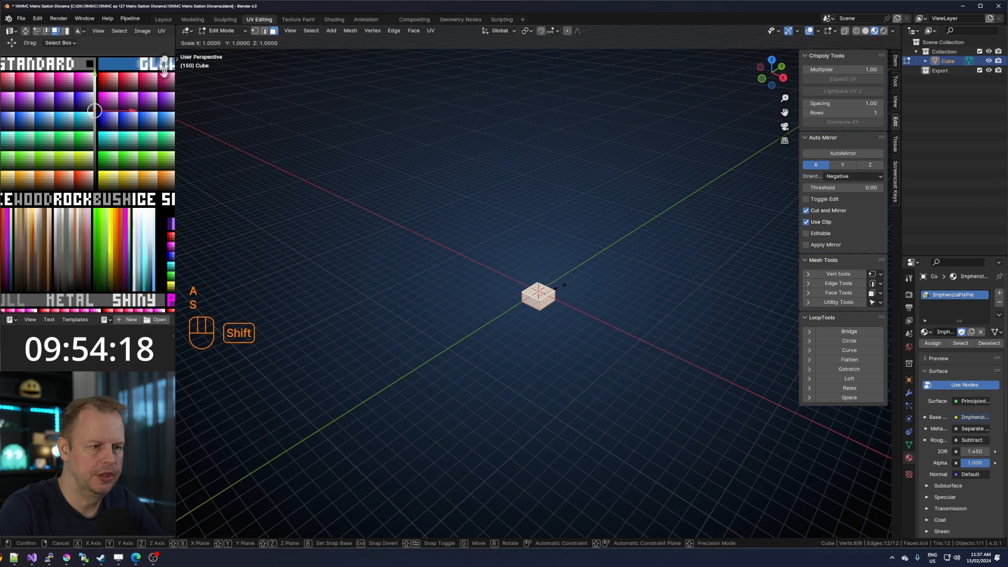
Scale the cube by 10 in X and Y, leaving its height out, to form a flat slab.
key("shift+z")
type("10")
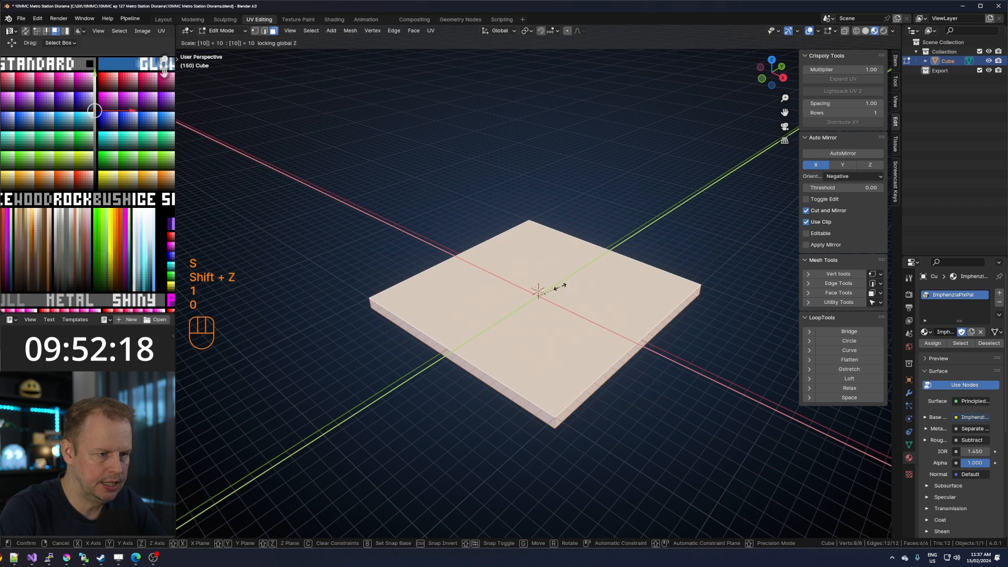
key("Return")
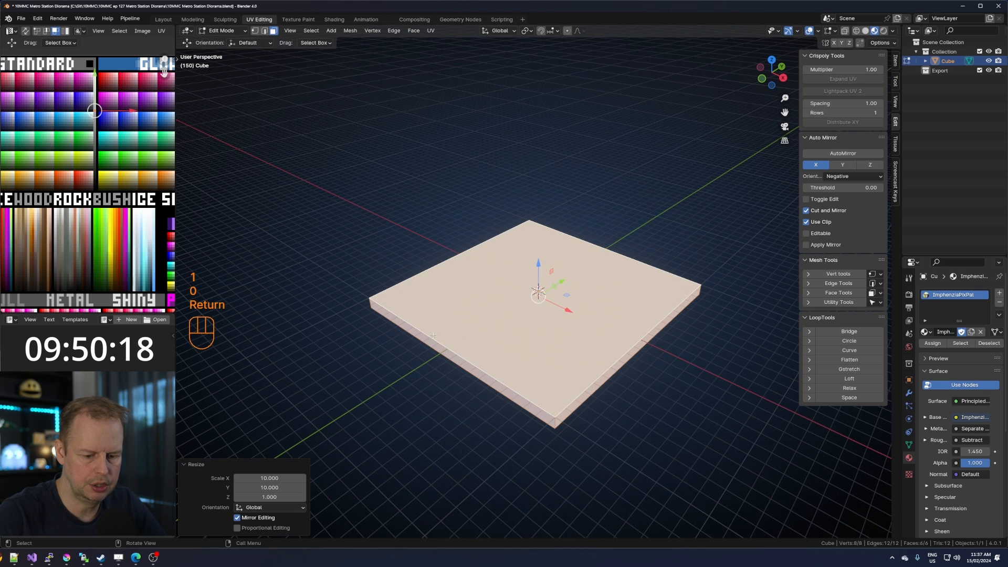
Cut two loops along Y across the slab, one at slide factor -0.4 and one centred between that cut and the +X edge.
key("KP_7")
key("ctrl+r")
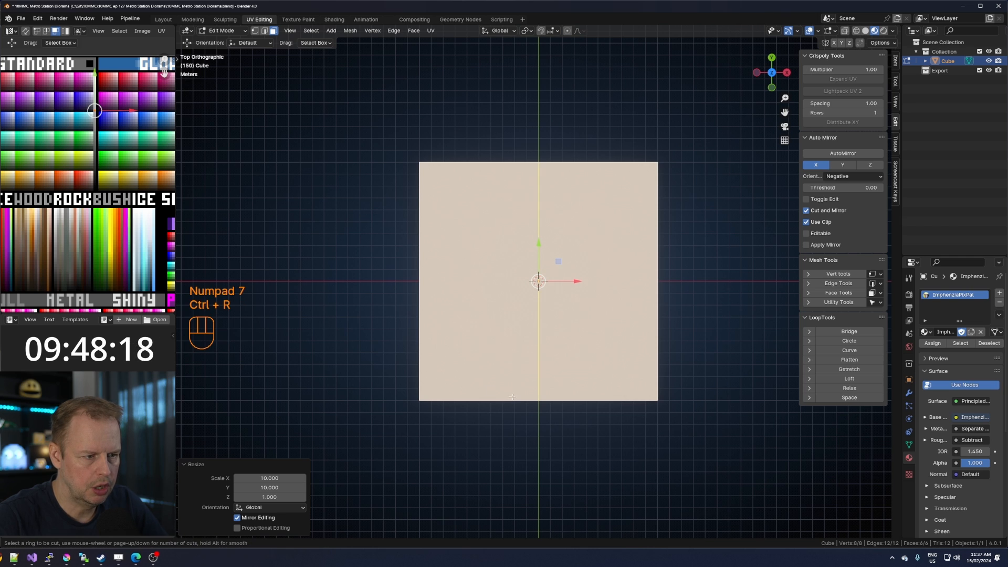
left_click(522, 395)
left_click(567, 401)
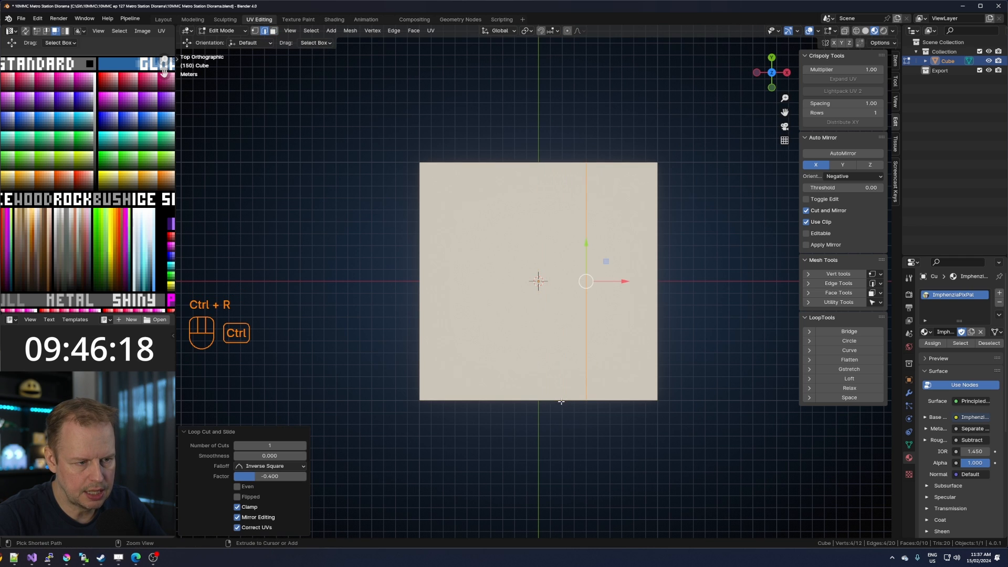
key("ctrl+r")
left_click(620, 396)
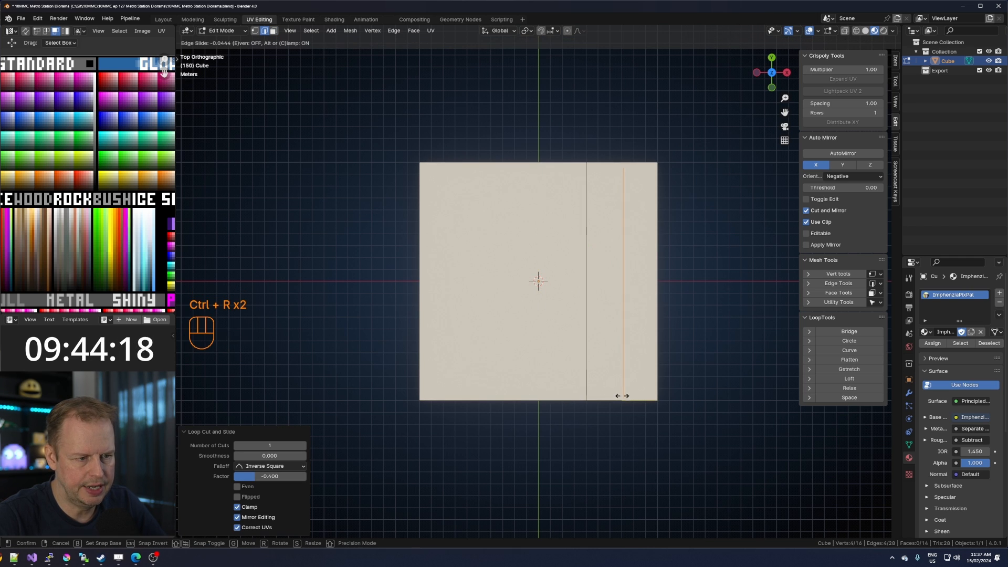
left_click(621, 397)
Extrude the wide and narrow top faces on both sides of the cut channel upward by 1 m.
middle_click_drag(621, 397, 564, 310)
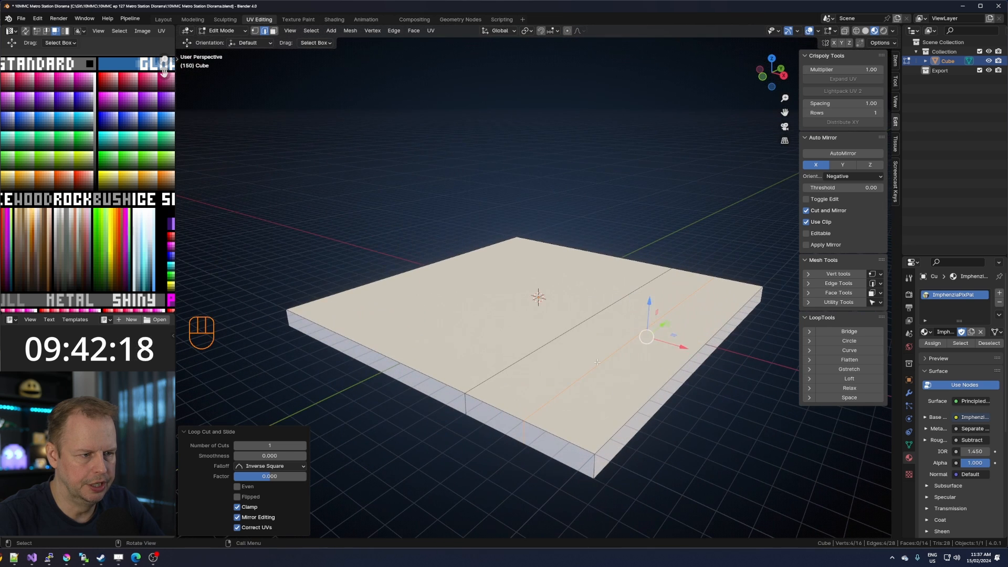
key("3")
left_click(638, 356)
left_click(489, 323, "shift")
key("e")
key("3")
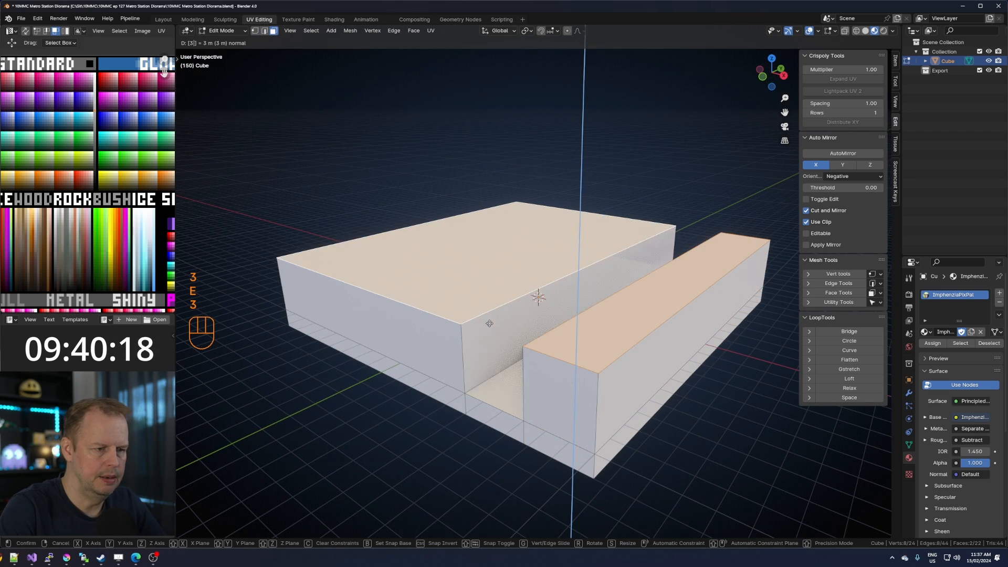
key("BackSpace")
key("1")
key("Return")
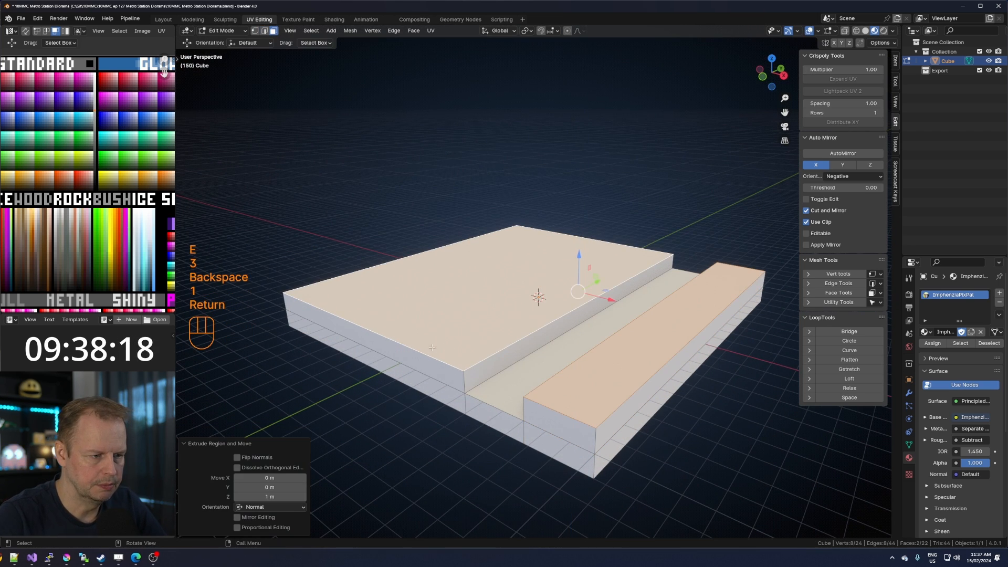
Recolour the channel floor face brown by moving its UVs to a brown swatch on the palette texture.
left_click(560, 373)
key("a")
key("g")
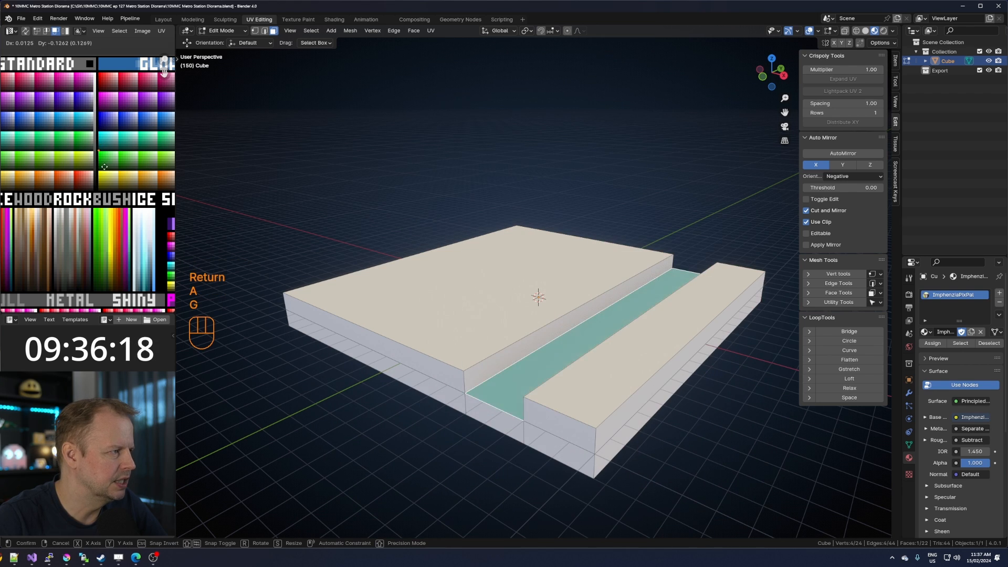
left_click(100, 176)
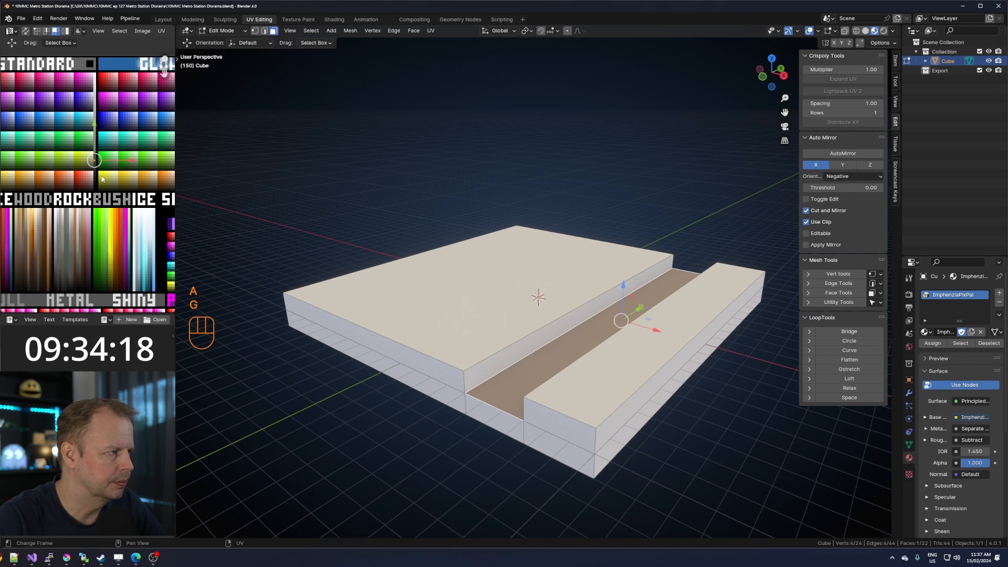
key("g")
left_click(101, 176)
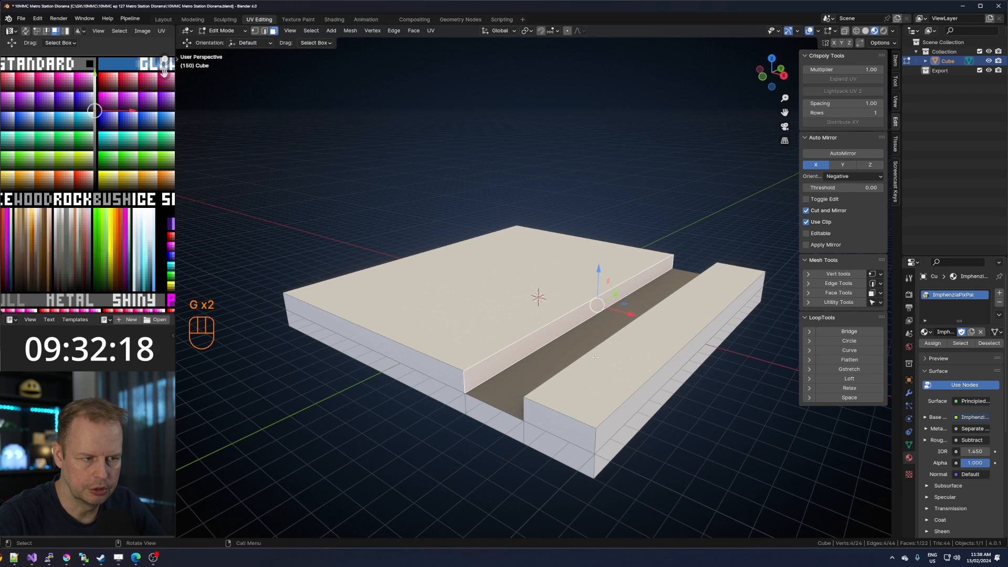
Duplicate the channel floor face in place, scale the copy to about 0.5 along X and shorten it along Y.
scroll(559, 332, "down", 3, "shift")
middle_click_drag(546, 327, 586, 336)
key("shift+d")
right_click(697, 310)
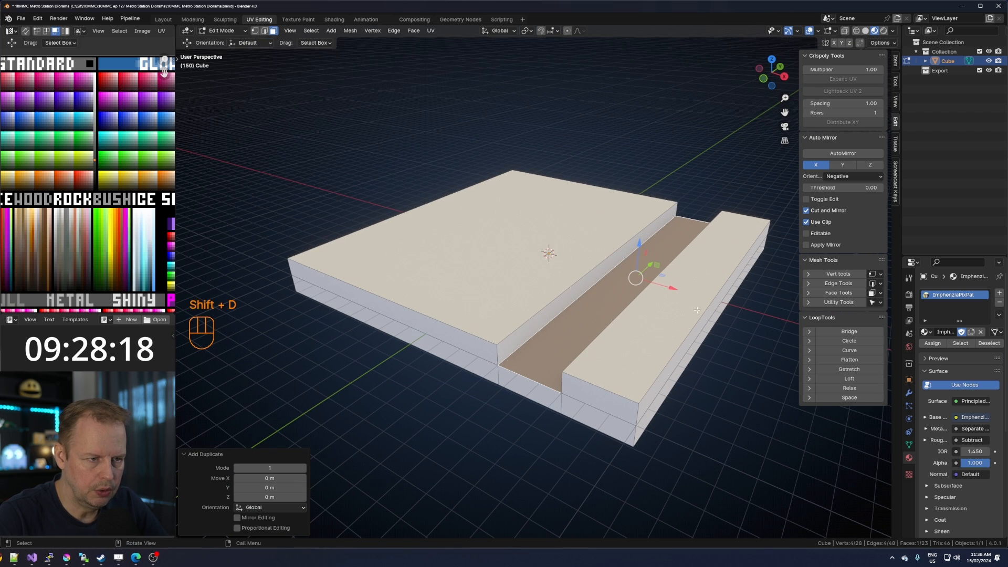
key("s")
key("x")
left_click(698, 211)
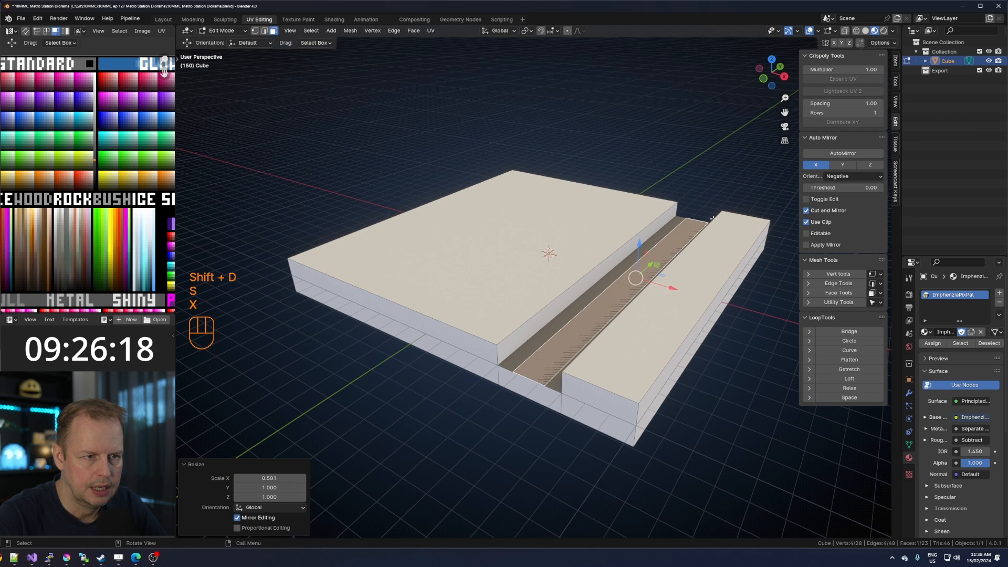
key("s")
key("y")
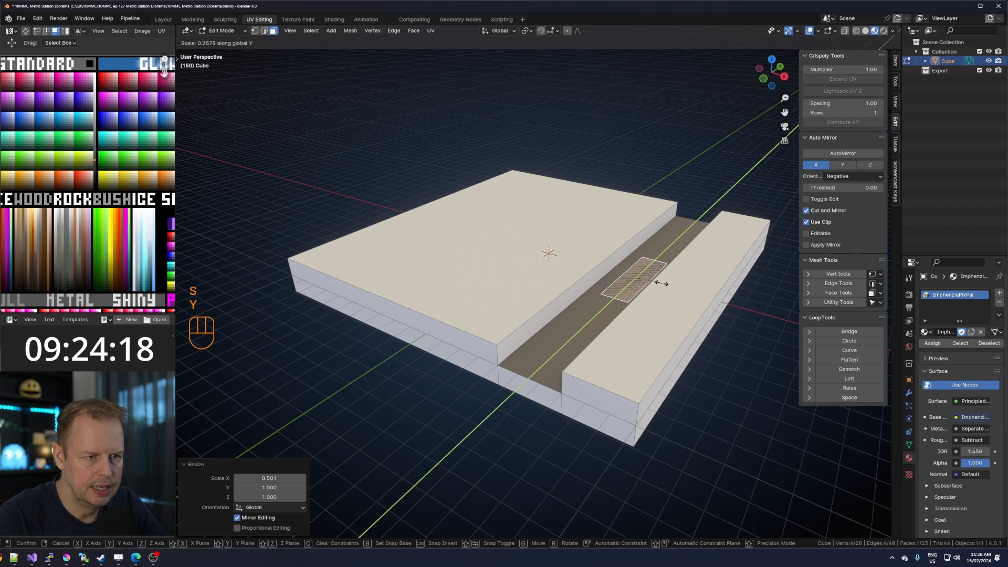
left_click(652, 268)
Move the copied face about -8.5 m along Y to the channel's near end and narrow it along X into a thin strip.
left_click_drag(649, 265, 557, 349)
key("KP_Decimal")
key("s")
key("x")
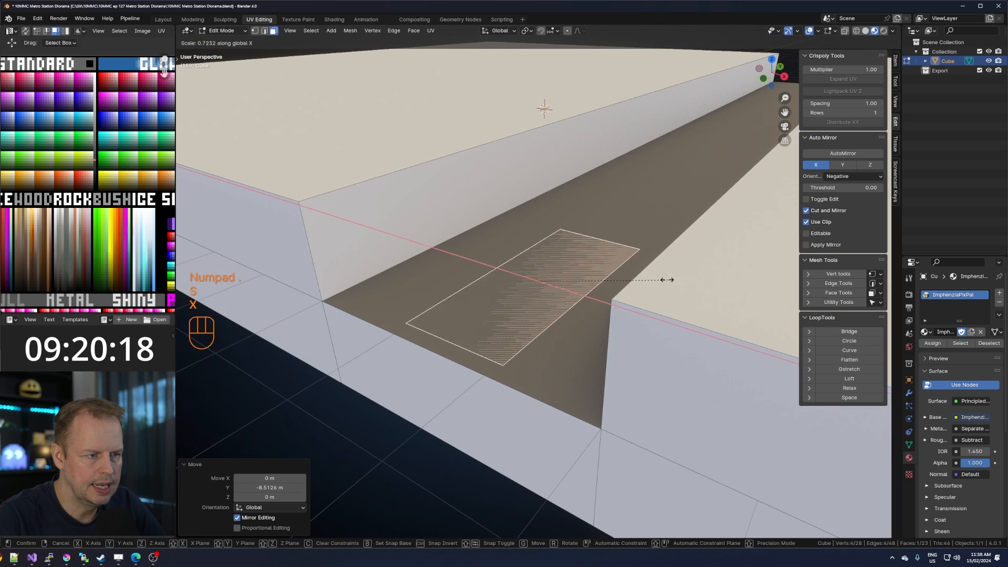
left_click(588, 257)
key("s")
key("x")
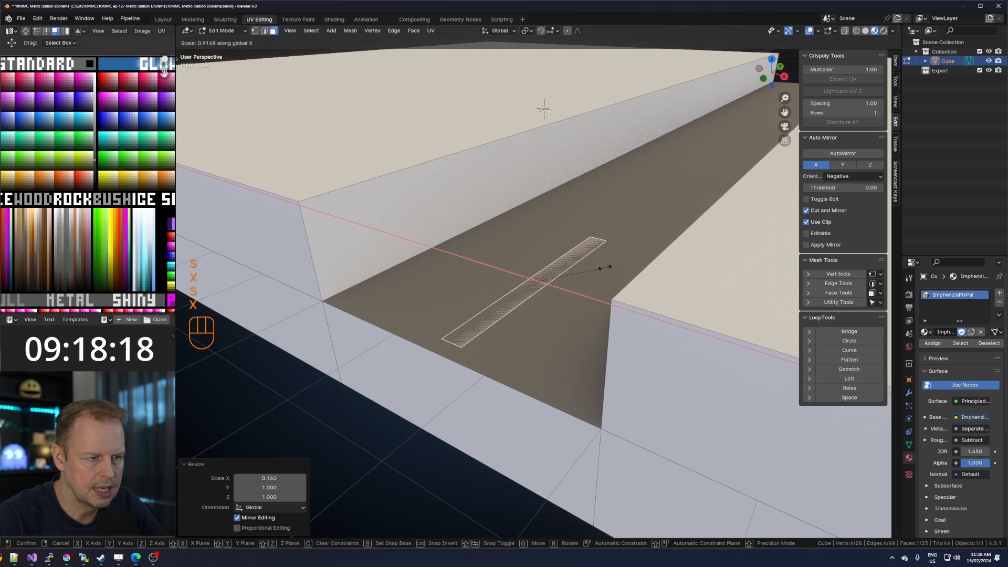
left_click(593, 243)
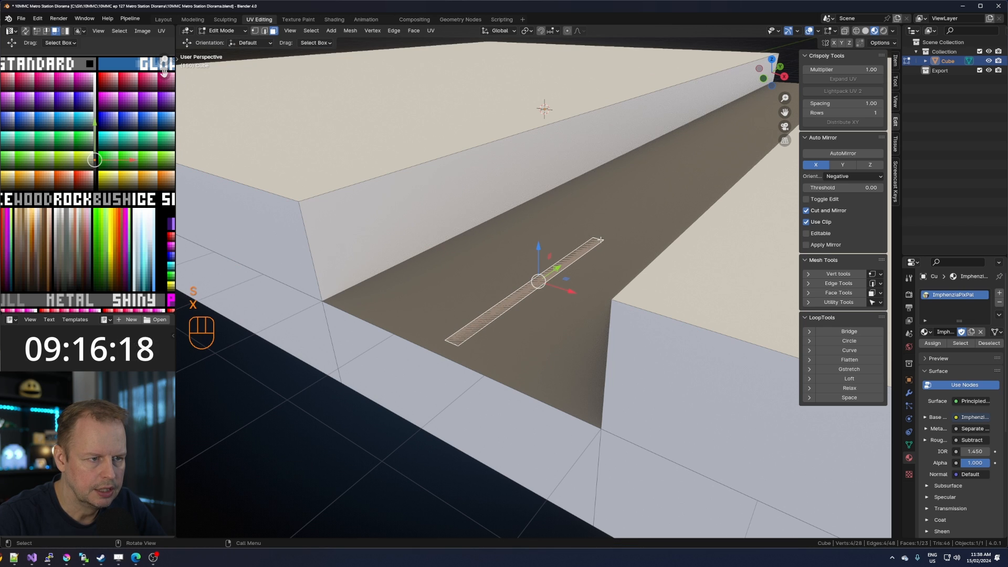
Shorten the strip from its far end and shift it about -0.28 m in X and -0.17 m in Y.
key("2")
left_click(600, 240)
left_click_drag(612, 230, 475, 315)
key("l")
Extrude the strip up about 0.02 m as the rail foot, narrow its top to about 0.26 along X and extrude the web.
key("e")
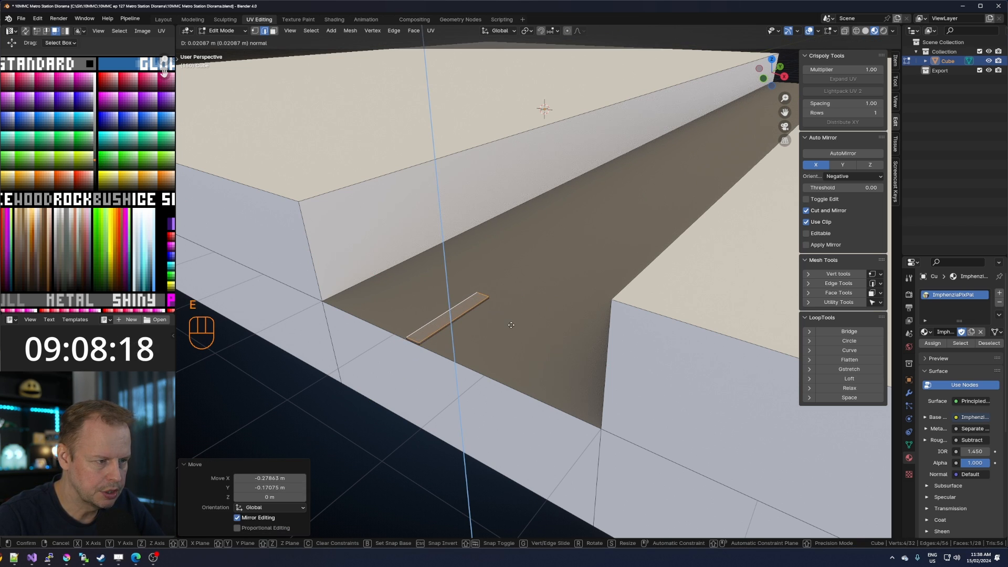
left_click(511, 322)
key("e")
key("s")
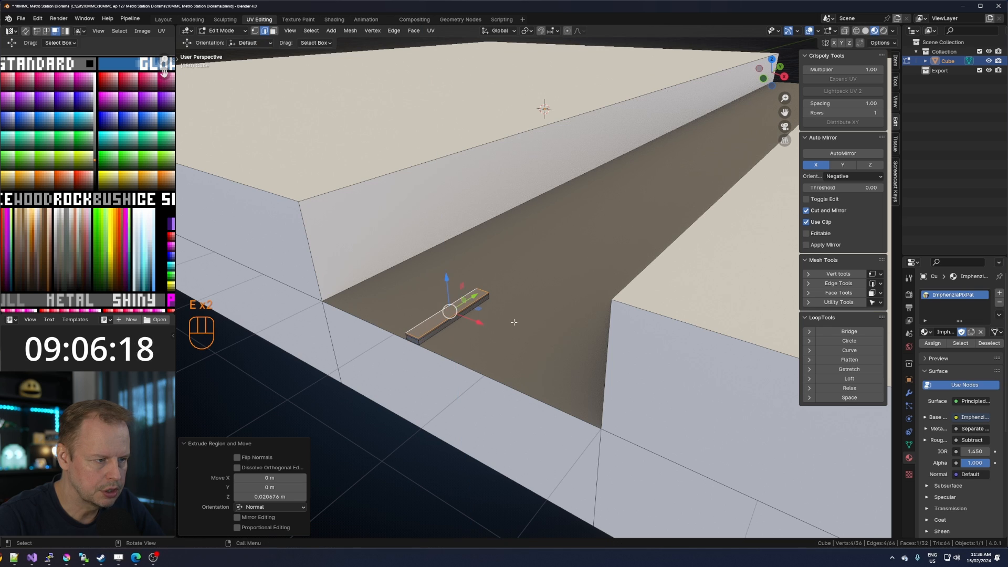
key("x")
left_click(470, 312)
key("e")
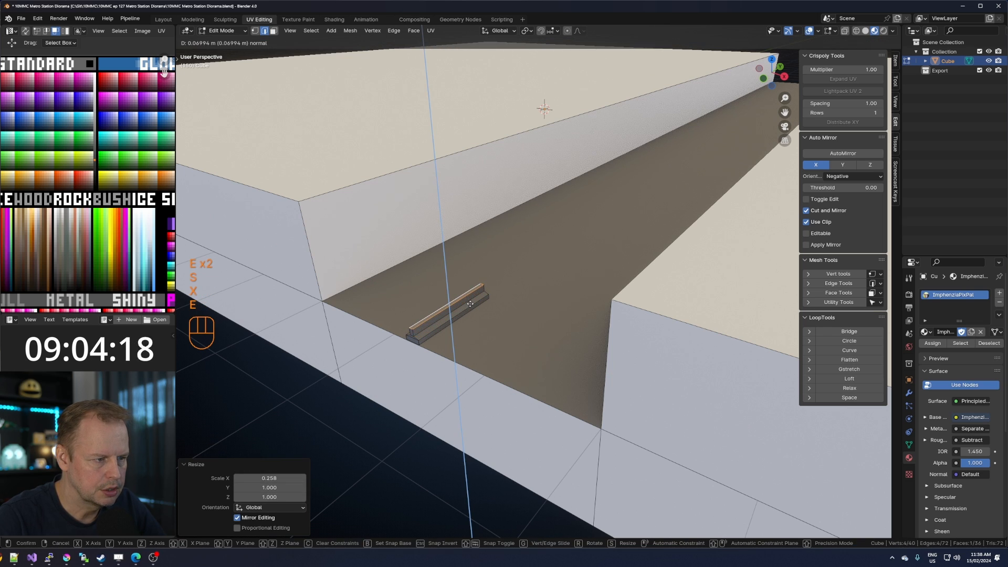
left_click(471, 303)
Form the rail head by extruding the web top about 0.03 m, widening it along X and extruding about 0.036 m.
key("e")
left_click(471, 301)
key("s")
key("x")
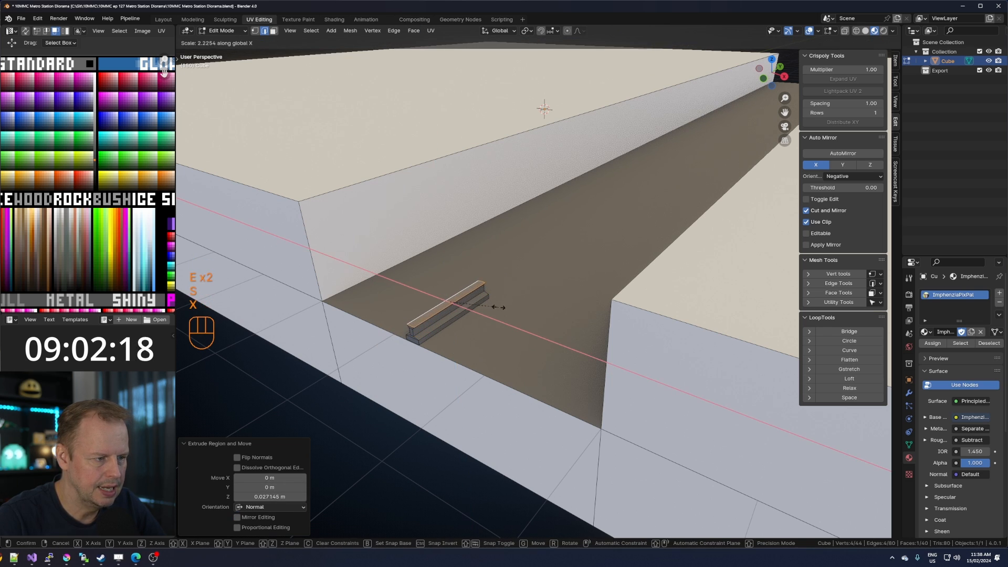
left_click(519, 312)
key("e")
left_click(520, 309)
Extrude the rail head about 0.012 m more and narrow its top face along X into a chamfered crown.
key("e")
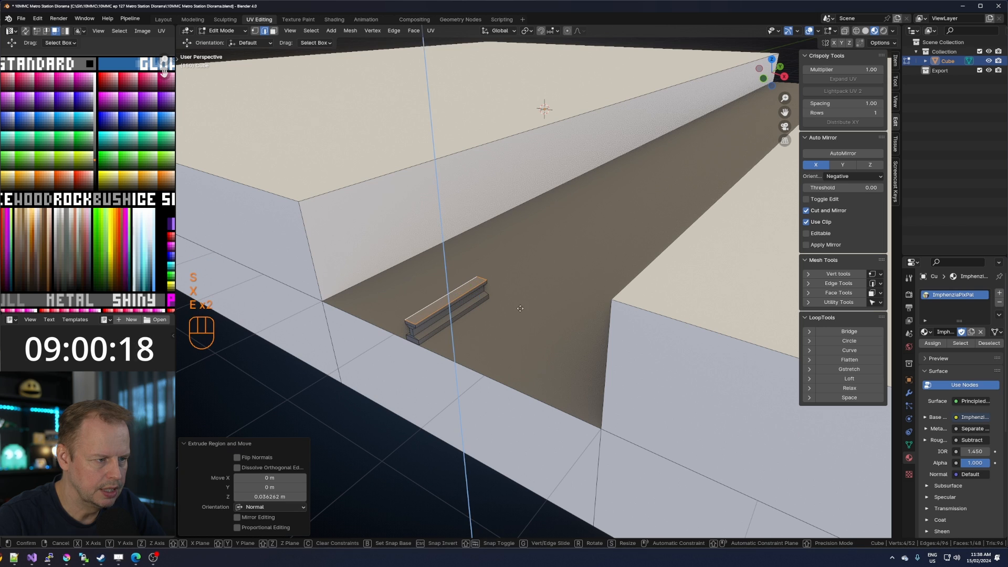
left_click(521, 307)
key("s")
key("x")
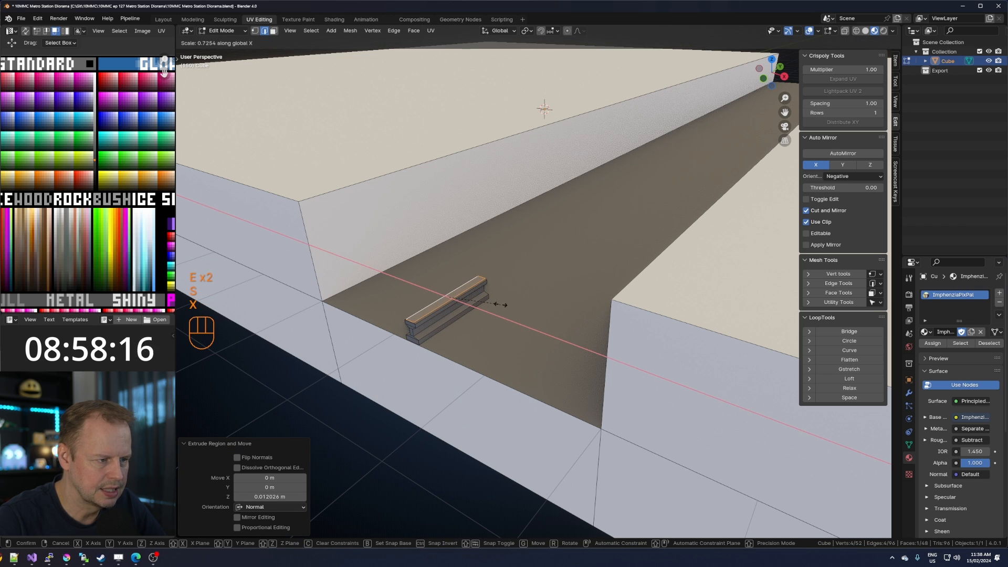
left_click(496, 304)
Scale the whole rail piece to about 0.63 of its length along Y.
key("l")
key("s")
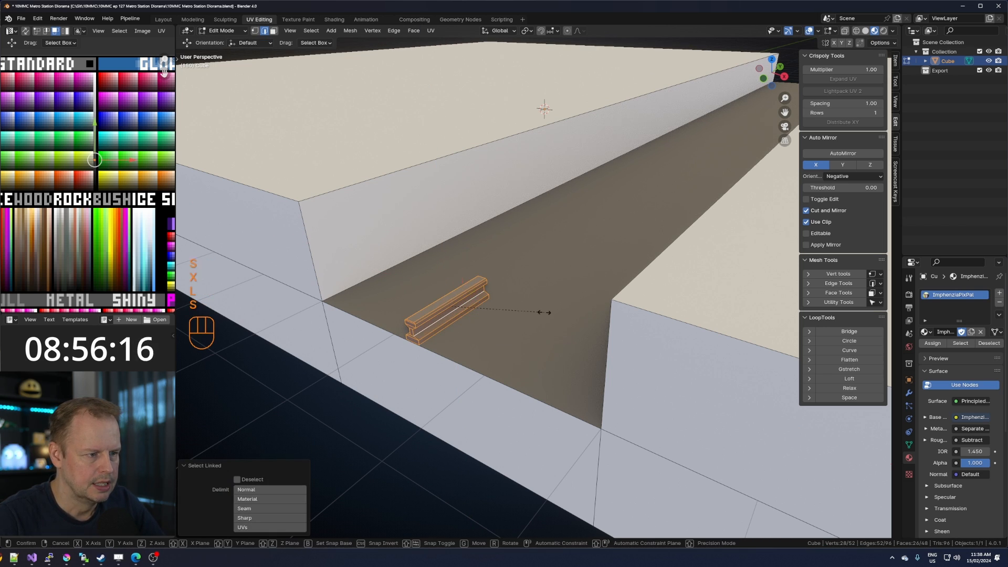
key("y")
left_click(506, 321)
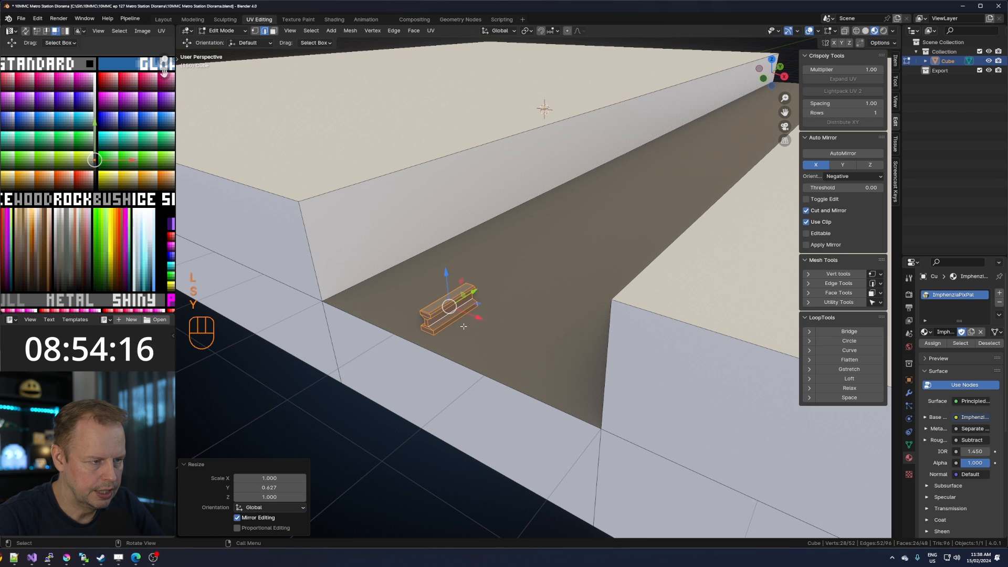
Move the rail piece about -0.48 m in X and -0.16 m in Y, and place a duplicate 1.435 m along X.
left_click(447, 321)
key("l")
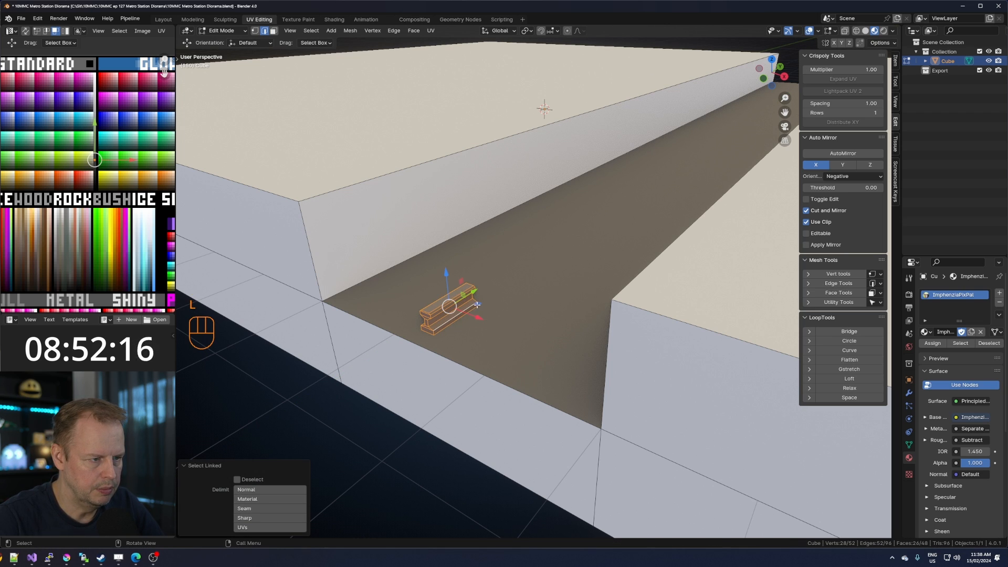
key("shift+d")
left_click(427, 297)
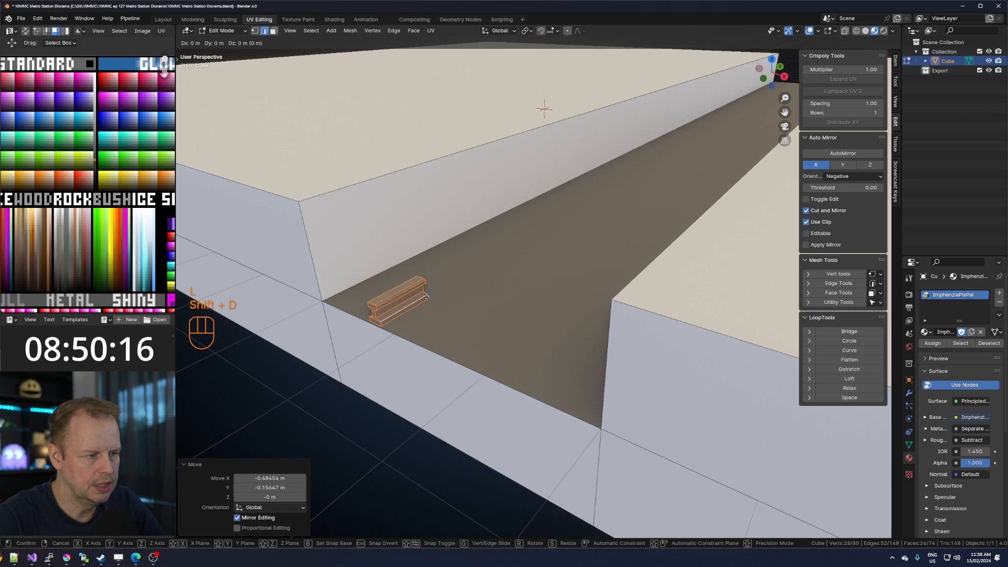
key("x")
key("1")
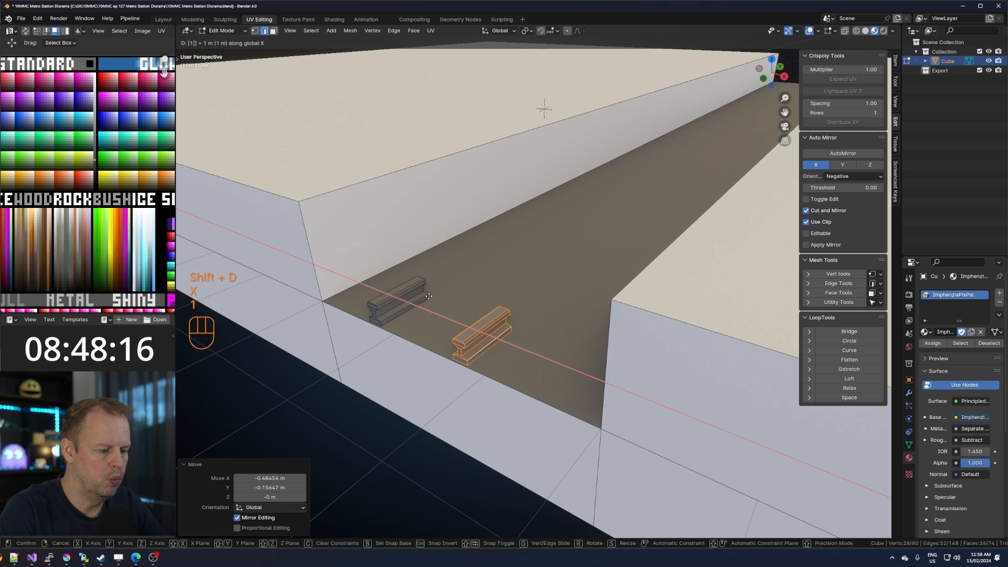
key("period")
type("435")
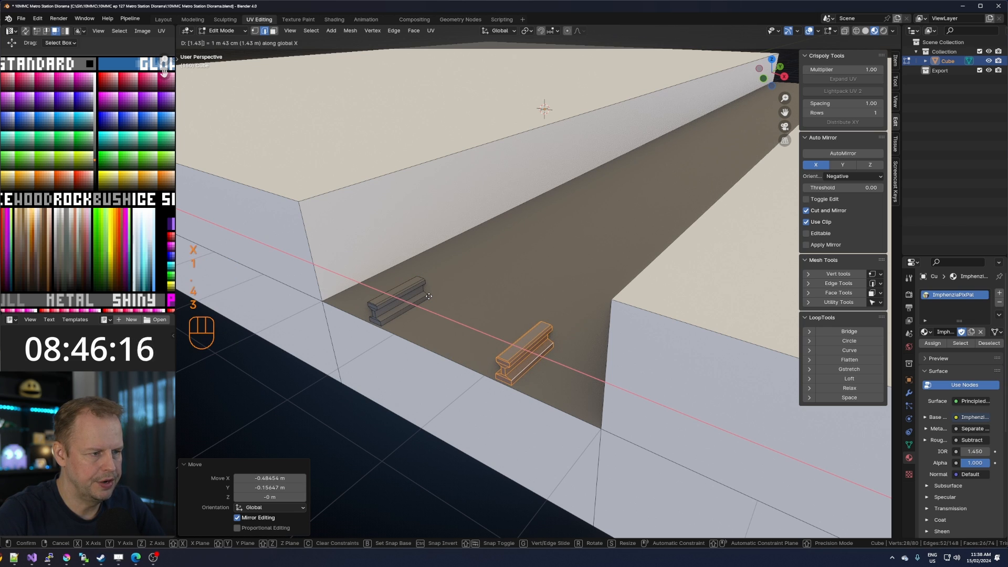
key("Return")
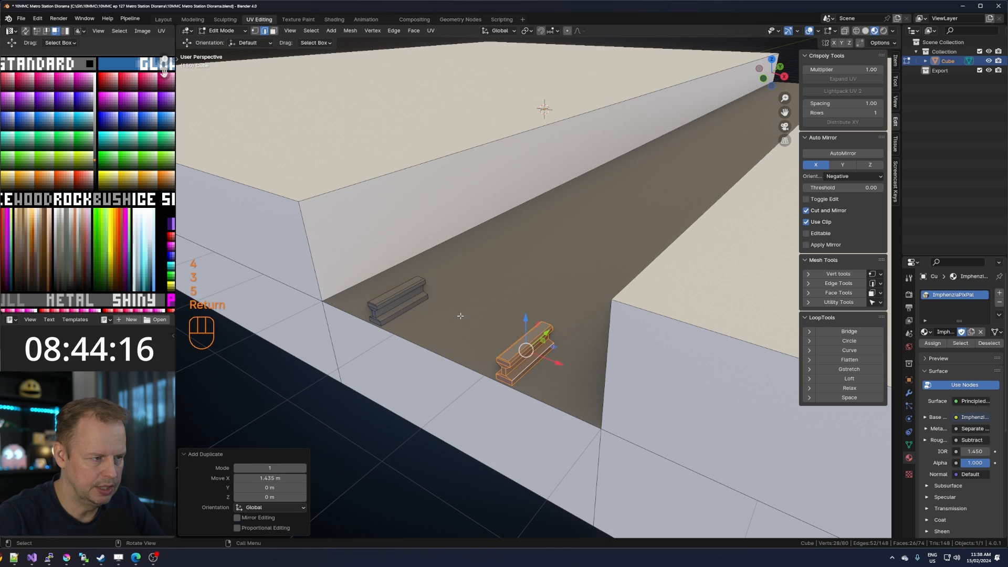
left_click(460, 315)
key("Tab")
key("Tab")
key("3")
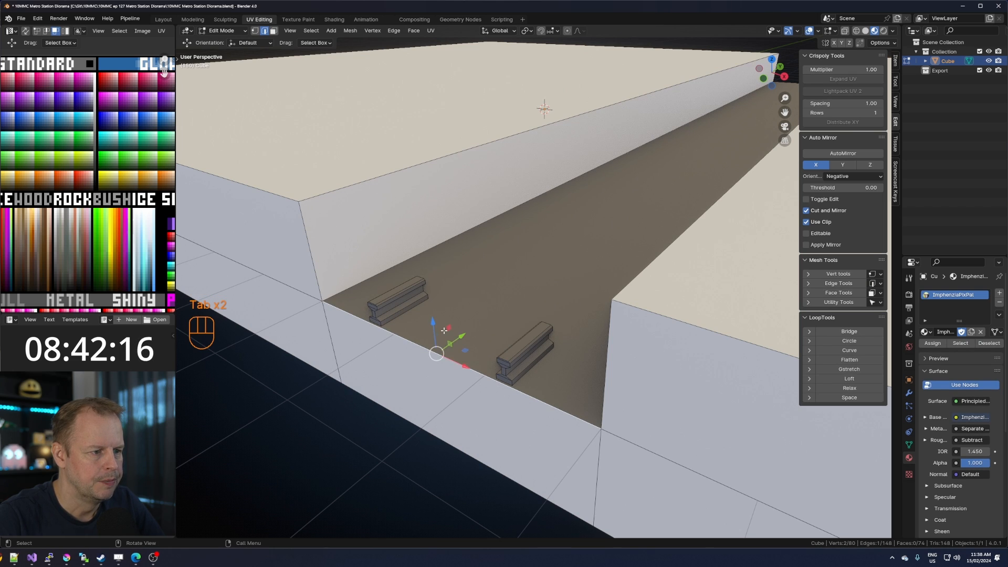
left_click(442, 332)
key("shift+d")
right_click(623, 253)
scroll(623, 253, "down", 3)
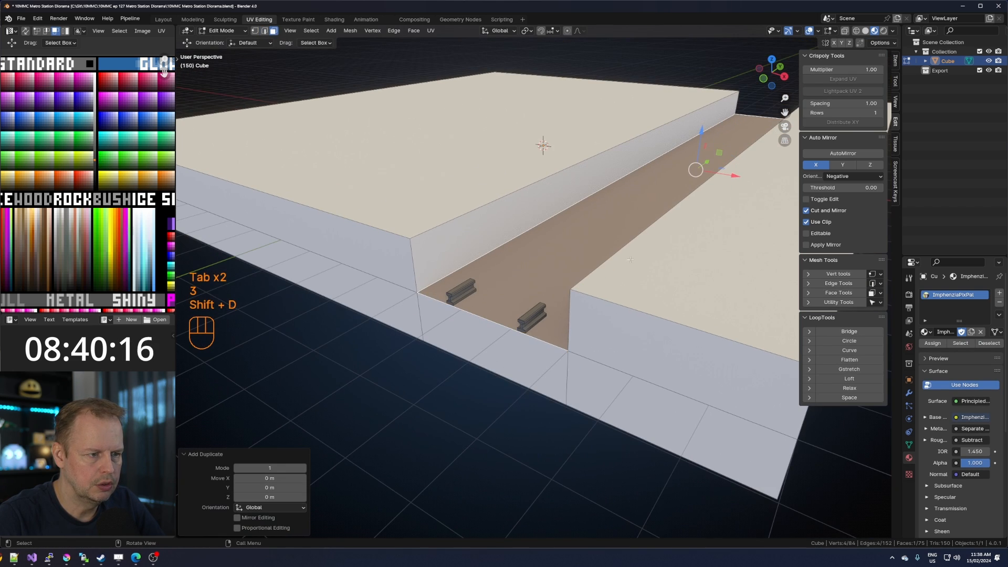
scroll(499, 324, "up", 1)
key("ctrl+z")
scroll(456, 298, "up", 1)
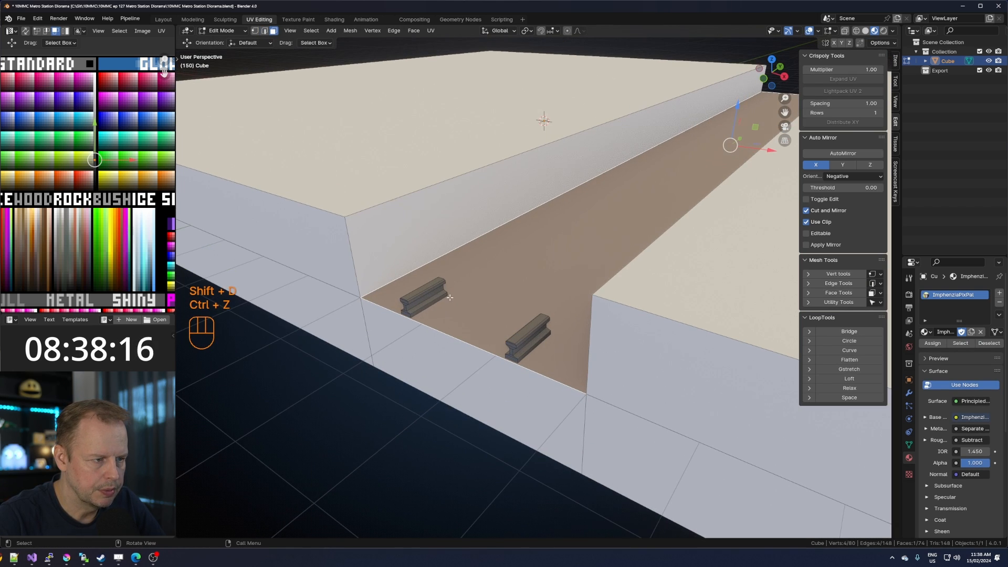
Duplicate the top face of the first rail piece and scale the copy to about 0.24 along Y.
left_click(422, 287)
key("shift+d")
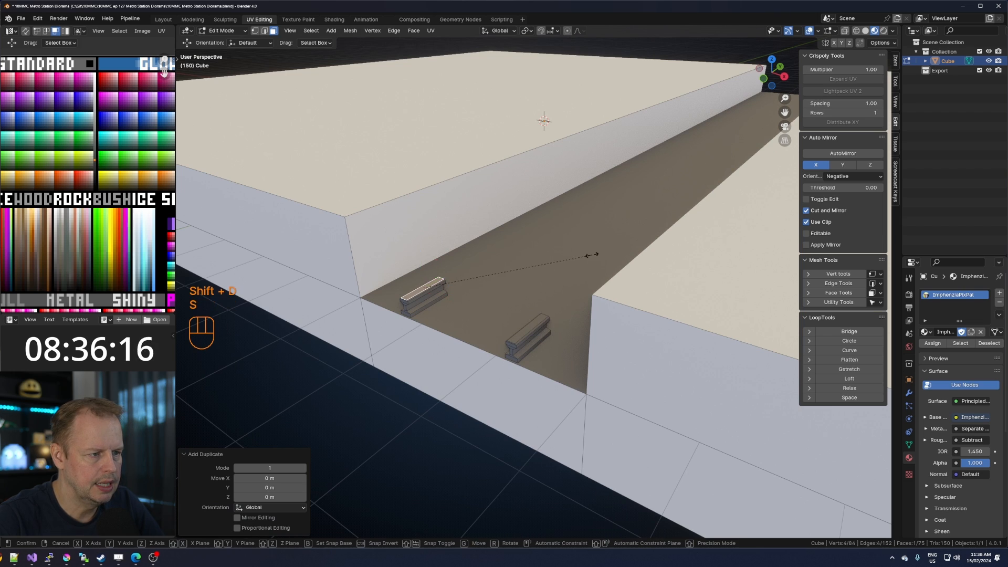
key("s")
key("z")
key("x")
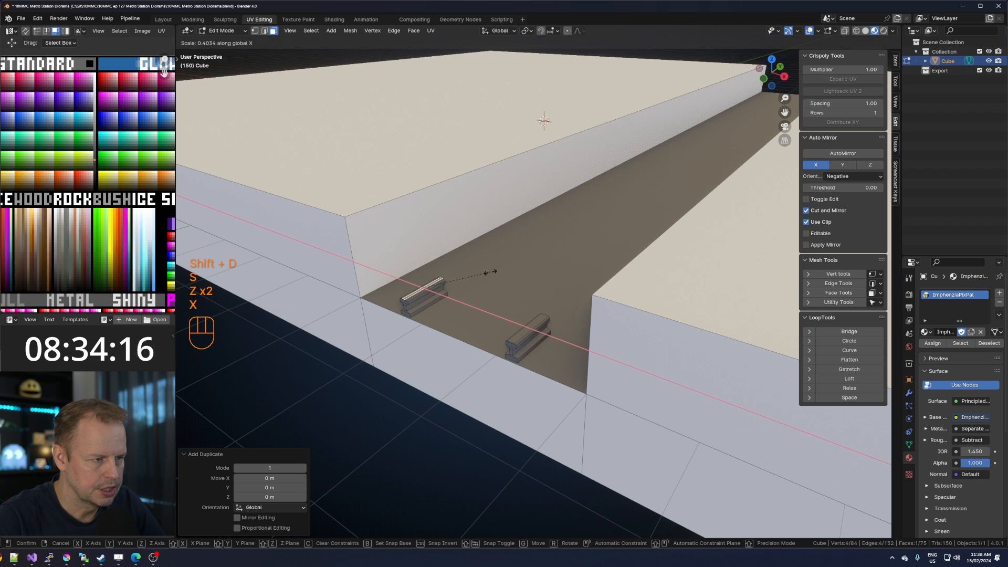
key("y")
left_click(464, 279)
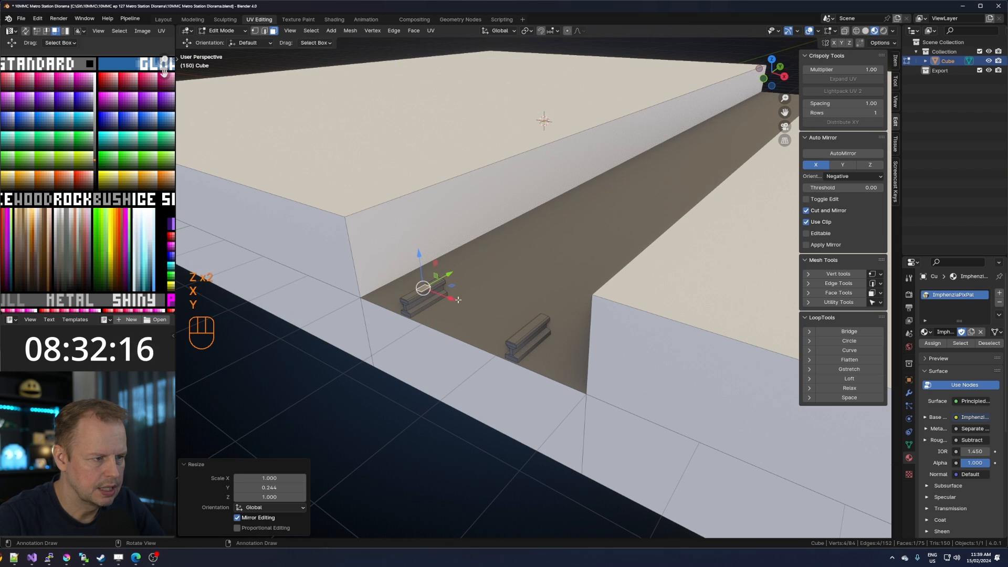
Stretch the copied face along X by about 8.19 and 4.42, and widen it about 1.7 times along Y into a sleeper shape.
key("s")
key("x")
left_click(199, 391)
key("s")
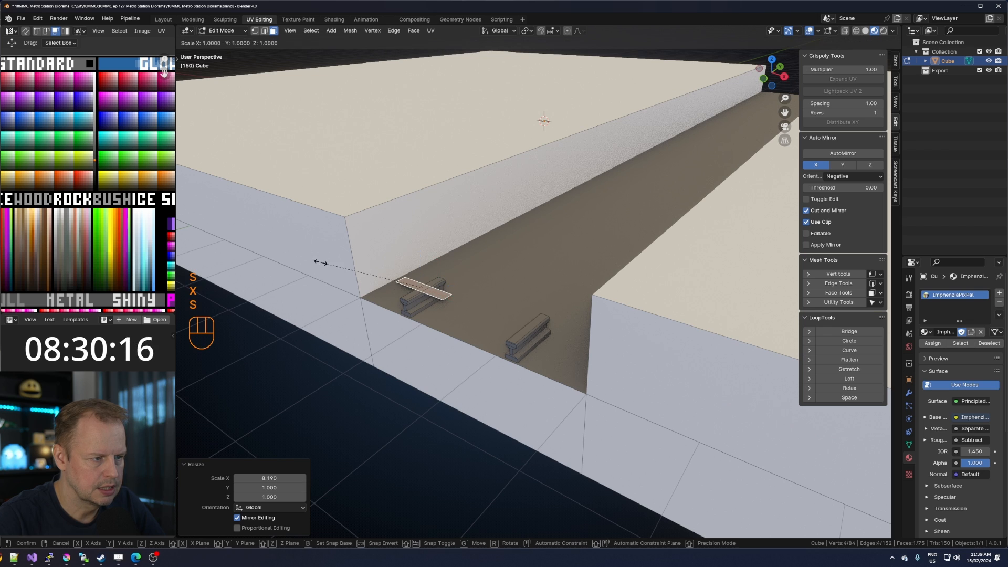
key("x")
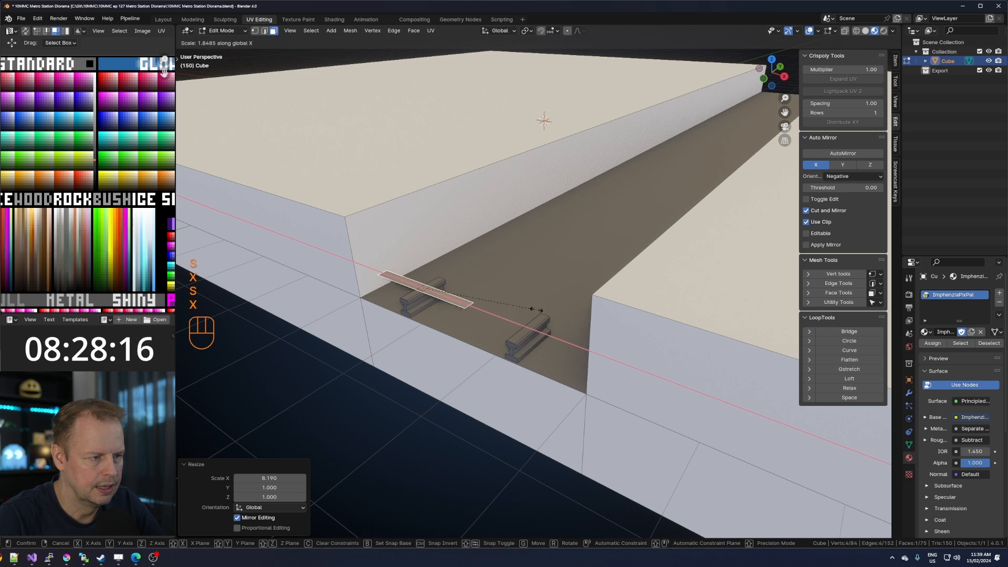
left_click(546, 324)
key("s")
key("y")
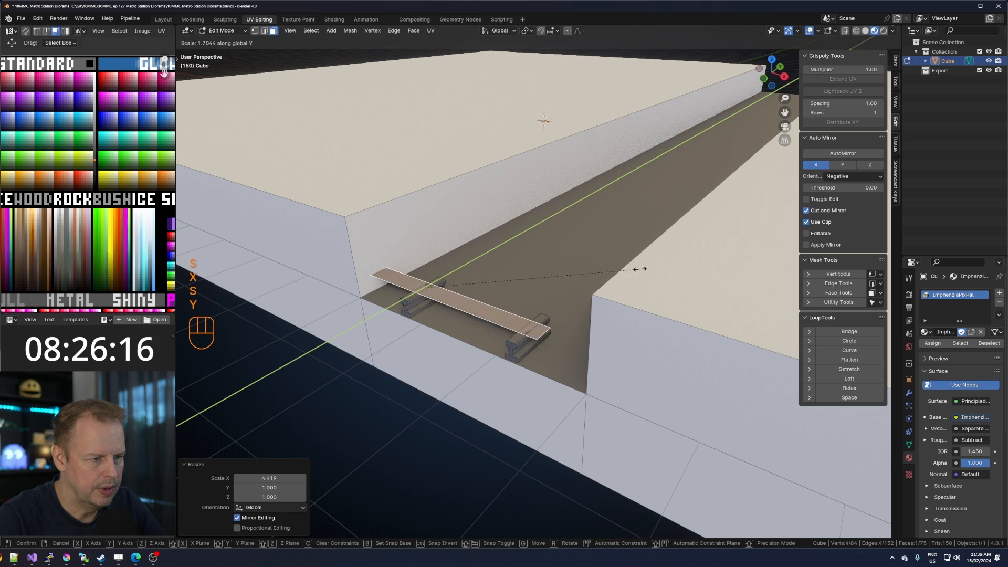
left_click(624, 262)
Place the sleeper face beneath both rails, shifting it about -0.10 m in X, and extrude it about 0.037 m.
left_click_drag(451, 284, 510, 343)
key("s")
key("x")
left_click(509, 344)
key("e")
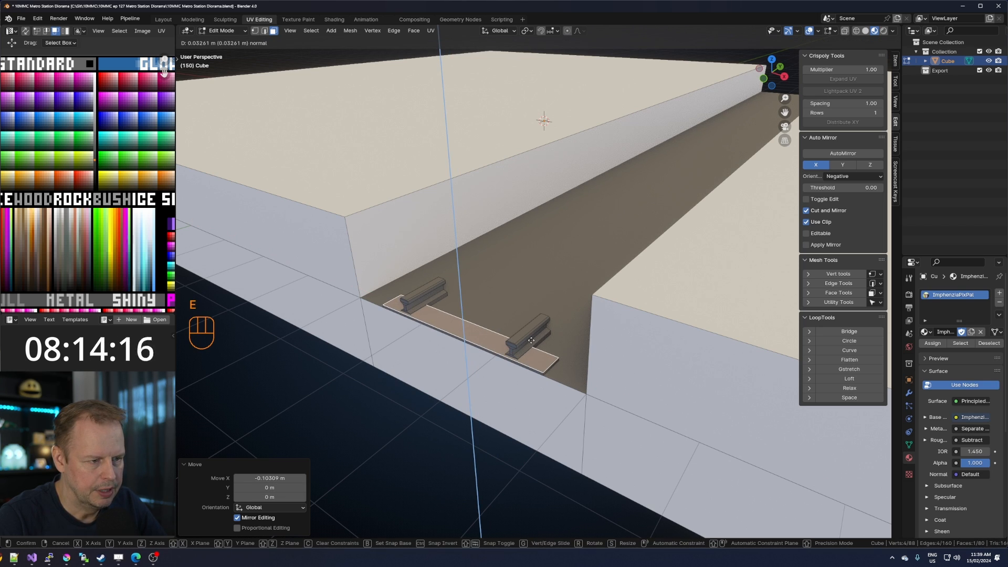
left_click(522, 336)
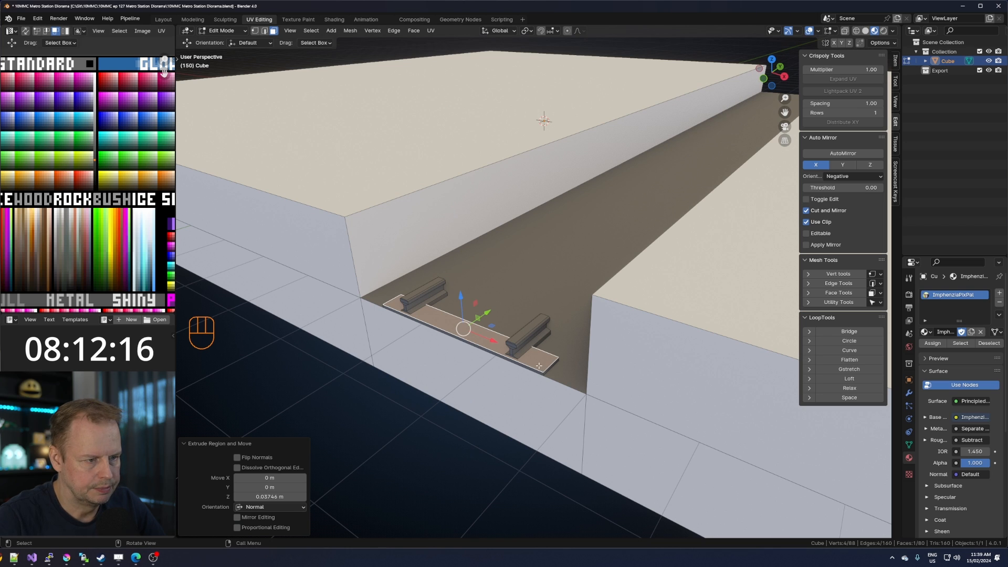
Recolour the whole sleeper by moving its UVs to a darker grey swatch of the palette texture.
key("l")
scroll(113, 128, "up", 4)
key("g")
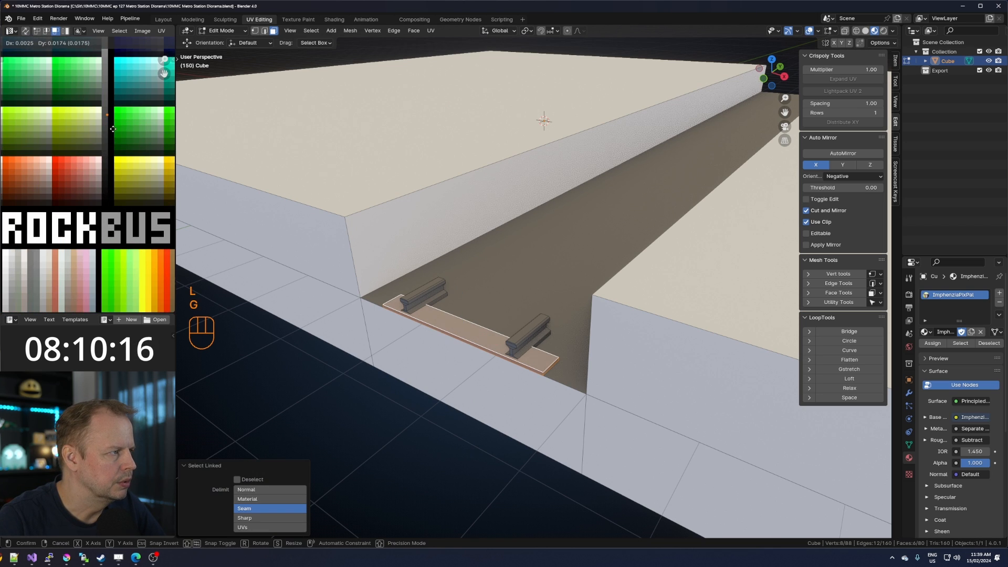
left_click(111, 130)
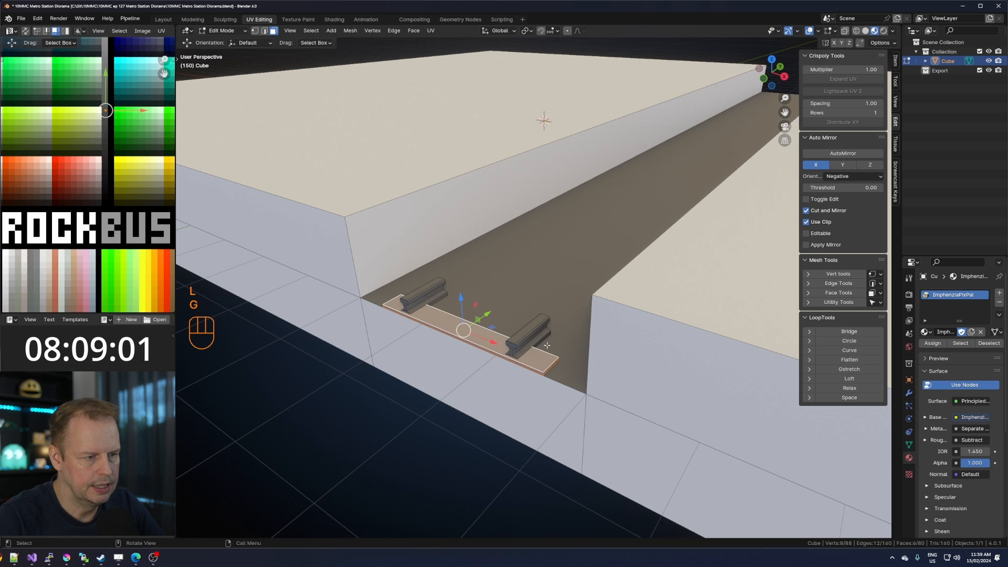
Recolour both rails by moving their UVs to a grey swatch in the palette texture's METAL section.
left_click(533, 331)
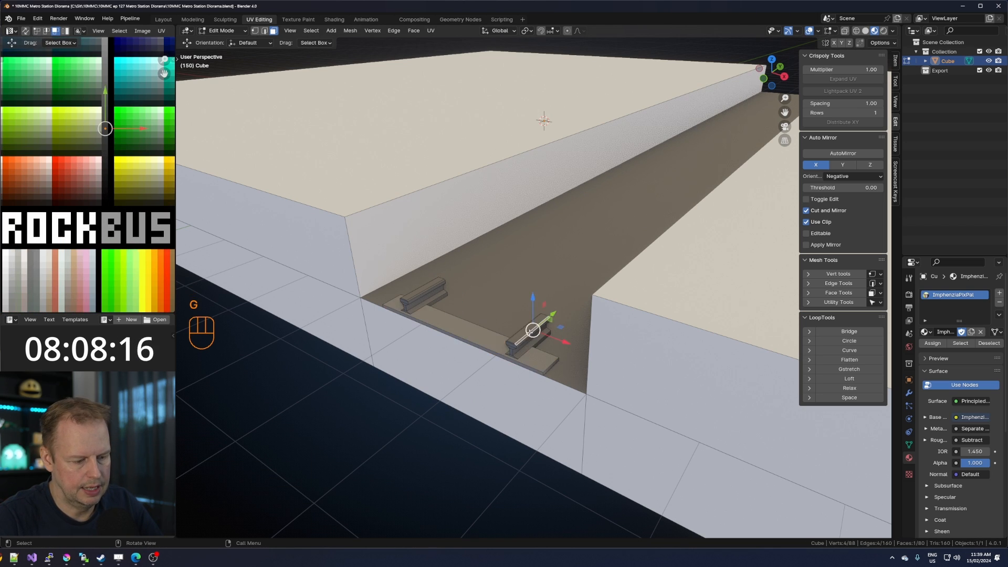
key("l")
key("l")
scroll(135, 177, "down", 3)
middle_click_drag(135, 177, 99, 102, "shift")
key("g")
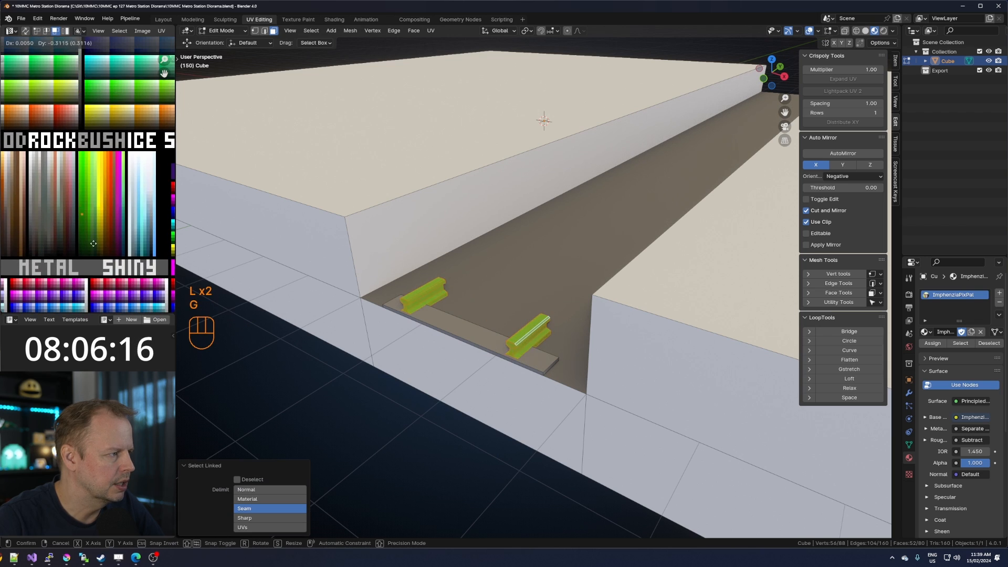
left_click(100, 237)
middle_click_drag(100, 238, 104, 152, "shift")
key("g")
left_click(105, 248)
scroll(107, 225, "up", 2)
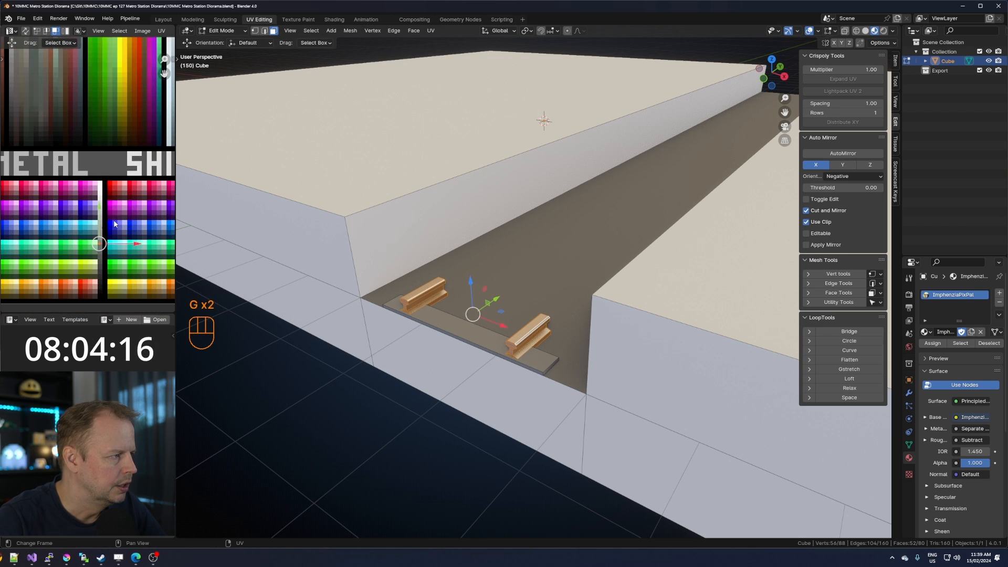
key("g")
left_click(109, 232)
Raise both rails slightly onto the sleeper and move the sleeper about 0.14 m along Y.
left_click(516, 339)
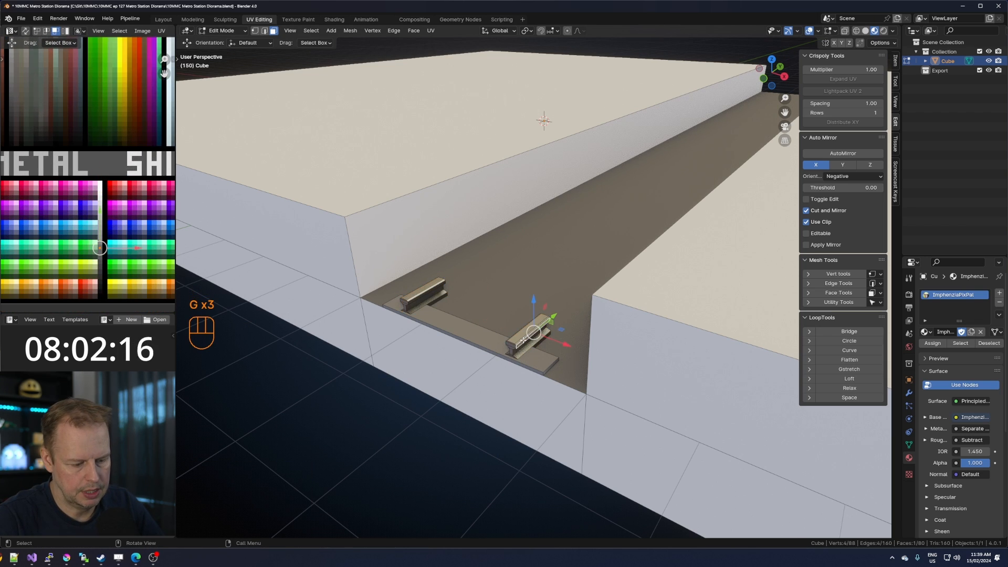
key("l")
key("l")
left_click_drag(473, 282, 494, 306)
left_click(459, 339)
left_click(460, 327)
key("l")
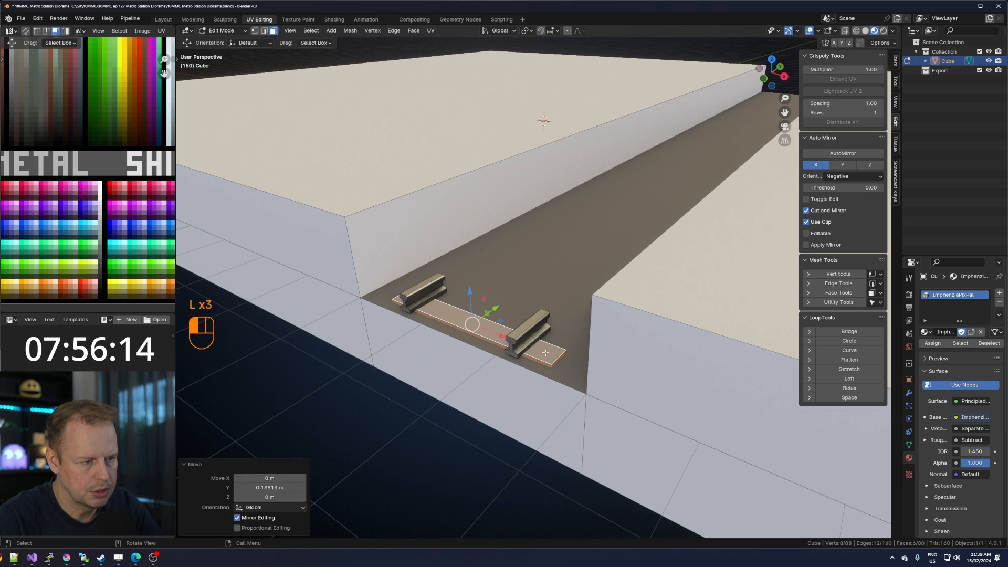
Separate the sleeper and both rails from the base mesh into their own object.
key("l")
key("l")
key("l")
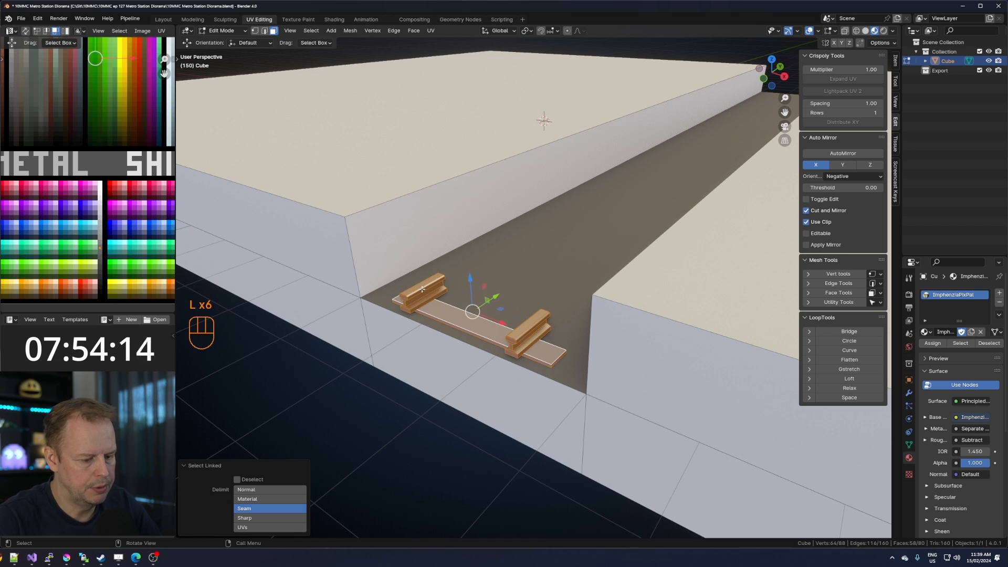
key("p")
left_click(418, 310)
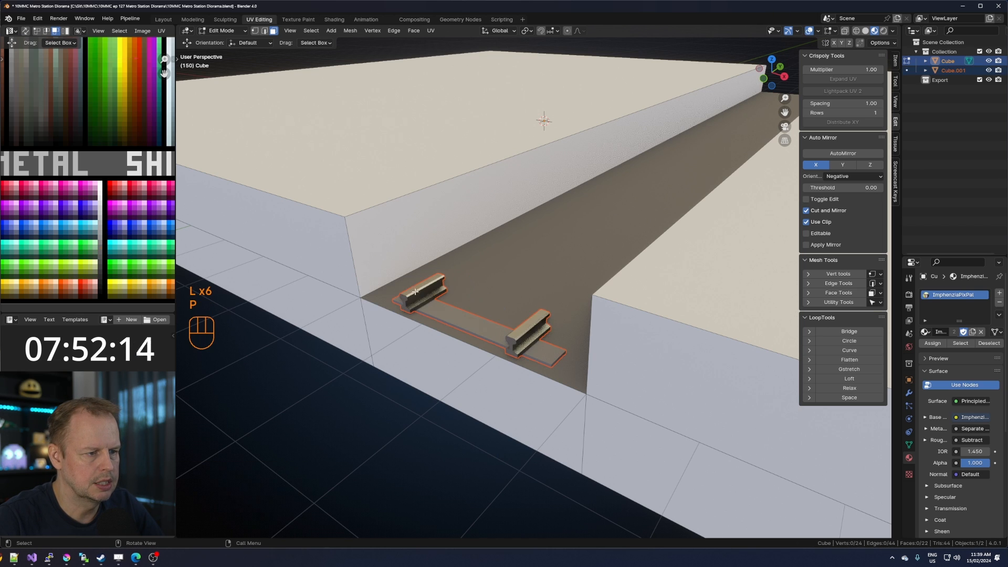
Set the separated track segment's origin to its Center of Mass (Surface).
key("Tab")
left_click(531, 326)
right_click(484, 319)
mouse_move(484, 318)
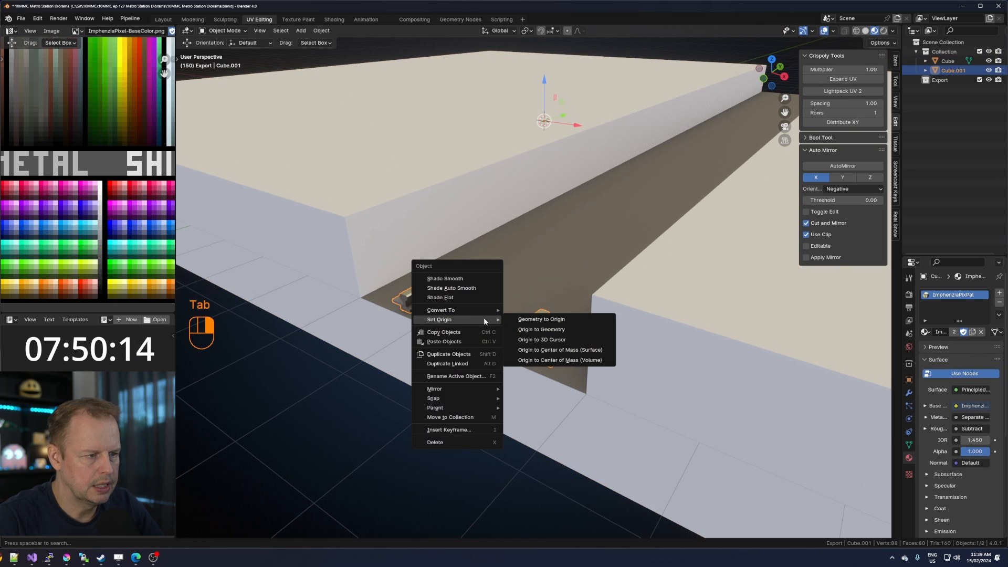
left_click(572, 355)
middle_click_drag(573, 309, 616, 290)
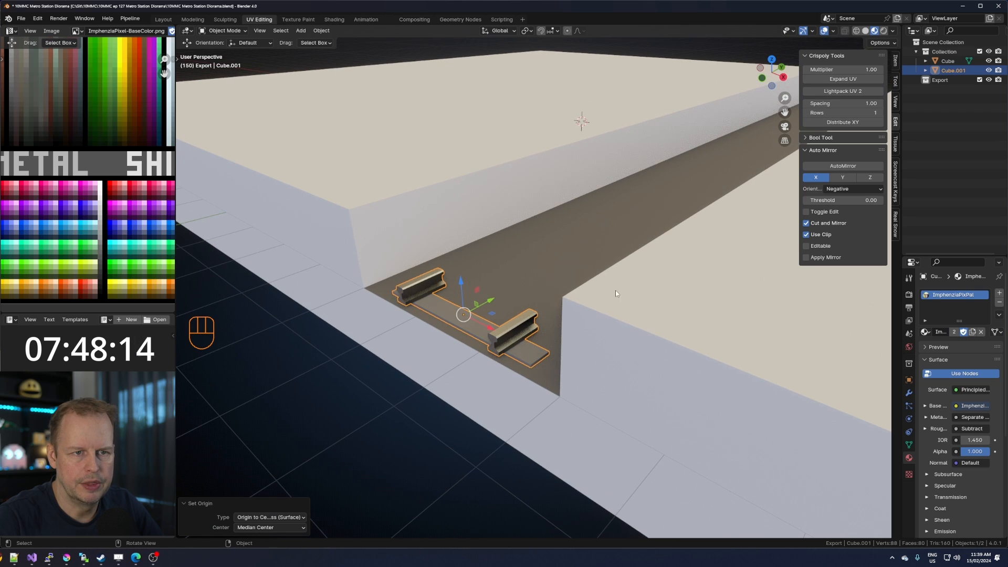
Add an Array modifier to the track segment with a relative offset of 0 in X and 1 in Y.
left_click(909, 392)
left_click(955, 292)
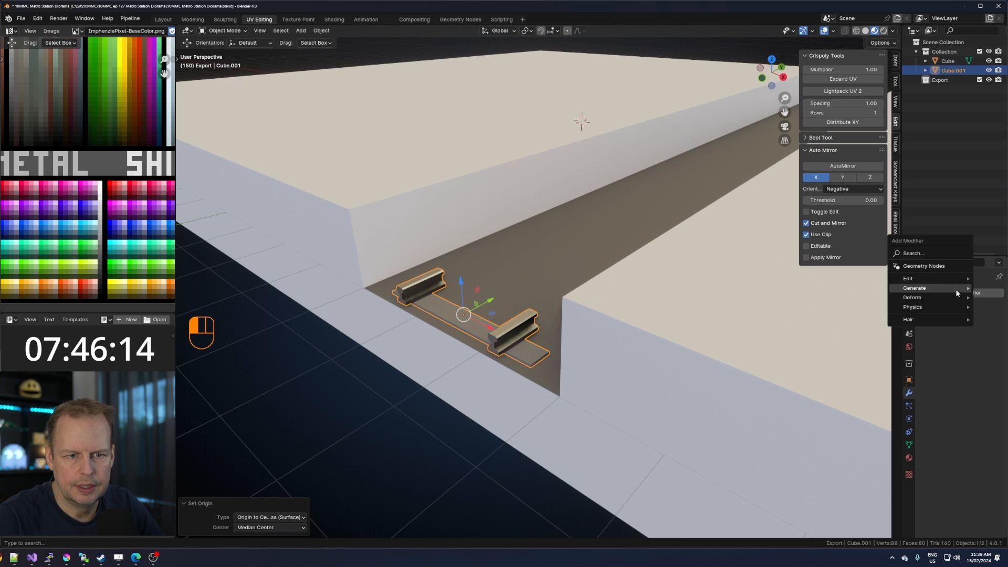
mouse_move(924, 288)
left_click(848, 288)
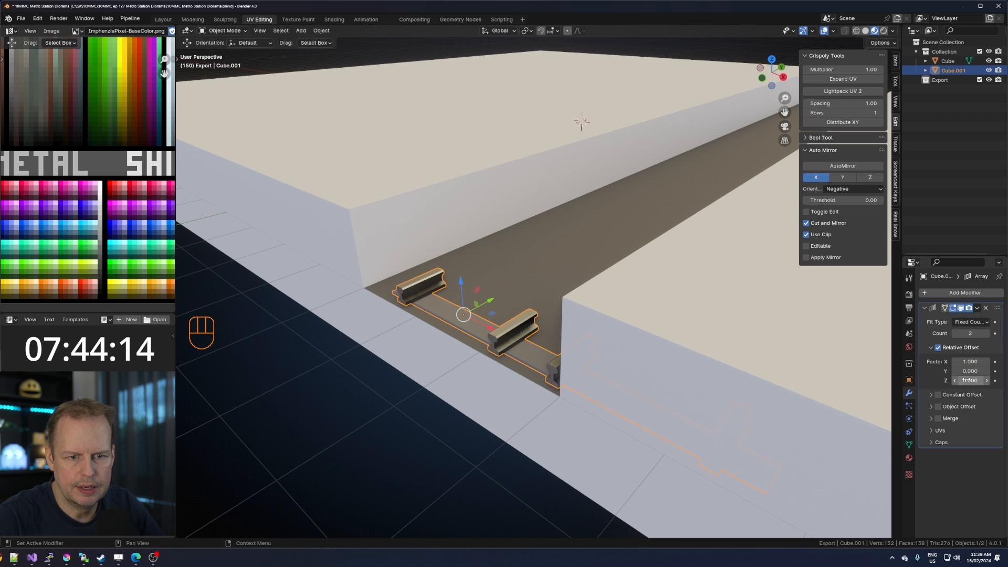
key("Tab")
type("1")
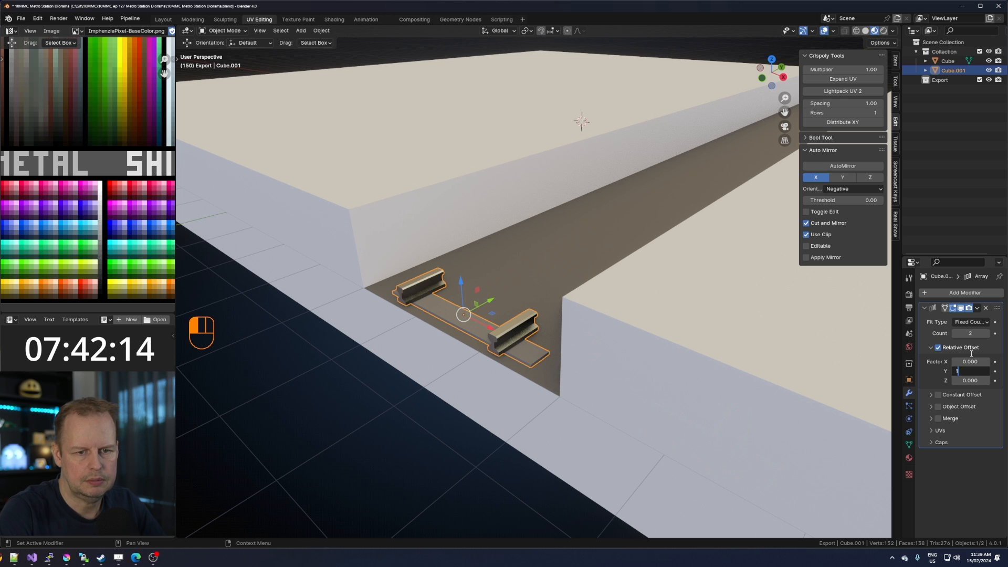
key("Return")
Raise the array count to 39 and reduce it in single steps to fit the track to the channel's length.
scroll(553, 246, "down", 4)
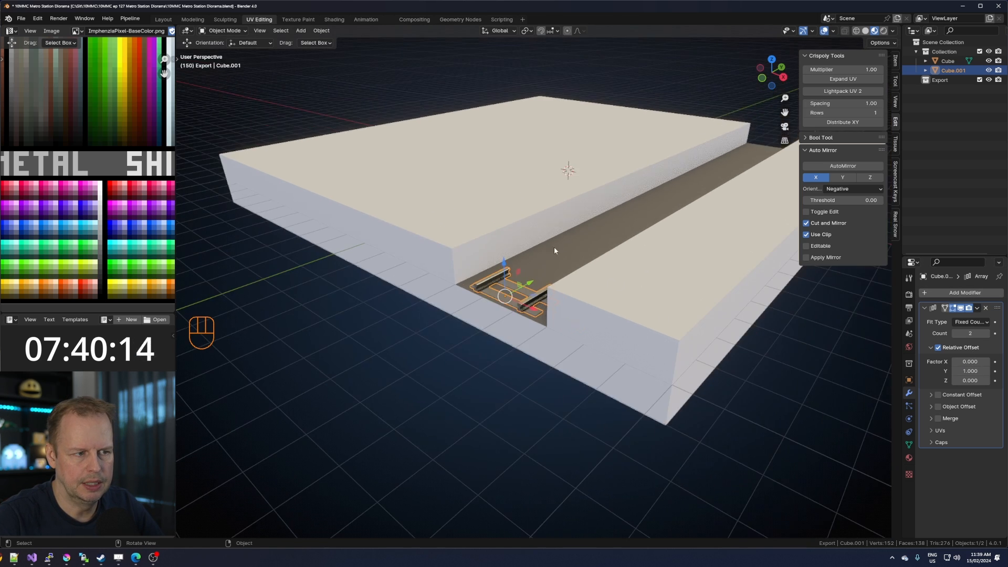
middle_click_drag(553, 246, 677, 246)
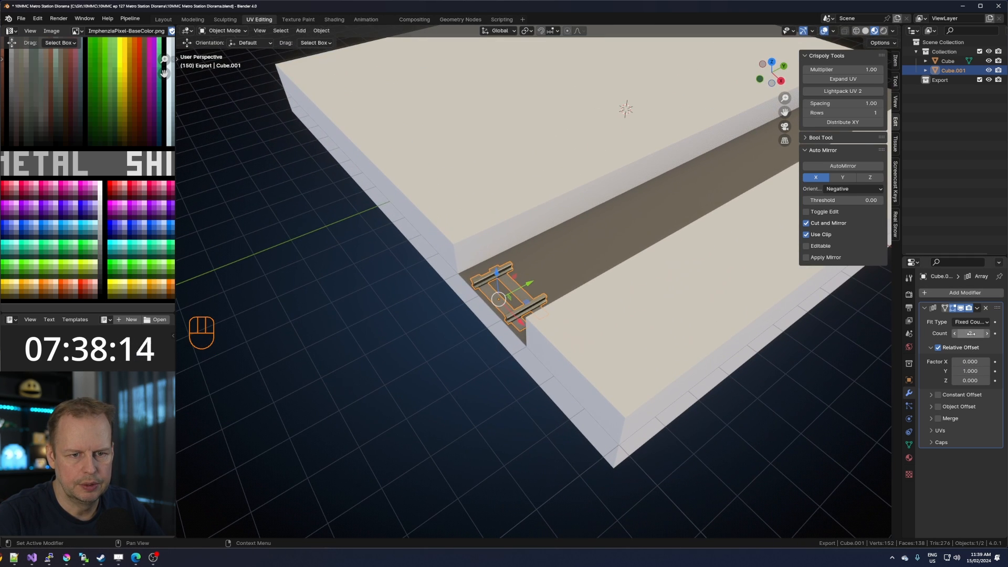
left_click_drag(970, 333, 999, 333)
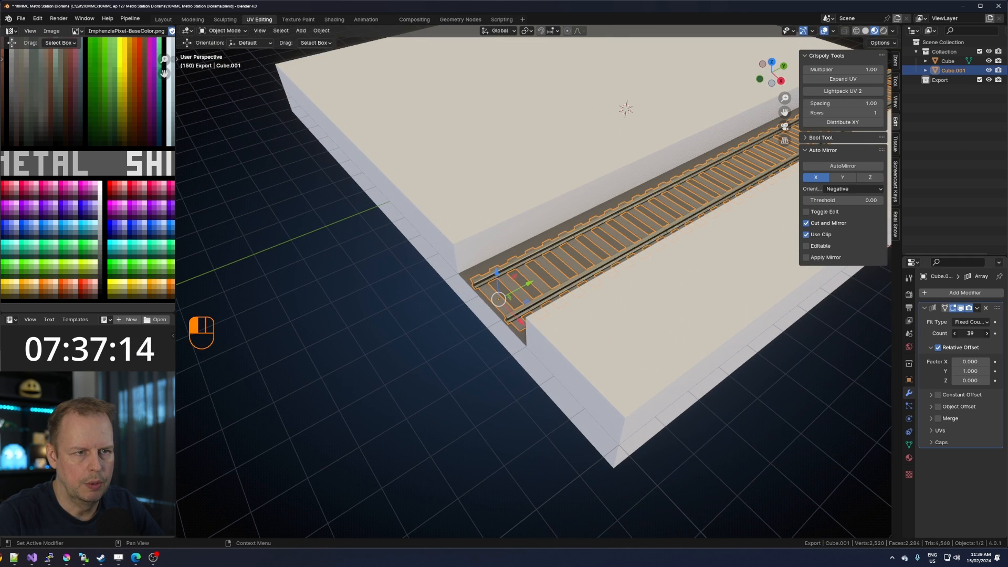
middle_click_drag(730, 270, 583, 322, "shift")
scroll(716, 310, "down", 3)
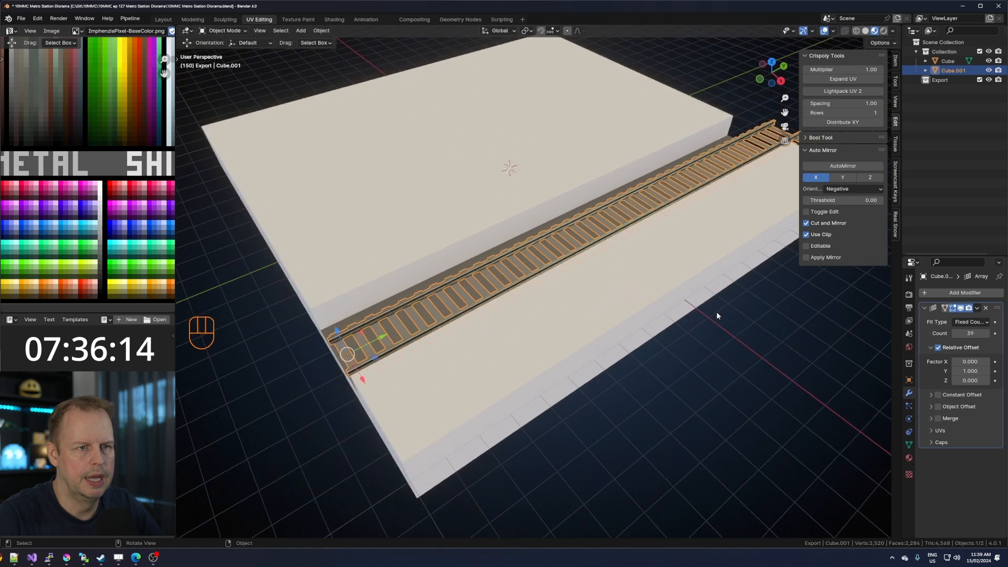
left_click(955, 334)
left_click(955, 334)
left_click(954, 334)
left_click(955, 334)
Duplicate the channel floor face of the base mesh and scale the copy uniformly to about 0.94.
middle_click_drag(557, 273, 625, 243)
scroll(576, 270, "up", 3)
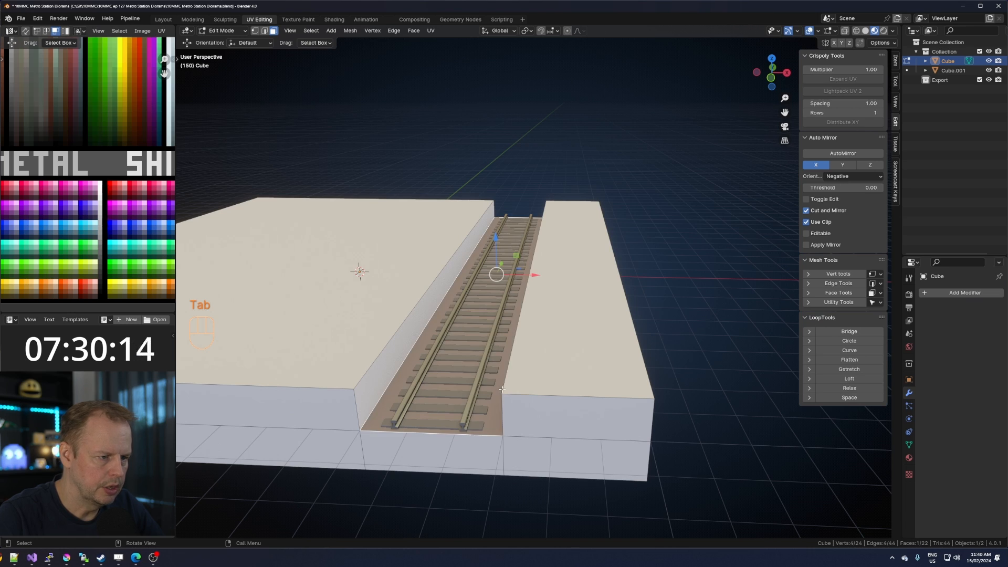
key("Tab")
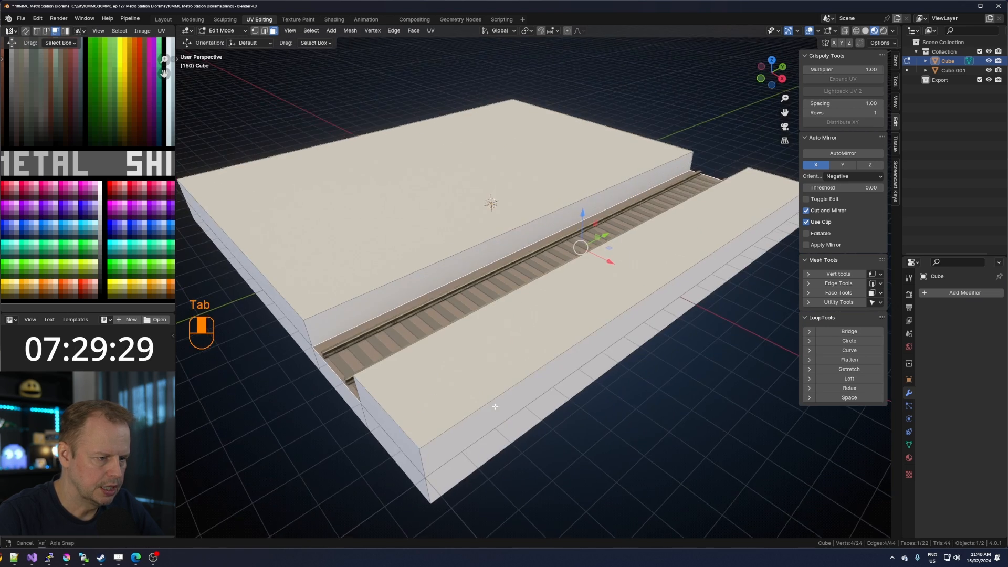
scroll(564, 327, "up", 3)
middle_click_drag(565, 327, 638, 324, "shift")
scroll(564, 327, "down", 2)
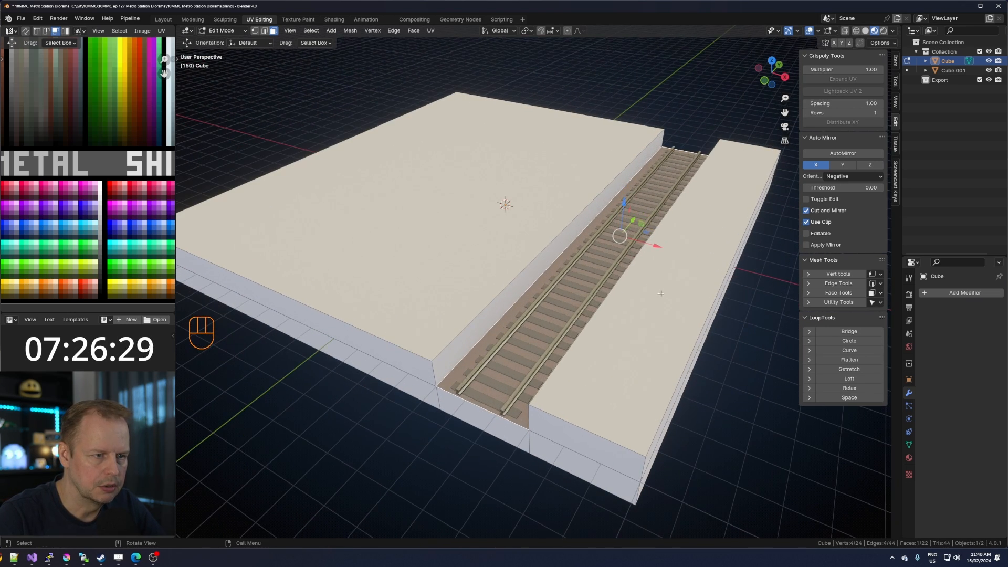
key("shift+d")
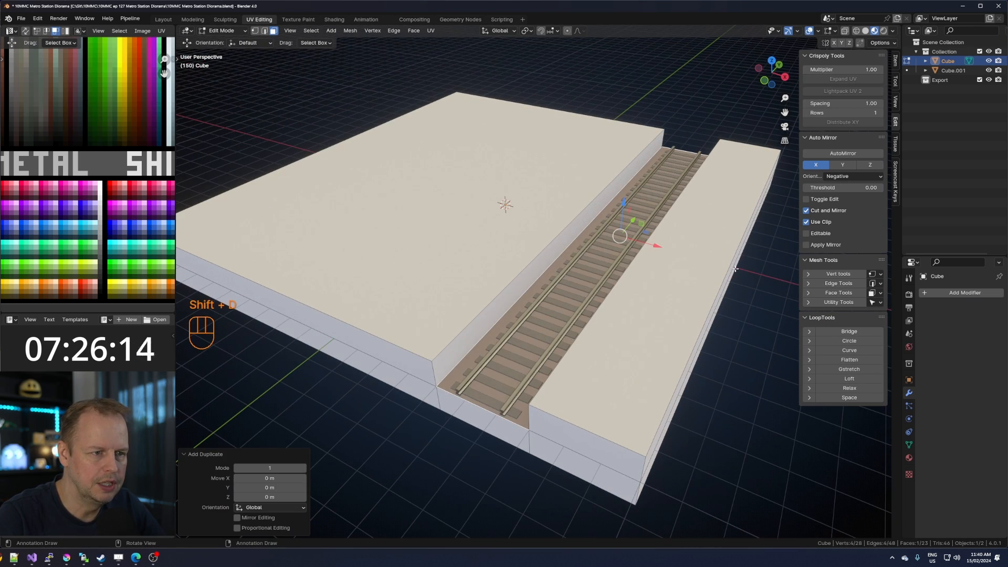
key("s")
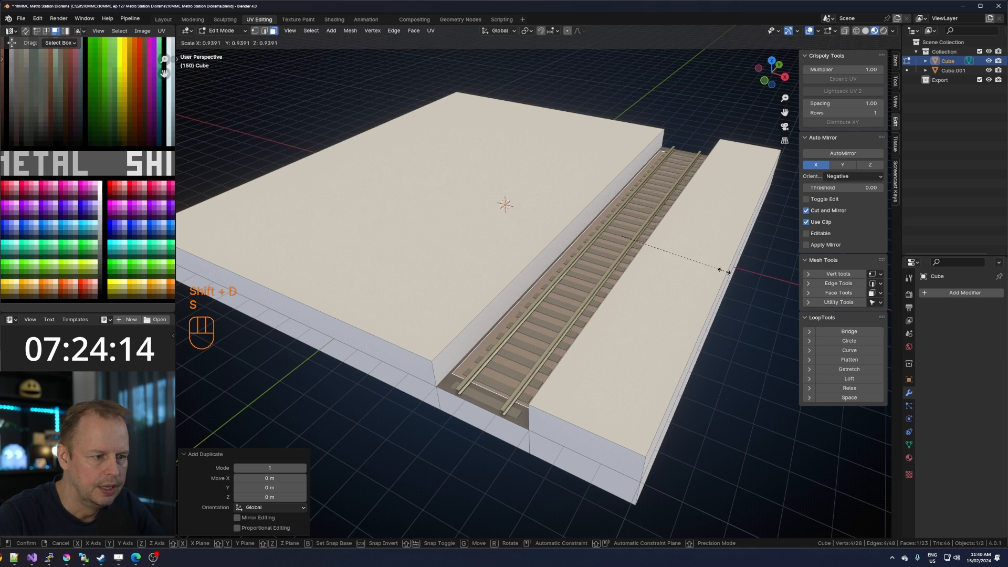
left_click(721, 270)
Narrow the copied floor face to about 0.63 along X and widen it again by about 1.18.
key("s")
key("x")
left_click(619, 232)
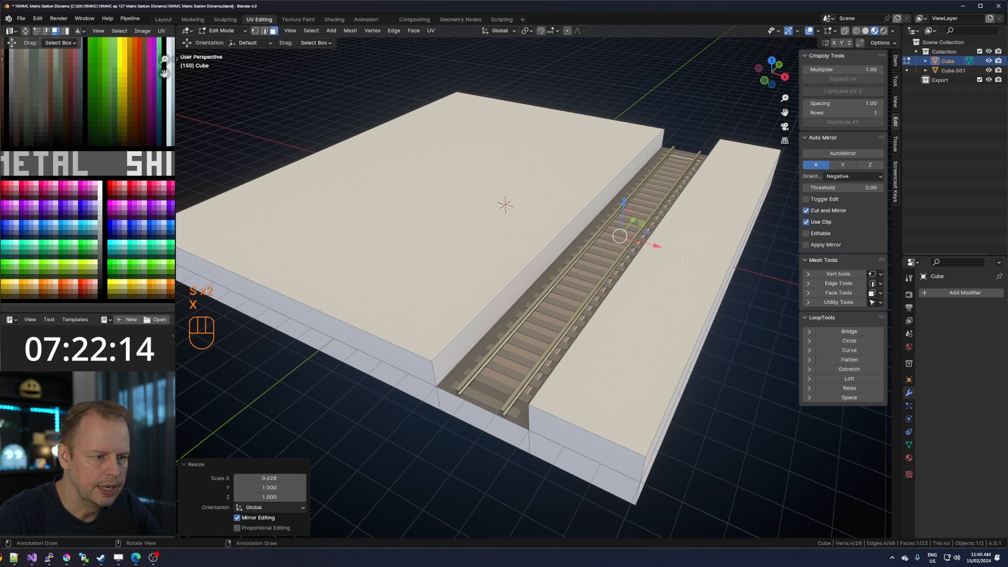
key("s")
key("x")
left_click(696, 263)
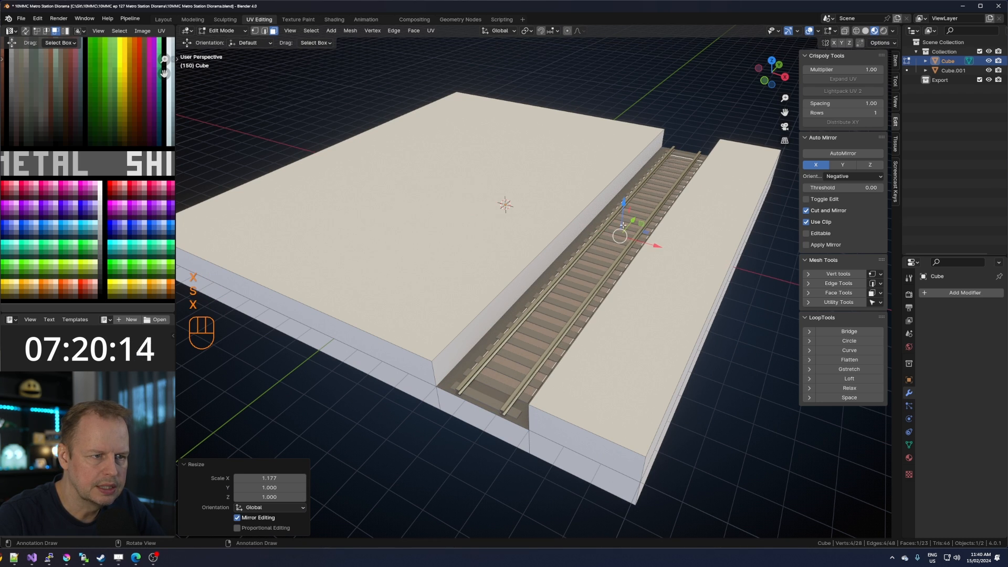
Raise the copied channel floor face about 0.39 m along Z and extrude it upward 3.5 m into a train block.
key("g")
key("z")
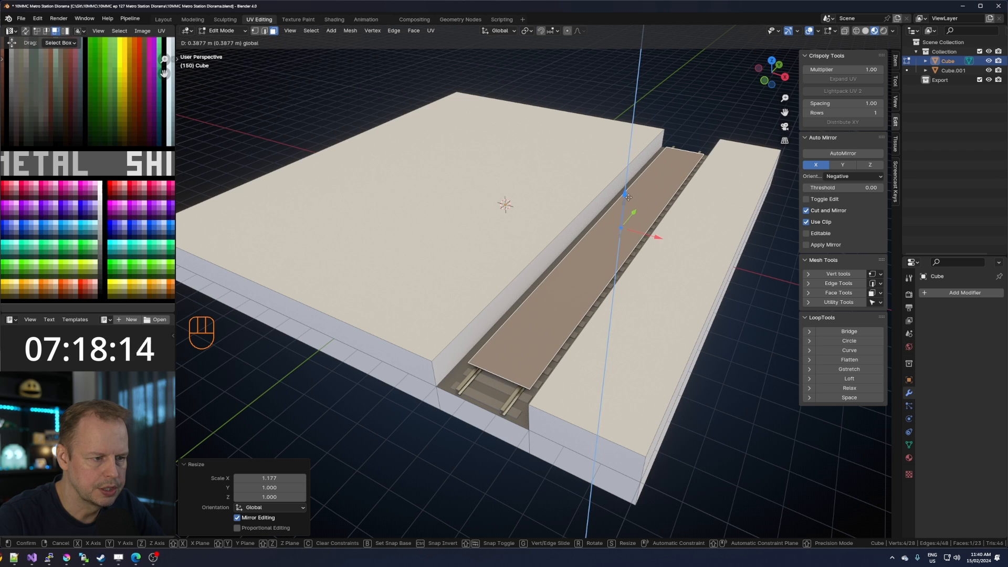
left_click(631, 204)
key("e")
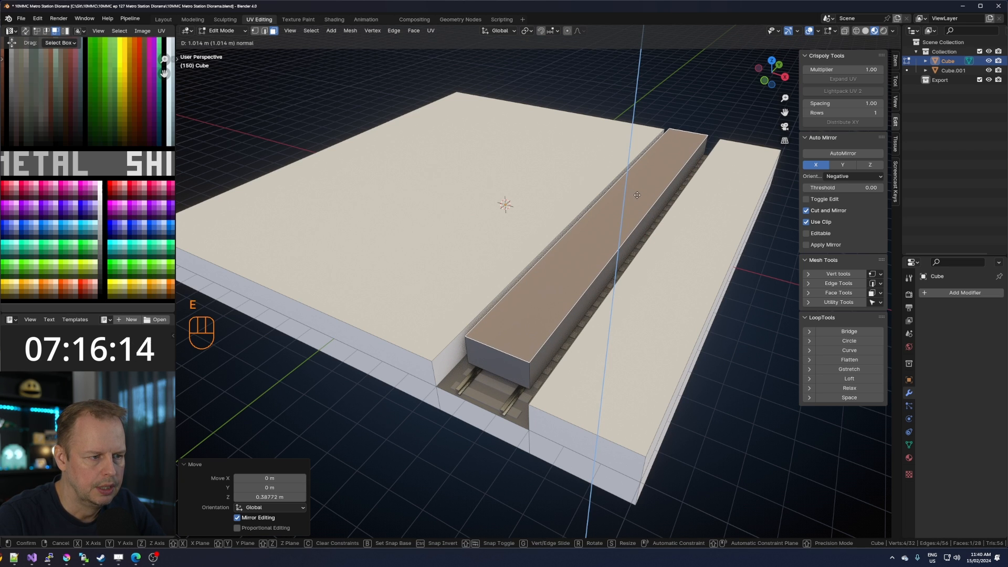
type("3")
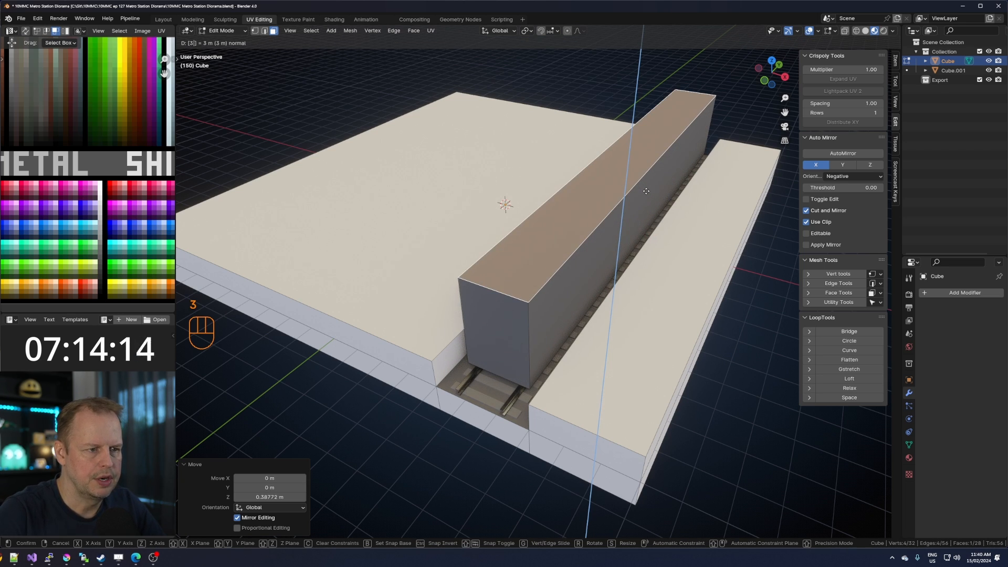
type(".5")
key("Return")
Add a horizontal loop cut around the train block and slide it down from the middle by a factor of about 0.39.
middle_click_drag(565, 239, 541, 295)
key("ctrl+r")
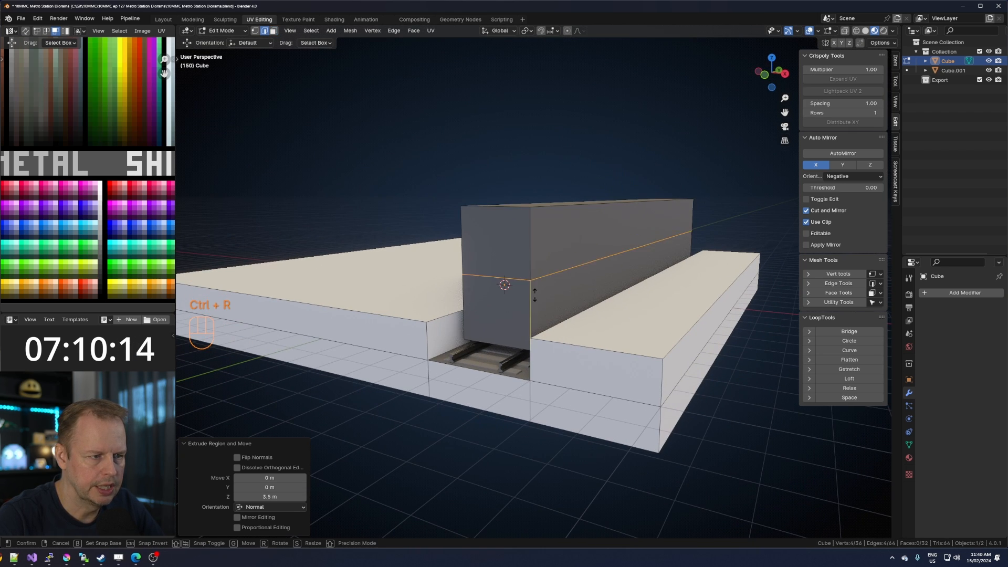
left_click(543, 315)
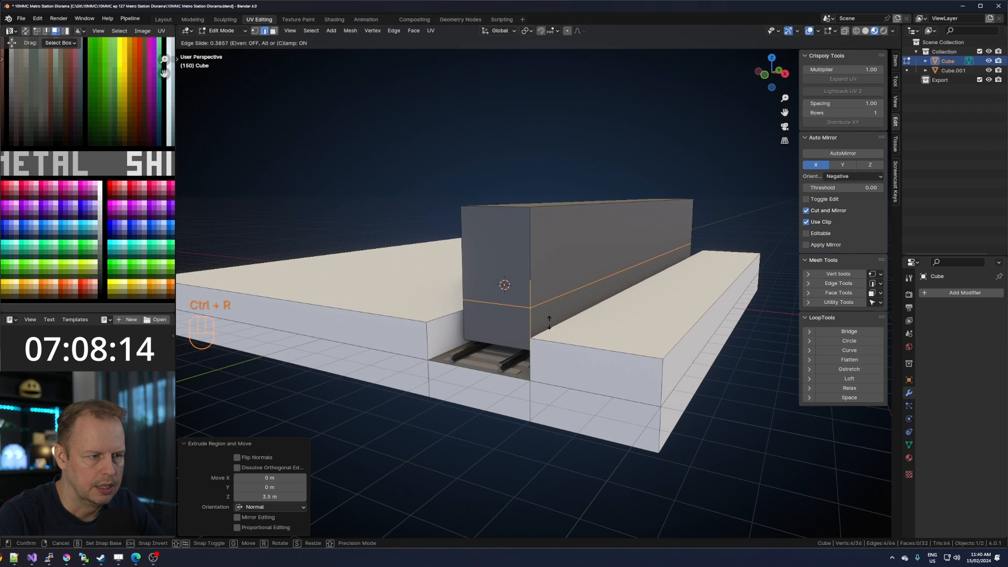
left_click(549, 320)
Lower the train block's roof face by about 0.48 m along Z.
middle_click_drag(549, 320, 574, 218)
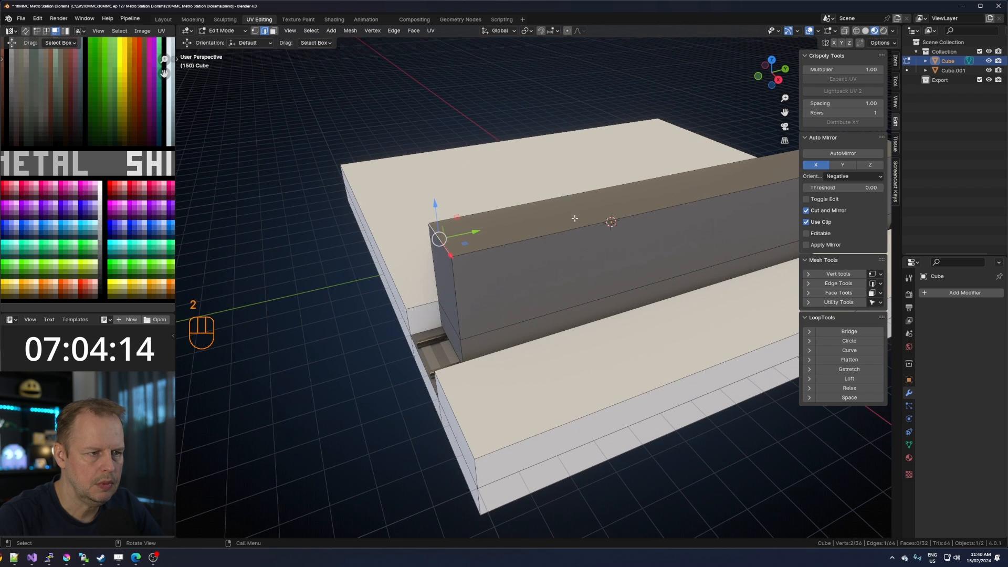
key("3")
left_click(630, 182)
left_click_drag(719, 150, 716, 181)
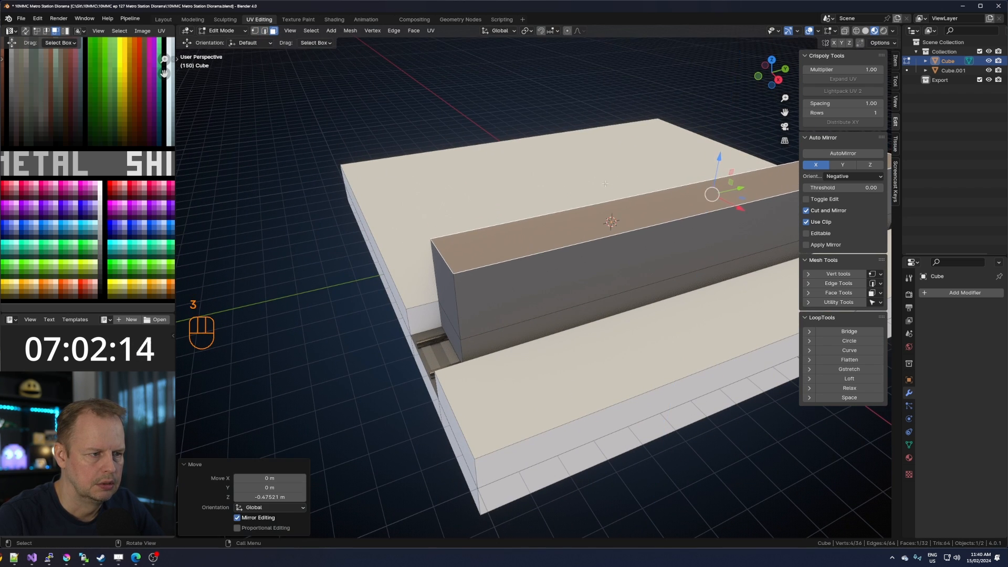
middle_click_drag(716, 181, 634, 180)
left_click_drag(655, 153, 655, 151)
Move the front top edge of the train block back along Y to slope the nose.
key("2")
left_click(475, 249)
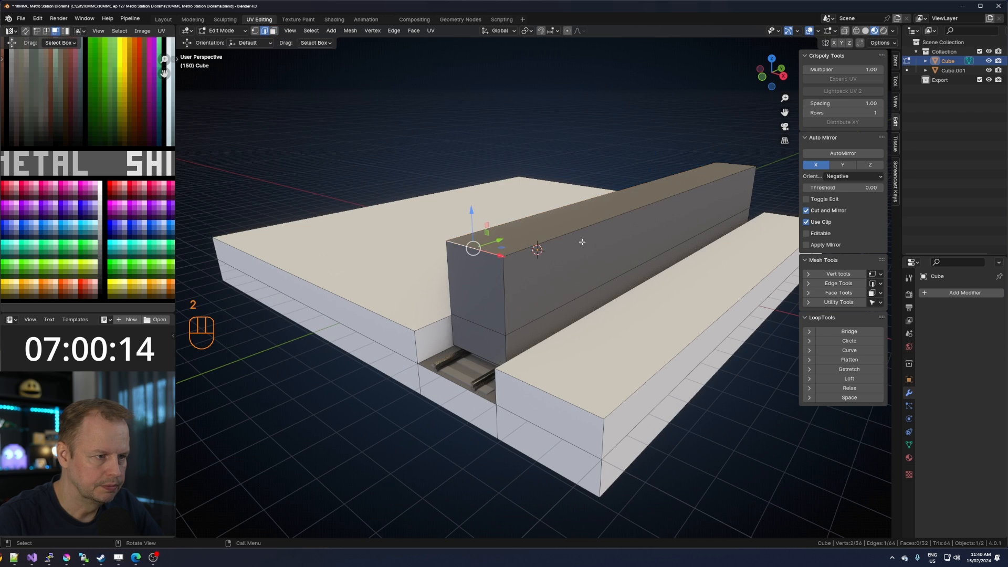
middle_click_drag(580, 240, 564, 252)
left_click_drag(491, 247, 531, 235)
Add a centred horizontal loop cut around the train's upper section and pull its front edge forward along Y.
key("ctrl+r")
left_click(514, 265)
right_click(515, 266)
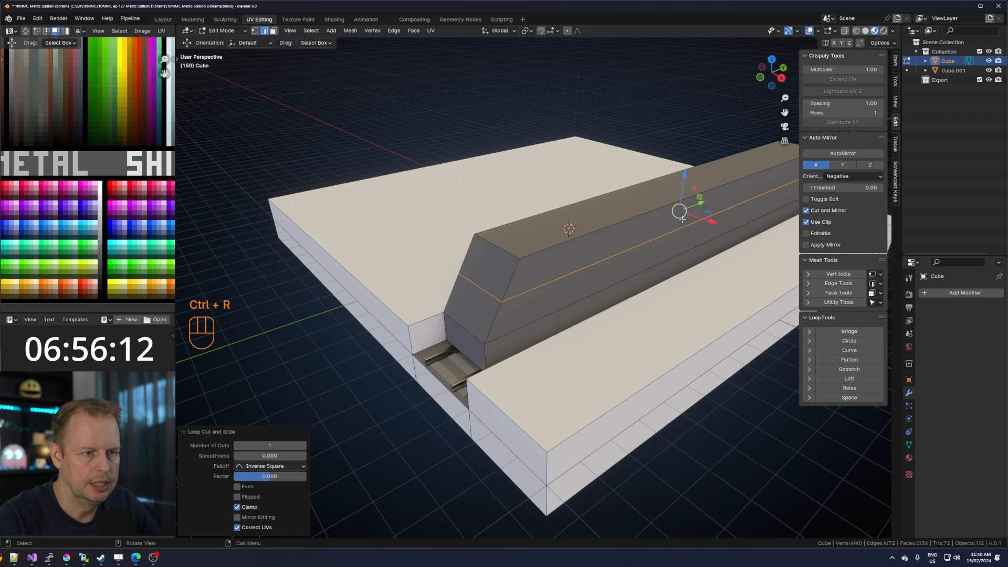
left_click(494, 297)
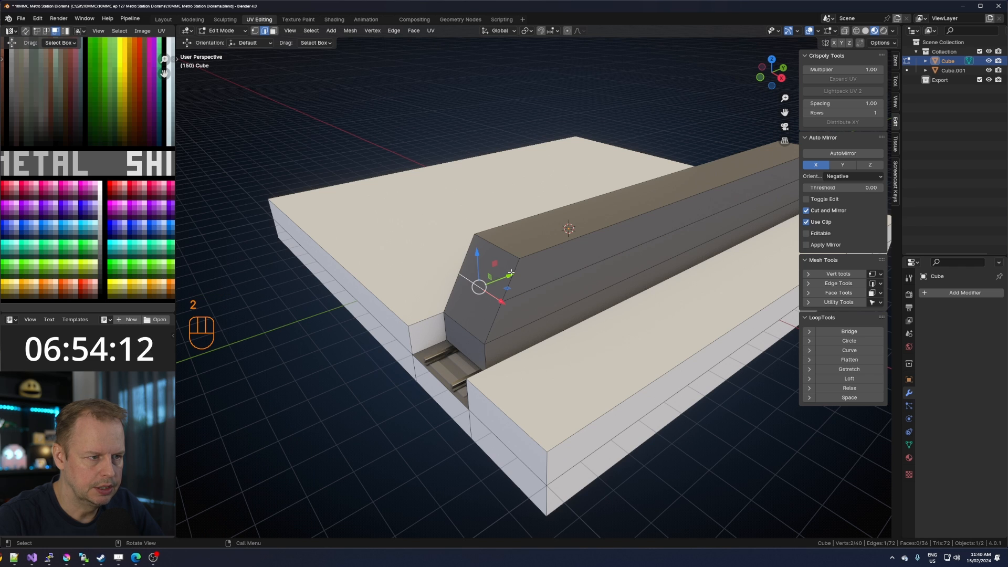
middle_click_drag(511, 272, 530, 257)
Add another centred horizontal loop cut between the train's roof and the upper loop.
key("3")
left_click(541, 250)
key("ctrl+r")
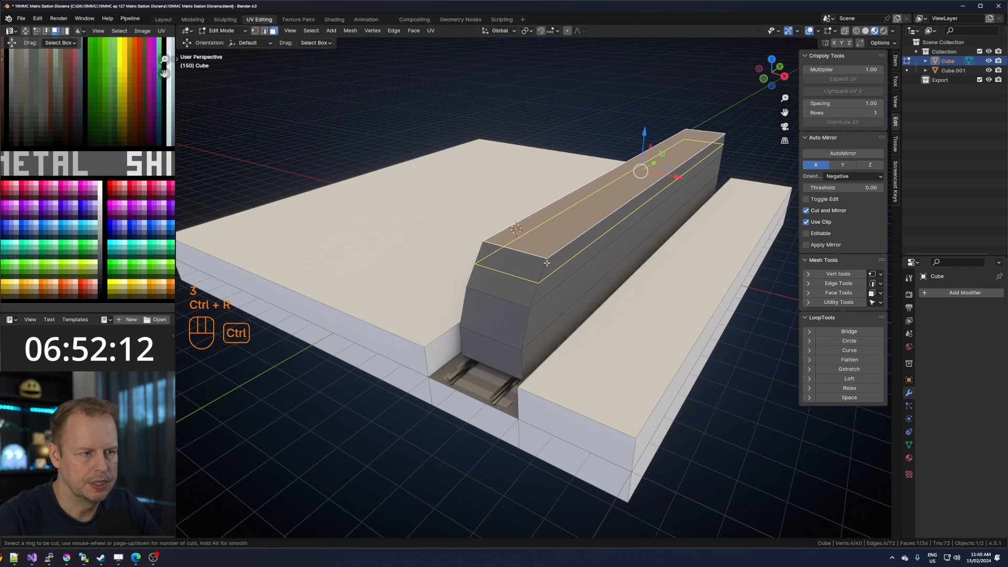
left_click(547, 262)
right_click(547, 263)
Narrow the train's roof face along X to about 0.39.
key("3")
left_click(566, 223)
key("s")
key("x")
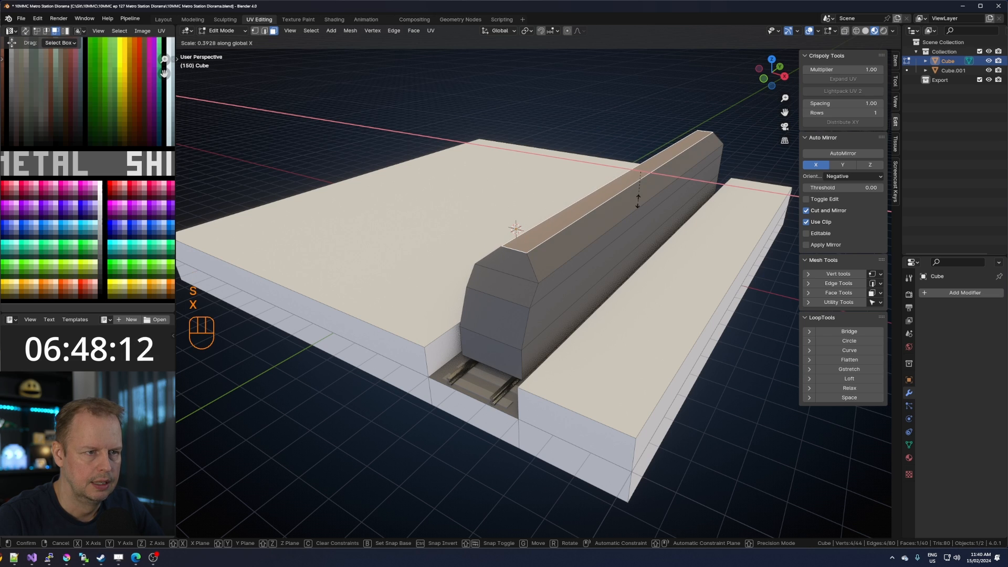
left_click(649, 206)
Move the roof's front edge back along Y to round the top of the nose.
key("2")
left_click(516, 248)
left_click_drag(537, 238, 548, 232)
Narrow the horizontal edge loop just below the train's roof along X to about 0.88.
key("2")
left_click(518, 277)
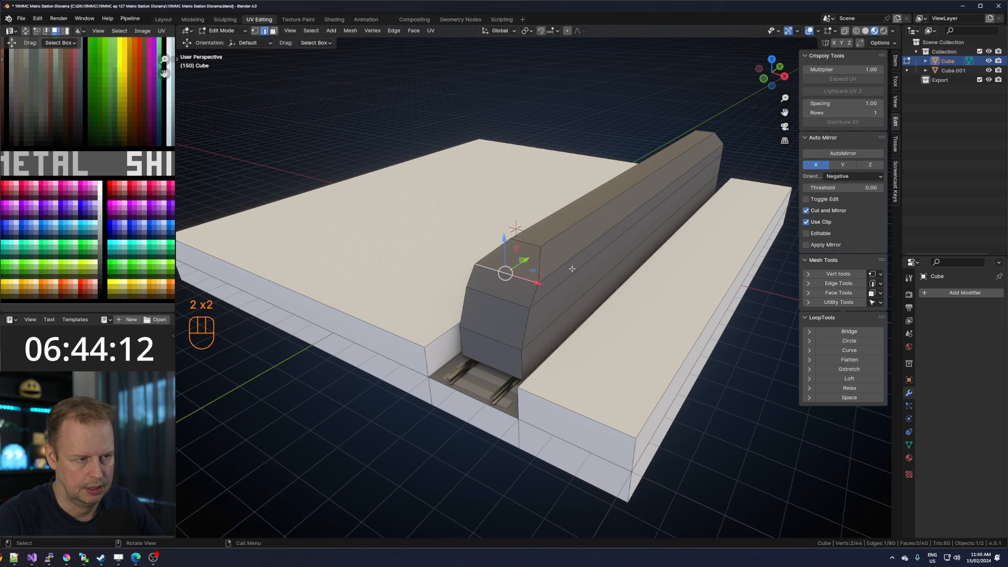
key("a")
key("a")
left_click(560, 265, "alt")
key("s")
key("x")
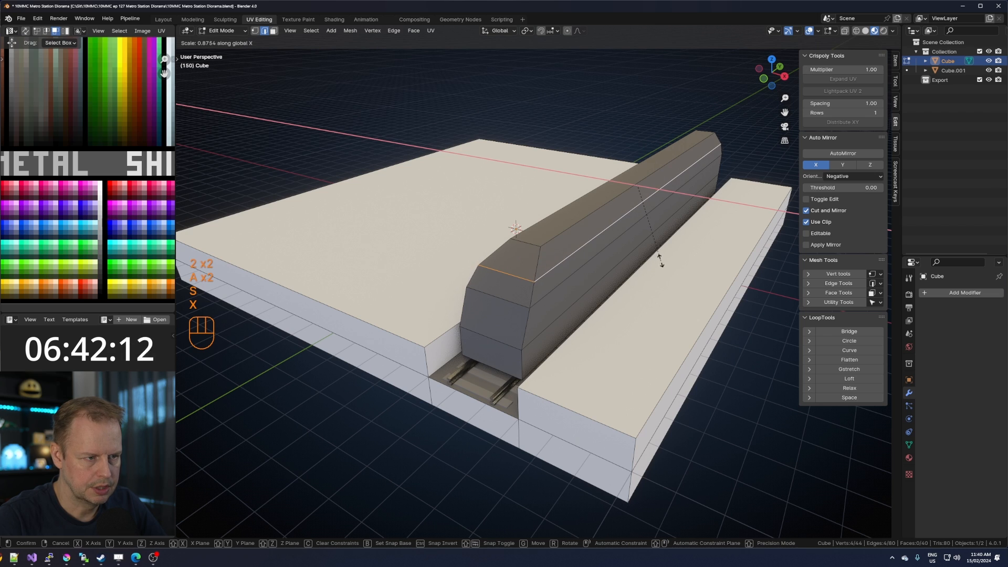
left_click(660, 258)
Add two evenly spaced lengthwise loop cuts that divide the train's nose into three columns.
key("3")
left_click(491, 357)
key("ctrl+r")
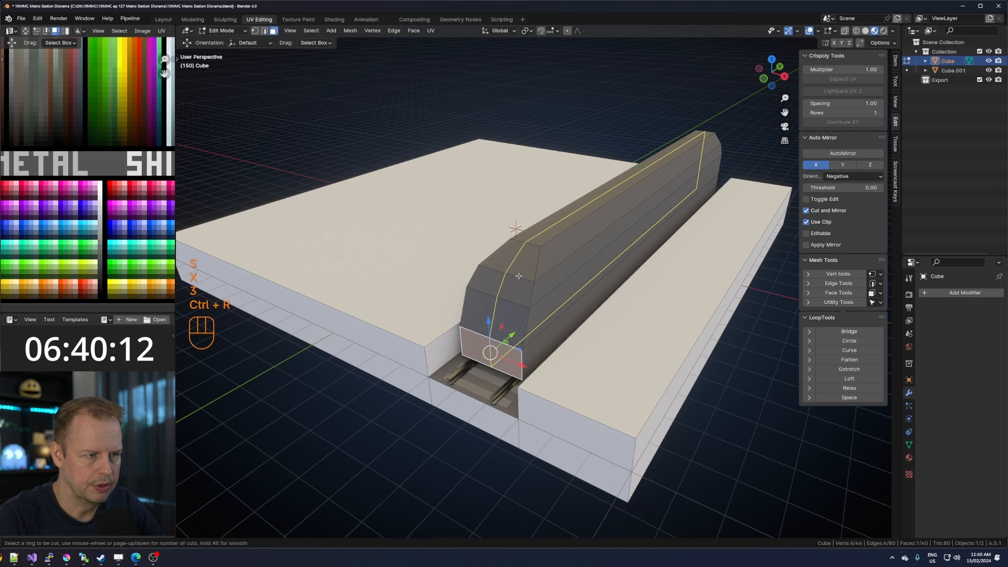
key("3")
left_click(519, 276)
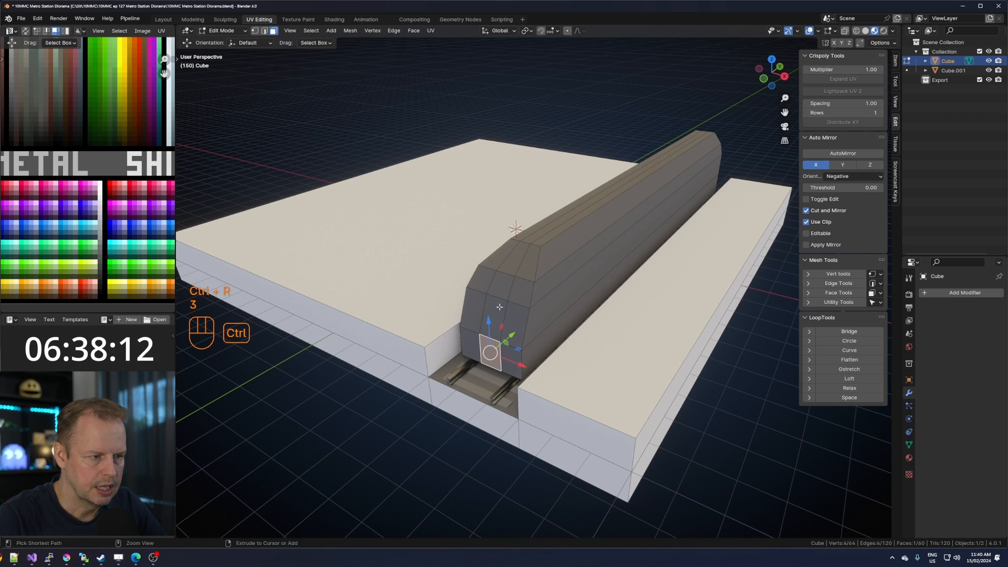
Select the middle column of nose faces and push it about 0.55 m outward along Y.
left_click(510, 268, "ctrl")
key("ctrl+z")
key("ctrl+z")
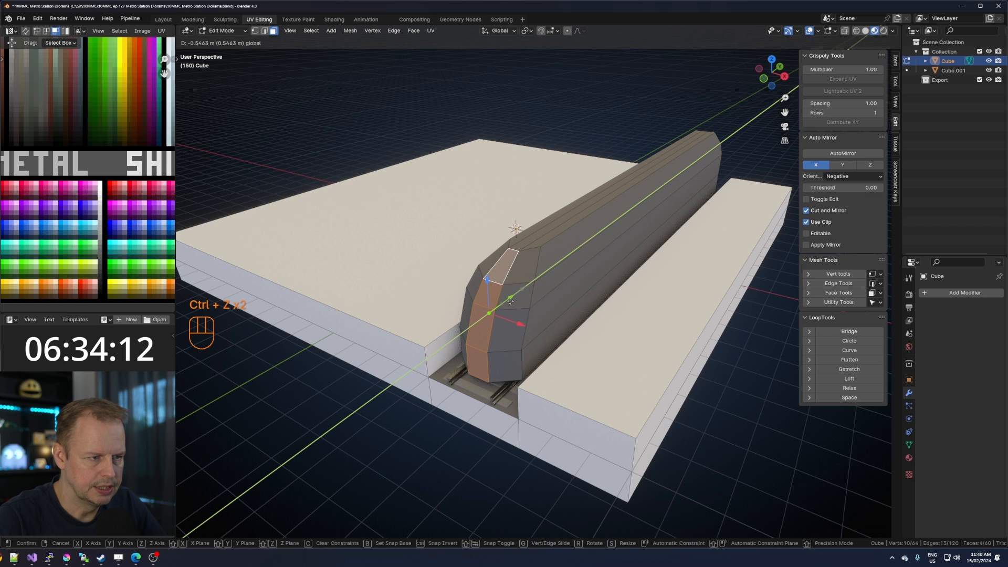
left_click_drag(510, 301, 510, 300)
Divide the train's length with 11 evenly spaced crosswise loop cuts.
middle_click_drag(536, 288, 583, 249)
key("ctrl+r")
scroll(560, 244, "up", 10)
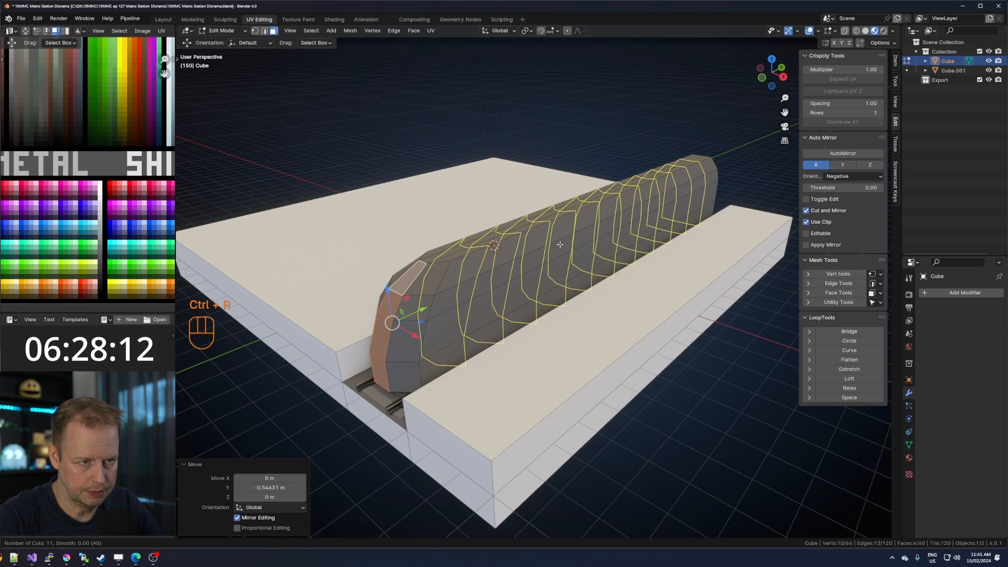
left_click(560, 244)
right_click(560, 244)
middle_click_drag(560, 244, 517, 236)
scroll(517, 236, "down", 1)
key("3")
middle_click_drag(512, 270, 548, 276)
left_click(462, 310)
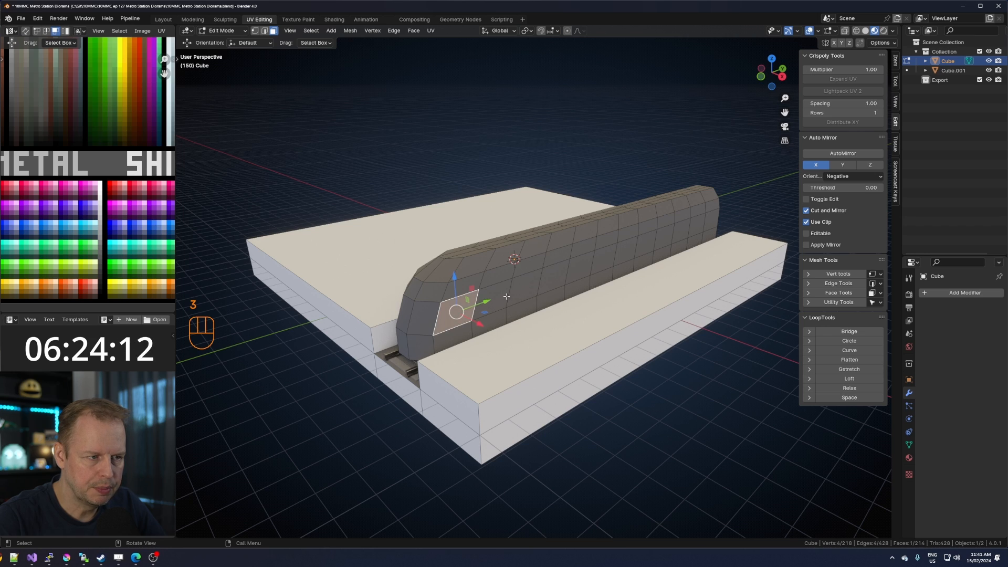
left_click(524, 289)
left_click(528, 266, "ctrl")
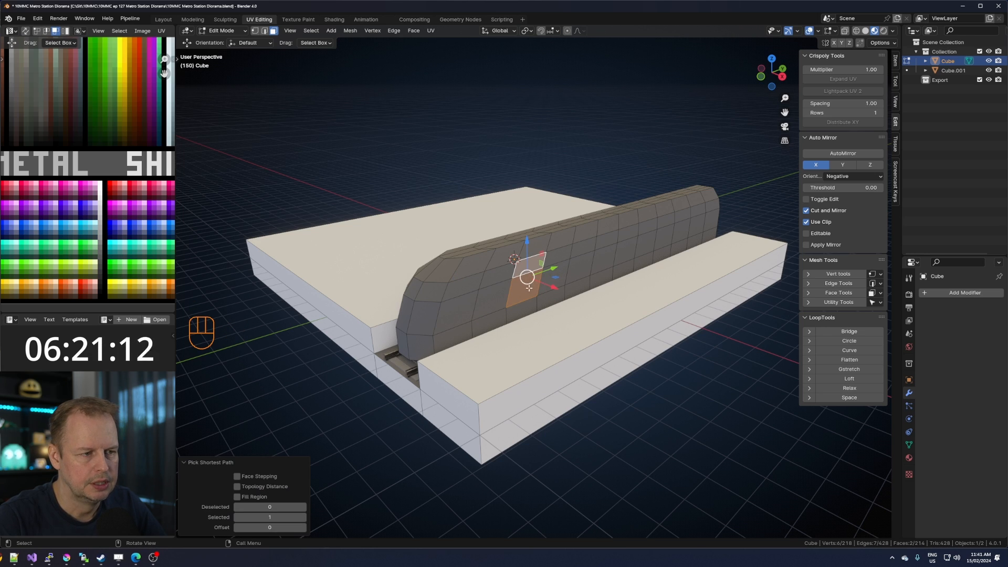
left_click(529, 288)
left_click(530, 265, "ctrl")
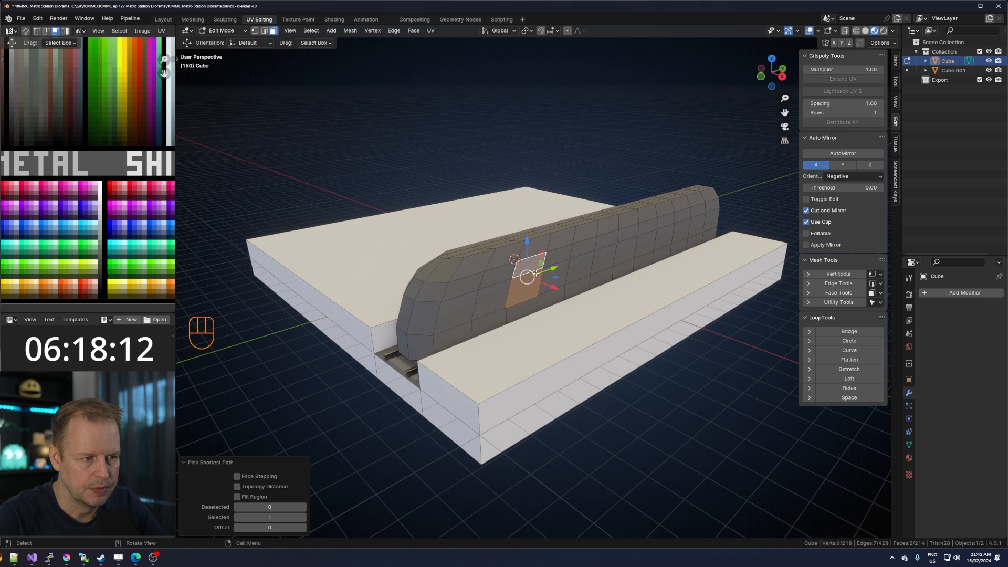
left_click(546, 266)
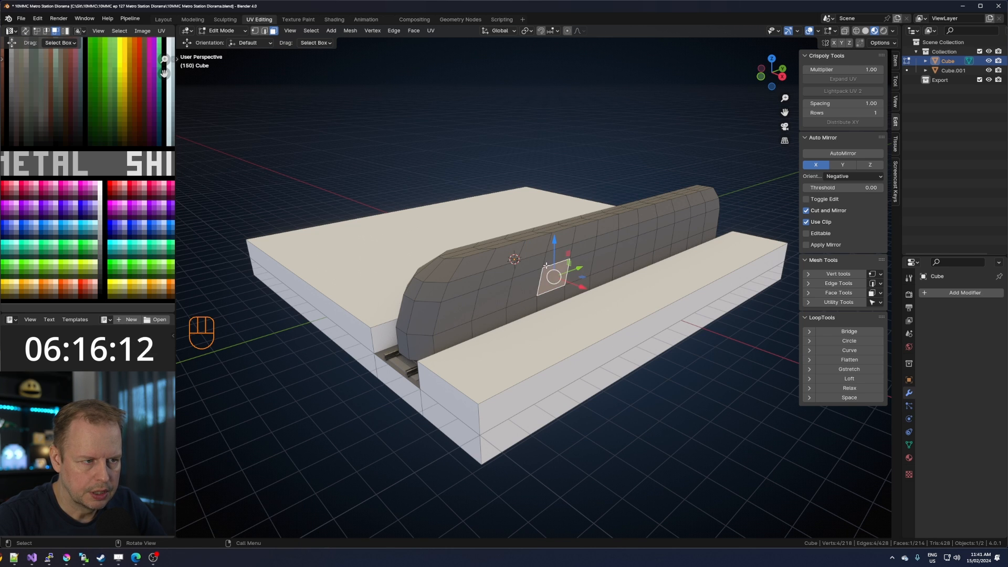
left_click(542, 284, "shift")
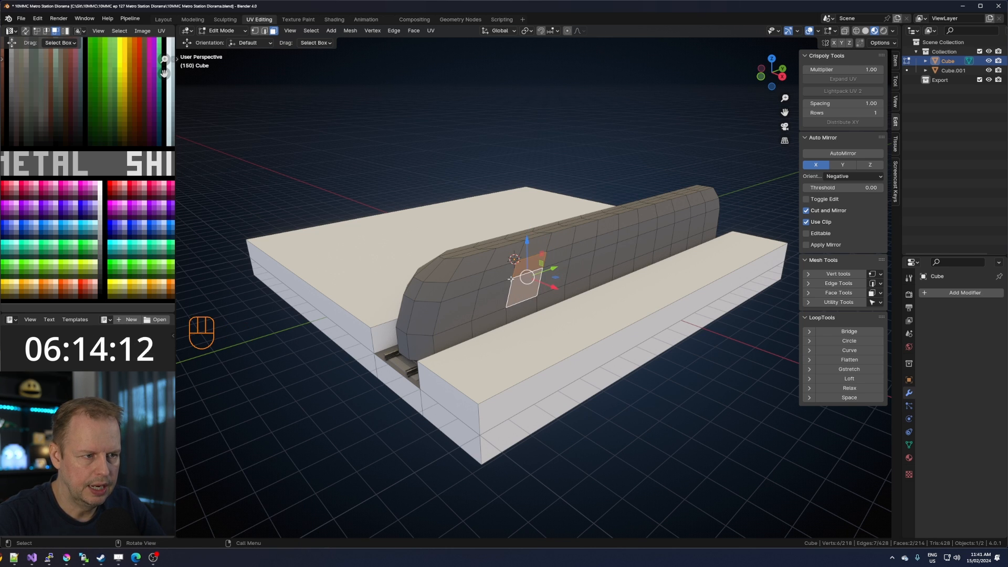
scroll(543, 283, "up", 3)
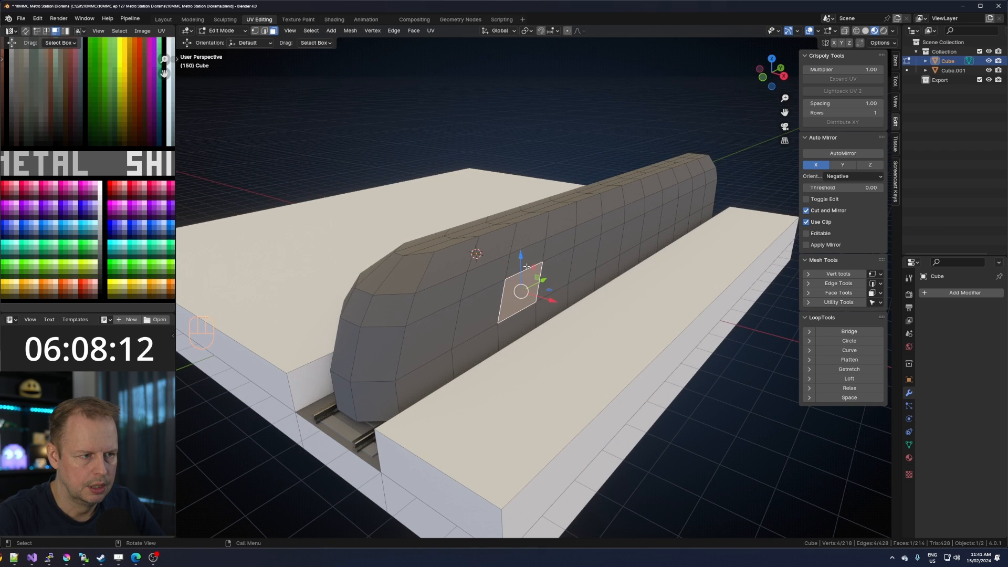
left_click(501, 294, "shift")
Try to inset two vertically stacked faces on the train's side.
key("2")
key("a")
key("a")
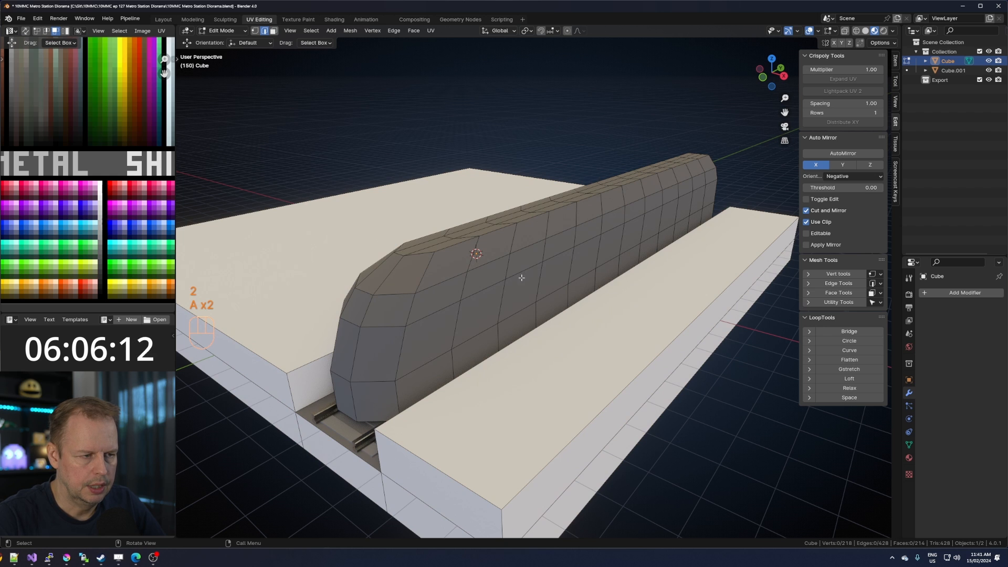
key("3")
left_click(524, 258)
left_click(524, 290, "shift")
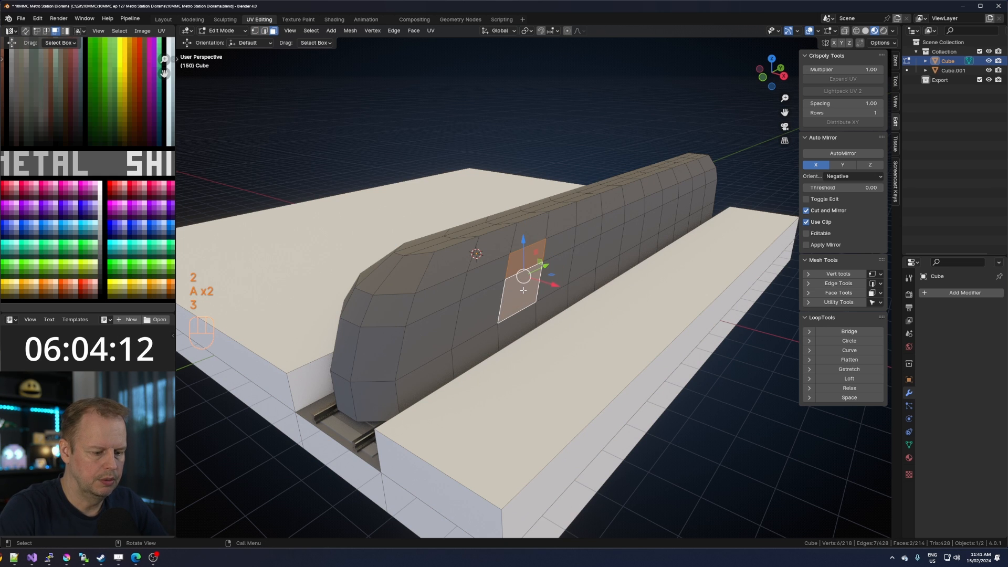
key("i")
key("Escape")
middle_click_drag(524, 290, 607, 246)
left_click(560, 276, "shift")
left_click(568, 246, "shift")
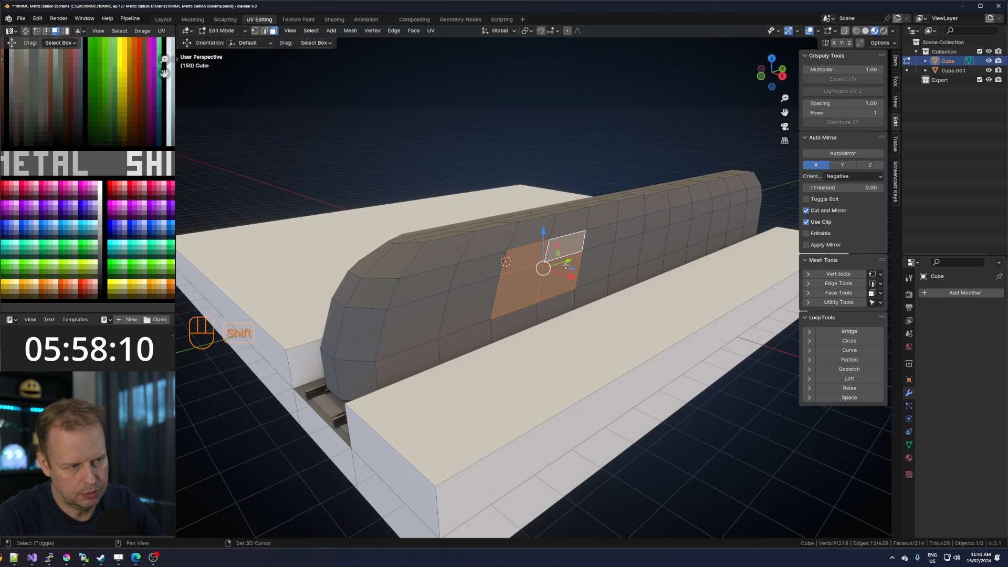
left_click(524, 265)
key("2")
left_click(525, 269)
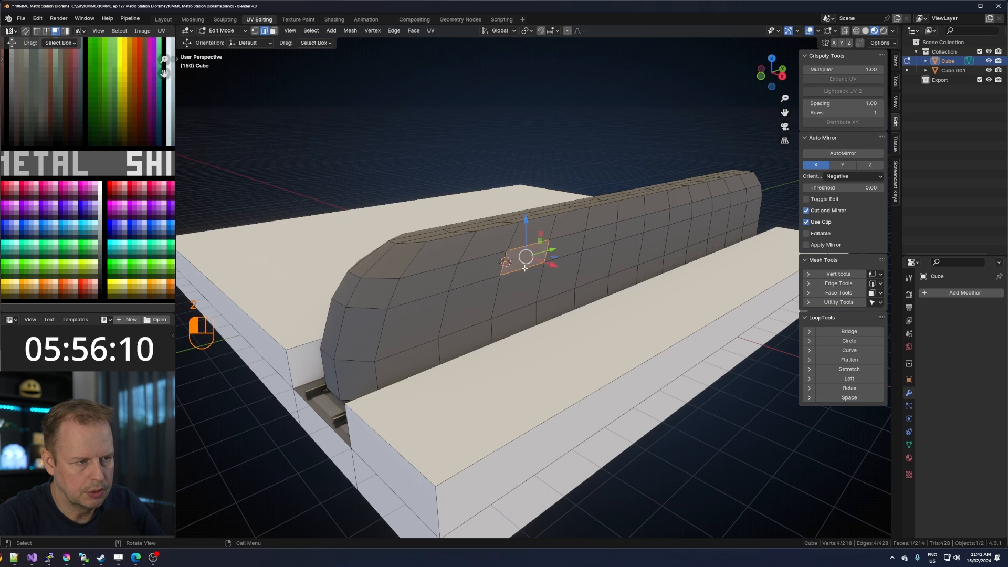
left_click(564, 256, "shift")
left_click(602, 249, "shift")
left_click(631, 239, "shift")
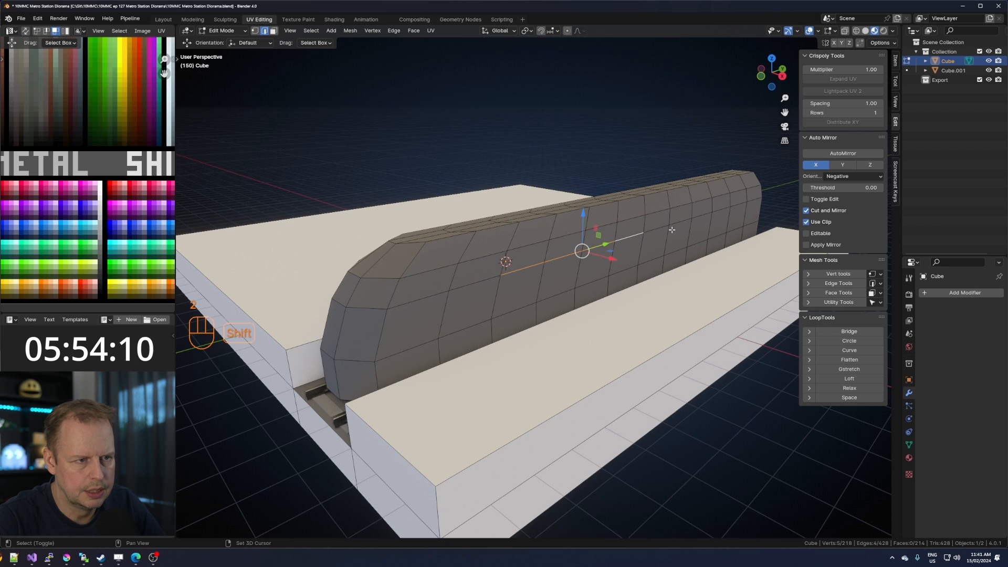
left_click(662, 230, "shift")
Select the middle horizontal edge loop around the train's body and lower it along Z.
middle_click_drag(584, 244, 504, 284)
key("3")
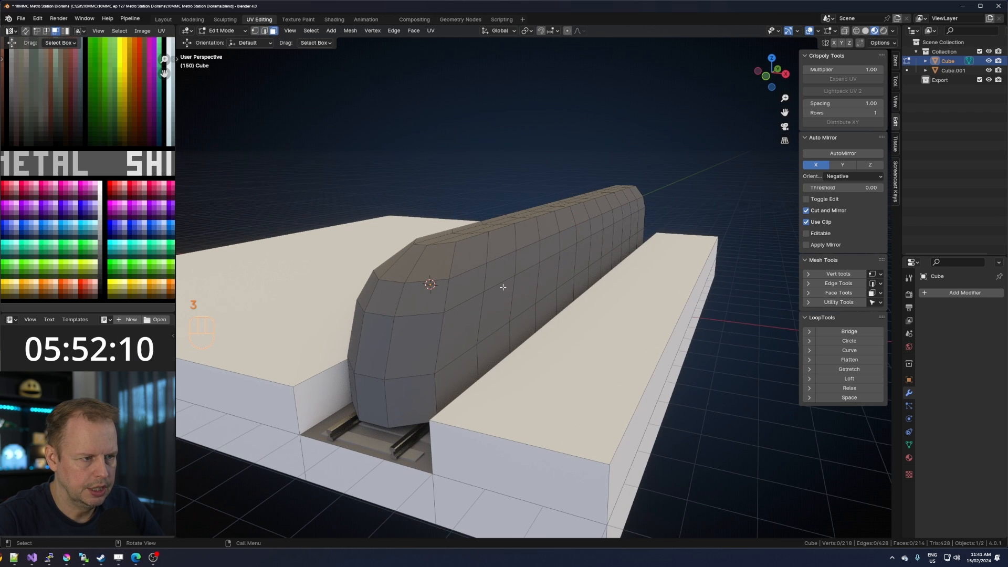
key("2")
key("a")
key("a")
key("a")
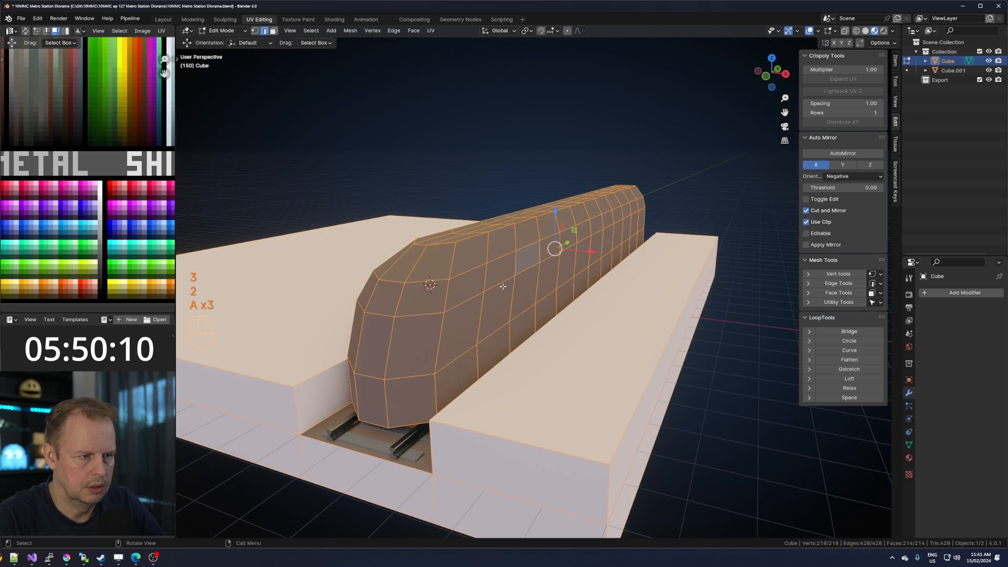
key("a")
left_click(480, 283, "alt+shift")
key("a")
key("a")
left_click(508, 274, "alt")
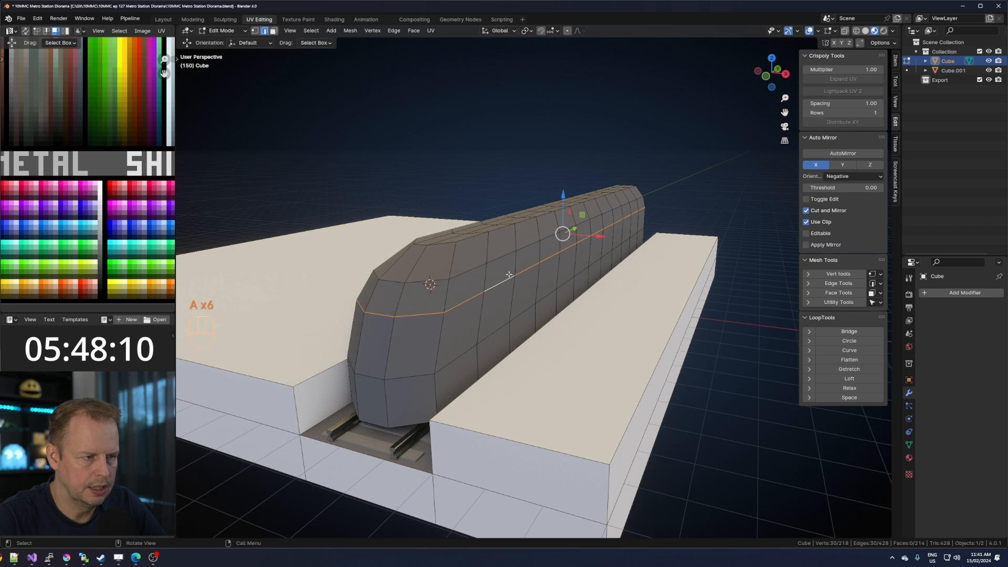
left_click_drag(568, 205, 568, 223)
middle_click_drag(567, 223, 559, 230)
Select the row of ten window-height faces along each long side of the train.
key("3")
left_click(475, 277)
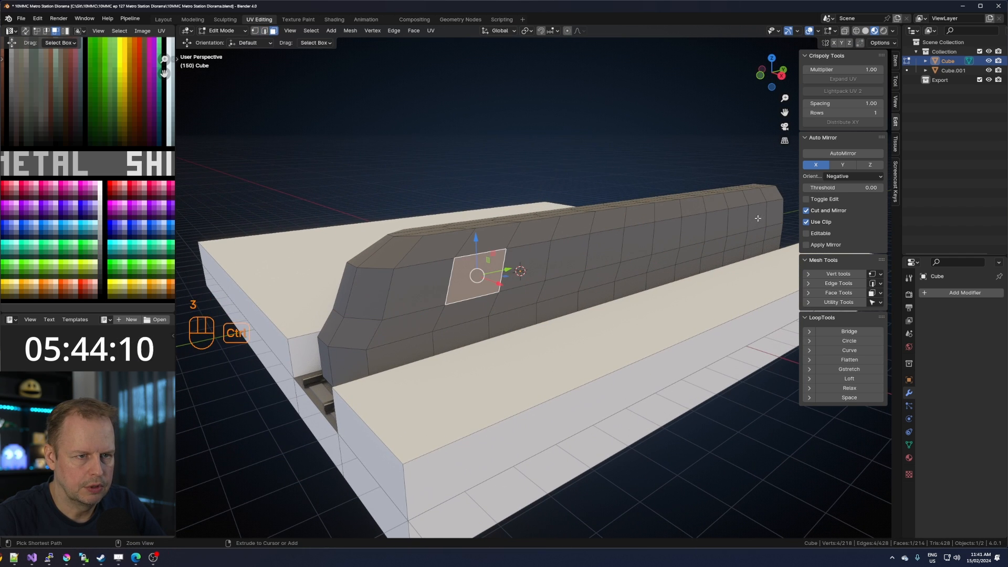
left_click(759, 216, "ctrl")
middle_click_drag(759, 216, 610, 288)
left_click(609, 288, "shift")
scroll(593, 295, "down", 1)
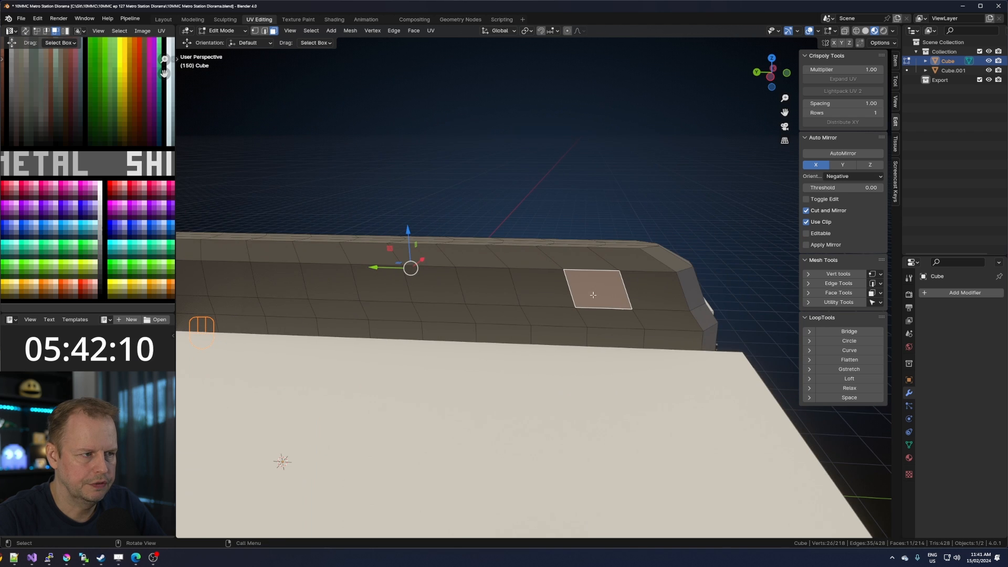
scroll(262, 281, "down", 4)
left_click(259, 278, "ctrl")
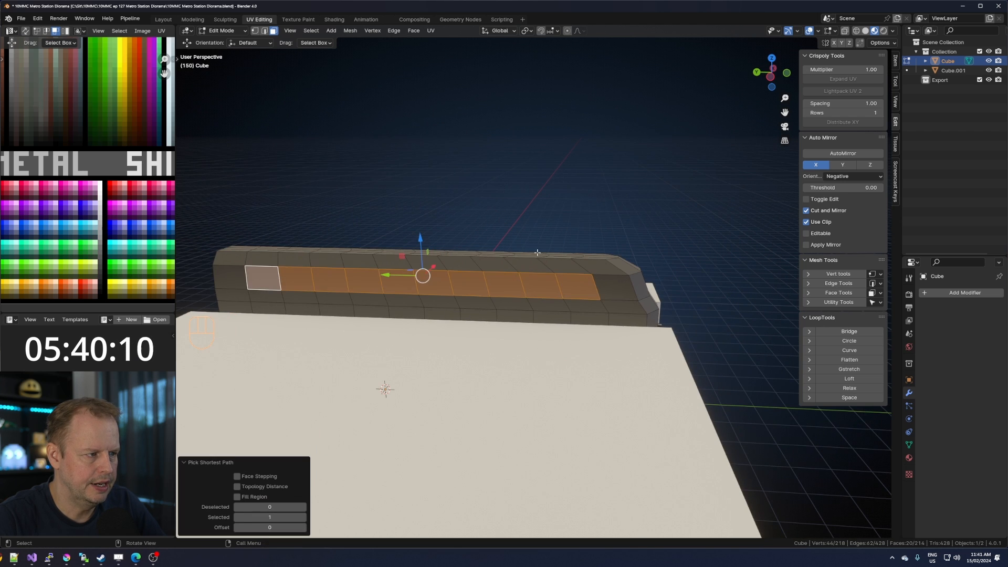
middle_click_drag(259, 278, 420, 265)
Inset the selected side faces individually by about 0.18 m and extrude them inward along their normals by about 0.08 m.
key("i")
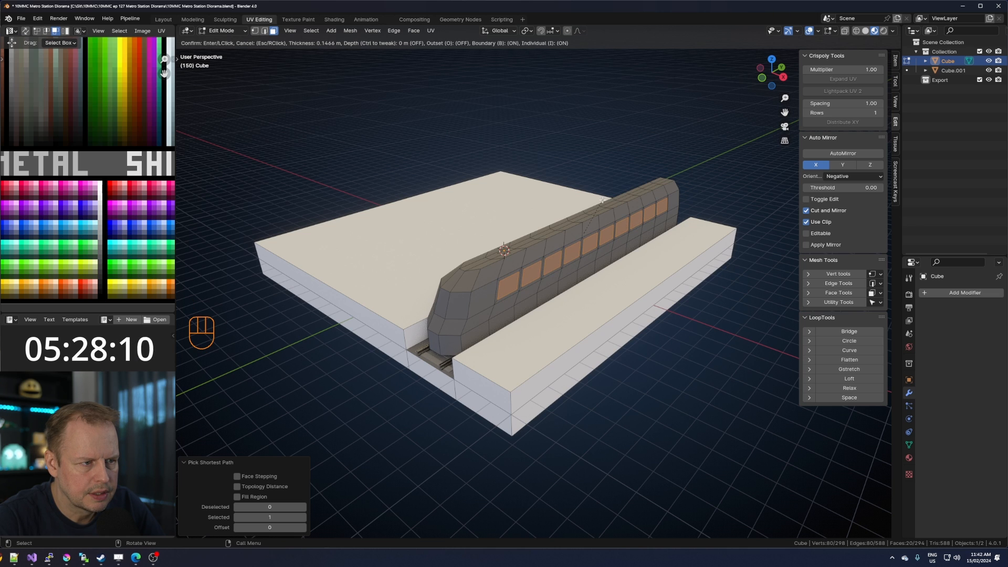
left_click(602, 200)
middle_click_drag(602, 200, 679, 211)
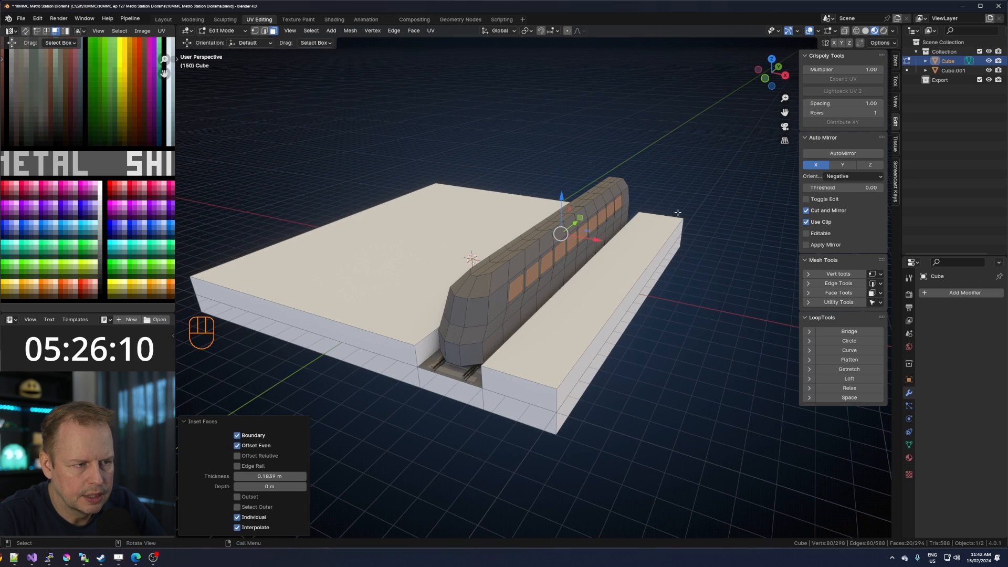
key("alt+e")
left_click(678, 209)
left_click(679, 213)
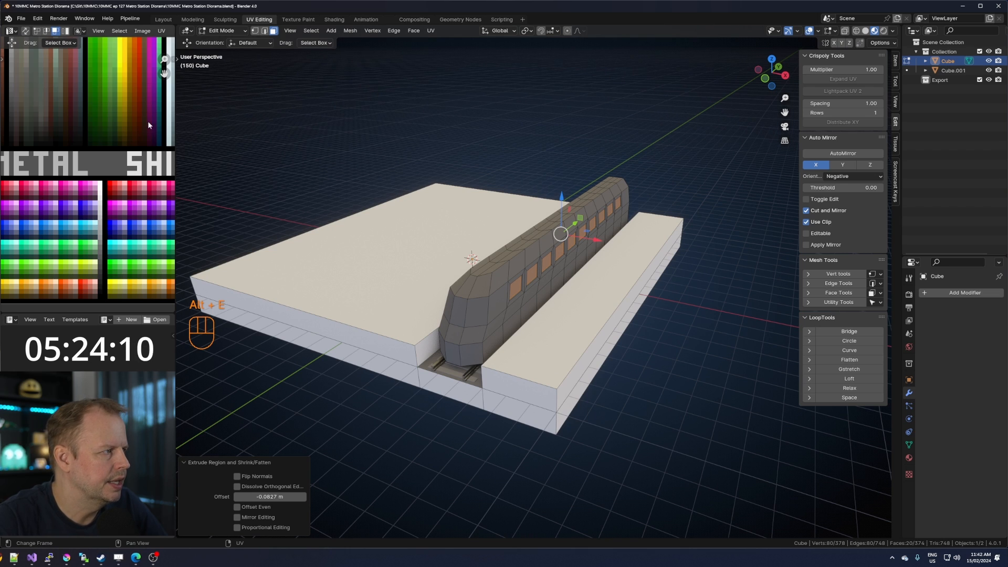
Move the side window faces' UVs onto white in the GLOW section of the palette texture.
middle_click_drag(148, 125, 131, 190, "shift")
scroll(131, 190, "down", 5)
middle_click_drag(103, 103, 101, 206, "shift")
key("g")
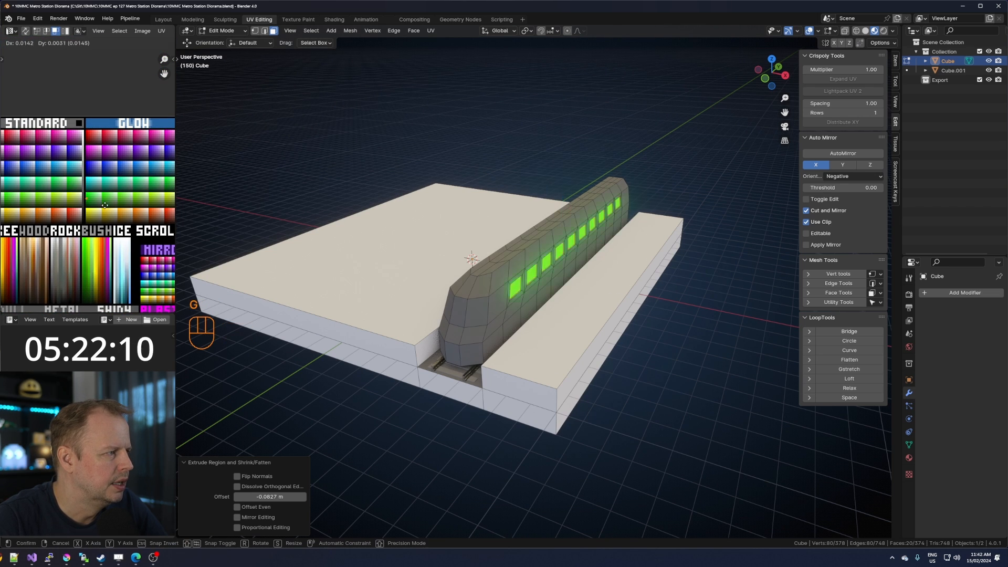
left_click(132, 176)
Select the nose edge beneath the windshield area and move it about 0.3 m outward along negative Y.
middle_click_drag(414, 346, 441, 339)
scroll(436, 333, "up", 1)
scroll(455, 327, "up", 2)
key("2")
left_click(424, 337)
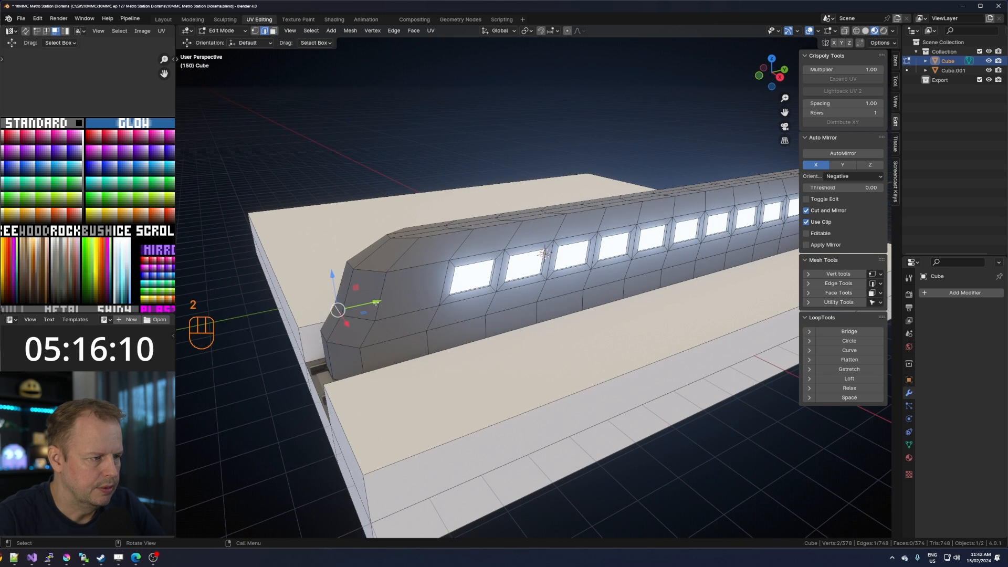
left_click_drag(375, 301, 336, 308)
middle_click_drag(336, 309, 393, 317)
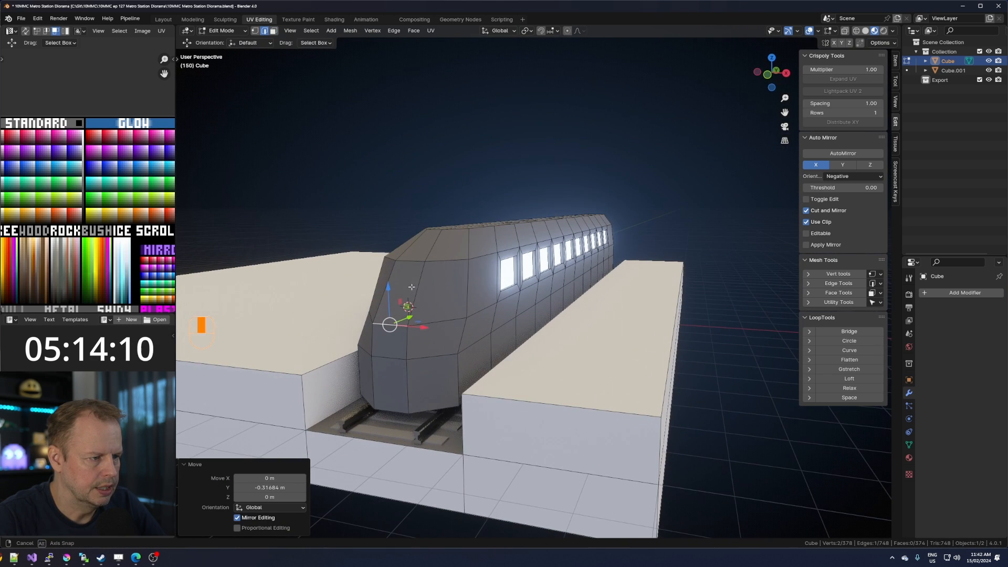
left_click_drag(393, 317, 392, 308)
Select the three windshield faces on the nose and inset them individually by about 0.08 m.
key("3")
left_click(394, 307)
left_click(458, 297, "shift")
middle_click_drag(425, 294, 473, 304)
left_click(470, 306, "shift")
middle_click_drag(649, 278, 570, 281)
key("i")
key("i")
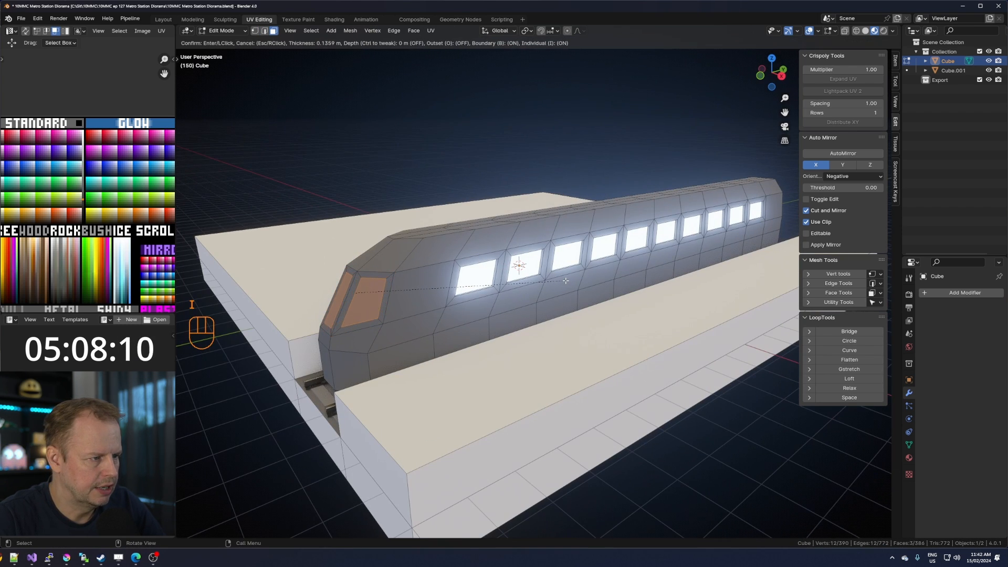
key("i")
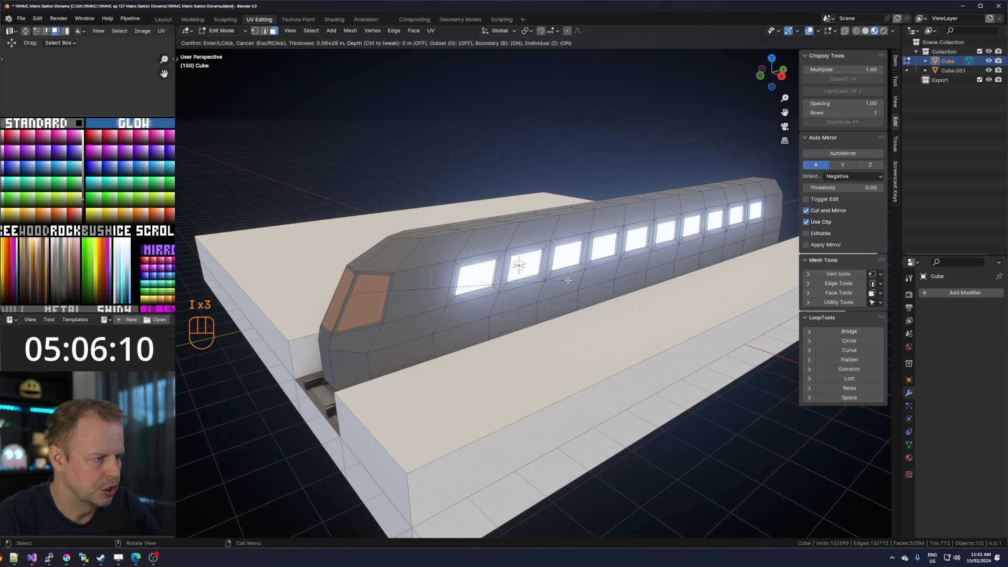
left_click(569, 281)
Extrude the three windshield faces slightly inward along their normals.
middle_click_drag(569, 280, 556, 274)
key("alt+e")
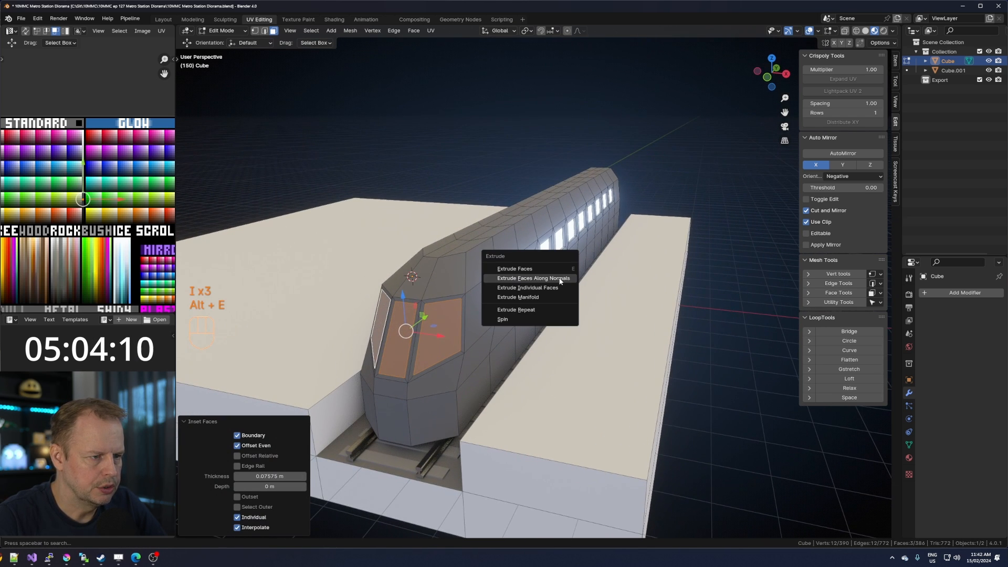
left_click(549, 272)
left_click(559, 278)
Move the windshield faces' UVs onto white in the GLOW section of the palette.
key("a")
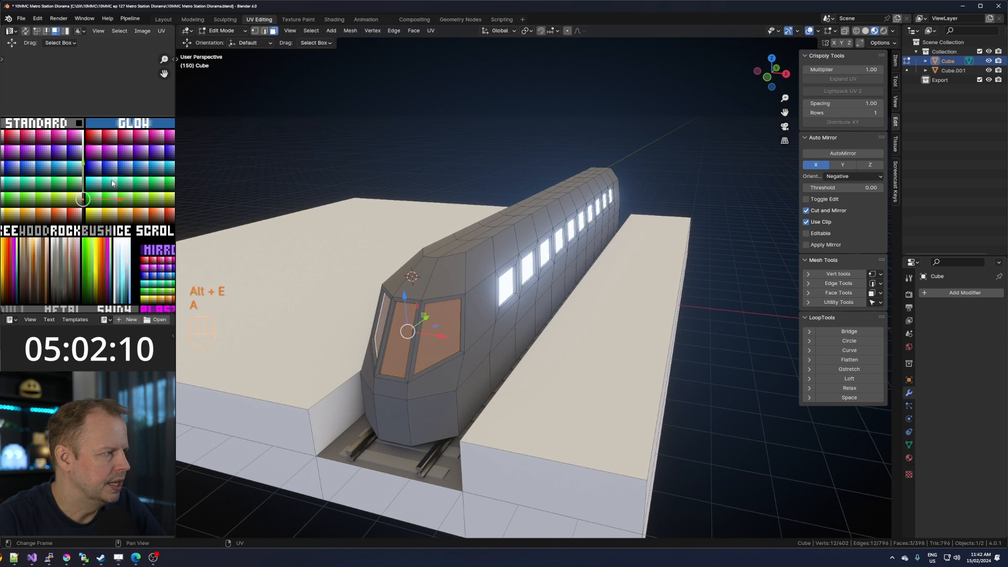
key("g")
left_click(160, 140)
key("g")
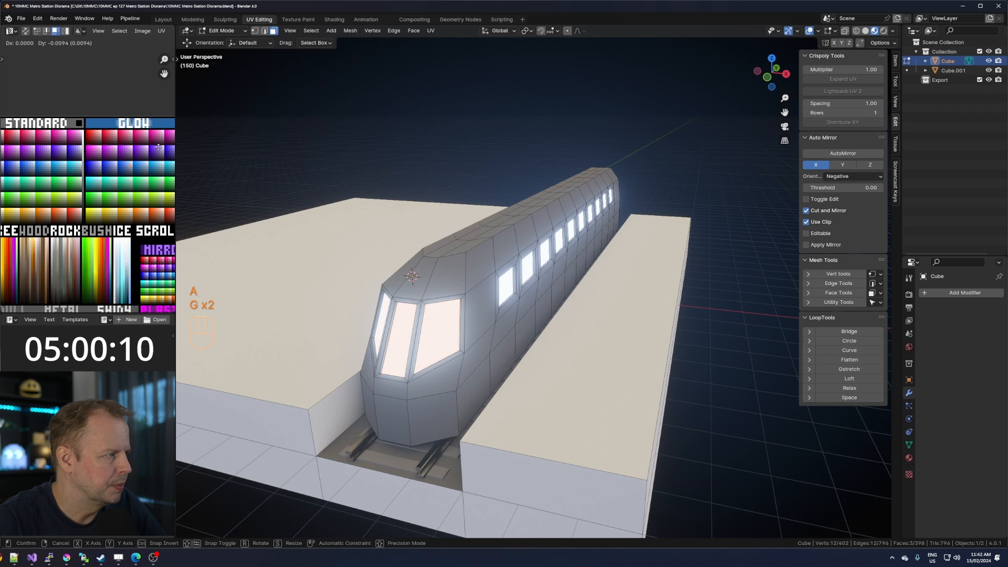
left_click(156, 145)
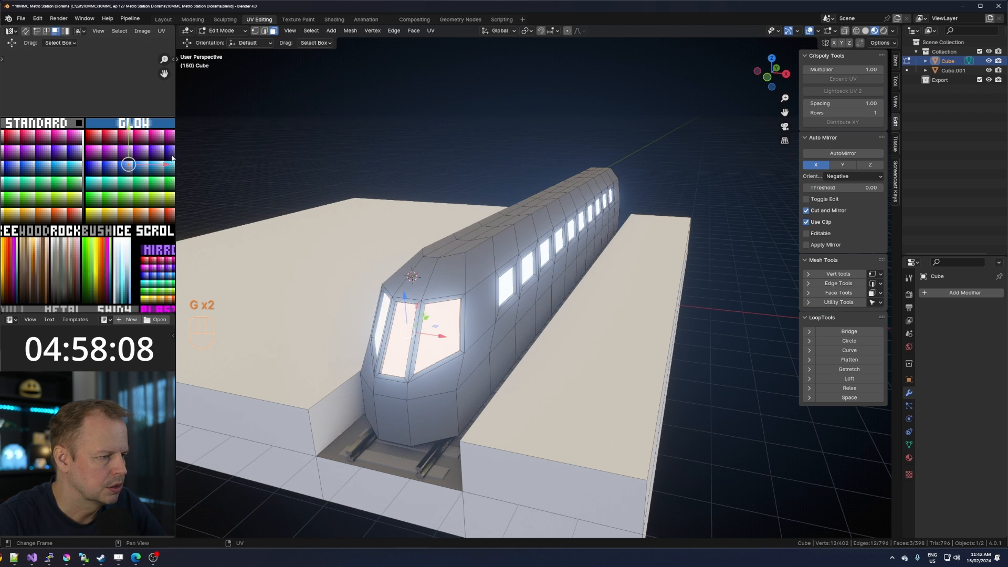
middle_click_drag(430, 315, 450, 306)
key("3")
left_click(384, 350)
middle_click_drag(399, 347, 512, 345)
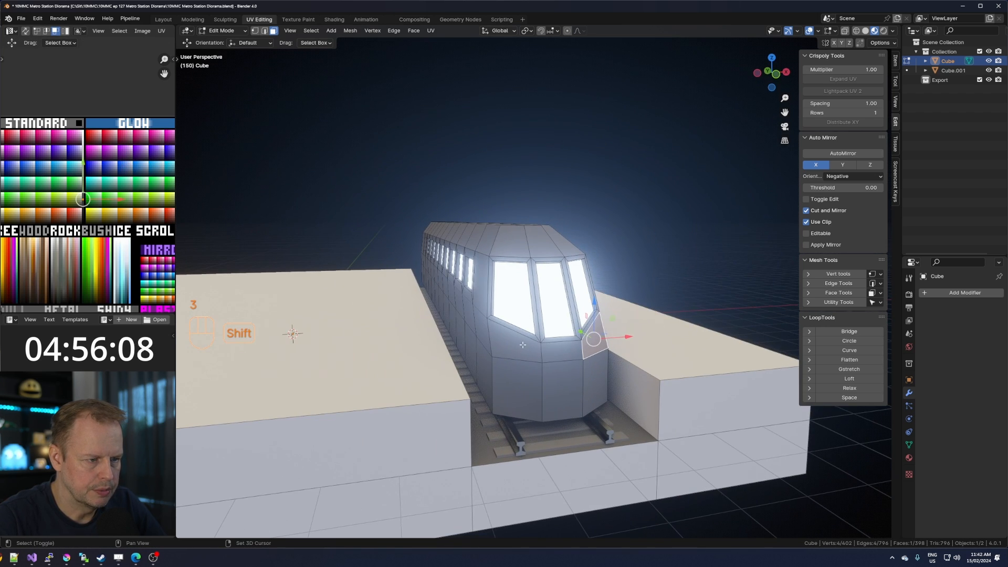
left_click(521, 344, "shift")
middle_click_drag(604, 342, 518, 342)
key("a")
key("a")
left_click(503, 336, "alt+shift")
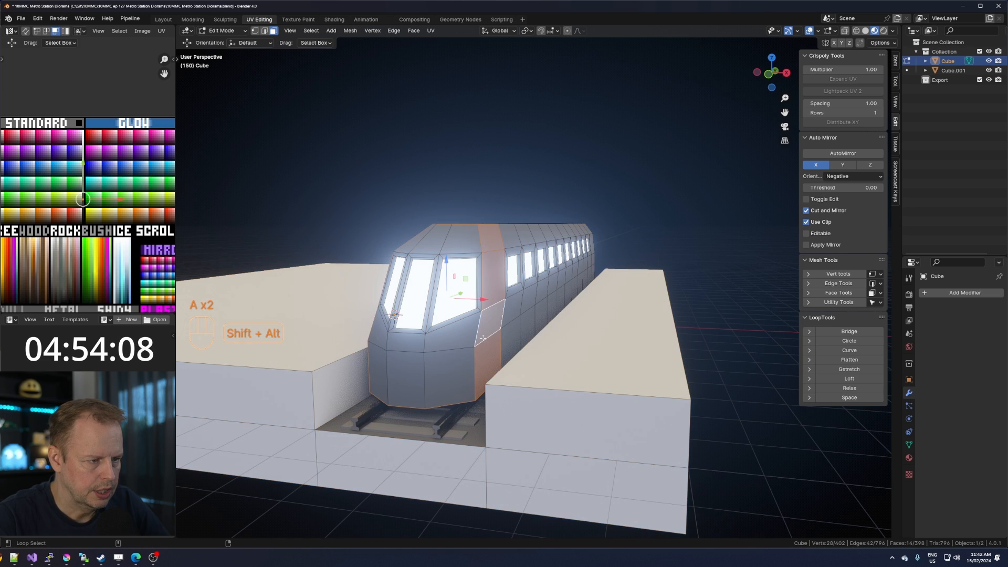
Try to widen the horizontal edge loop around the train below the windows by scaling it along X.
key("2")
key("a")
key("a")
left_click(521, 340, "alt")
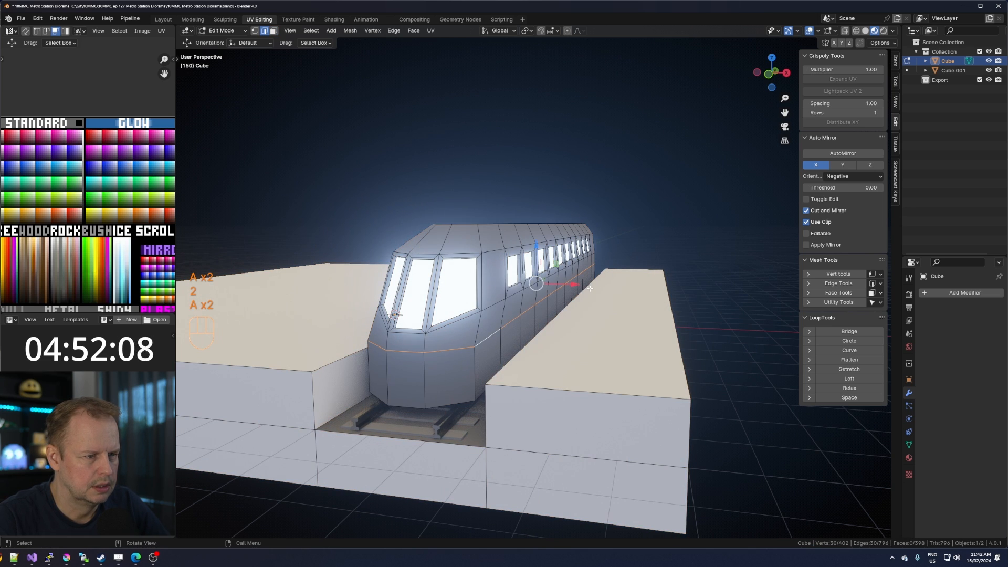
key("s")
key("x")
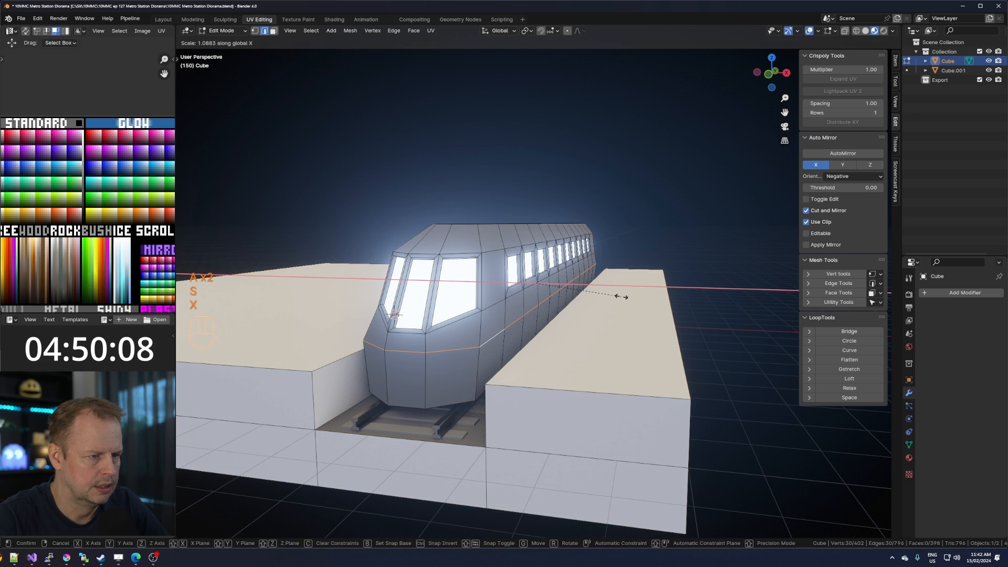
left_click(465, 338)
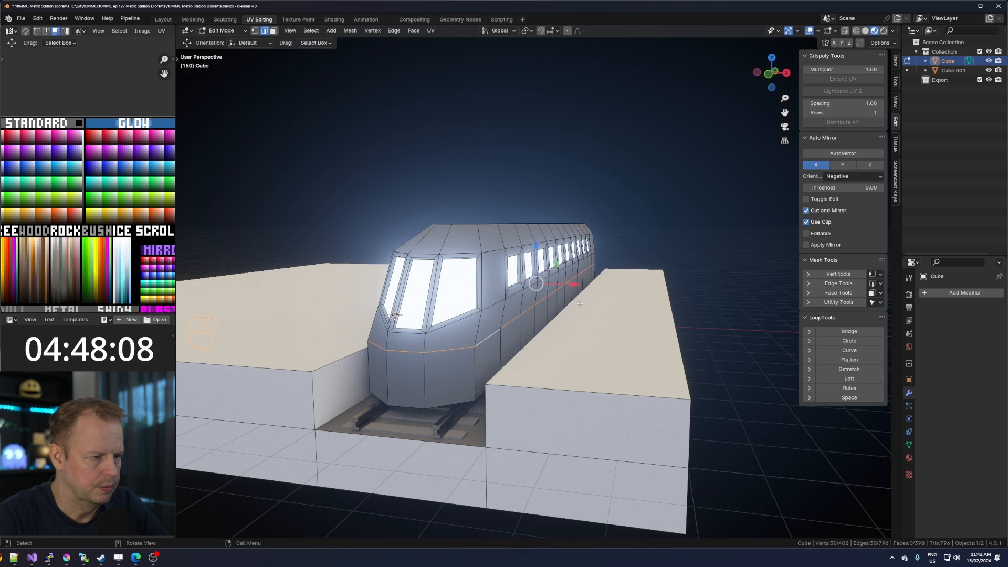
Inset the two outer nose faces below the windshield individually by about 0.08 m and extrude them inward along their normals.
key("3")
left_click(454, 342)
left_click(376, 337, "shift")
key("i")
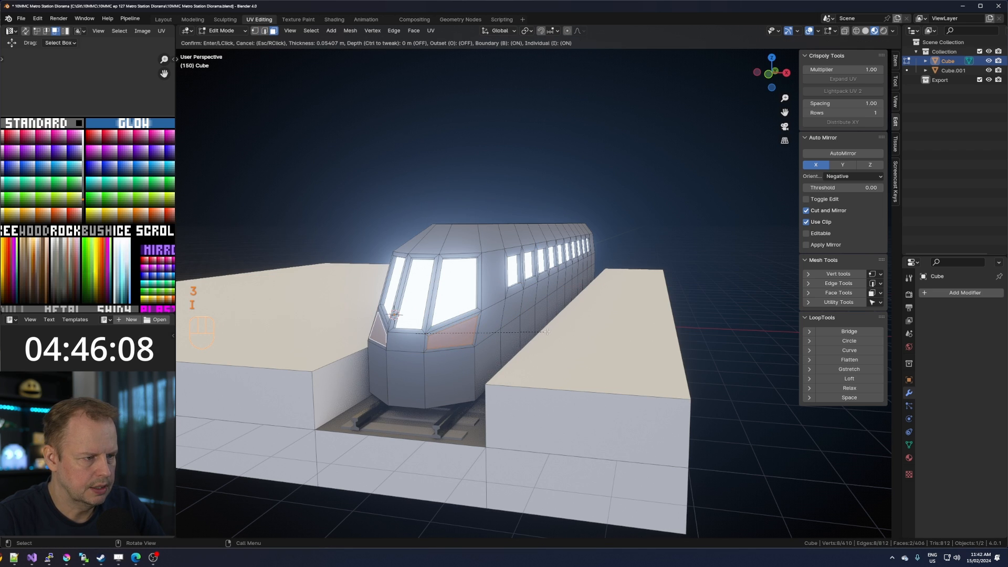
left_click(546, 331)
key("alt+e")
left_click(545, 330)
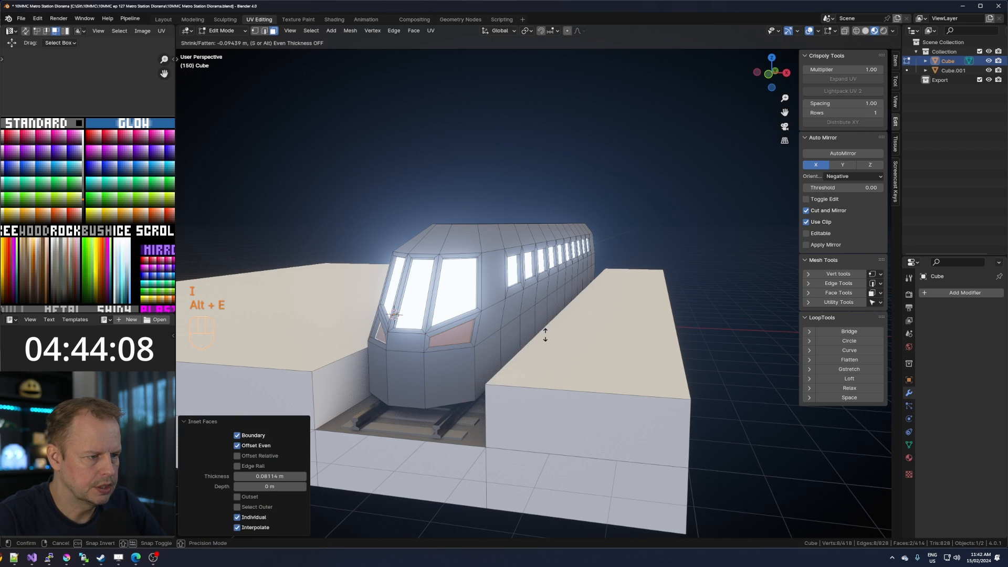
left_click(544, 336)
Move the headlight faces' UVs onto a yellow in the GLOW section of the palette and leave Edit Mode.
key("a")
key("g")
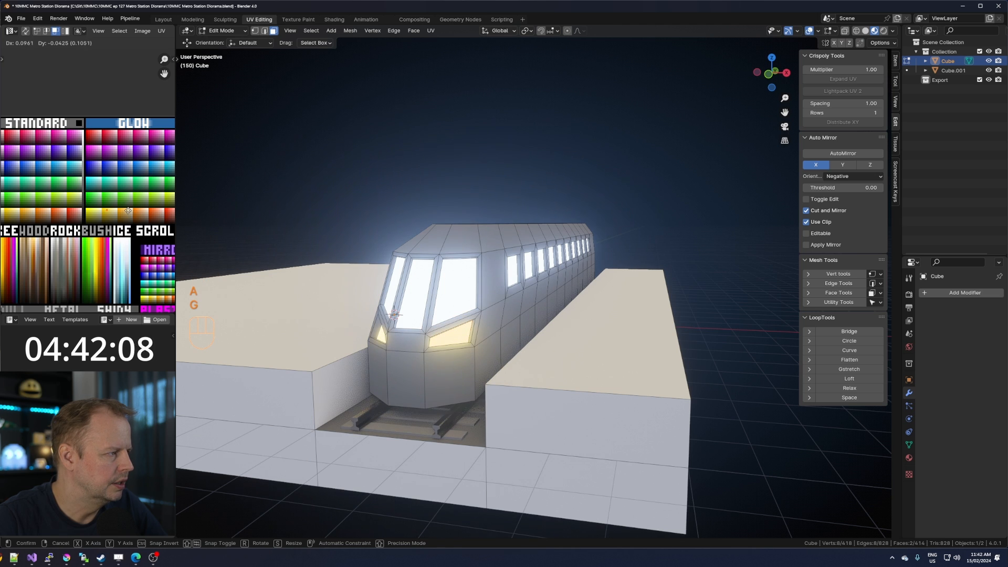
left_click(125, 211)
key("Tab")
scroll(455, 275, "down", 3)
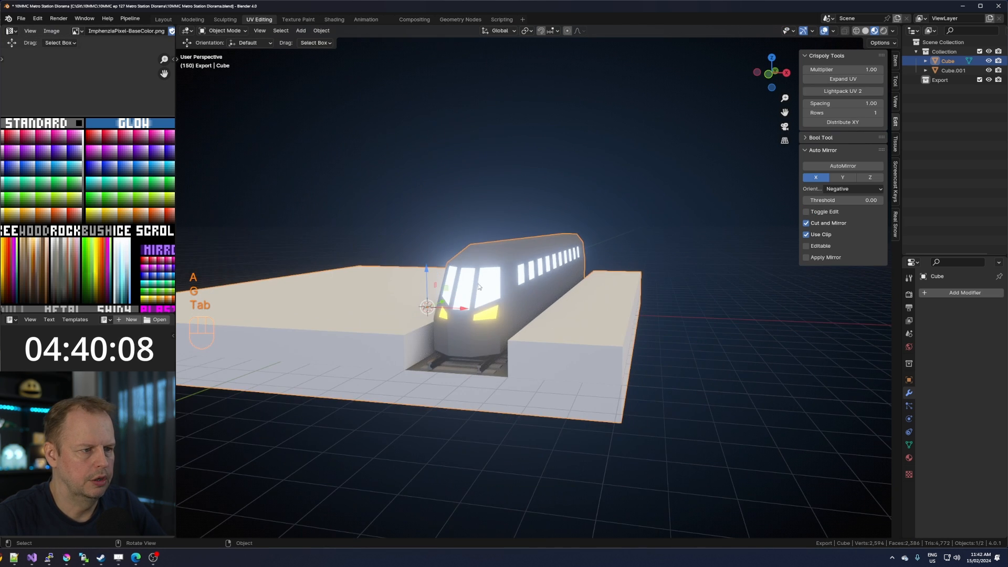
Add one centred horizontal loop cut around the lower part of the train's body in Edit Mode.
middle_click_drag(455, 283, 506, 367)
key("Tab")
key("ctrl+r")
left_click(524, 321)
right_click(524, 322)
scroll(499, 331, "up", 3)
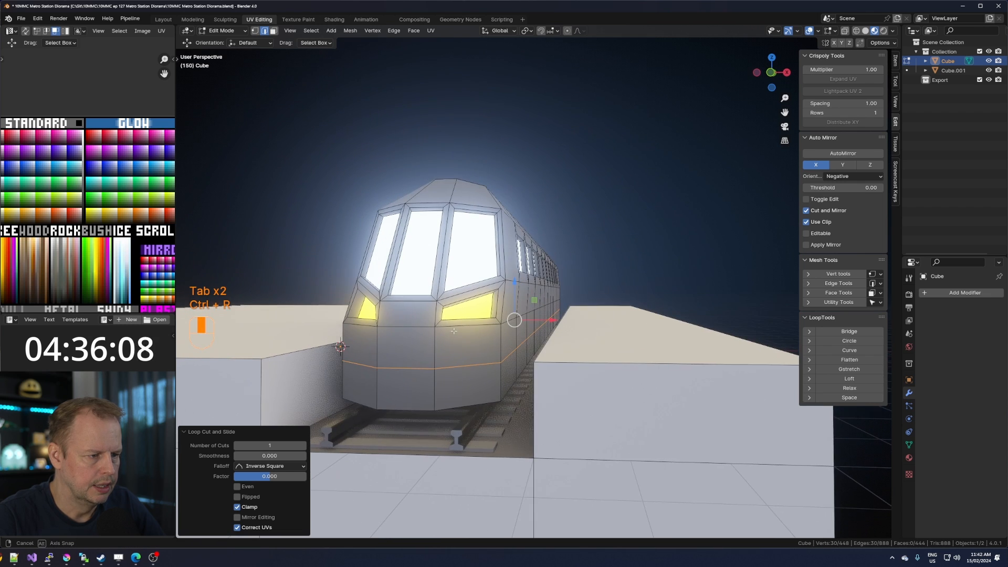
Select the bottom edges around the train's nose and both sides and scale them inward along X.
key("2")
key("a")
key("a")
left_click(508, 398, "alt+shift")
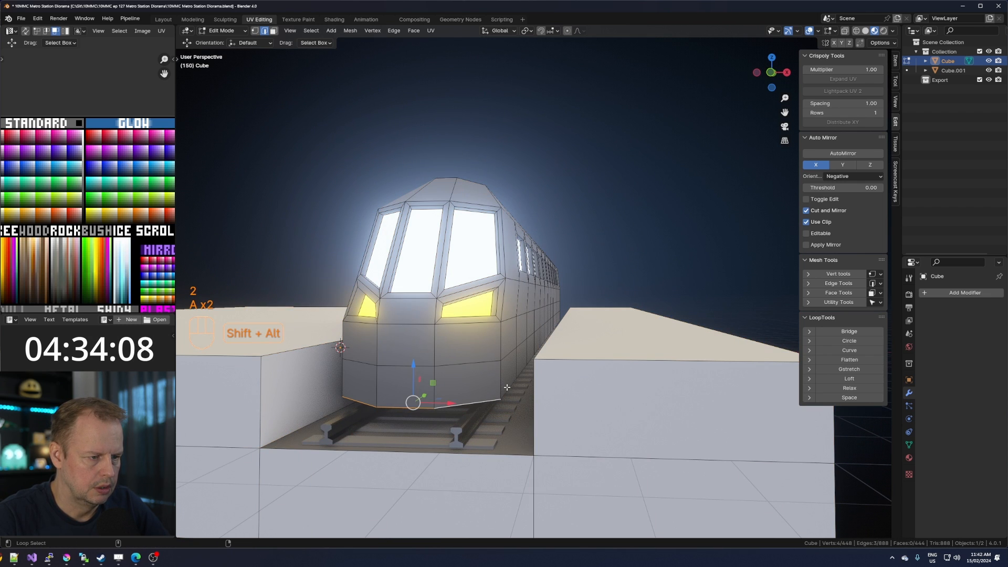
left_click(507, 388, "alt+shift")
middle_click_drag(418, 402, 470, 406)
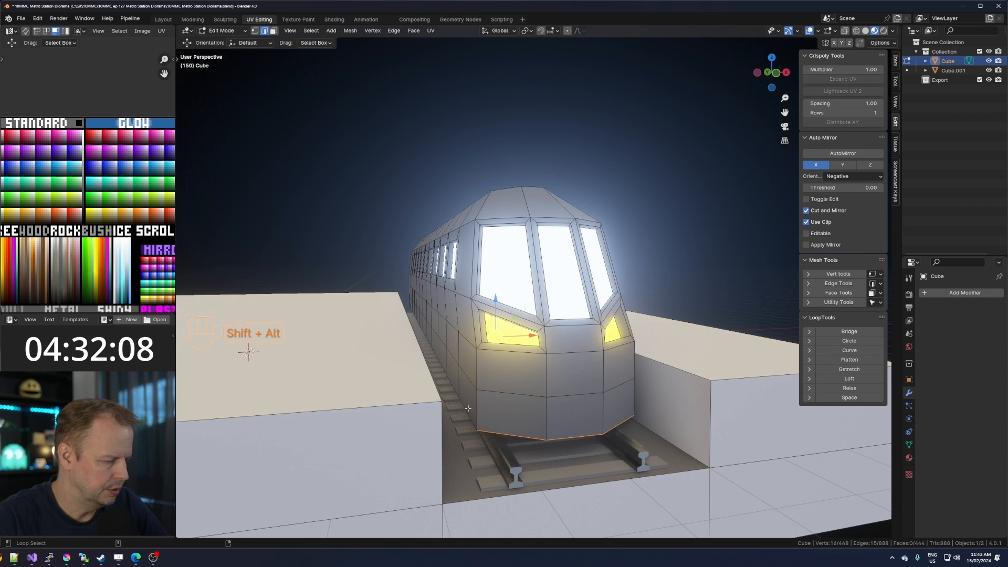
left_click(466, 411, "alt+shift")
middle_click_drag(617, 383, 560, 351)
key("s")
key("x")
left_click(616, 367)
Select the lowest face band around the train and move its UVs onto a darker grey in the palette.
key("3")
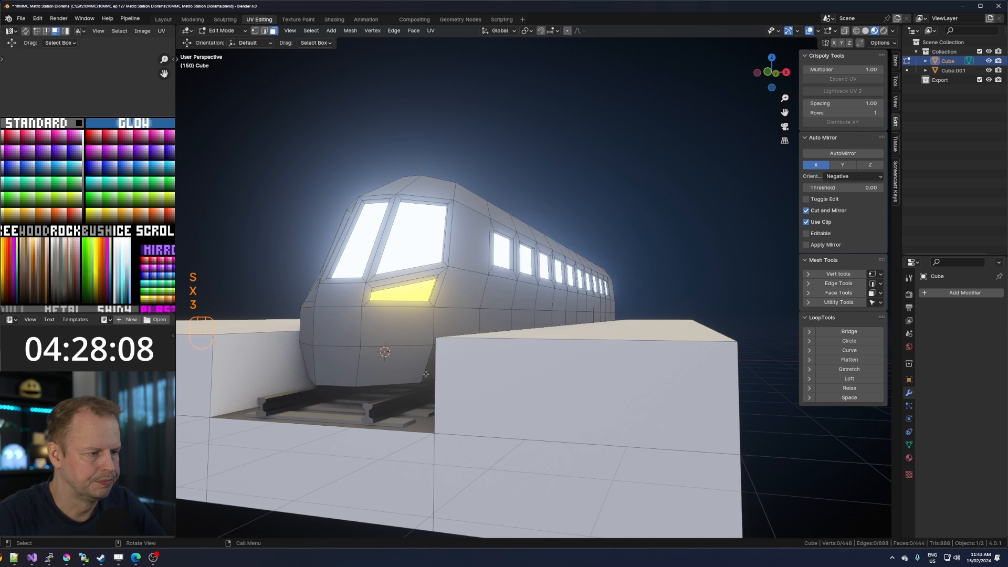
key("a")
key("a")
left_click(427, 367, "alt")
key("a")
key("g")
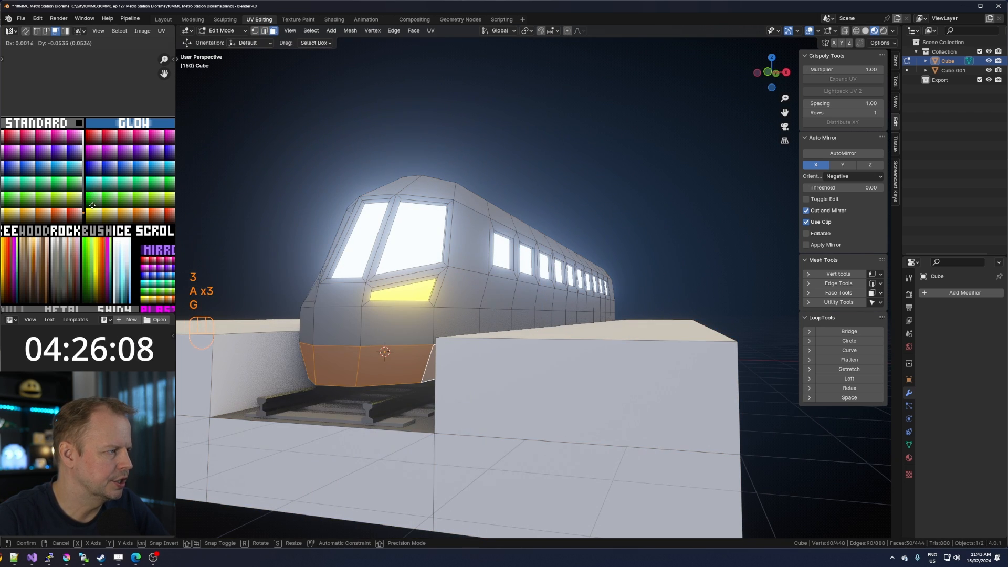
left_click(91, 205)
Select the entire mesh to bring up all of its UVs.
middle_click_drag(278, 247, 310, 276)
key("3")
left_click(423, 394)
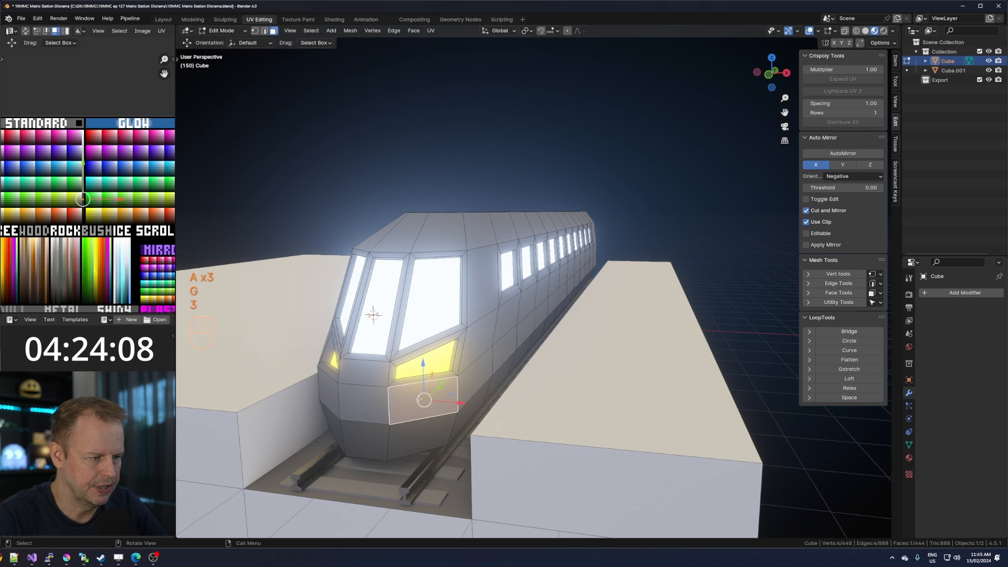
mouse_move(423, 362)
middle_mouse_down()
mouse_move(355, 368)
mouse_move(442, 370)
middle_mouse_up()
key("a")
key("a")
key("a")
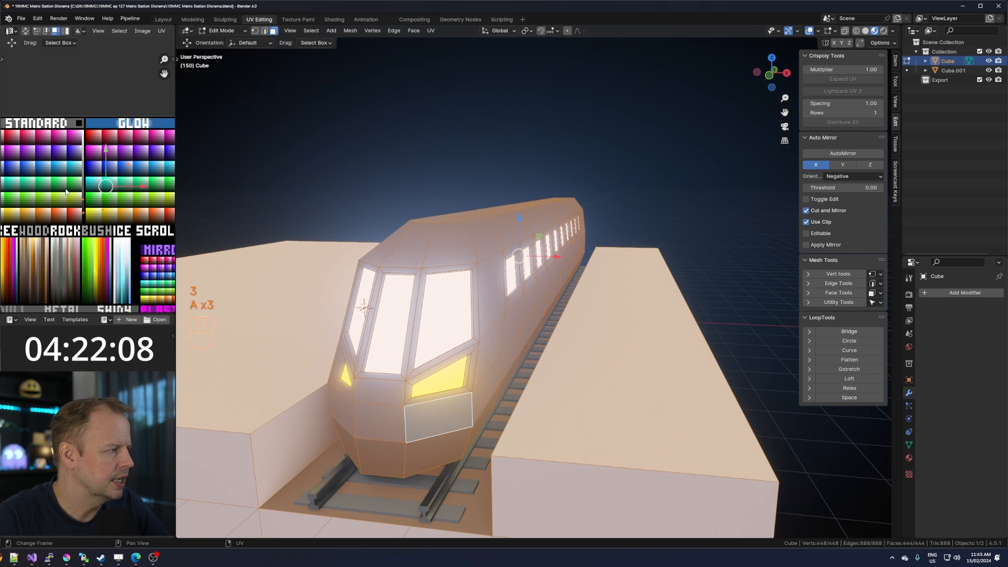
Box-select the train body's grey UVs and move them onto a pale blue in the STANDARD section of the palette.
key("b")
left_click_drag(132, 155, 92, 202)
key("g")
right_click(103, 158)
key("a")
key("a")
key("b")
key("g")
left_click(50, 165)
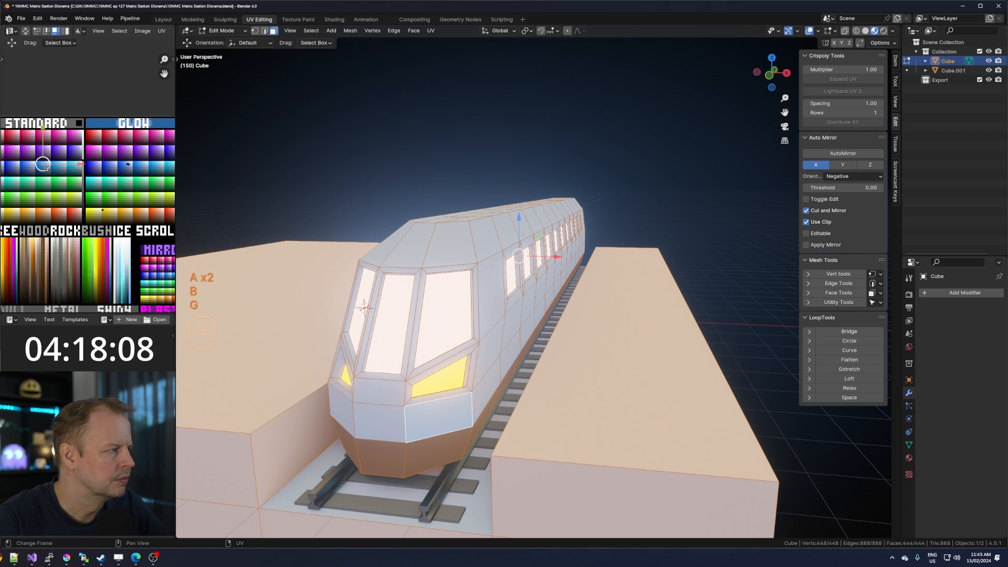
Shift the body UVs within the STANDARD palette to a more saturated light blue.
middle_click_drag(51, 165, 125, 176)
scroll(125, 176, "up", 1)
key("g")
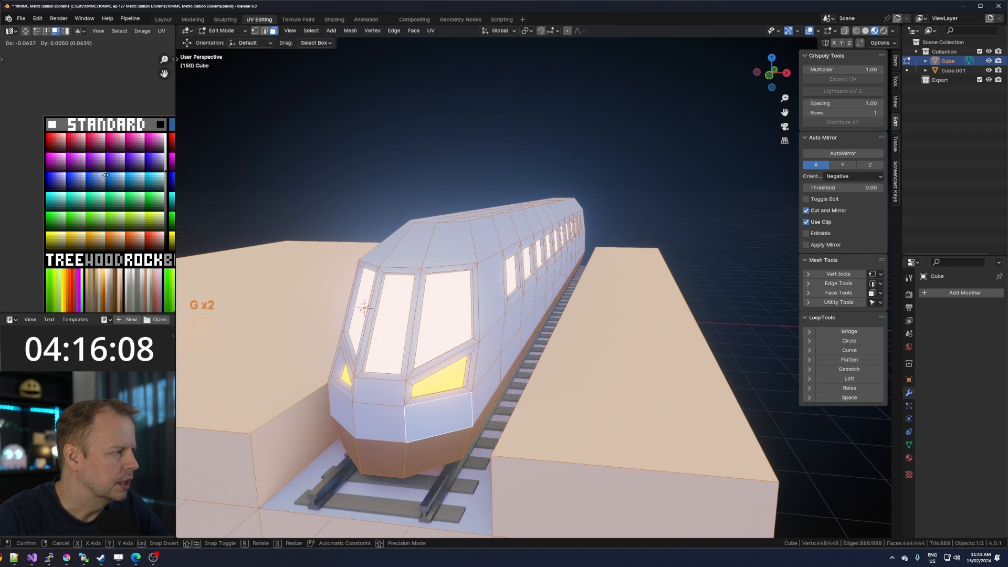
left_click(105, 175)
Try recolouring the face band below the train's side windows by moving its UVs onto near-white in the STANDARD palette.
middle_click_drag(487, 308, 449, 304)
key("3")
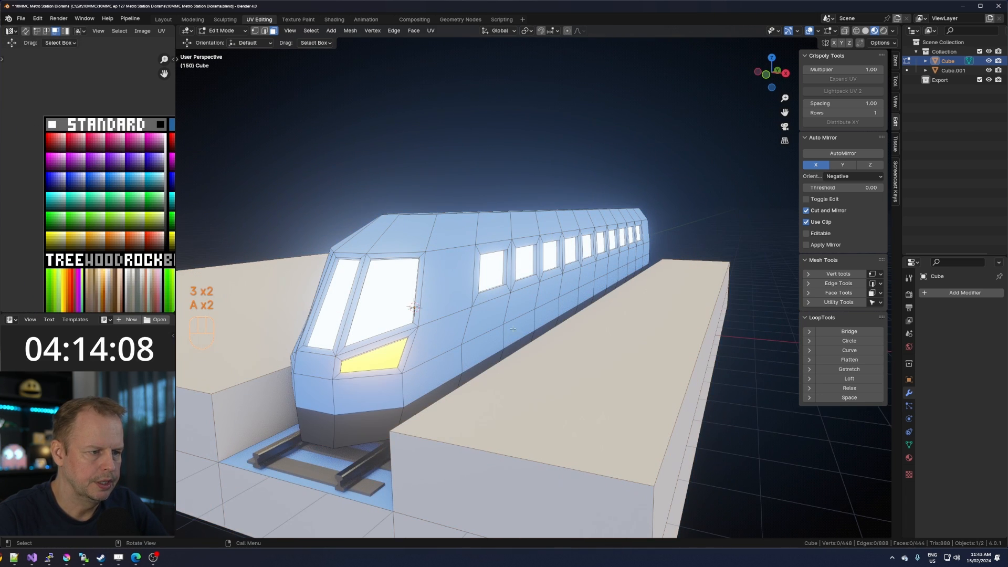
left_click(495, 320, "alt+shift")
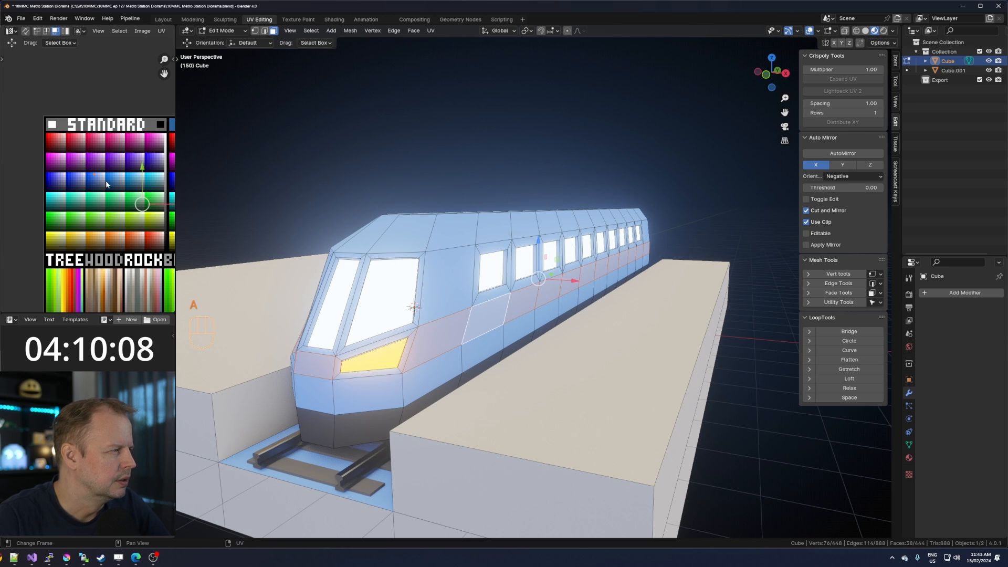
key("a")
key("b")
left_click_drag(85, 131, 105, 181)
key("g")
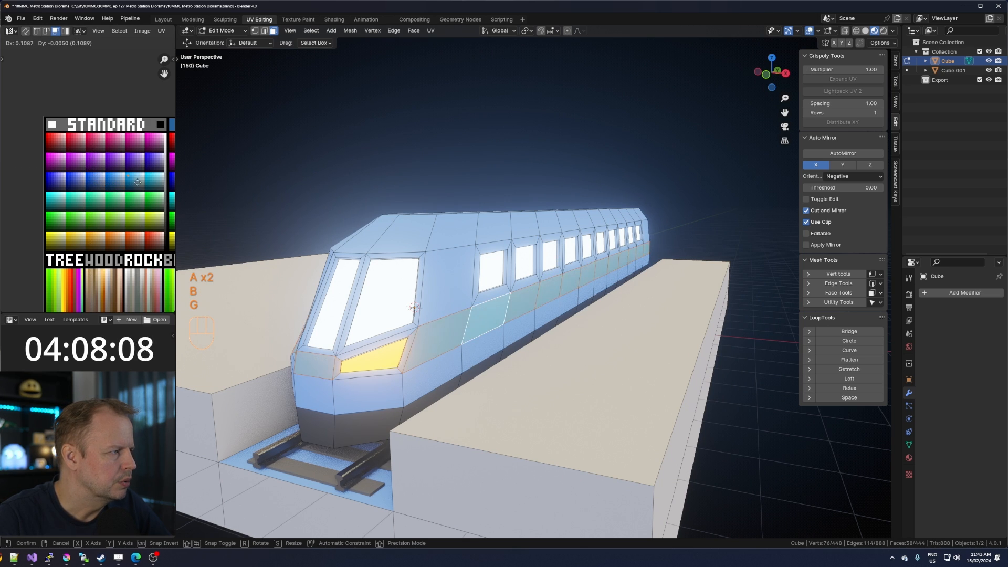
left_click(15, 148)
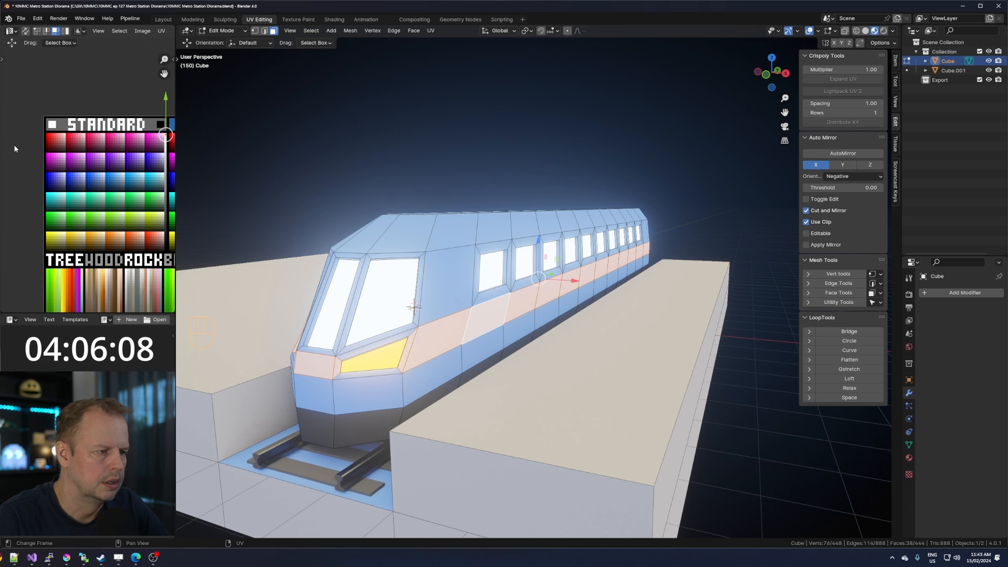
Check the recoloured band in Object Mode and undo its colour change.
key("Tab")
scroll(286, 270, "down", 4)
middle_click_drag(285, 270, 325, 271)
scroll(325, 272, "up", 3)
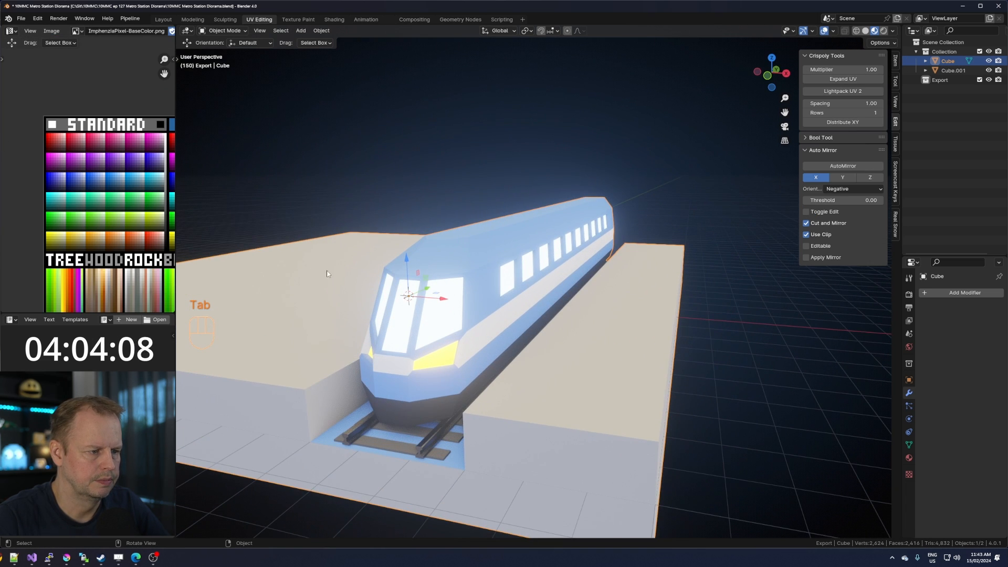
key("ctrl+z")
key("ctrl+z")
Add two evenly spaced edge loops around the train's lower body band, just below the headlights, without sliding them.
middle_click_drag(441, 313, 447, 308)
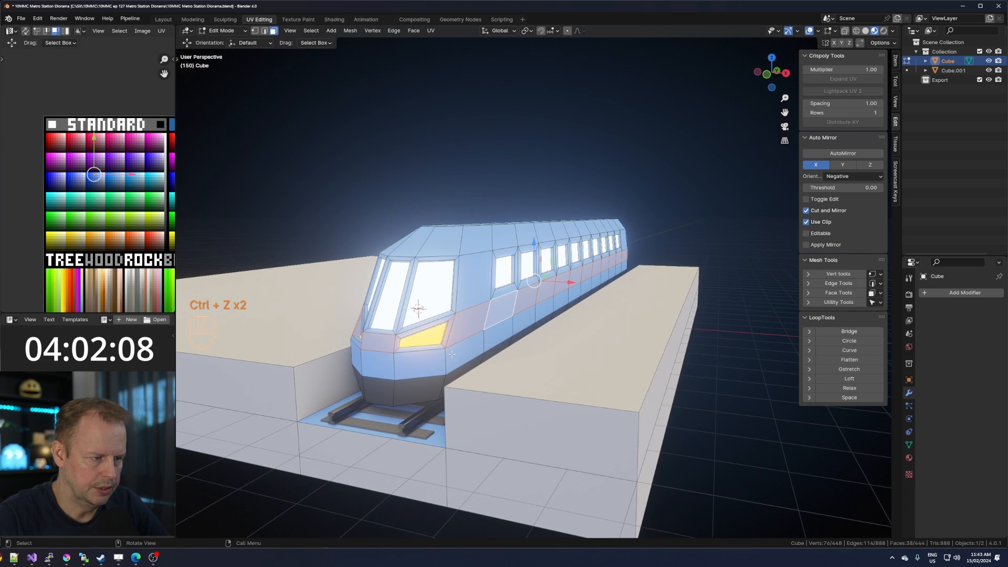
key("ctrl+r")
left_click(473, 349)
right_click(472, 350)
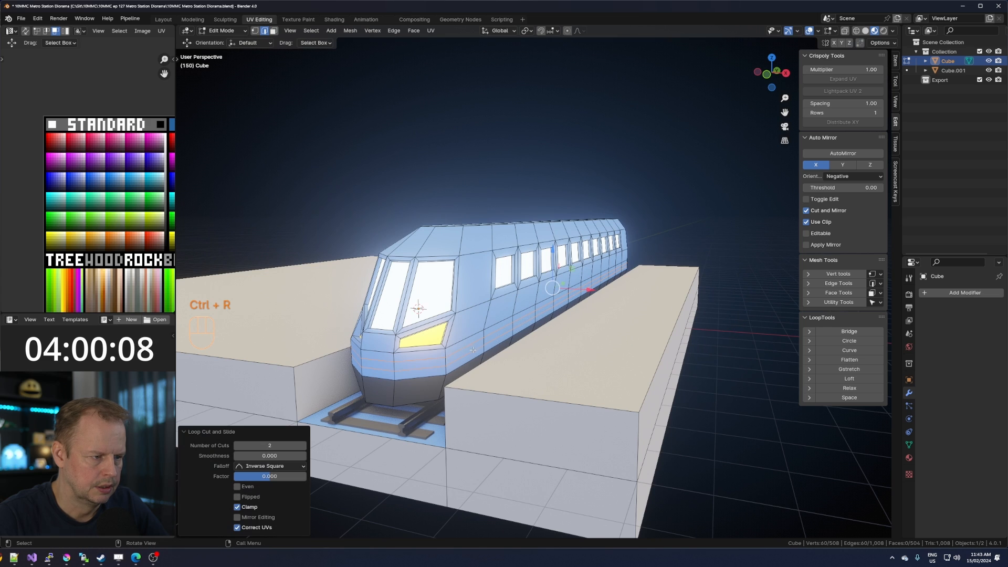
key("s")
key("z")
key("x")
key("y")
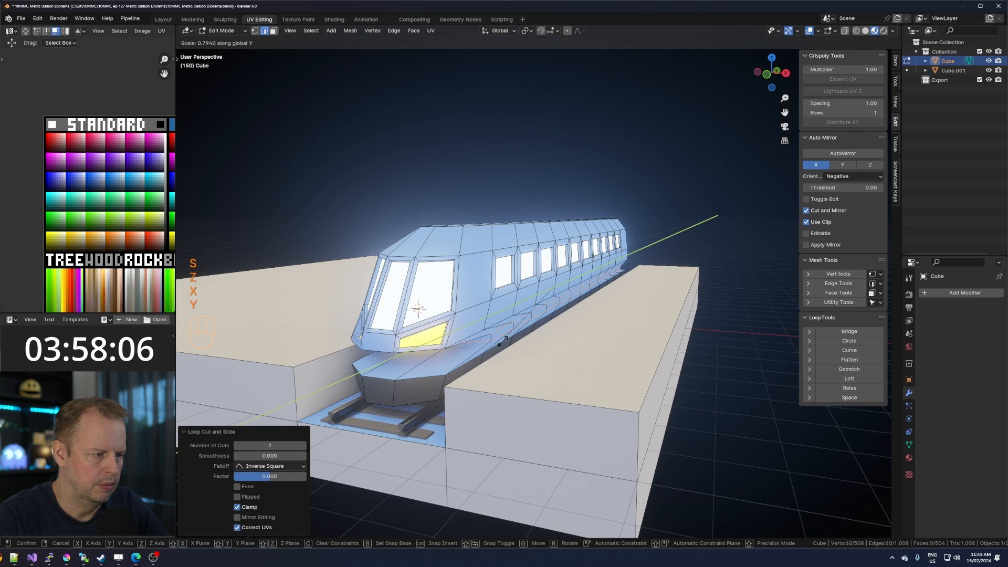
right_click(507, 337)
key("s")
key("y")
right_click(542, 332)
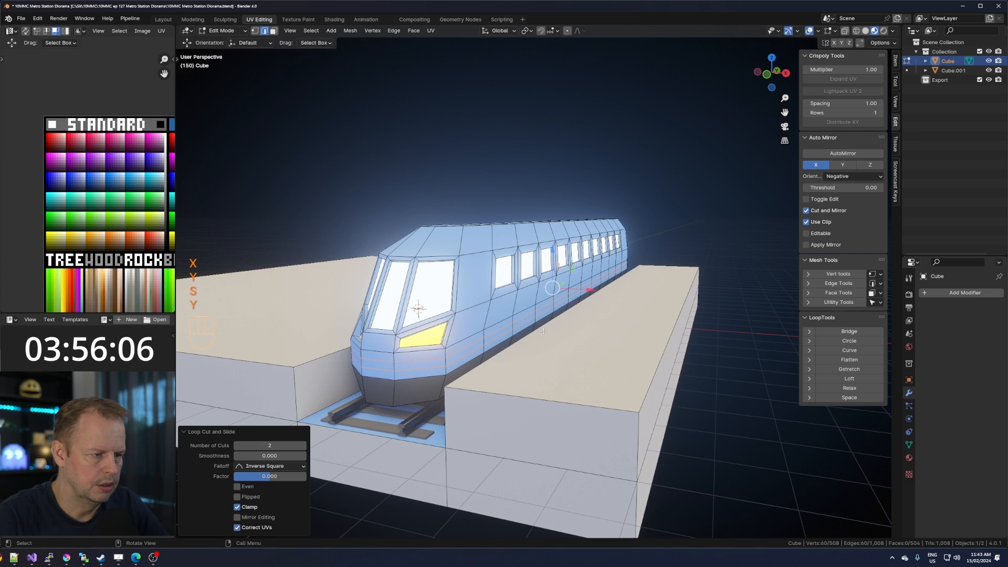
Scale the two new edge loops along Z and recolour the face strip between them dark blue from the STANDARD palette.
key("s")
key("z")
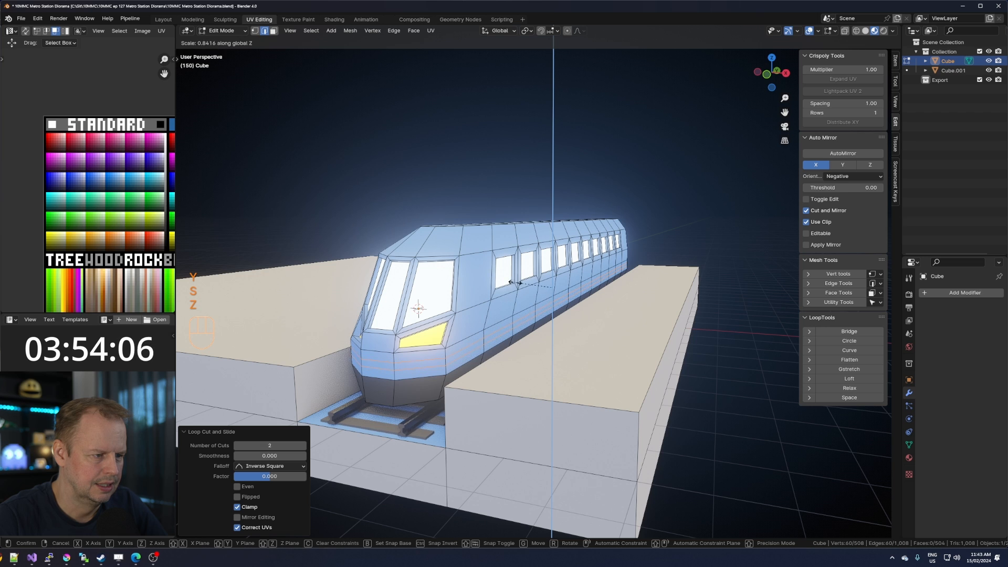
left_click(479, 299)
key("3")
key("a")
key("a")
left_click(441, 363, "alt")
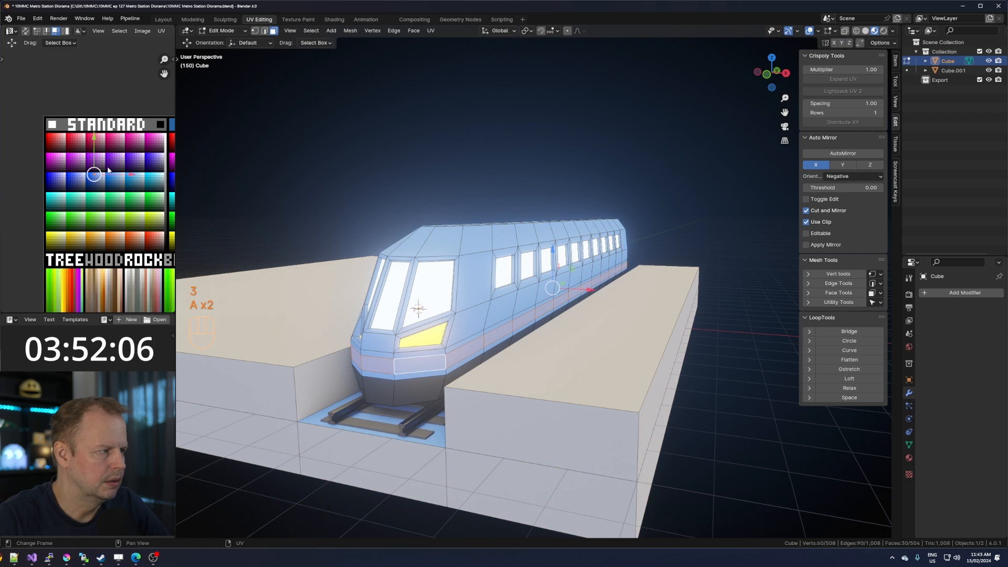
key("g")
left_click(111, 184)
Add one edge loop around the train's roof.
middle_click_drag(467, 243, 448, 261)
key("3")
left_click(437, 260)
key("ctrl+r")
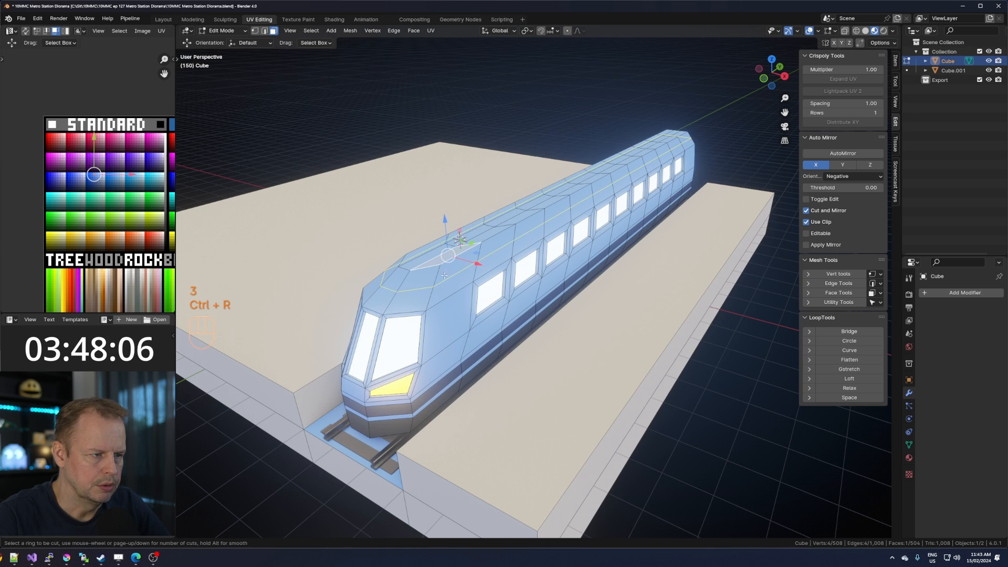
left_click(526, 233)
Select the roof faces from front to rear, grow the selection once, and move their UVs onto a slightly darker blue.
key("3")
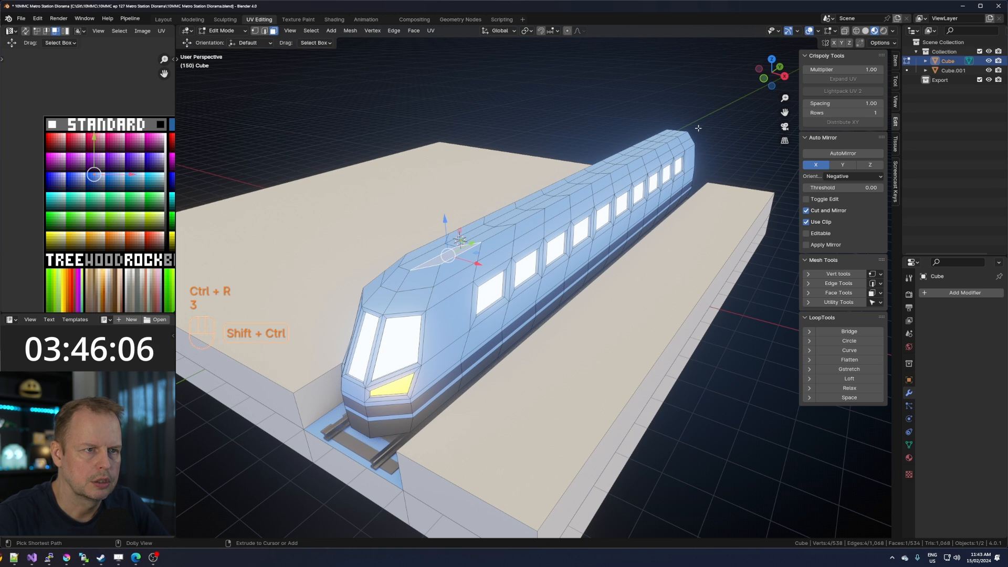
left_click(667, 131, "ctrl+shift")
key("ctrl+KP_Add")
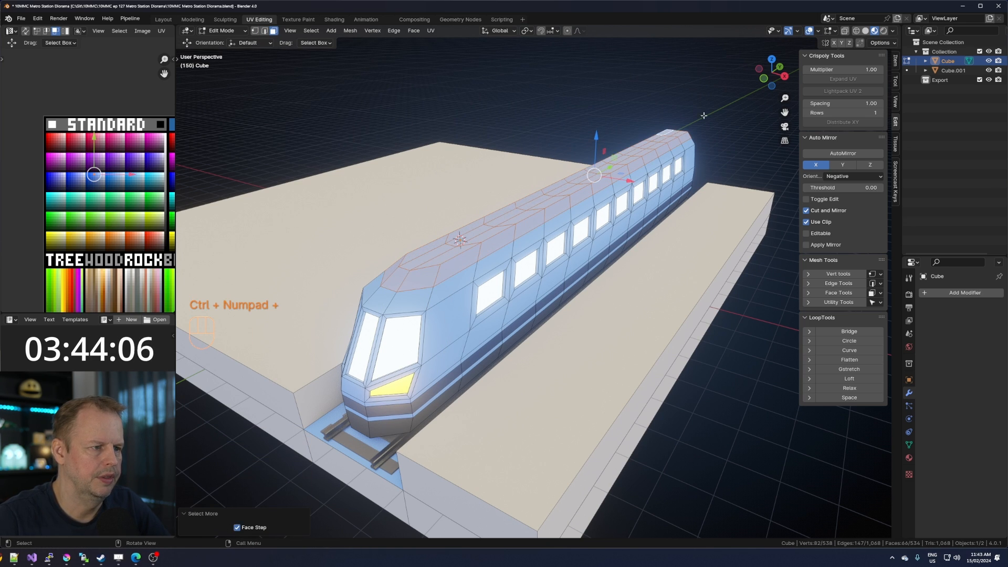
key("a")
key("g")
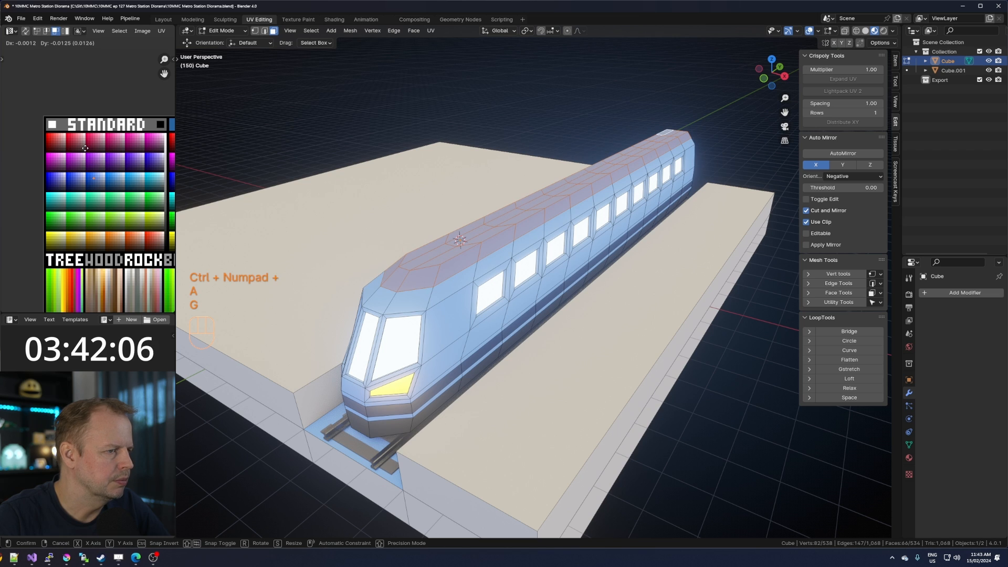
left_click(85, 148)
scroll(109, 172, "up", 3)
key("g")
left_click(110, 170)
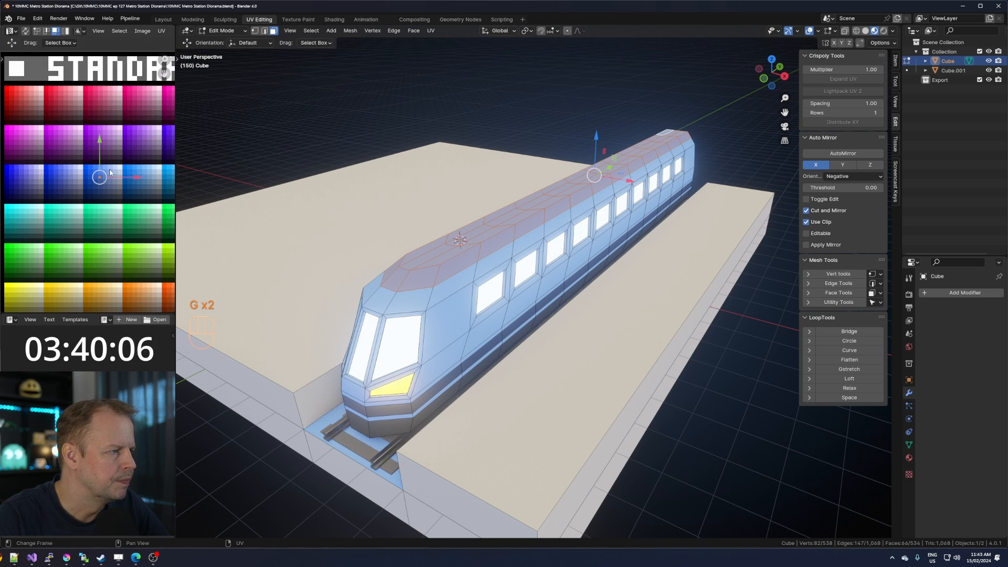
Duplicate a front roof face in place, scale the copy to 0.390 along Y, and enlarge it uniformly.
left_click(484, 229)
middle_click_drag(485, 230, 520, 223)
key("shift+d")
right_click(544, 217)
key("s")
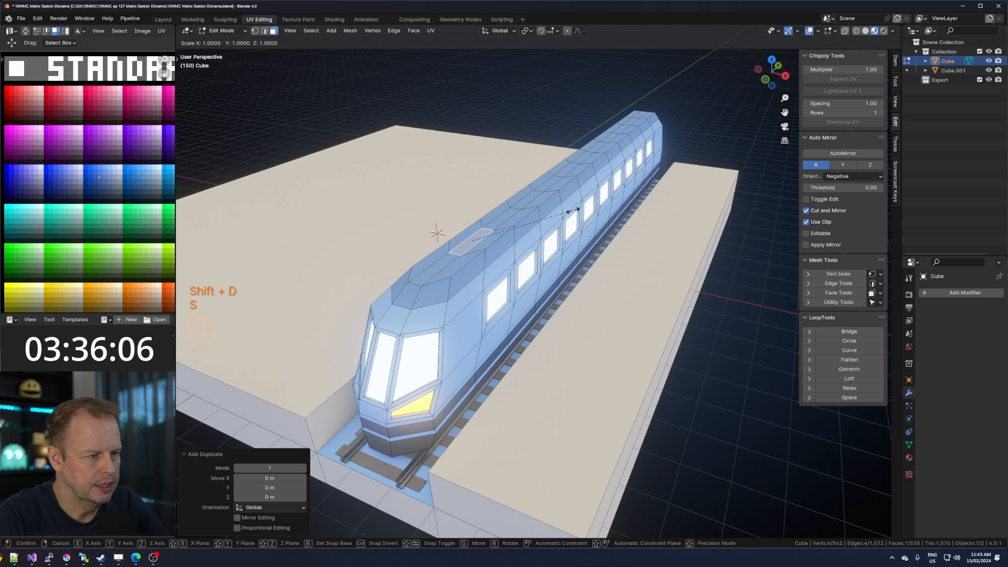
key("x")
key("y")
left_click(512, 238)
key("s")
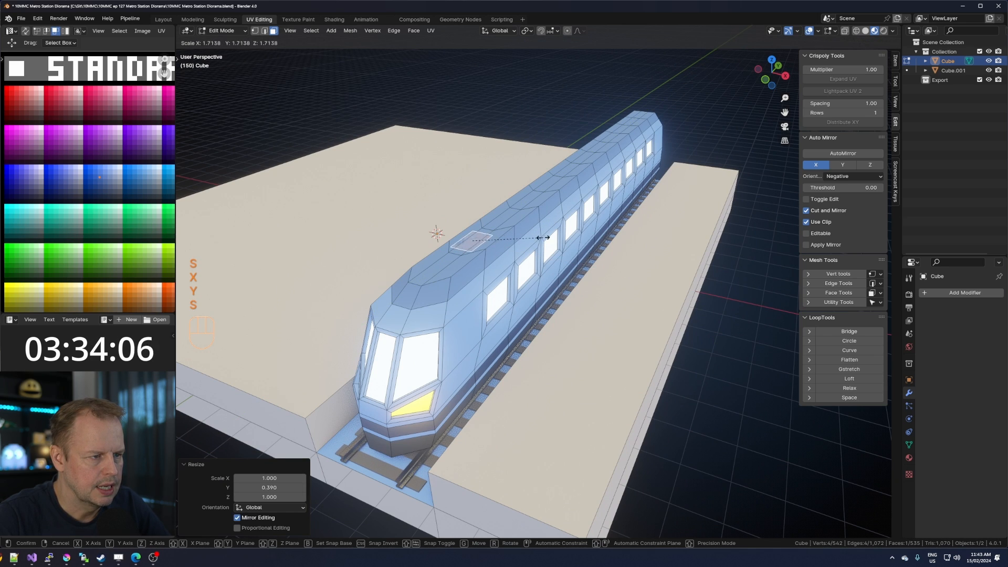
left_click(559, 236)
Extrude the duplicated face upward twice into a roof unit with its top narrowed along X, and adjust the unit's height.
key("e")
left_click(561, 230)
key("e")
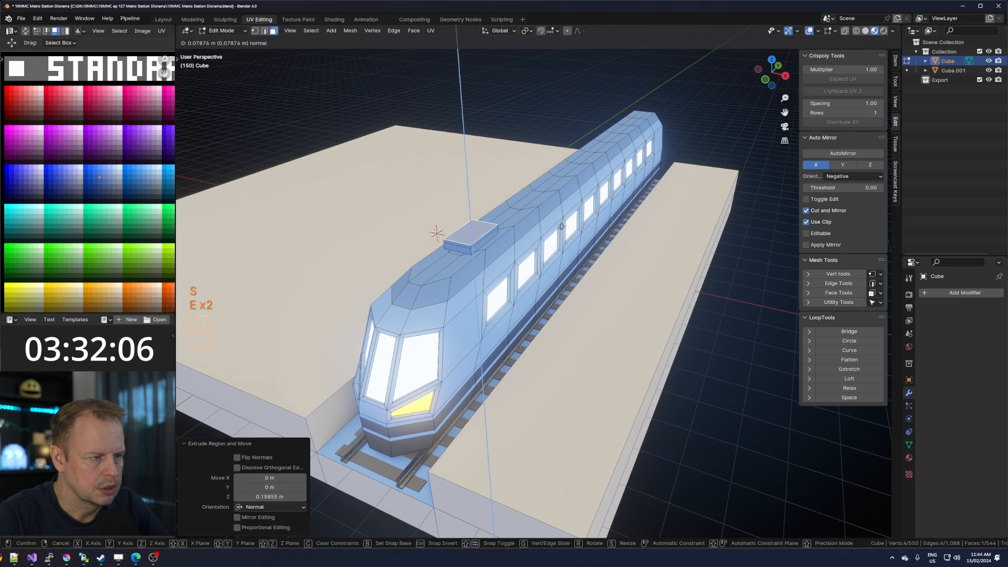
left_click(561, 225)
key("s")
key("x")
left_click(551, 222)
key("l")
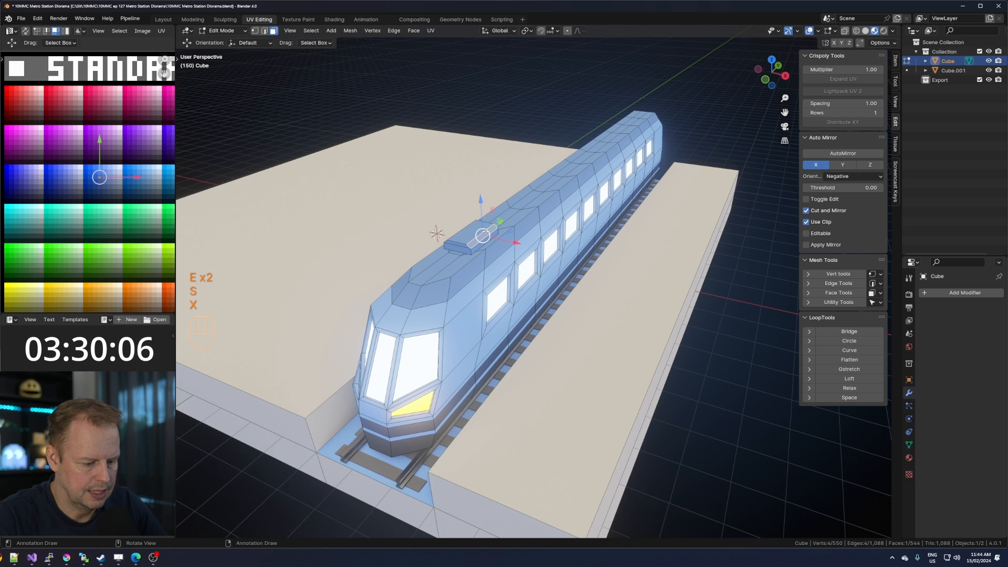
left_click_drag(469, 206, 470, 205)
Rotate the roof unit's front faces by -29.4° around X and lower them about 0.025 m along Z.
scroll(471, 205, "up", 4)
middle_click_drag(470, 205, 543, 239)
key("3")
left_click(478, 227)
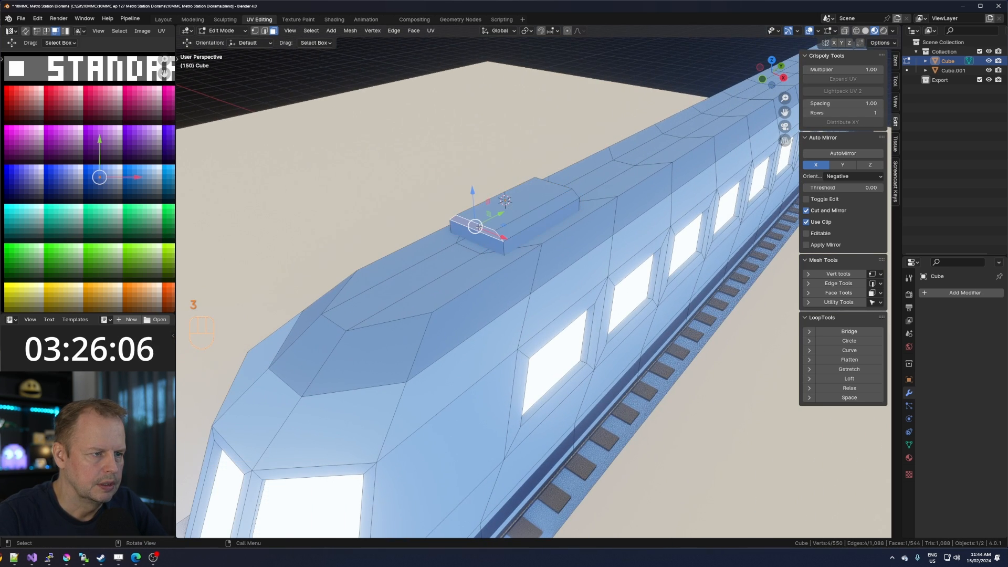
key("r")
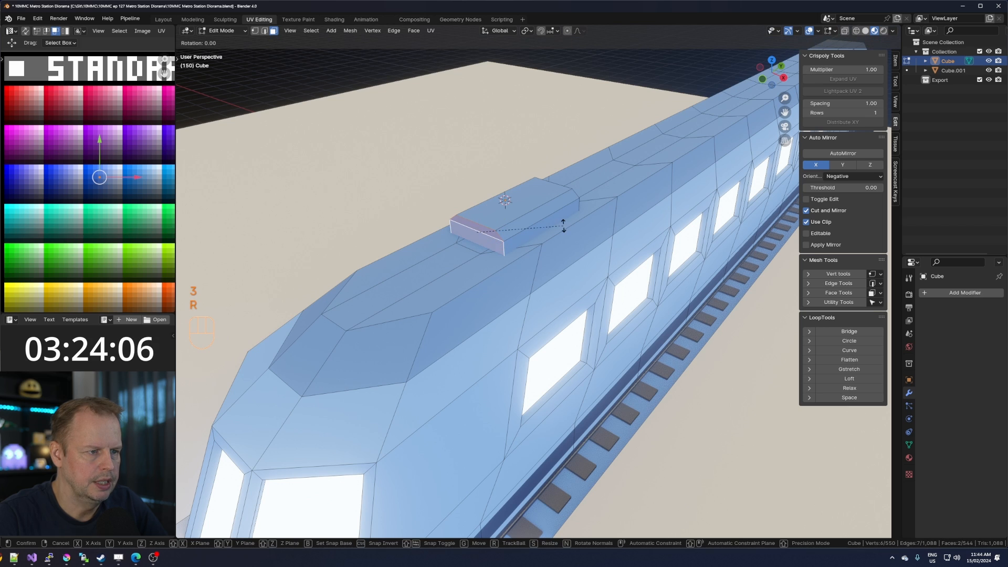
key("x")
left_click(512, 250)
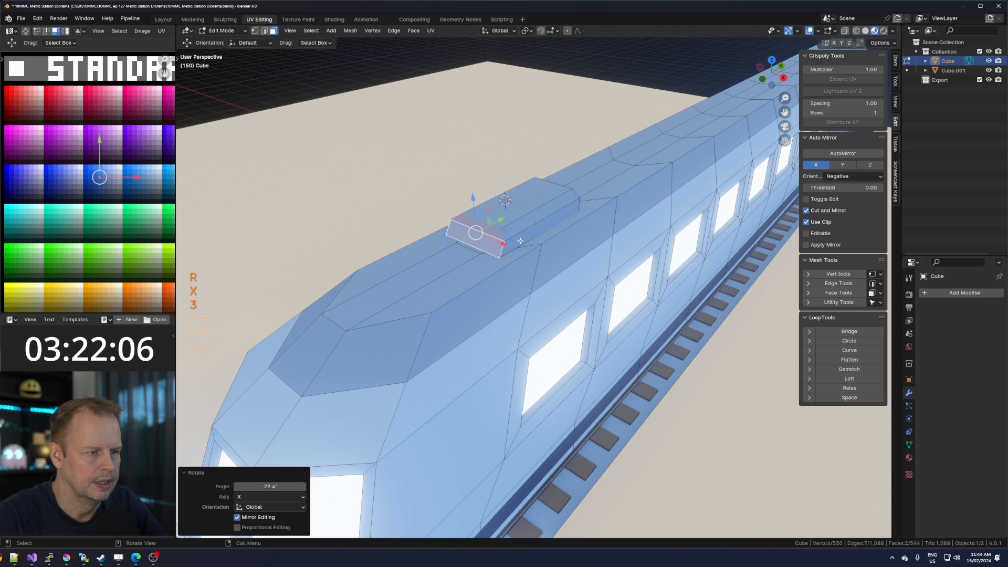
left_click_drag(471, 203, 472, 211)
Inset the roof unit's front faces 0.02556 m and extrude them inward about 0.35 m along Y to form an opening.
key("i")
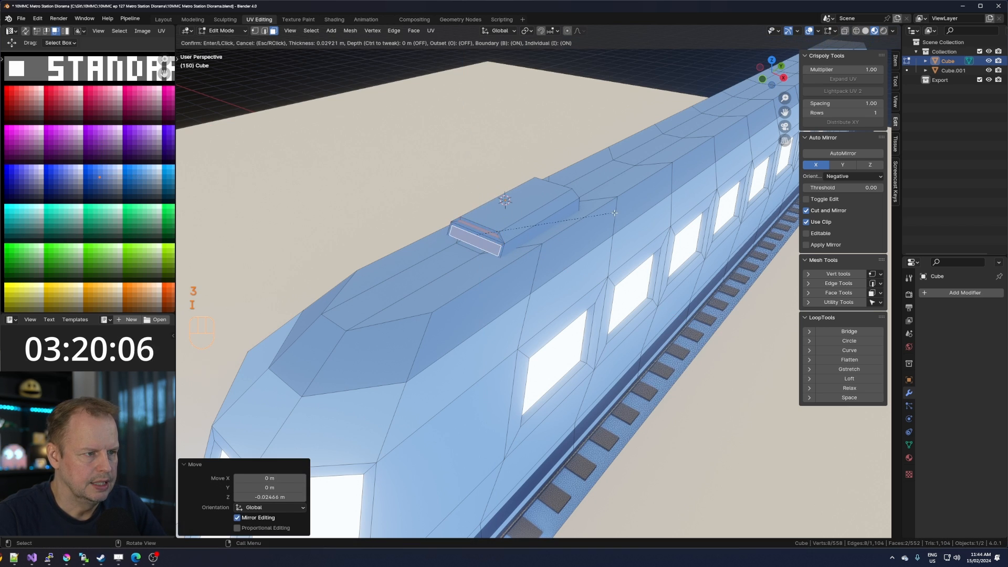
left_click(615, 212)
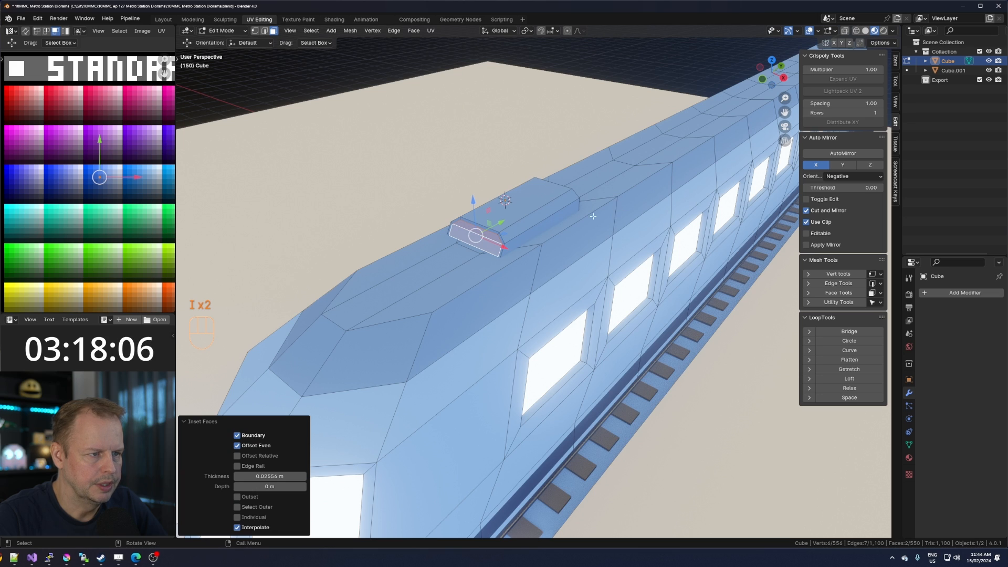
key("s")
right_click(604, 213)
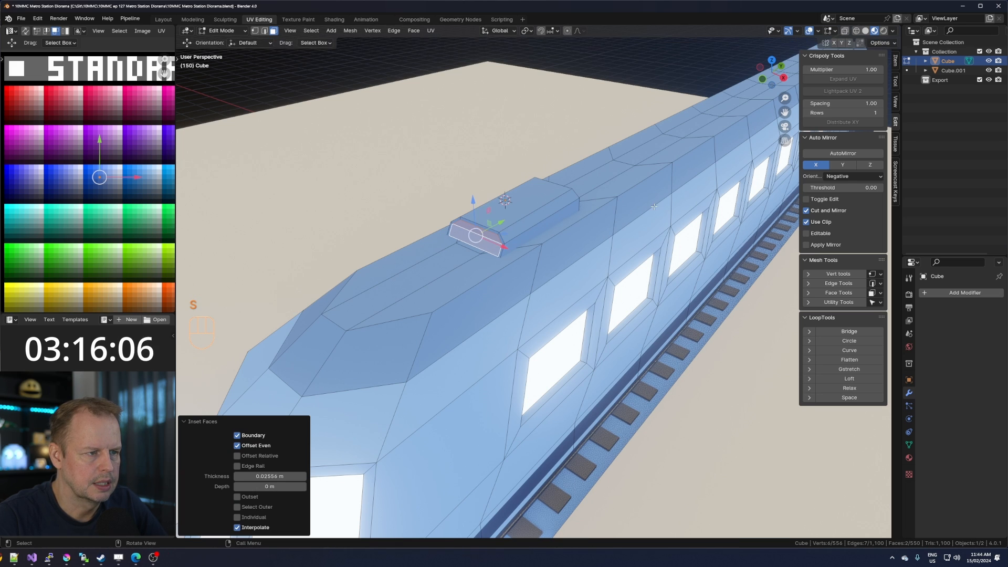
key("e")
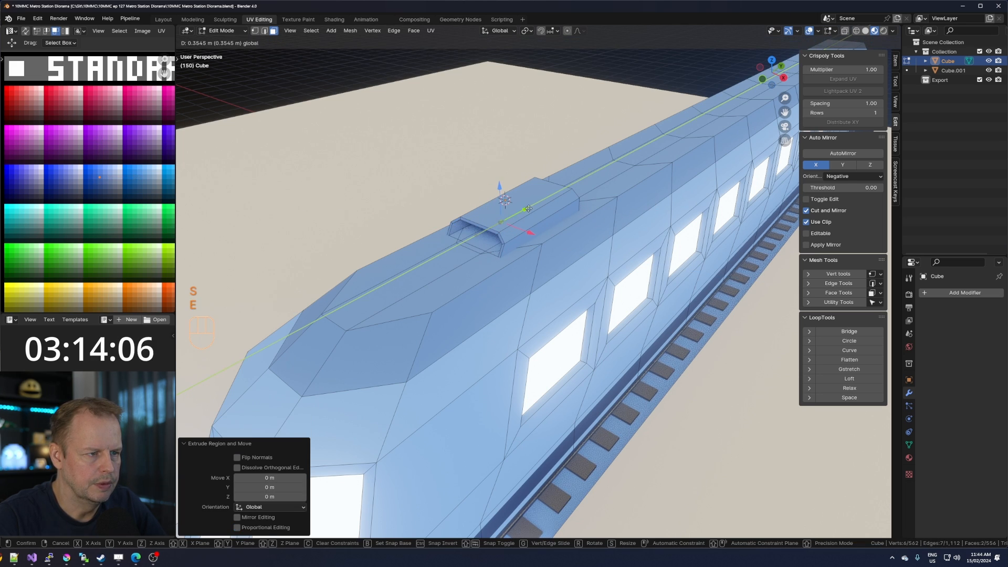
left_click(525, 214)
Select the whole roof unit and move its UVs onto the grey strip beside the STANDARD palette.
key("l")
key("a")
key("g")
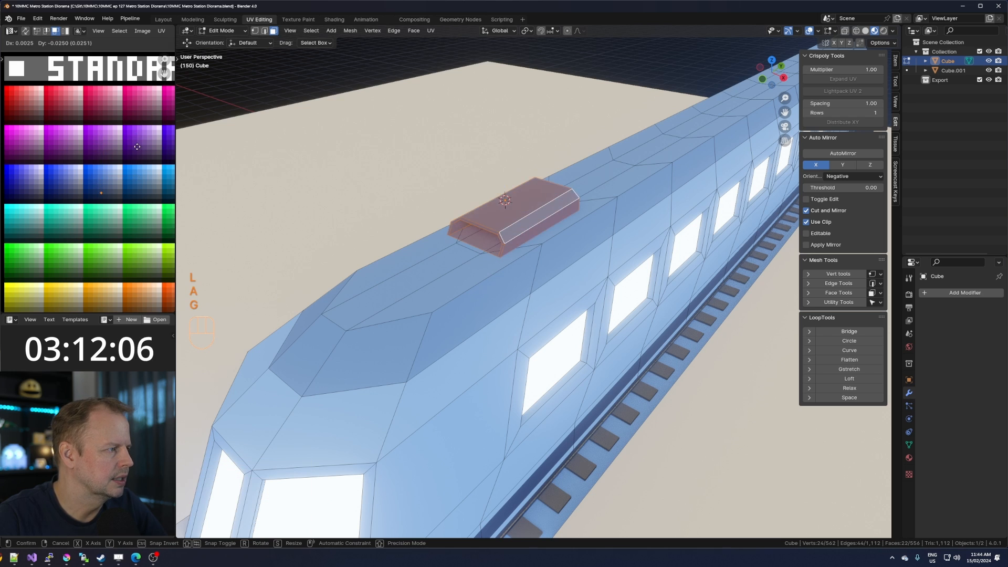
left_click(136, 148)
scroll(137, 178, "down", 2)
middle_click_drag(137, 182, 40, 185, "shift")
key("g")
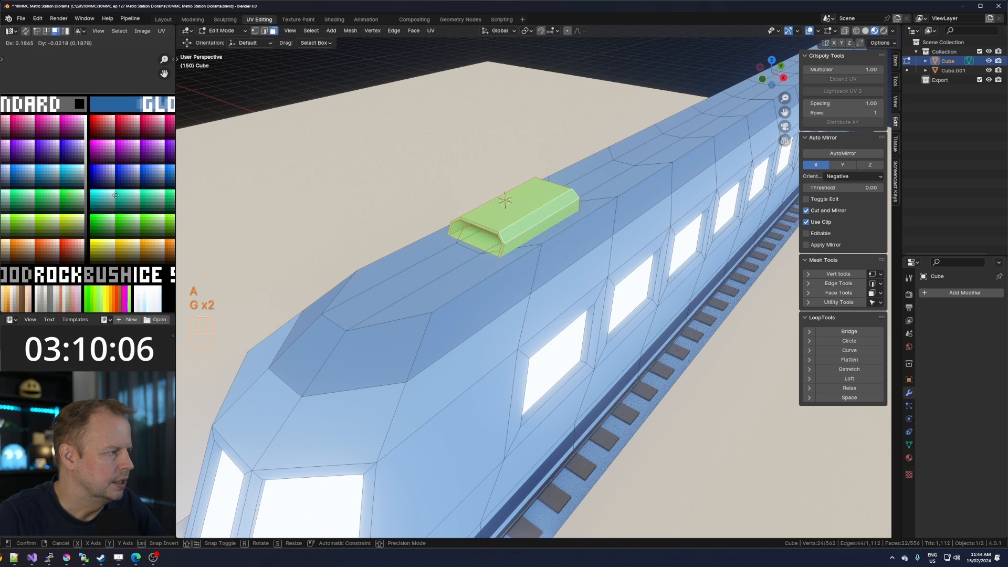
left_click(133, 198)
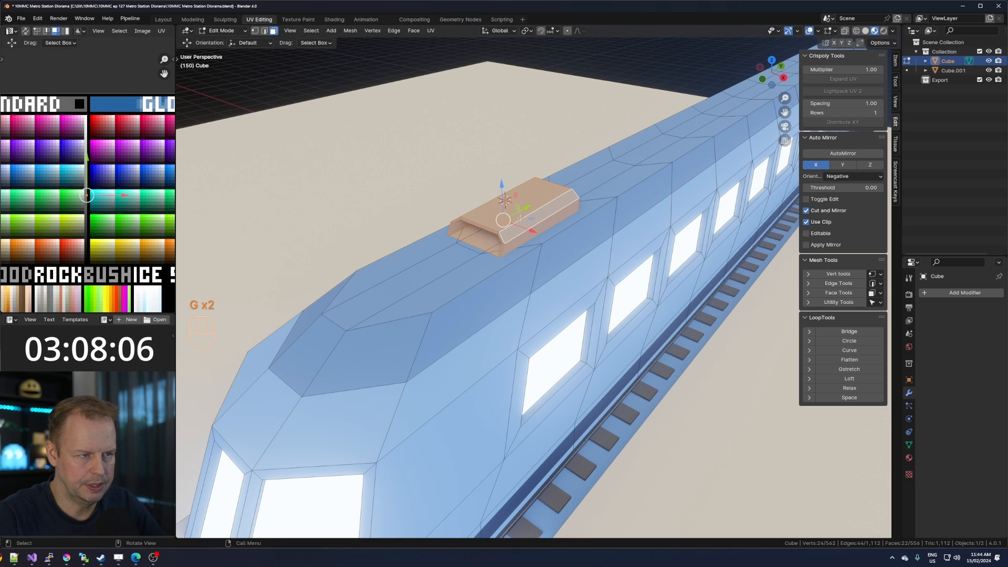
Shift the whole roof unit 1.0302 m along Y and place a duplicate about 9.65 m along Y near the train's rear.
left_click(506, 210)
key("l")
scroll(578, 253, "down", 6)
middle_click_drag(594, 255, 558, 254)
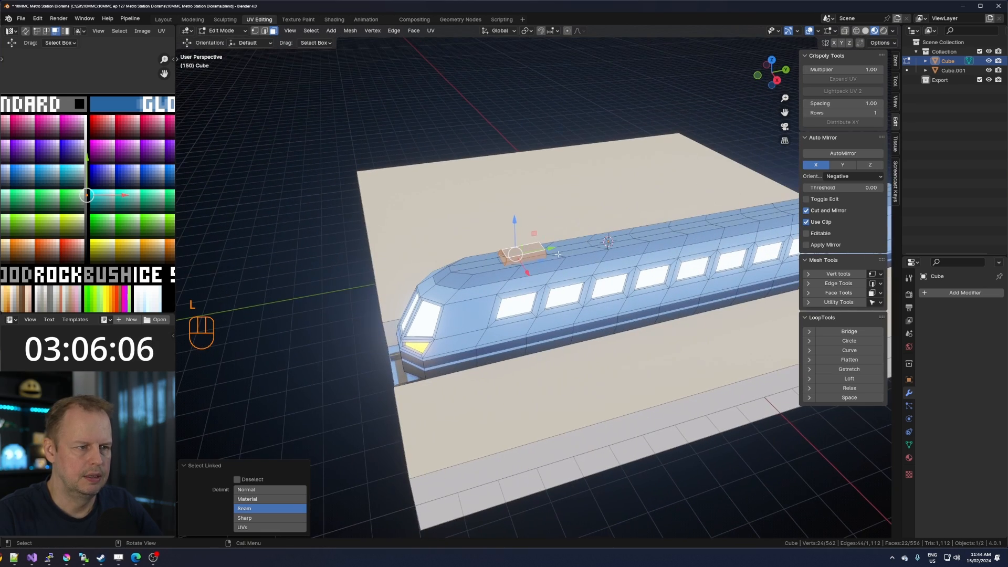
key("ctrl+z")
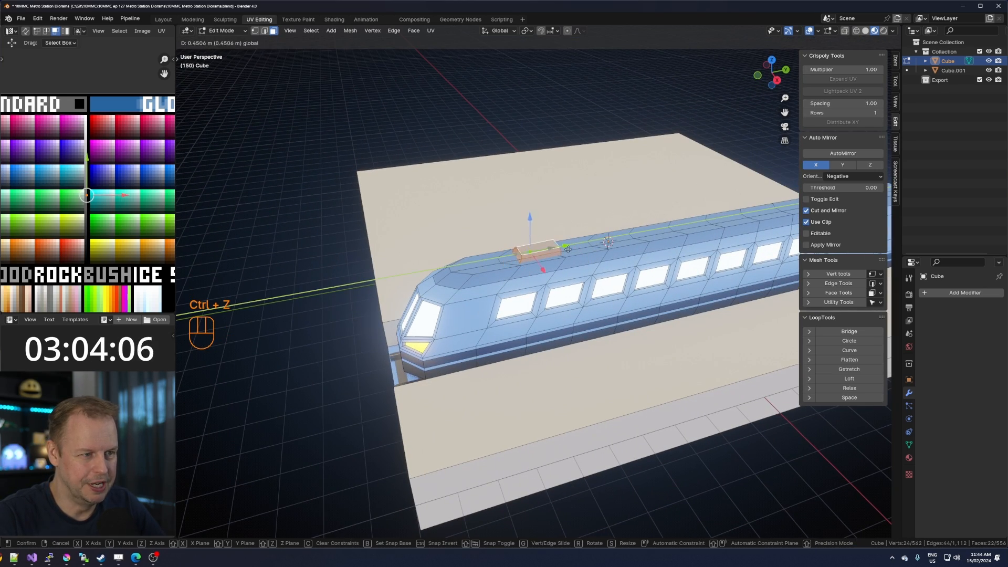
scroll(550, 248, "down", 4)
key("shift+d")
key("y")
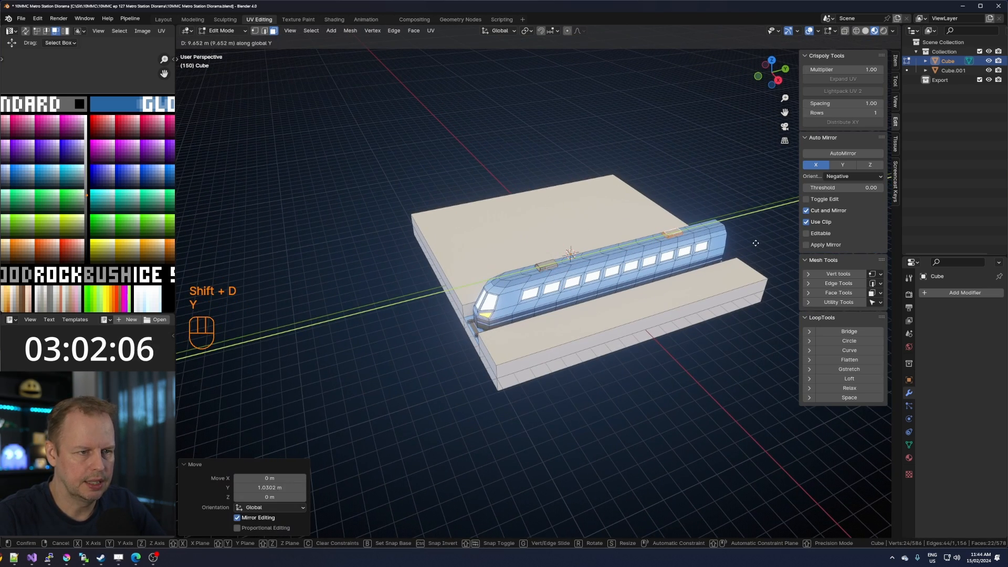
left_click(755, 243)
middle_click_drag(541, 225, 593, 205)
key("Tab")
middle_click_drag(507, 226, 459, 374)
key("Tab")
key("Tab")
key("Tab")
key("Tab")
Add two lengthwise edge loops to the wide platform beside the track, slid close to its track-side edge with factors -0.966 and -0.981.
key("ctrl+r")
key("Tab")
key("ctrl+r")
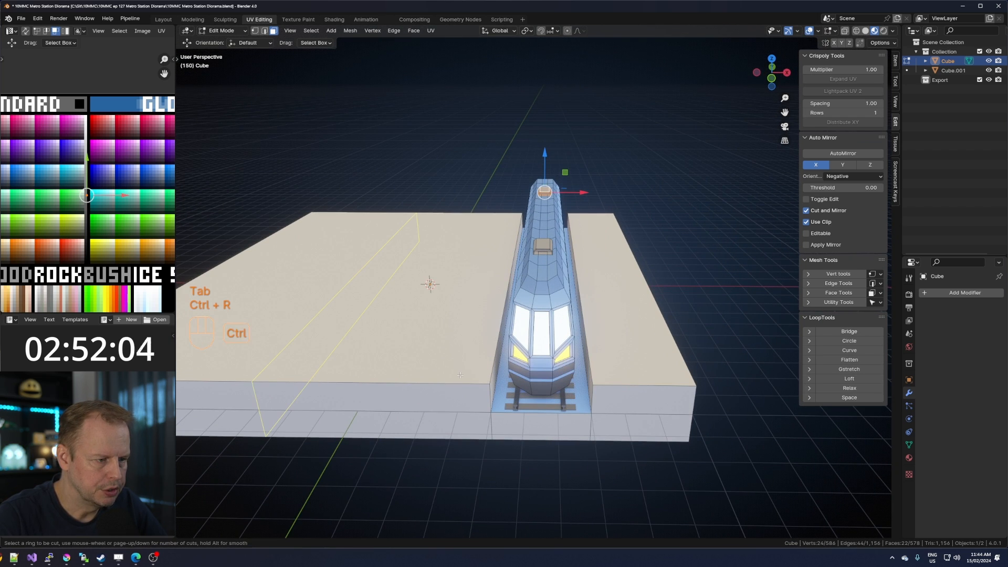
left_click(460, 374)
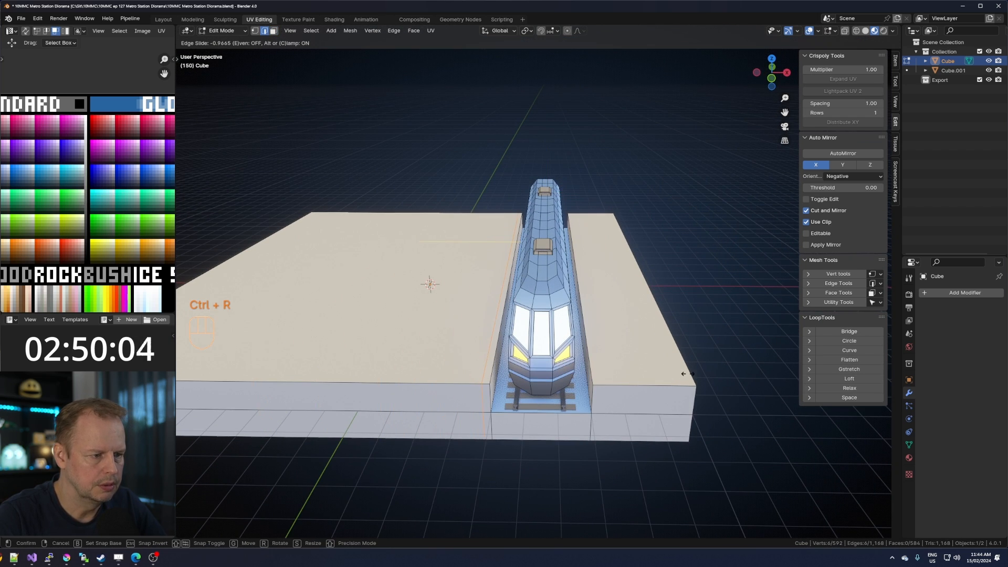
left_click(687, 373)
key("ctrl+r")
left_click(434, 388)
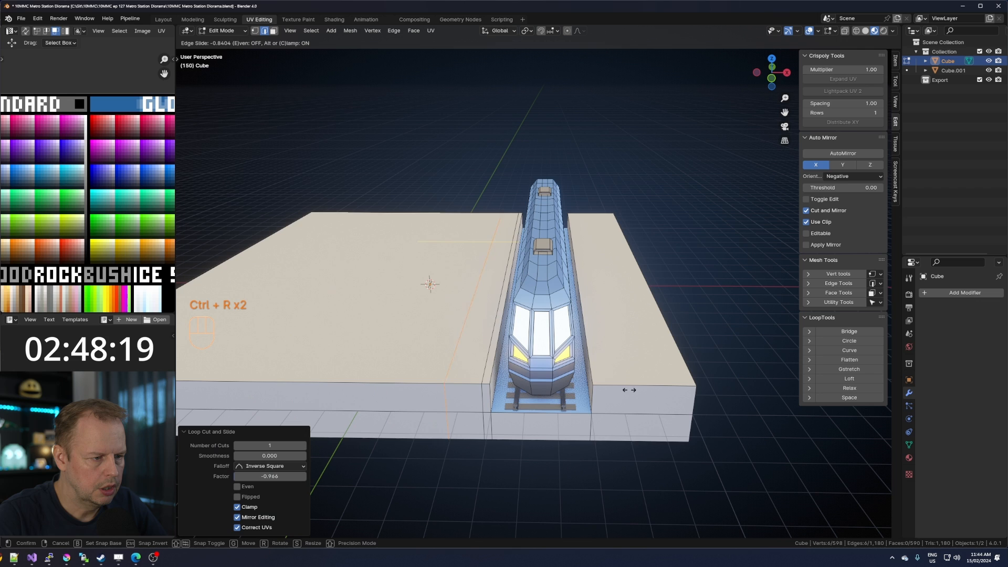
left_click(660, 382)
Add two lengthwise edge loops to the narrow platform close to its track-side edge, sliding the second with factor 0.911.
key("ctrl+r")
left_click(611, 388)
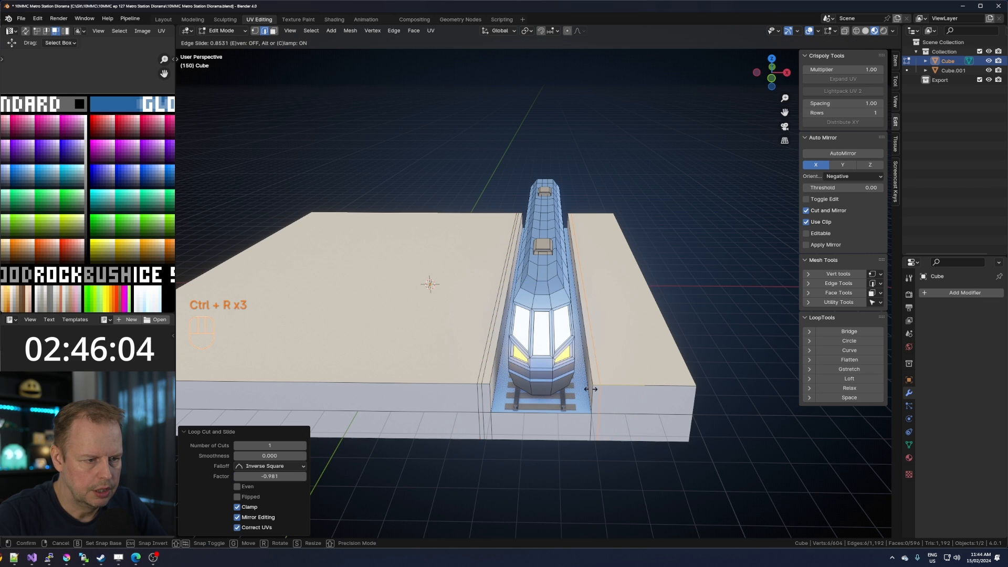
left_click(591, 389)
key("ctrl+r")
left_click(577, 385)
left_click(575, 381)
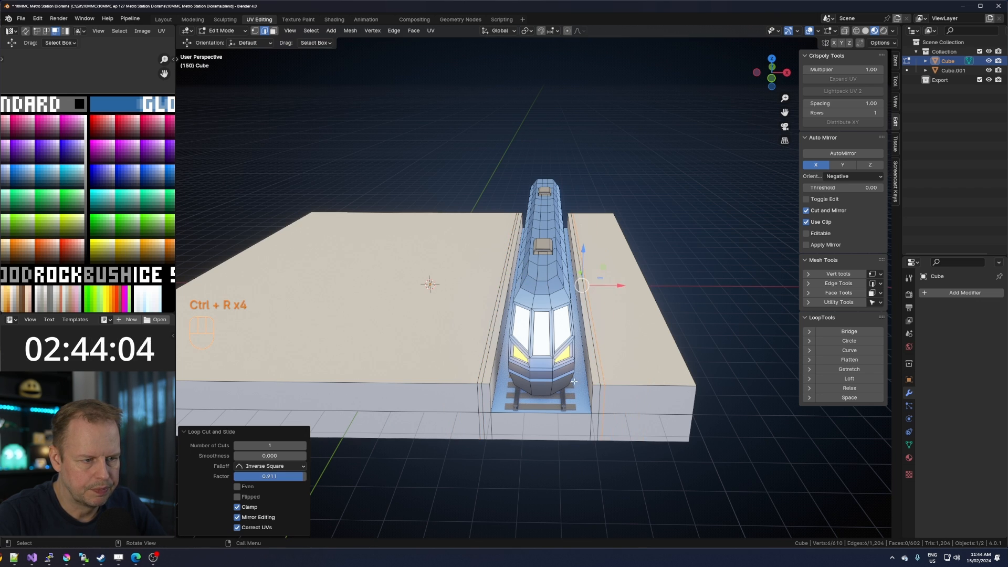
Select the narrow strip along each platform's track edge and move their UVs onto the yellow-orange row of the STANDARD palette.
key("3")
left_click(481, 361)
left_click(485, 361)
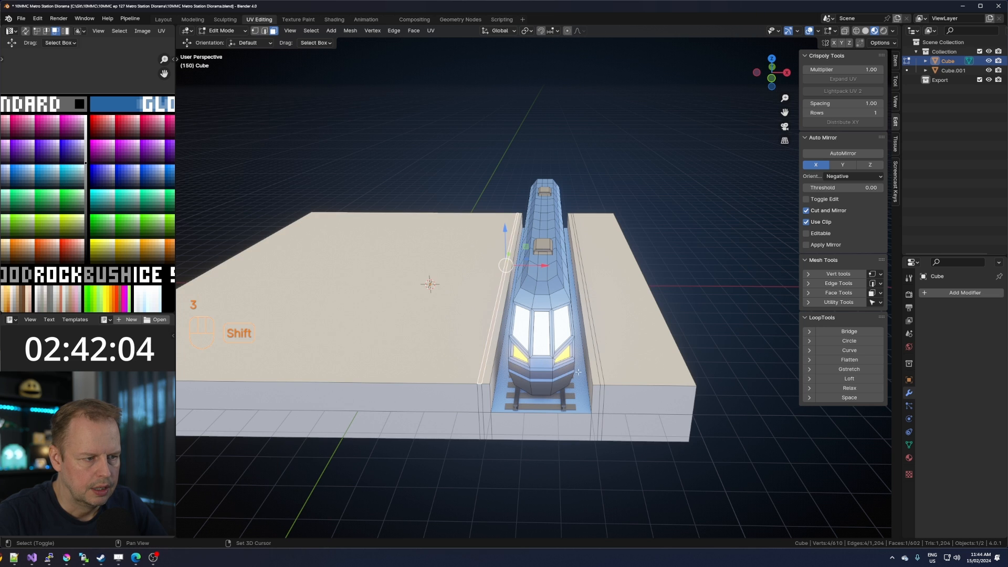
left_click(599, 372, "shift")
key("a")
key("g")
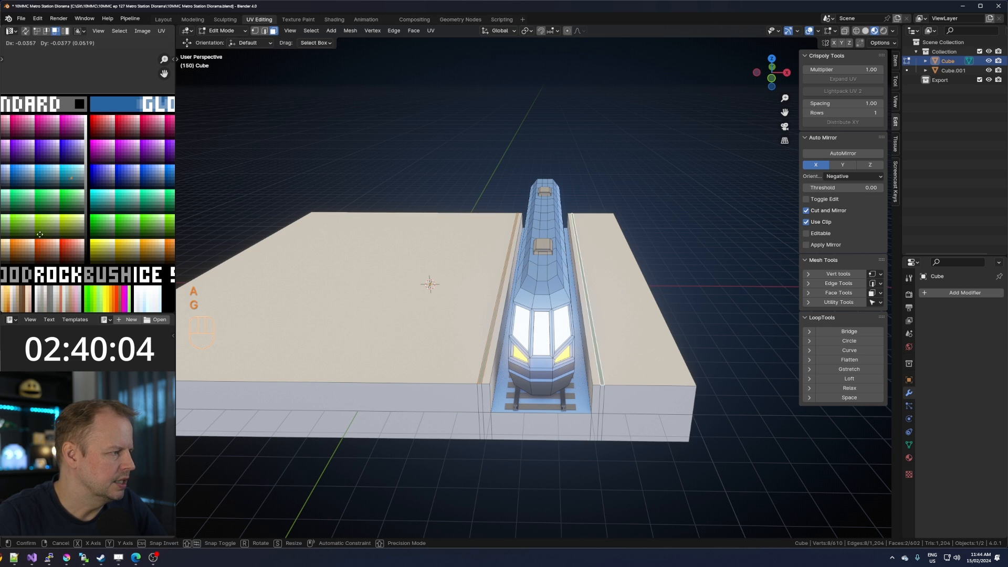
left_click(66, 205)
scroll(86, 256, "down", 1)
middle_click_drag(86, 256, 102, 162, "shift")
key("g")
left_click(55, 224)
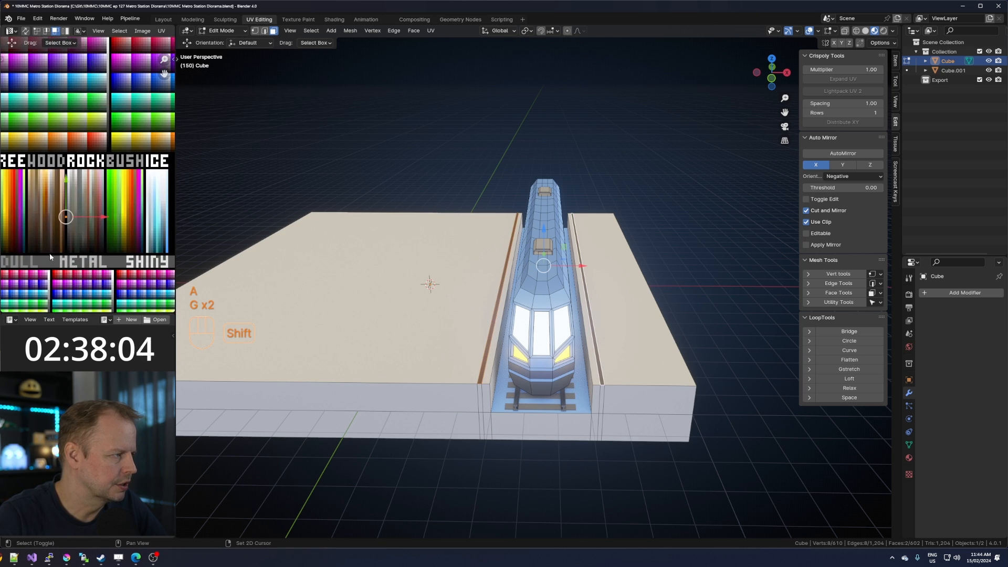
middle_click_drag(55, 224, 112, 268, "shift")
key("g")
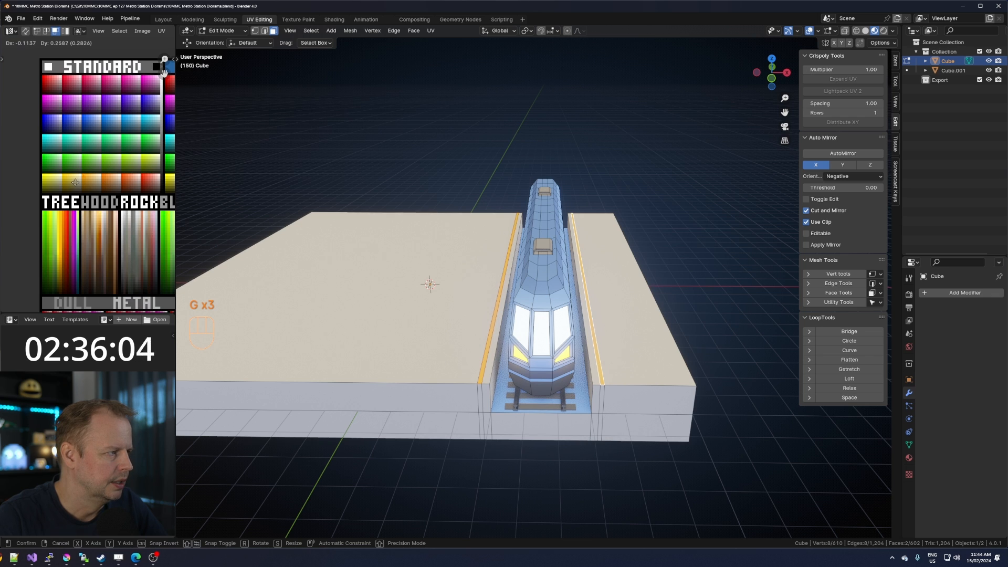
left_click(75, 182)
Cut two evenly spaced edge loops across the width of the platforms, keeping a slide factor of 0.
key("Tab")
middle_click_drag(399, 293, 622, 246)
key("Tab")
key("ctrl+r")
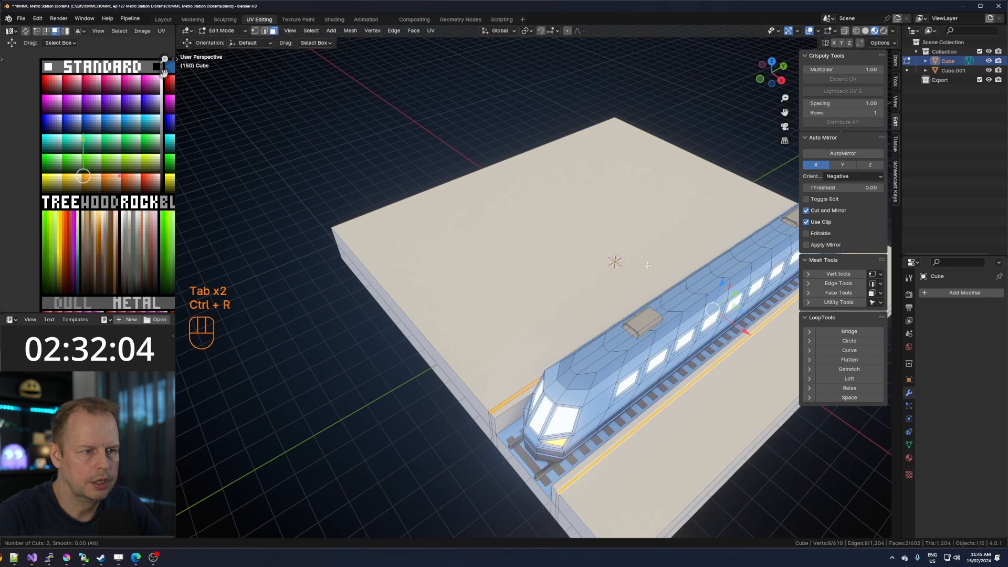
left_click(478, 173)
right_click(478, 173)
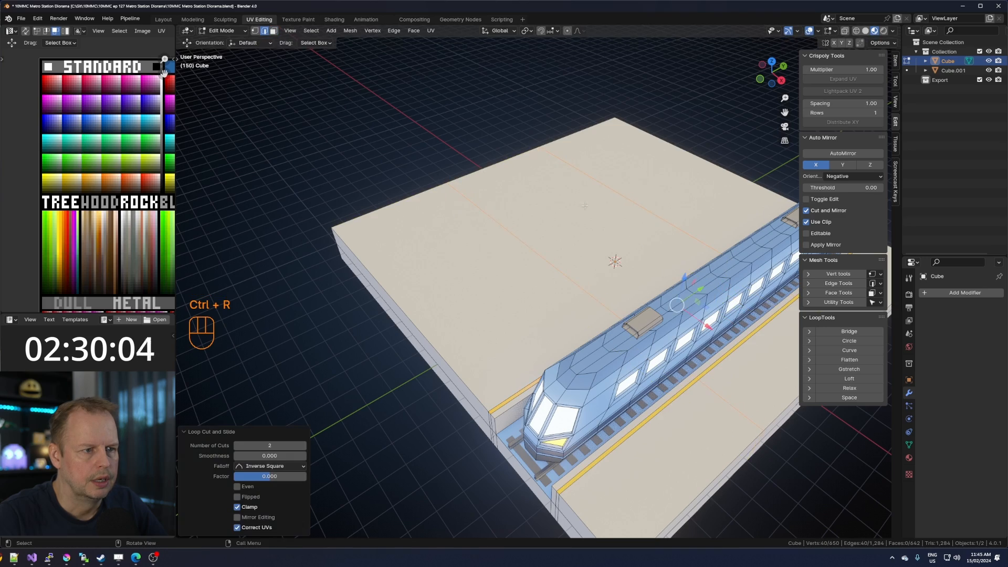
Add one lengthwise edge loop to the wide platform, slid off centre towards the train to separate outer and inner sections.
middle_click_drag(478, 172, 447, 205)
middle_click_drag(556, 247, 436, 278, "shift")
middle_click_drag(435, 279, 468, 272)
key("3")
left_click(486, 267)
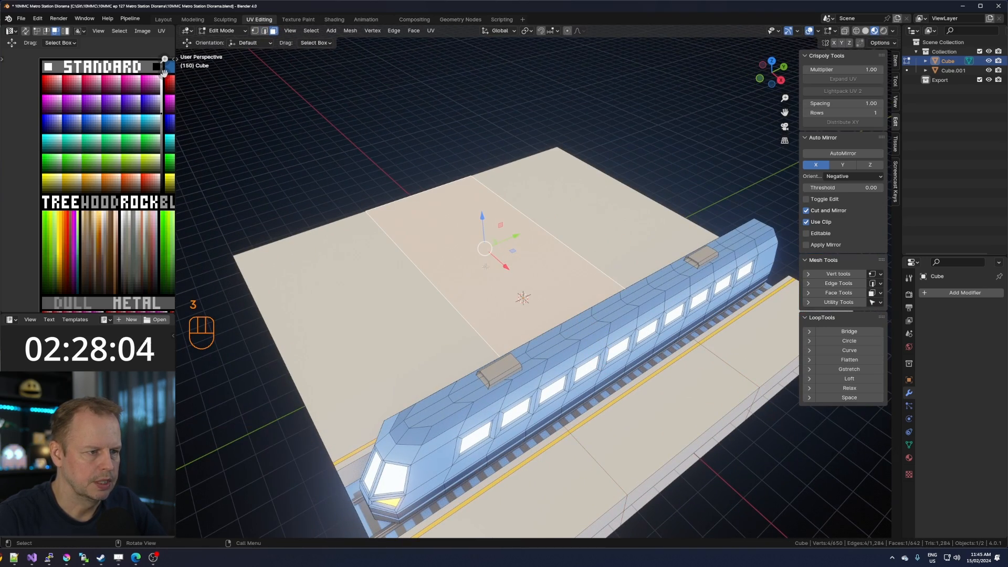
left_click(363, 340)
scroll(363, 340, "down", 1)
middle_click_drag(363, 340, 399, 336, "shift")
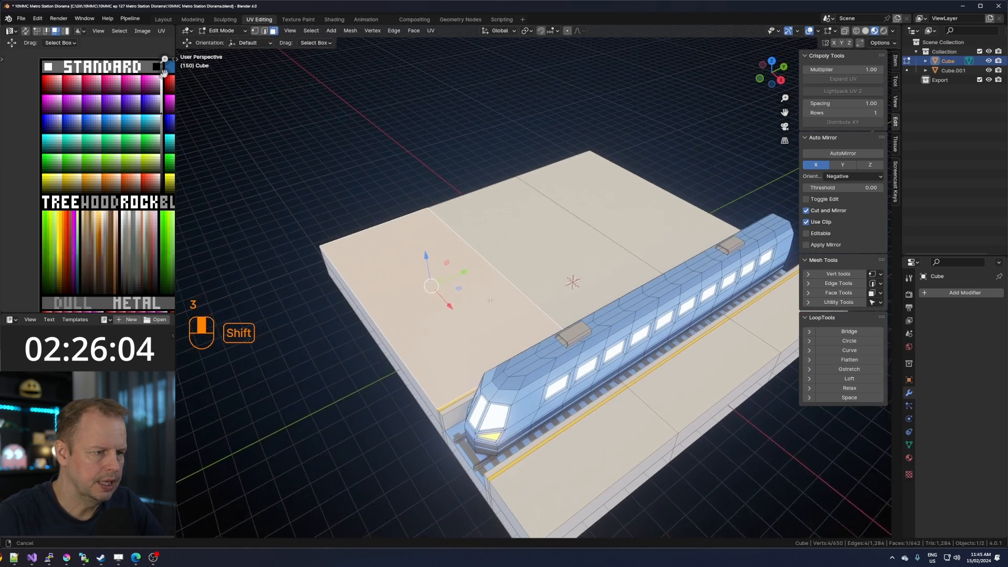
middle_click_drag(383, 284, 462, 283)
key("ctrl+r")
left_click(488, 291)
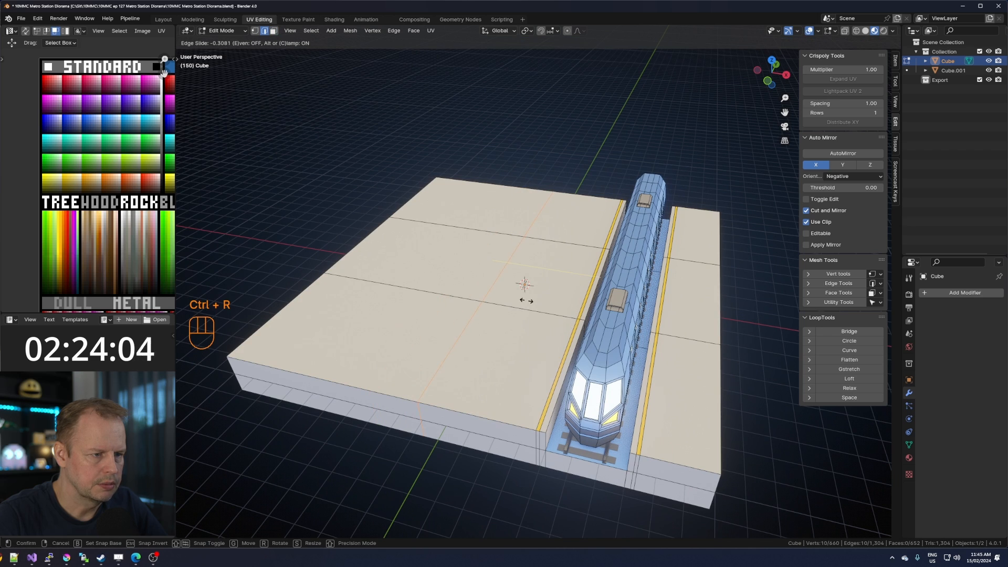
left_click(538, 302)
Duplicate the wide platform's front outer face in place, scale it to 0.736 and extrude it 4 m into a building block.
key("3")
left_click(462, 328)
key("shift+d")
right_click(504, 309)
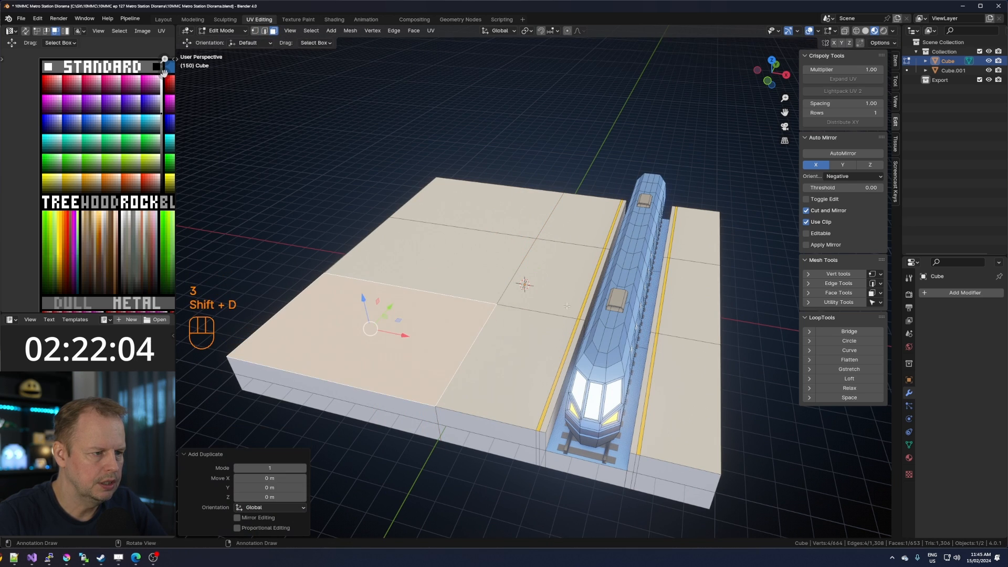
key("s")
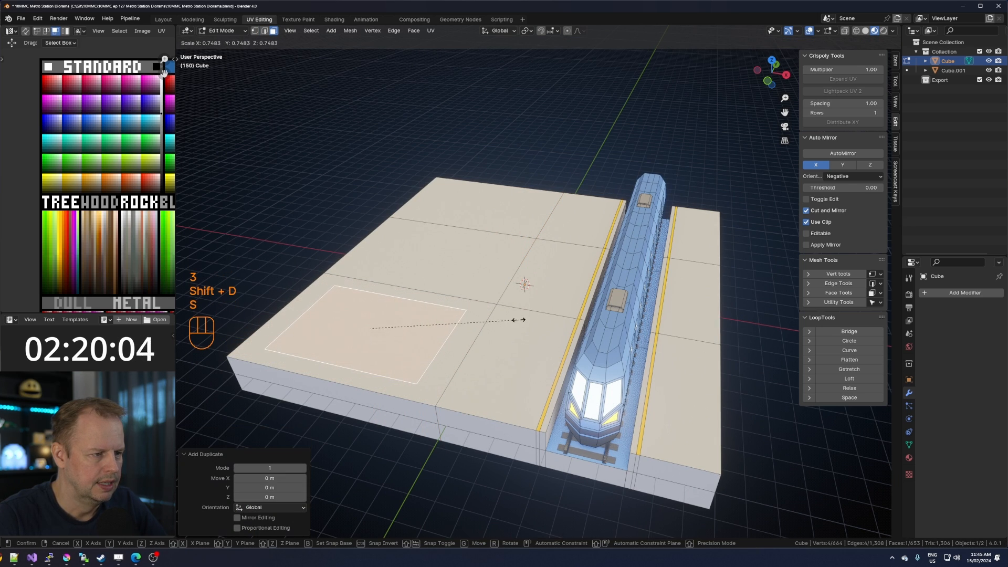
left_click(516, 317)
key("e")
key("4")
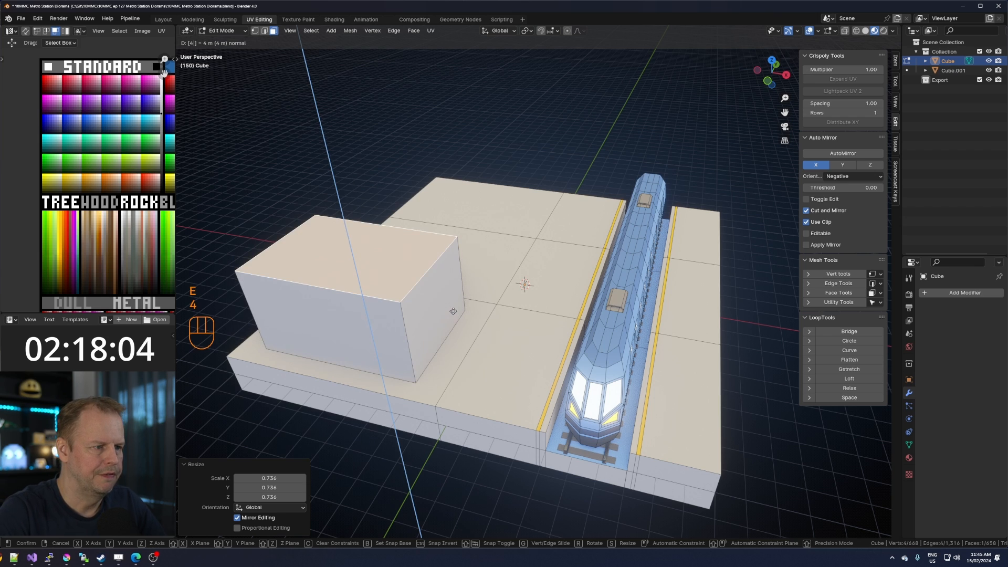
key("Return")
middle_click_drag(522, 225, 570, 224)
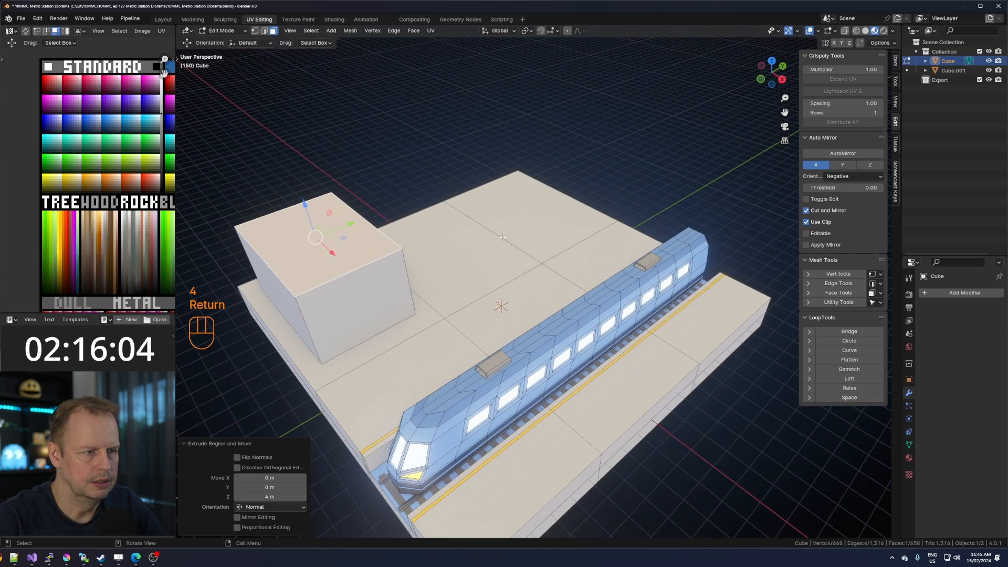
Duplicate the wide platform's rear outer face in place, scale it to 0.836 and extrude it 4 m into a second building block.
left_click(575, 227)
key("shift+d")
right_click(551, 239)
key("s")
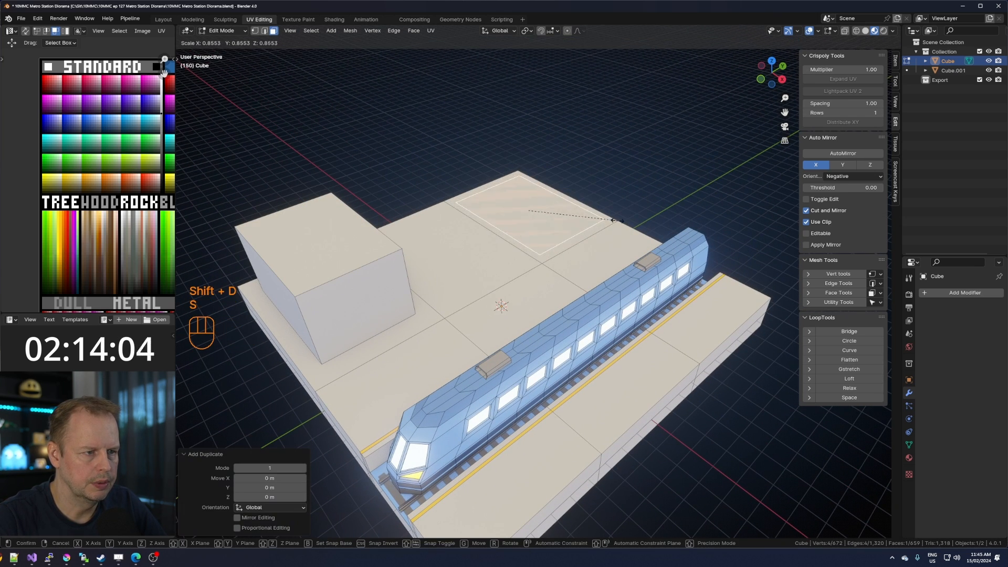
left_click(615, 223)
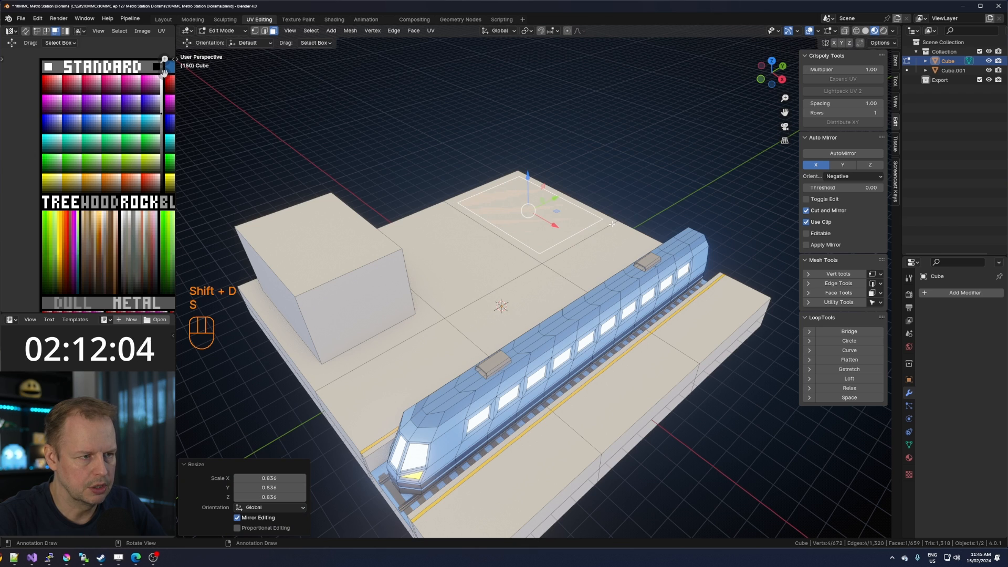
key("e")
key("4")
key("Return")
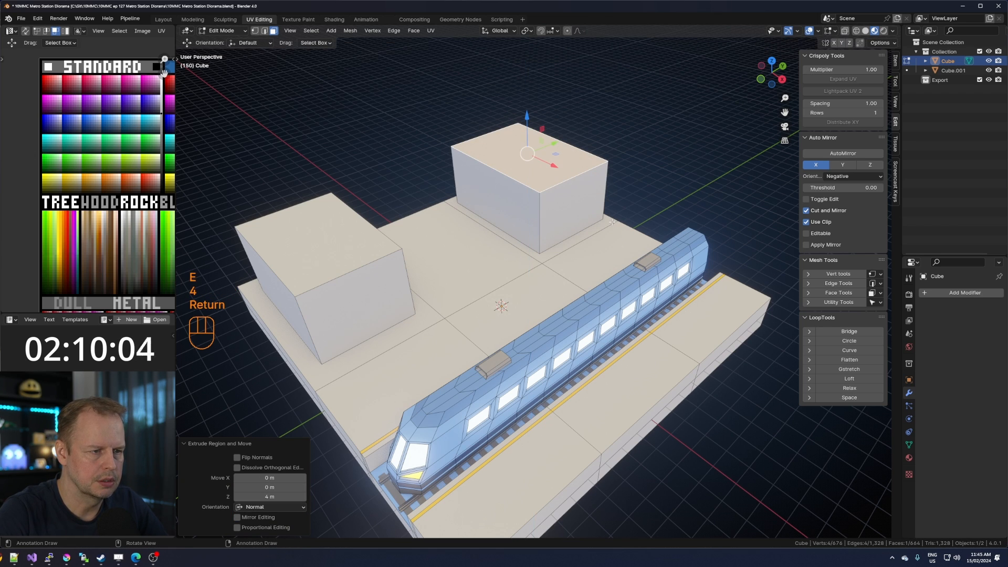
Duplicate the front inner platform face and shrink it to a small pillar footprint, scaling by 0.458, then along Y, then by 0.712.
left_click(411, 367)
key("shift+d")
right_click(551, 342)
key("s")
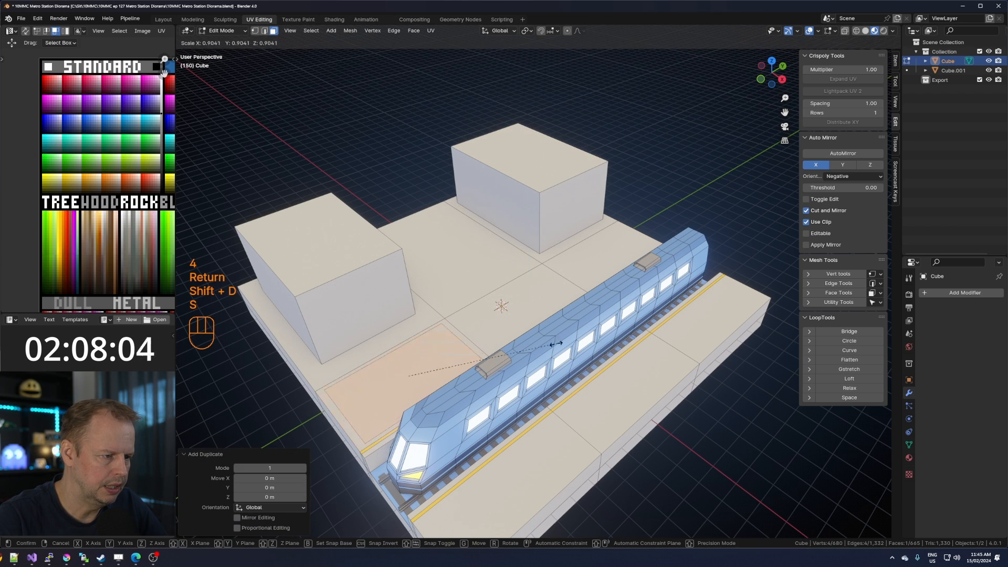
left_click(485, 378)
key("s")
key("y")
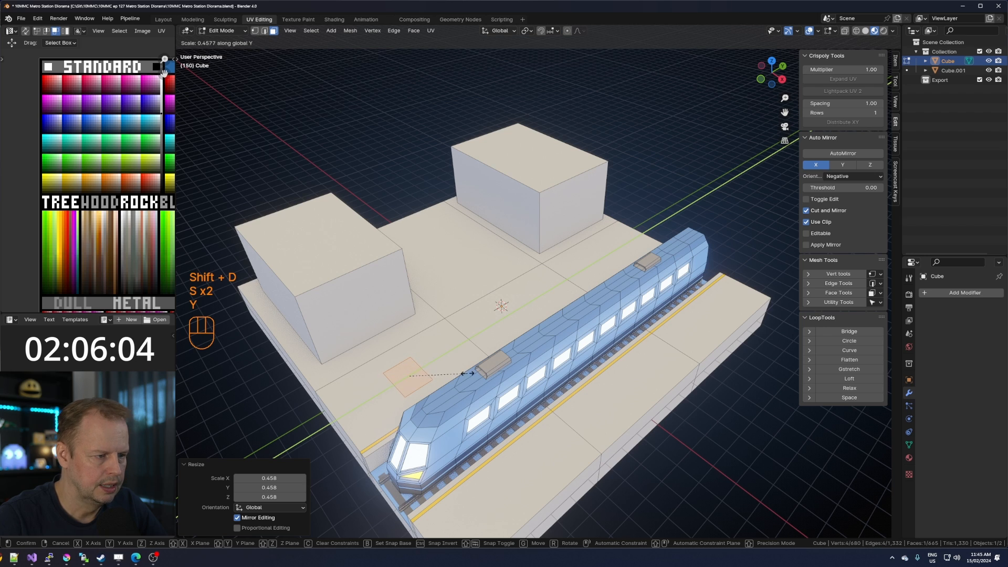
left_click(467, 373)
key("s")
left_click(504, 366)
Extrude the footprint into a low base, extrude 0.082448 m more, taper the top to about 0.69 and extrude a 6 m pillar shaft.
key("e")
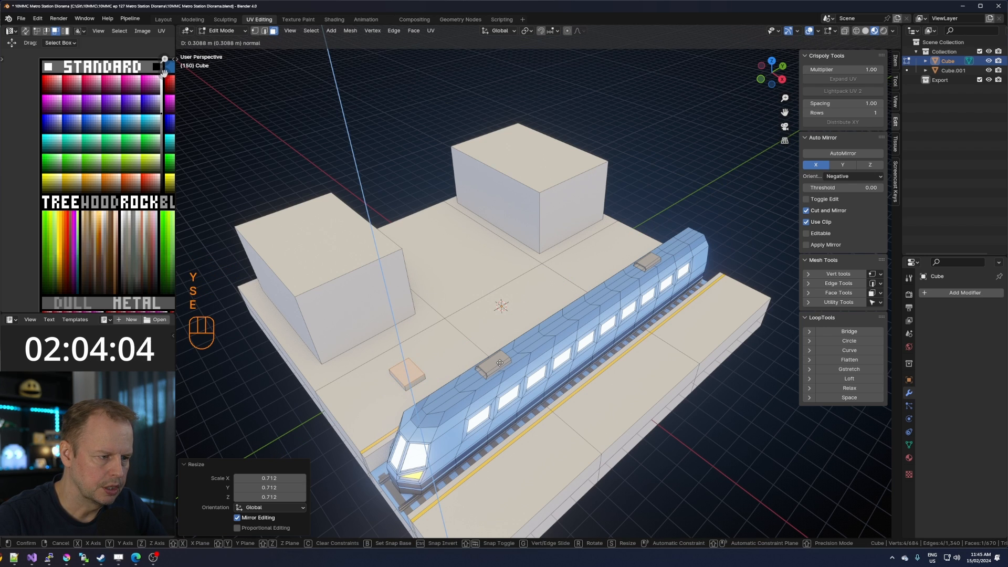
left_click(501, 360)
key("e")
left_click(501, 360)
key("s")
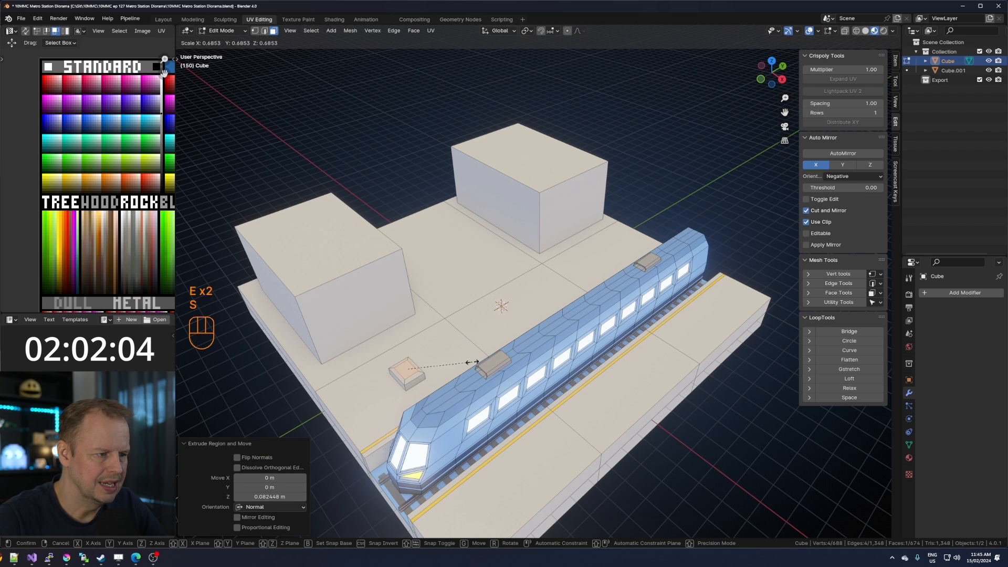
left_click(472, 362)
key("e")
left_click(422, 226, "ctrl")
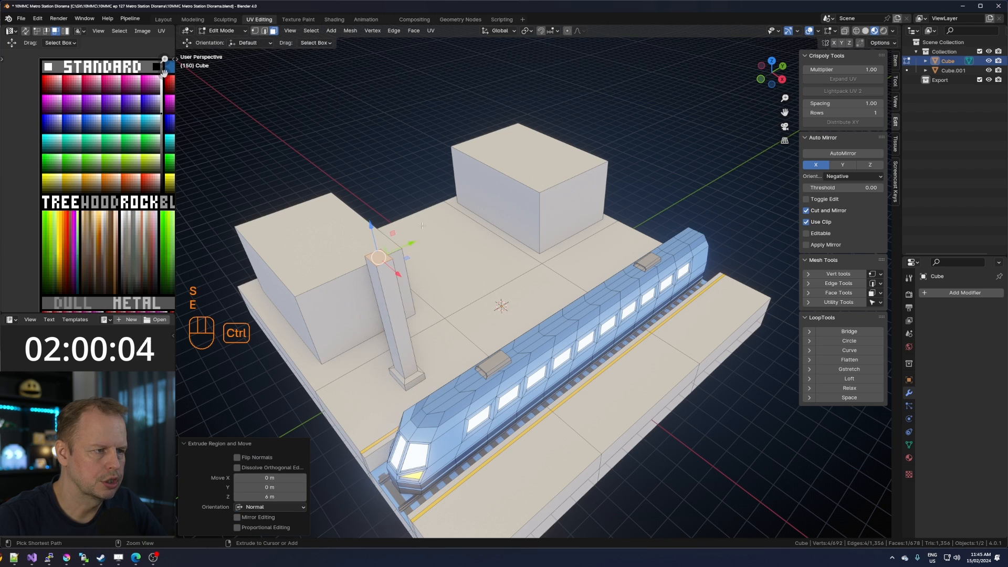
Change the snapping target and lower the pillar's top face 2.4567 m along Z.
left_click(557, 31)
left_click(528, 87)
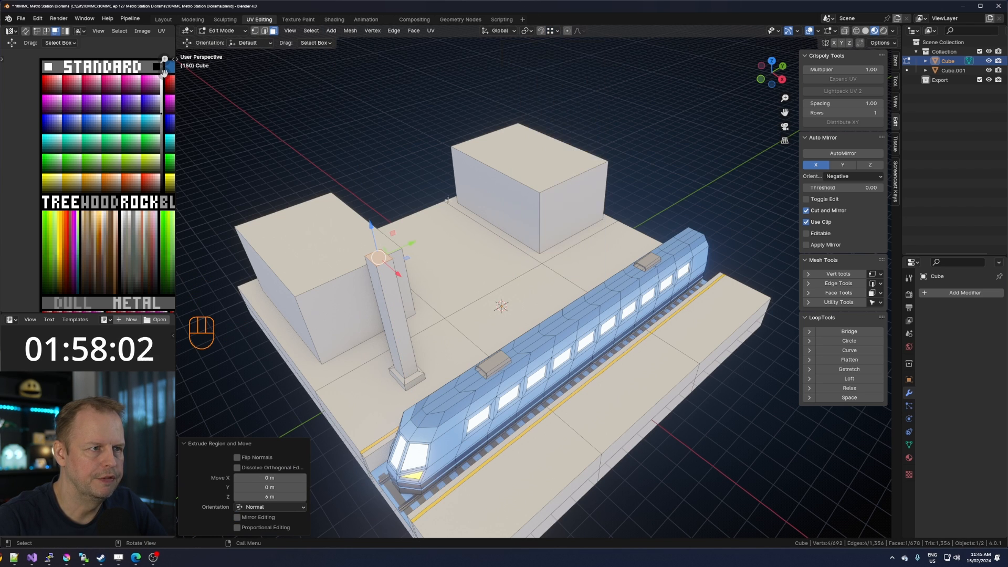
left_click_drag(369, 239, 398, 249, "ctrl")
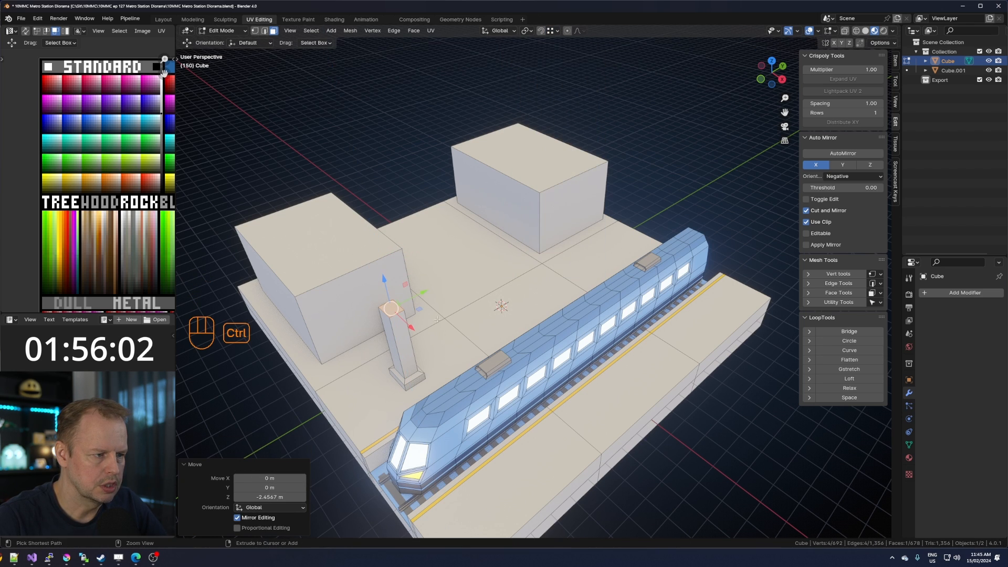
Select the whole pillar, shift it -1.9767 m along Y and place a duplicate 16.062 m along Y near the train's rear.
key("l")
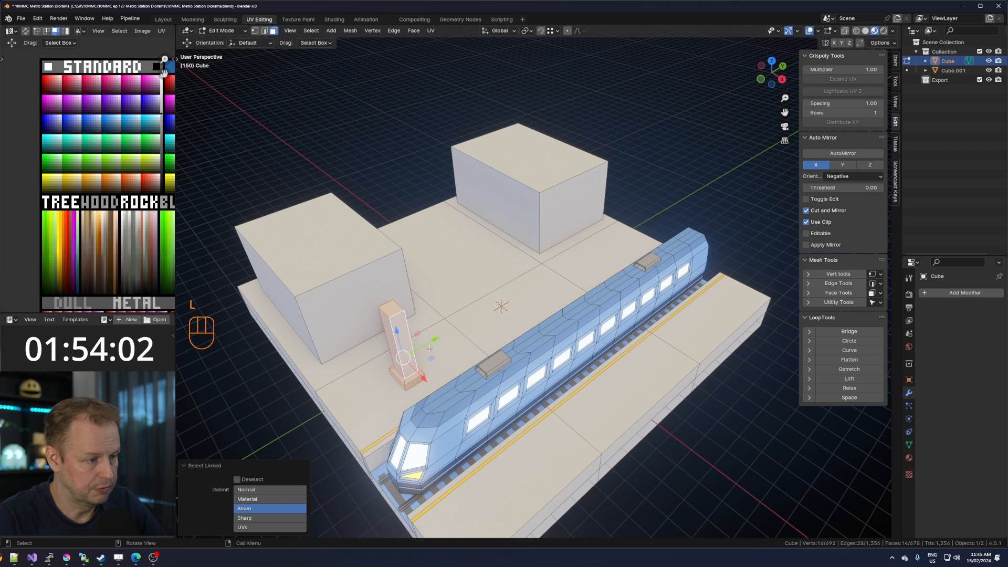
key("shift+d")
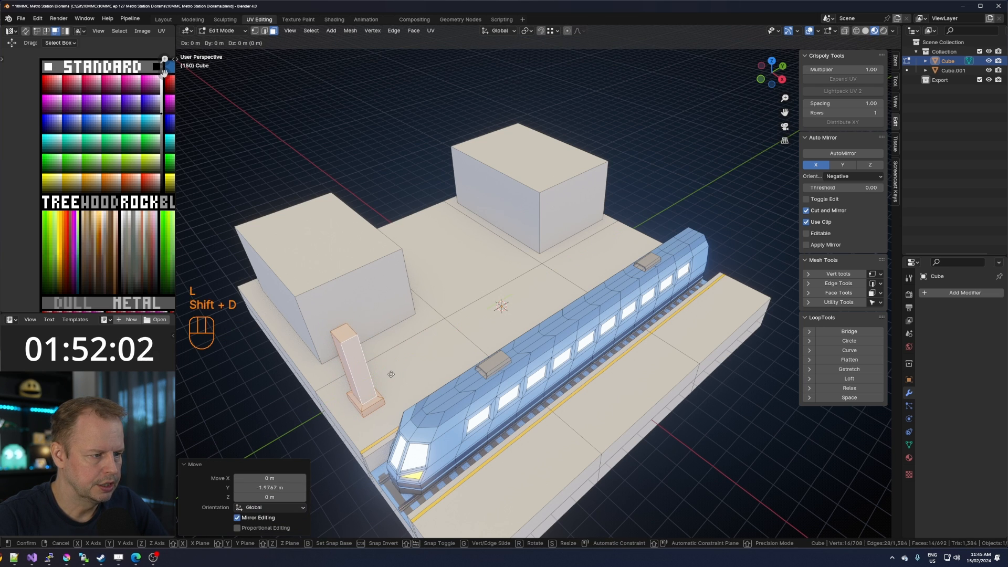
key("y")
left_click(704, 245)
mouse_move(518, 214)
middle_mouse_down()
mouse_move(484, 220)
mouse_move(485, 202)
mouse_move(531, 212)
middle_mouse_up()
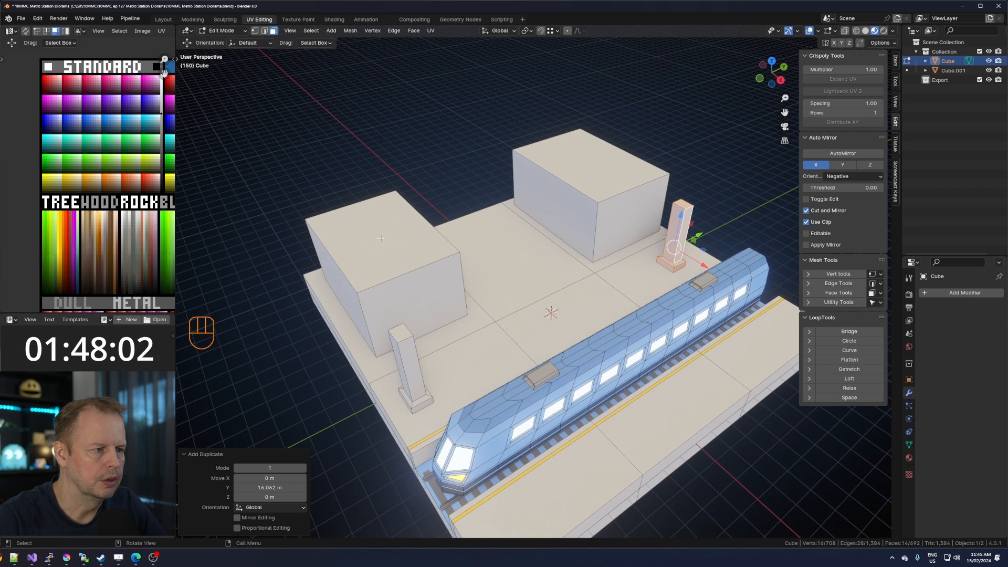
Duplicate the front building's top face in place, scale it to 1.144 and extrude it upward into an overhanging roof slab.
left_click(431, 247)
key("shift+d")
right_click(455, 253)
key("s")
left_click(469, 255)
key("e")
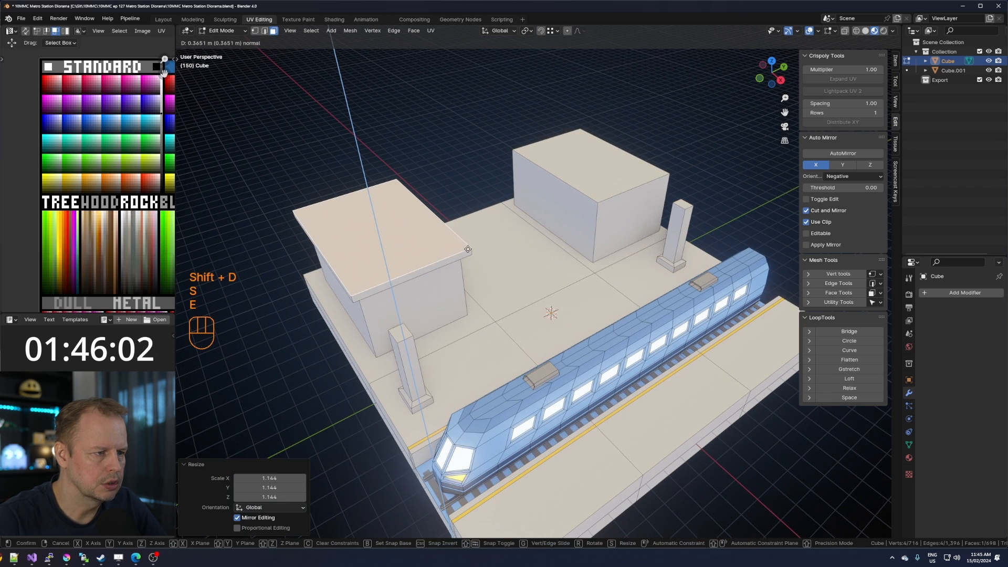
left_click(467, 244)
Duplicate the rear building's top face in place, scale it to 1.111 and extrude it about 0.5 m into an overhanging roof slab.
left_click(589, 176)
key("shift+d")
right_click(589, 176)
key("s")
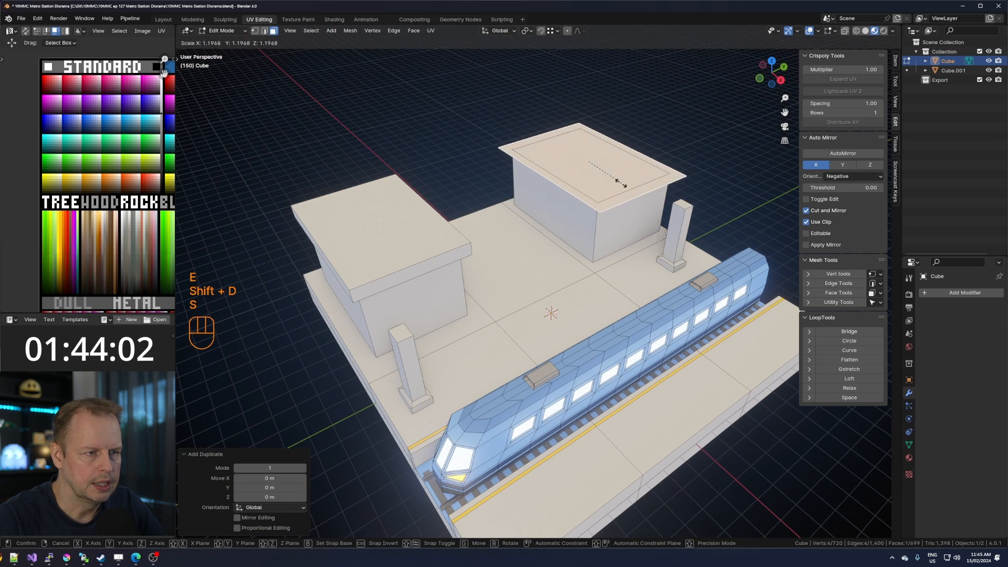
left_click(618, 179)
key("e")
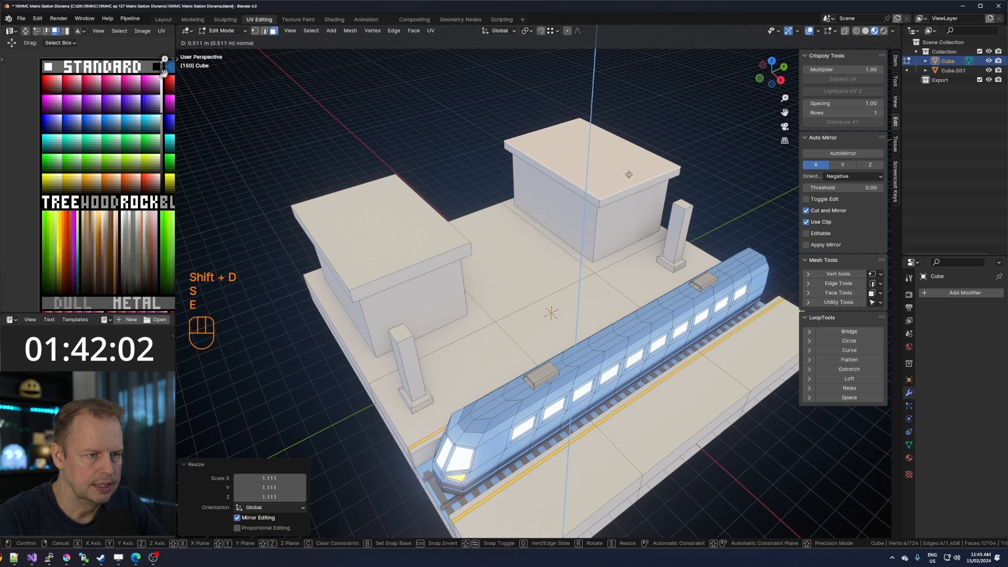
left_click(621, 179)
Select both overhanging roof slabs and recolour them dark grey by moving their UVs on the palette.
key("l")
key("l")
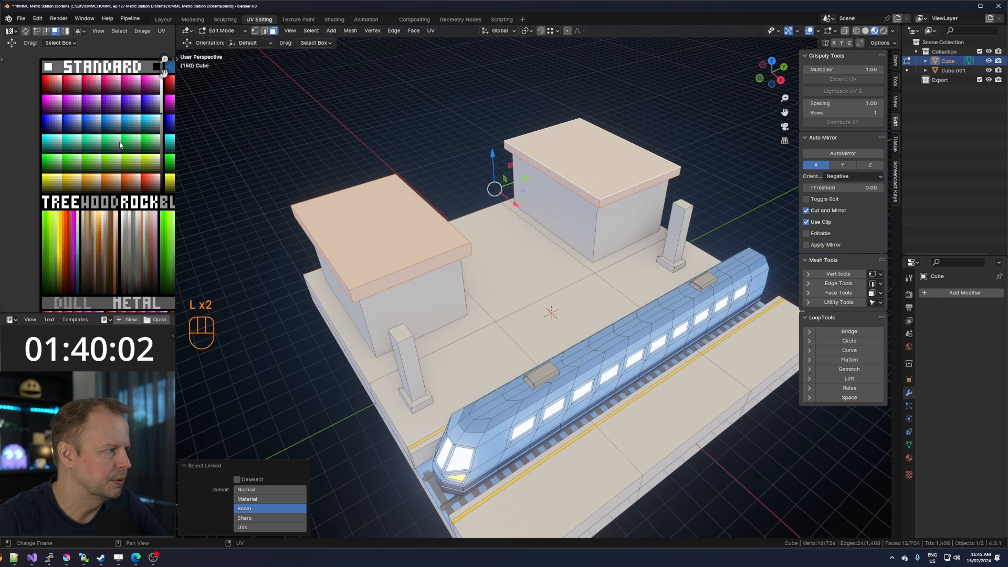
key("a")
key("g")
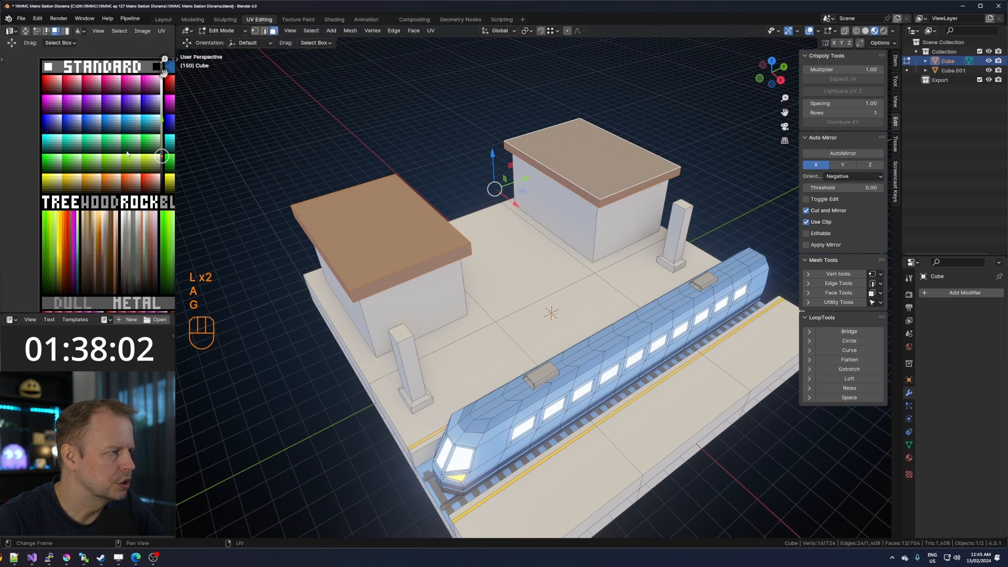
scroll(134, 153, "up", 4)
middle_click_drag(133, 154, 100, 190, "shift")
key("g")
left_click(101, 183)
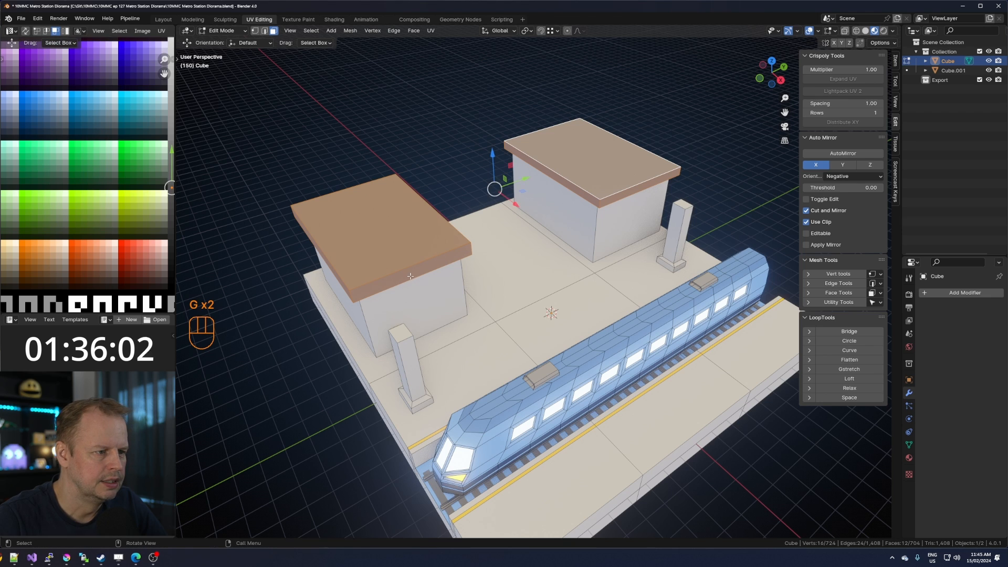
key("ctrl+r")
middle_click_drag(410, 275, 472, 263)
left_click(485, 298)
key("ctrl+z")
key("Escape")
Add a horizontal loop cut low around the walls of each station building, with the front one at slide factor 0.466.
key("ctrl+r")
left_click(475, 294)
left_click(475, 308)
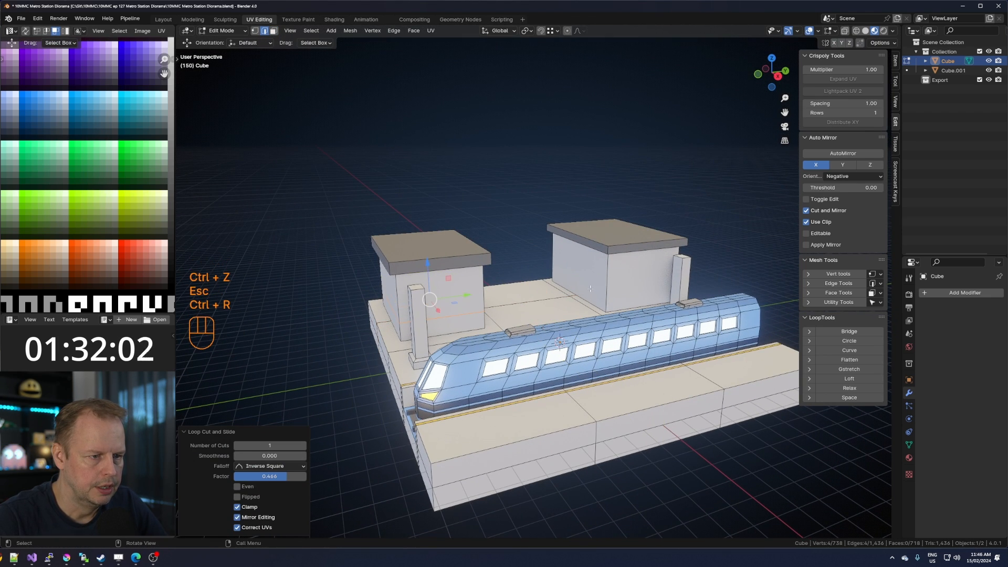
key("ctrl+r")
left_click(604, 286)
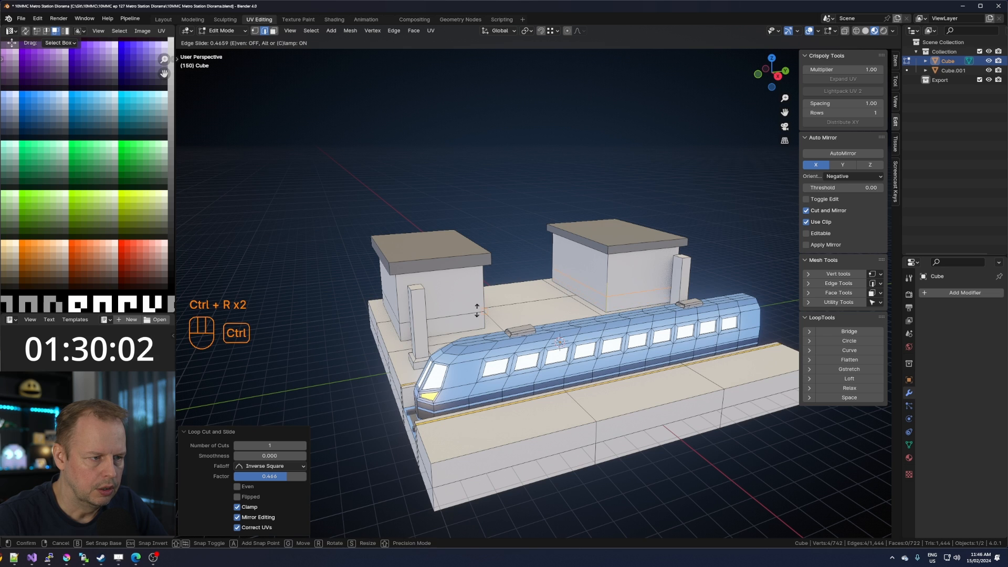
left_click(519, 314)
Try to extrude the front building's lower wall band outward along its normals.
middle_click_drag(518, 315, 584, 297)
key("3")
key("a")
key("a")
left_click(584, 297, "alt")
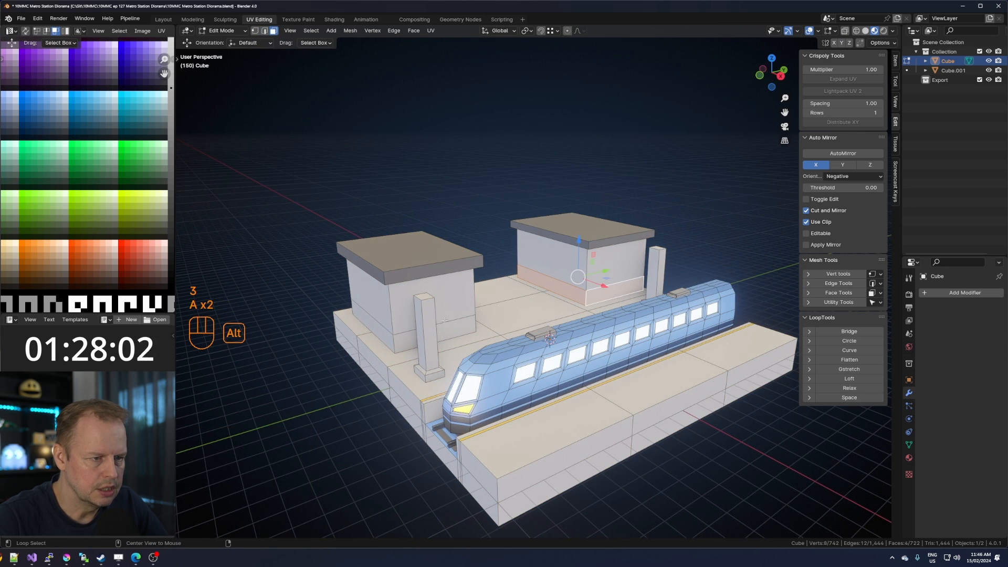
left_click(397, 341, "alt")
key("alt+e")
left_click(517, 339)
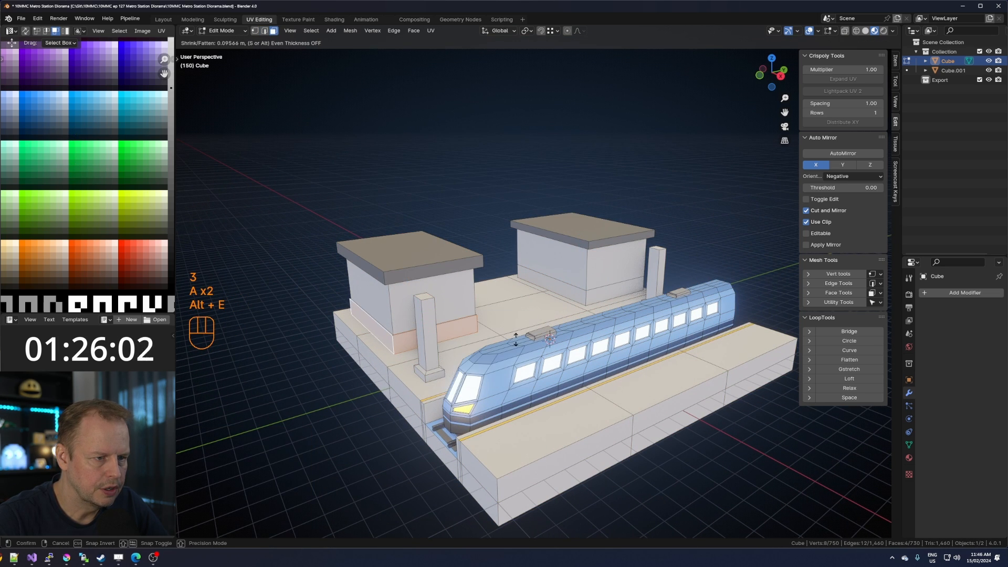
right_click(519, 336)
Extrude the lower wall bands of both buildings about 0.11 m outward along their normals with even thickness.
left_click(591, 295, "alt+shift")
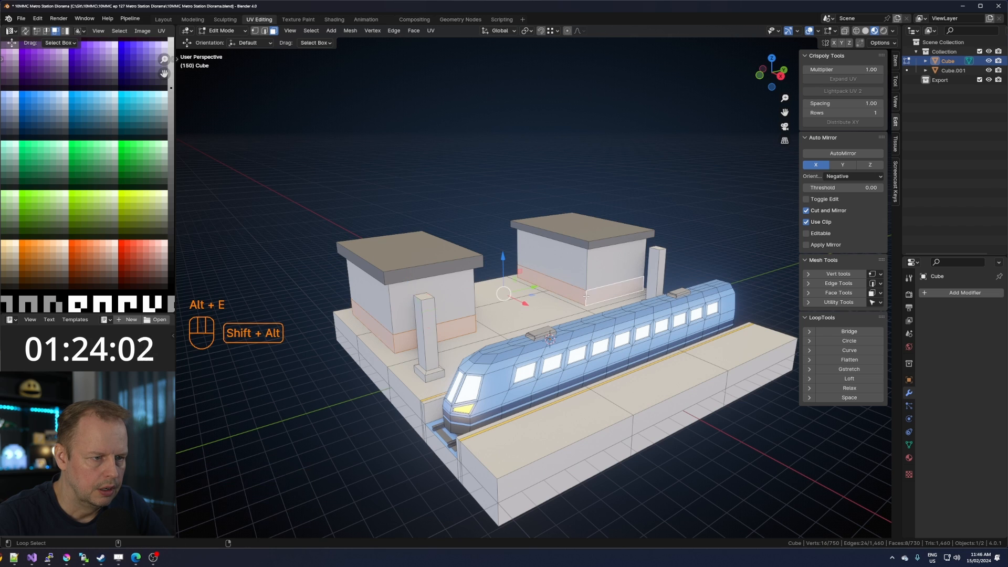
key("alt+e")
left_click(618, 309)
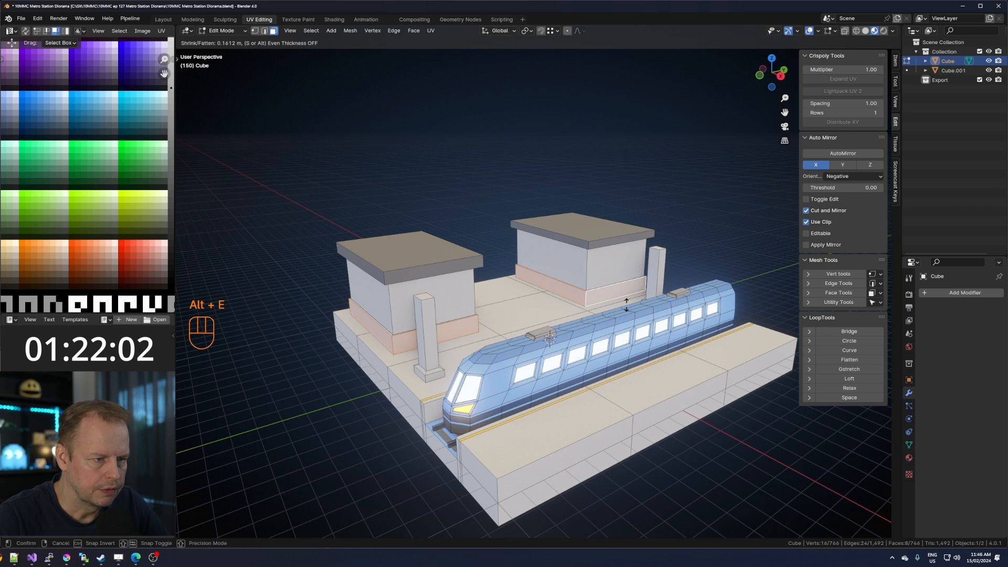
key("ctrl")
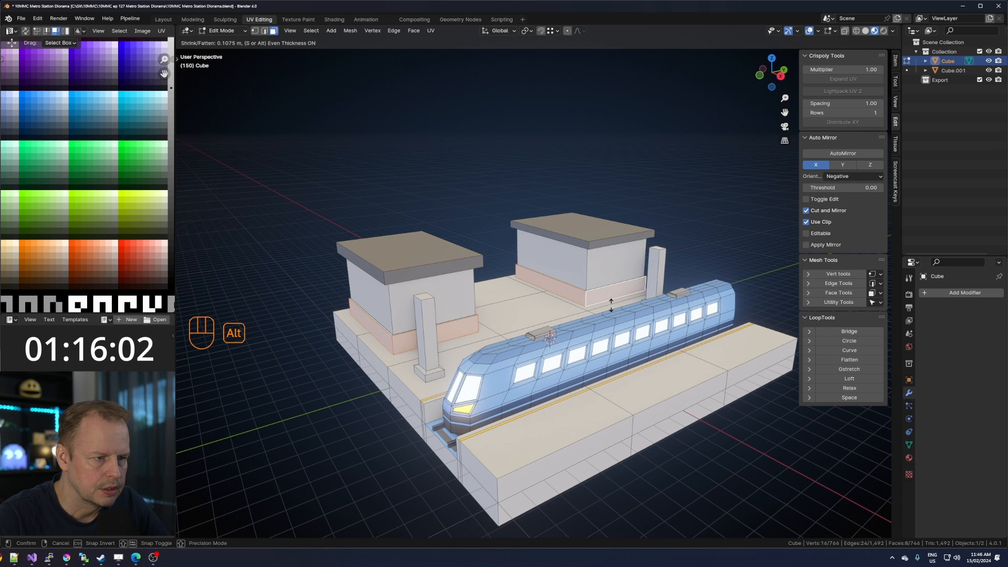
left_click(611, 305)
Expand the selection to the full base bands of both buildings and recolour them dark grey.
key("ctrl+KP_Add")
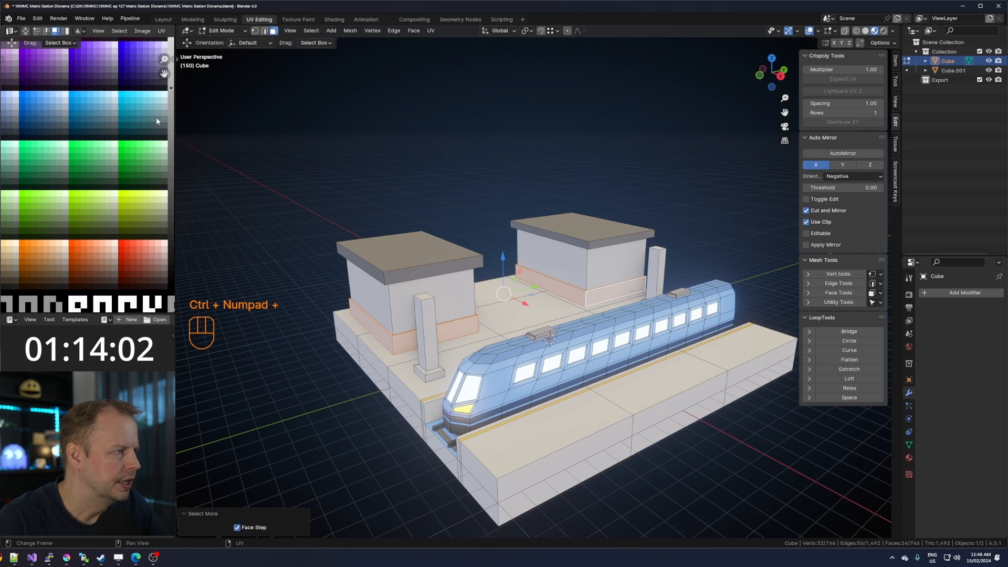
key("g")
key("a")
key("g")
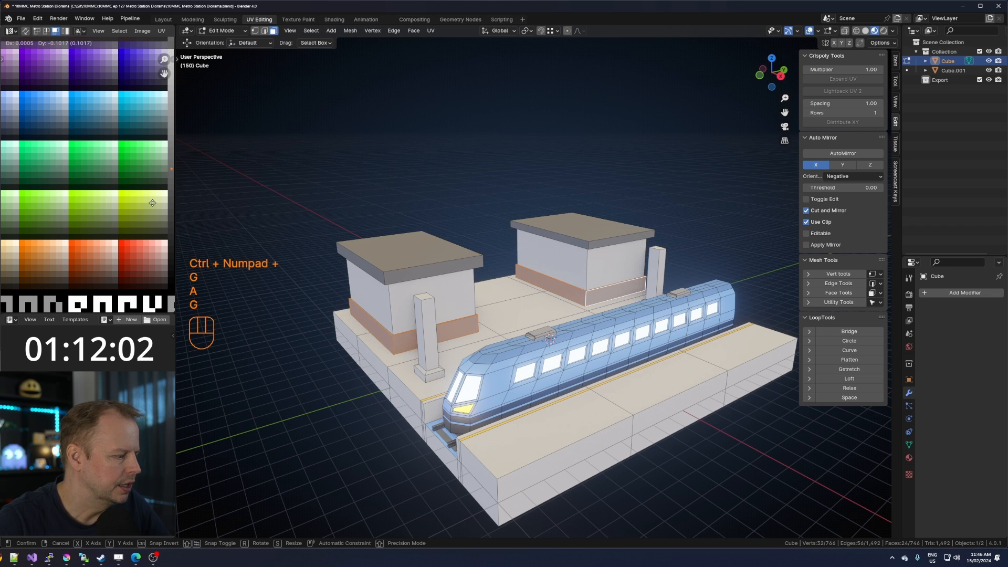
left_click(152, 202)
Add a horizontal loop cut around the rear building's walls just above its base band.
scroll(567, 294, "up", 2)
left_click(551, 231)
scroll(586, 214, "up", 2)
mouse_move(612, 223)
middle_mouse_down()
mouse_move(586, 214)
mouse_move(612, 227)
middle_mouse_up()
key("ctrl+r")
left_click(595, 275)
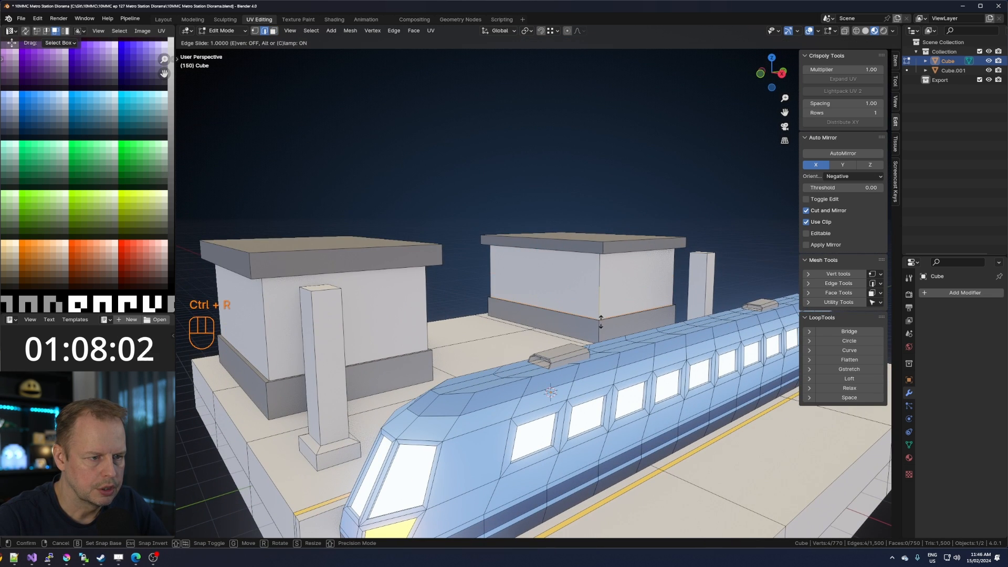
left_click(597, 287)
Try to move the rear building's new edge loop down 1.3845 m and up 0.8 m along Z, and undo the moves.
left_click_drag(580, 262, 580, 286)
middle_click_drag(581, 294, 595, 309)
scroll(595, 309, "down", 1)
key("g")
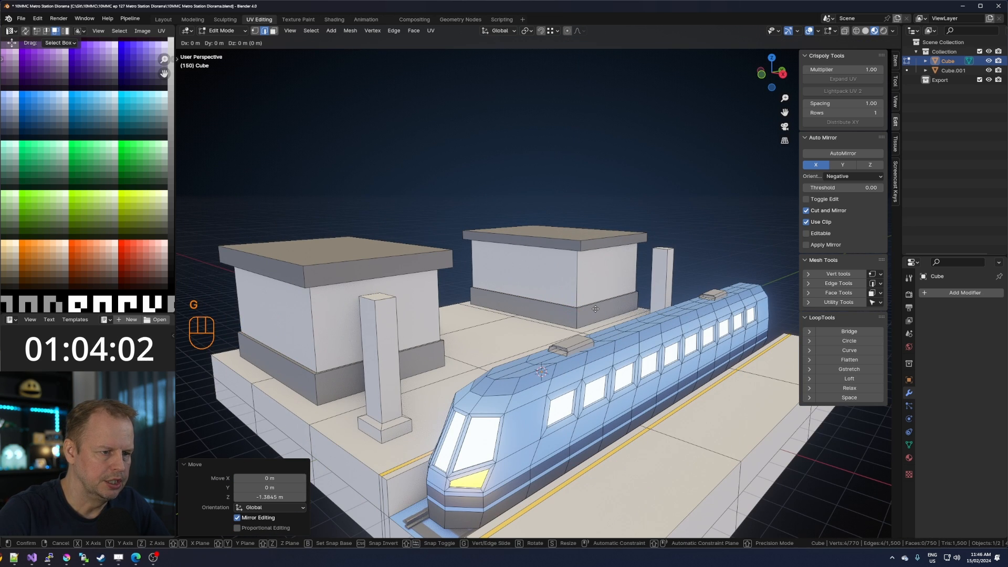
key("z")
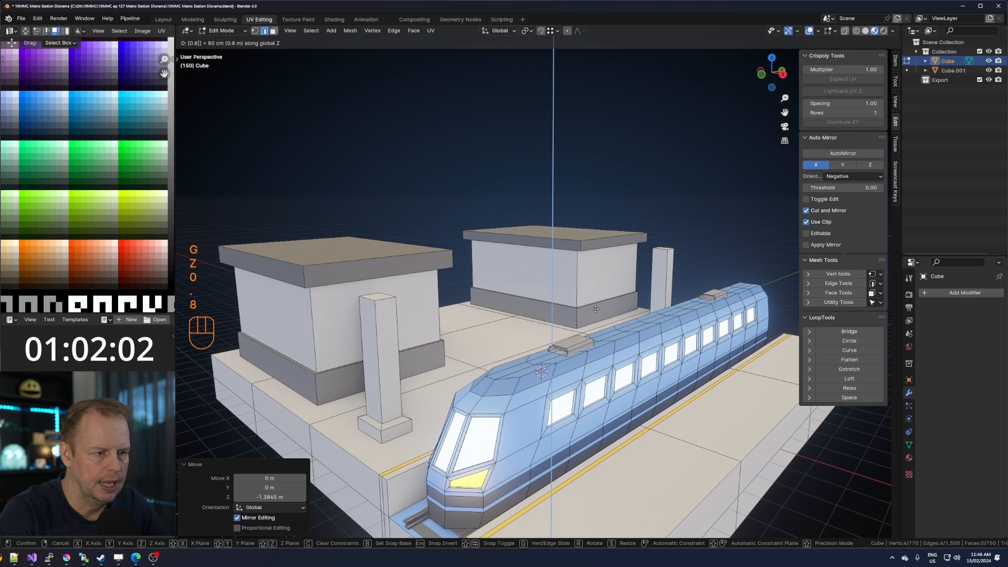
key("Escape")
key("g")
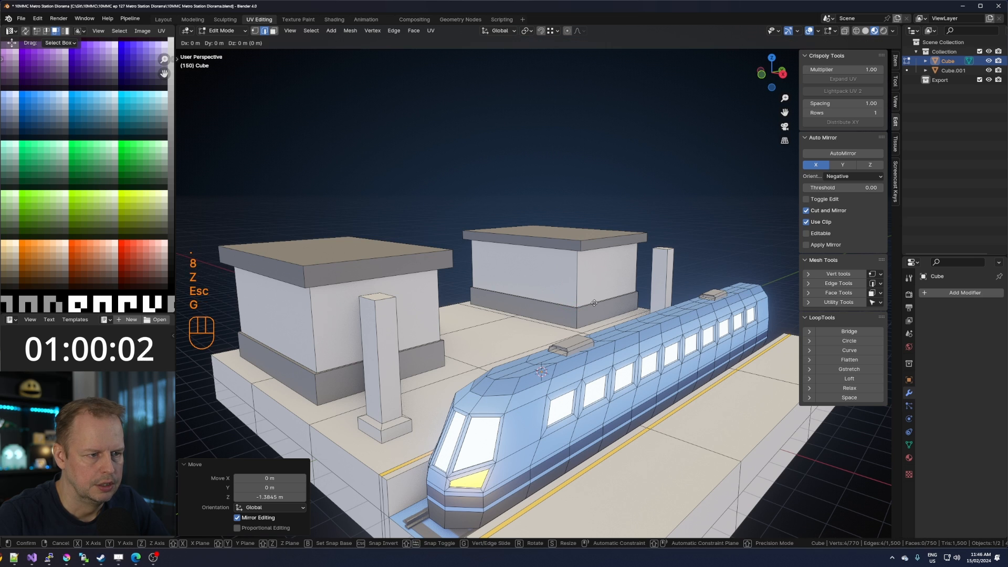
key("z")
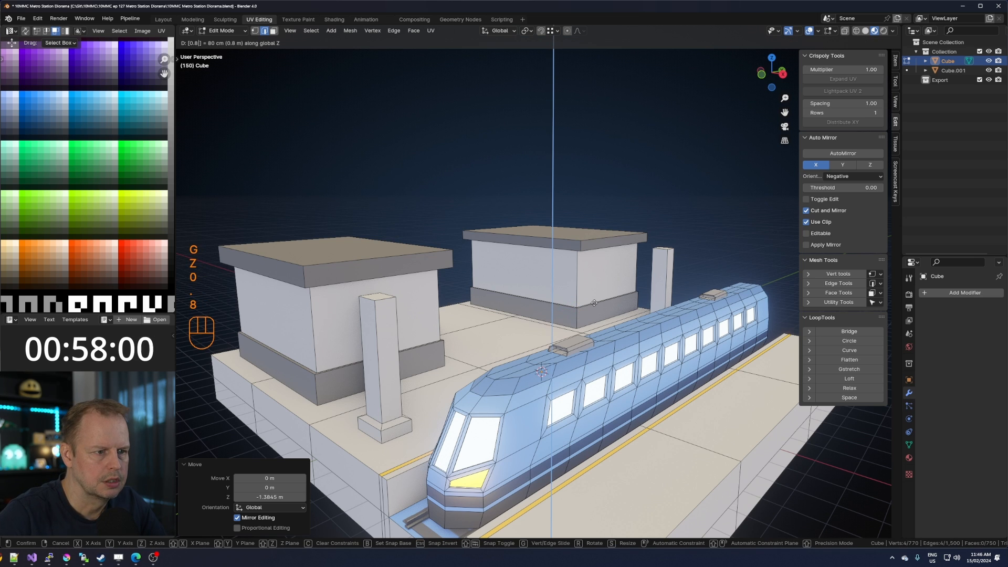
left_click(595, 303)
middle_click_drag(554, 262, 620, 268)
key("ctrl+z")
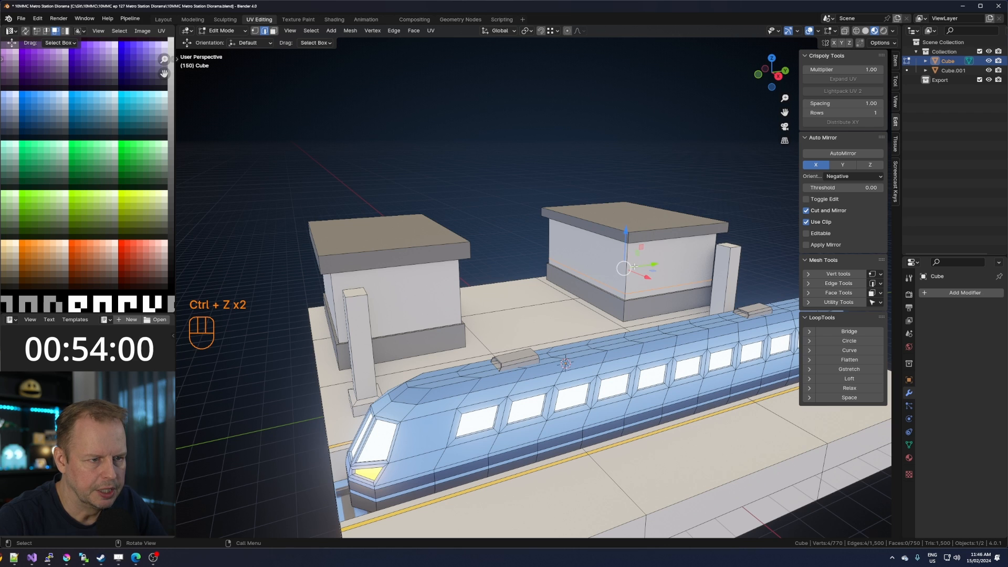
Cut another horizontal loop and two vertical loops into the rear building's walls, spreading the vertical pair about 1.41 along X.
key("ctrl+r")
left_click(635, 262)
key("ctrl+r")
scroll(583, 250, "up", 1)
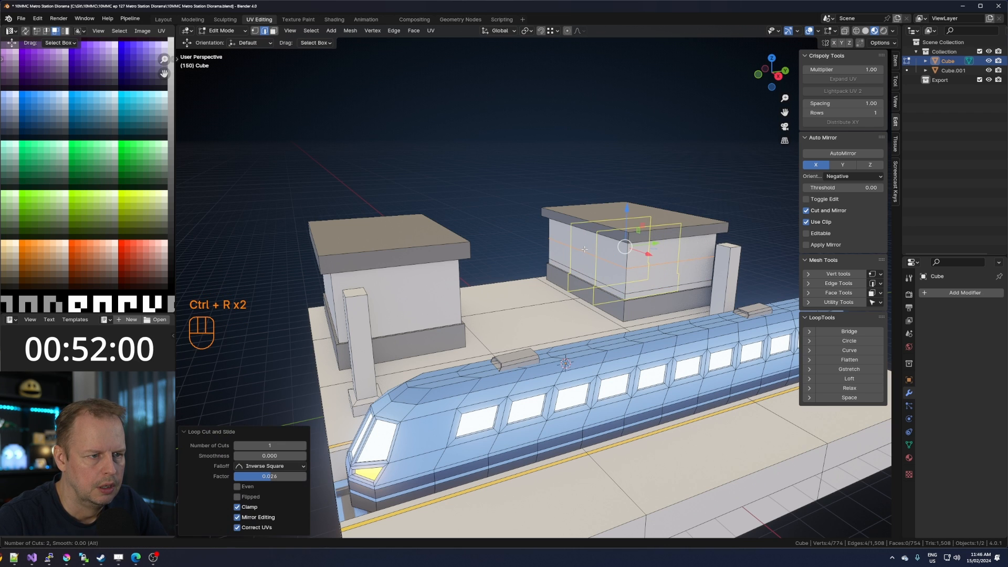
left_click(584, 249)
right_click(584, 249)
key("s")
key("y")
key("x")
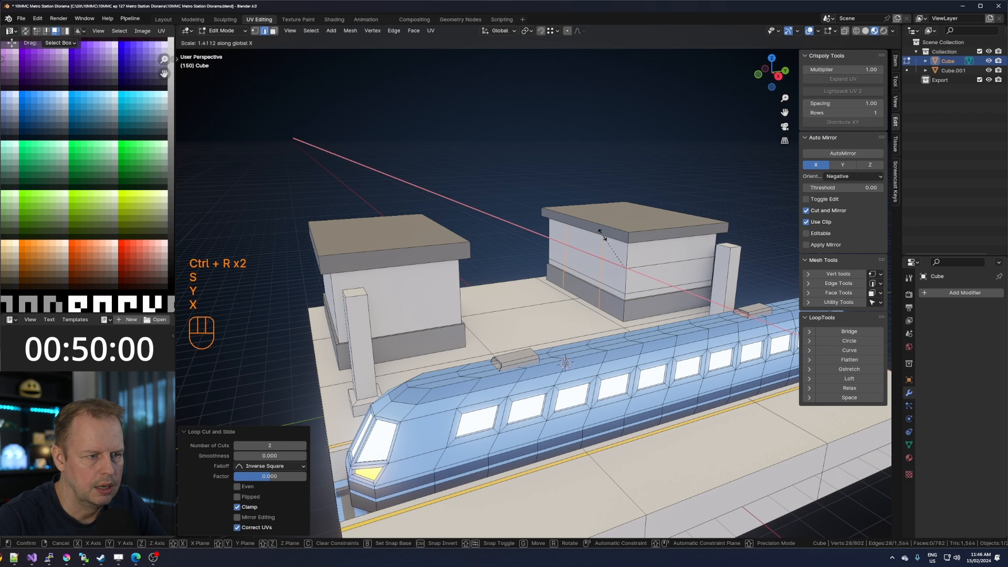
left_click(602, 235)
Extrude the rear building's central wall face about 0.7 m inward, then extrude again, scale to 1.491 and push about 0.8 m deeper.
key("3")
left_click(585, 263)
key("e")
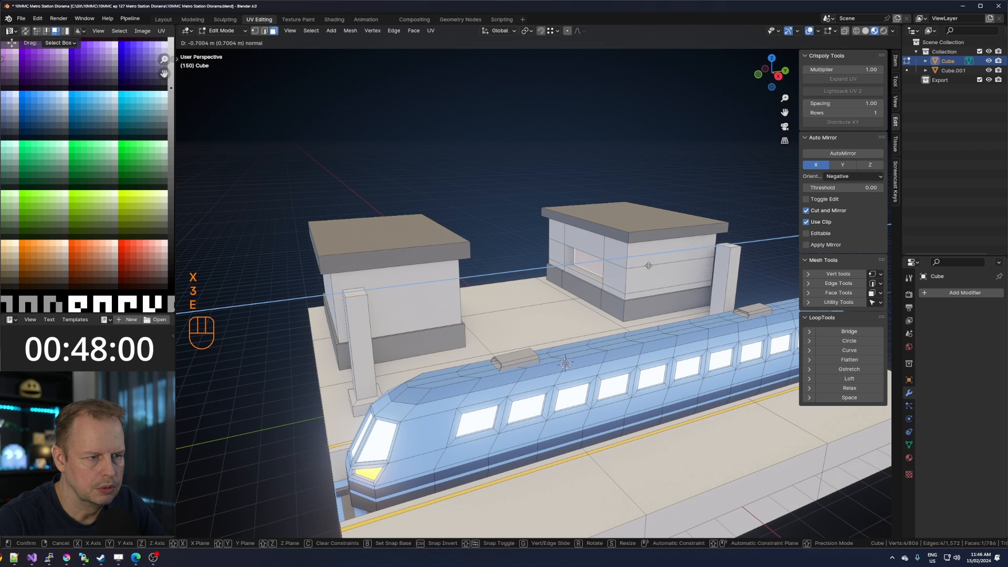
left_click(648, 266)
key("e")
right_click(648, 265)
key("s")
left_click(679, 268)
key("e")
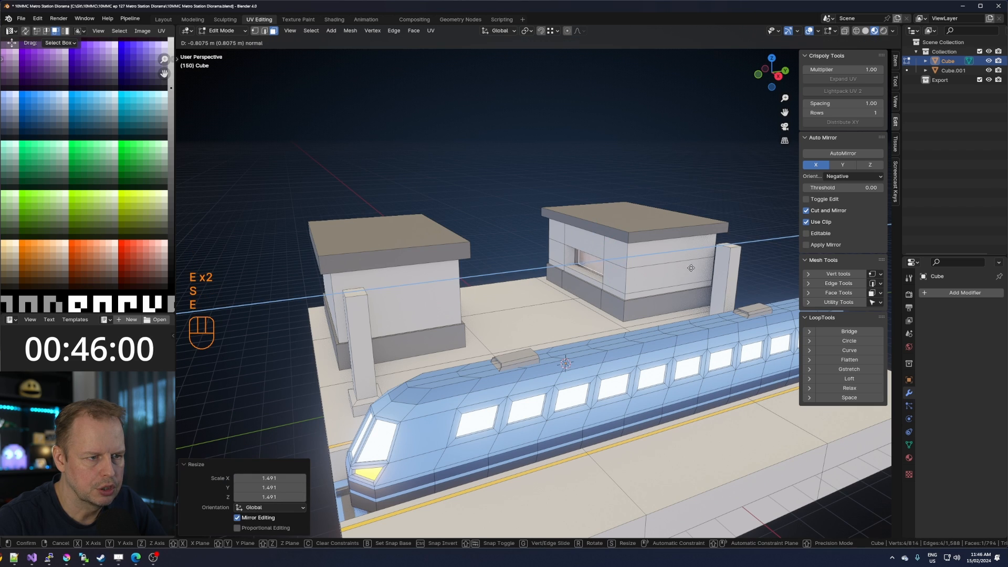
left_click(682, 265)
Expand the selection to the window's interior faces and recolour them with a bright swatch from the GLOW palette.
key("ctrl+KP_Add")
key("ctrl+KP_Add")
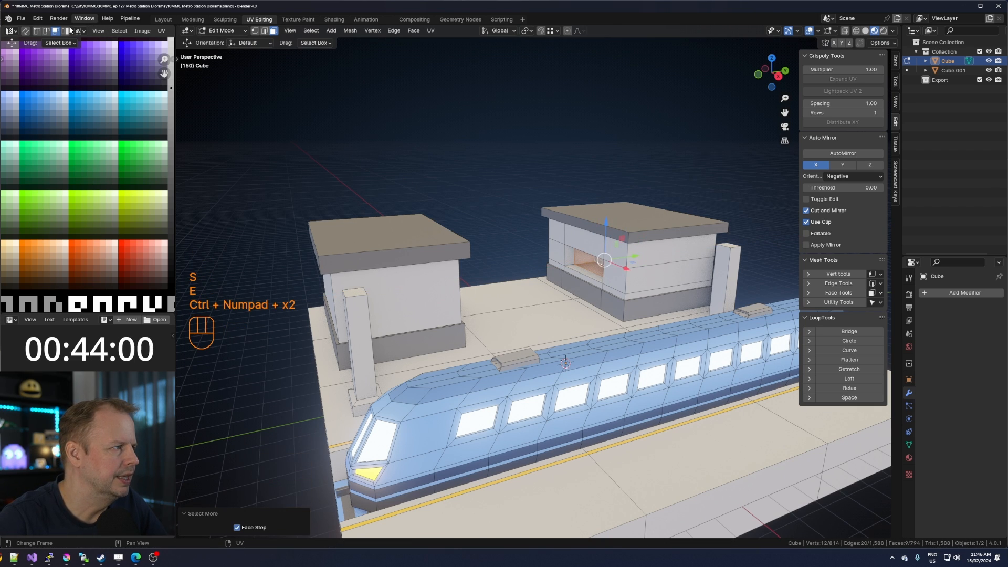
scroll(122, 127, "down", 4)
middle_click_drag(132, 105, 56, 188, "shift")
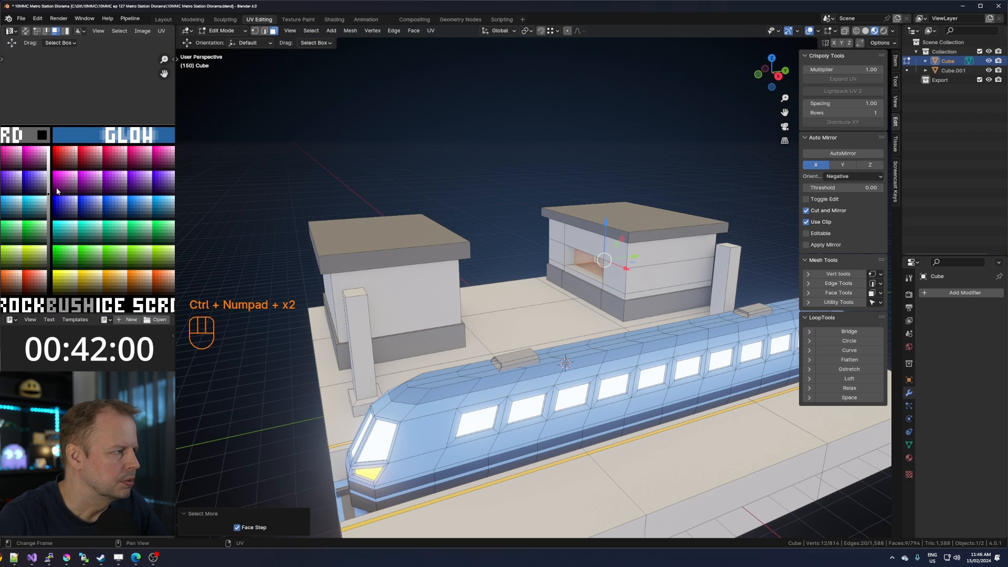
key("a")
key("g")
left_click(136, 203)
key("g")
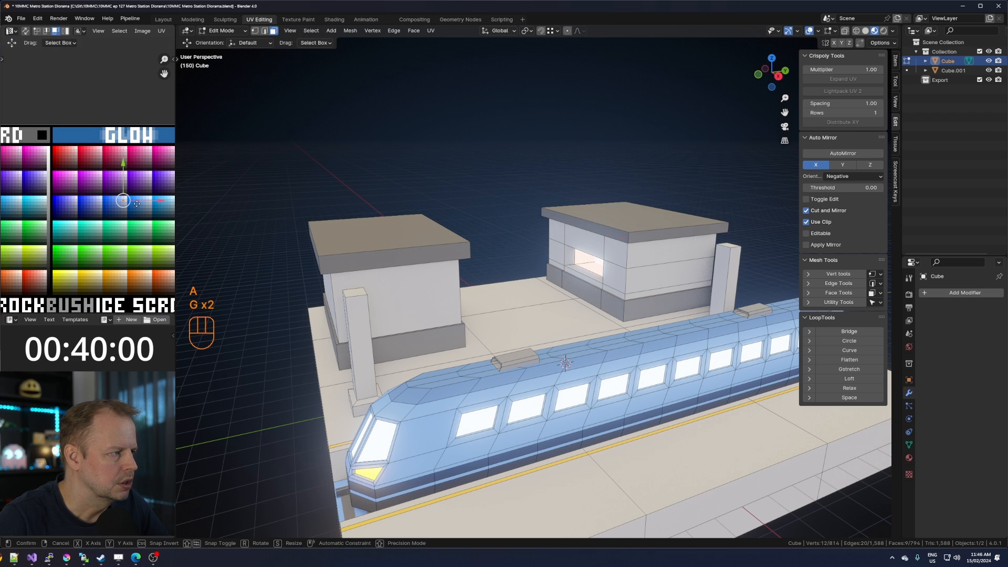
left_click(135, 206)
Duplicate the window opening's bottom face in place, scale it to 0.788 and stretch it about 1.19 along X.
key("Tab")
middle_click_drag(574, 232, 581, 267)
key("Tab")
scroll(585, 236, "up", 4)
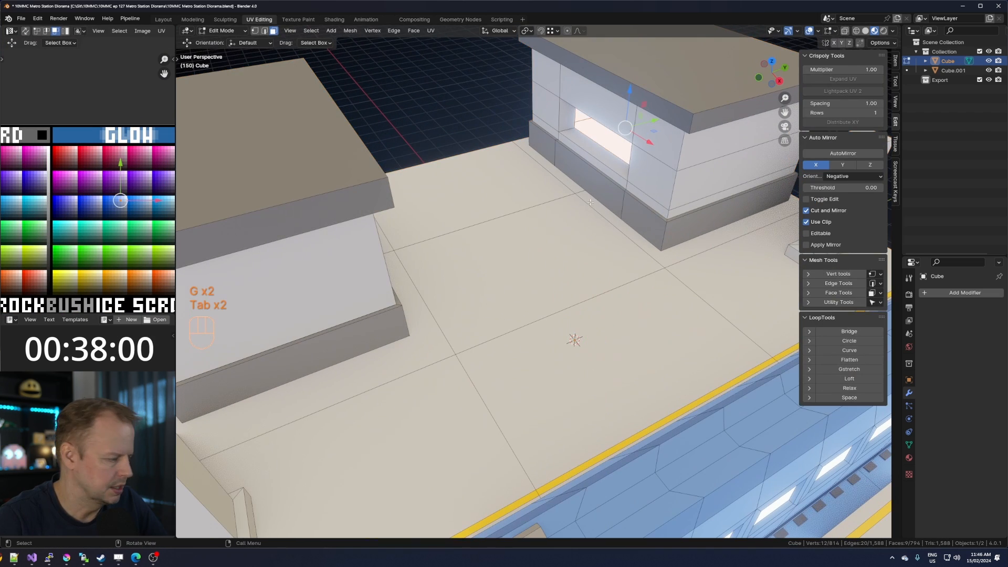
key("shift+d")
right_click(602, 152)
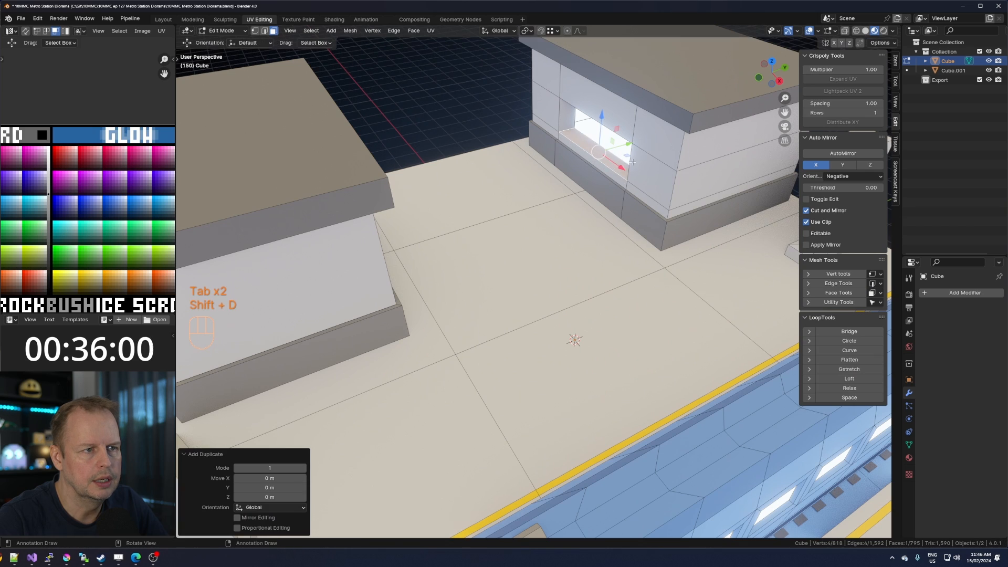
key("s")
left_click(601, 121)
key("s")
key("x")
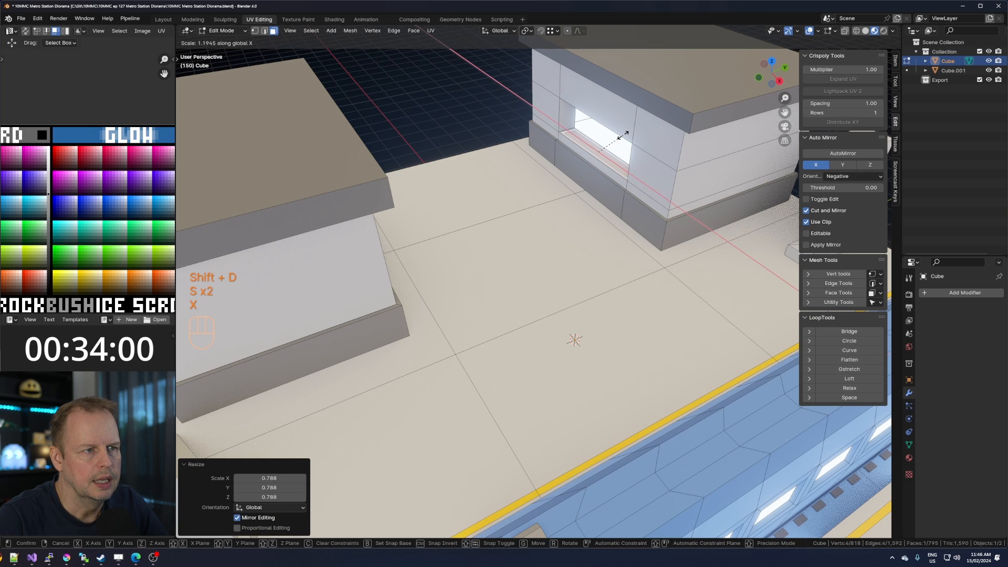
left_click(623, 138)
Position the duplicated face as a sill with a 0.0869 m downward move and extrude it about 0.12 m.
left_click_drag(628, 145, 595, 126)
key("e")
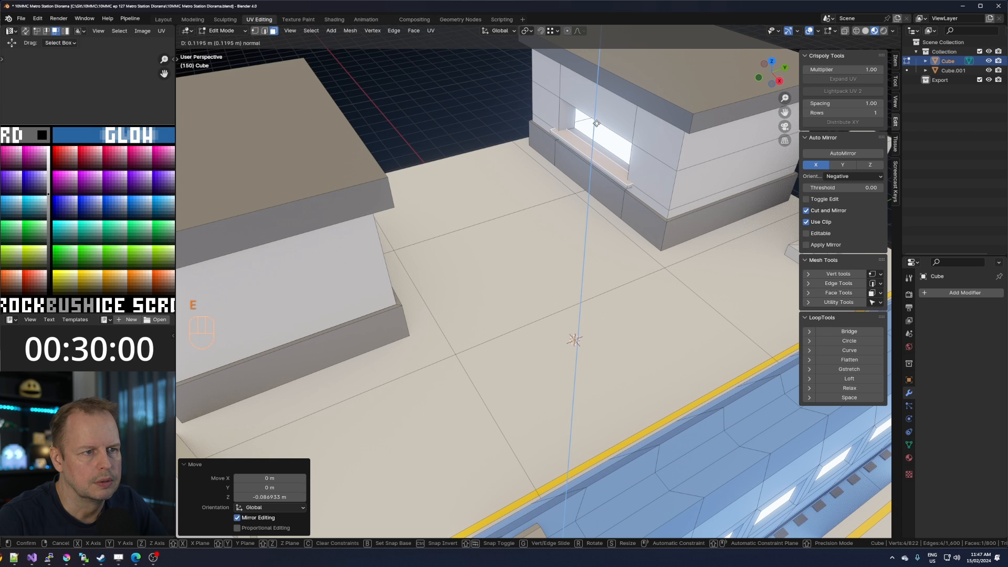
left_click(597, 123)
Select the whole window sill, nudge its position and recolour it grey on the palette.
key("l")
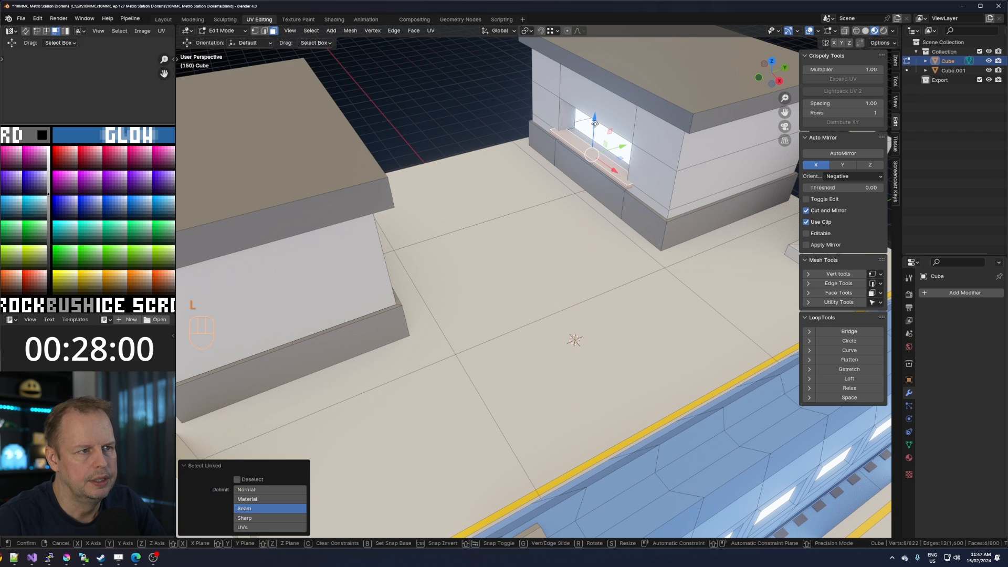
left_click_drag(595, 123, 618, 151)
key("a")
key("g")
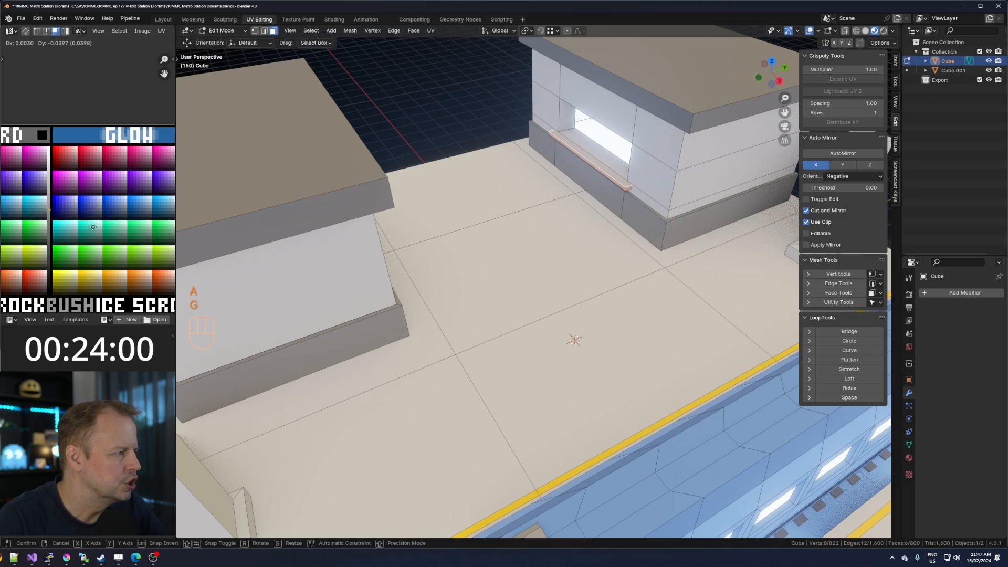
left_click(92, 232)
Duplicate the floor face between the buildings in place, scale it to 0.346 and narrow it to 0.681 along Y.
scroll(489, 241, "down", 3)
mouse_move(488, 241)
middle_mouse_down()
mouse_move(443, 223)
mouse_move(480, 234)
middle_mouse_up()
scroll(410, 320, "down", 2)
middle_click_drag(461, 278, 494, 268)
middle_click_drag(493, 268, 483, 299, "shift")
middle_click_drag(483, 299, 470, 296)
scroll(471, 296, "up", 3)
left_click(531, 367)
key("shift+d")
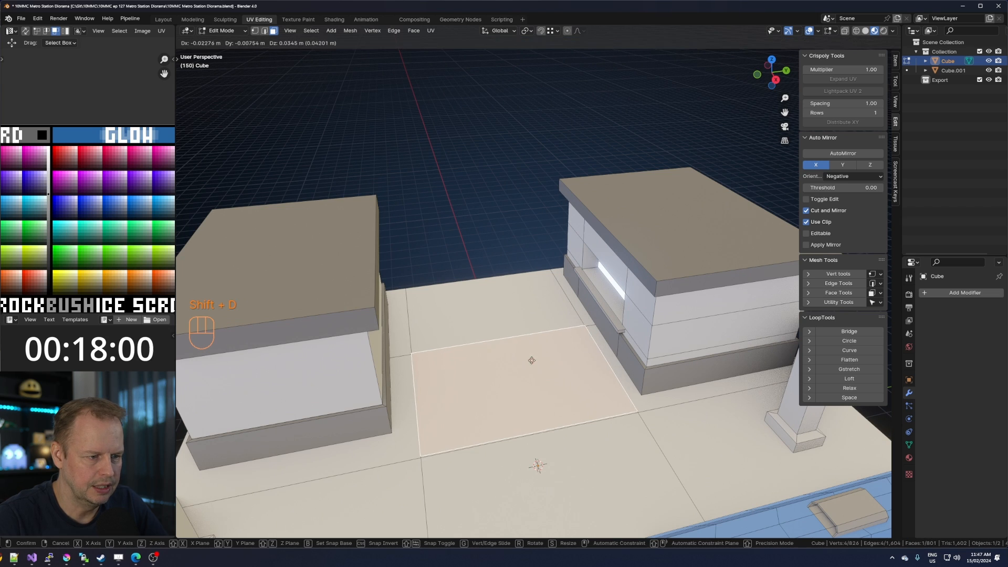
right_click(564, 372)
key("s")
left_click(541, 383)
key("s")
key("y")
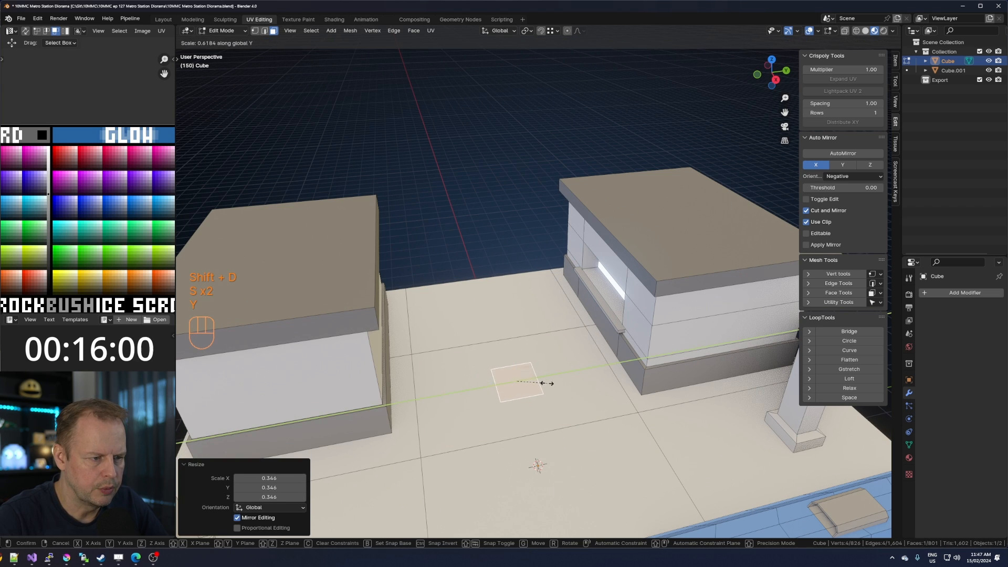
left_click(556, 383)
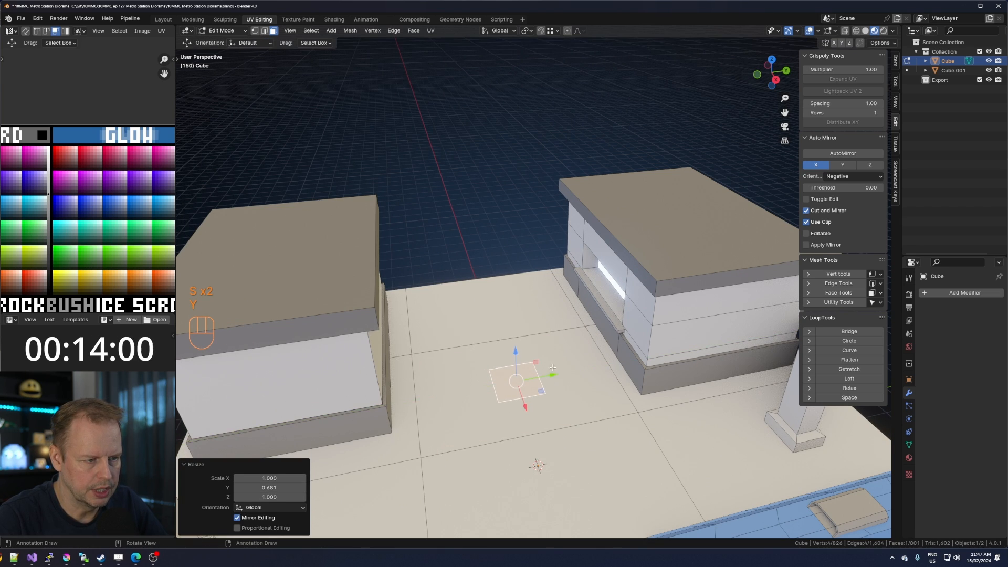
Extrude the duplicated floor face up about 0.09 m, add two loop cuts to it and spread them apart along Y.
middle_click_drag(555, 383, 556, 387)
key("e")
left_click(556, 389)
key("ctrl+r")
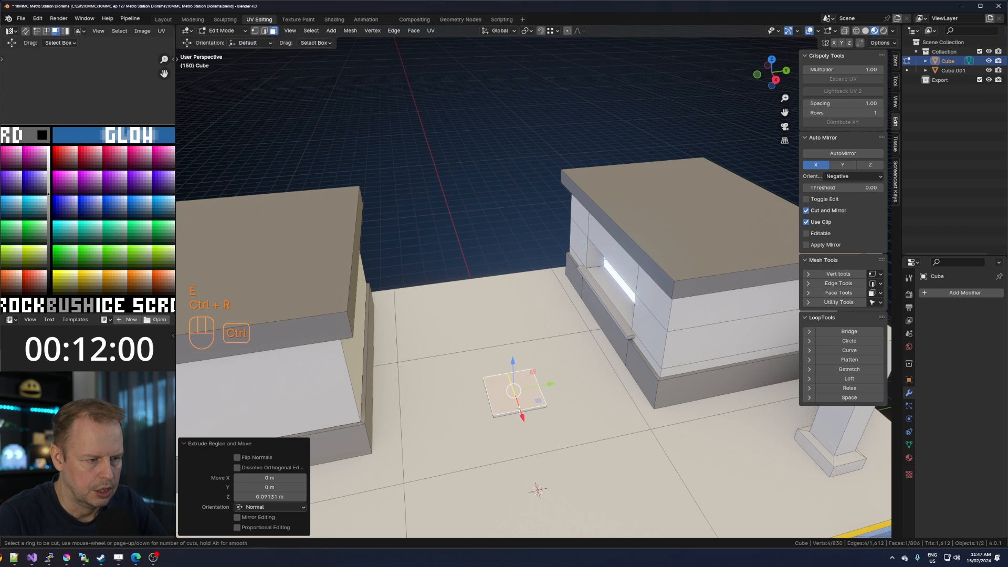
left_click(513, 391)
right_click(514, 391)
key("s")
key("y")
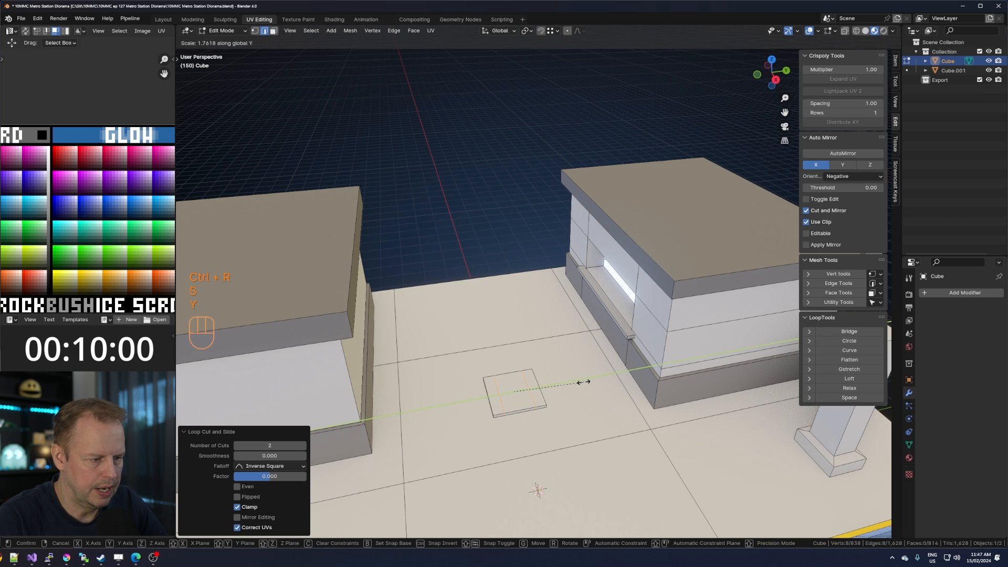
left_click(570, 383)
Extrude the two outer top strips of the new block upward to form a pair of parallel side walls.
key("3")
left_click(496, 394)
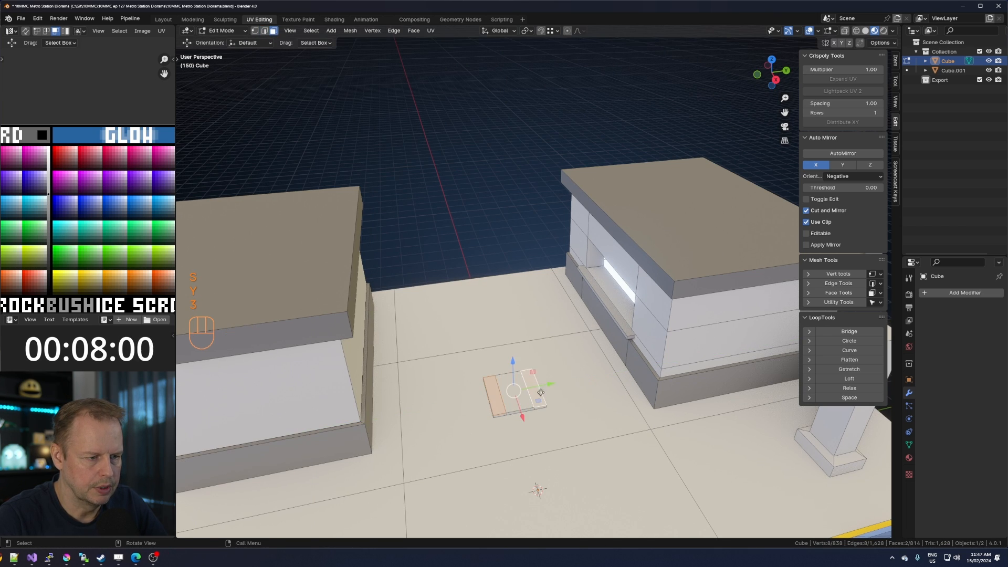
key("e")
left_click(543, 364)
Select the whole U-shaped block and recolour it grey on the palette.
left_click(519, 392)
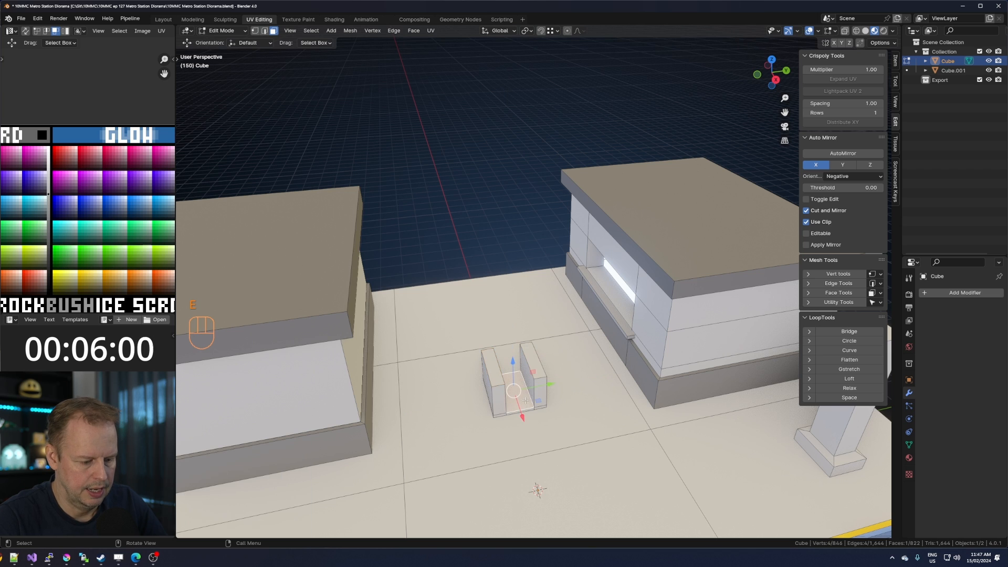
key("l")
key("a")
key("g")
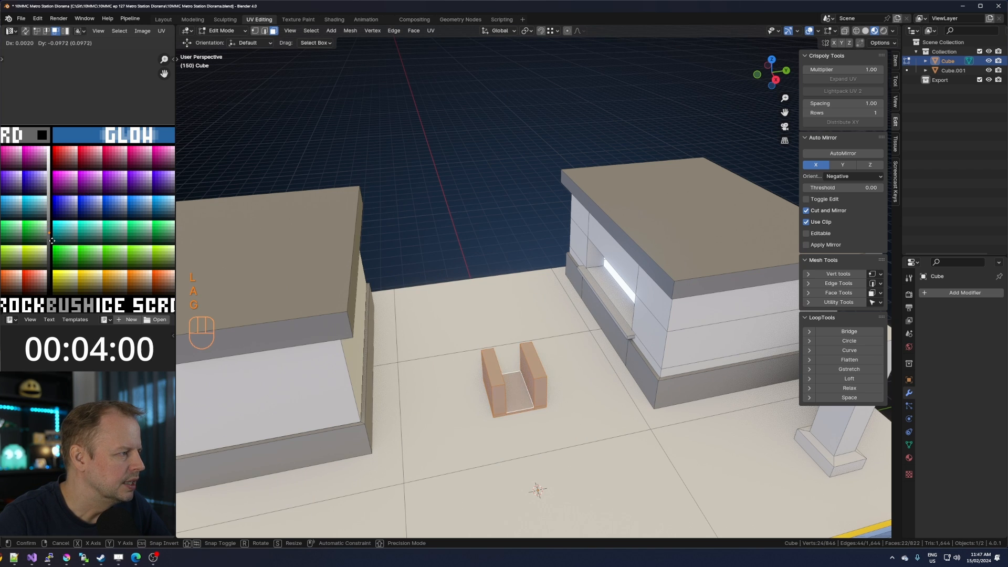
left_click(50, 233)
Lower the top faces of both side walls of the U-shaped block by about 0.63 m along Z.
left_click(512, 402)
left_click(526, 374)
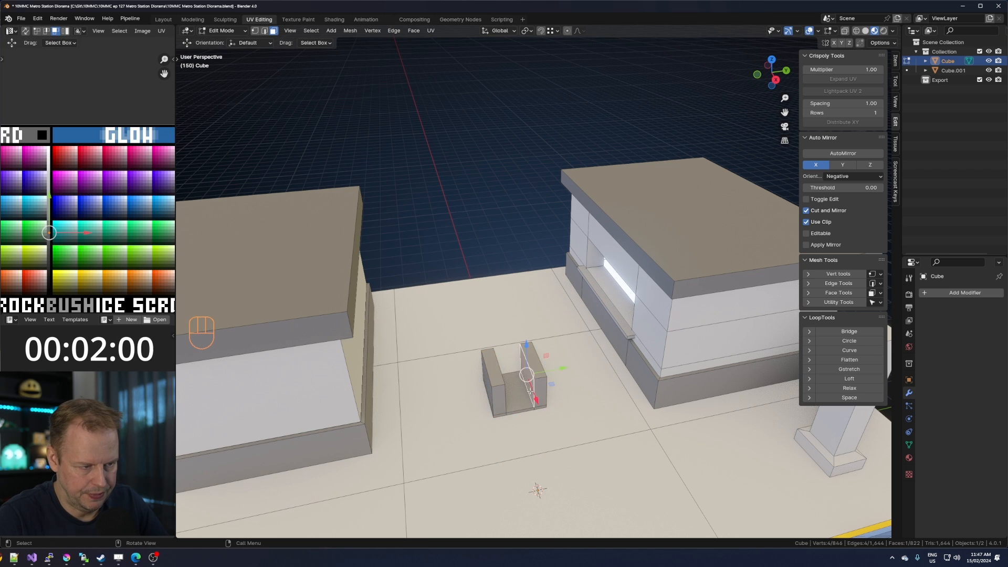
middle_click_drag(526, 375, 469, 411)
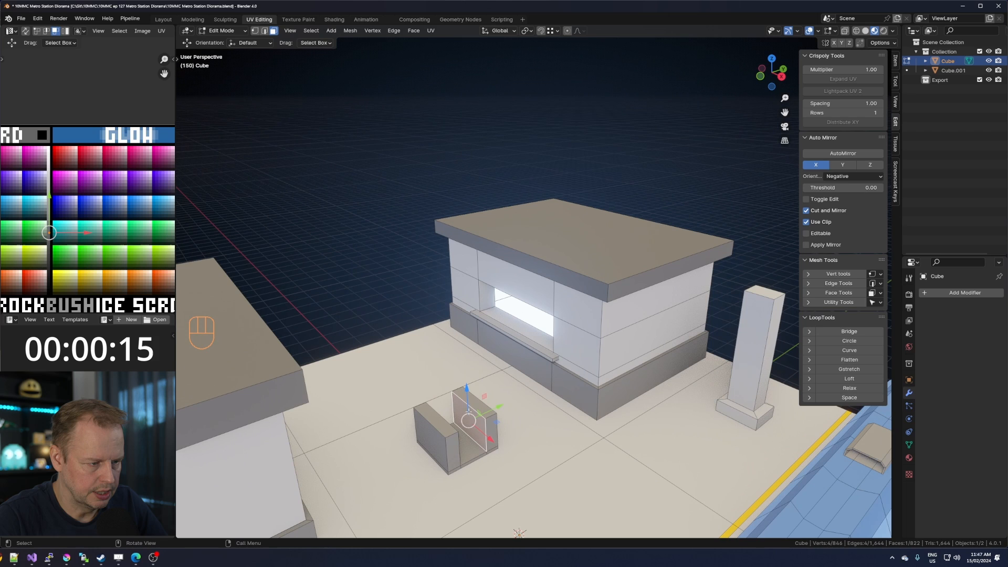
left_click(440, 427, "shift")
key("g")
key("z")
left_click(466, 392)
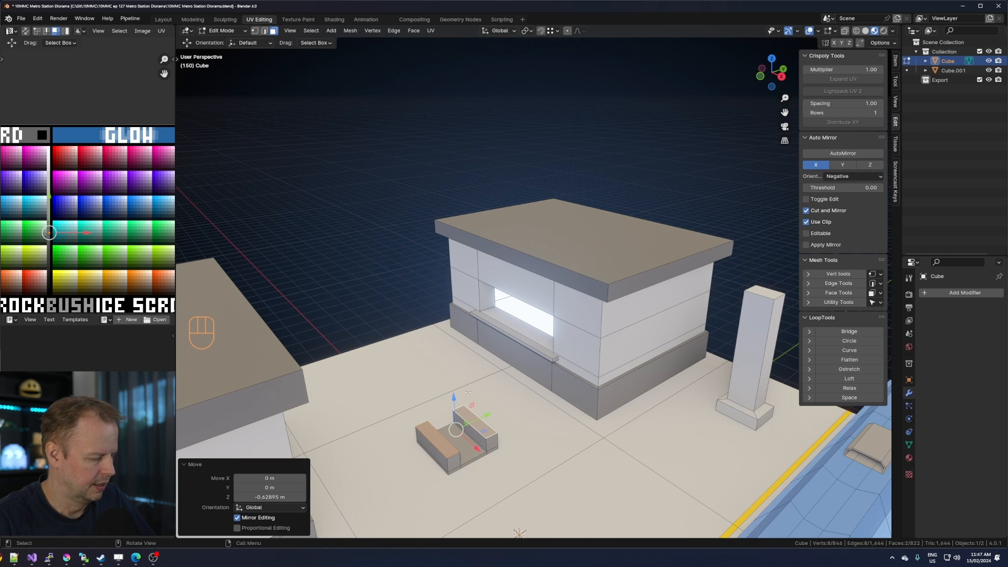
Recolour the blue track bed face beneath the front of the train dark grey on the palette.
scroll(525, 333, "down", 3)
middle_click_drag(533, 330, 597, 255)
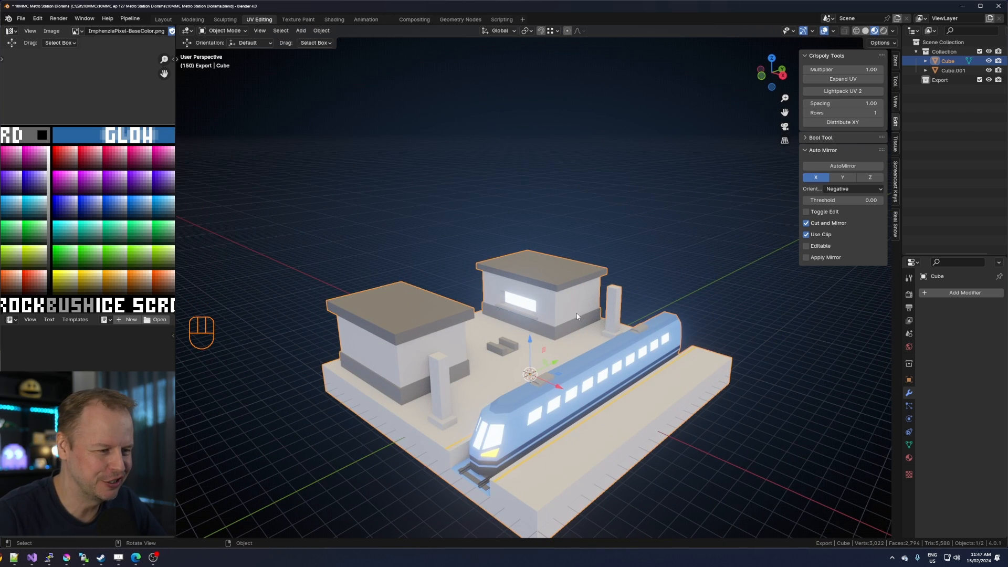
middle_click_drag(576, 316, 615, 362)
scroll(597, 370, "up", 3)
key("Tab")
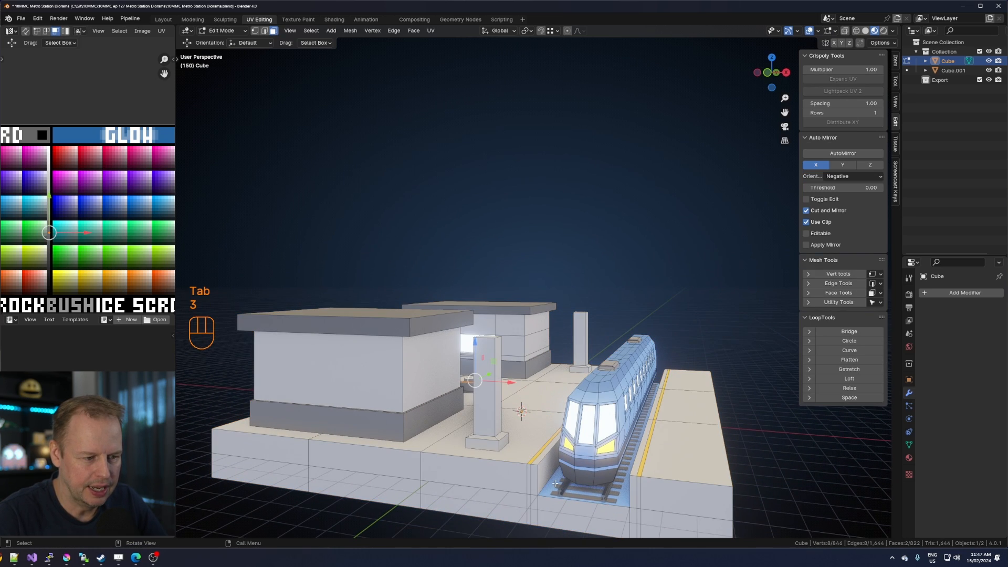
left_click(555, 483)
scroll(70, 211, "down", 1)
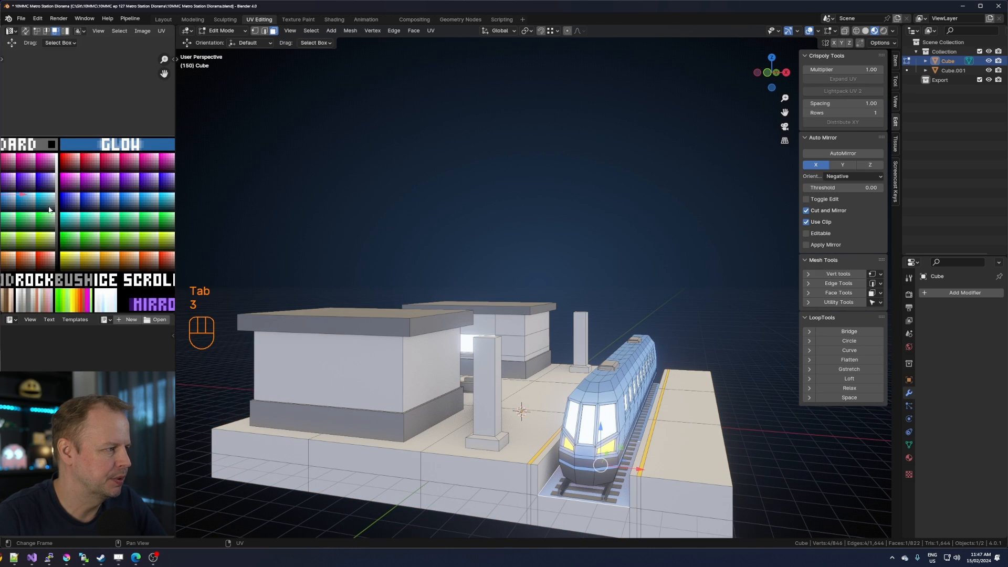
scroll(49, 210, "down", 1)
middle_click_drag(48, 209, 131, 200, "shift")
key("g")
left_click(160, 242)
scroll(160, 243, "up", 1)
scroll(119, 206, "up", 2)
key("g")
left_click(114, 228)
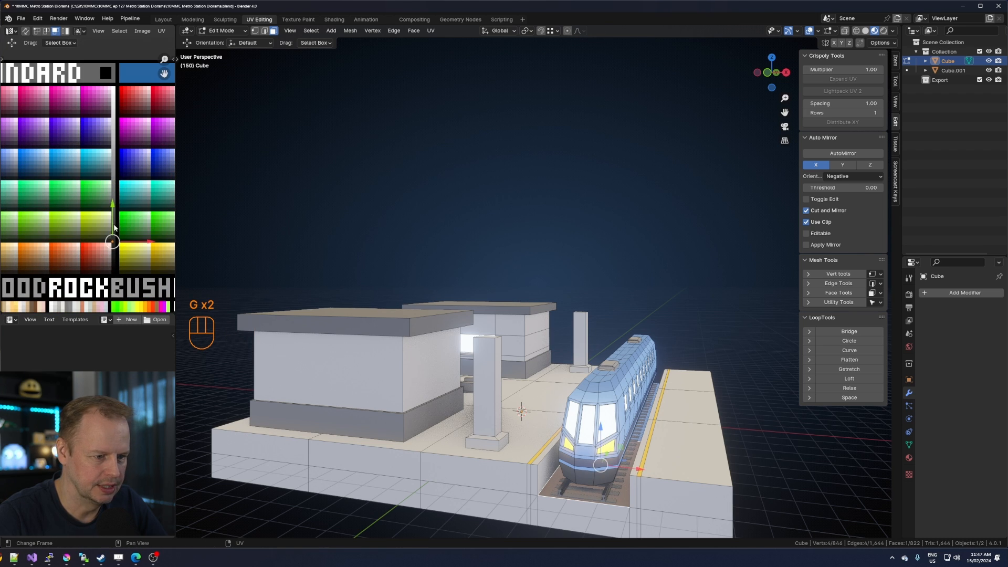
Move the blue UVs of the remaining track bed faces along the train to the dark grey swatch.
key("Tab")
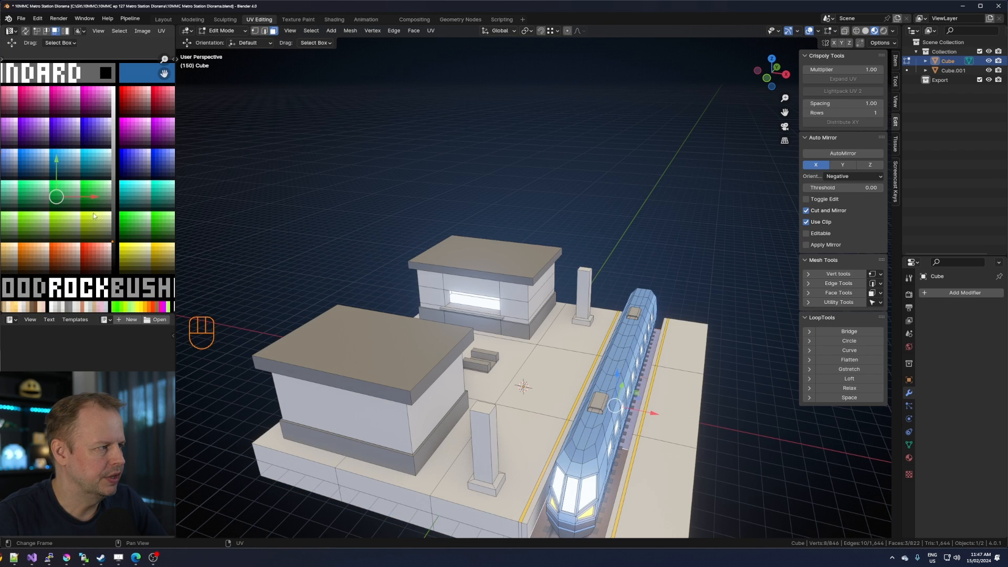
key("b")
left_click_drag(54, 140, 1, 162)
key("g")
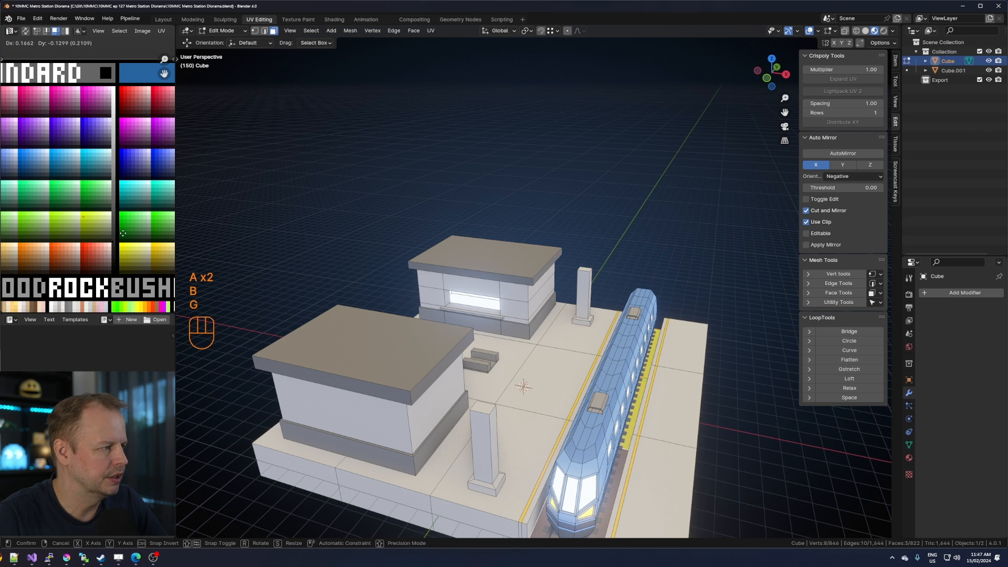
left_click(129, 247)
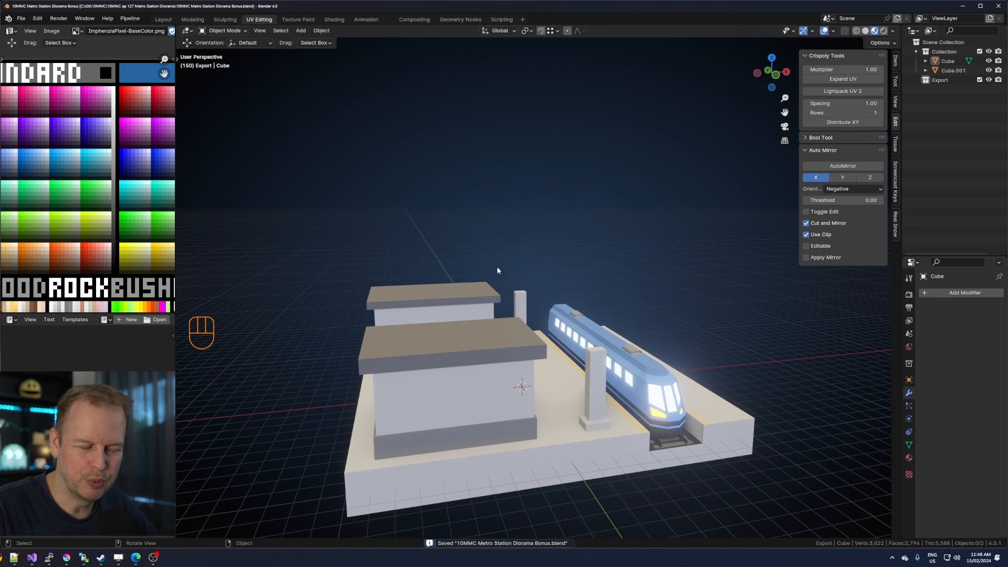
Examine the whole diorama from several angles and distances, including the buildings, the glowing window and the small grey block.
middle_click_drag(542, 284, 597, 254)
scroll(506, 273, "up", 3)
scroll(505, 283, "down", 2)
scroll(505, 289, "down", 5)
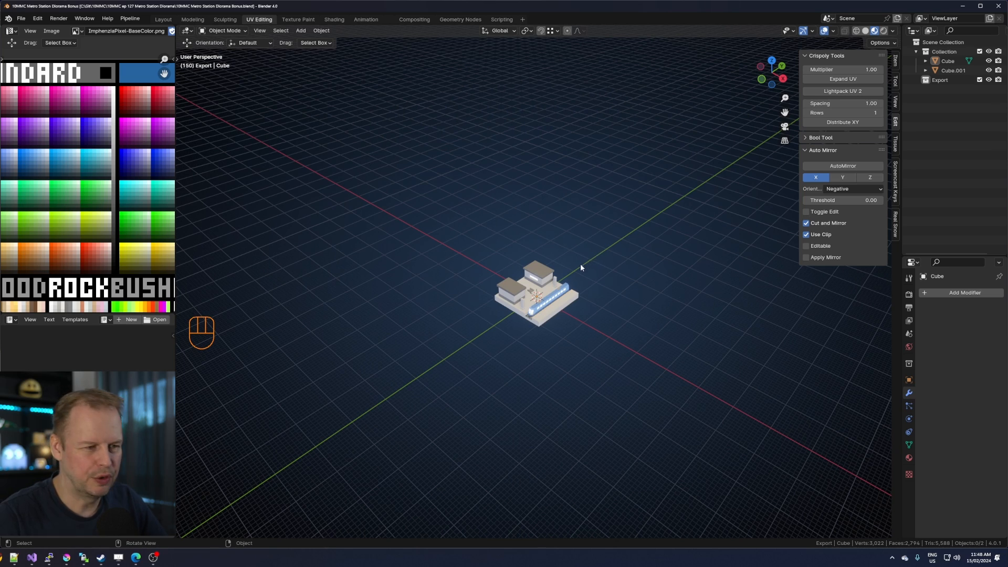
scroll(581, 265, "up", 6)
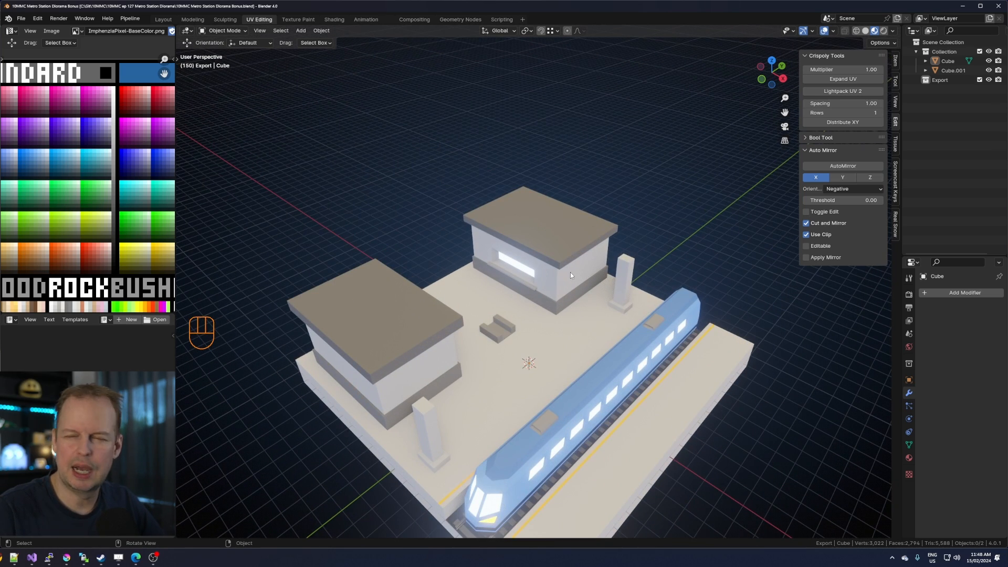
scroll(550, 288, "up", 3)
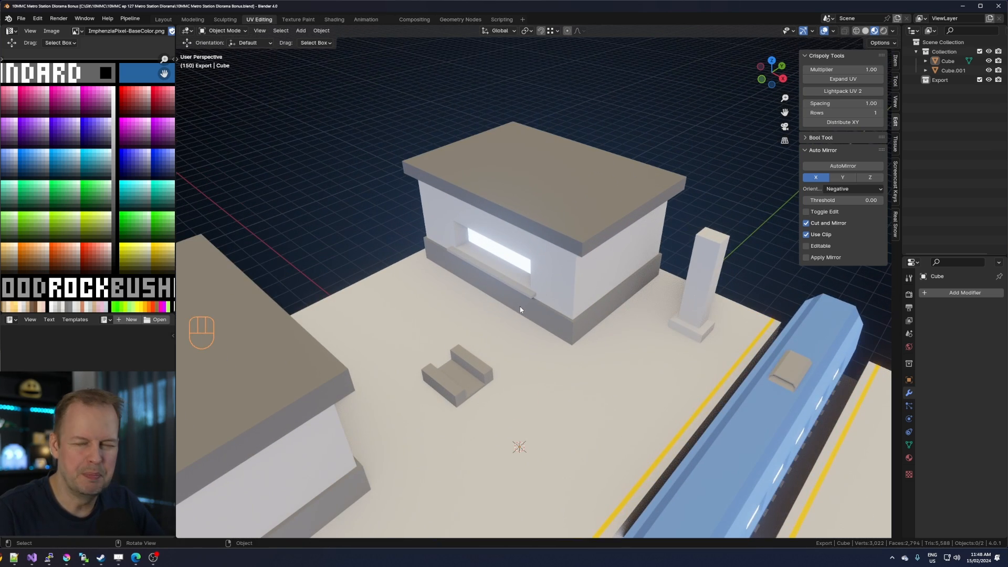
scroll(519, 307, "down", 2)
scroll(521, 317, "down", 2)
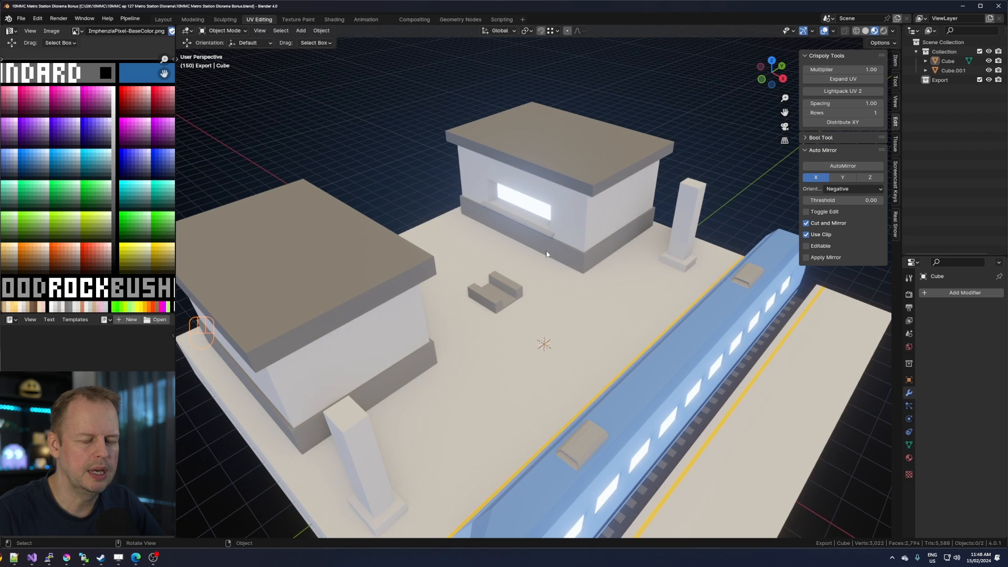
scroll(532, 294, "up", 1)
middle_click_drag(610, 275, 583, 280)
scroll(458, 306, "up", 1)
Select the top faces of the grey block's two side walls in Edit Mode and frame the view on them.
key("Tab")
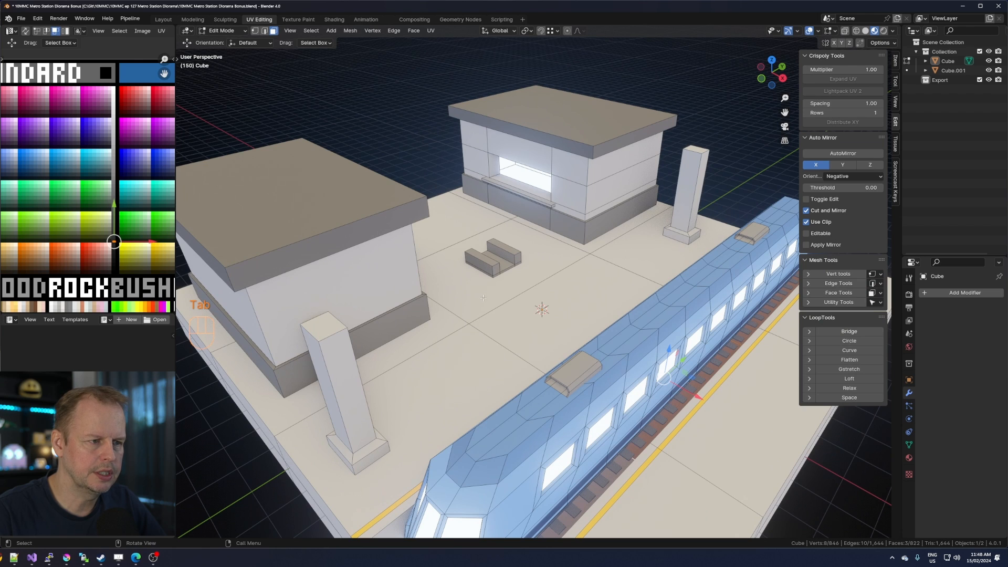
left_click(493, 262)
scroll(493, 262, "up", 2)
middle_click_drag(455, 259, 478, 364, "shift")
scroll(478, 365, "up", 2)
left_click(519, 342, "shift")
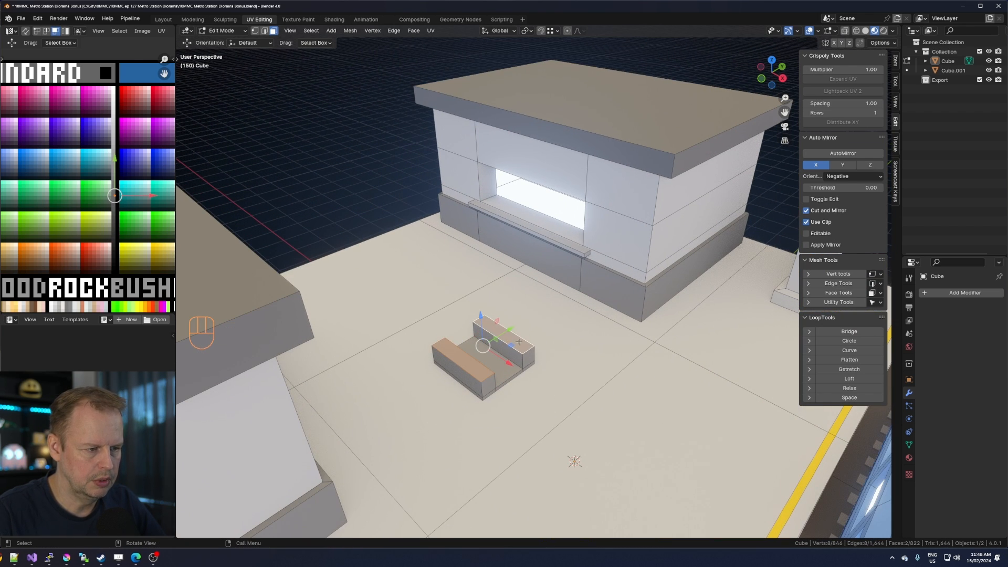
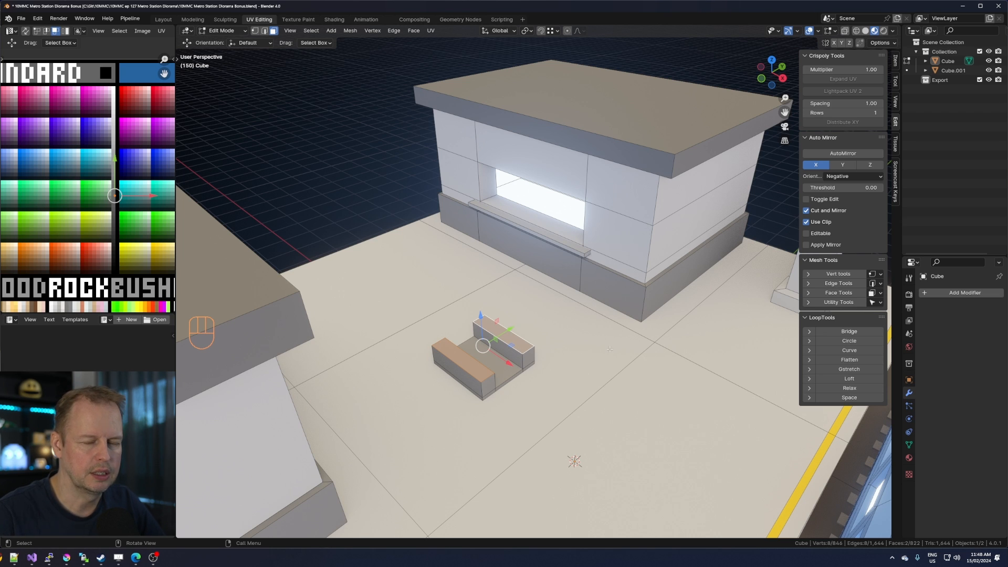
middle_click_drag(517, 360, 524, 283)
key("KP_Decimal")
scroll(590, 384, "down", 5)
scroll(525, 269, "up", 3)
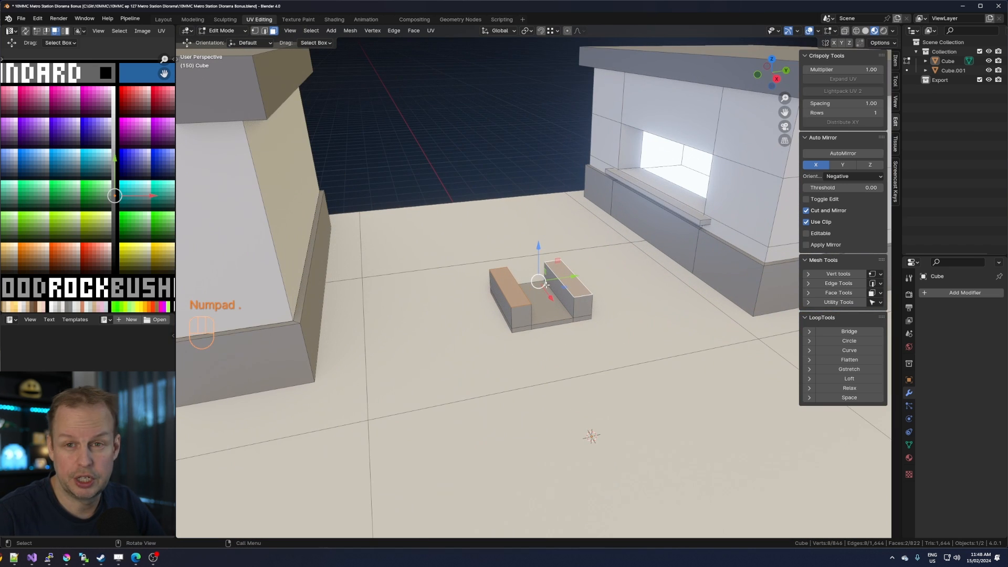
middle_click_drag(548, 254, 509, 262)
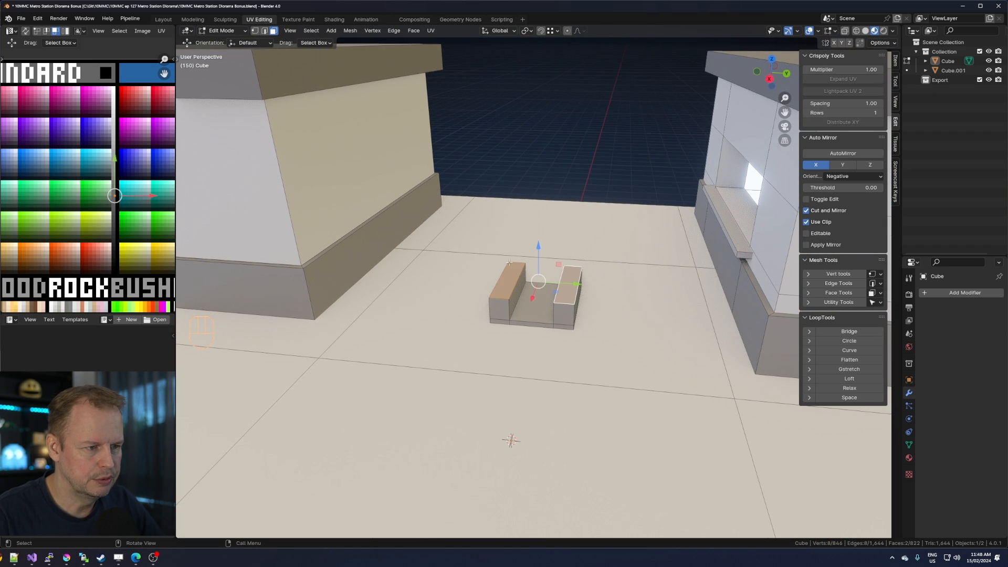
Reselect only the two side wall tops of the grey block and lower them slightly along Z.
middle_click_drag(573, 329, 502, 291)
key("a")
left_click(518, 295)
left_click(505, 280)
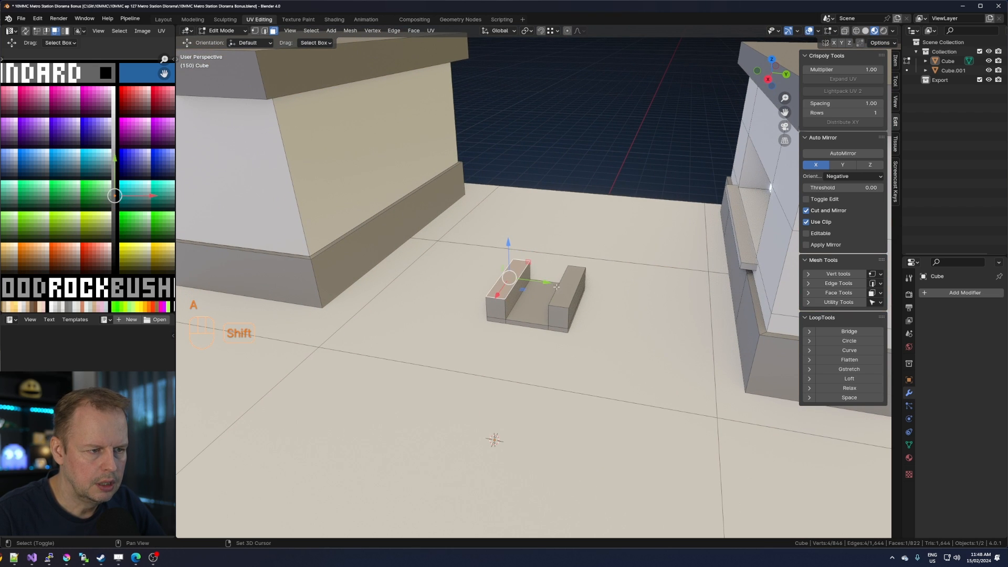
left_click(533, 301, "shift")
left_click(569, 285)
left_click(502, 282, "shift")
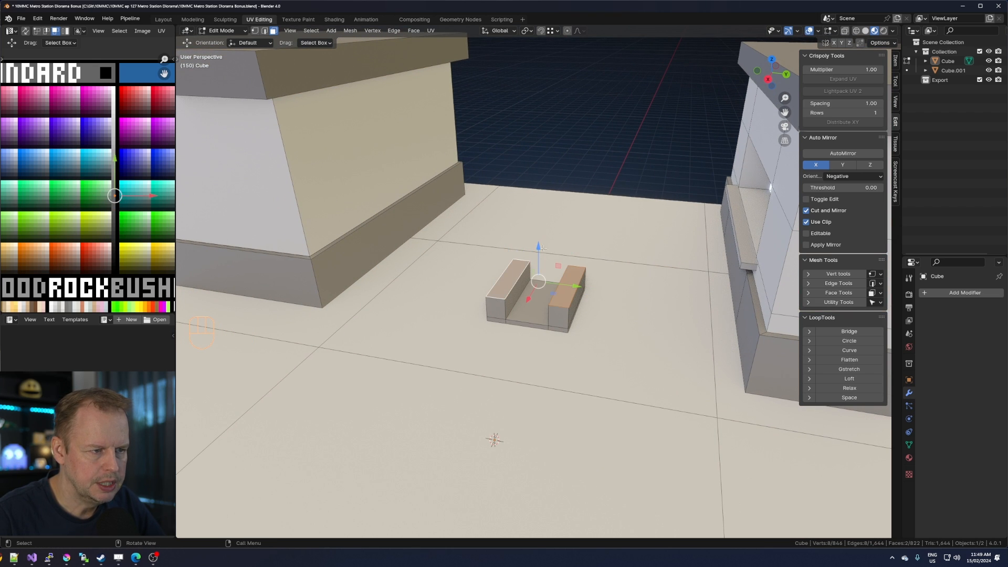
left_click_drag(540, 249, 540, 255)
Extrude the two wall tops up about 0.31 m and shrink them to about 0.38 along X.
key("e")
left_click(601, 287)
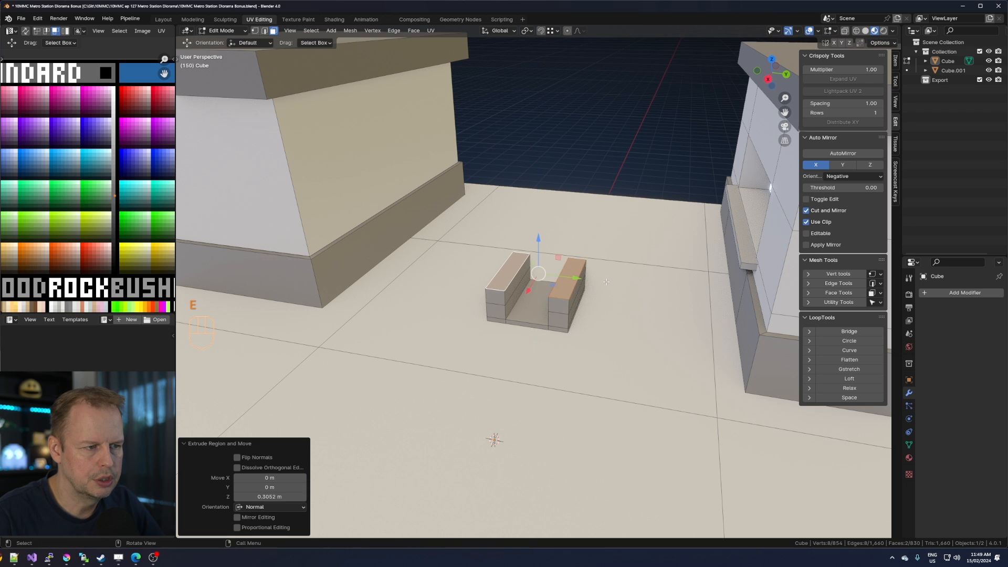
key("s")
key("x")
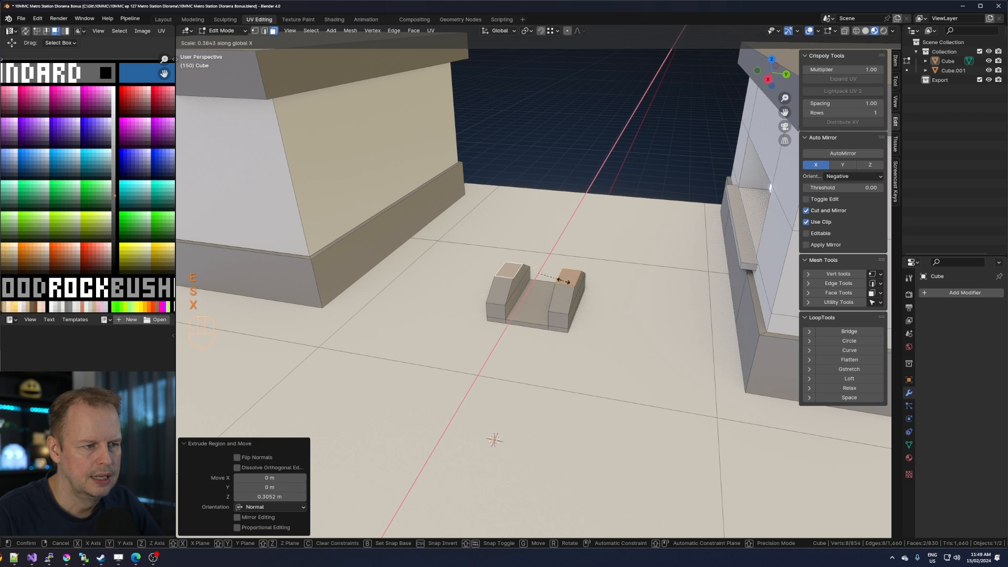
left_click(563, 281)
Extrude the narrowed tops up about 0.38 m and again by about 0.2 m, and taper the upper ends along X.
key("e")
left_click(607, 254)
key("e")
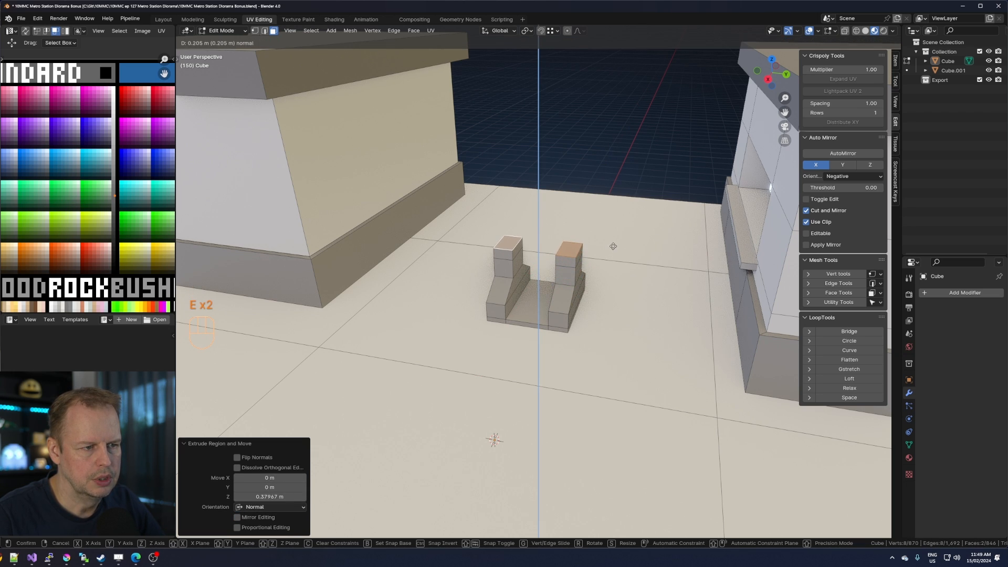
left_click(613, 246)
key("s")
key("x")
left_click(588, 261)
middle_click_drag(493, 242, 560, 261)
scroll(560, 261, "up", 4)
key("3")
left_click(508, 278)
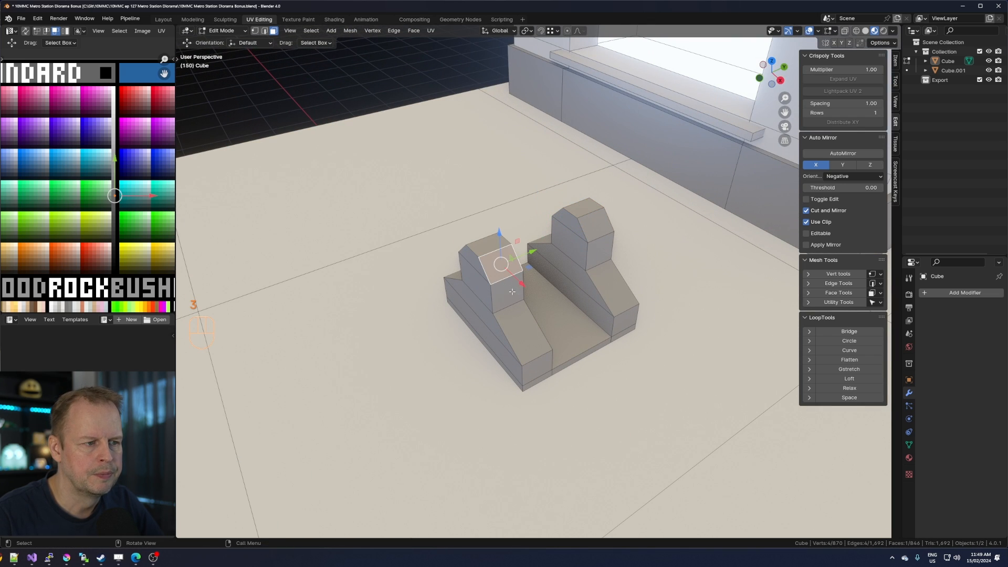
key("ctrl+r")
left_click(506, 292)
right_click(509, 293)
key("ctrl+z")
Add a horizontal loop cut around the upright section of both columns, just below their tapered tops.
key("ctrl+r")
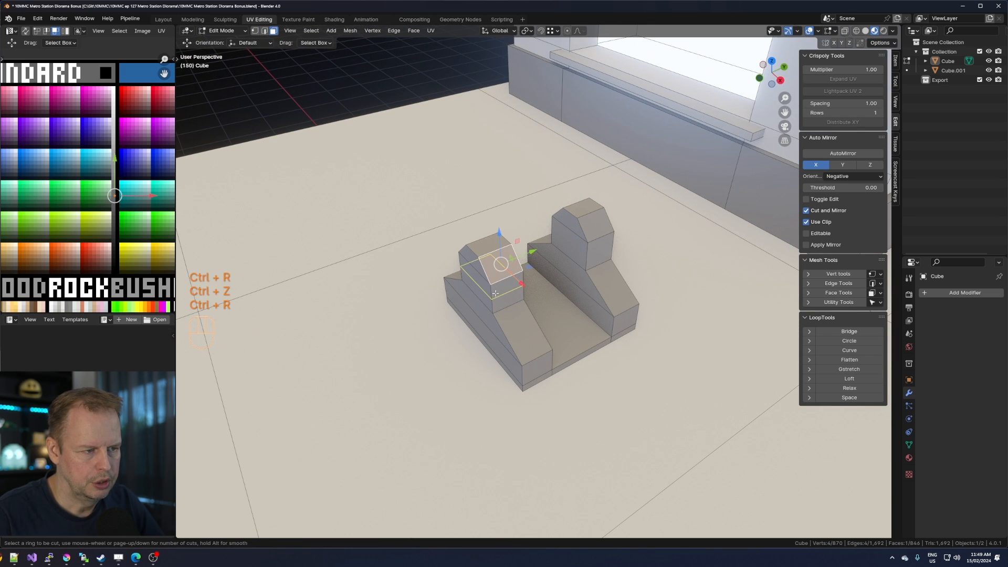
left_click(499, 279)
right_click(498, 278)
key("ctrl+r")
Select the sloped front face and the narrow face directly below it on the column farther from the glowing window.
key("3")
left_click(596, 225)
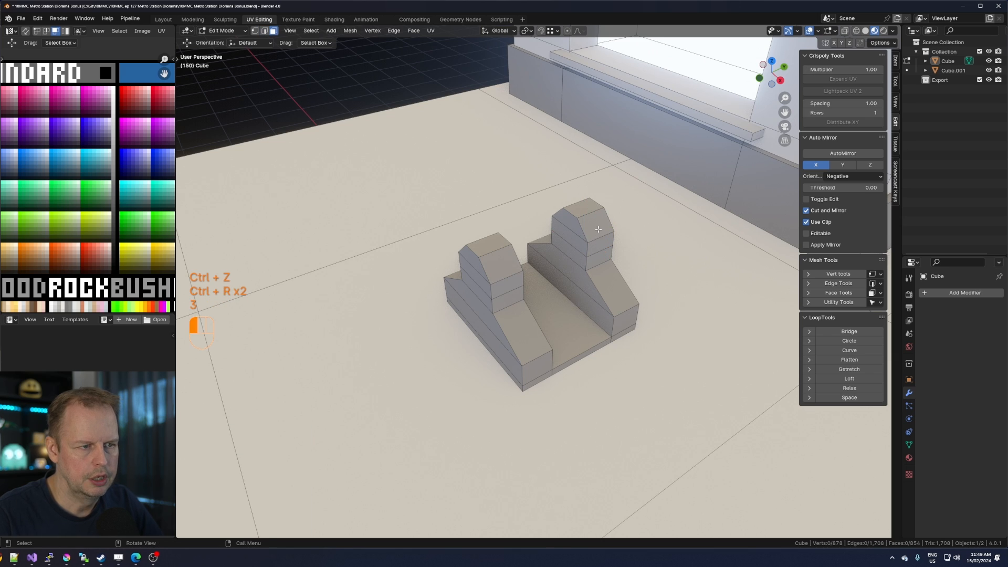
left_click(599, 246, "shift")
left_click(513, 285, "shift")
left_click(505, 269, "shift")
middle_click_drag(529, 278, 508, 281)
left_click(496, 258)
left_click(505, 282, "shift")
type("i")
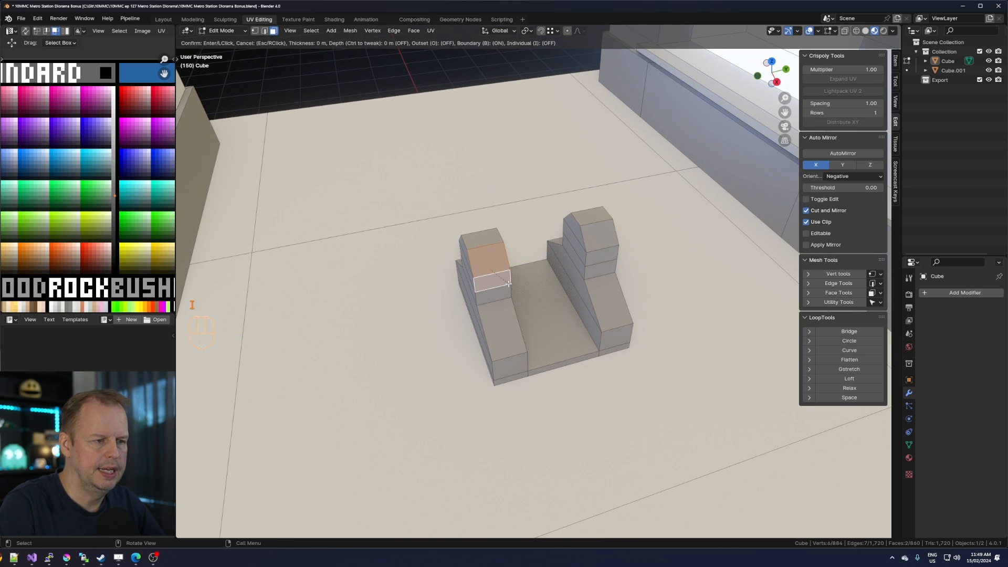
type("0.2")
key("BackSpace")
type("1")
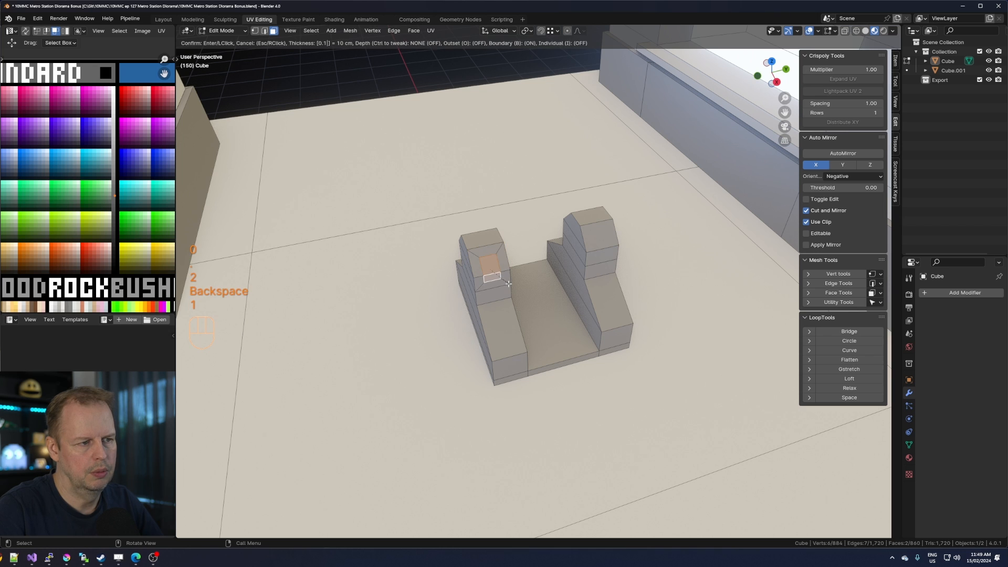
key("BackSpace")
key("Escape")
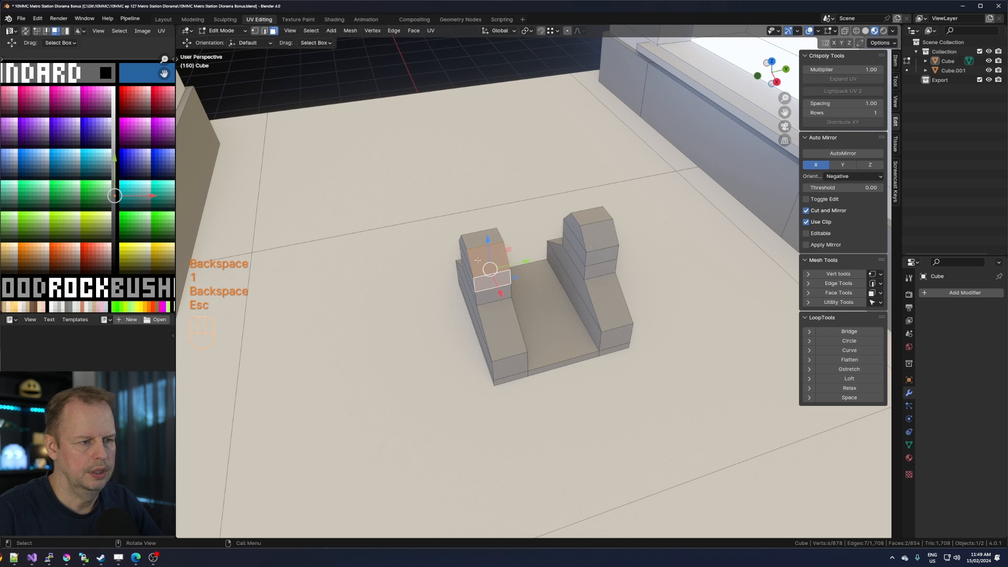
Inset the sloped front and back faces of both column heads about 0.045 m and recess them about 0.06 m along their normals.
left_click(495, 260)
left_click(596, 234, "shift")
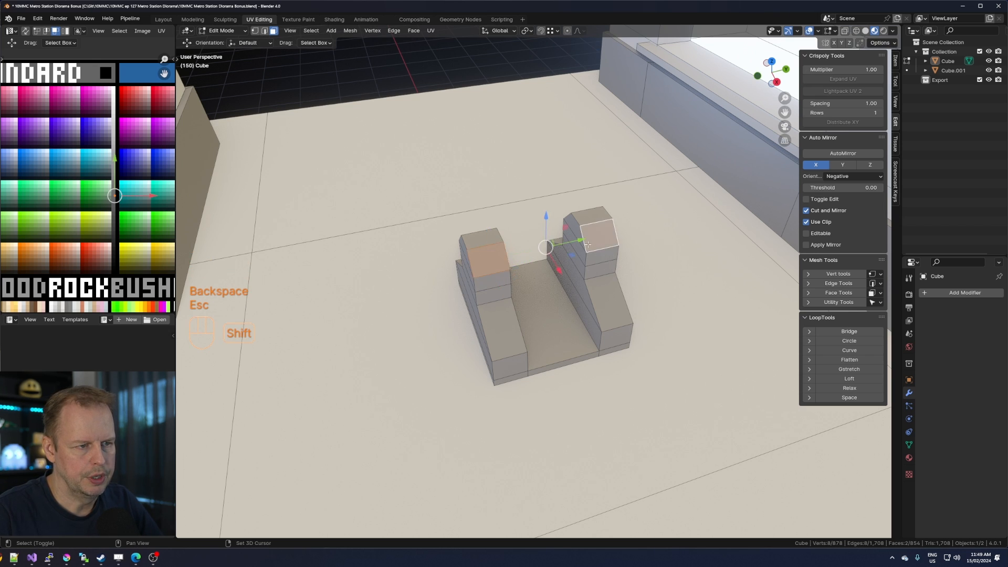
middle_click_drag(516, 233, 523, 253)
left_click(494, 217, "shift")
left_click(553, 270, "shift")
key("i")
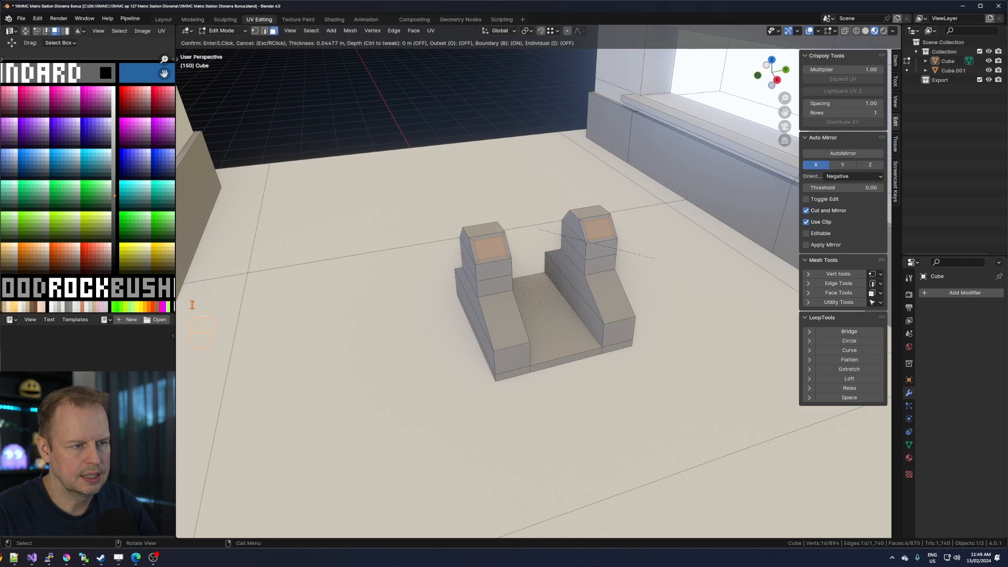
left_click(653, 258)
key("alt+e")
left_click(653, 259)
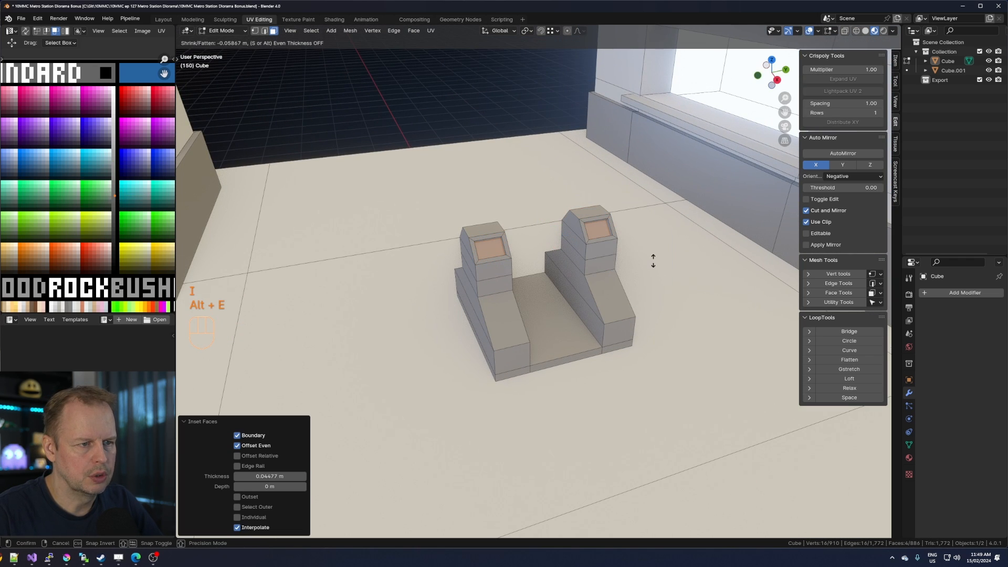
left_click(653, 261)
Move the recessed faces' UVs onto the bright white-blue swatches of the GLOW palette to make glowing screens.
key("a")
key("g")
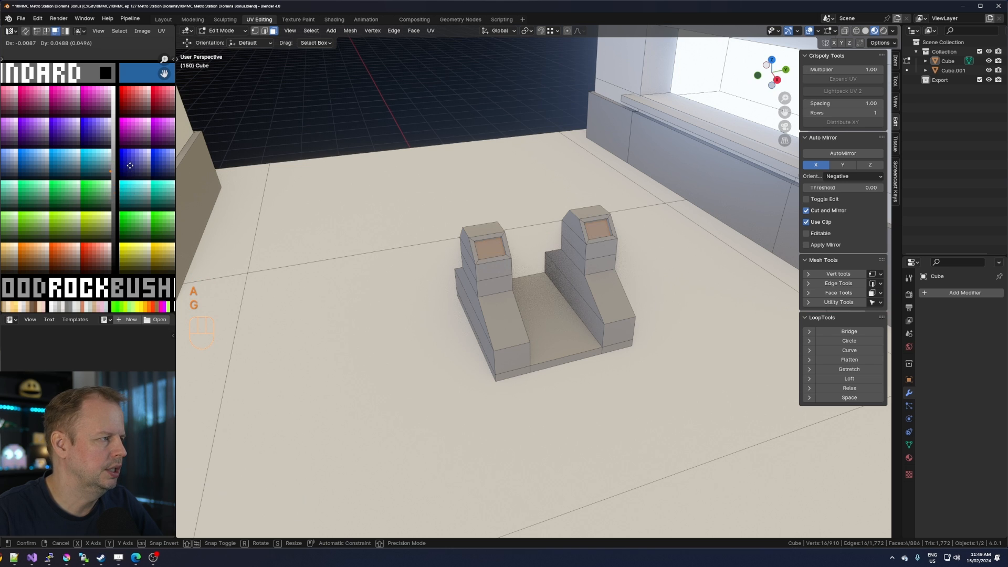
left_click(138, 148)
scroll(135, 167, "up", 1)
scroll(136, 169, "down", 2)
scroll(160, 147, "up", 1)
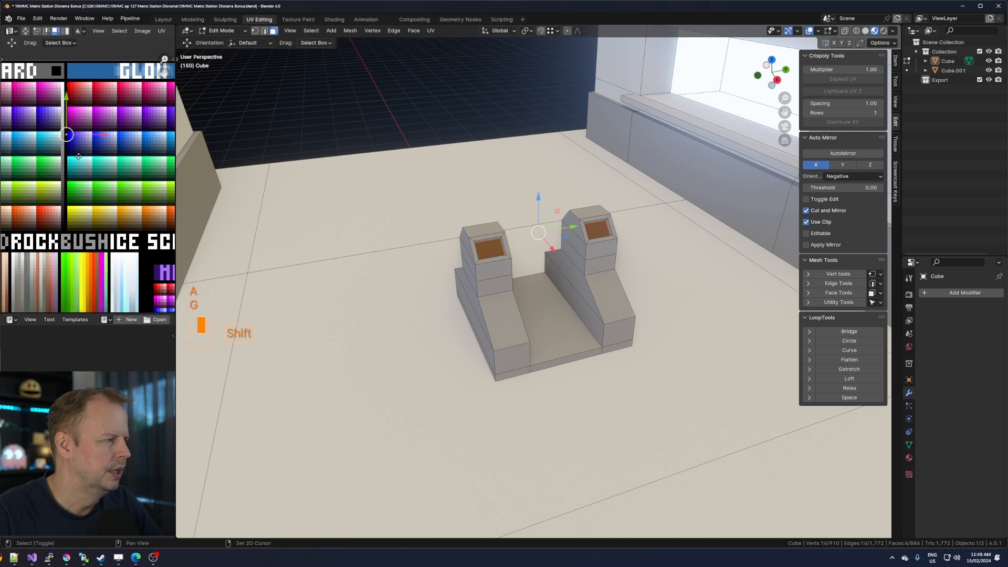
key("g")
left_click(166, 143)
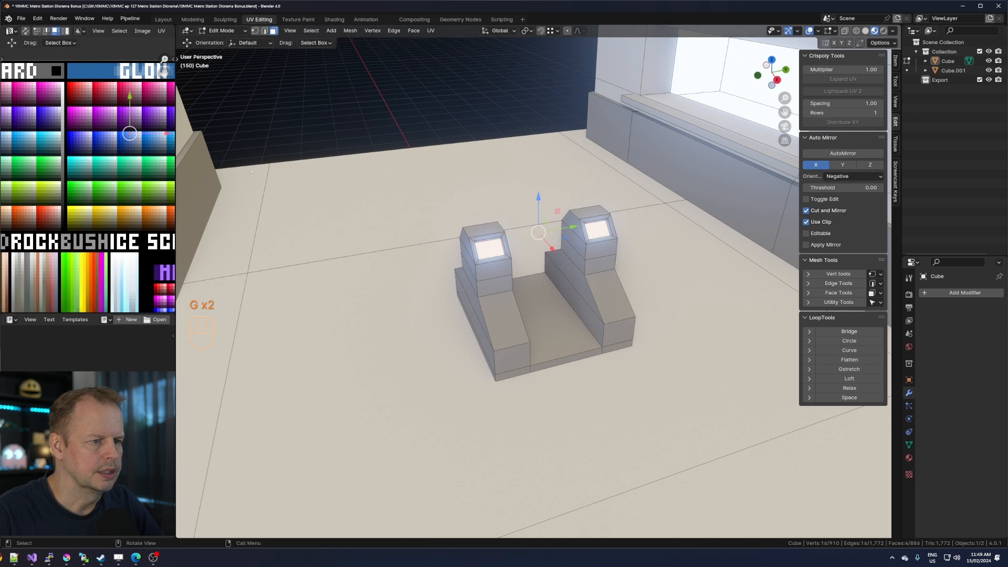
Add a centred horizontal loop cut through the sloped head of each column and scale both loops to about 1.18 along X.
middle_click_drag(541, 247, 571, 222)
key("ctrl+r")
left_click(575, 220)
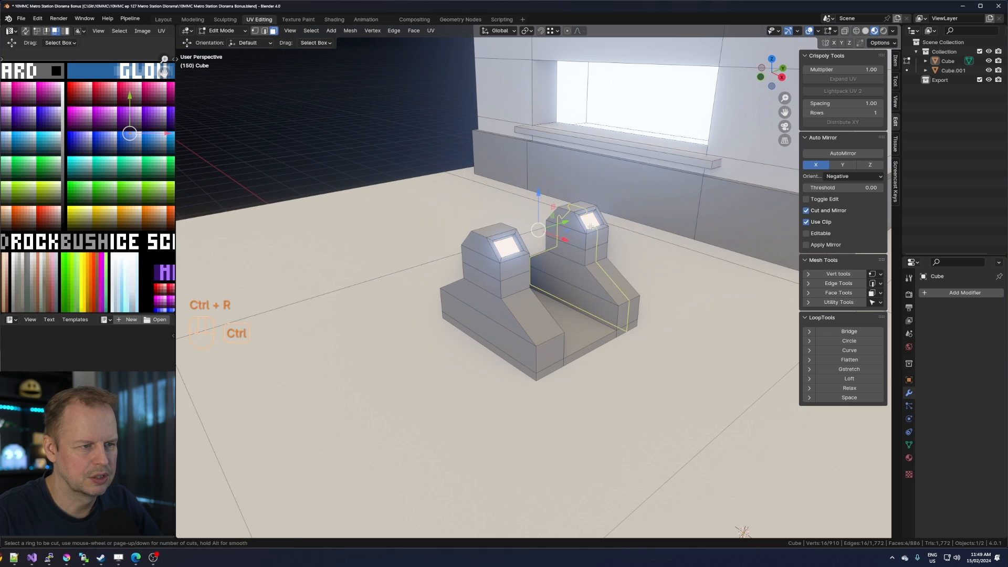
right_click(574, 220)
key("ctrl+r")
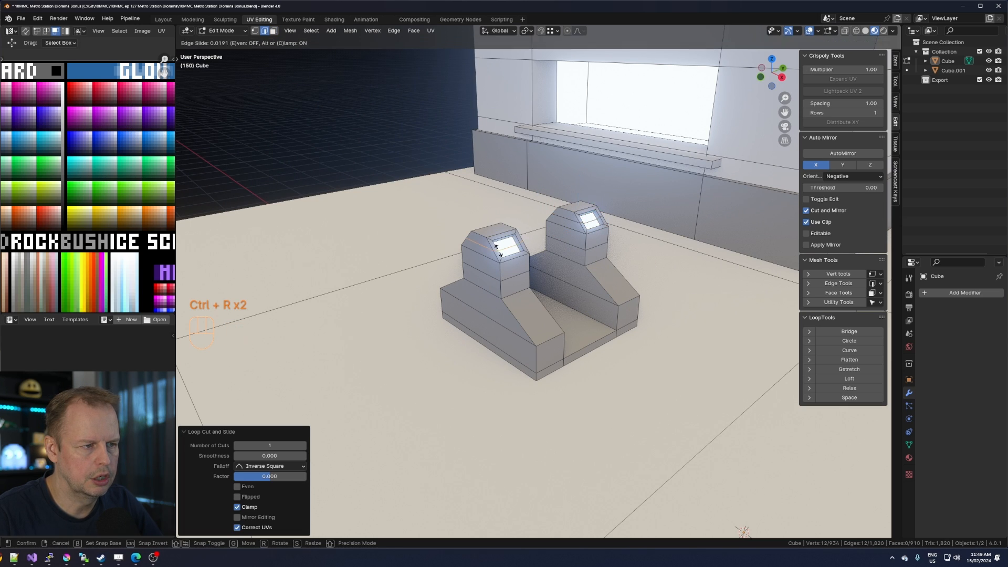
left_click(499, 250)
right_click(499, 250)
left_click(606, 226, "alt+shift")
key("s")
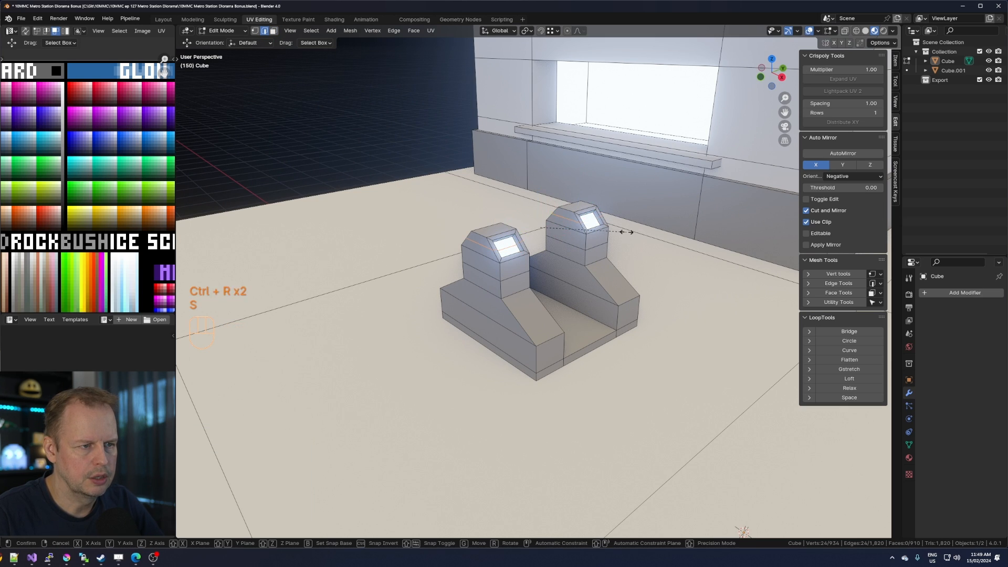
key("x")
left_click(643, 235)
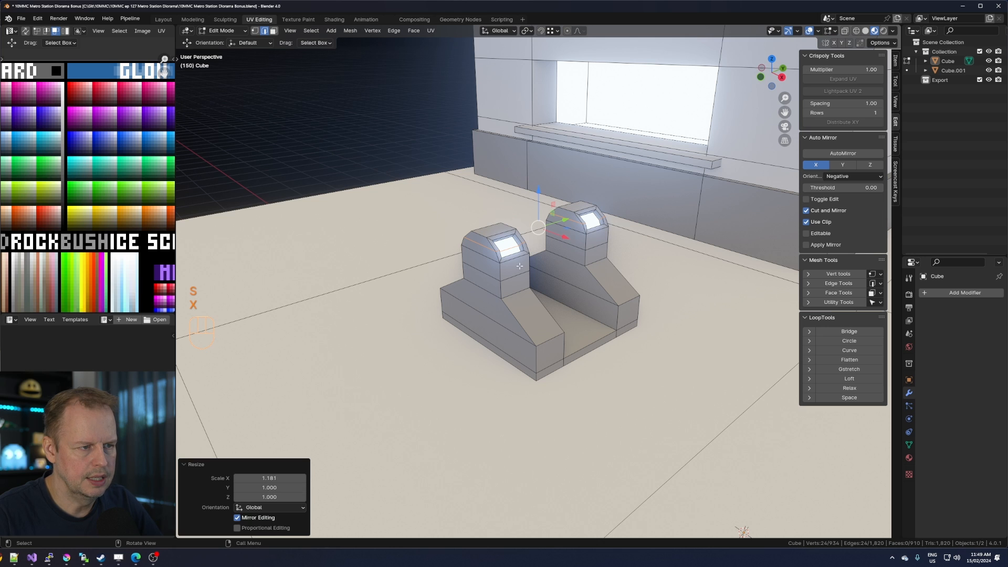
key("3")
middle_click_drag(541, 264, 563, 239)
key("2")
key("KP_1")
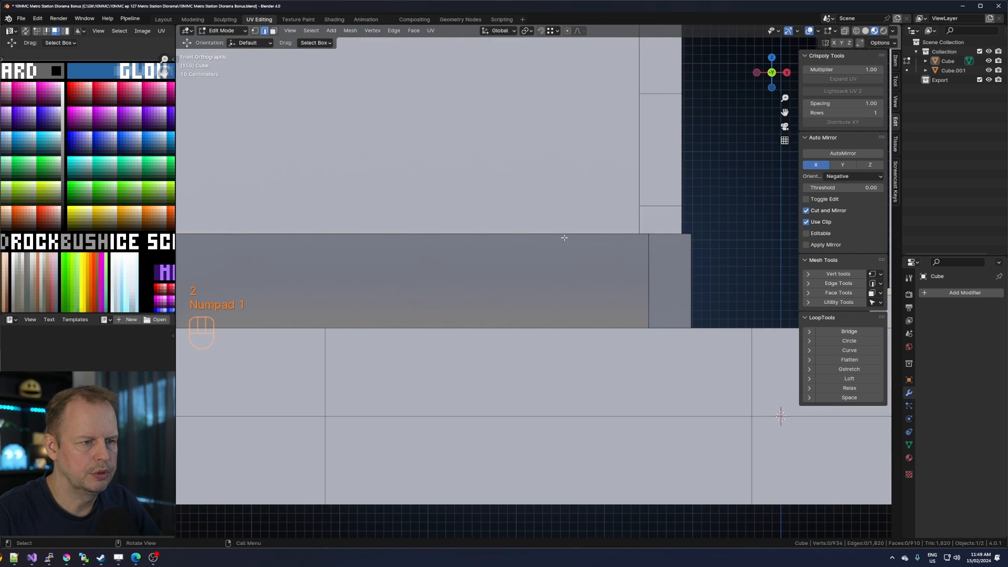
key("ctrl+KP_1")
key("KP_3")
key("KP_1")
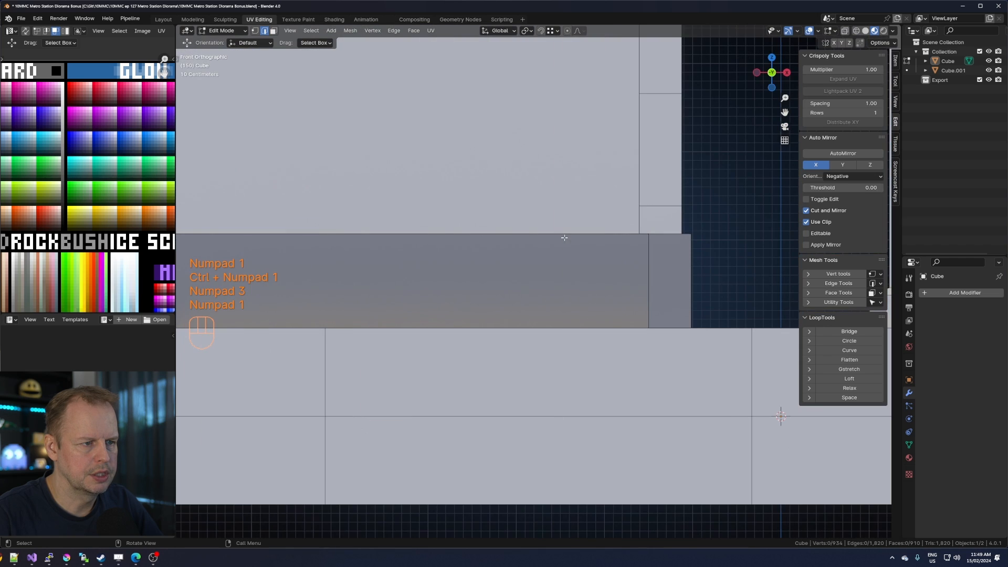
key("KP_7")
key("KP_1")
key("ctrl+KP_3")
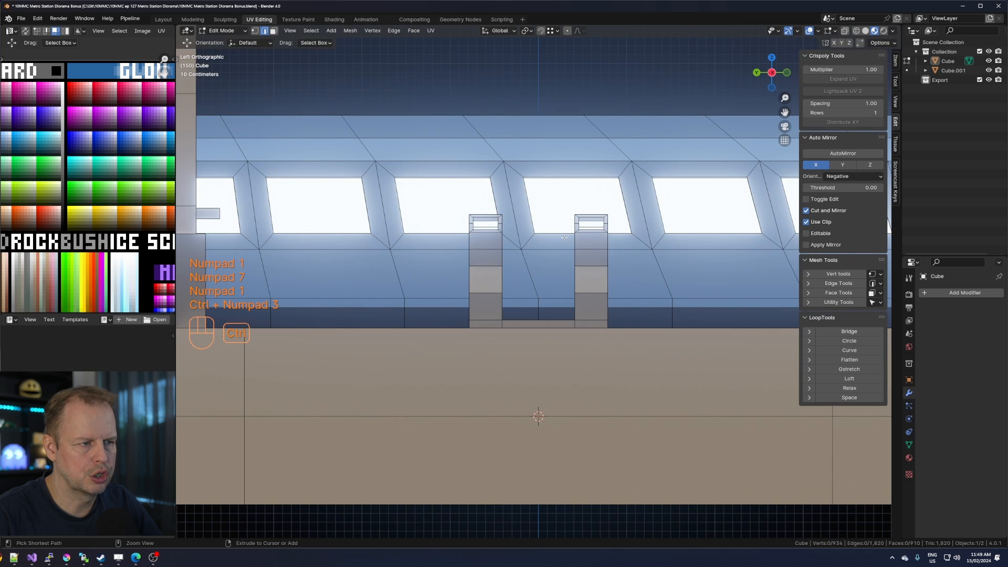
key("1")
scroll(563, 238, "up", 2)
key("a")
key("a")
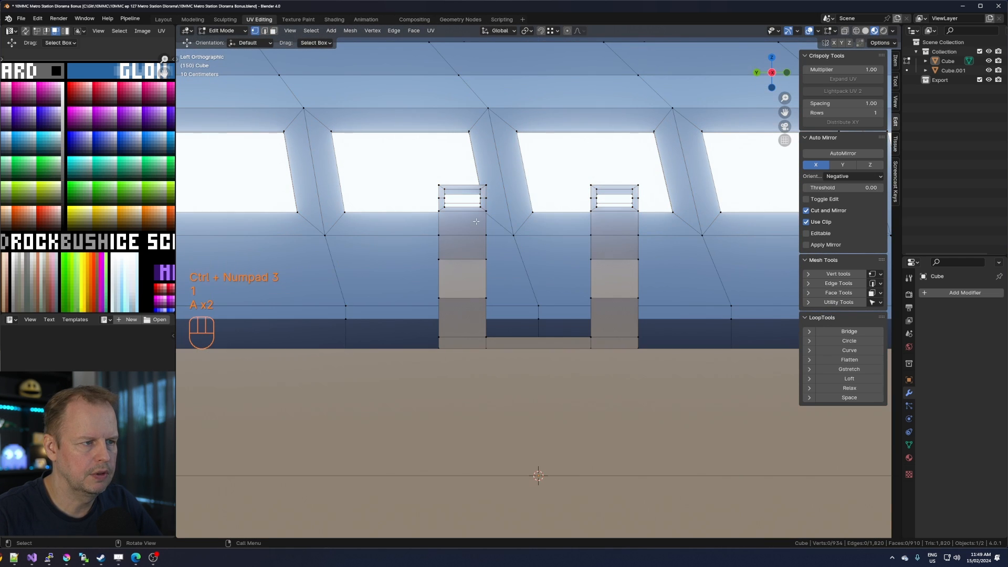
key("b")
left_click_drag(424, 202, 493, 215)
key("2")
middle_click_drag(493, 215, 539, 229)
scroll(576, 180, "down", 3)
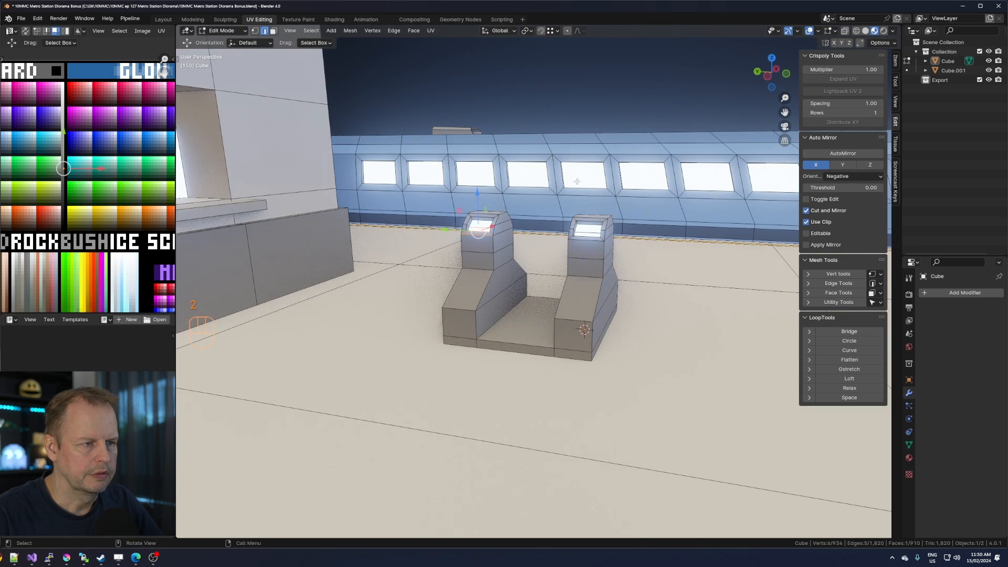
Select the whole linked blue train mesh behind the columns and hide it.
left_click(561, 185)
key("l")
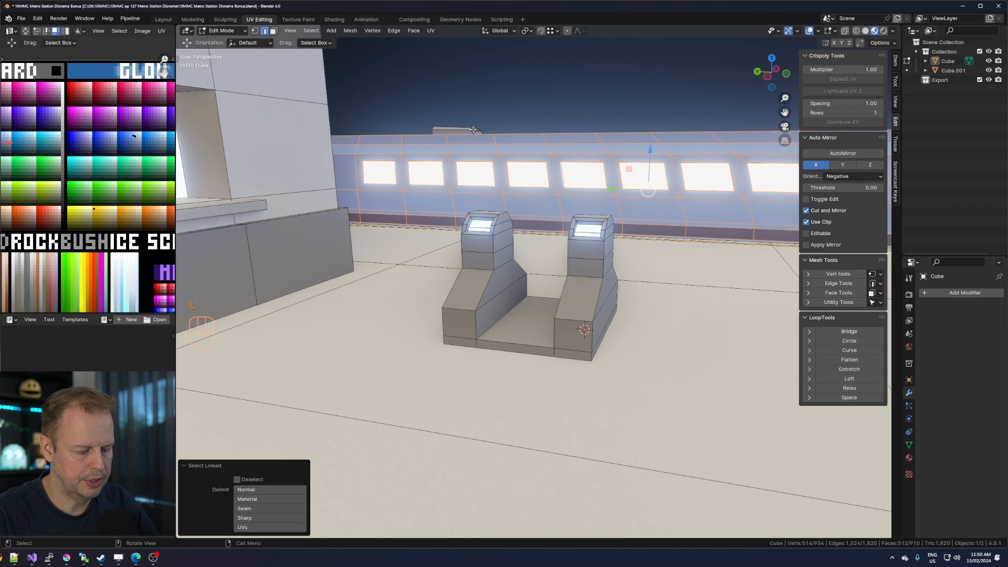
key("h")
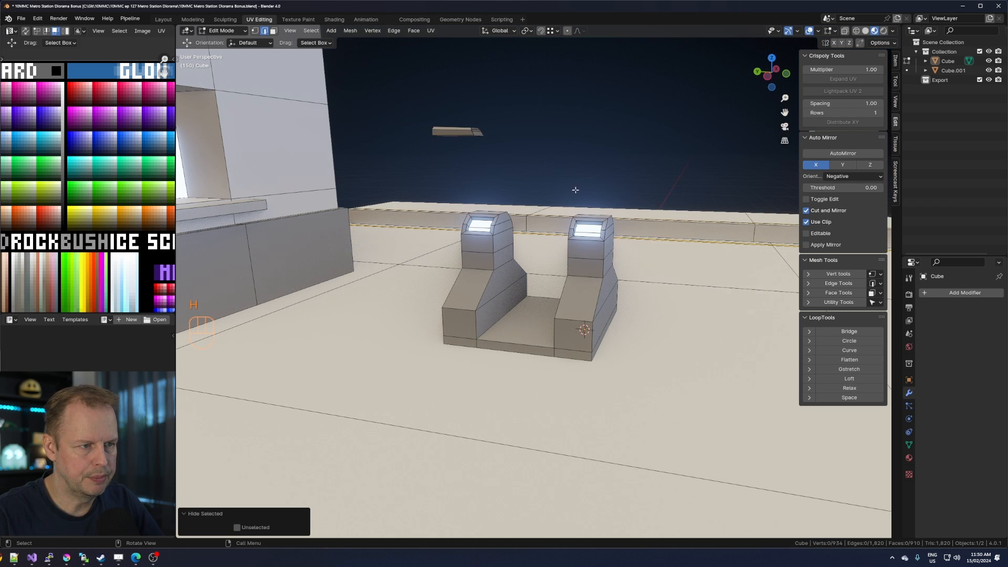
With X-ray enabled, select the lower screen and rim vertices of both column heads in left view and lower them about 0.083 m.
key("ctrl+KP_1")
key("ctrl+KP_3")
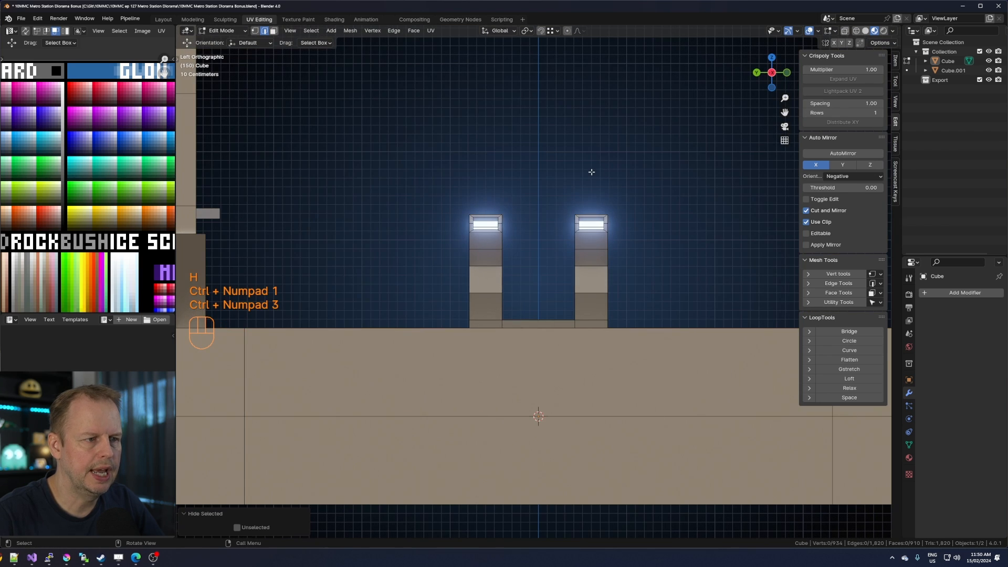
key("1")
key("a")
key("a")
key("b")
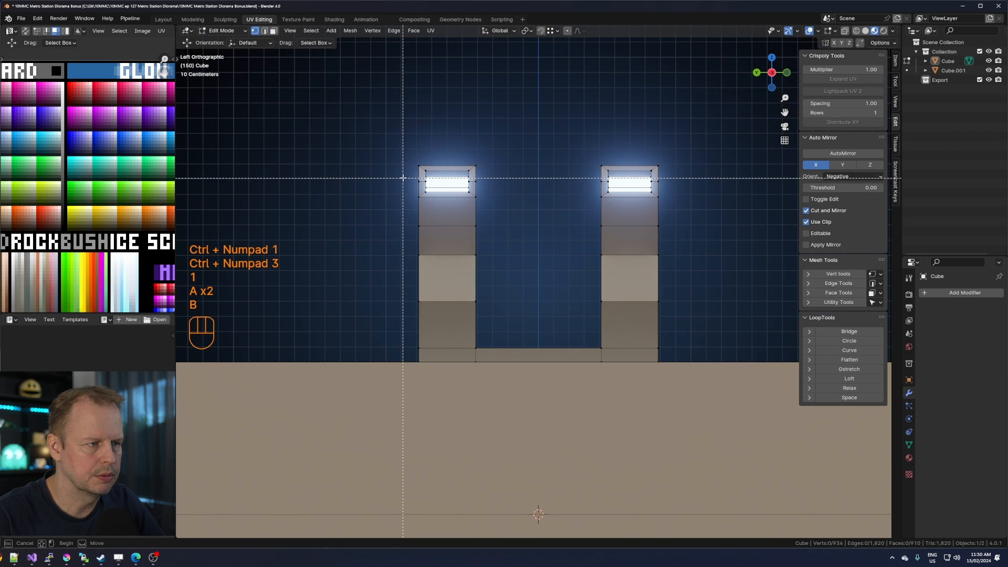
left_click_drag(402, 193, 641, 204)
key("alt+z")
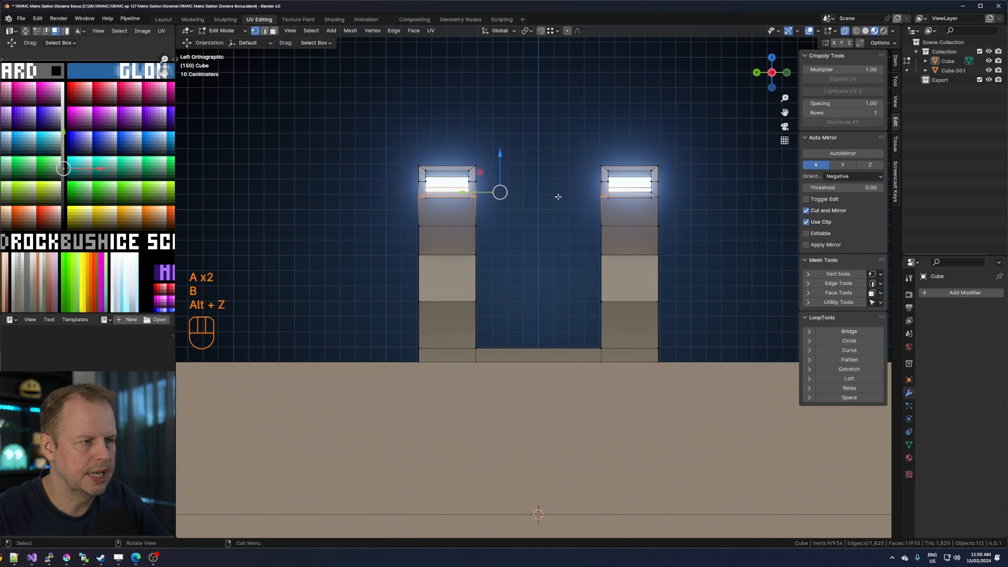
key("a")
key("a")
key("b")
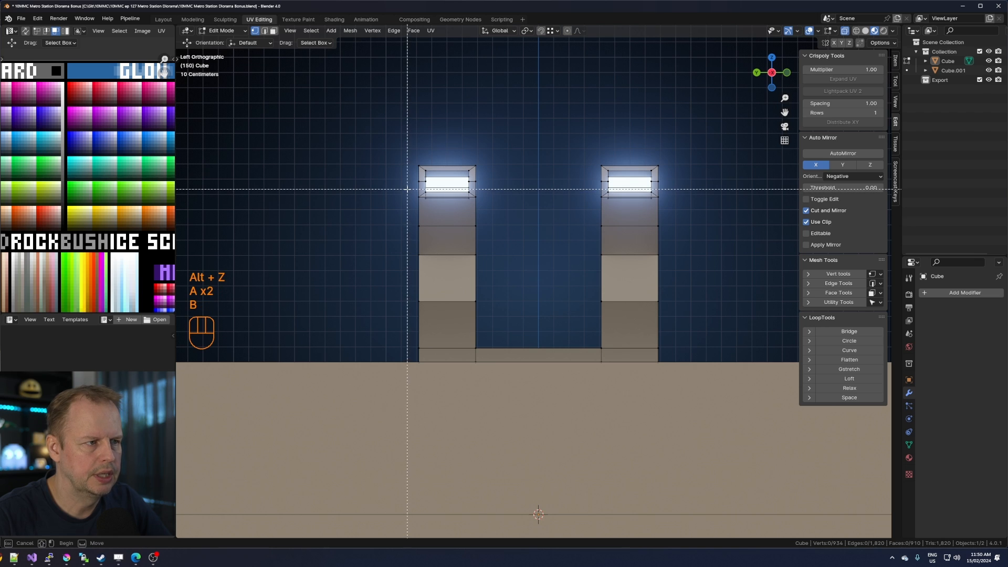
left_click_drag(407, 190, 693, 212)
left_click_drag(537, 162, 542, 176)
Reveal the hidden train mesh again and turn X-ray off.
scroll(659, 191, "down", 3)
middle_click_drag(659, 191, 621, 212)
scroll(668, 152, "down", 2)
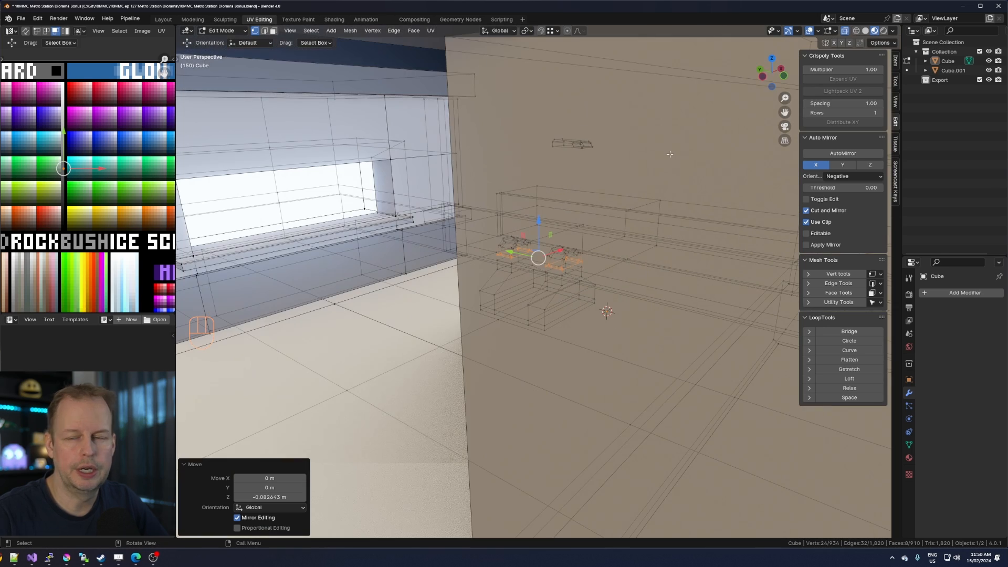
key("alt+h")
mouse_move(667, 172)
middle_mouse_down()
mouse_move(655, 188)
mouse_move(610, 194)
mouse_move(572, 215)
middle_mouse_up()
key("alt+z")
scroll(587, 280, "up", 2)
mouse_move(588, 281)
middle_mouse_down()
mouse_move(517, 245)
mouse_move(508, 212)
middle_mouse_up()
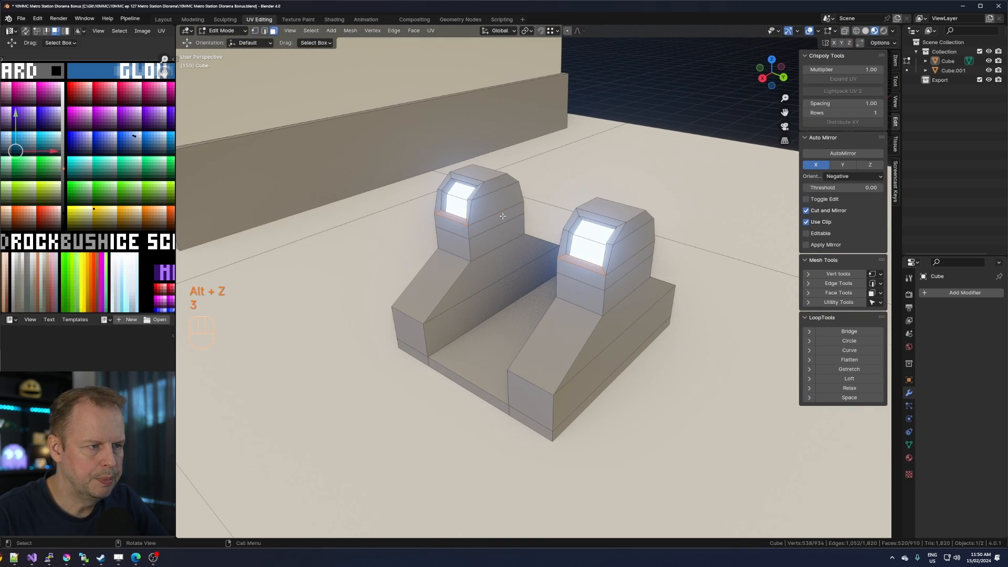
Duplicate the upper inner side face of the column head nearer the wall in place and scale the copy to about 0.69.
key("3")
left_click(507, 209)
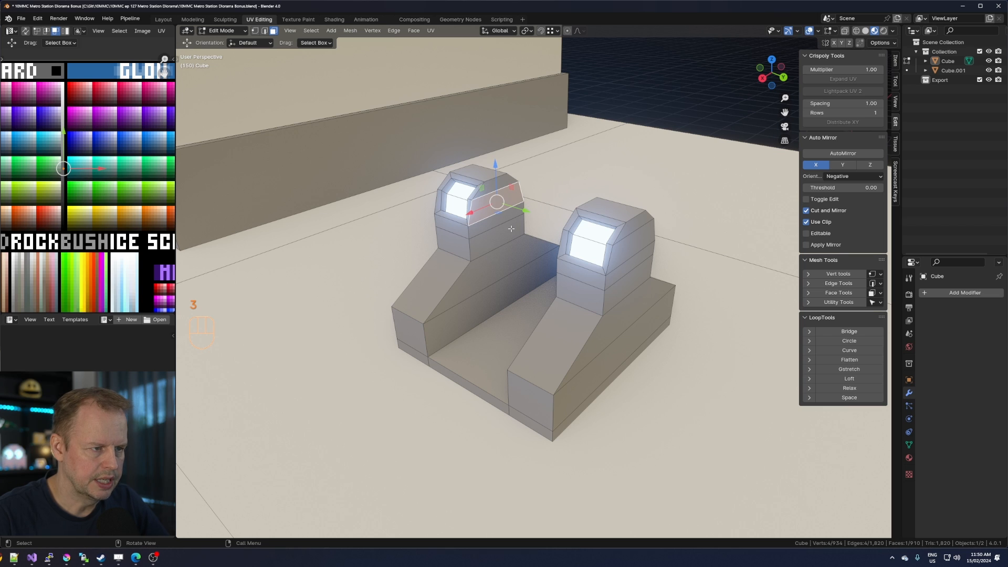
key("shift+d")
right_click(573, 194)
key("s")
left_click(556, 202)
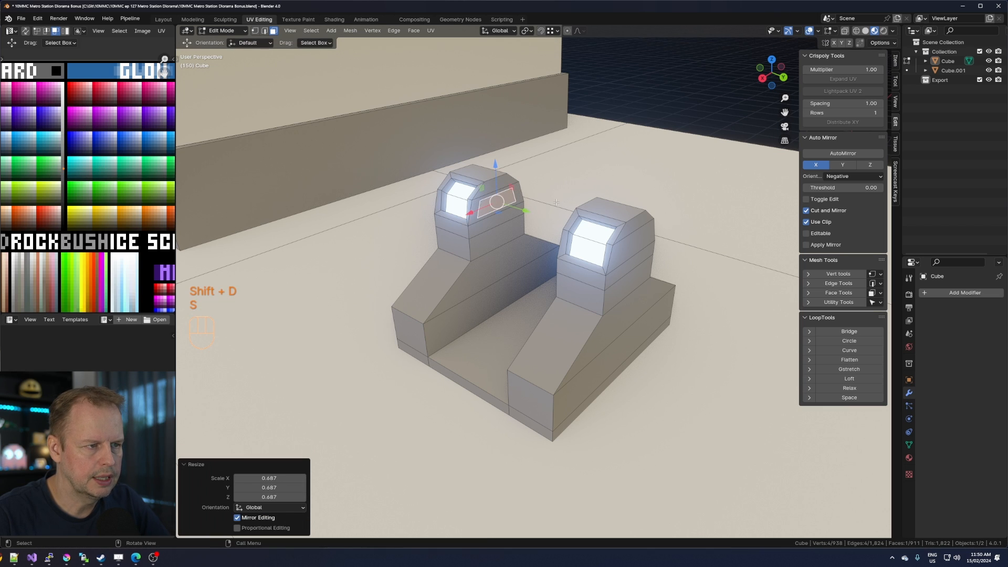
Subdivide the duplicated face once and round it into a circle with LoopTools.
right_click(499, 206)
left_click(472, 234)
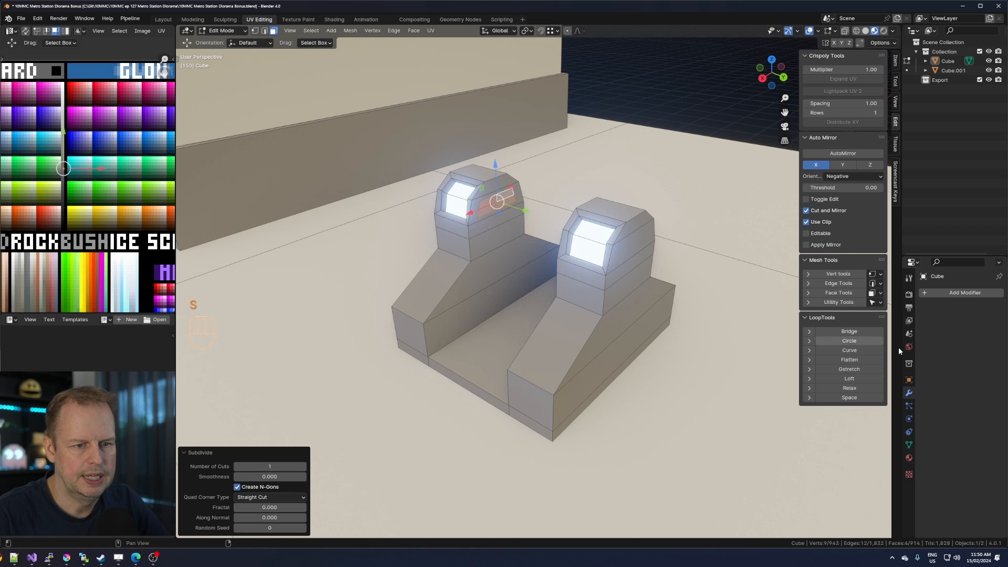
left_click(854, 341)
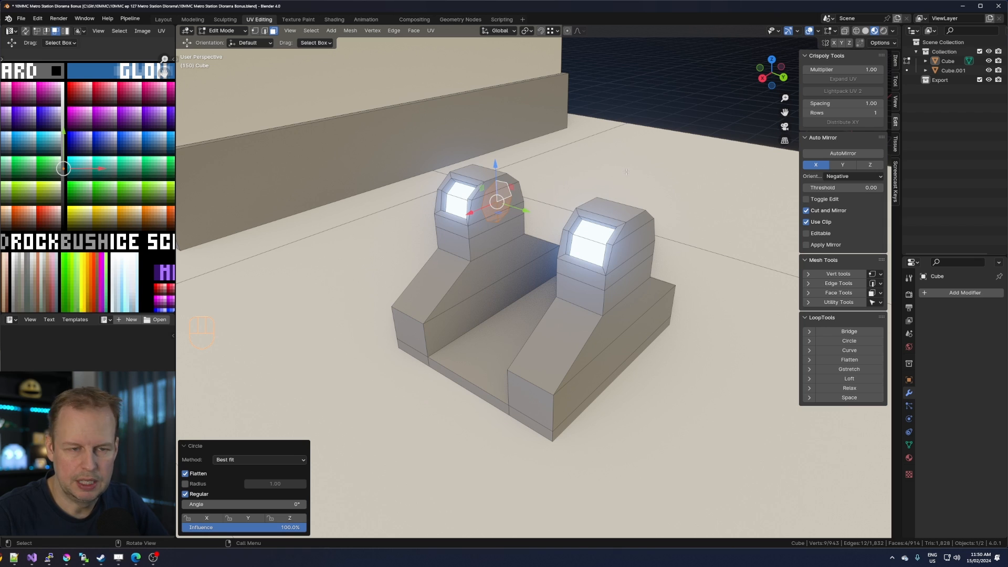
Merge the circle's inner faces with Limited Dissolve and scale the resulting disc down.
key("x")
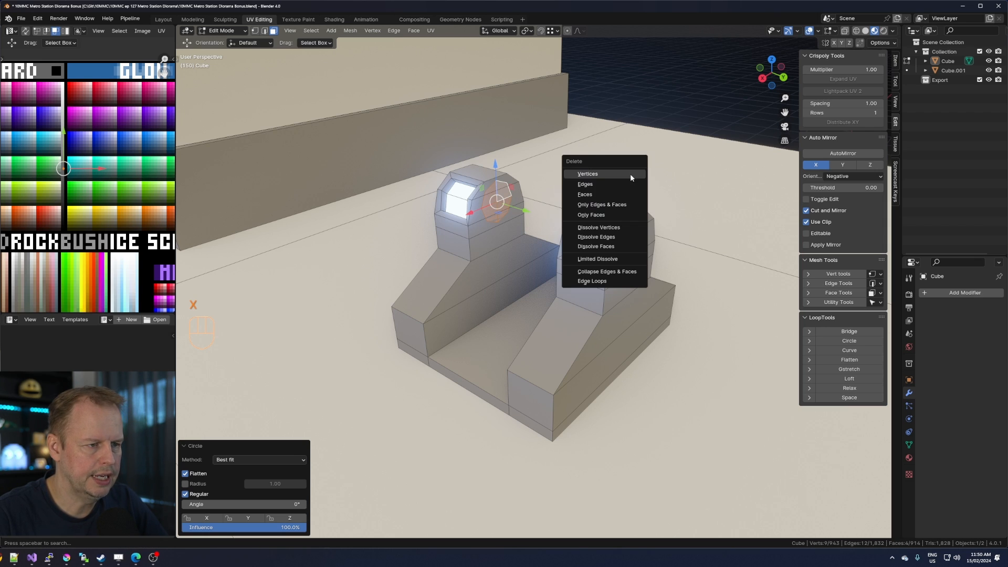
left_click(635, 257)
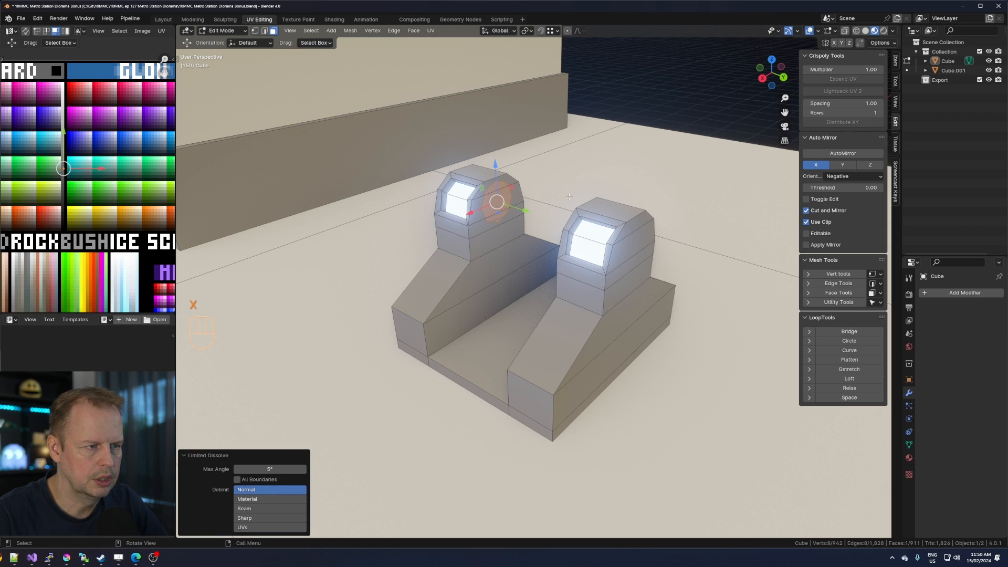
key("s")
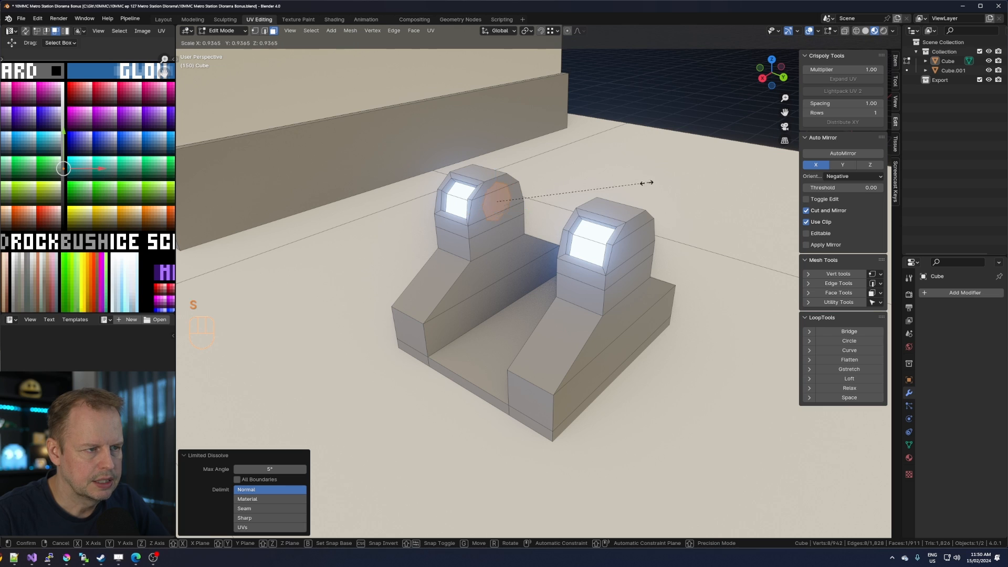
left_click(602, 193)
Lower the disc about 1.01 m, then raise it by 0.8 m and by about another 0.096 m.
left_click_drag(495, 171, 505, 279)
type("g")
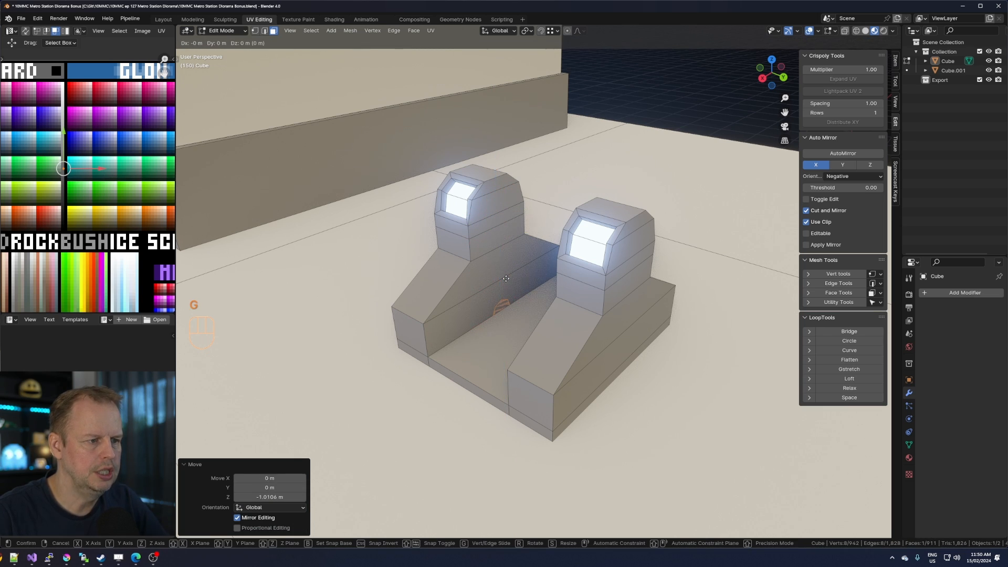
type("z0.8")
key("Return")
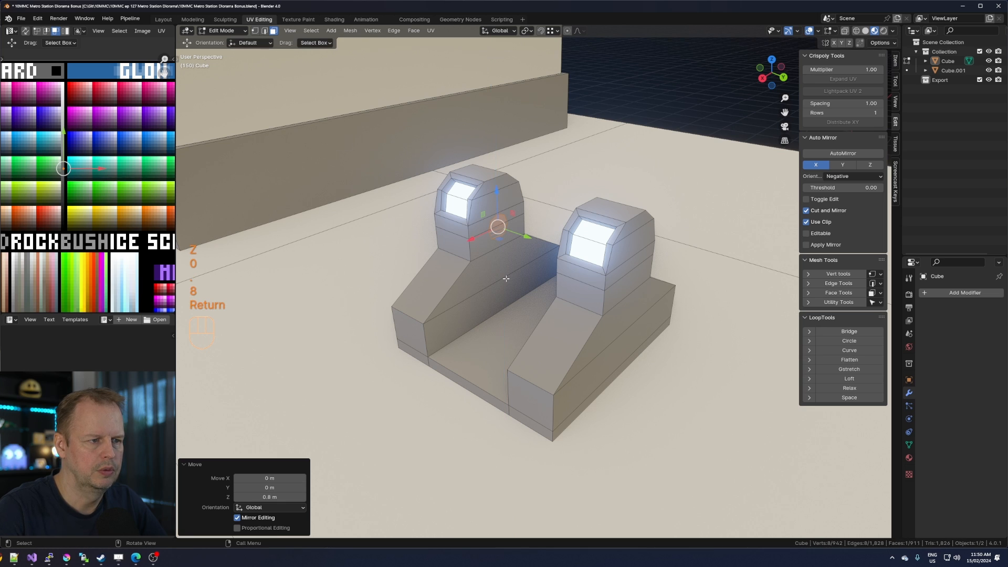
middle_click_drag(471, 239, 491, 214)
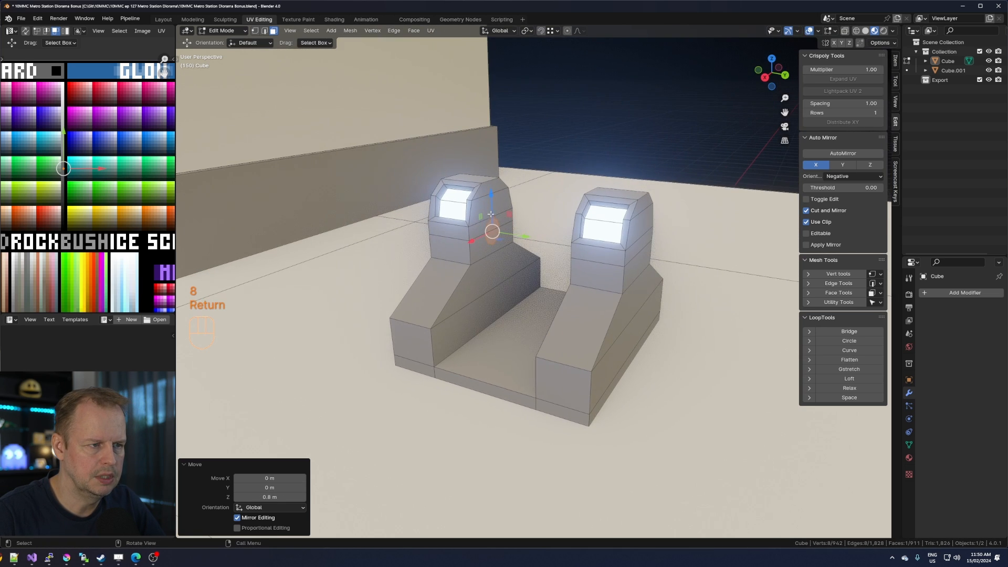
Extrude the round disc outward about 0.07 m and again about 0.03 m, then scale the new end face to about 0.59.
key("e")
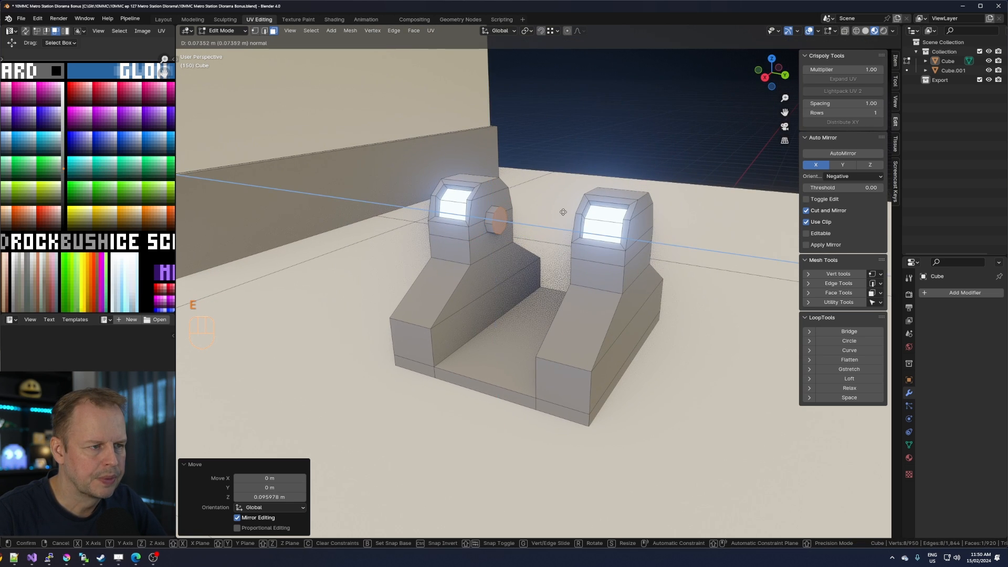
left_click(563, 212)
key("e")
left_click(566, 212)
key("s")
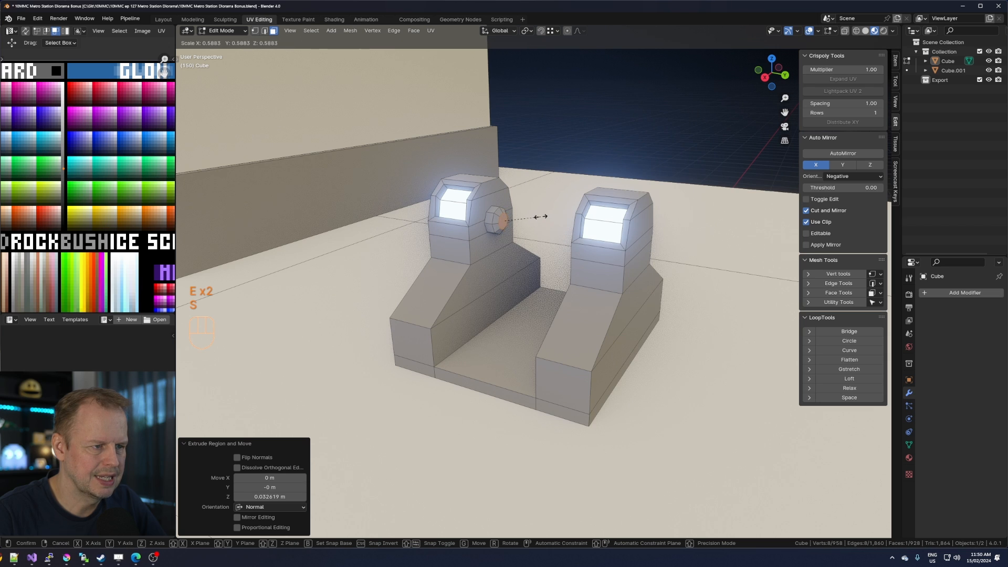
left_click(540, 219)
Extrude a narrow neck from the fitting's end face, extend it another 0.06 m and scale the tip to 0.572.
key("e")
left_click(549, 220)
key("s")
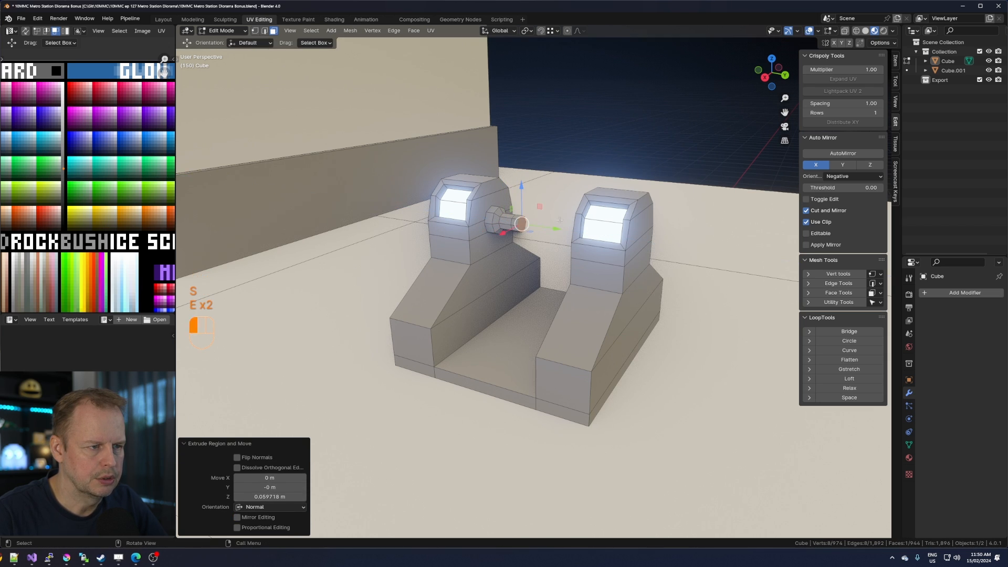
left_click(568, 226)
scroll(552, 241, "up", 5)
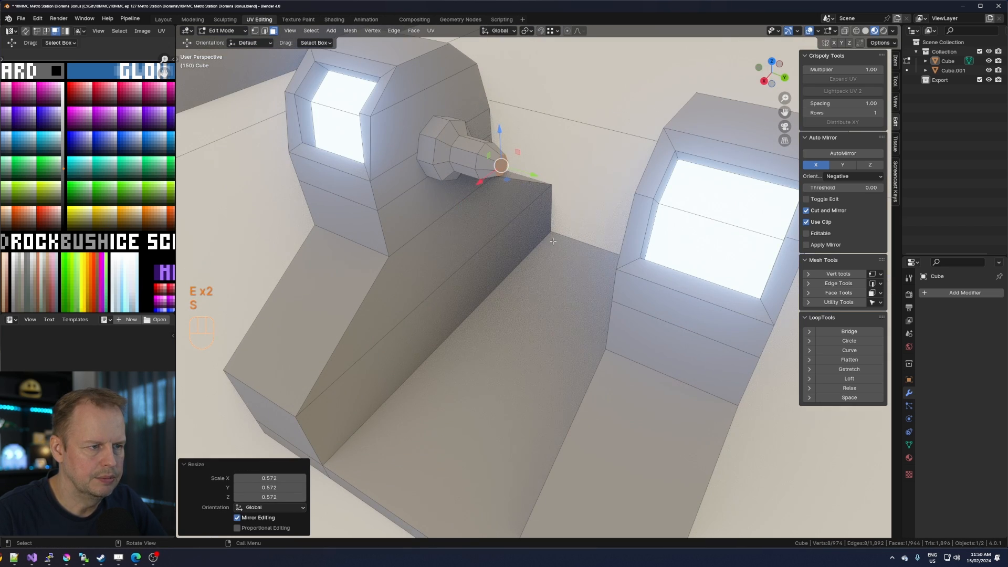
Select the whole linked side fitting and move its UVs onto the light grey strip of the SHINY palette block.
key("l")
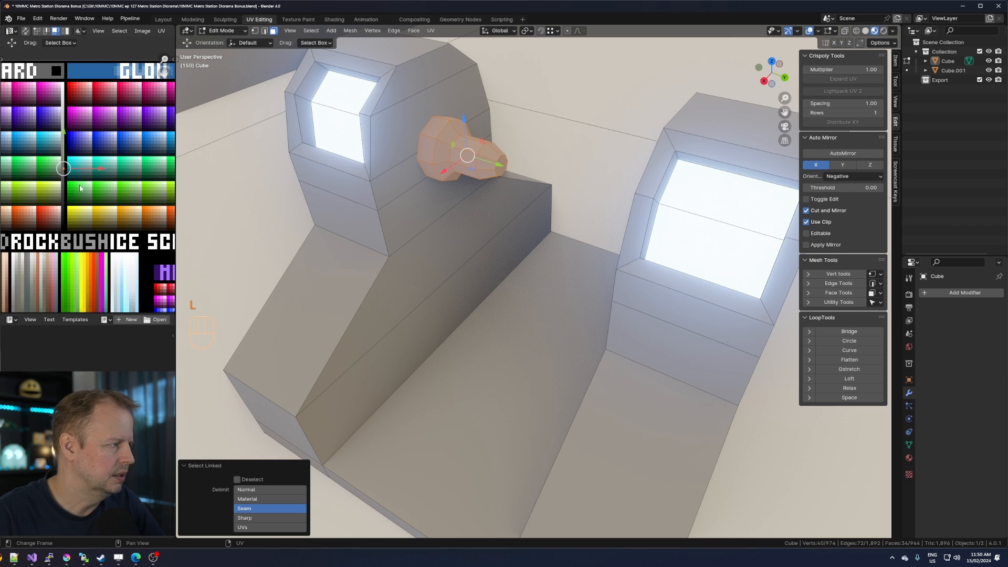
scroll(80, 188, "down", 4)
key("g")
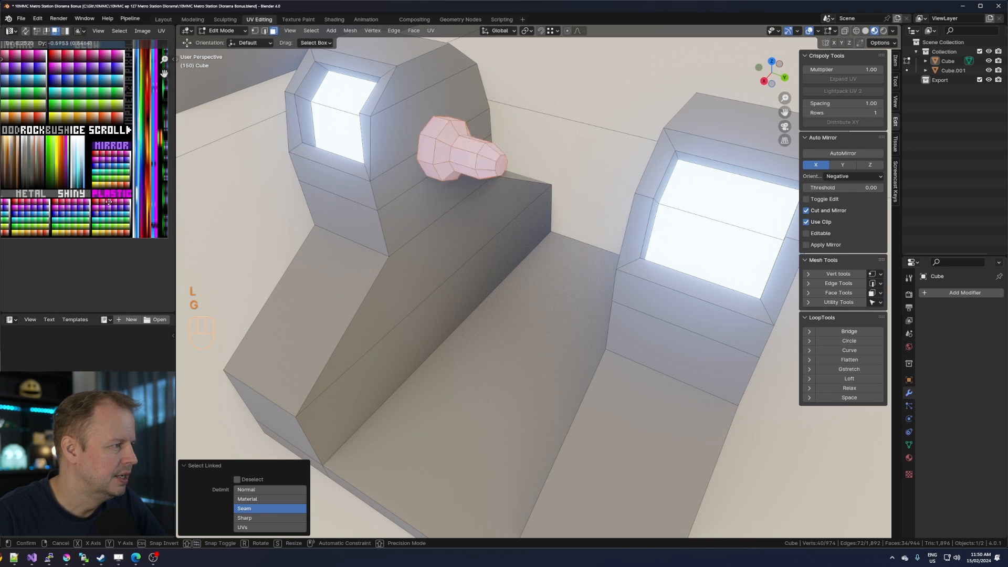
left_click(102, 203)
scroll(88, 180, "up", 5)
key("g")
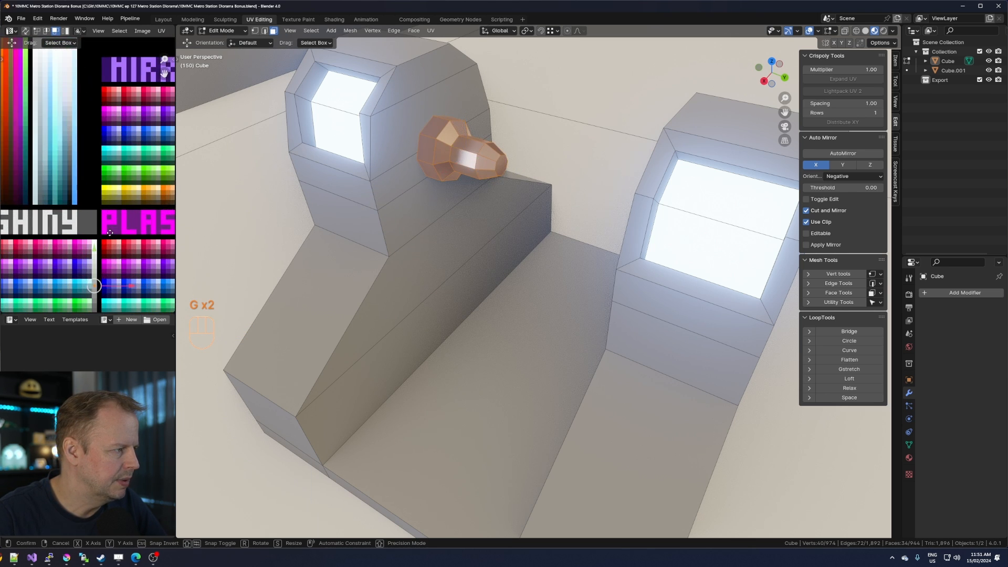
left_click(110, 240)
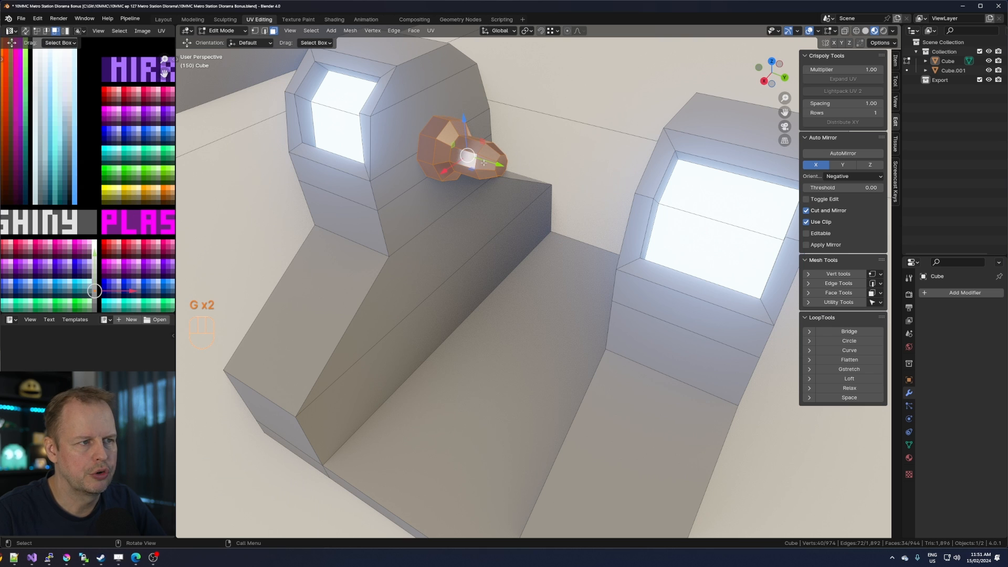
Select the ring of faces around the fitting's tapered tip and keep only every second face with Checker Deselect.
key("3")
key("a")
key("a")
left_click(488, 162, "alt")
key("F3")
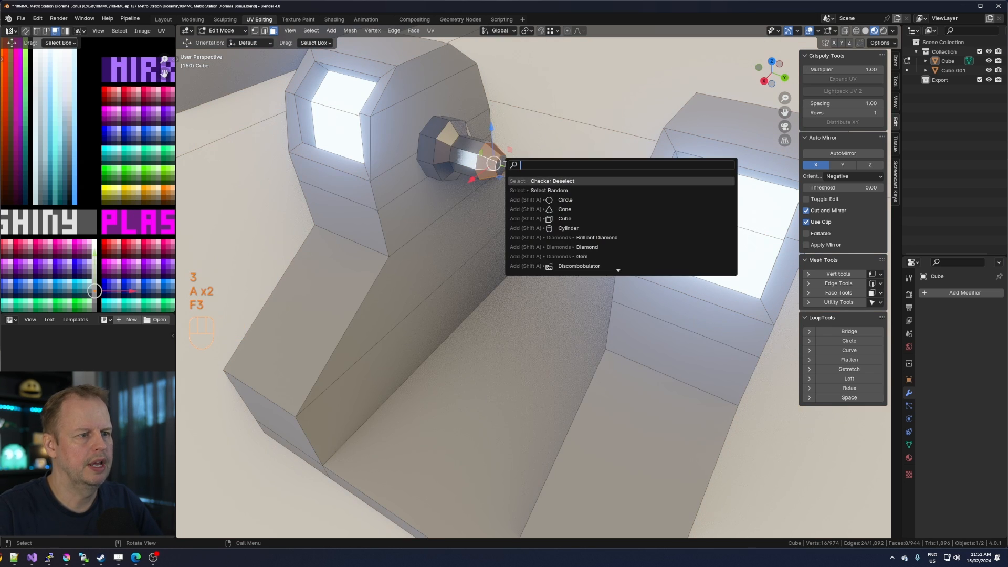
key("Return")
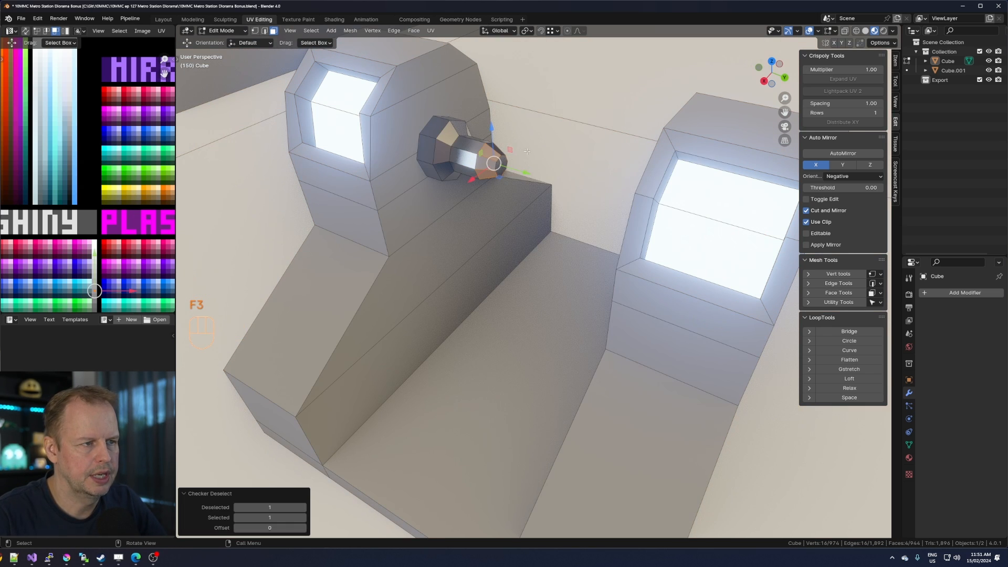
Extrude the four alternate tip faces along their normals by 0.236 m to form turnstile arms.
middle_click_drag(527, 151, 545, 164)
key("alt+e")
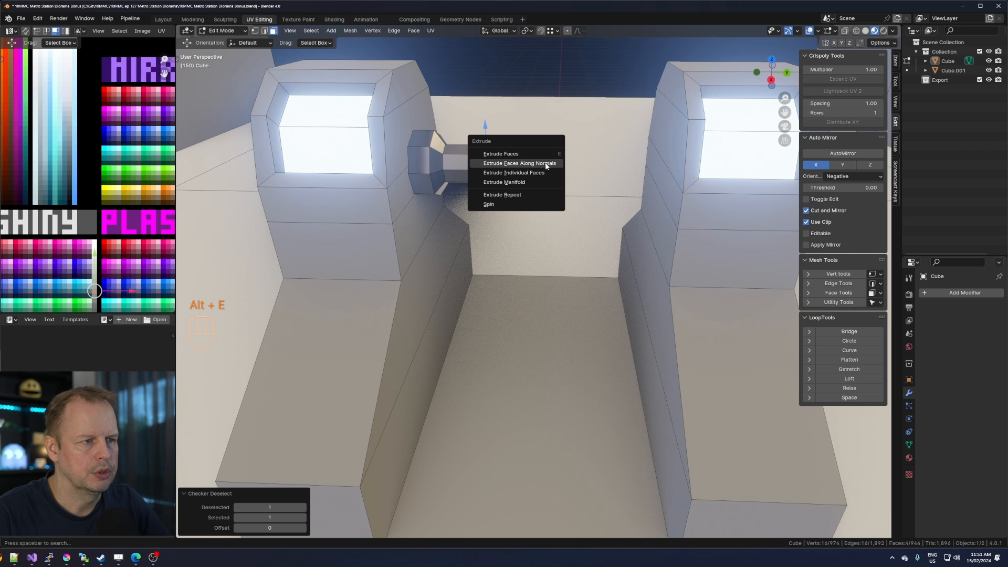
left_click(546, 163)
left_click(574, 127)
scroll(574, 127, "down", 5)
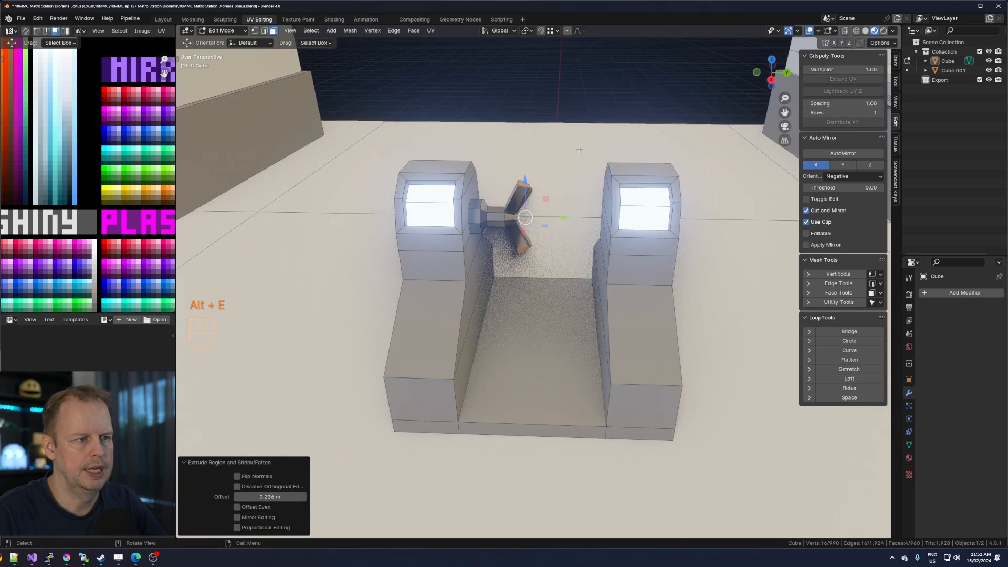
Grow the selection to include the full arms and scale them up to about 1.34.
scroll(583, 157, "up", 4)
key("ctrl+KP_Add")
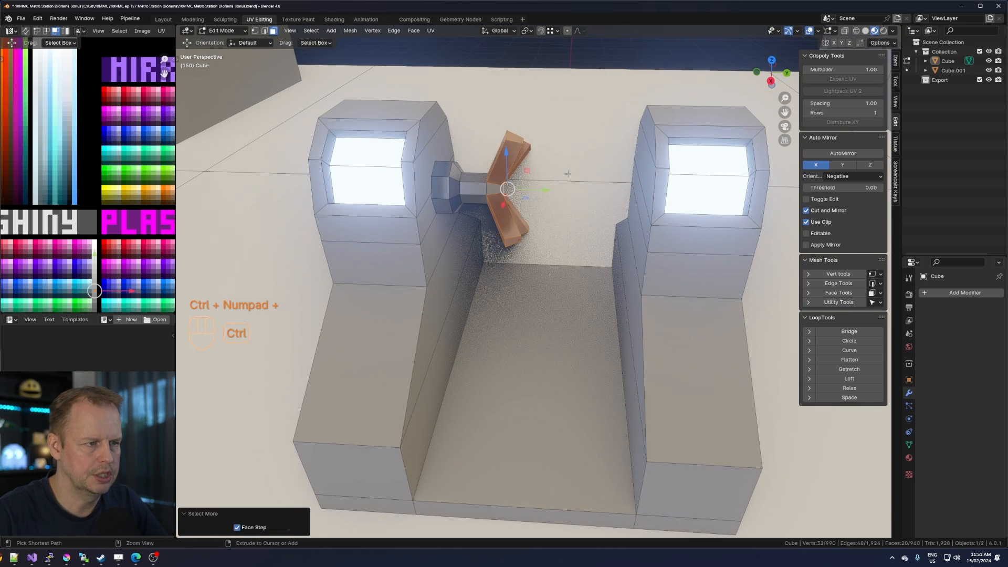
key("s")
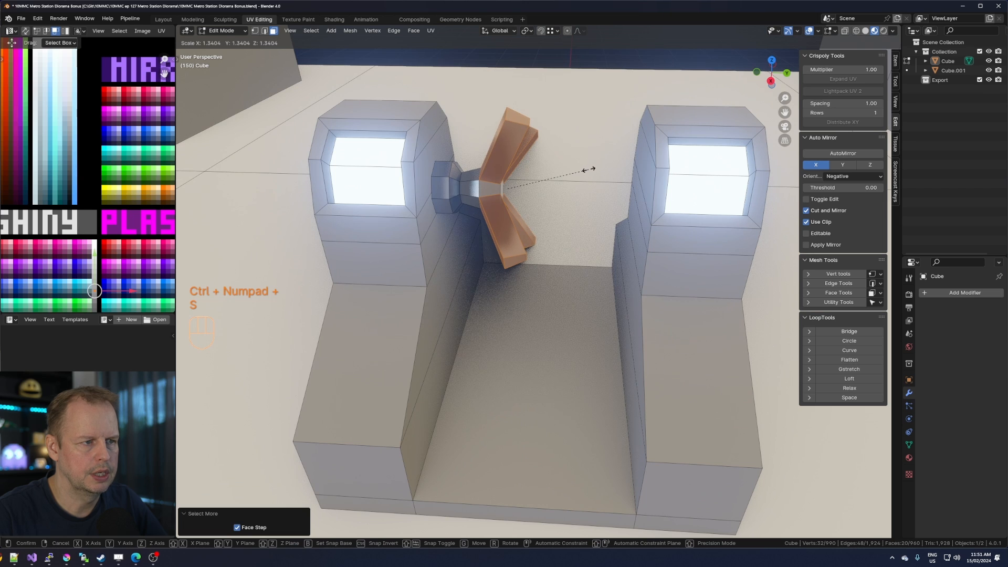
left_click(587, 170)
Reduce the selection to the arms' end faces and rotate them 39.5° about normal X around their individual origins.
key("ctrl+KP_Subtract")
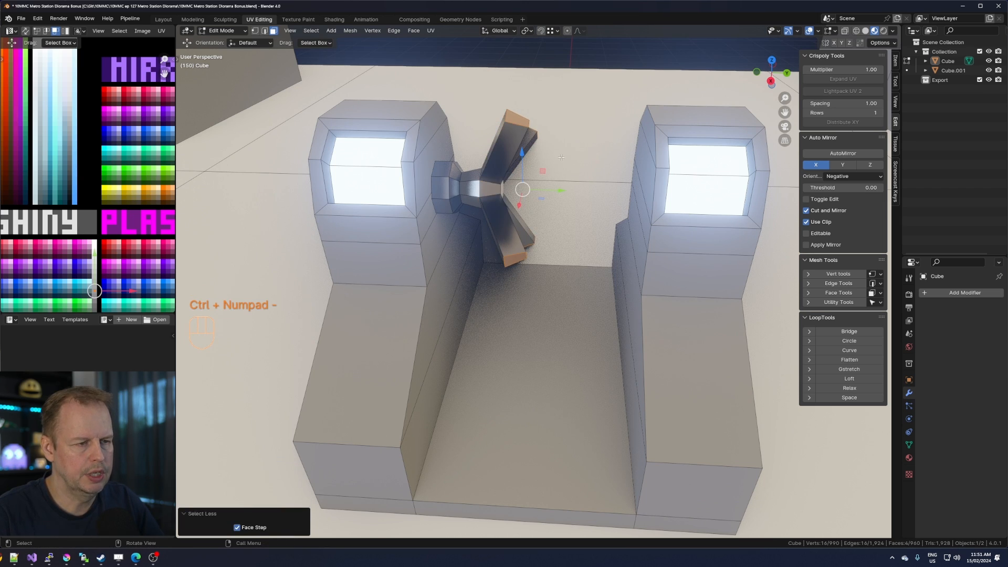
key("period")
left_click(568, 211)
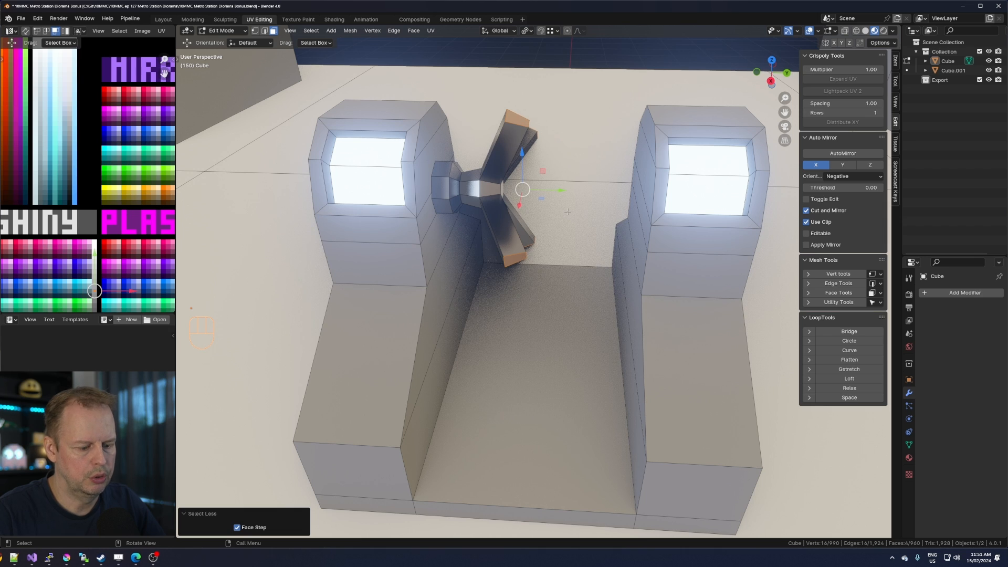
key("comma")
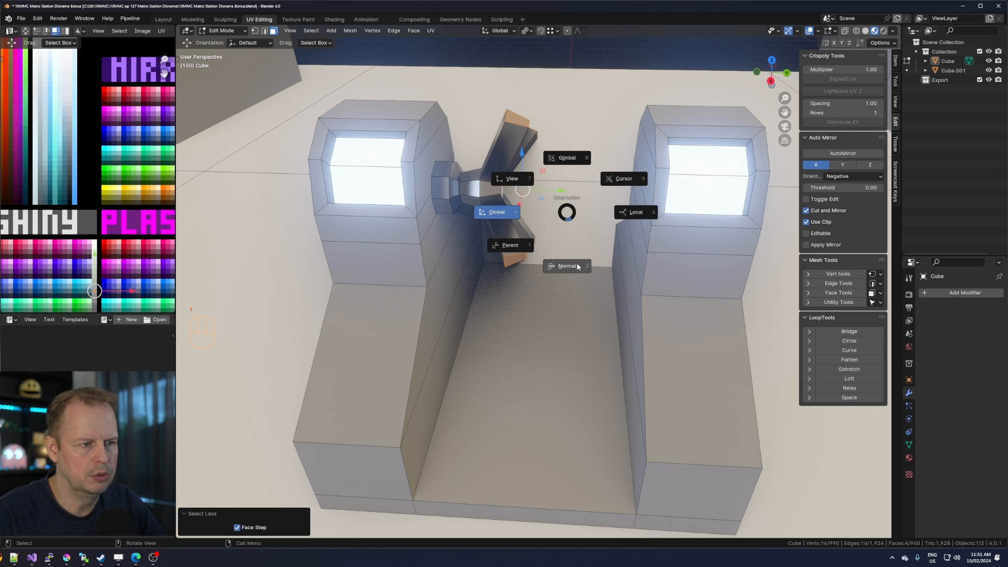
left_click(601, 189)
key("r")
key("x")
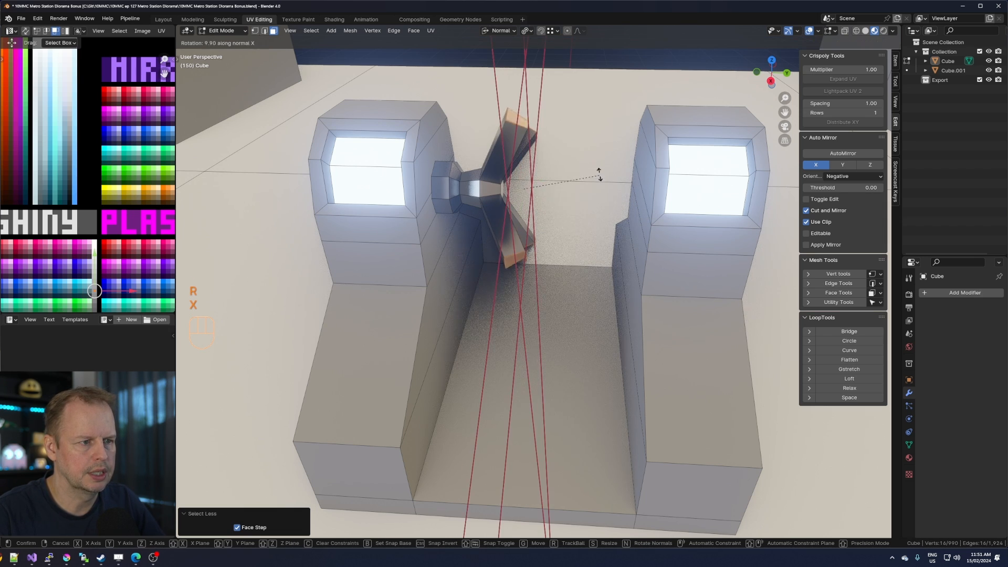
left_click(582, 139)
Extrude the four rotated arm ends about 0.39 m along their normals toward the opposite column.
key("e")
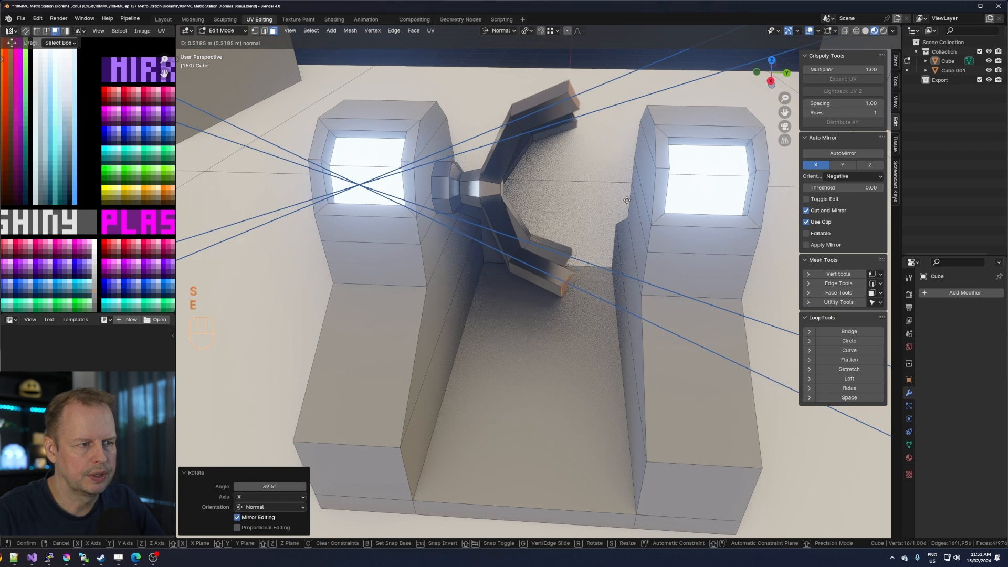
left_click(622, 177)
middle_click_drag(624, 179, 622, 174)
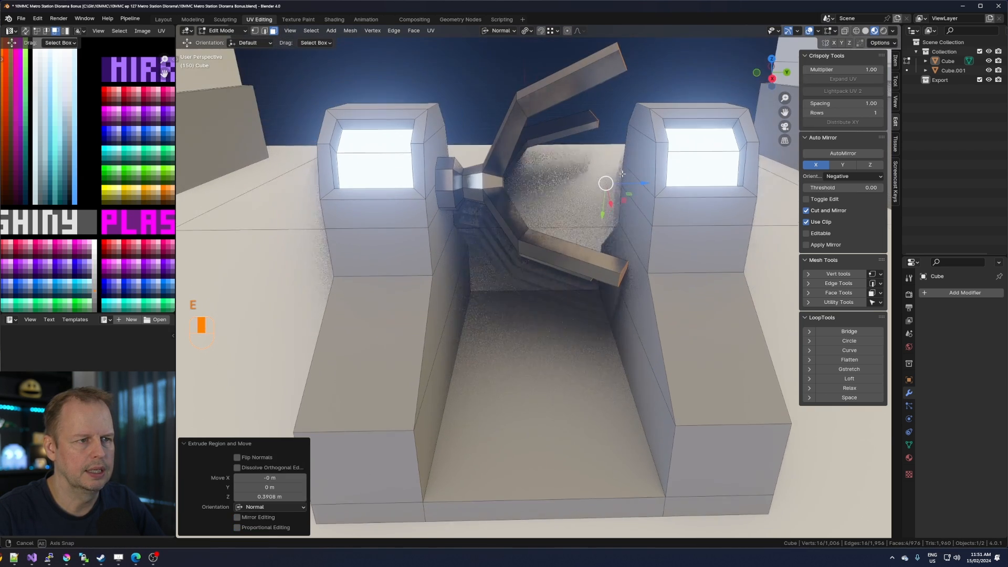
scroll(608, 193, "down", 1)
Switch to Global orientation with the Median Point pivot and scale the four arm ends together to 0.784.
key("comma")
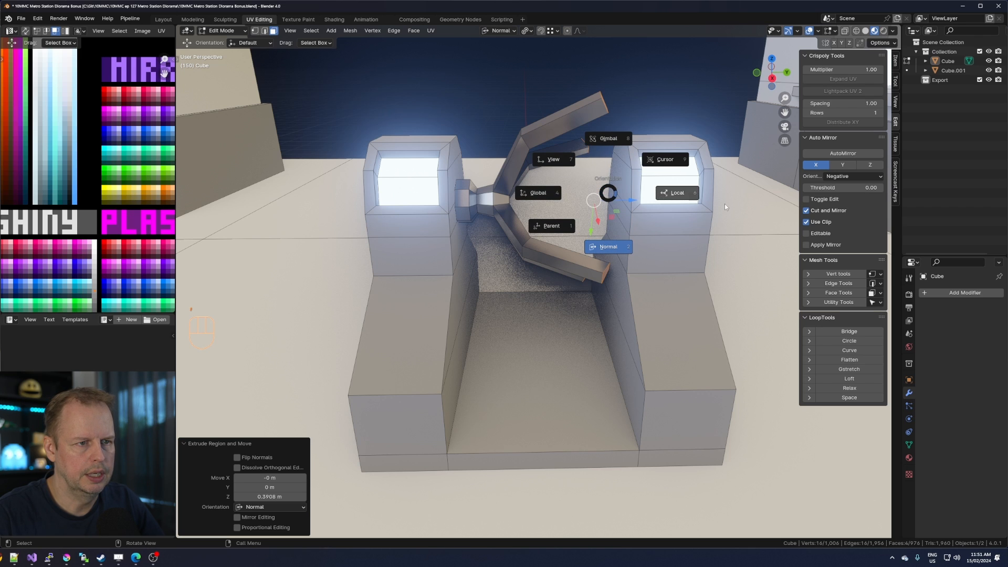
left_click(530, 198)
key("period")
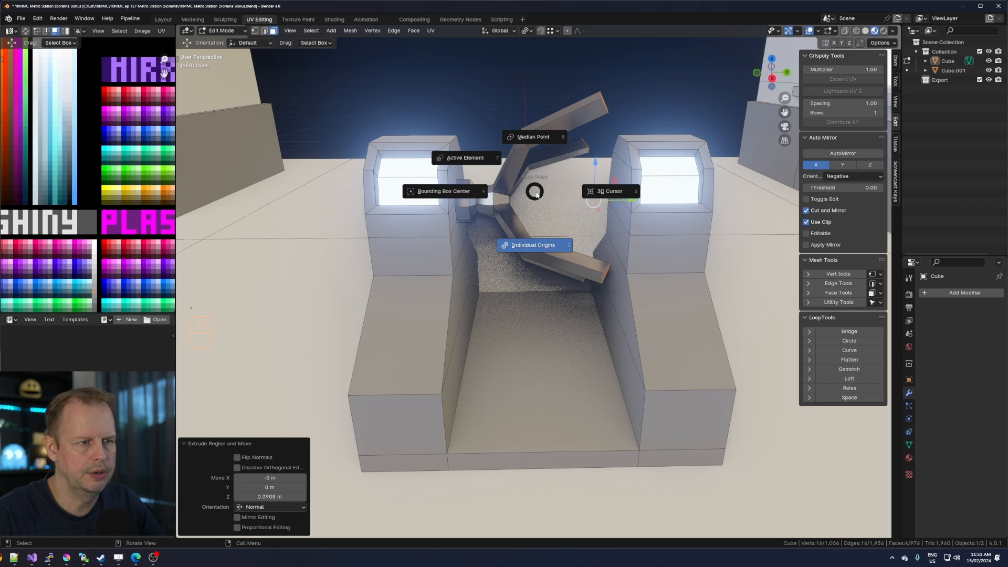
left_click(534, 137)
key("s")
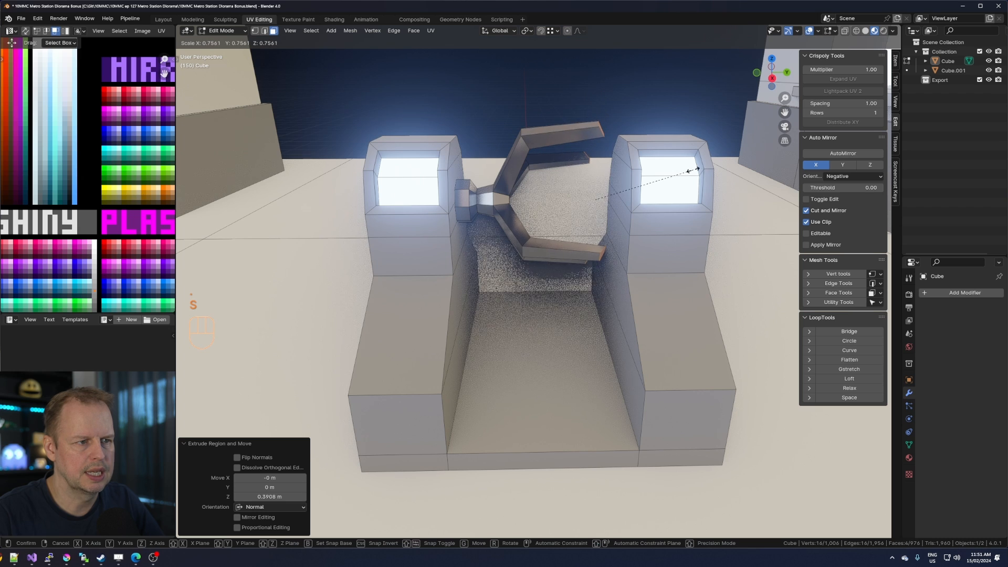
left_click(665, 167)
middle_click_drag(665, 167, 586, 177)
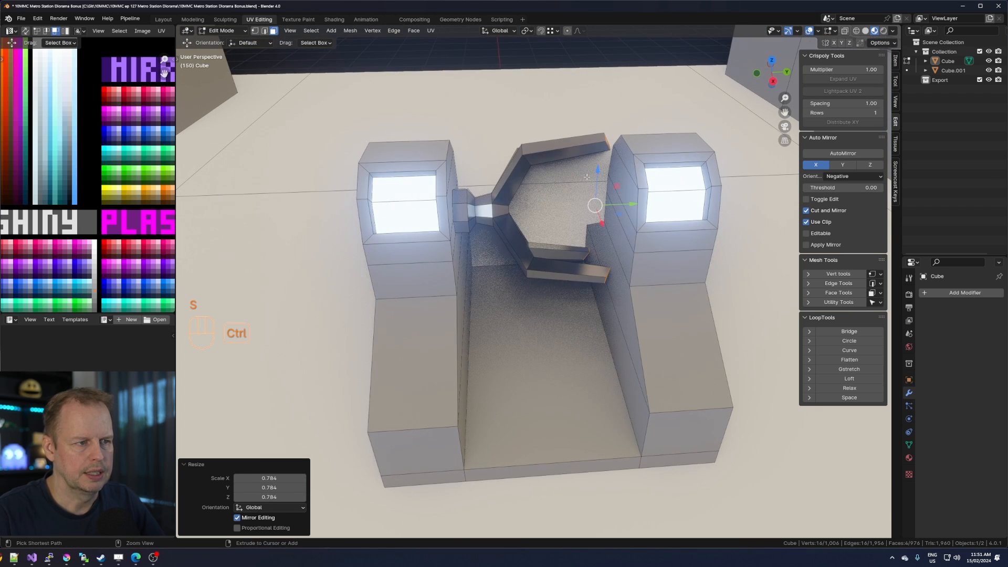
Grow the selection to cover both segments of all four arms and scale them up slightly.
key("ctrl+KP_Add")
key("ctrl+KP_Add")
key("s")
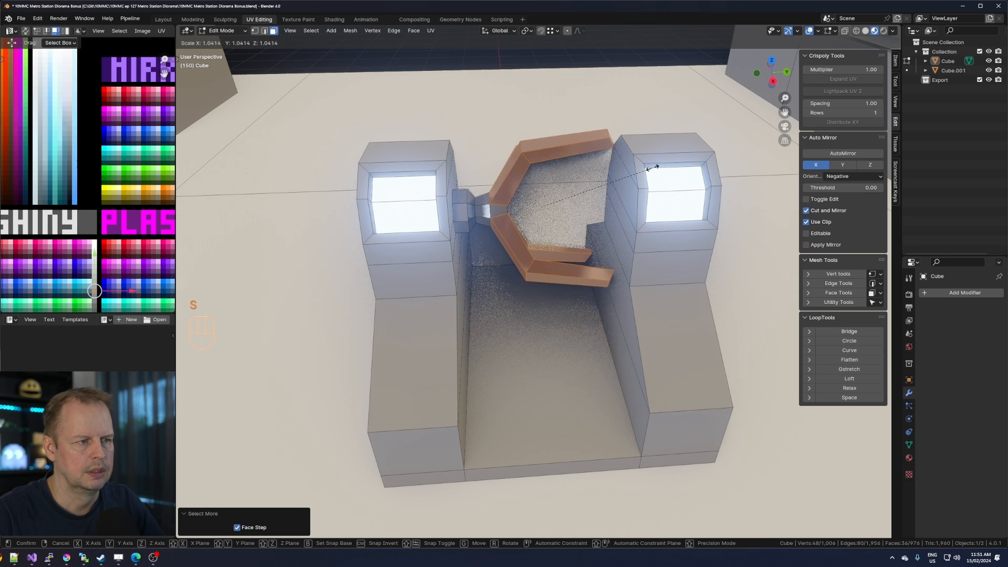
Scale the turnstile's arms slightly with the Y axis locked, adjust them along Y, and return to Object Mode.
key("s")
key("shift+y")
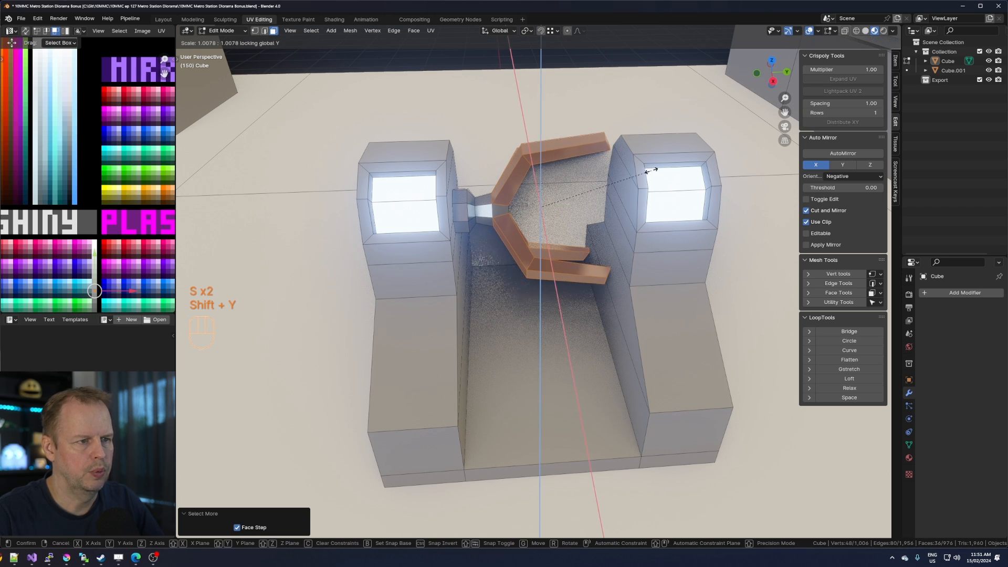
left_click(630, 178)
middle_click_drag(629, 177, 559, 257)
key("shift+d")
key("y")
left_click(578, 220)
key("Tab")
scroll(623, 188, "down", 5)
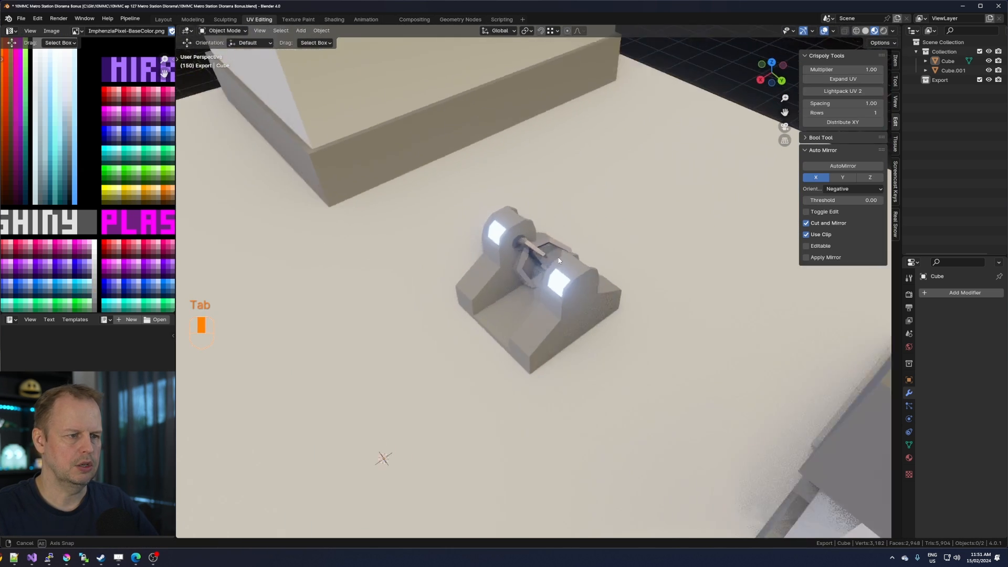
scroll(619, 254, "up", 5)
mouse_move(593, 221)
middle_mouse_down()
mouse_move(654, 225)
mouse_move(590, 239)
mouse_move(589, 231)
middle_mouse_up()
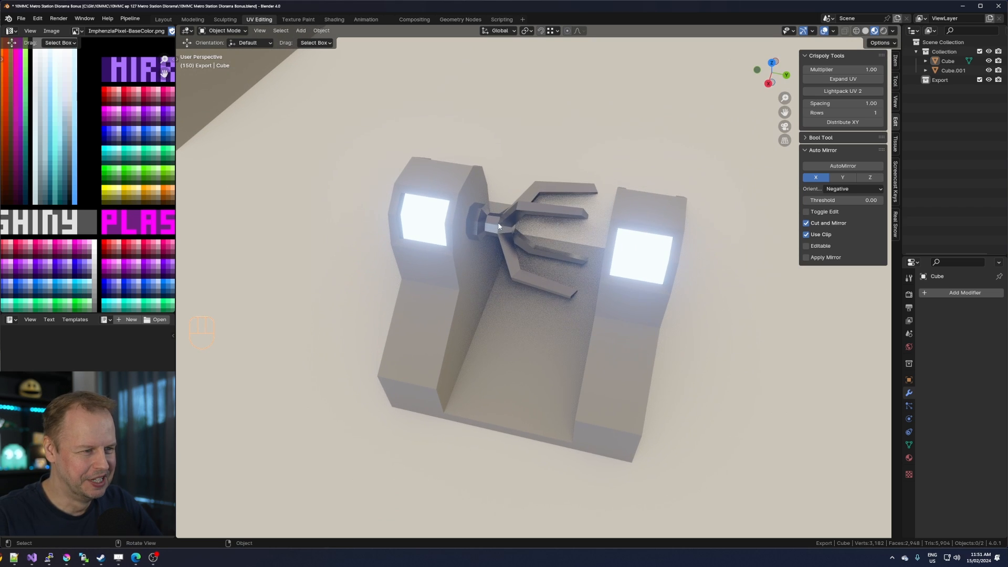
Select the inner side faces of one turnstile post and inset them by about 0.084 m.
key("Tab")
scroll(497, 313, "down", 1)
middle_click_drag(513, 328, 497, 314)
key("3")
left_click(494, 275)
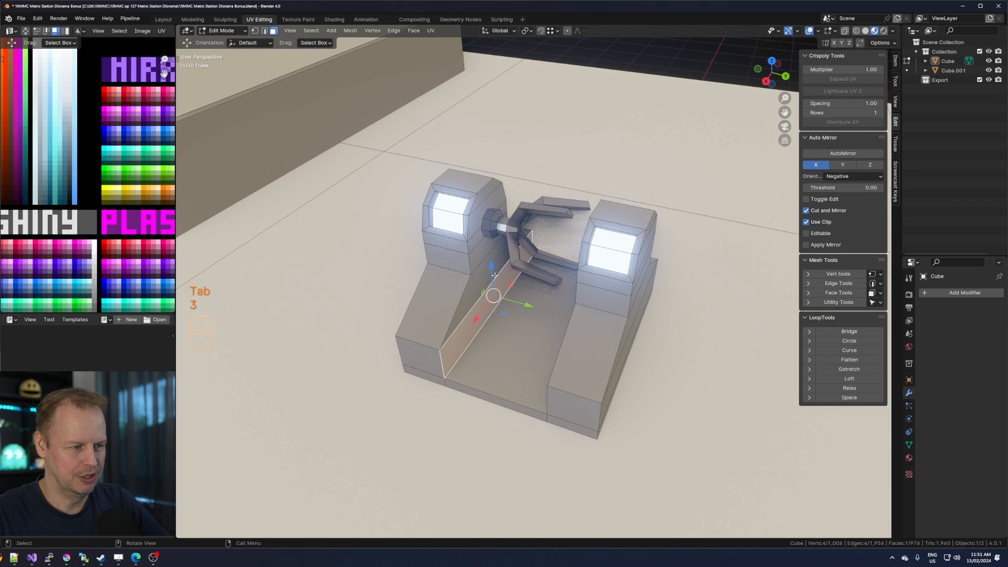
left_click(486, 199, "ctrl")
middle_click_drag(486, 199, 611, 223)
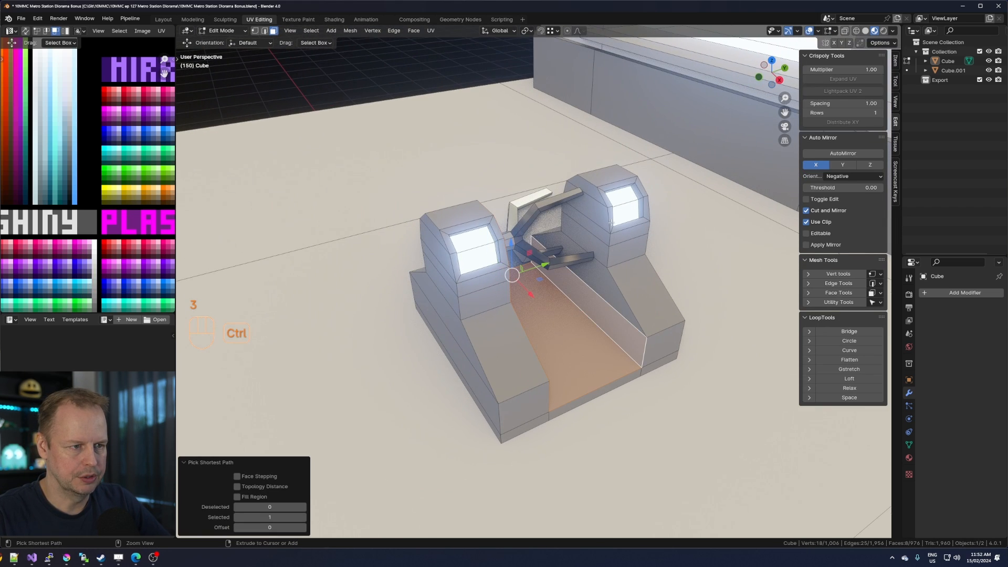
key("ctrl+z")
left_click(593, 307, "shift")
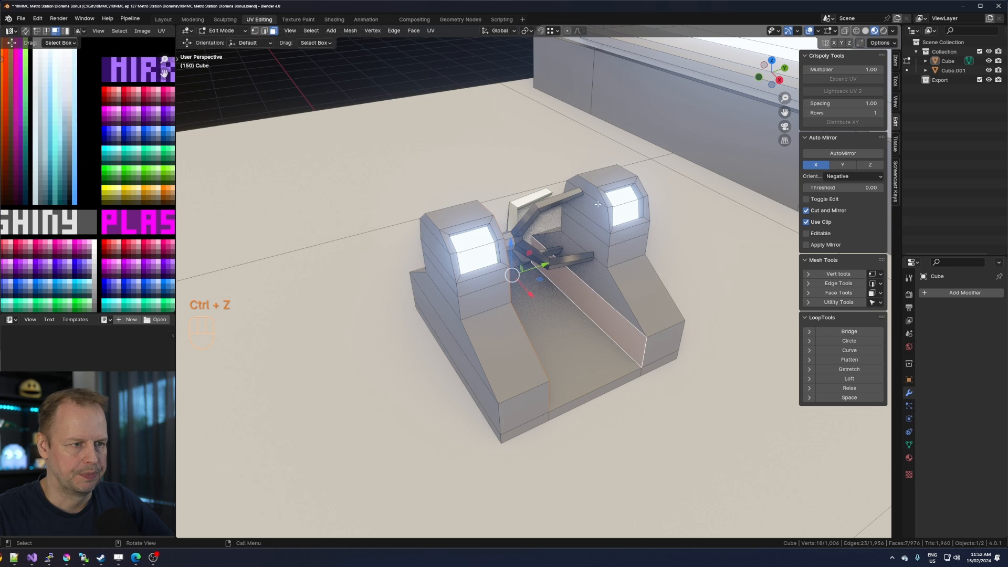
left_click(593, 212, "ctrl")
left_click(592, 195, "shift")
middle_click_drag(701, 235, 616, 224)
key("i")
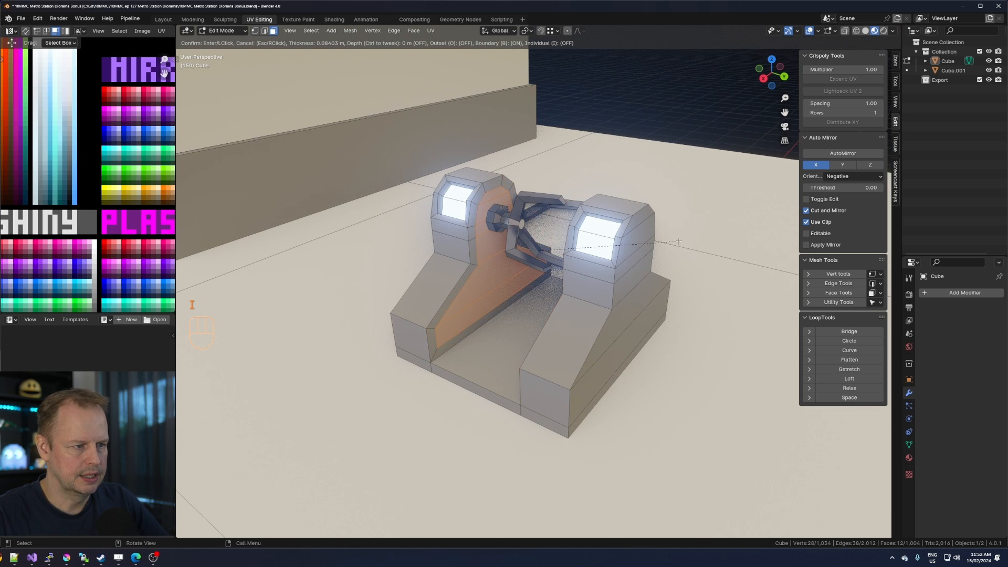
left_click(679, 241)
Extrude the post's inset faces along their normals by about 0.01 m.
key("alt+e")
left_click(685, 247)
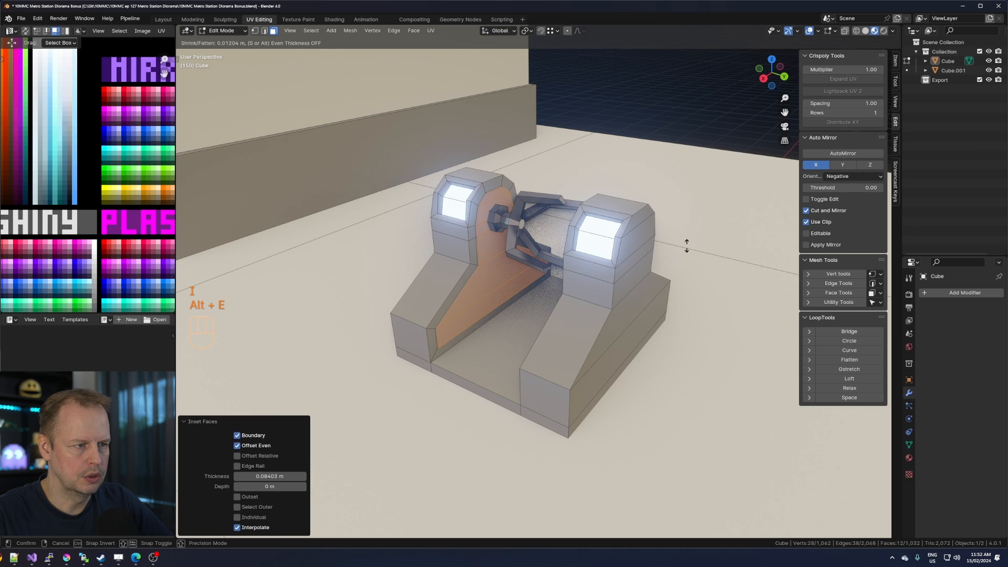
left_click(685, 245)
Grow the selection around the extruded side panel and move its UVs to another shade in the palette's grey column.
key("ctrl+KP_Add")
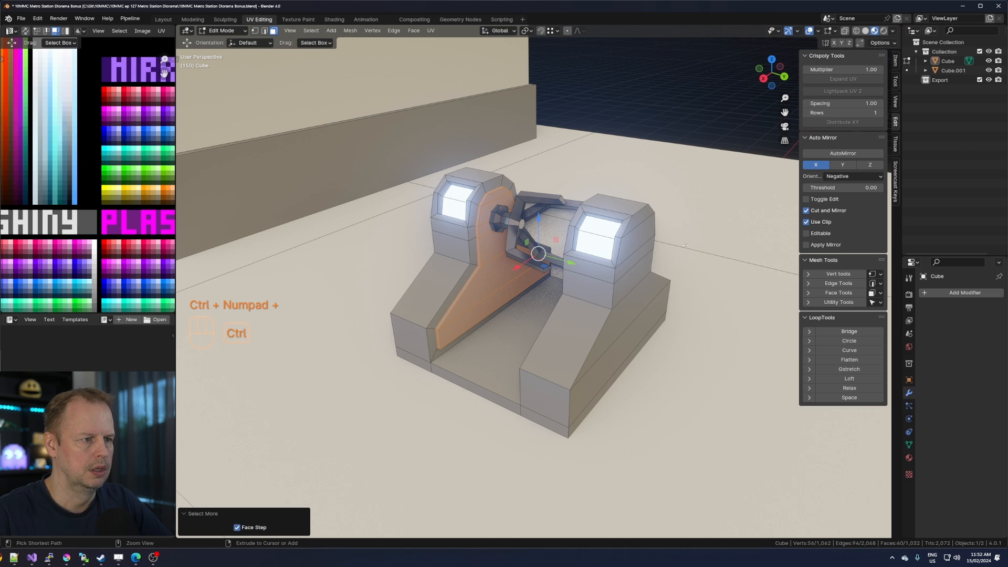
scroll(96, 166, "down", 4)
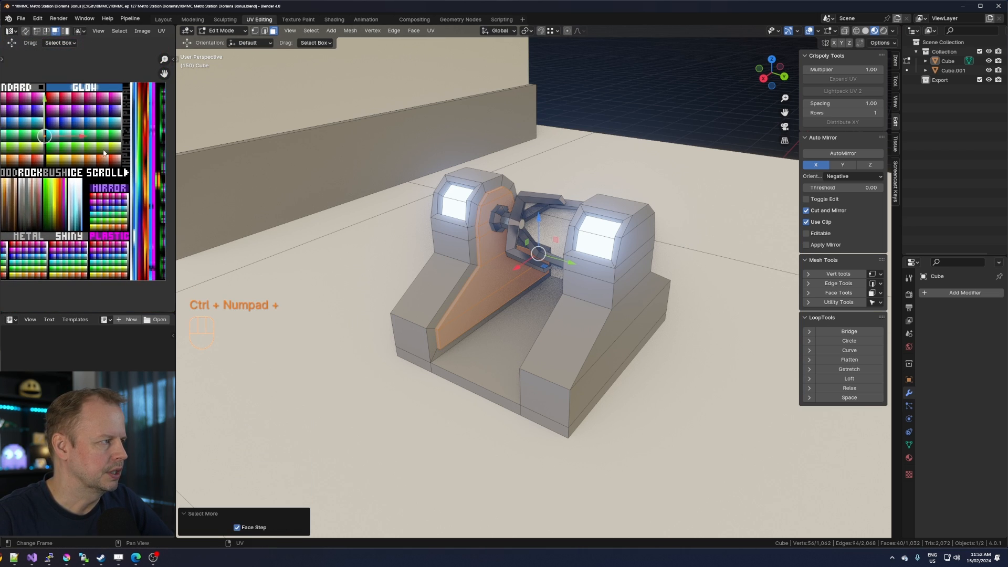
key("g")
left_click(96, 152)
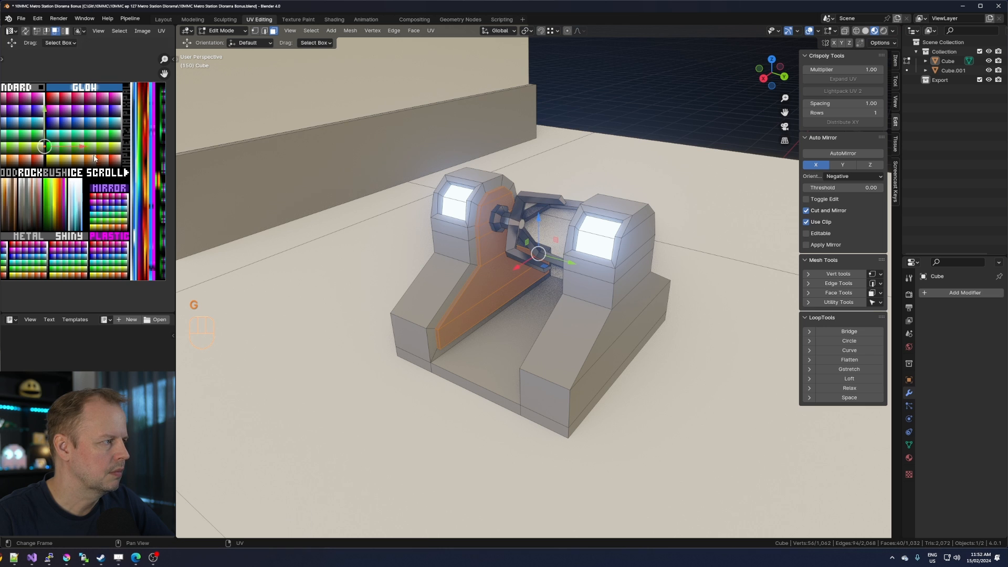
scroll(97, 141, "up", 4)
key("g")
left_click(99, 135)
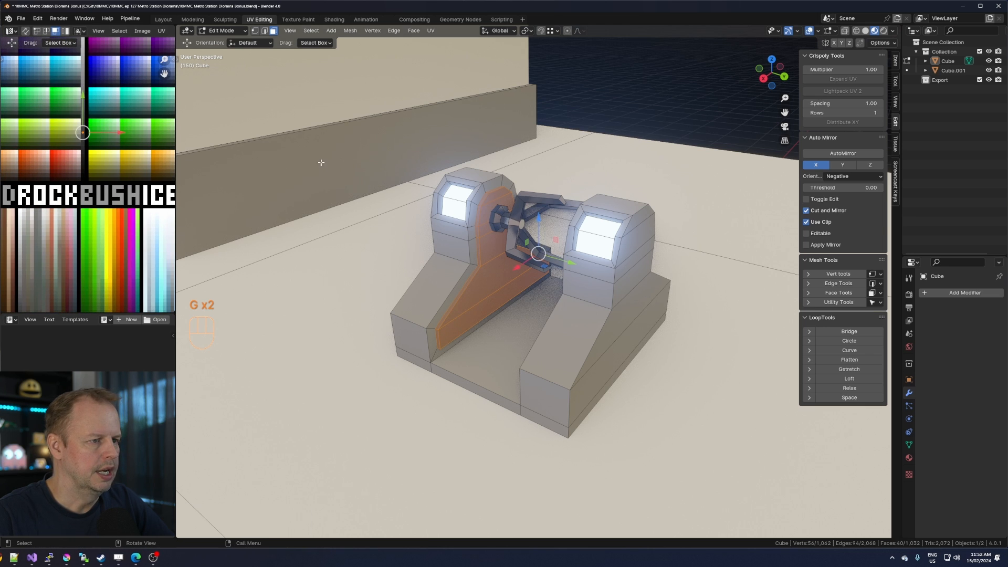
Examine the turnstile on the platform in Object Mode, select the station mesh, and return to Edit Mode.
key("Tab")
scroll(534, 266, "down", 3)
mouse_move(607, 297)
middle_mouse_down()
mouse_move(660, 303)
mouse_move(598, 311)
mouse_move(559, 296)
mouse_move(619, 292)
mouse_move(613, 306)
middle_mouse_up()
left_click(574, 323)
scroll(572, 310, "down", 1)
scroll(559, 299, "down", 2)
scroll(612, 306, "up", 5)
key("Tab")
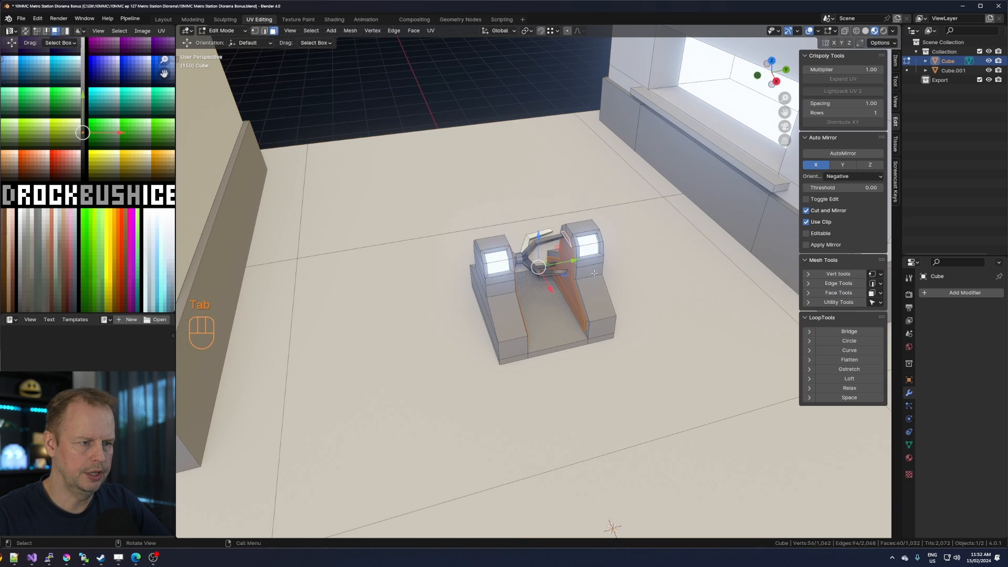
Select the turnstile's base and arms as linked geometry and move them about -2.46 m in X and -3.28 m in Y.
left_click(555, 323)
key("l")
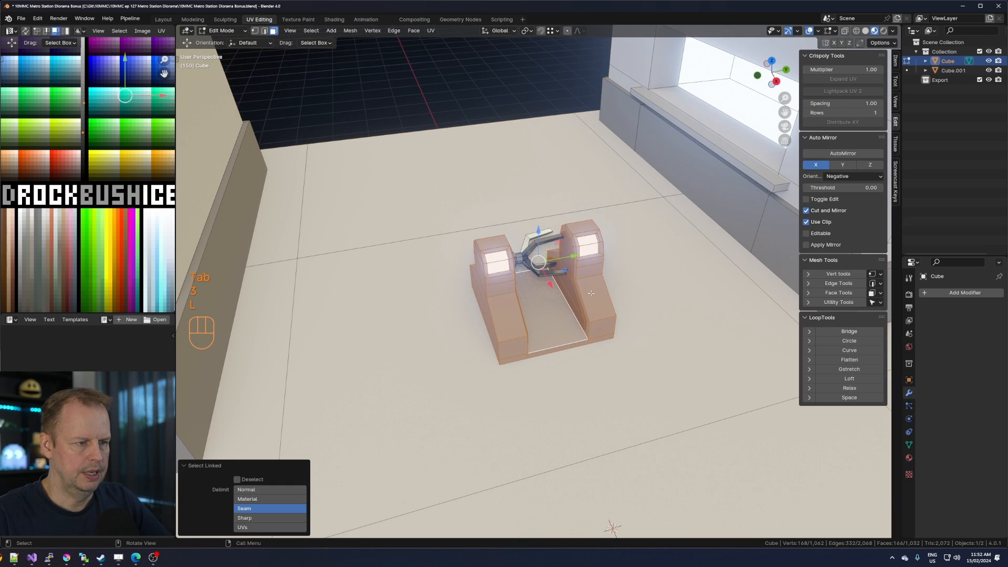
scroll(558, 304, "down", 4)
left_click_drag(561, 283, 438, 258)
key("ctrl+z")
key("l")
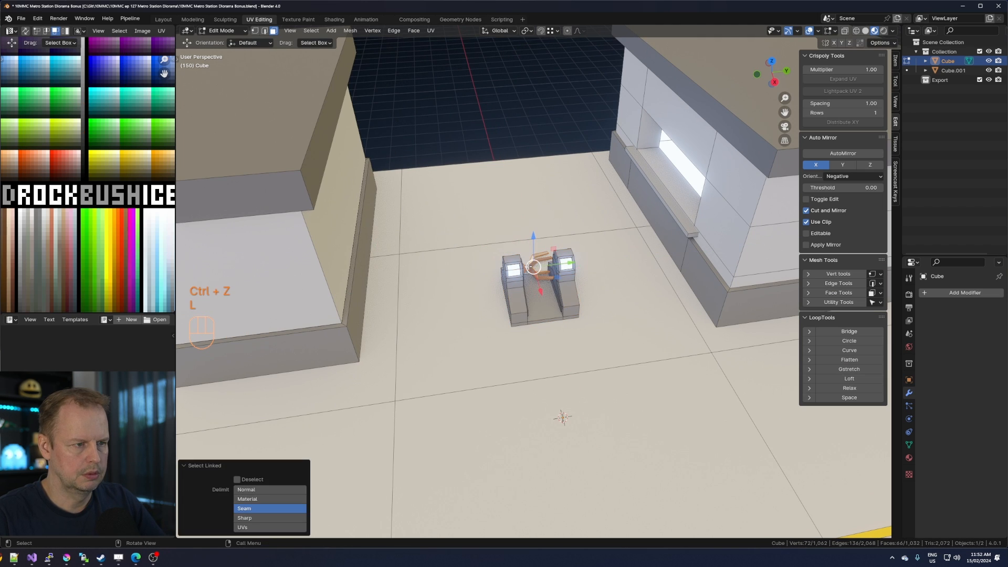
left_click_drag(557, 279, 435, 255)
key("ctrl+z")
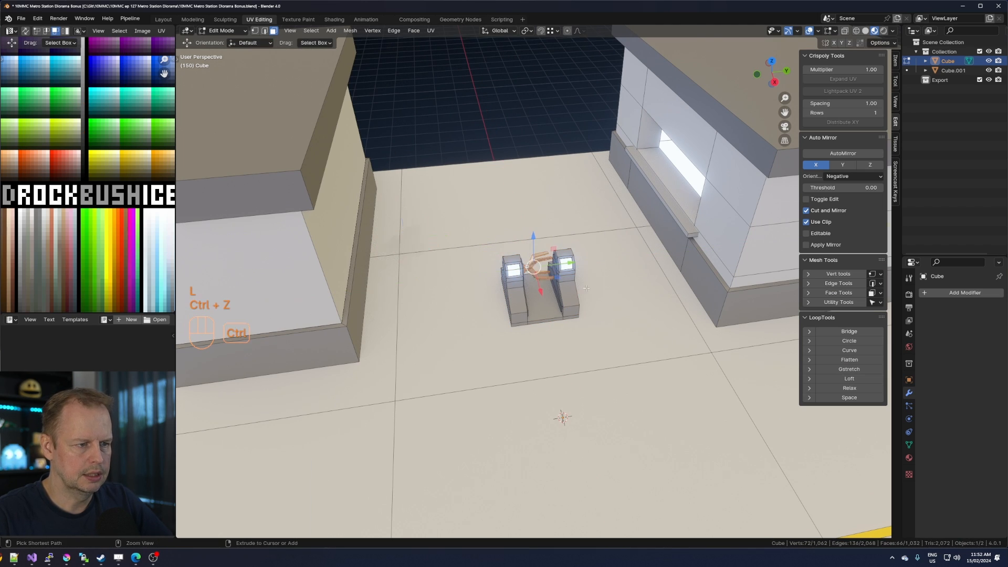
key("l")
left_click_drag(557, 281, 411, 238)
middle_click_drag(581, 198, 677, 195)
key("ctrl+KP_1")
key("ctrl+KP_7")
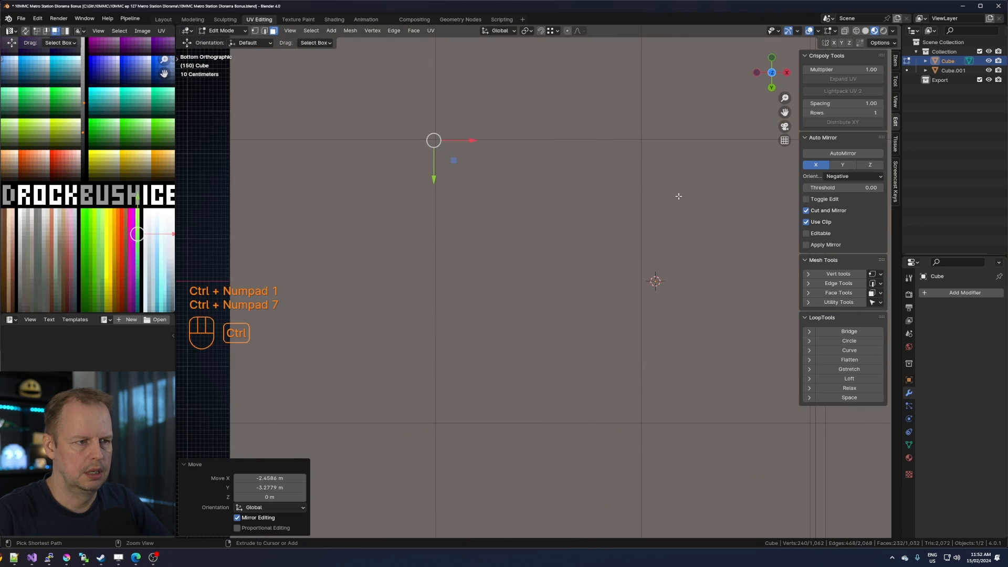
key("ctrl+KP_1")
key("KP_3")
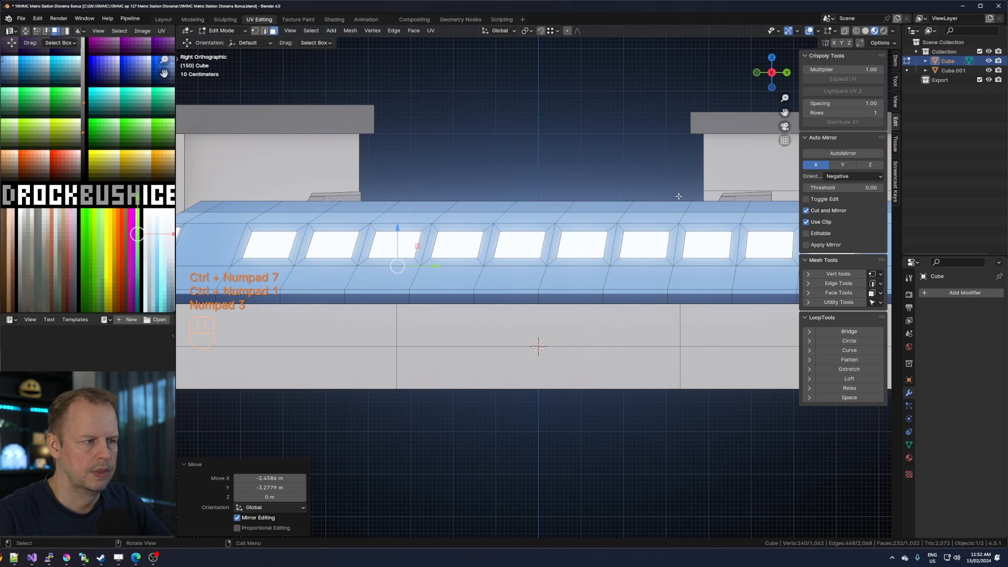
middle_click_drag(678, 195, 635, 231)
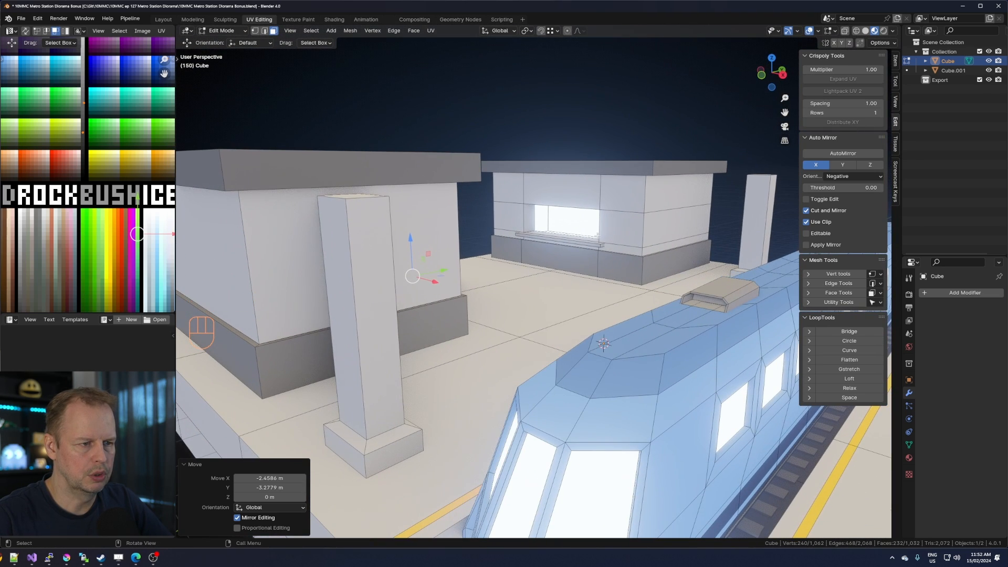
Try to duplicate the floor strip beside the kiosk and raise the copy 1 m along Z.
key("3")
left_click(578, 272)
scroll(607, 256, "up", 3)
key("2")
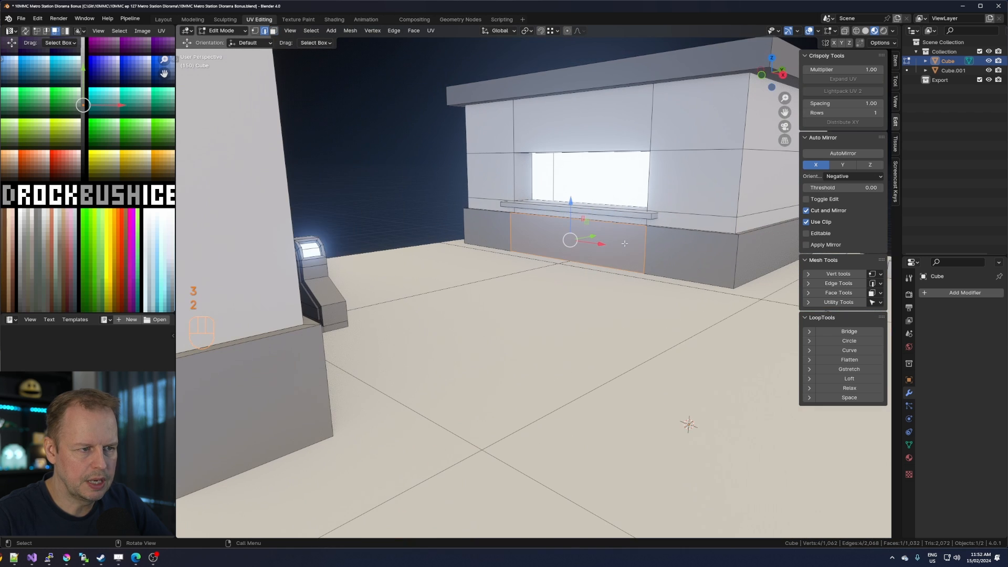
middle_click_drag(625, 272, 546, 288)
key("3")
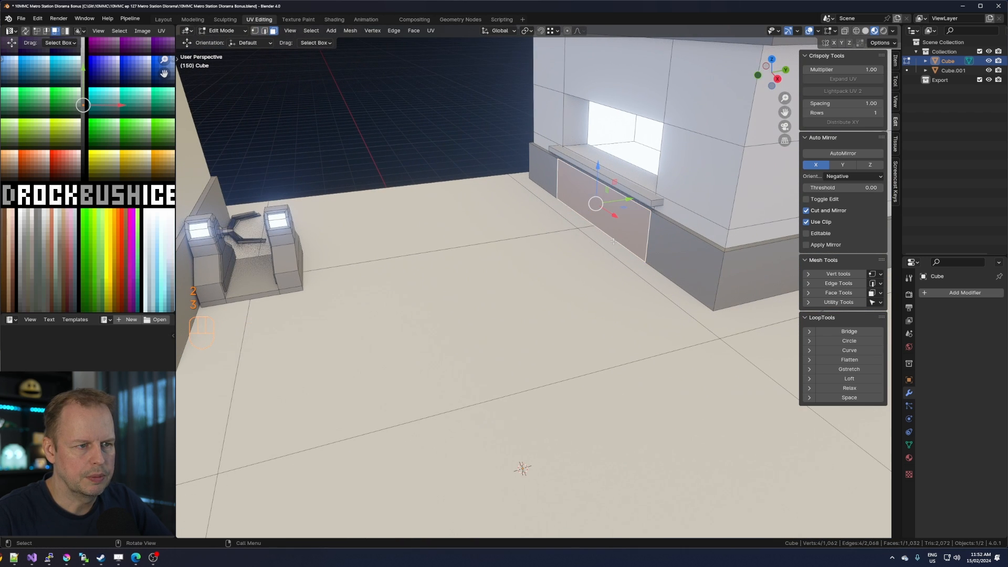
left_click(641, 267)
key("shift+d")
right_click(641, 247)
middle_click_drag(641, 247, 712, 221)
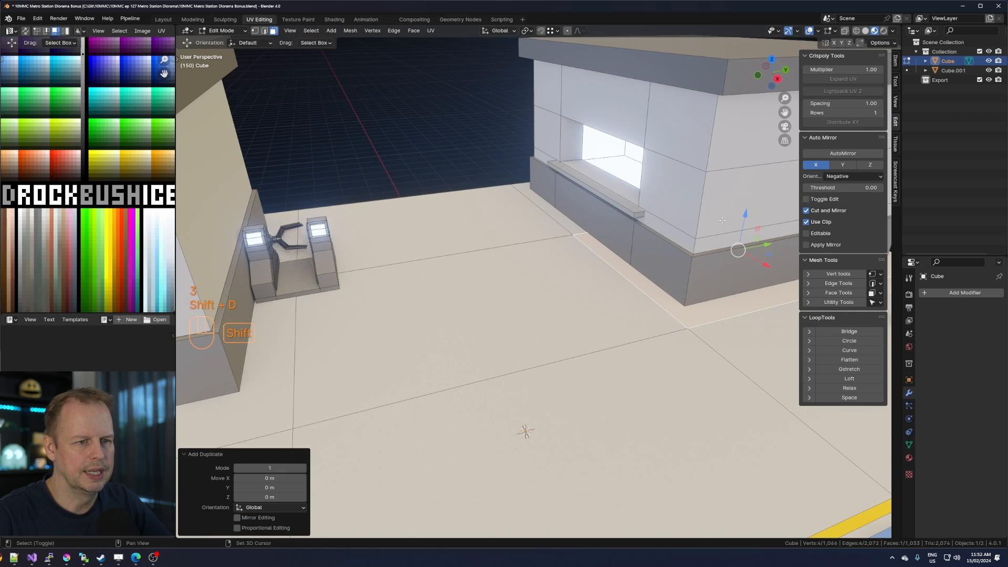
key("g")
key("z")
key("1")
key("Return")
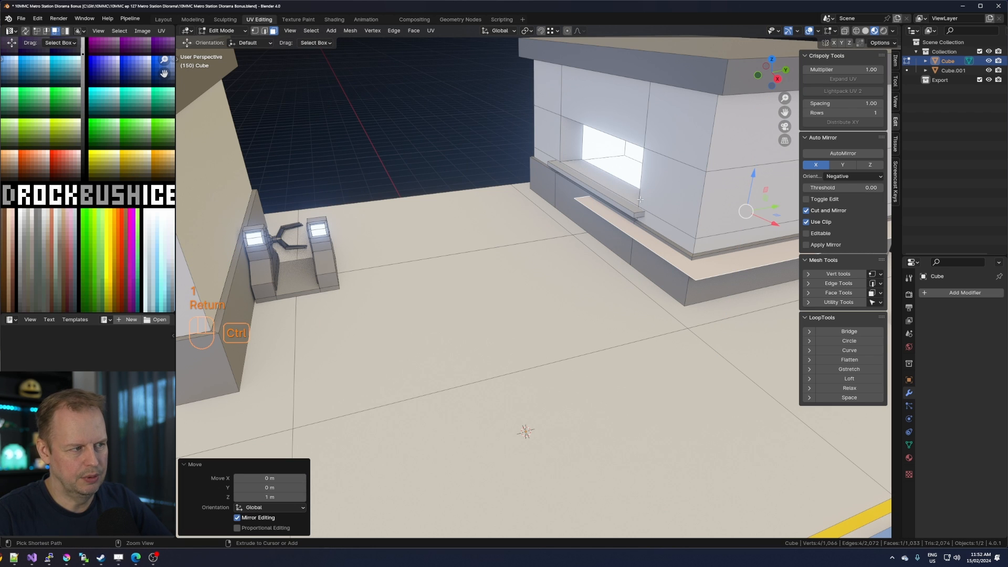
key("ctrl+z")
key("ctrl+z")
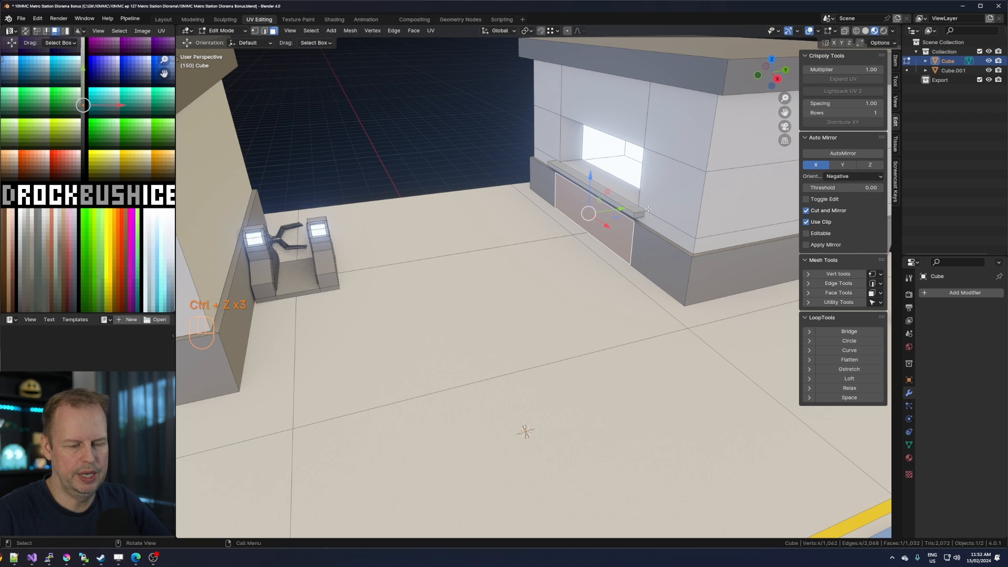
Hide the train's linked body in the right orthographic view to expose the kiosk.
scroll(648, 209, "down", 3)
mouse_move(641, 220)
middle_mouse_down()
mouse_move(630, 186)
mouse_move(641, 211)
middle_mouse_up()
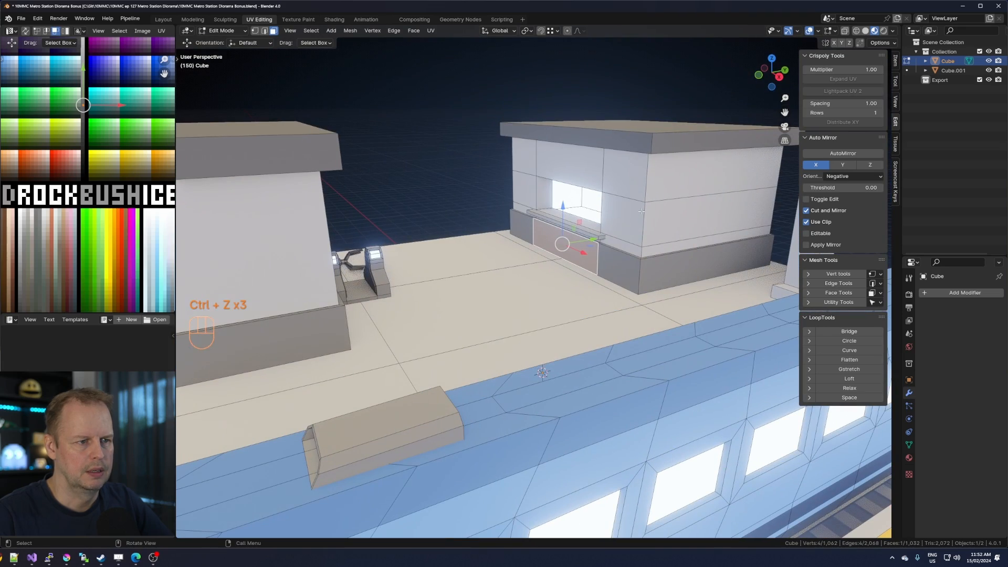
key("ctrl+KP_1")
key("ctrl+KP_7")
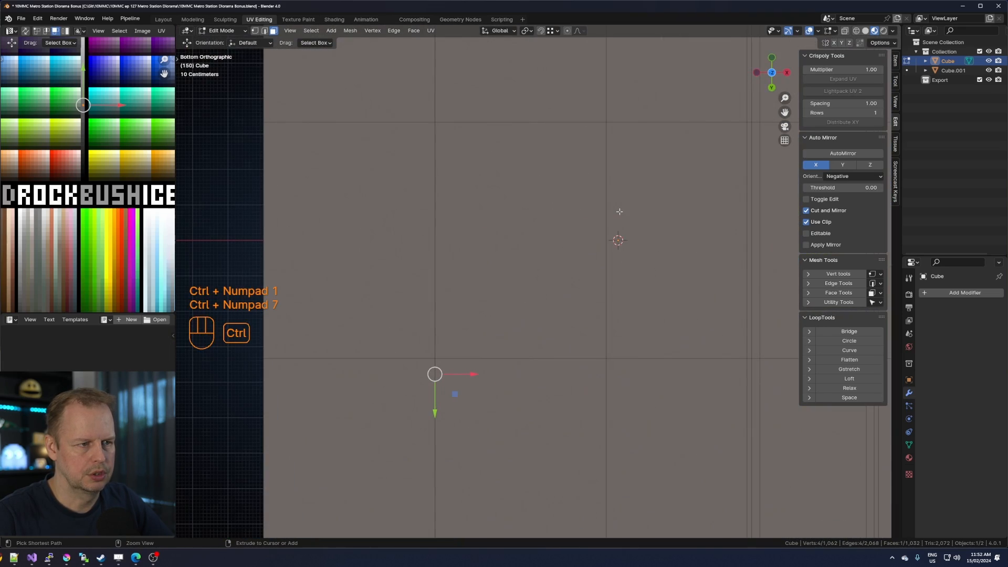
key("ctrl+KP_1")
key("ctrl+KP_3")
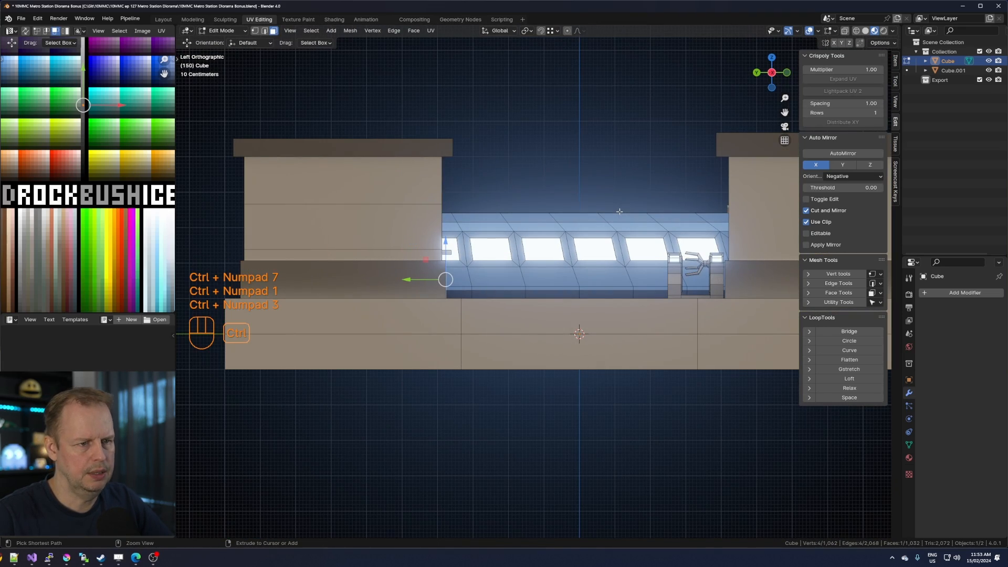
key("ctrl+KP_1")
key("ctrl+KP_7")
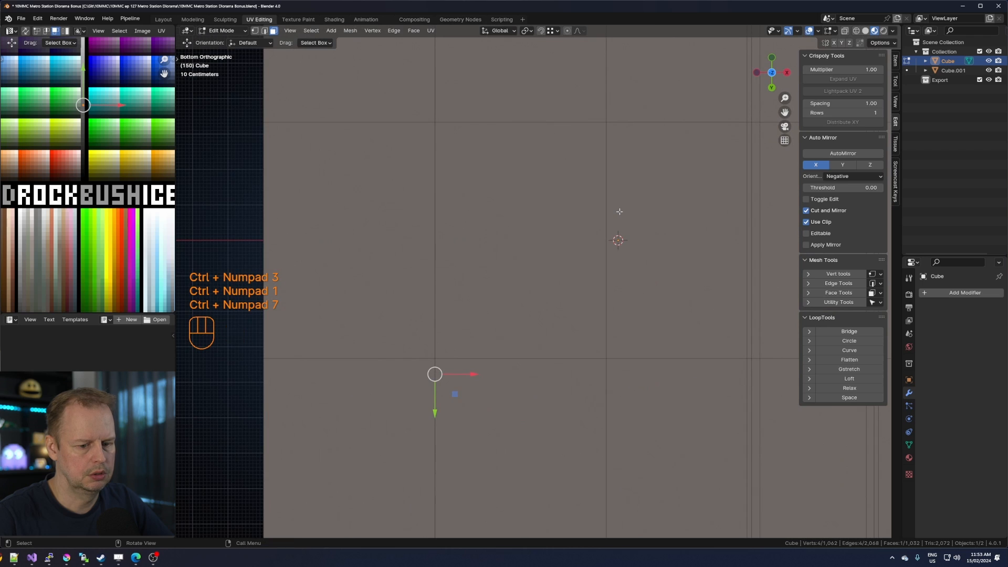
key("KP_1")
key("KP_3")
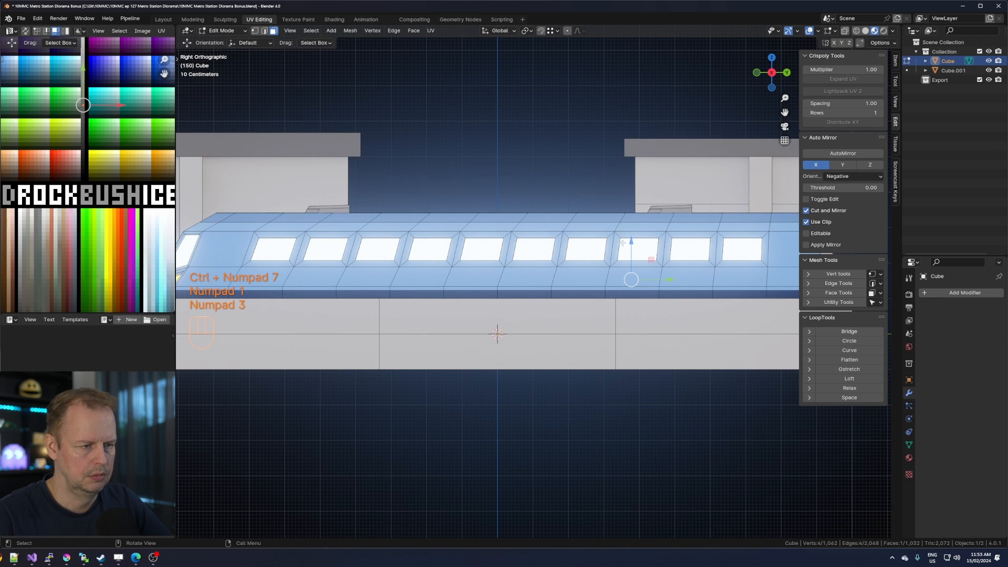
key("l")
key("h")
Turn on X-ray in vertex select mode and hide the train's remaining roof unit in front of the kiosk.
middle_click_drag(606, 197, 462, 230, "shift")
key("alt+z")
scroll(607, 373, "up", 2)
key("1")
key("a")
key("a")
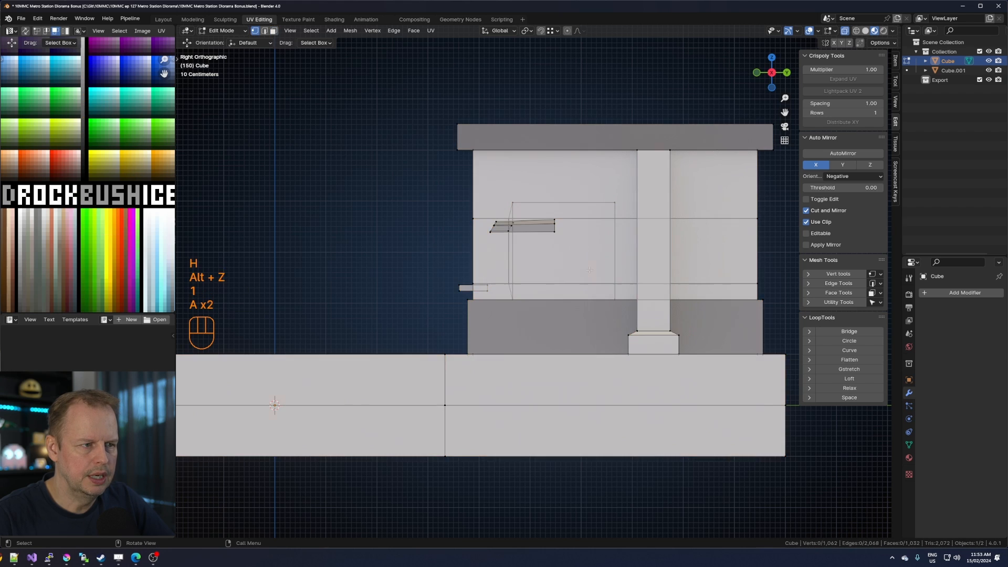
key("b")
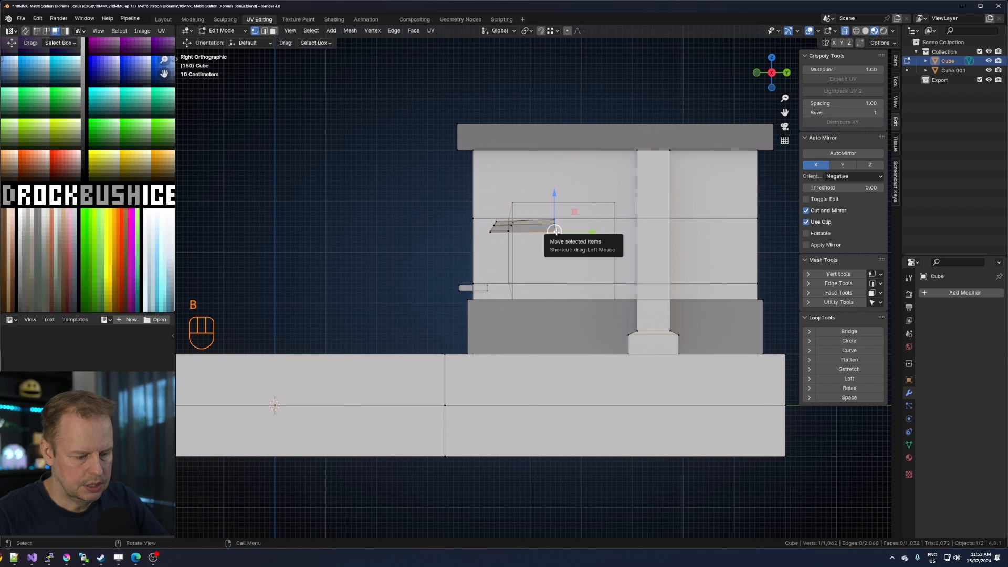
key("l")
key("h")
Box-select the kiosk's lower wall, counter and window vertices and lower them along Z to shorten the dark base.
key("a")
key("a")
key("b")
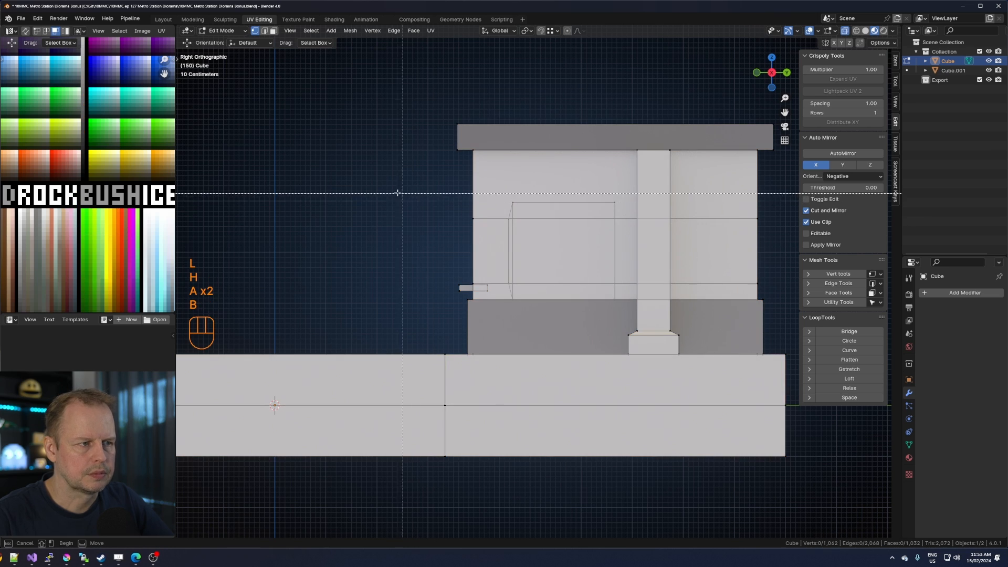
left_click_drag(391, 208, 474, 310)
left_click_drag(583, 237, 571, 259)
scroll(581, 261, "down", 2)
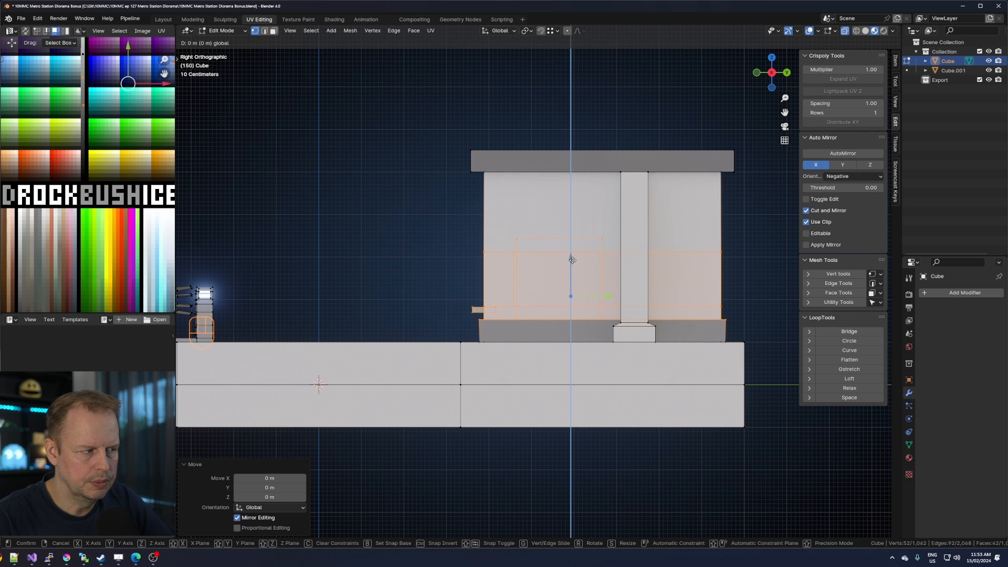
Select the top edge loops of the windowless building's dark base and lower them about 0.54 m along Z.
middle_click_drag(569, 260, 298, 302)
middle_click_drag(361, 293, 377, 280)
key("3")
key("a")
key("3")
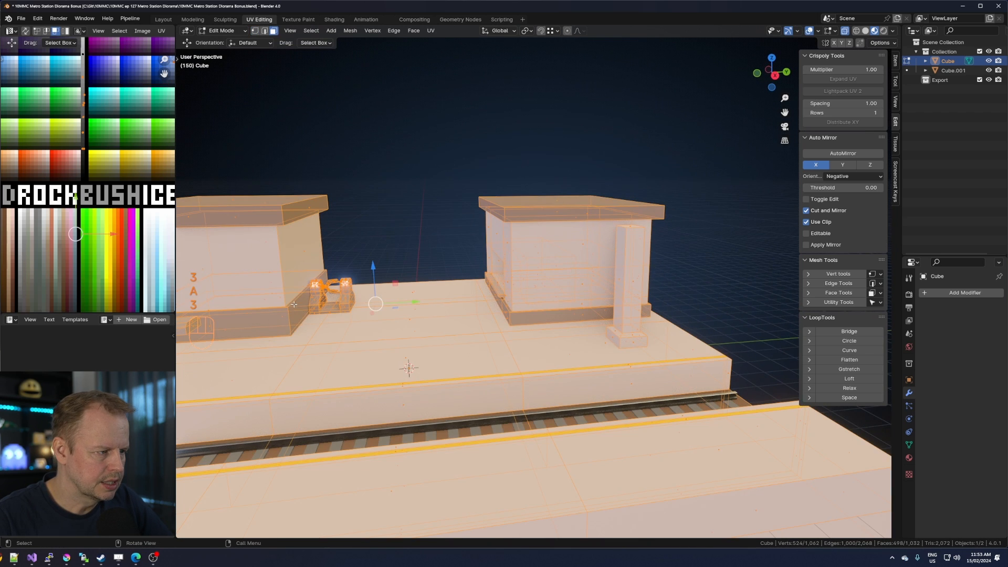
key("a")
key("a")
key("2")
key("a")
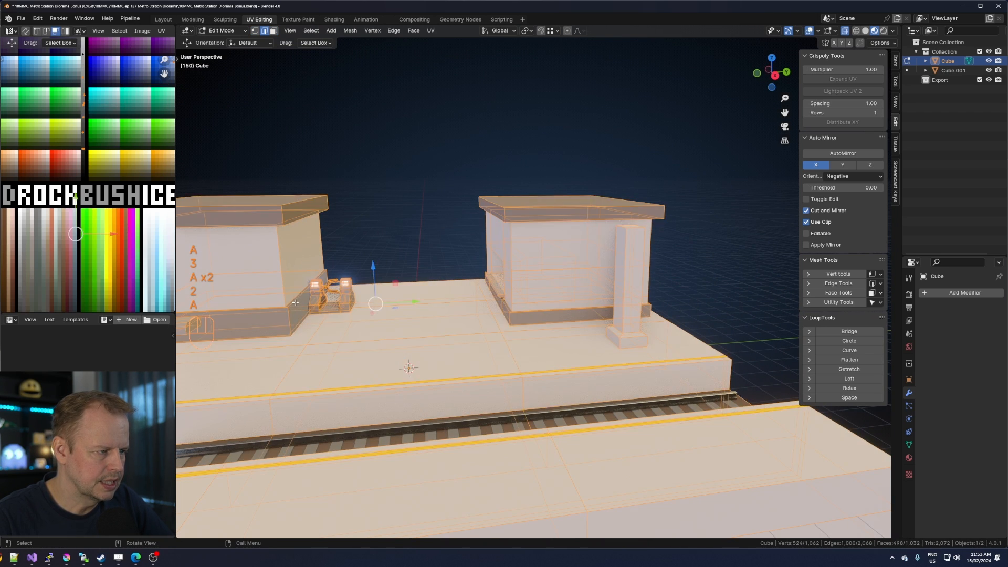
key("a")
left_click(296, 300, "alt+shift")
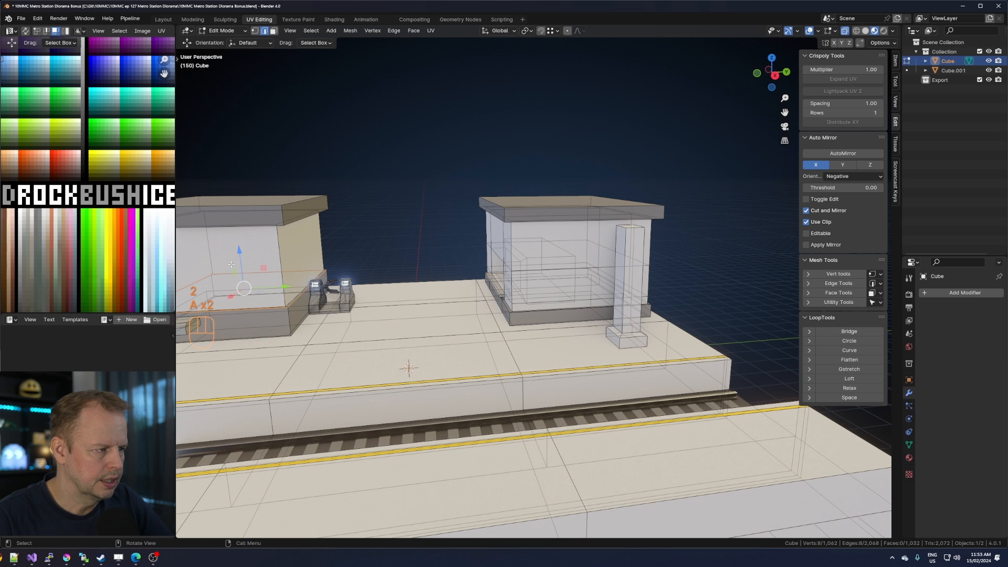
left_click_drag(240, 255, 246, 288)
key("ctrl+z")
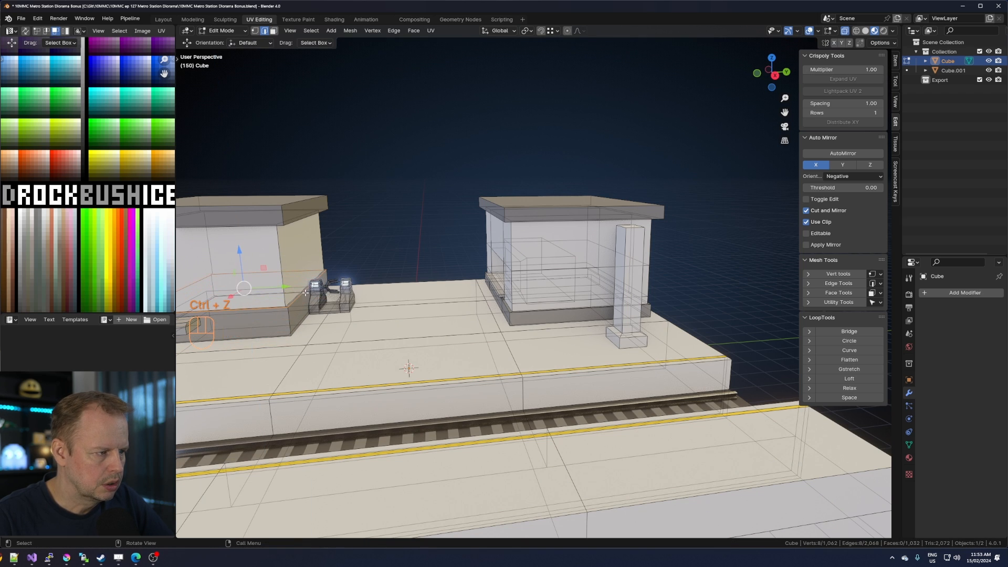
left_click(291, 298, "alt+shift")
left_click_drag(238, 254, 509, 314)
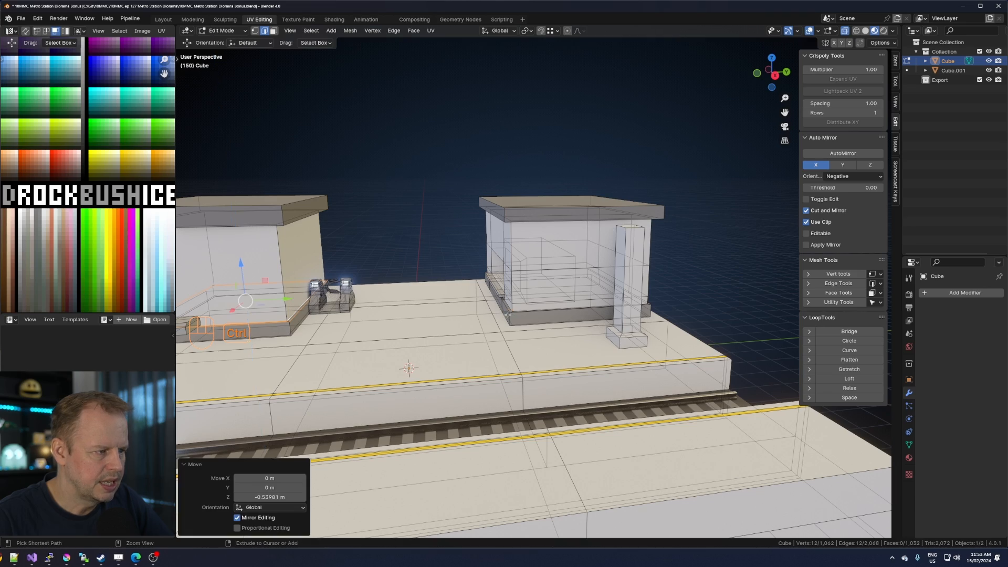
middle_click_drag(509, 314, 485, 286)
Reveal all hidden geometry and check the whole station in Object Mode before resuming mesh editing.
key("alt+h")
key("Tab")
scroll(556, 234, "down", 4)
middle_click_drag(555, 234, 556, 266)
scroll(555, 266, "up", 5)
key("Tab")
With X-ray off, duplicate the linked turnstile parts about 1.57 m along Y and repeat twice for a row of four.
middle_click_drag(365, 282, 489, 266)
key("alt+z")
key("l")
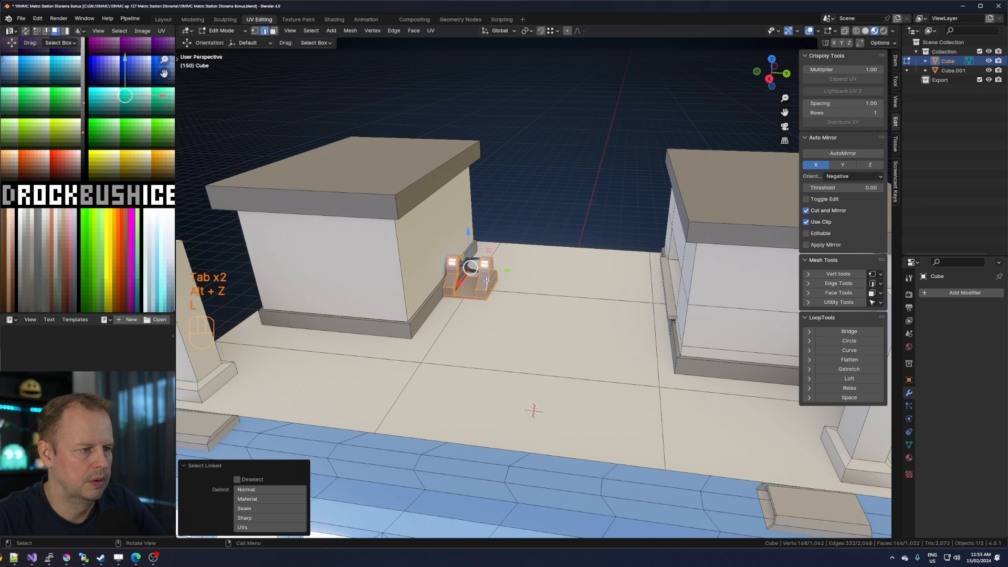
key("l")
middle_click_drag(469, 266, 472, 273)
key("shift+d")
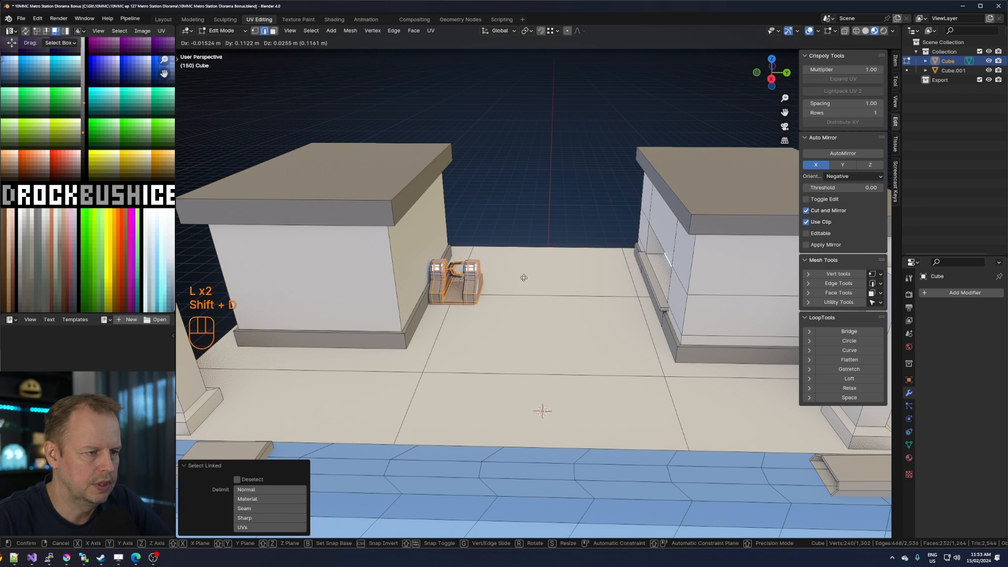
key("y")
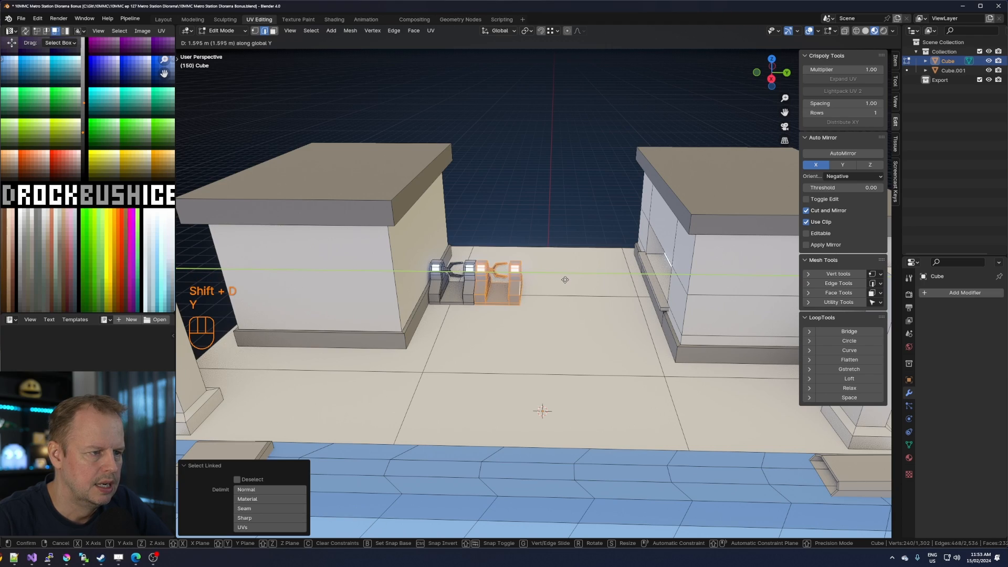
left_click(564, 279)
key("shift+r")
key("shift+r")
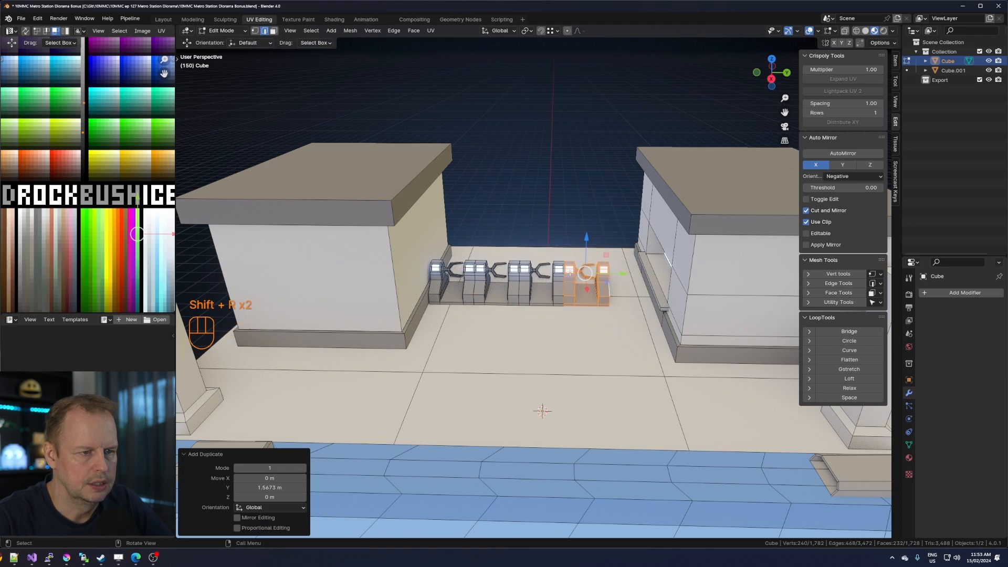
Examine the turnstile row and the platform layout in Object Mode from several angles.
middle_click_drag(564, 280, 575, 206)
key("Tab")
scroll(575, 206, "down", 4)
middle_click_drag(512, 238, 557, 272)
scroll(501, 270, "up", 3)
middle_click_drag(480, 291, 550, 261, "shift")
middle_click_drag(620, 231, 625, 251)
key("Tab")
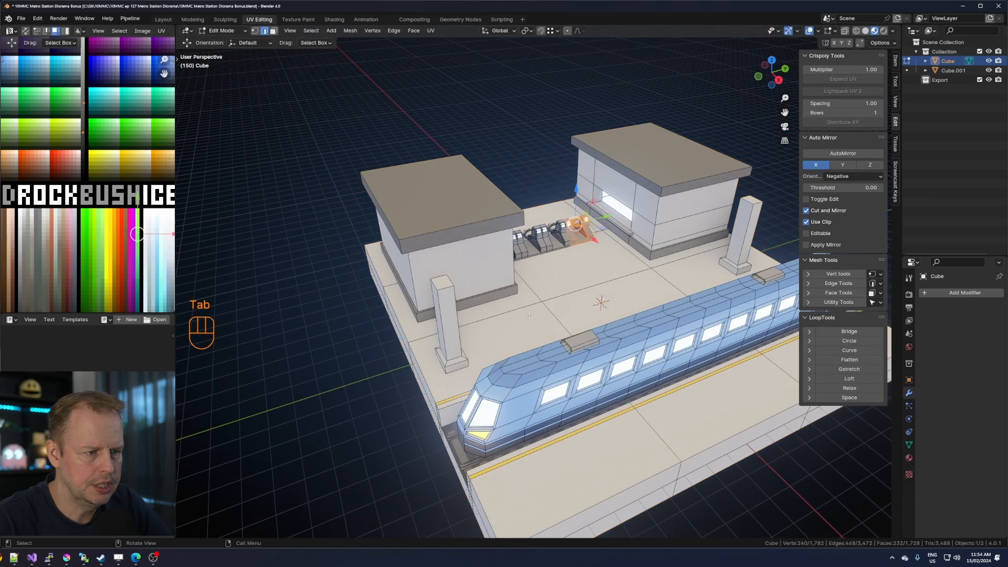
Duplicate the platform face beside the front pillar in place, scale it to 0.219, and scale it to 0.506 along Y.
key("3")
left_click(529, 315)
middle_click_drag(529, 315, 607, 267)
key("shift+d")
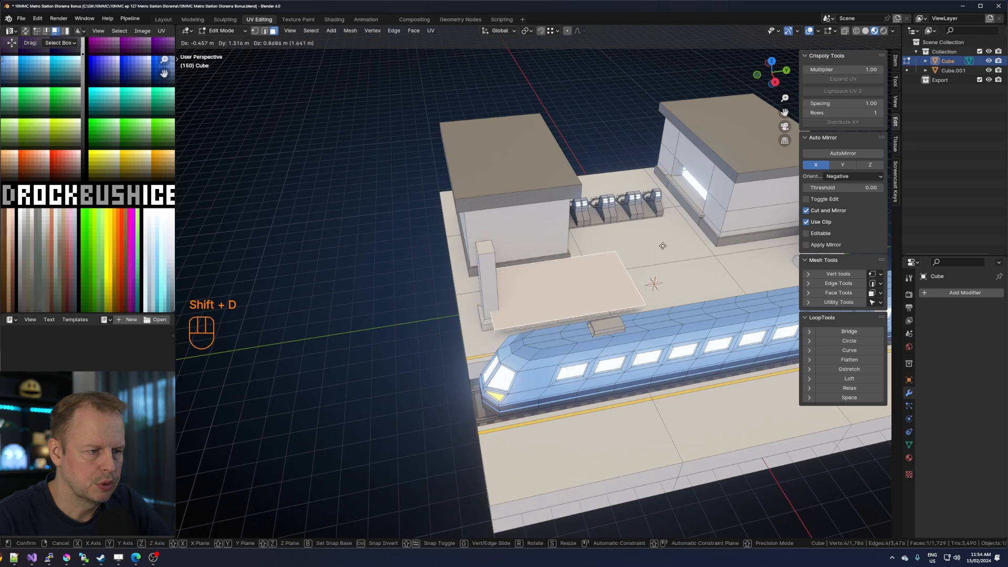
right_click(677, 246)
key("s")
left_click(580, 302)
key("s")
key("y")
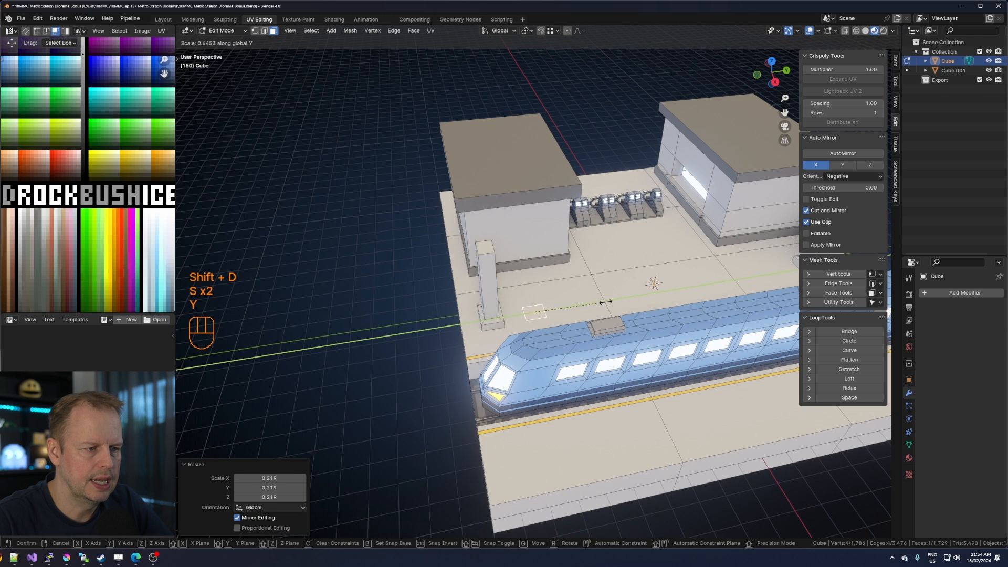
left_click(590, 305)
Extrude the small face upward 1 m, and extrude it again to form the ticket machine's upper section.
scroll(589, 305, "up", 3)
middle_click_drag(590, 305, 615, 284)
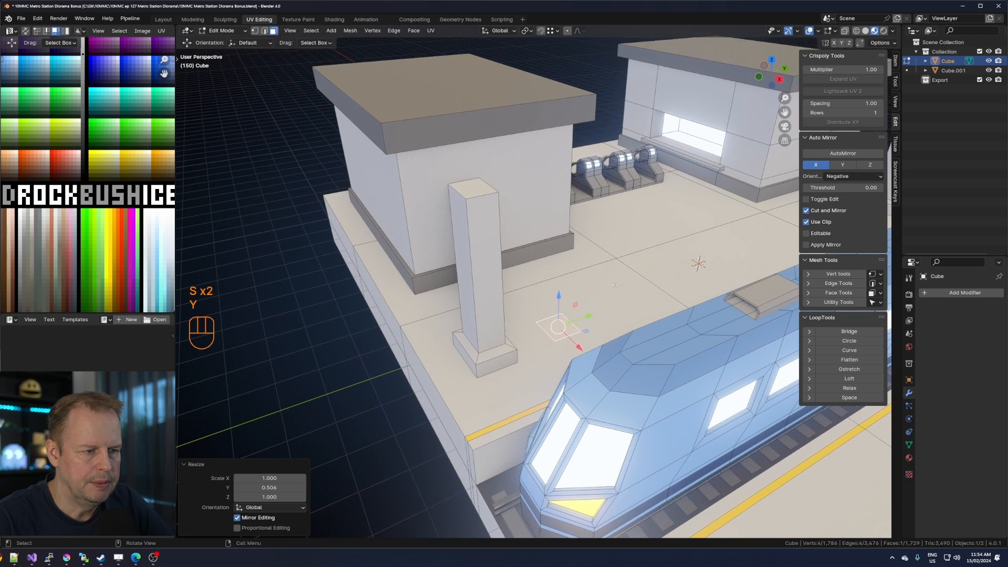
type("e1")
key("Return")
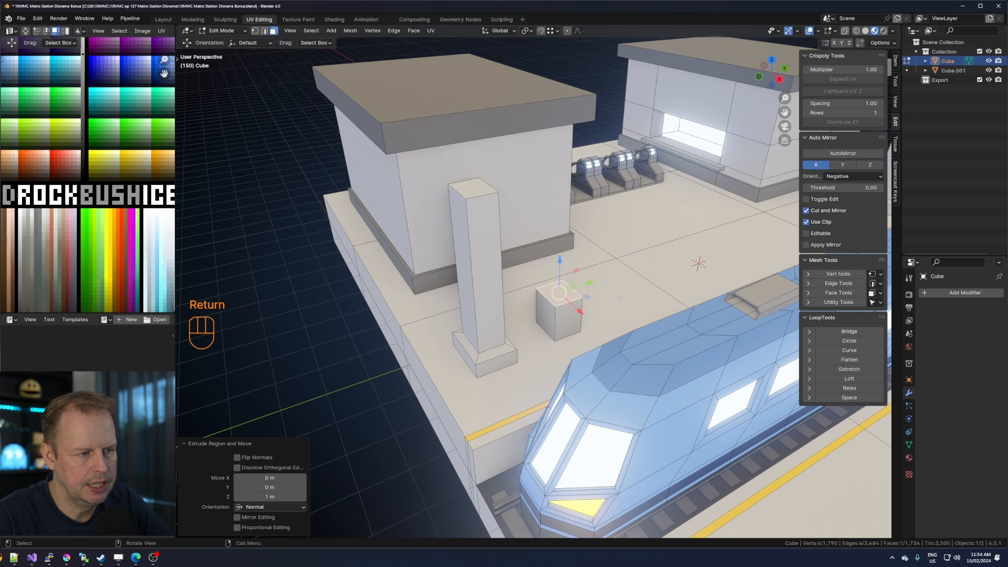
key("e")
left_click(621, 269)
Slope the ticket machine's upper front by moving its top front edge back, and add a horizontal loop cut just below the slope.
key("2")
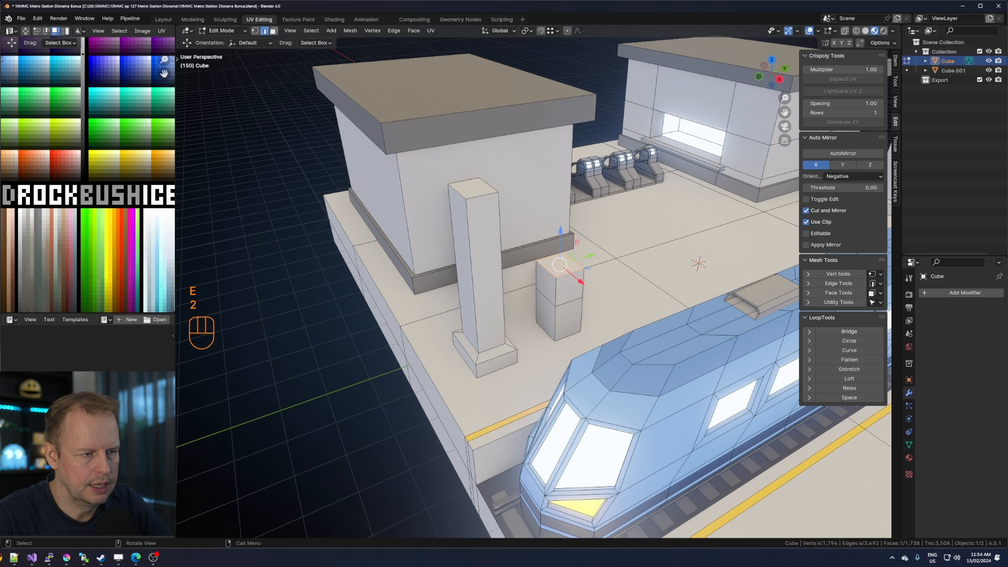
key("3")
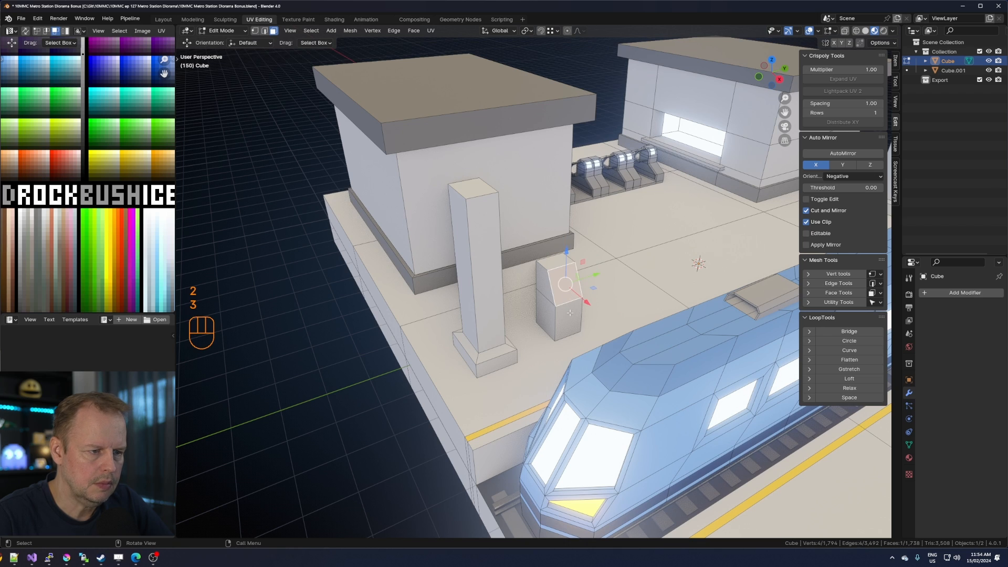
key("ctrl+r")
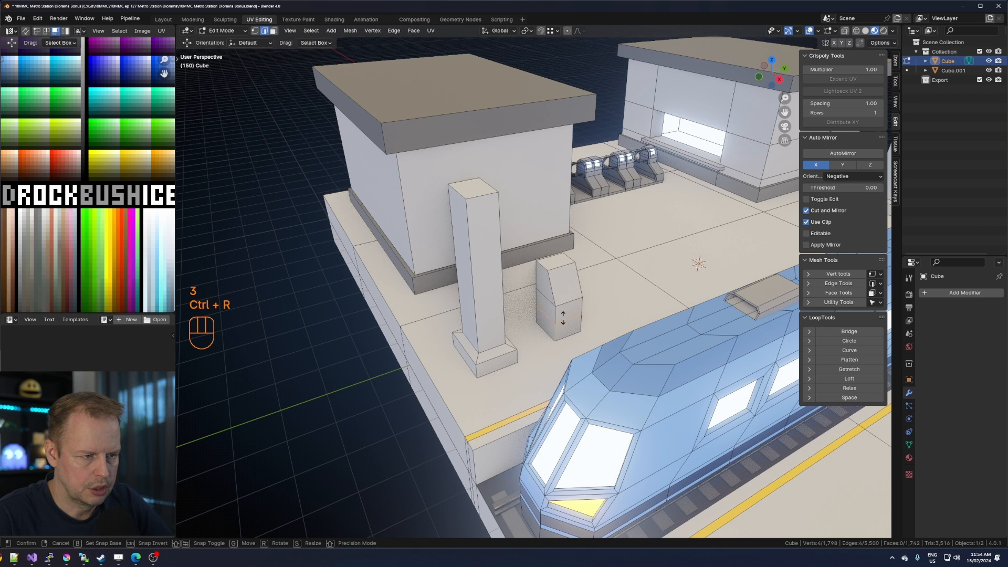
left_click_drag(575, 314, 564, 310)
Inset the ticket machine's two upper front faces 0.1253 m and extrude them along normals by -0.126 m to recess the screen.
key("3")
left_click(574, 304, "shift")
key("i")
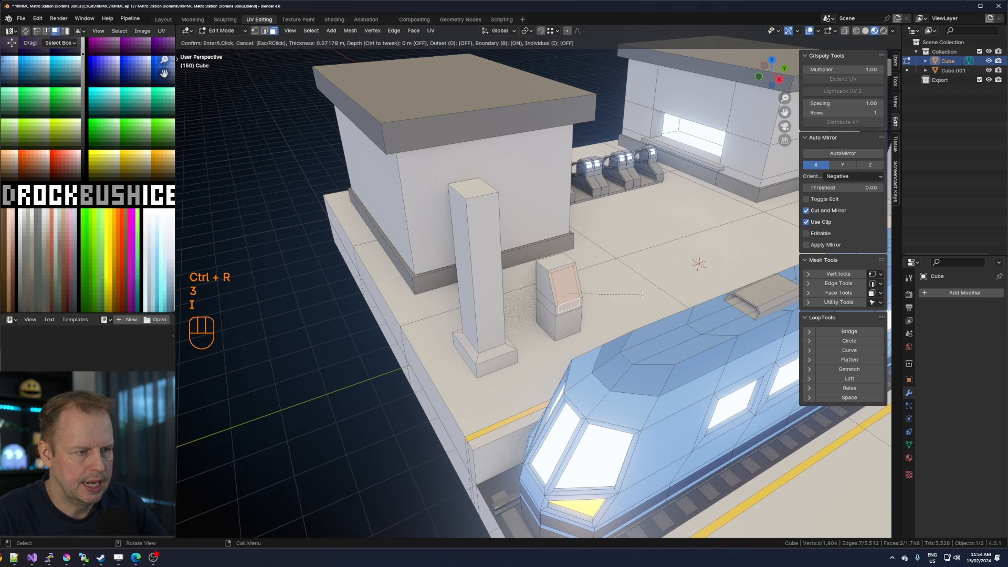
left_click(633, 297)
key("alt+e")
left_click(637, 297)
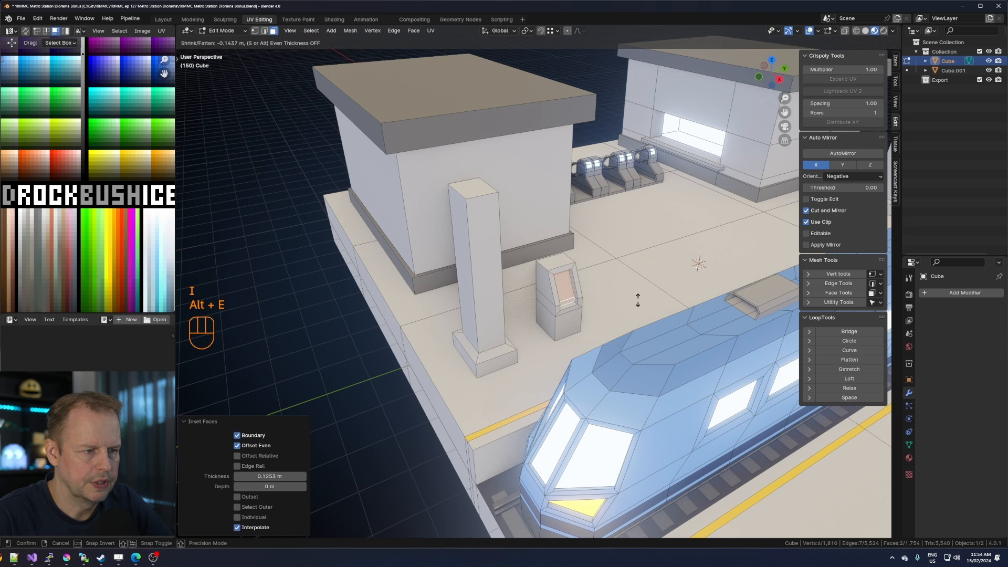
left_click(638, 299)
Move the recessed screen faces' UVs onto a pale swatch in the palette's GLOW section.
scroll(108, 150, "down", 2)
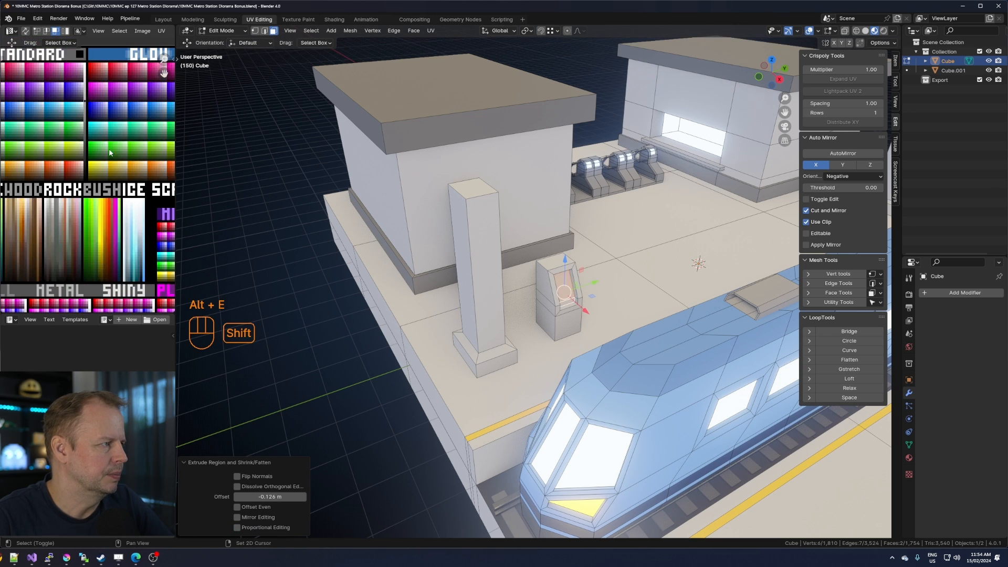
middle_click_drag(108, 151, 91, 236, "shift")
key("a")
key("g")
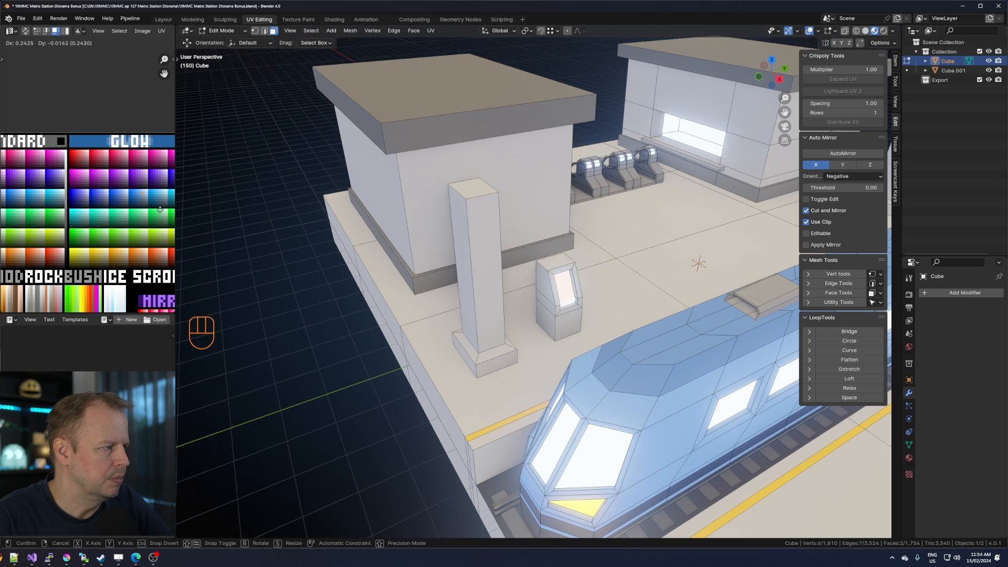
left_click(160, 210)
Select the whole ticket machine, isolate its body UVs from the screen's, and place them on a yellow swatch in the STANDARD palette.
middle_click_drag(583, 286, 548, 295)
middle_click_drag(513, 334, 536, 357)
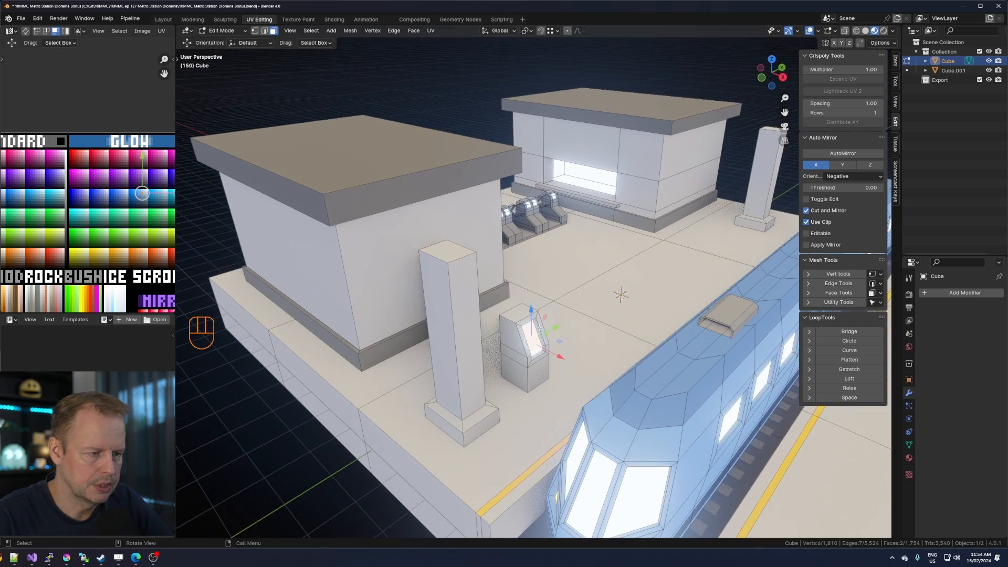
scroll(530, 378, "up", 3)
middle_click_drag(520, 420, 494, 418)
key("l")
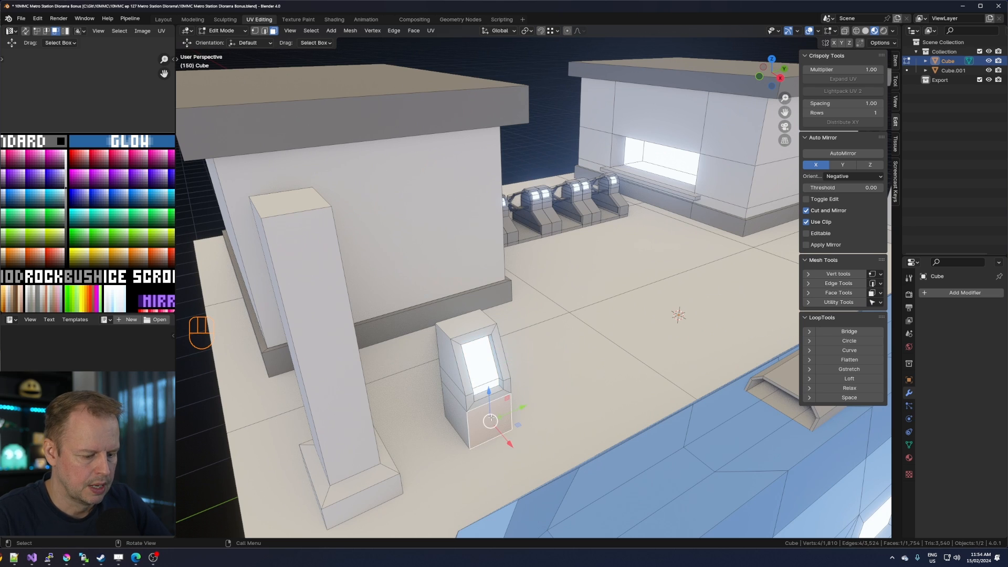
scroll(104, 198, "down", 3)
key("a")
key("a")
key("b")
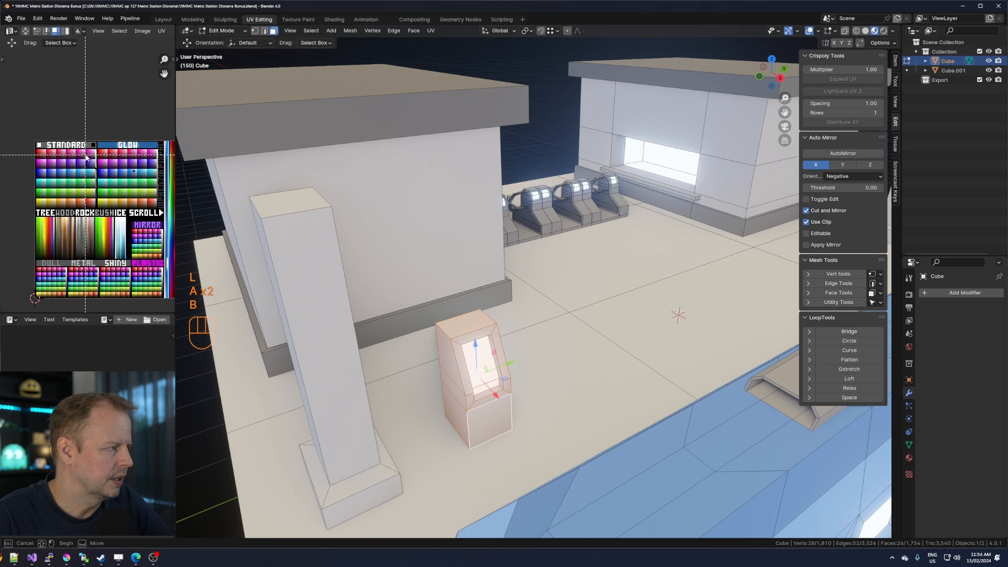
left_click_drag(86, 155, 111, 179)
key("g")
left_click(88, 265)
scroll(87, 265, "up", 4)
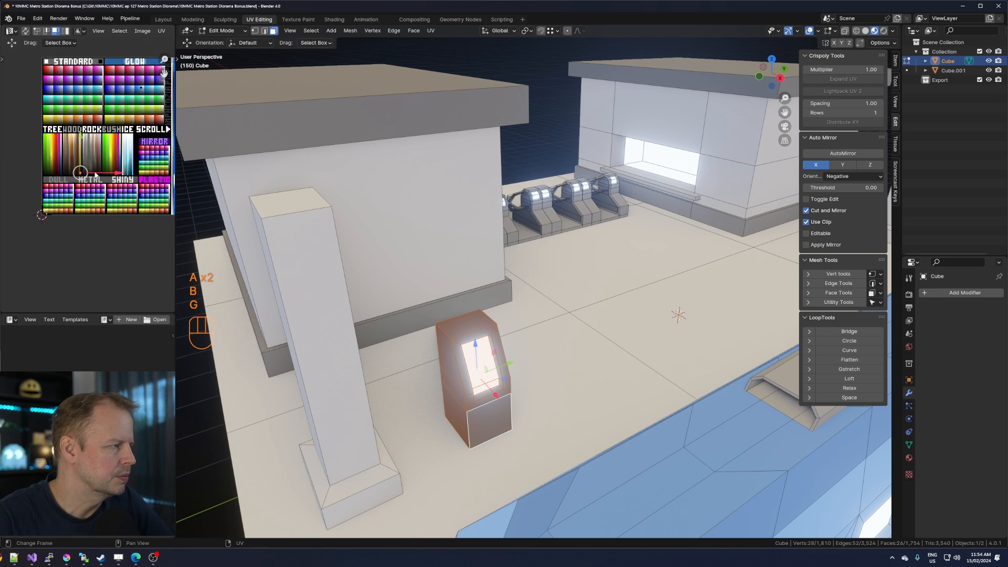
key("g")
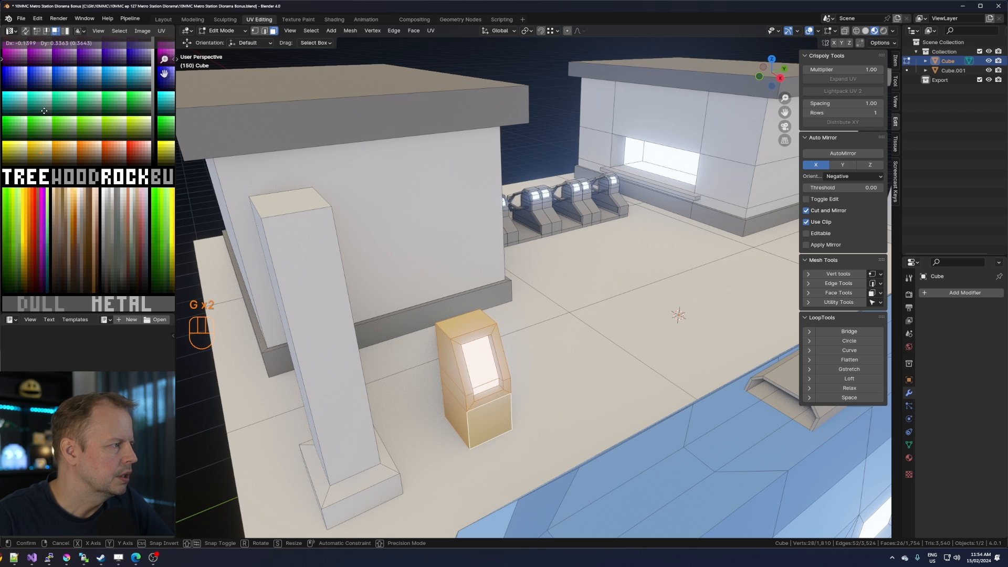
left_click(44, 111)
key("Tab")
key("Tab")
key("Tab")
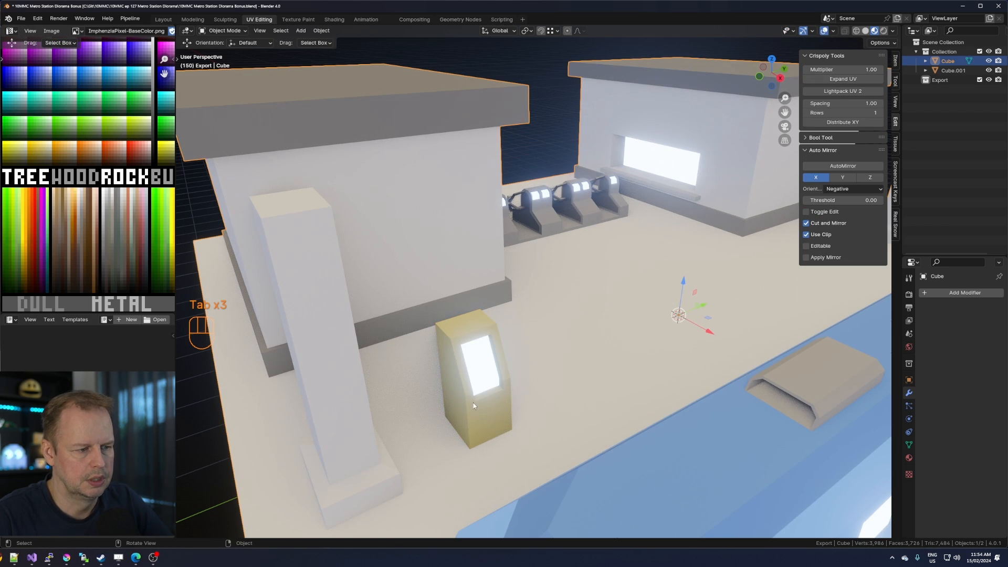
key("Tab")
Try a centred vertical loop cut through the ticket machine.
key("ctrl+r")
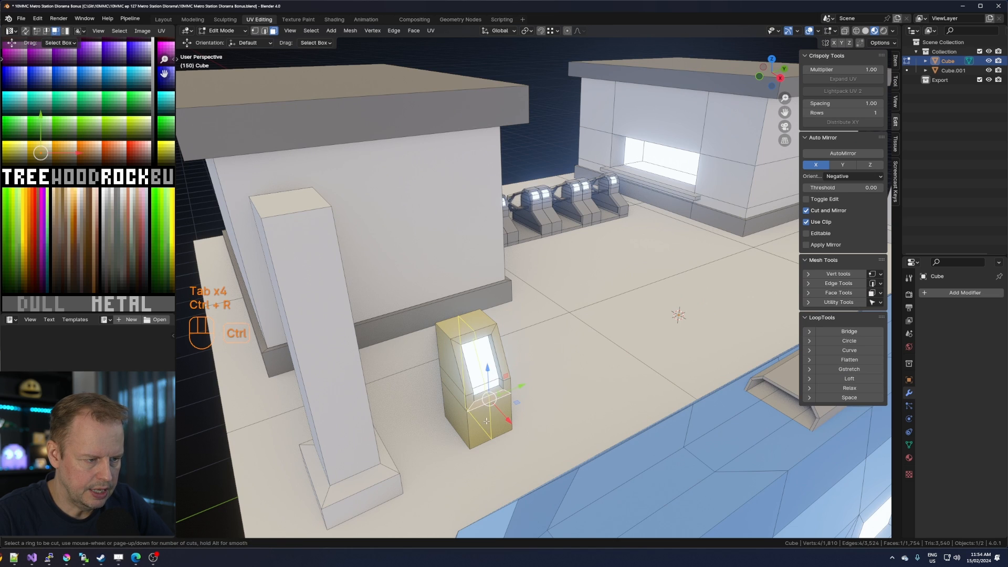
left_click(489, 418)
left_click(488, 421)
key("ctrl+z")
key("ctrl+r")
left_click(484, 421)
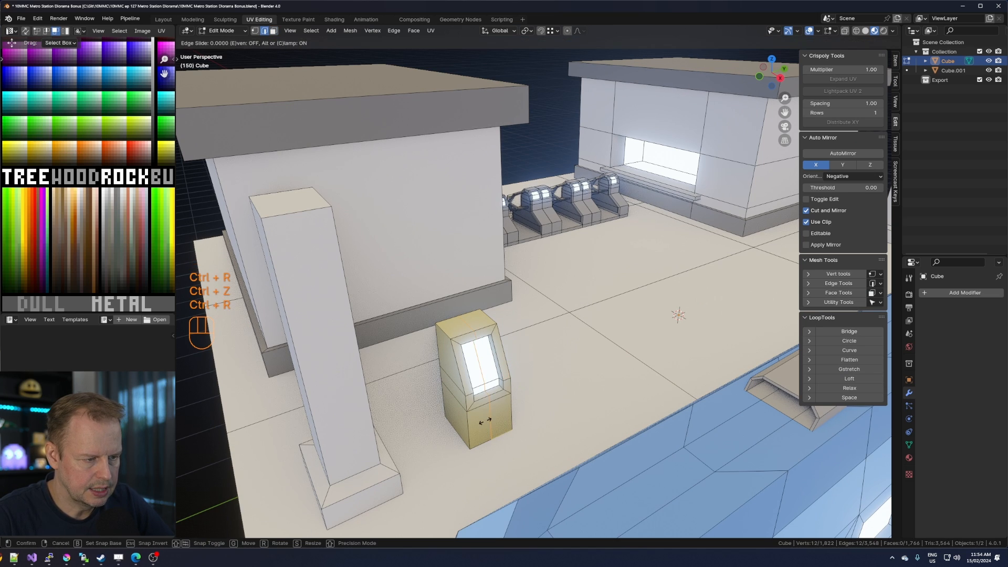
right_click(484, 420)
Divide the ticket machine with a horizontal loop cut around its lower body, a centred vertical cut and another through its right half.
key("3")
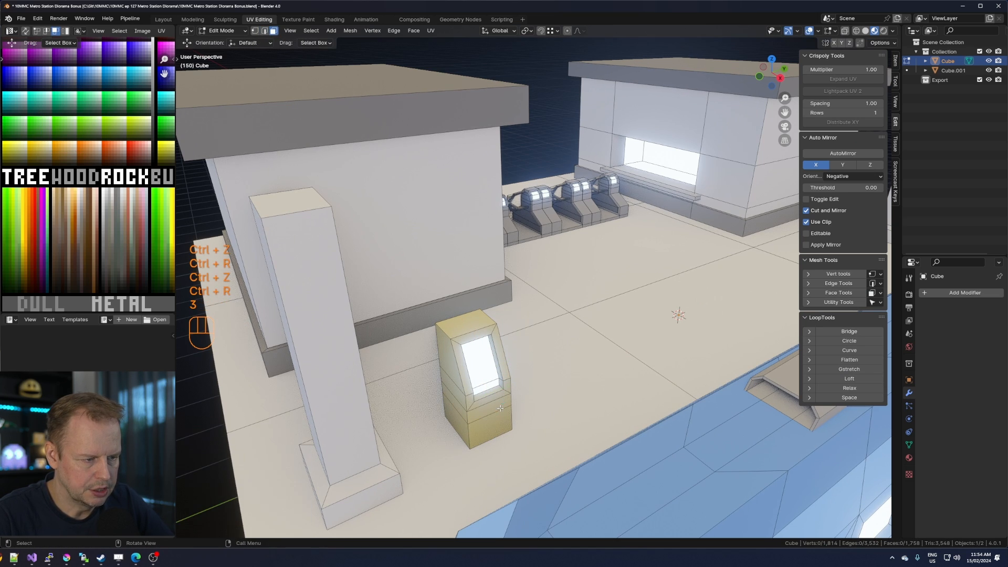
key("ctrl+r")
left_click(498, 409)
right_click(497, 408)
key("ctrl+r")
left_click(507, 407)
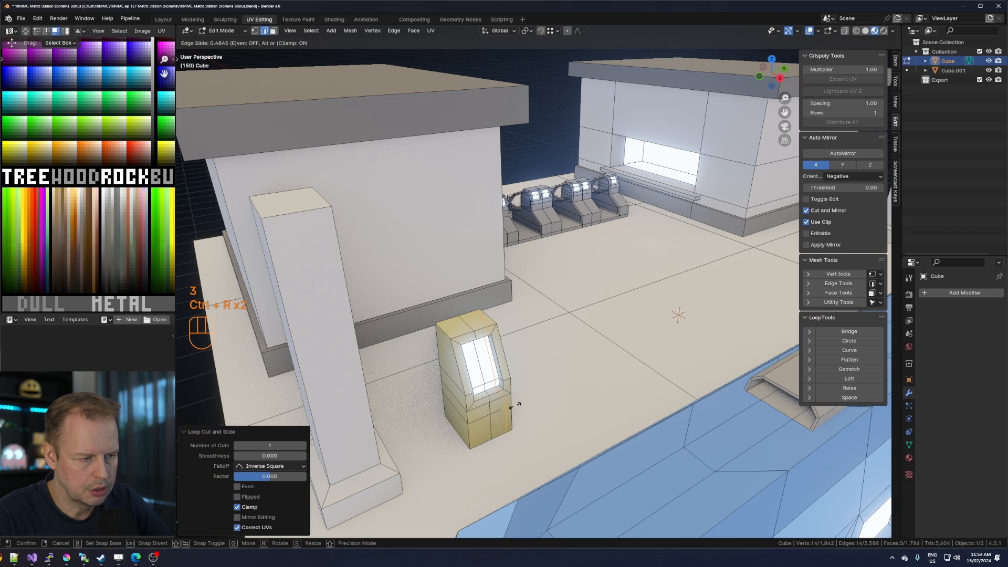
right_click(513, 405)
Inset the small face below the screen 0.018 m and extrude it inward to form a slot.
key("3")
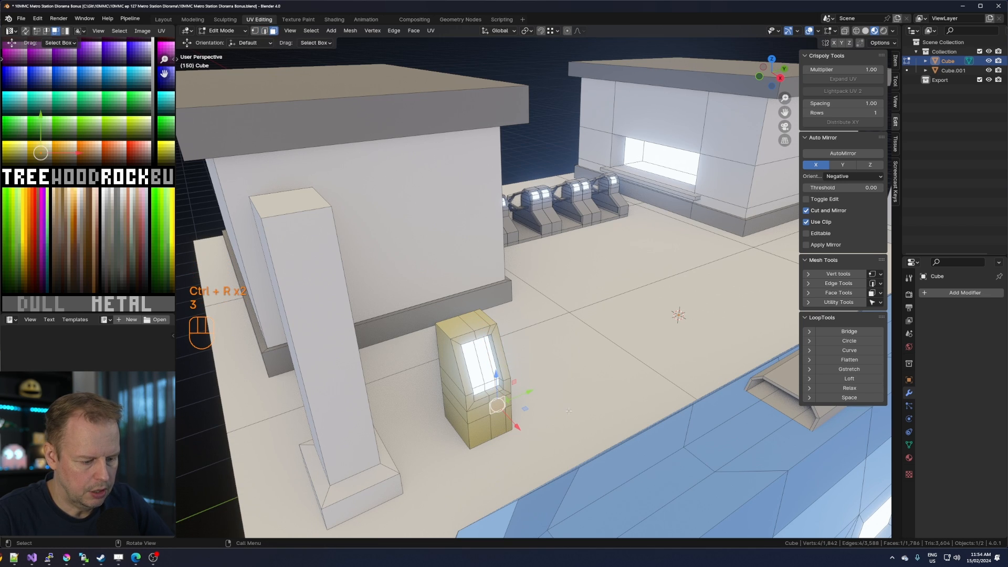
key("i")
left_click(564, 410)
key("e")
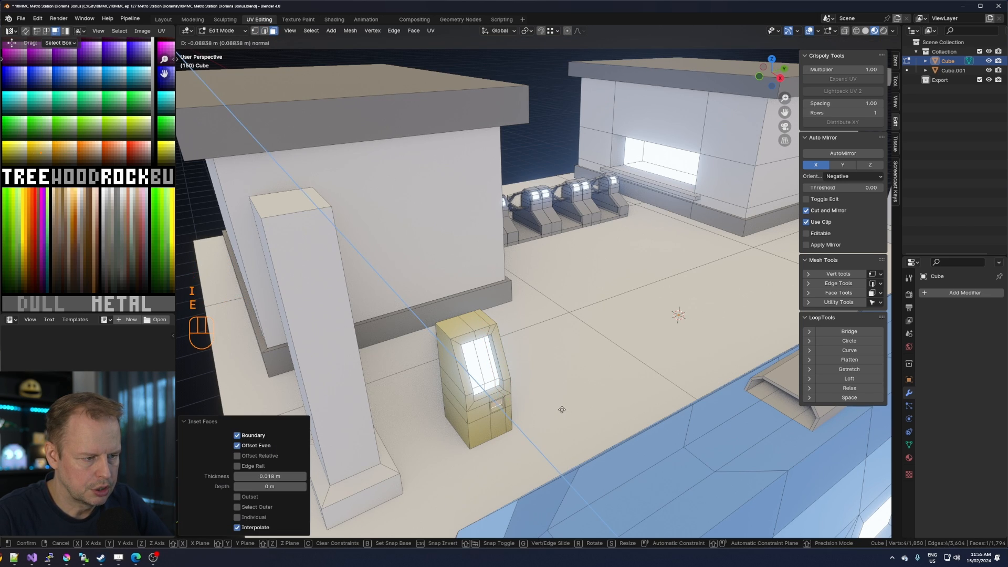
left_click(559, 408)
Grow the selection to the whole slot recess and move its UVs onto a dark swatch in the STANDARD palette.
key("ctrl+KP_Add")
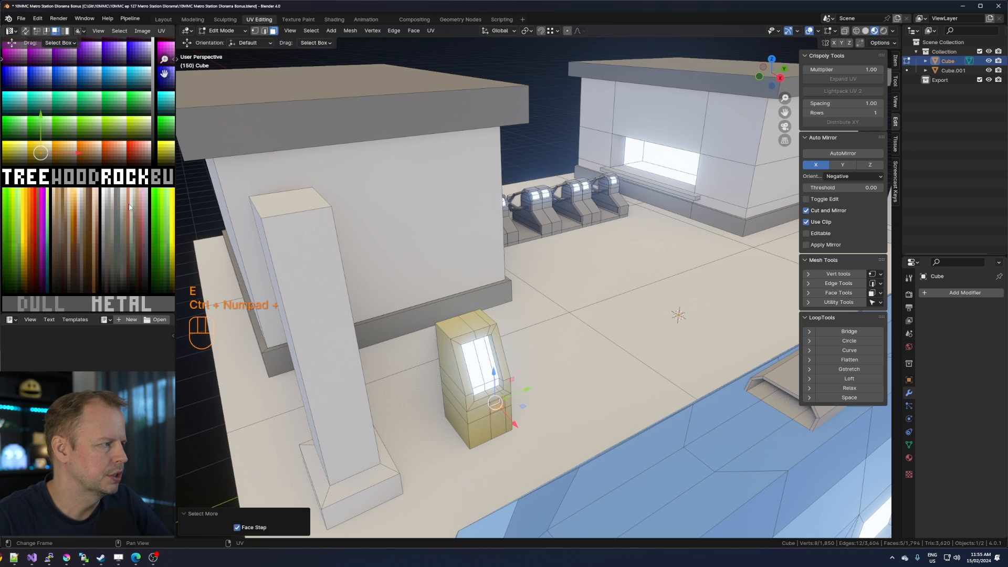
scroll(130, 207, "down", 2)
key("a")
key("g")
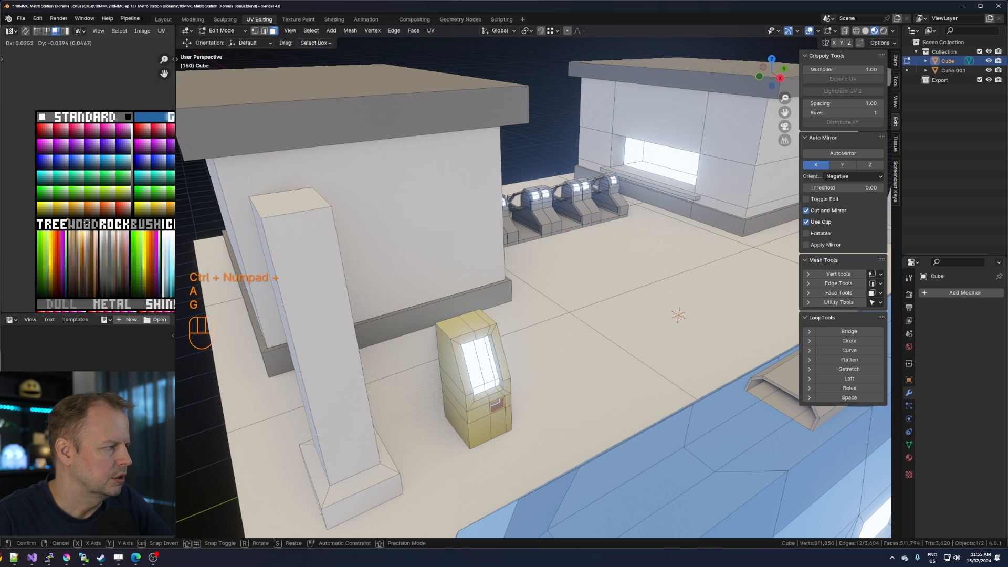
left_click(87, 220)
scroll(89, 212, "up", 4)
middle_click_drag(65, 214, 128, 199, "shift")
key("g")
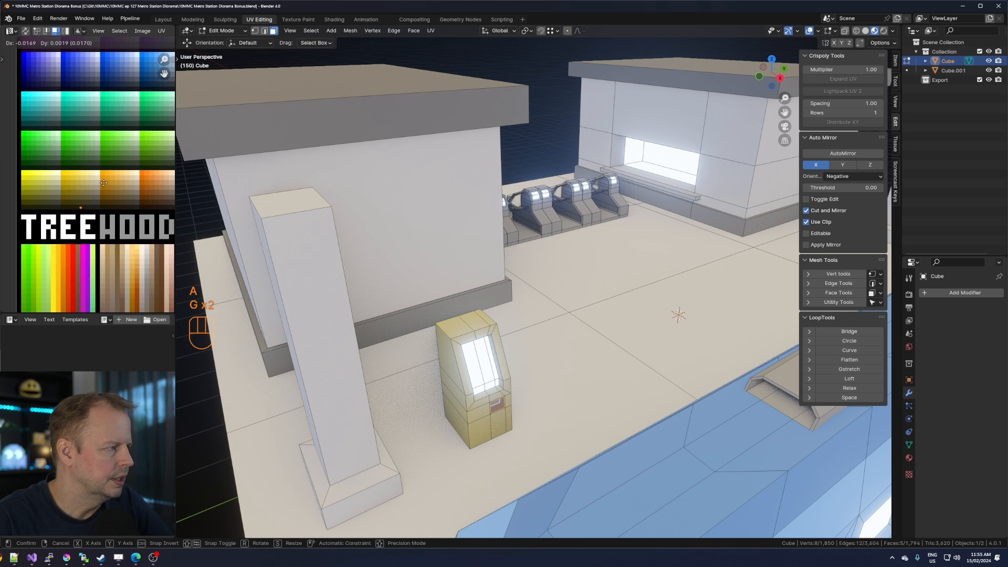
left_click(104, 182)
key("Tab")
middle_click_drag(497, 410, 513, 347)
Duplicate the front face beside the slot, scale it 2.386 in Z and 0.67 overall, and extrude it into a thin panel.
key("Tab")
left_click(487, 321)
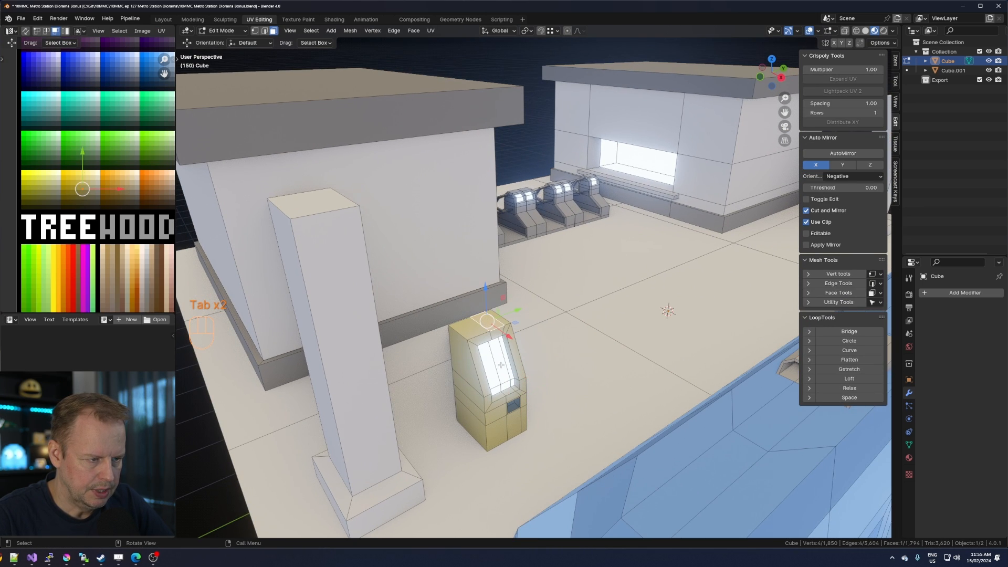
key("shift+d")
left_click(567, 400)
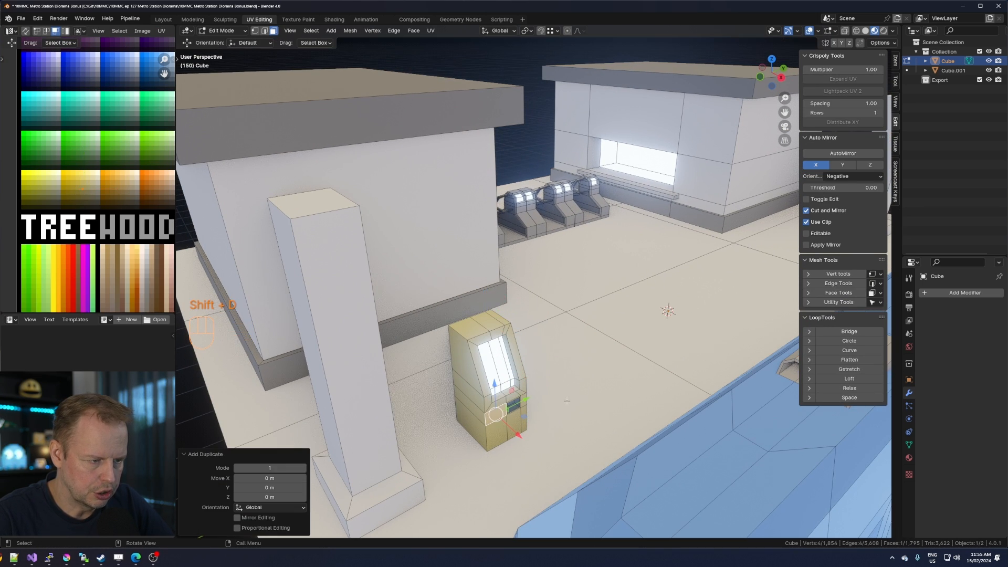
key("s")
key("z")
left_click(662, 318)
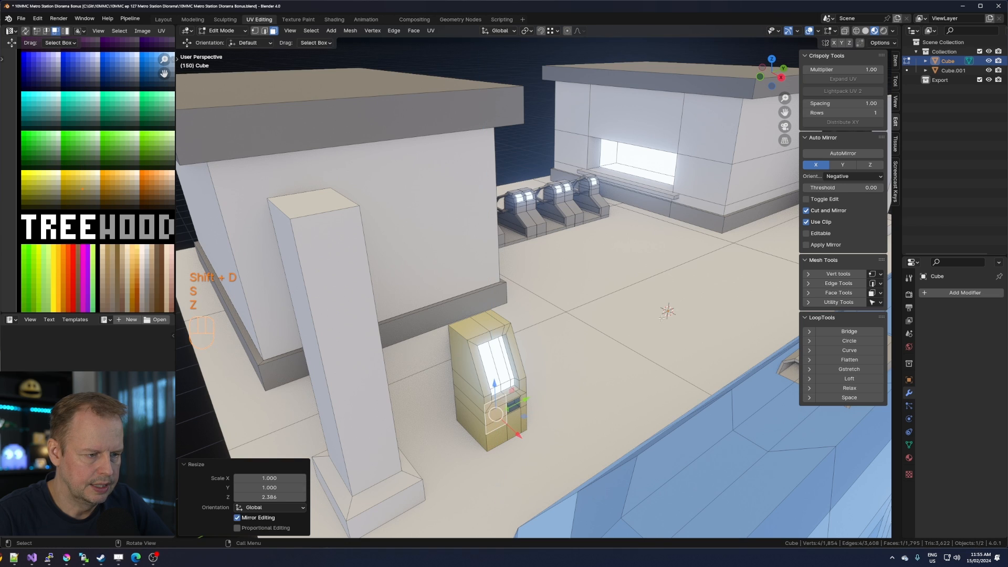
key("s")
left_click(583, 395)
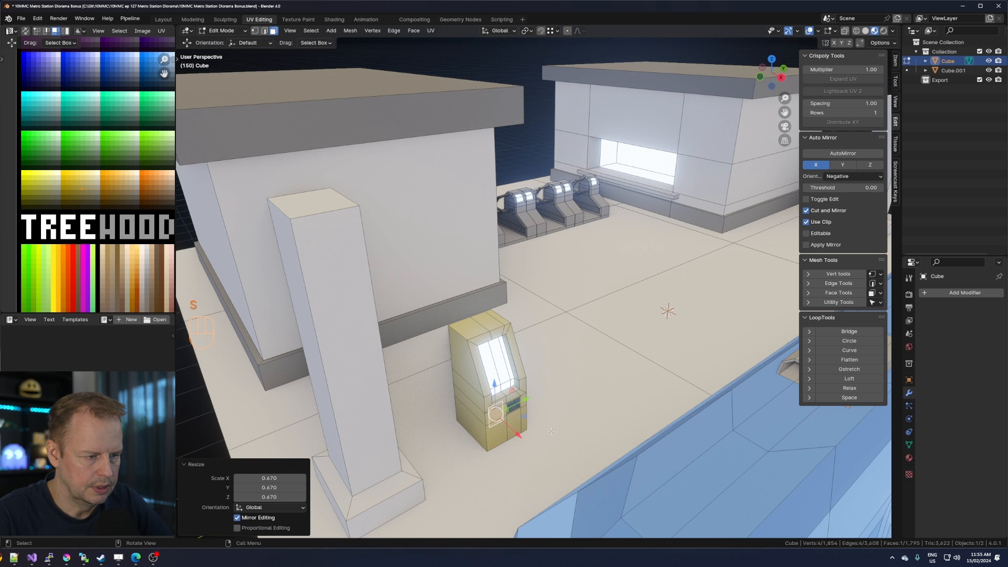
key("e")
left_click(554, 420)
Select the whole thin panel and place its UVs on the light end of the grey strip beside the STANDARD palette.
key("l")
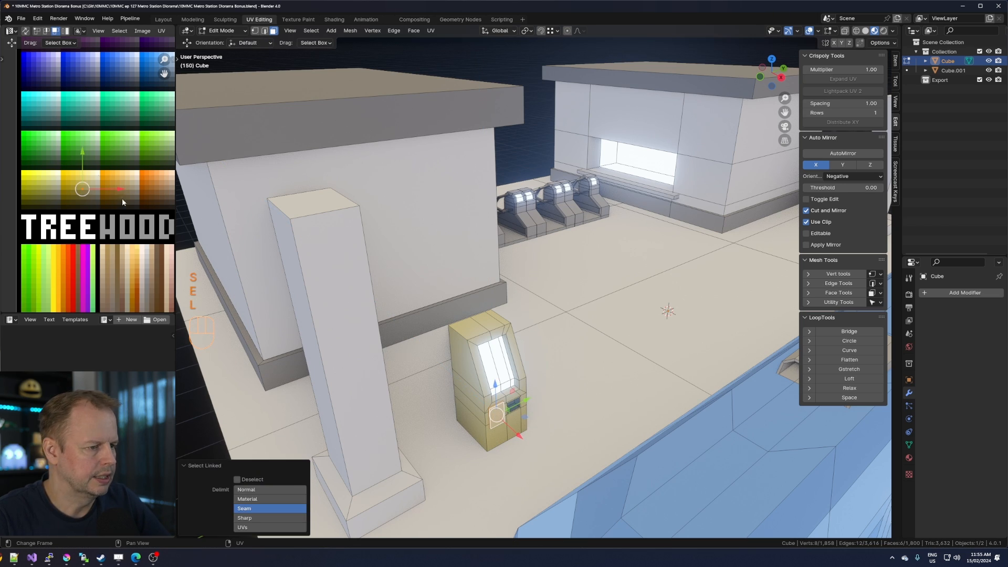
scroll(105, 185, "down", 3)
key("g")
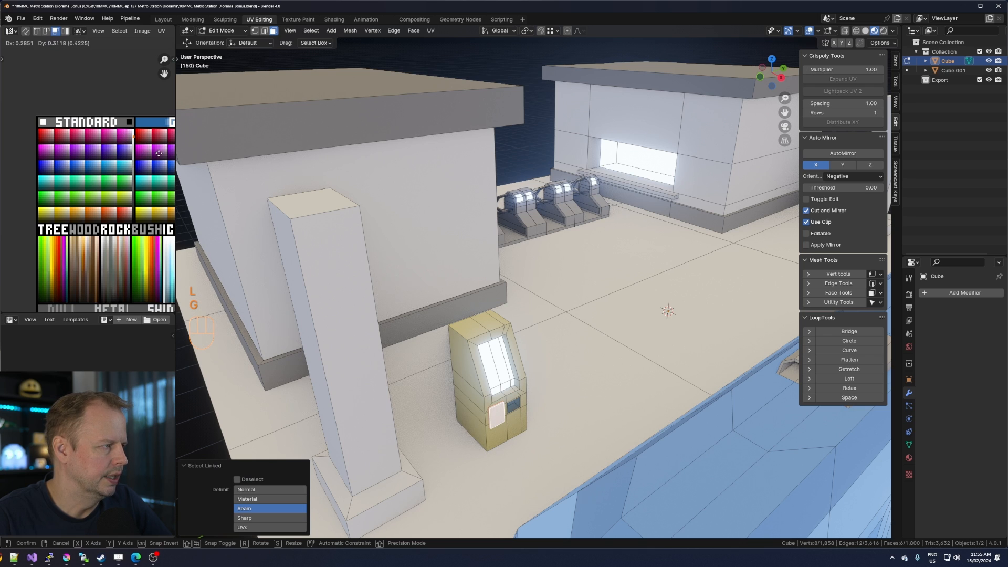
key("g")
scroll(93, 189, "up", 5)
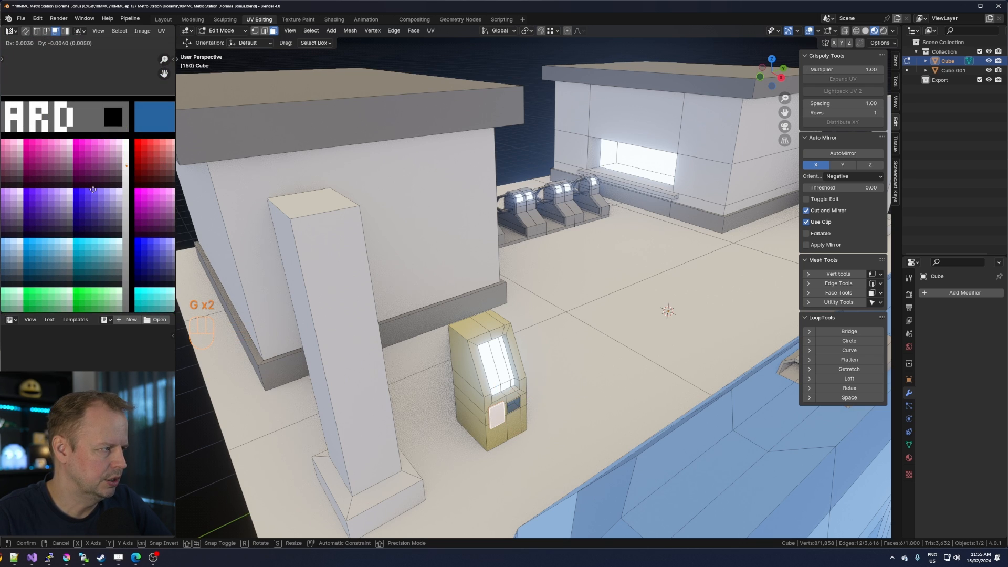
left_click(95, 195)
Shift the light panel about -0.0055 m along X so it sits closer to the machine's front.
middle_click_drag(476, 338, 532, 398)
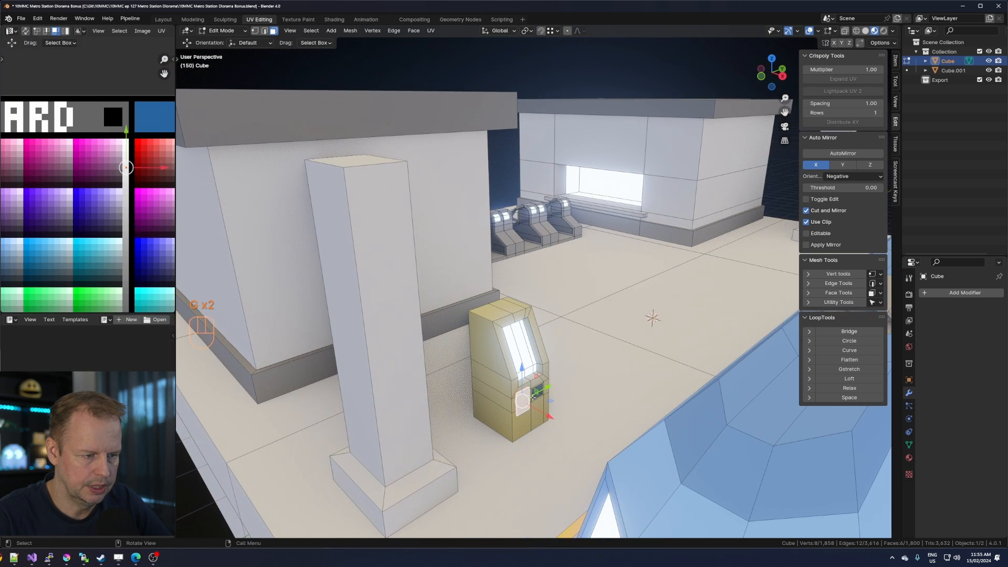
left_click_drag(549, 417, 548, 418)
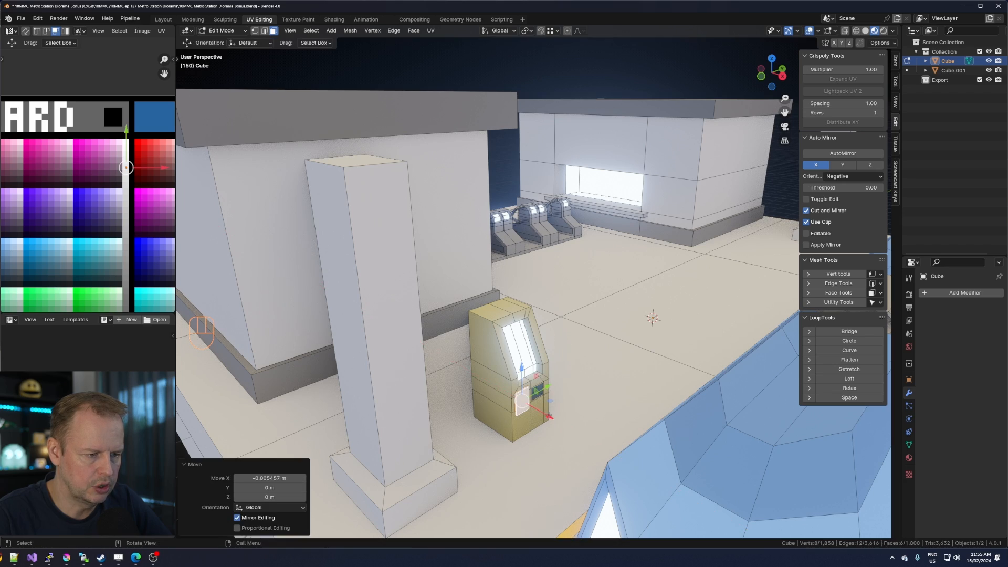
middle_click_drag(548, 418, 431, 395)
key("Tab")
key("Tab")
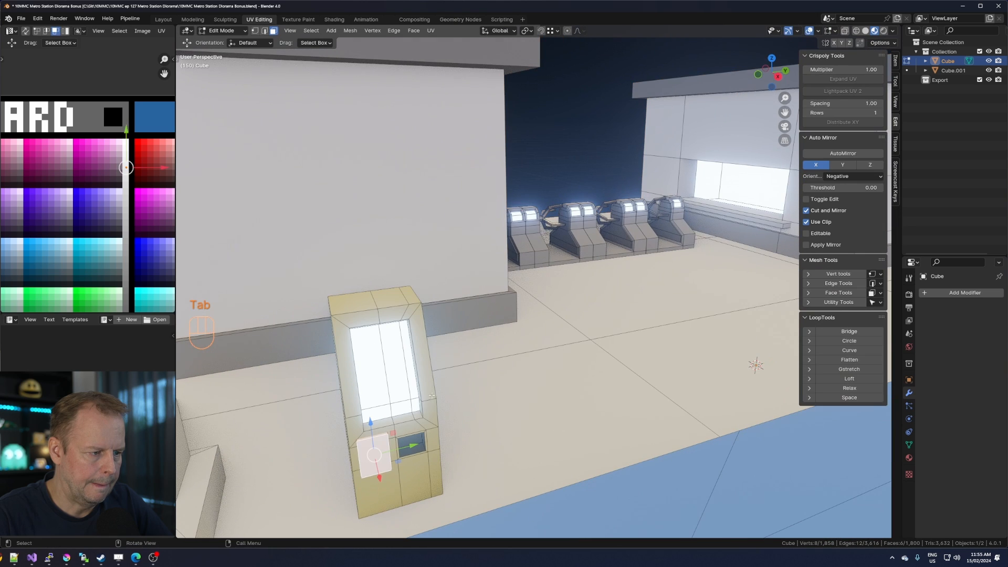
left_click(431, 386)
key("ctrl+r")
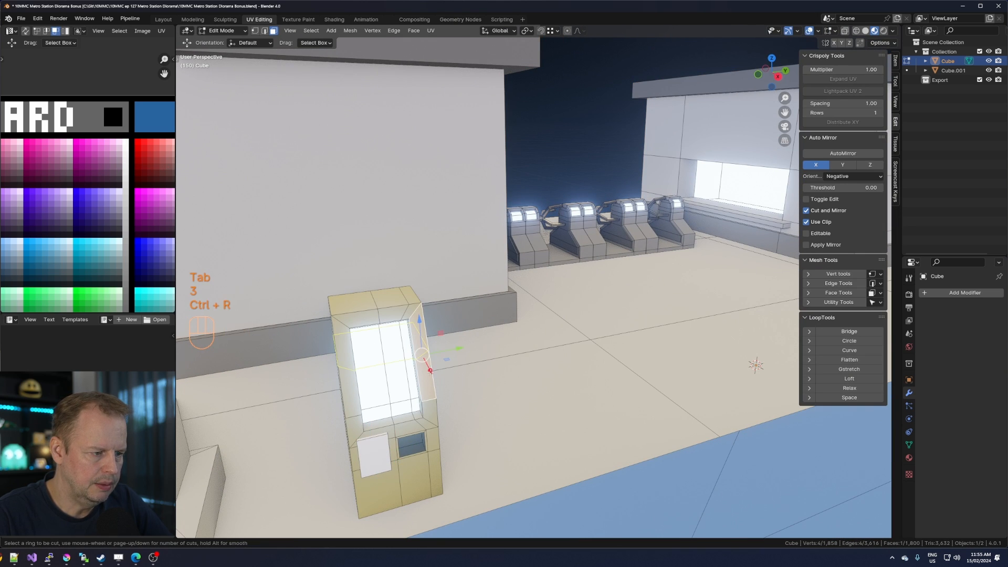
right_click(430, 371)
right_click(438, 376)
left_click(421, 469)
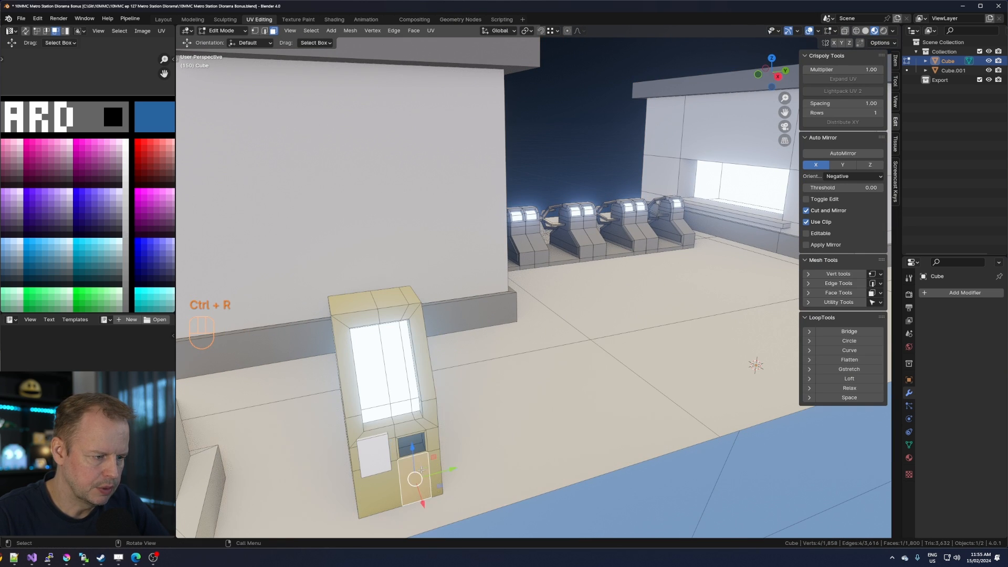
middle_click_drag(415, 420, 456, 423)
key("2")
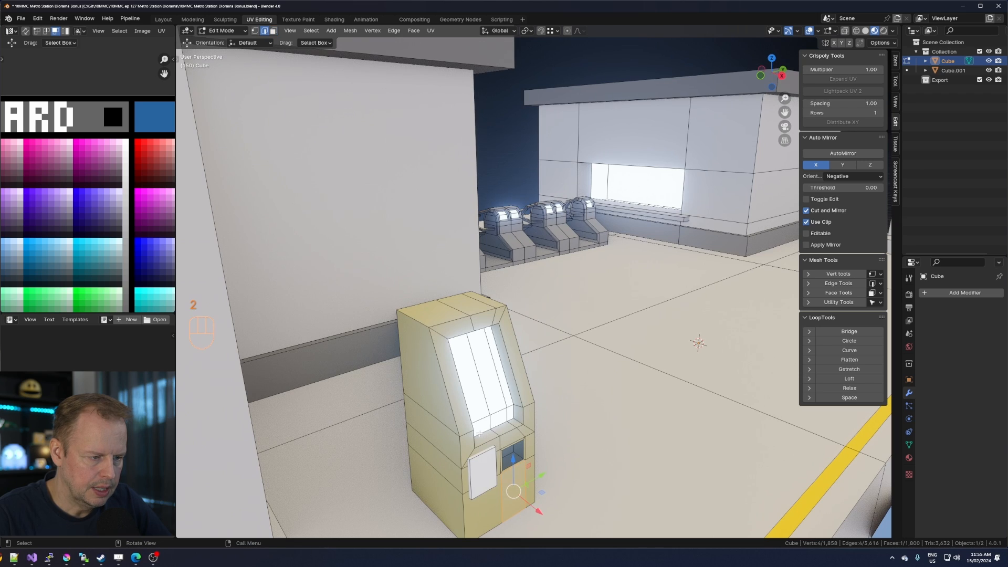
Select the bottom row of screen faces and move it about -0.136 m in X and 0.116 m in Z.
key("3")
left_click(484, 425)
left_click(501, 420, "ctrl")
key("g")
key("x")
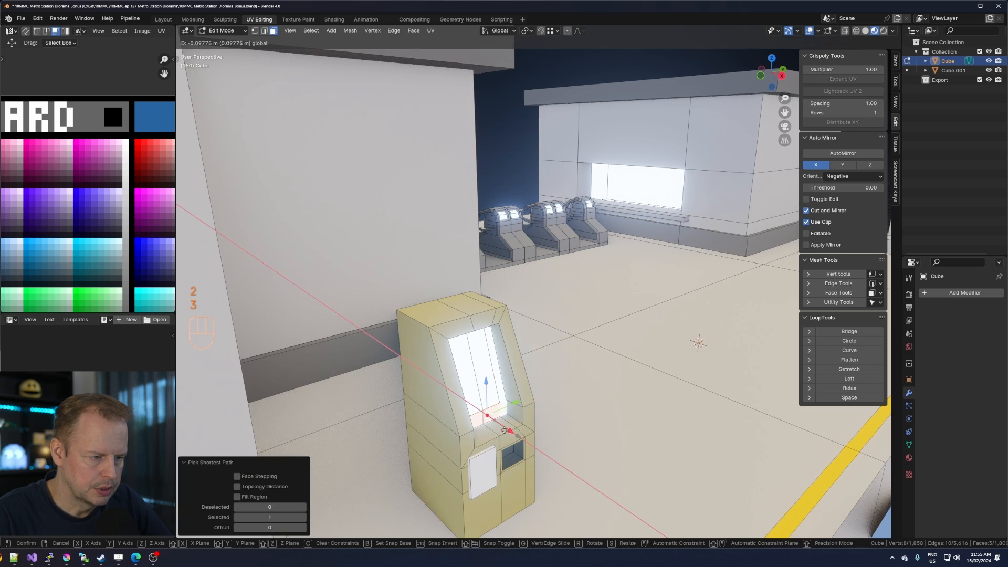
left_click(501, 429)
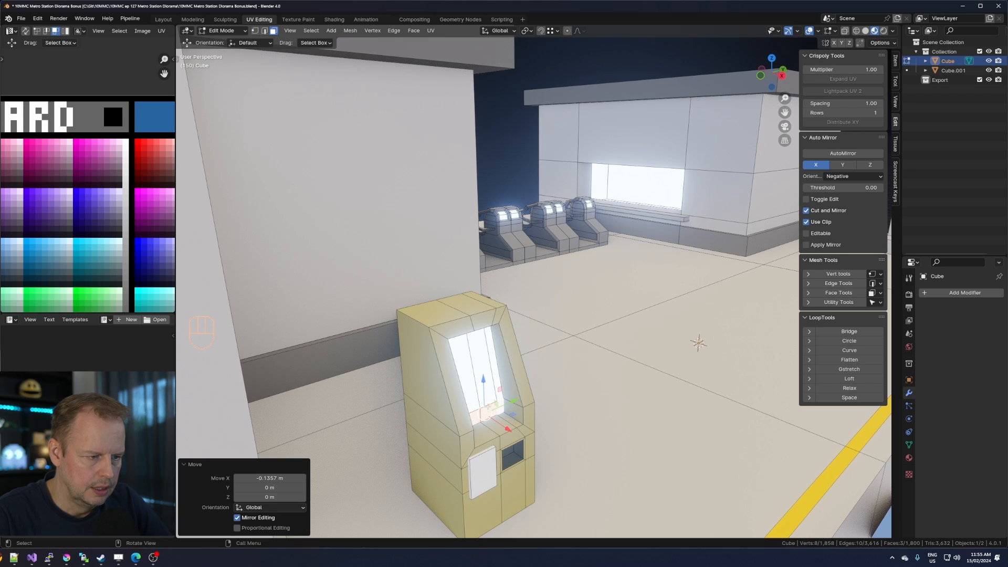
key("g")
key("z")
left_click(489, 379)
Inset the sloped ledge faces below the screen about 0.048 m and extrude them inward about 0.029 m.
key("3")
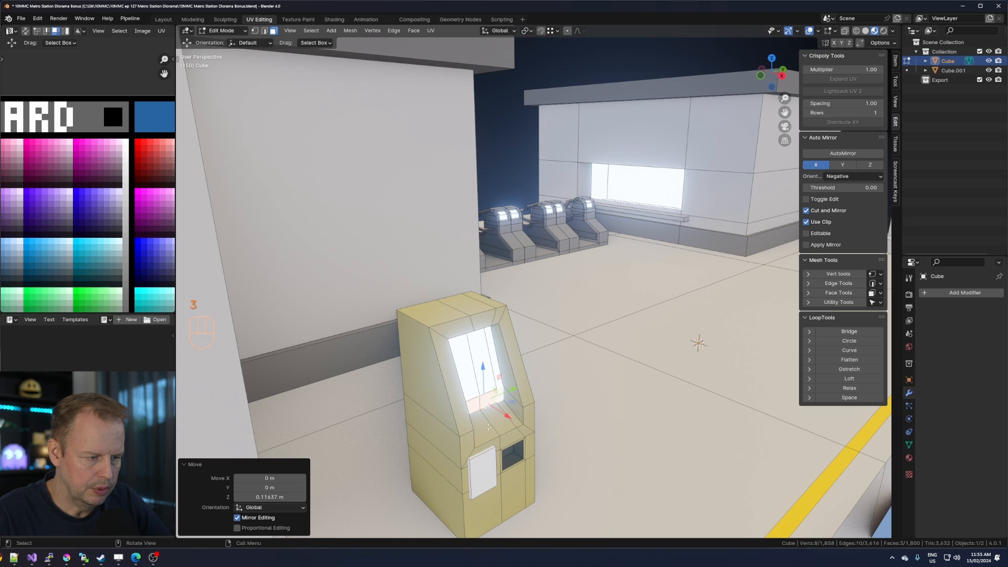
left_click(488, 422)
middle_click_drag(481, 426, 446, 433)
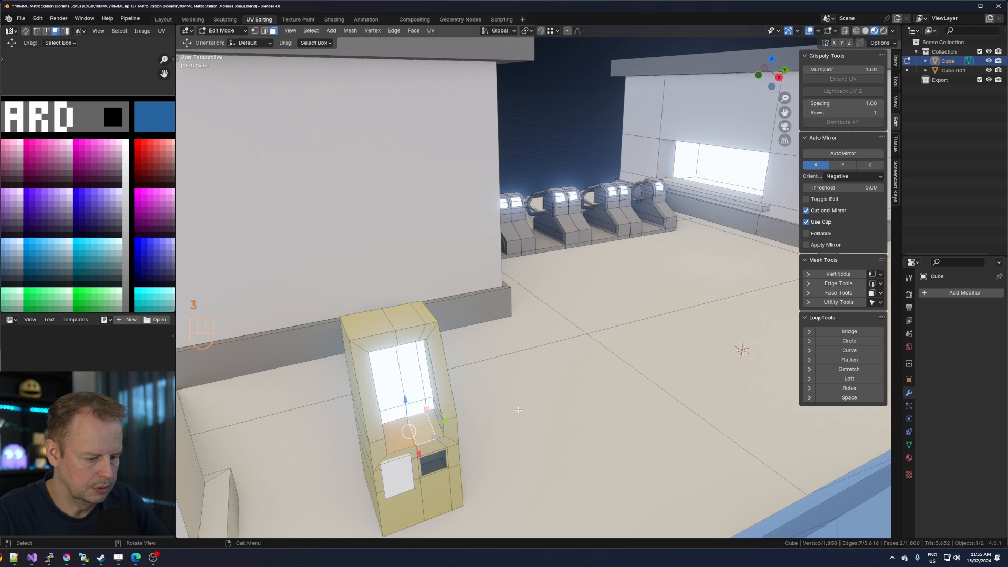
left_click(422, 431, "shift")
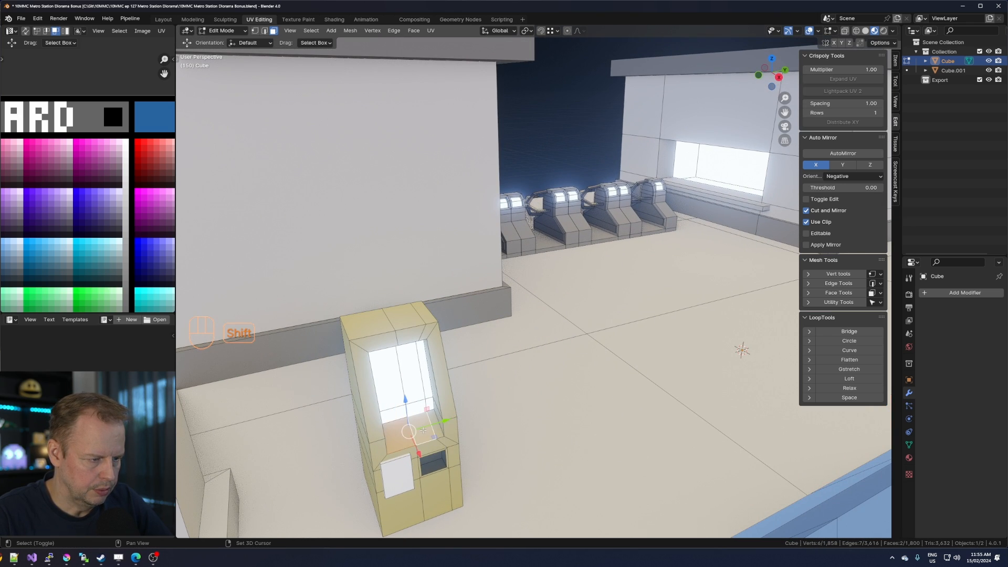
key("i")
left_click(542, 407)
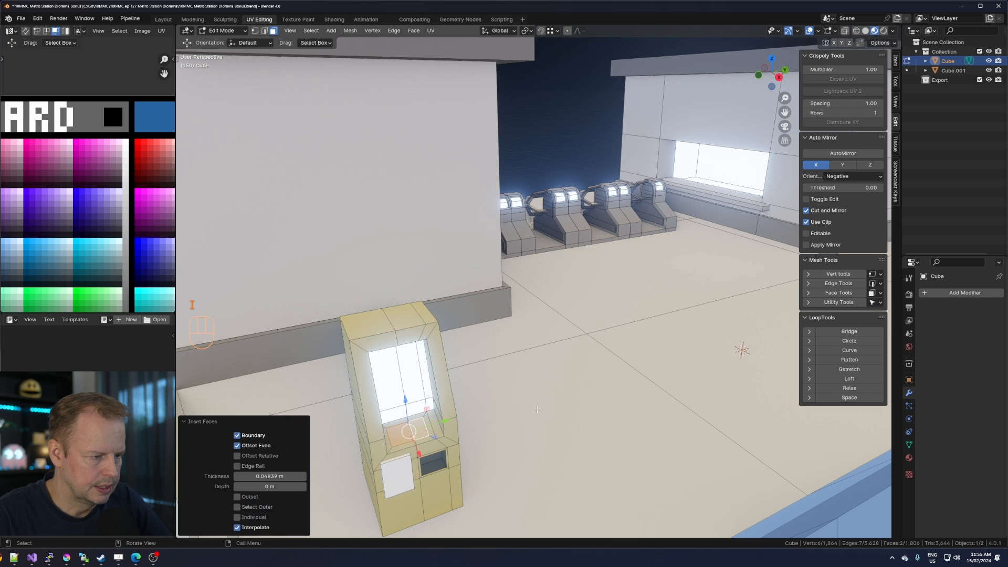
middle_click_drag(542, 407, 542, 399)
key("e")
left_click(541, 399)
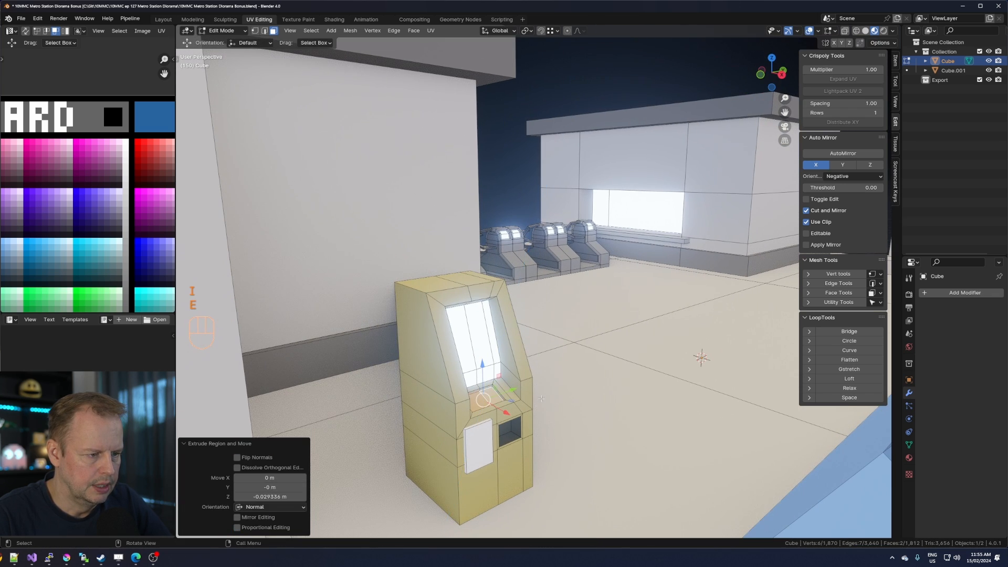
Grow the selection to the whole ledge recess and move its UVs onto a dark tone of the grey strip beside the STANDARD palette.
key("ctrl+KP_Add")
scroll(107, 210, "down", 3)
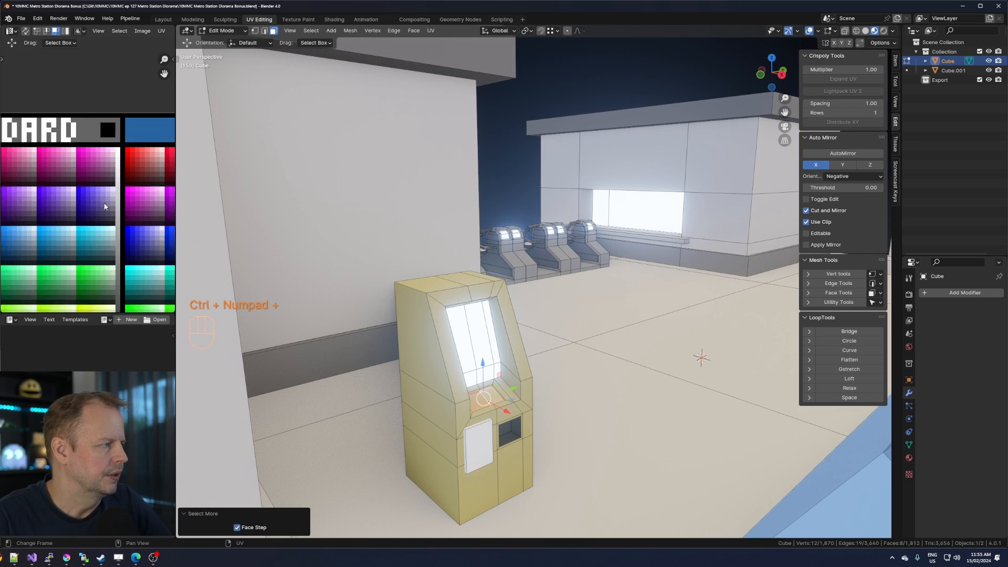
scroll(76, 243, "up", 2)
scroll(77, 256, "down", 1)
scroll(78, 258, "down", 2)
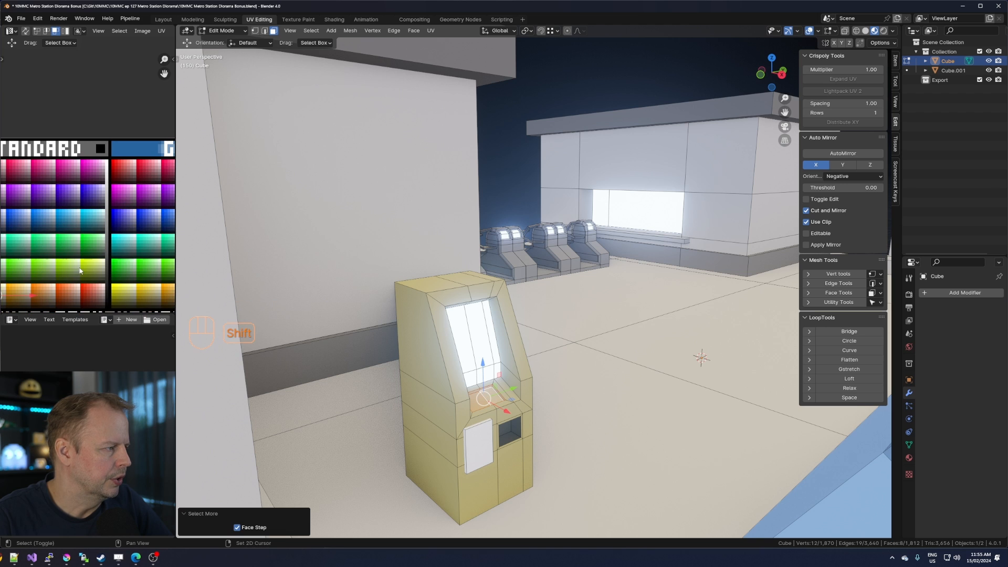
key("g")
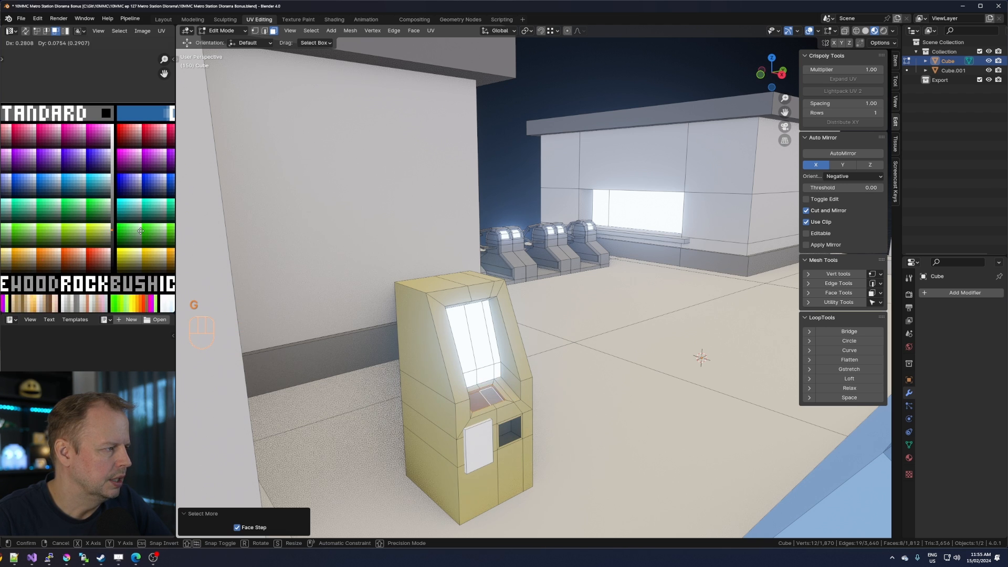
left_click(138, 233)
scroll(124, 219, "up", 2)
scroll(125, 218, "up", 1)
key("g")
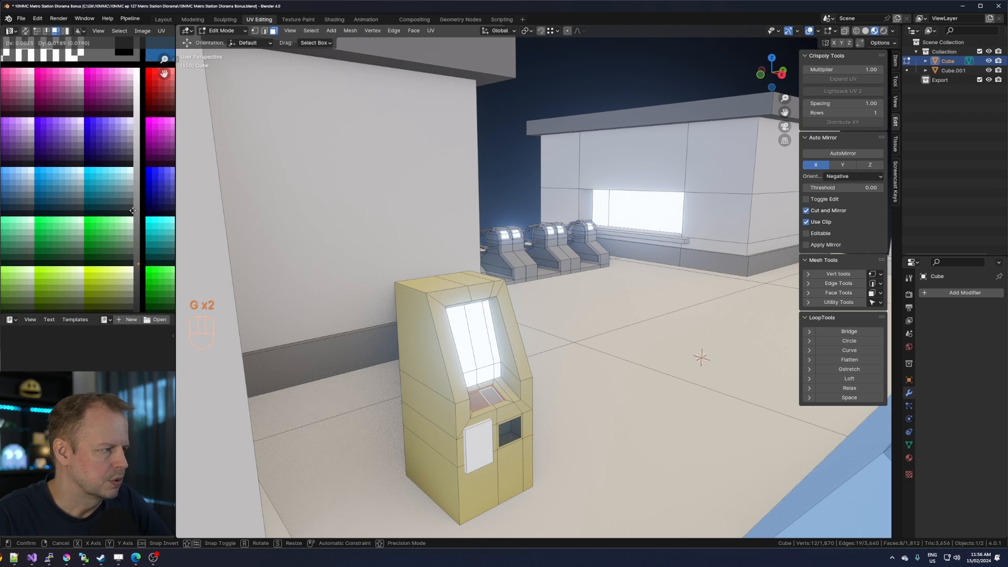
left_click(132, 211)
key("Tab")
middle_click_drag(540, 323, 517, 340)
Select the whole ticket machine and move it in top view about -2.27 m in X and 2.37 m in Y to the building's corner.
key("Tab")
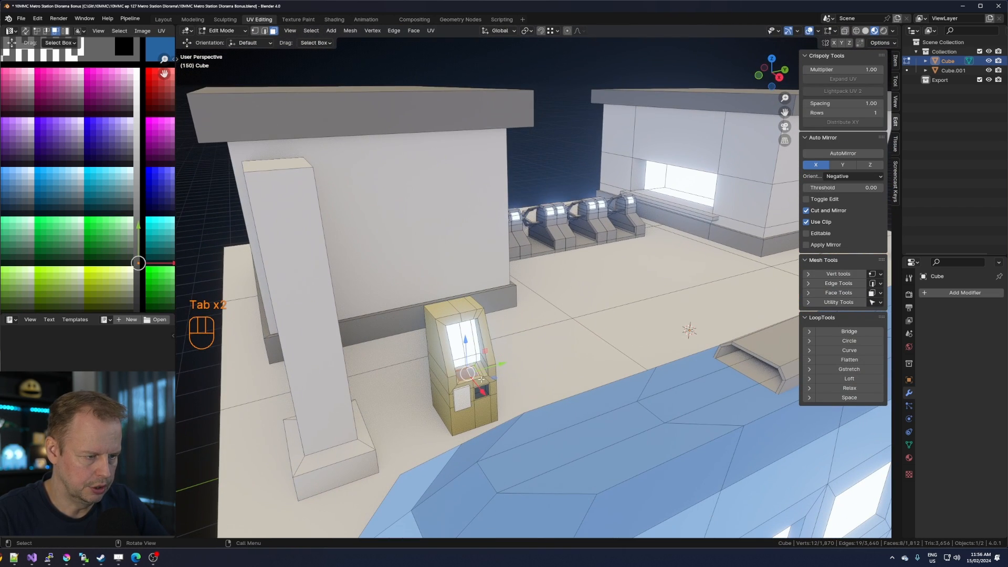
key("l")
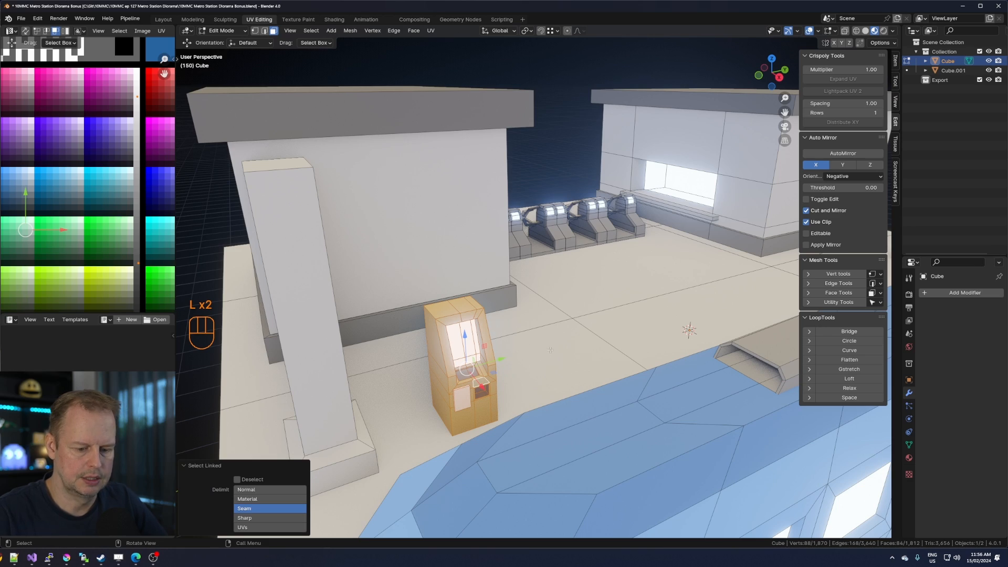
key("KP_7")
key("g")
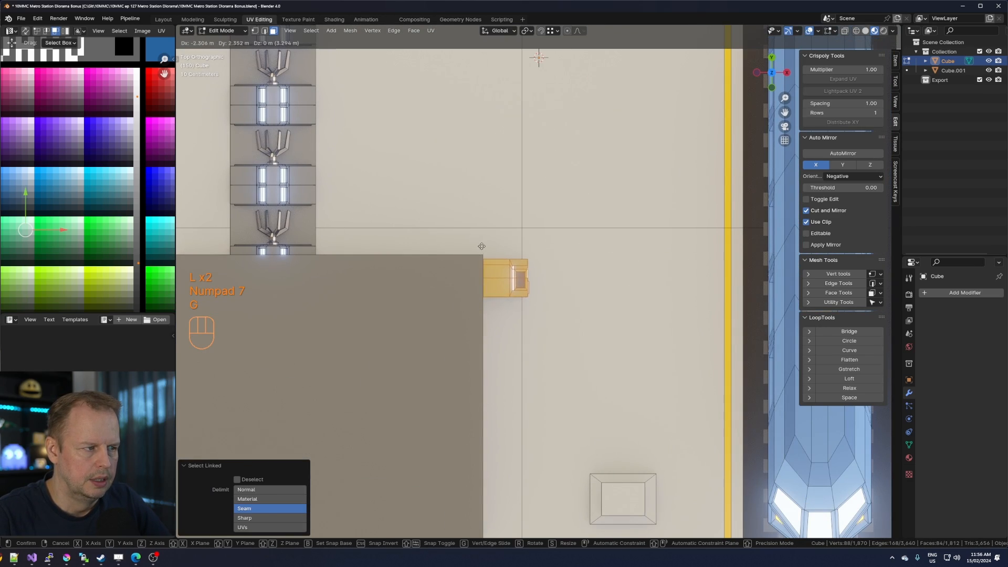
left_click(404, 229)
scroll(404, 229, "down", 5)
middle_click_drag(403, 229, 457, 253)
scroll(458, 253, "up", 5)
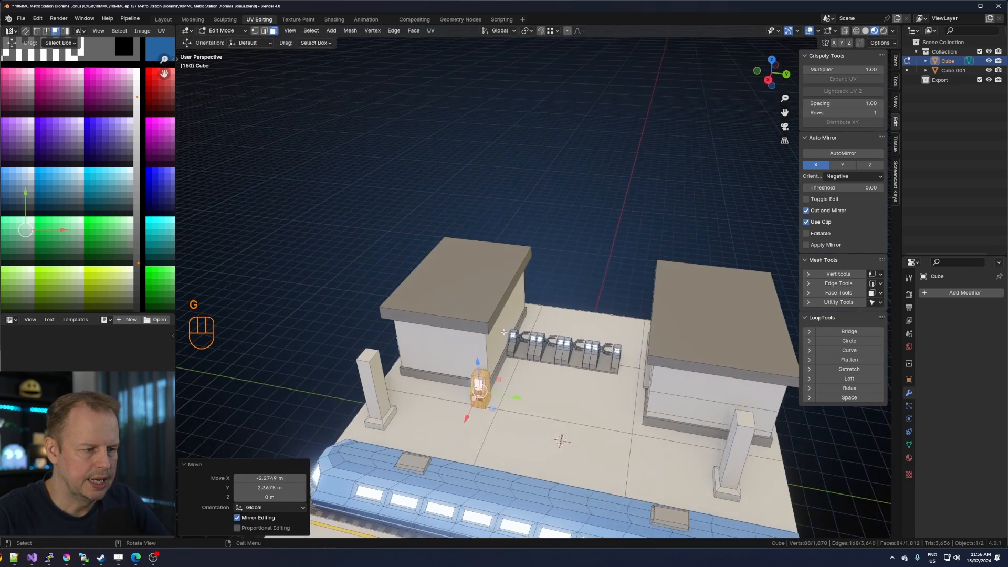
Shift the ticket machine horizontally about -0.44 m in X and -0.49 m in Y, against the building's front wall.
key("g")
key("shift+z")
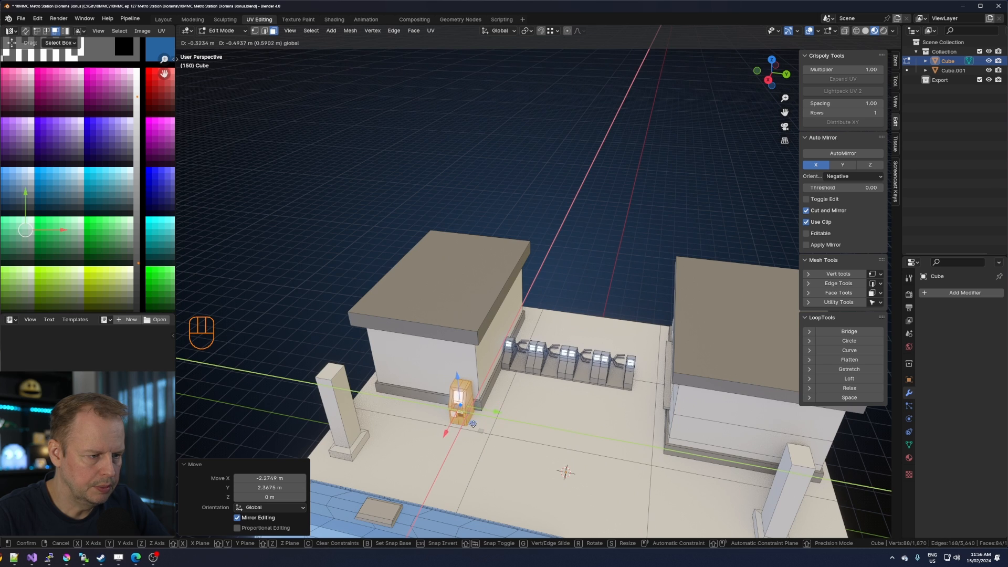
left_click(474, 421)
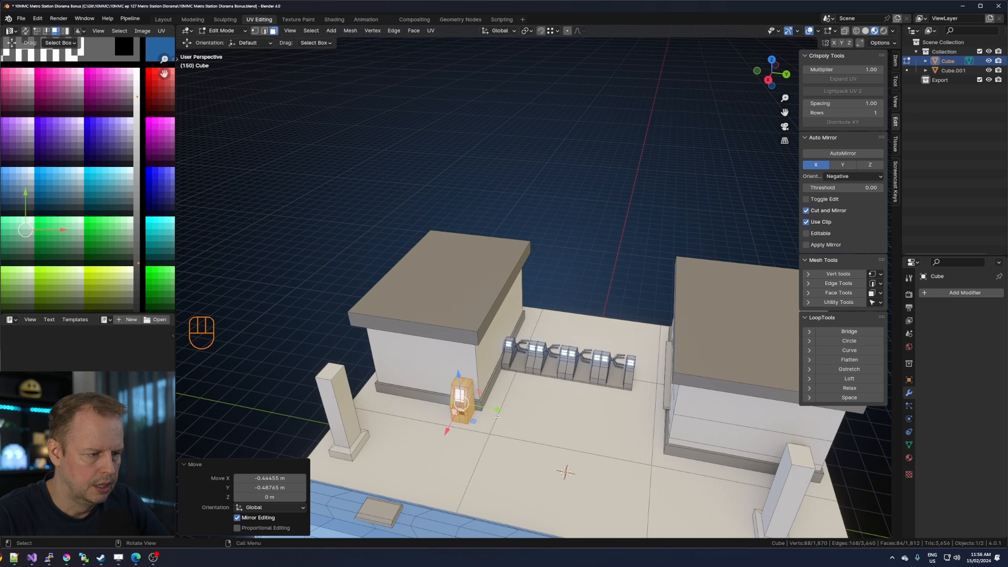
Duplicate the ticket machine about -0.91 m along Y, then duplicate that copy about 10.04 m along Y to the other building.
key("shift+d")
key("y")
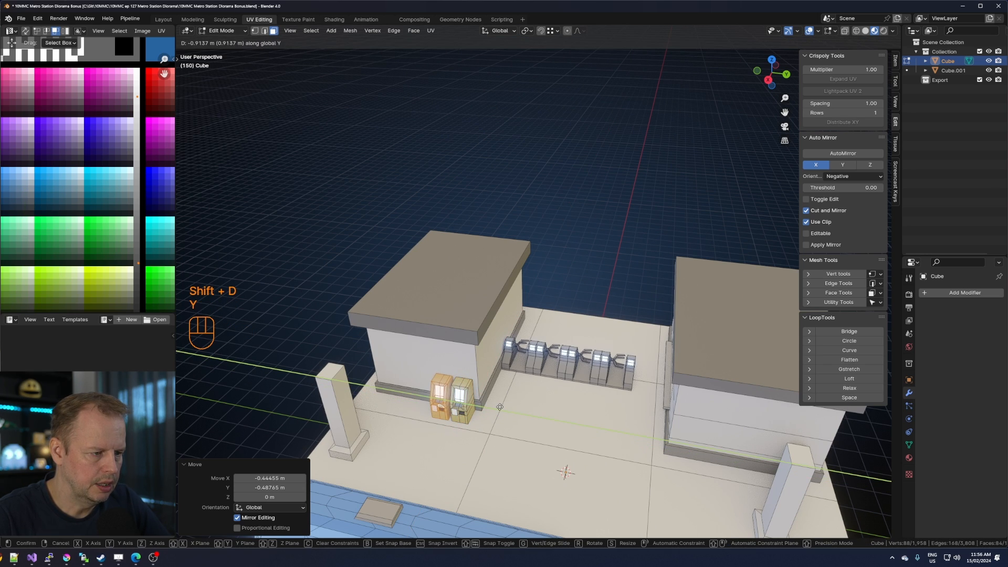
left_click(499, 407)
key("shift+d")
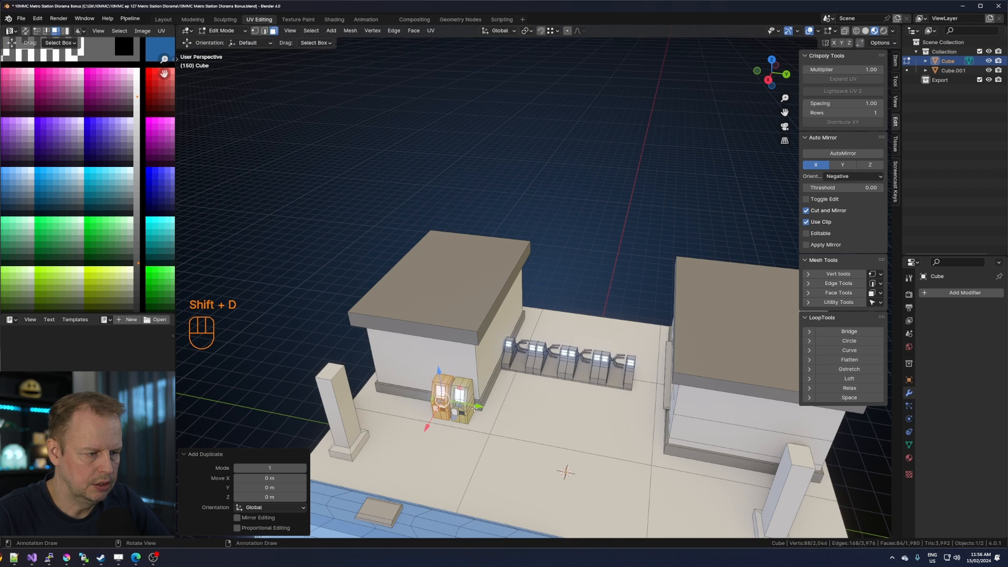
left_click(720, 441)
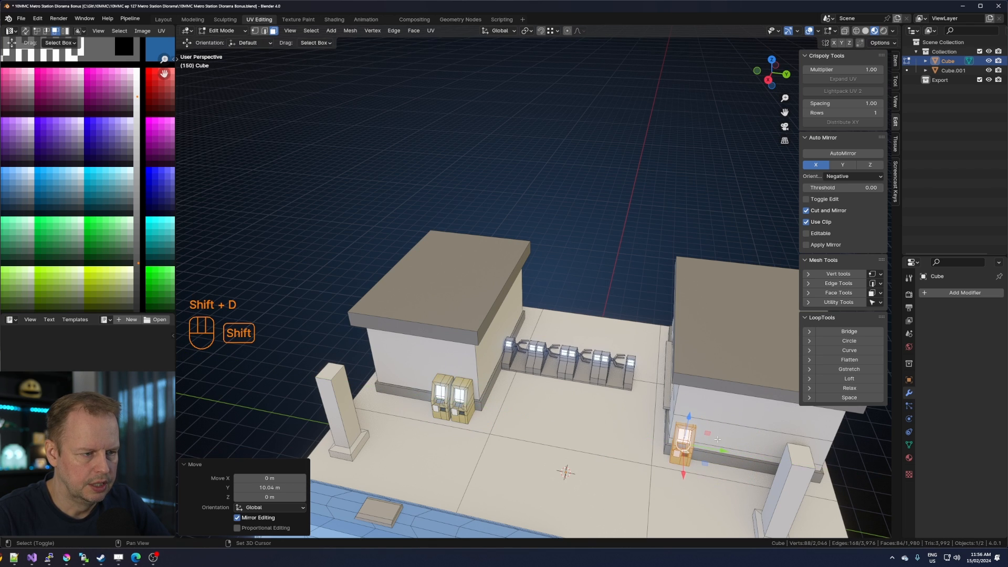
Duplicate the ticket machine about -1.81 m in X and -5.05 m in Y, and rotate the copy 90° about Z.
key("shift+d")
left_click(705, 462)
left_click_drag(704, 462, 582, 406)
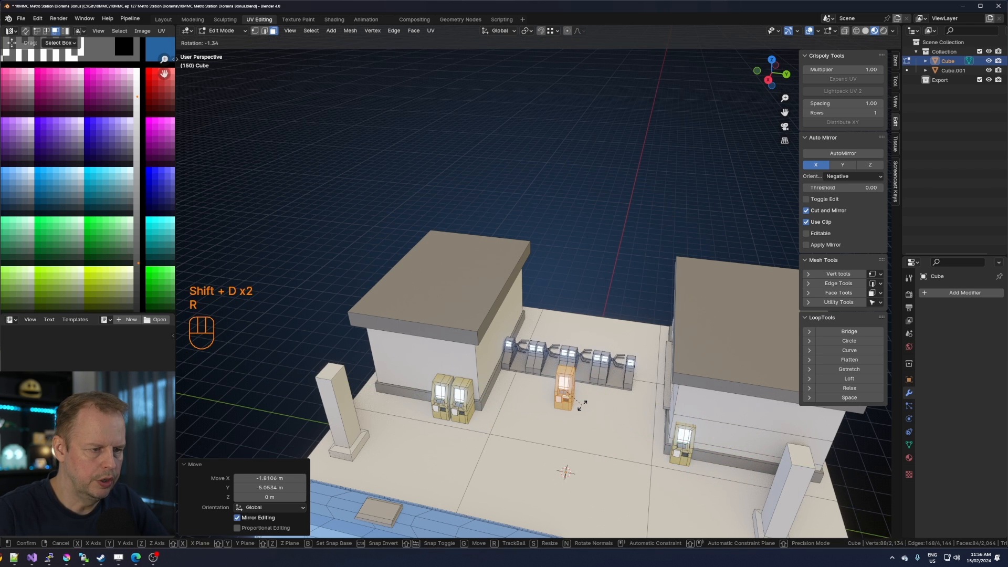
key("r")
key("z")
key("9")
key("0")
key("Return")
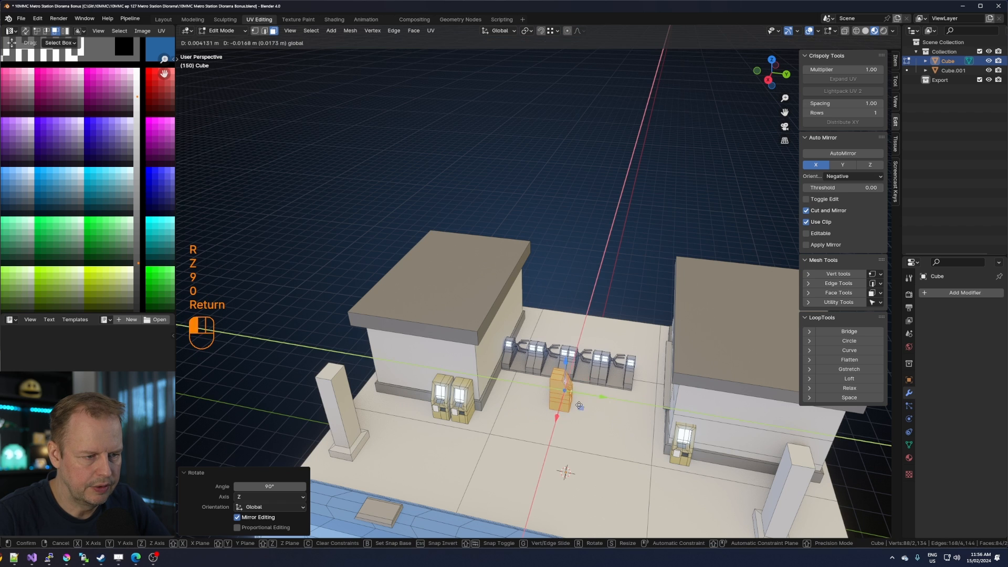
Place the rotated ticket machine against the building's side wall beyond the turnstiles and duplicate it about -0.91 m along X.
left_click_drag(555, 412, 540, 344)
middle_click_drag(540, 344, 590, 337)
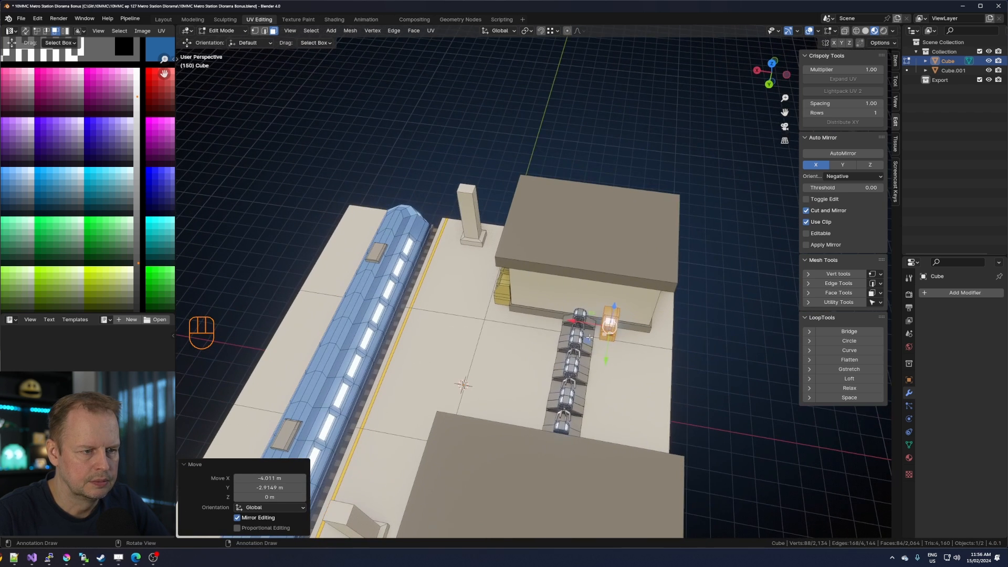
key("shift+d")
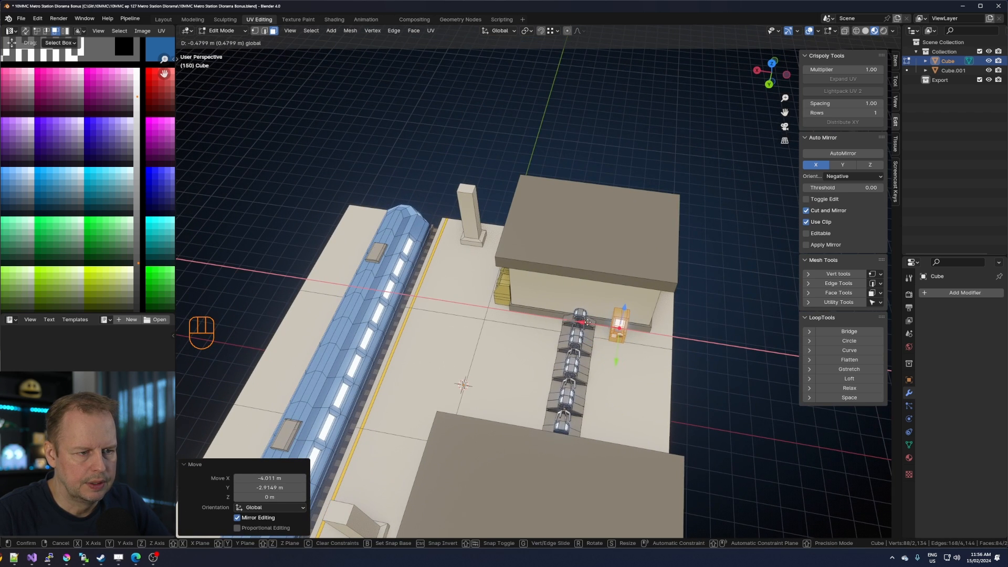
key("x")
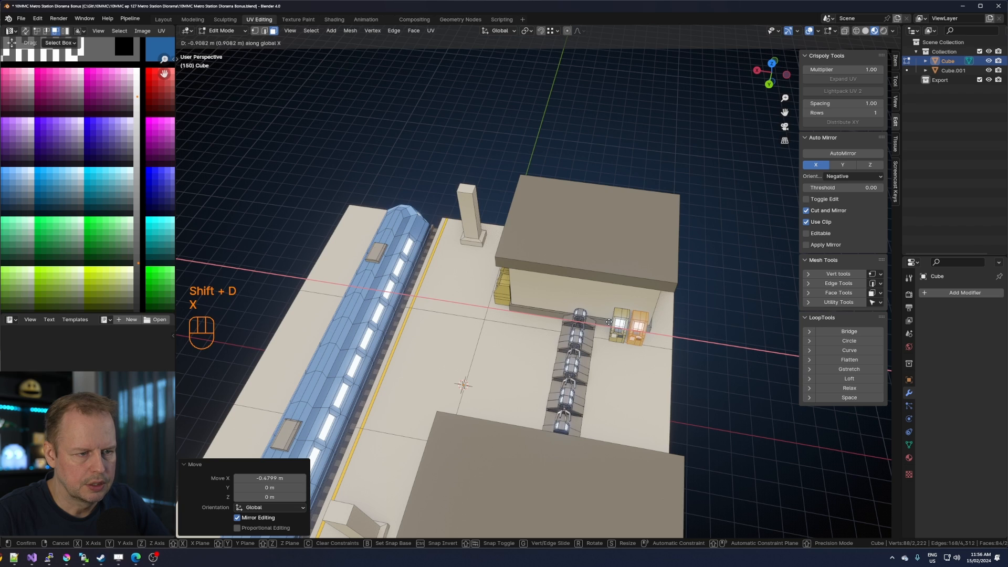
left_click(608, 322)
Select the lone ticket machine at the other building's corner, move it about 0.61 m along X, and save the file.
middle_click_drag(609, 322, 641, 358)
key("Tab")
key("Tab")
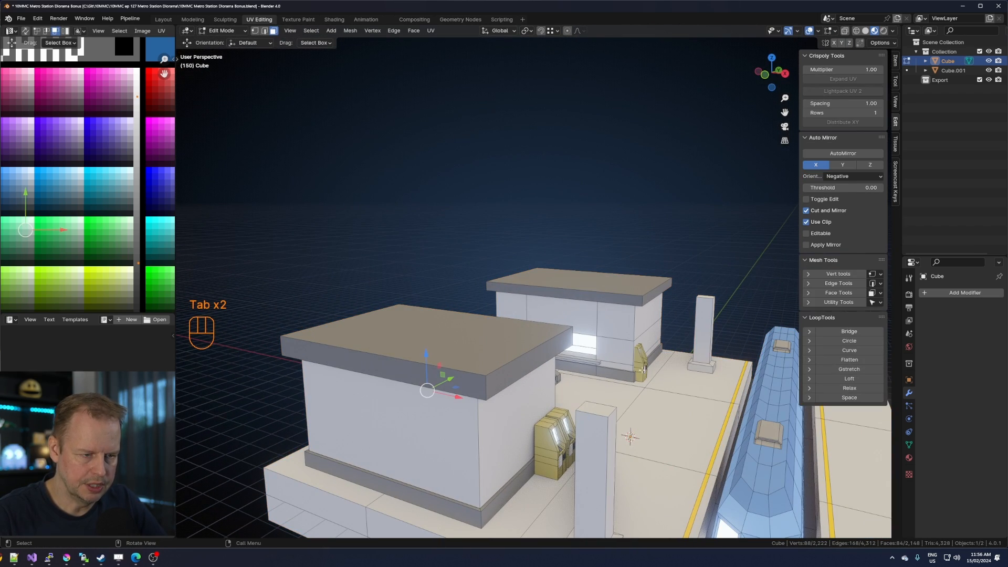
key("l")
key("l")
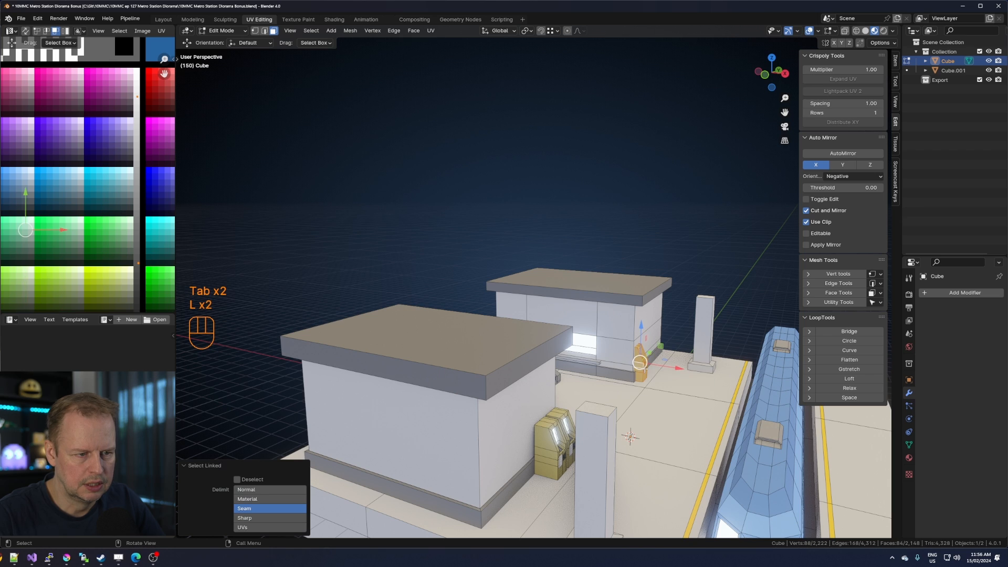
scroll(698, 383, "up", 3)
middle_click_drag(737, 405, 630, 376, "shift")
left_click_drag(624, 376, 642, 380)
middle_click_drag(662, 348, 438, 320)
middle_click_drag(438, 320, 516, 311)
key("ctrl+s")
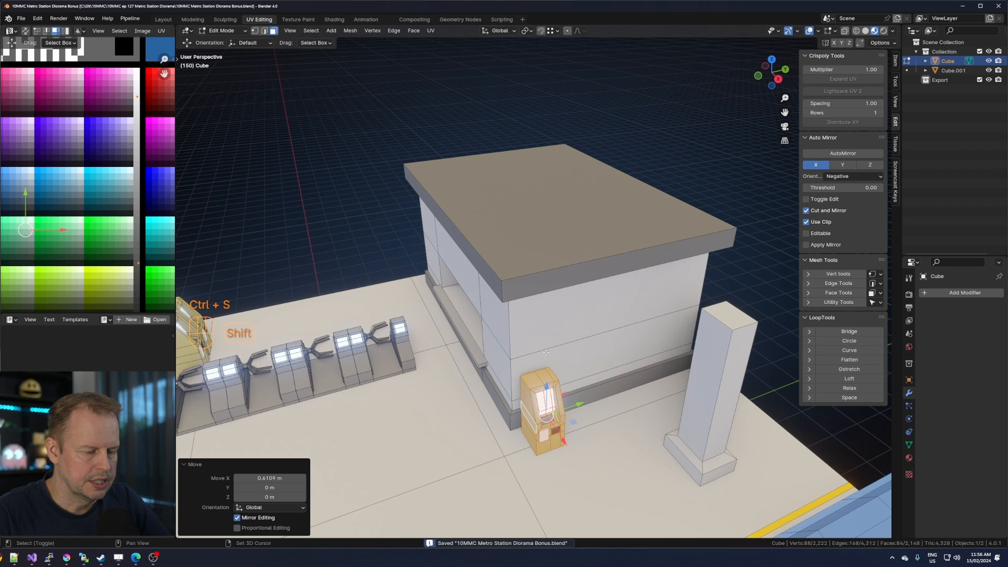
Select the whole pillar near the lone ticket machine and shift it along Y, away from the machine.
middle_click_drag(546, 352, 489, 256, "shift")
left_click(548, 359)
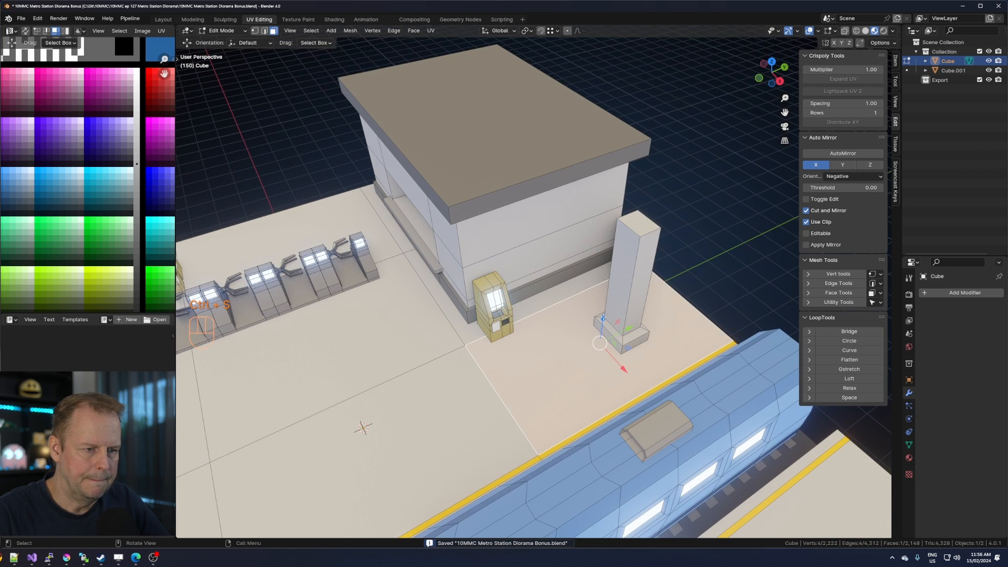
key("l")
left_click_drag(654, 291, 684, 276)
Duplicate the floor tile beside the lone ticket machine, scale the copy to about 0.434, and narrow it in X to about 0.382.
left_click(605, 376)
key("shift+d")
right_click(627, 368)
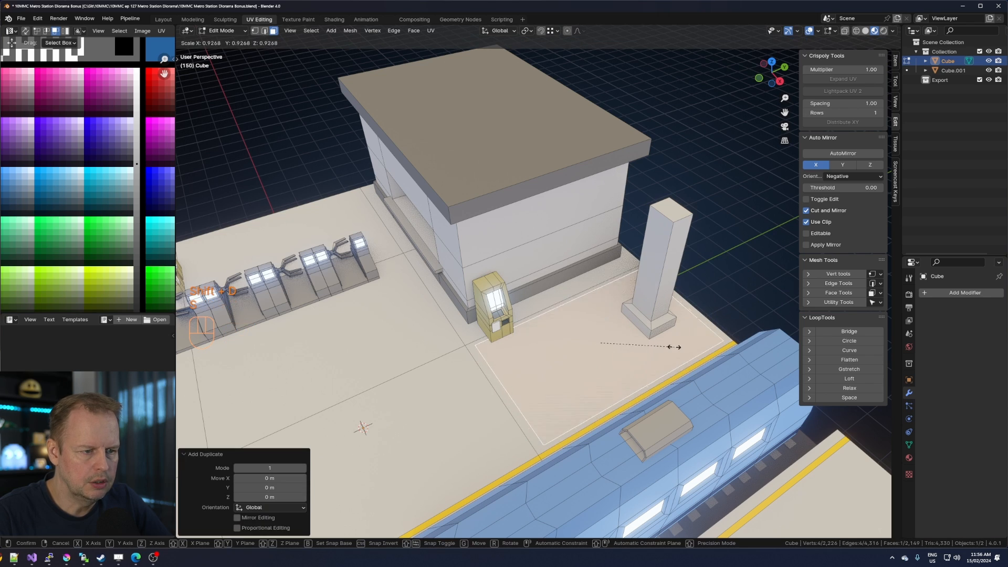
key("s")
key("s")
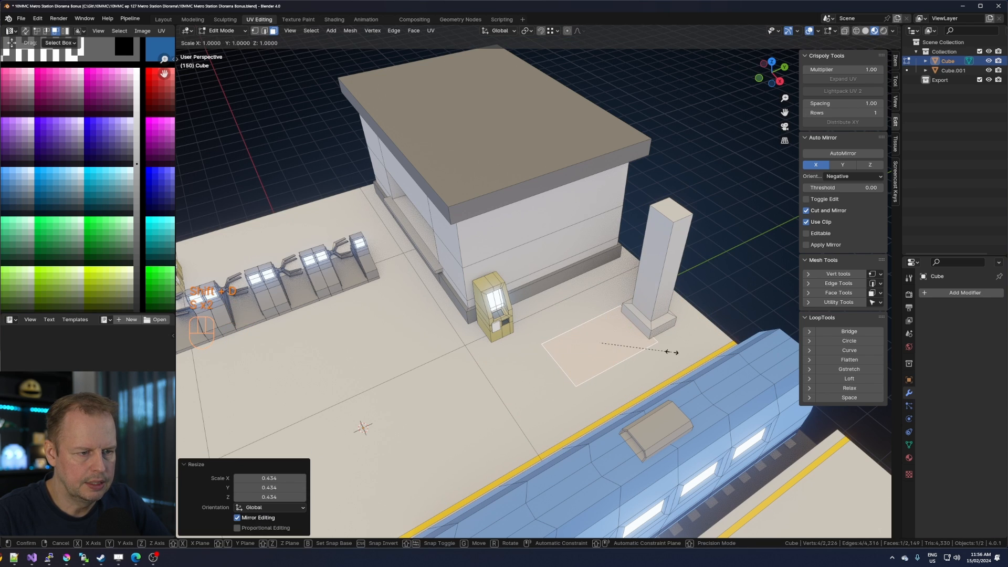
key("x")
left_click(631, 338)
Move the narrow strip about -2.16 m in X and -0.06 m in Y against the building wall and extrude it up 0.4 m.
key("g")
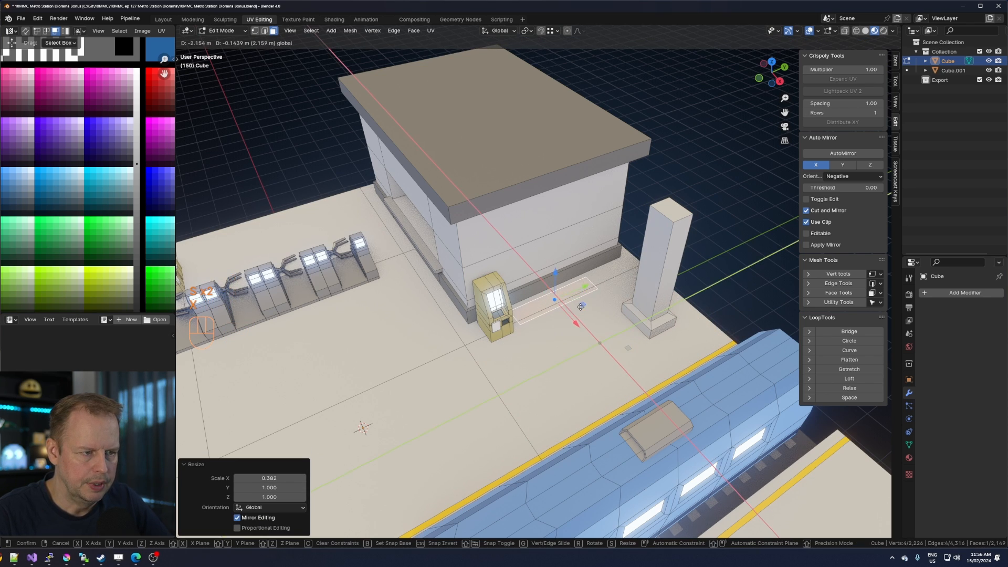
left_click(584, 305)
key("g")
key("z")
key("z")
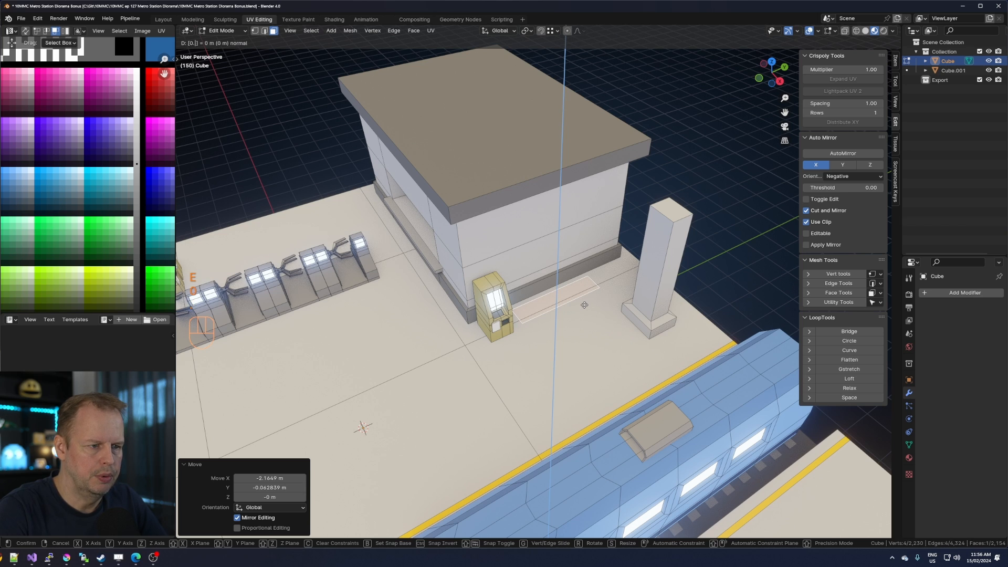
type(".4")
key("Return")
scroll(588, 308, "up", 4)
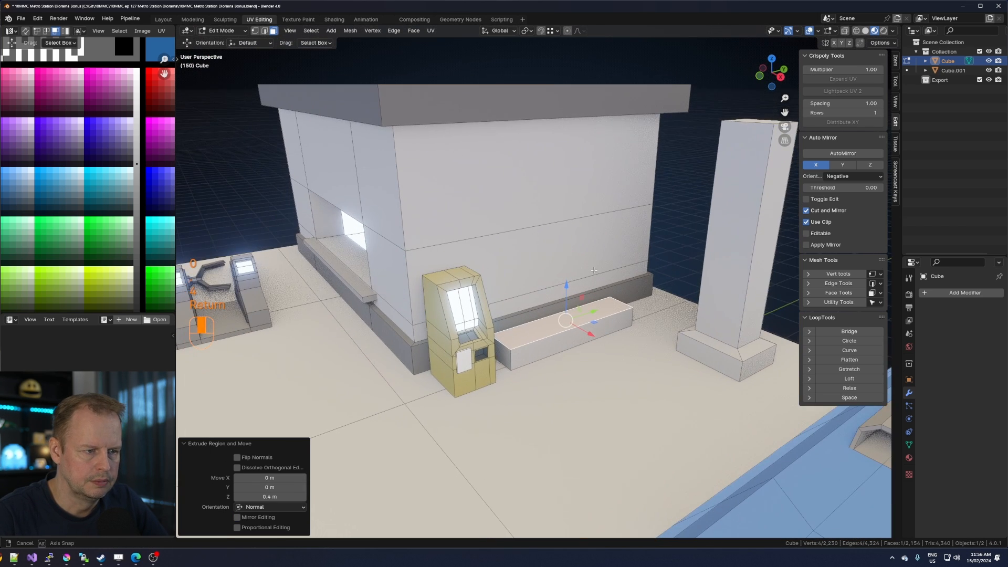
middle_click_drag(593, 271, 582, 301)
Cut a lengthwise loop near the rear edge of the bench block and extrude the rear top strip upward as a backrest.
key("ctrl+r")
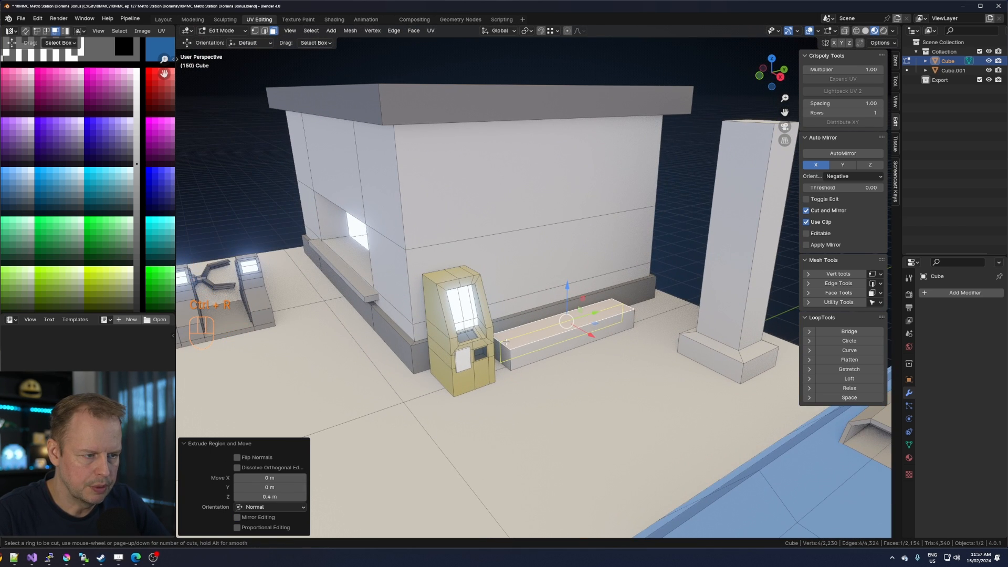
left_click(506, 342)
left_click(525, 326)
key("3")
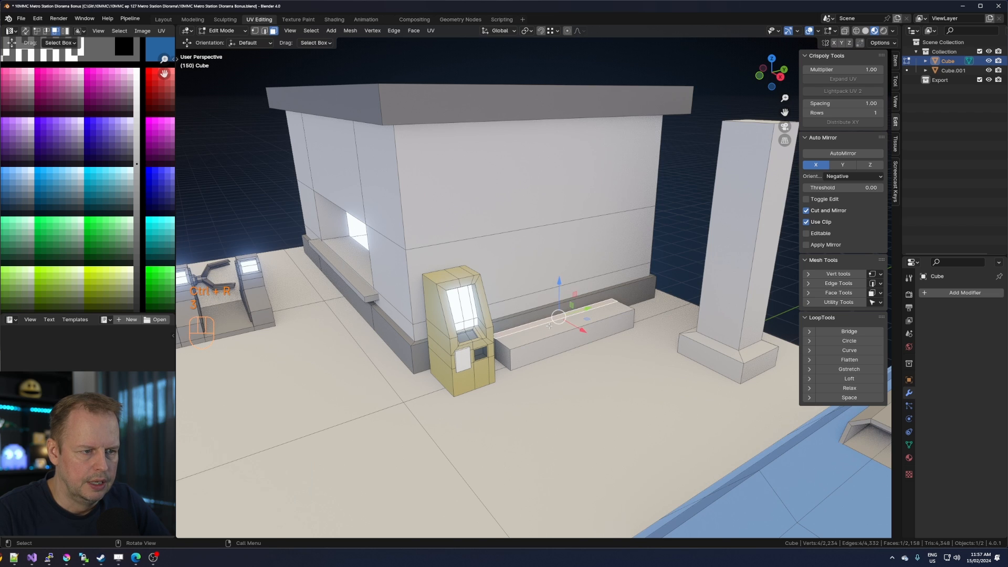
key("e")
left_click(554, 299)
left_click_drag(579, 303, 576, 302)
Cut a horizontal loop around the bench block and scale the lower faces inward horizontally to about 0.9, plus about 0.867 in X.
key("ctrl+r")
left_click(513, 367)
left_click(513, 367)
key("3")
key("a")
key("alt+a")
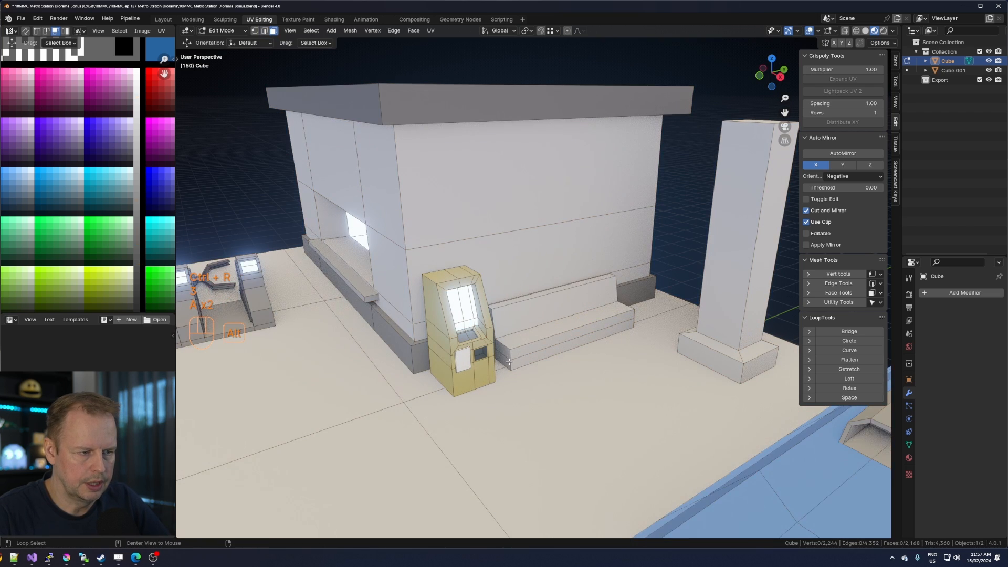
key("s")
key("shift+z")
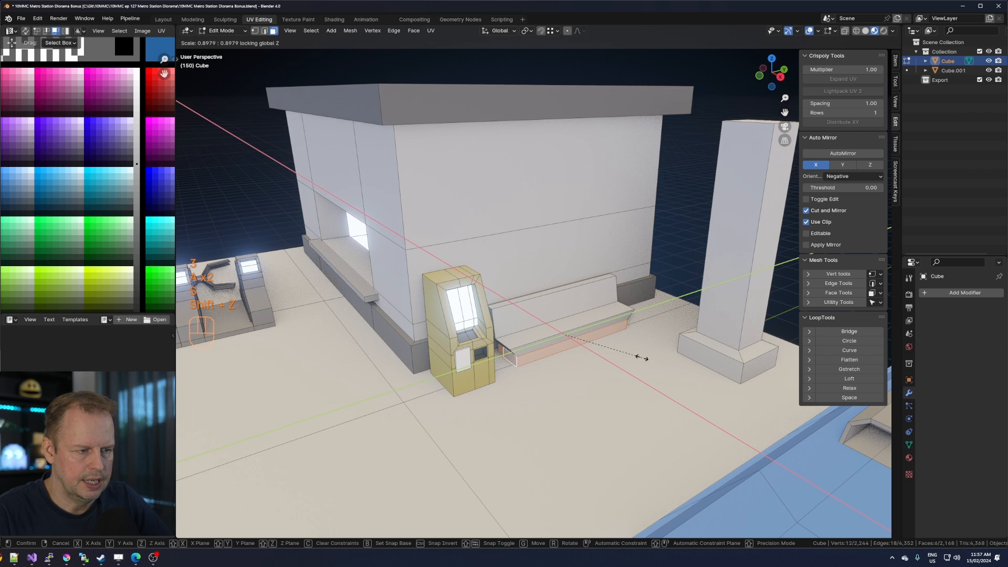
left_click(641, 358)
key("s")
key("x")
left_click(630, 354)
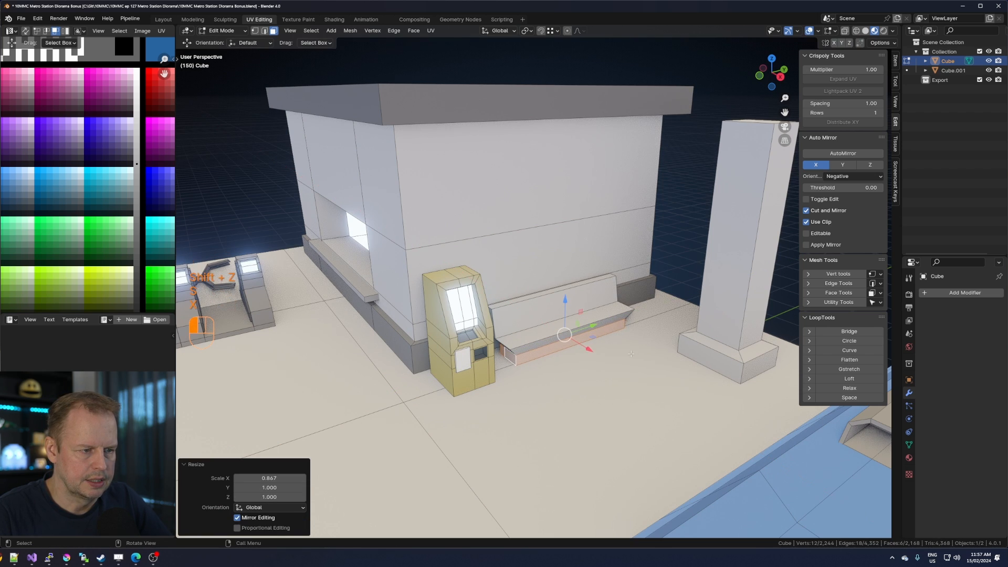
Move the UVs of the bench's lower faces to a dark tone of the grey strip beside the palette.
mouse_move(565, 348)
middle_mouse_down()
mouse_move(583, 339)
mouse_move(549, 351)
middle_mouse_up()
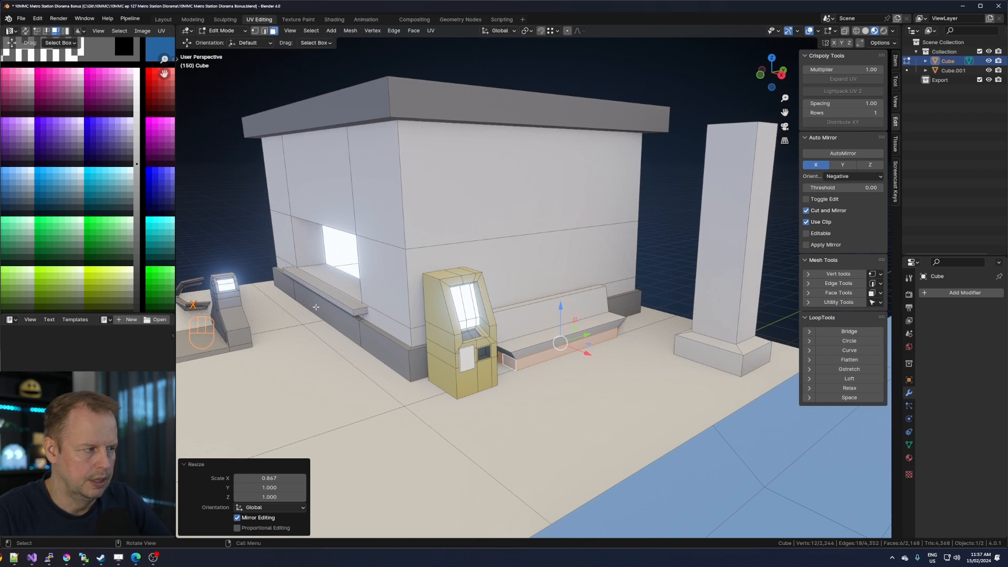
key("a")
key("g")
left_click(120, 250)
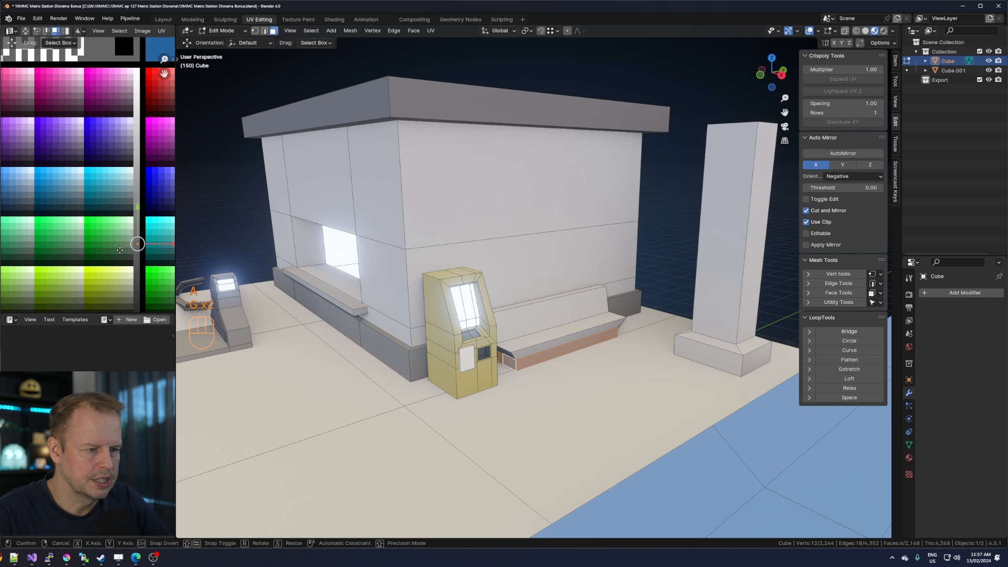
key("g")
left_click(119, 250)
middle_click_drag(538, 300, 568, 312)
key("ctrl+r")
left_click(514, 354)
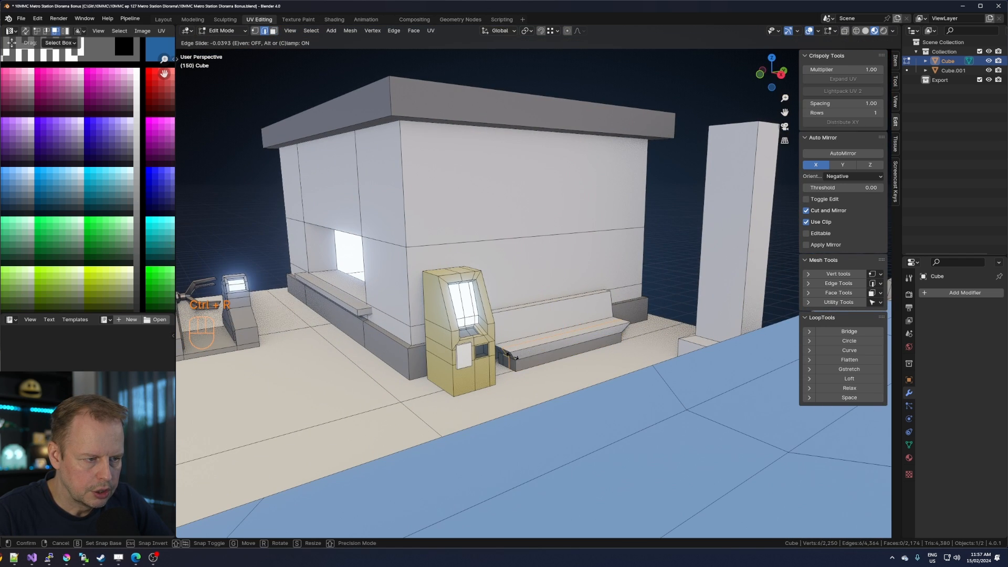
right_click(514, 354)
key("ctrl+z")
Cut a horizontal loop around the bench's seat slab with a slide factor of about -0.134 and scale it along Y to about 1.062.
key("ctrl+r")
left_click(515, 355)
left_click(515, 354)
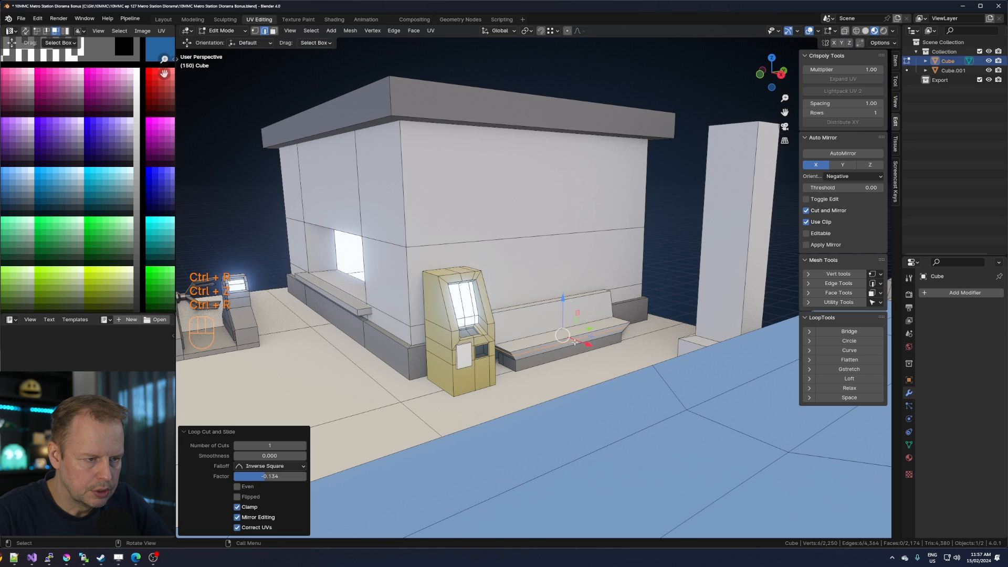
key("s")
key("y")
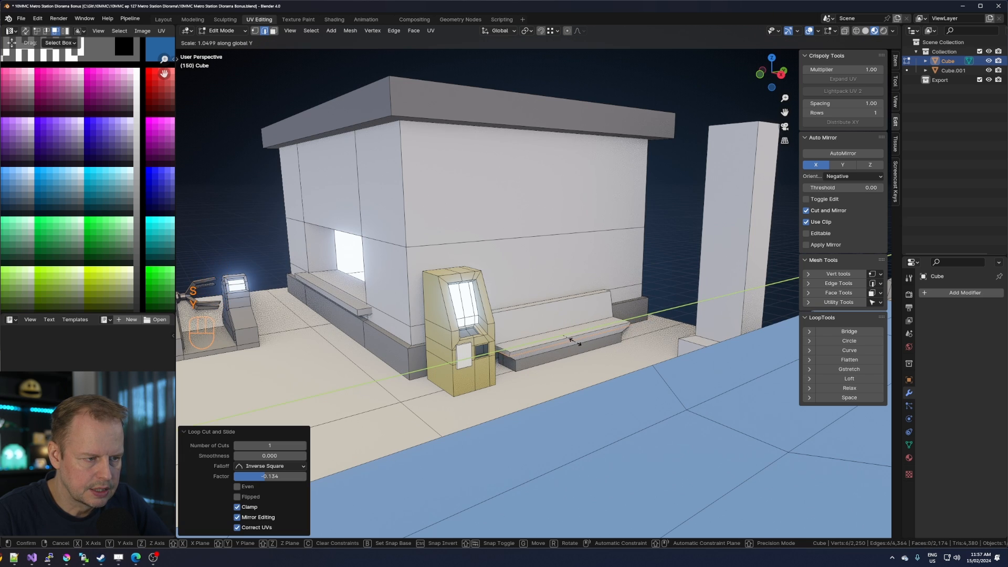
left_click(575, 341)
Divide the bench crosswise with evenly spaced loop cuts into six seat segments.
middle_click_drag(575, 341, 556, 323)
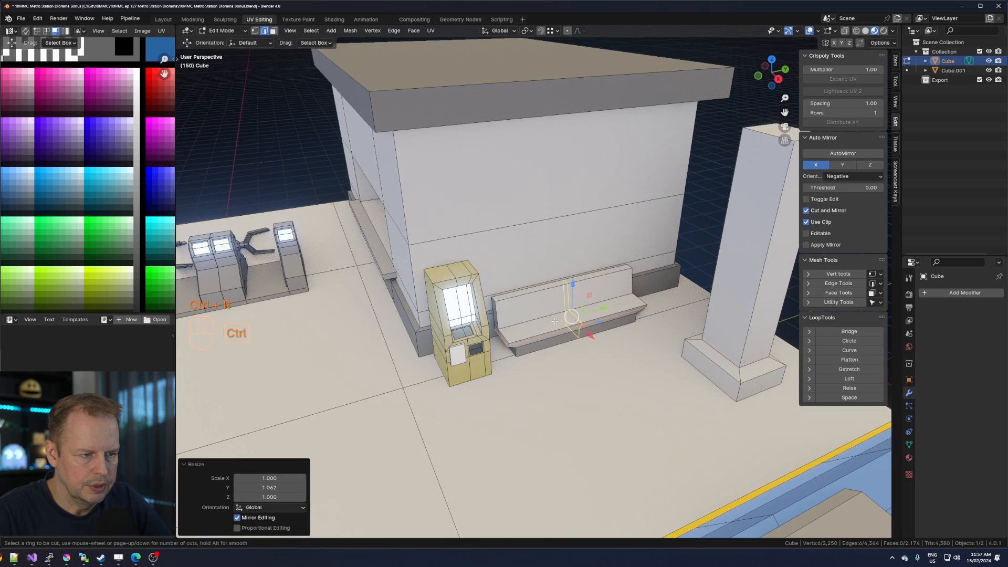
key("ctrl+r")
scroll(554, 321, "up", 4)
scroll(555, 321, "up", 1)
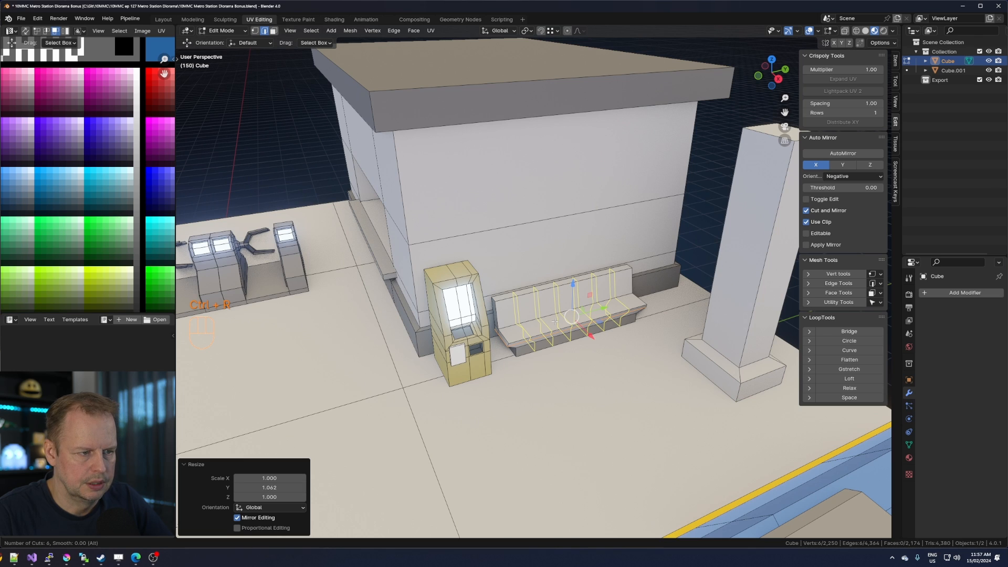
left_click(554, 321)
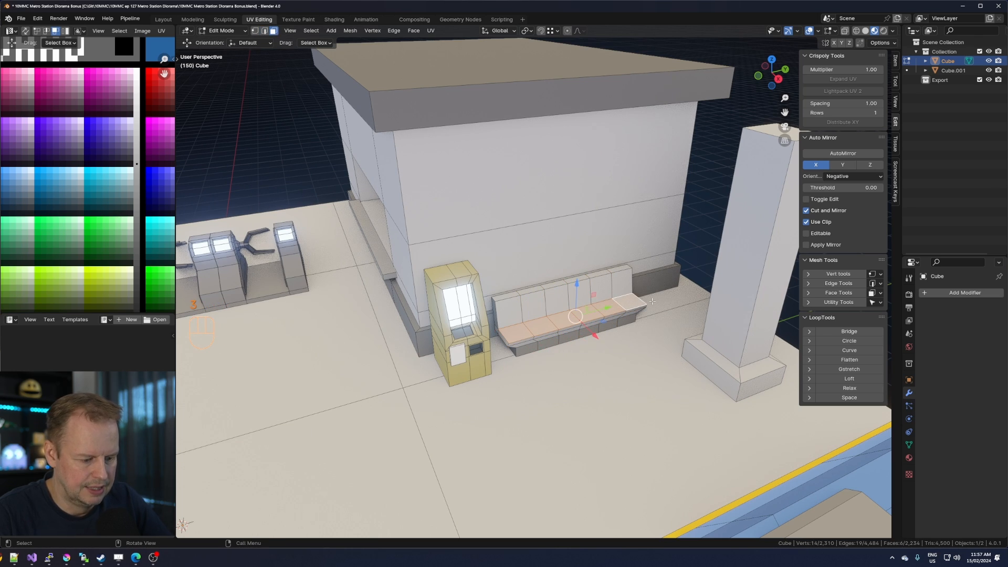
Inset the six seat faces individually by about 0.057 m and extrude them upward about 0.028 m.
key("i")
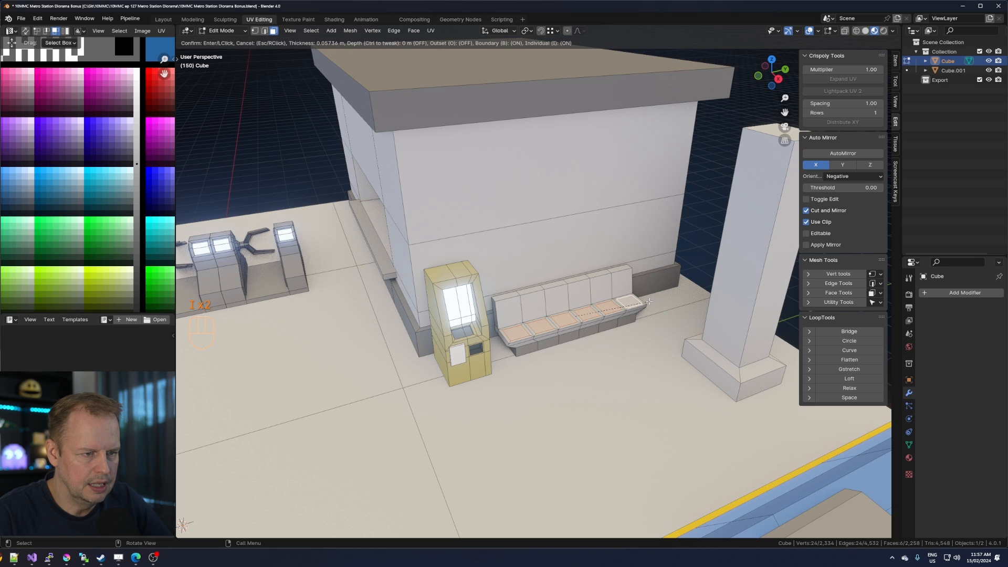
left_click(649, 302)
scroll(649, 301, "up", 3)
key("e")
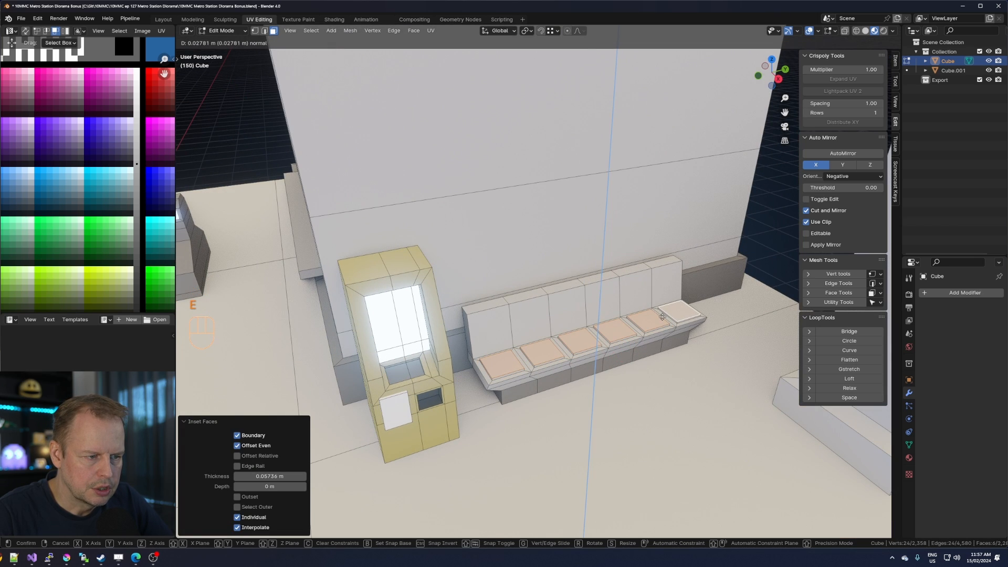
left_click(662, 316)
Set the pivot point to Individual Origins and scale the tops of the six seat pads to about 0.909.
key("period")
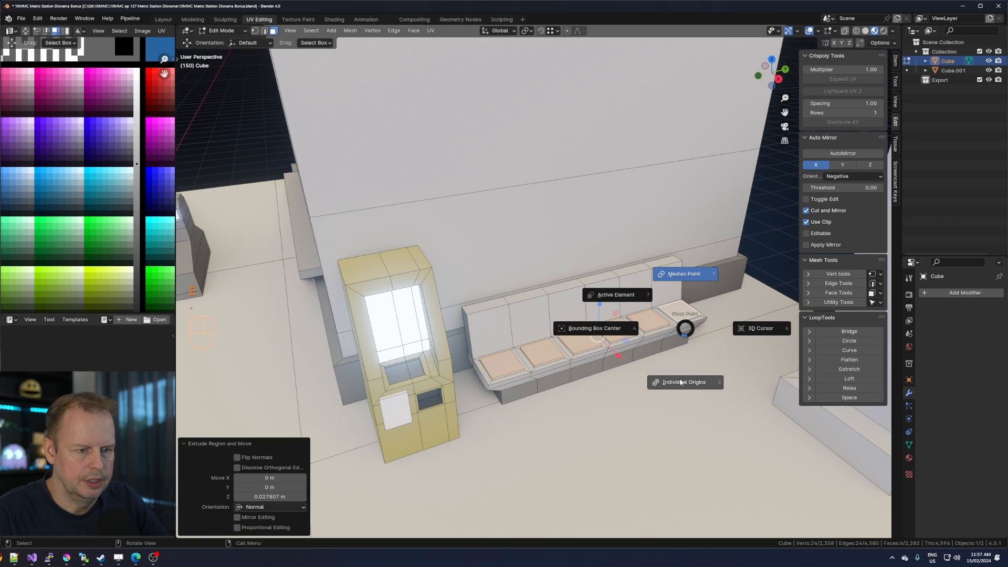
left_click(682, 382)
key("s")
left_click(723, 319)
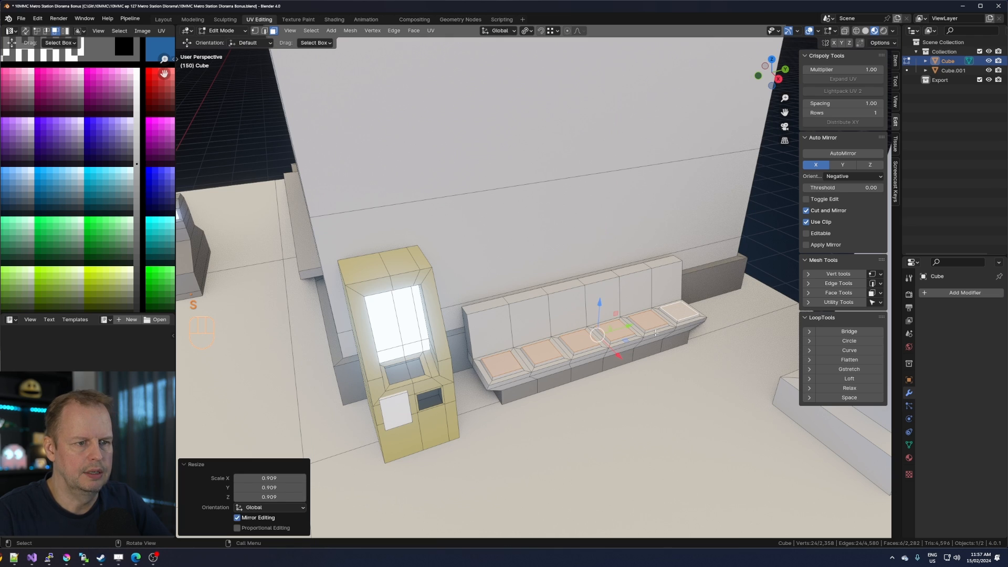
Expand the selection to the sides of the six seat pads and move their UVs onto a blue swatch in the STANDARD palette.
key("ctrl+KP_Add")
scroll(238, 206, "down", 1)
scroll(93, 186, "down", 4)
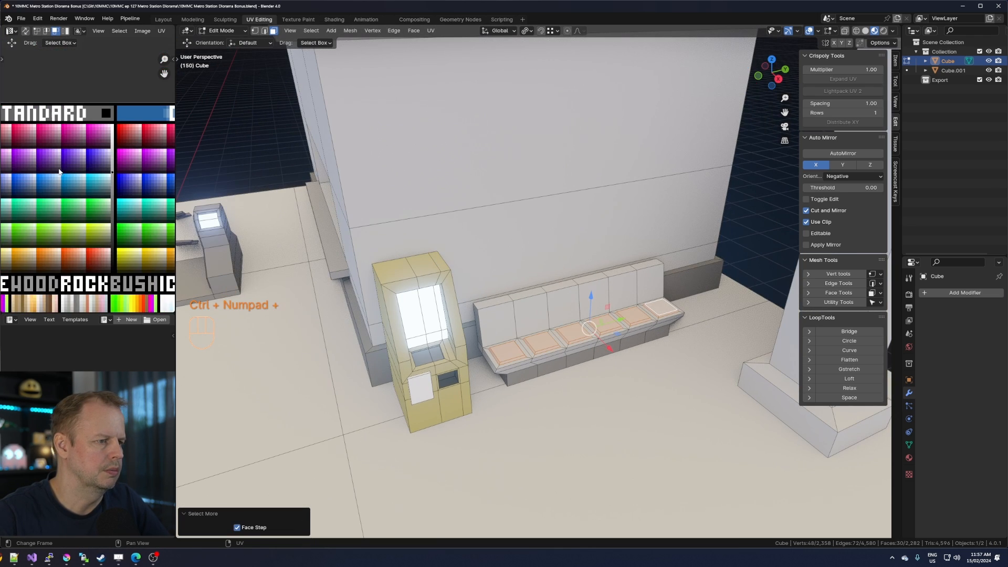
mouse_move(101, 185)
middle_mouse_down("shift")
mouse_move(126, 185)
mouse_move(117, 179)
middle_mouse_up("shift")
key("a")
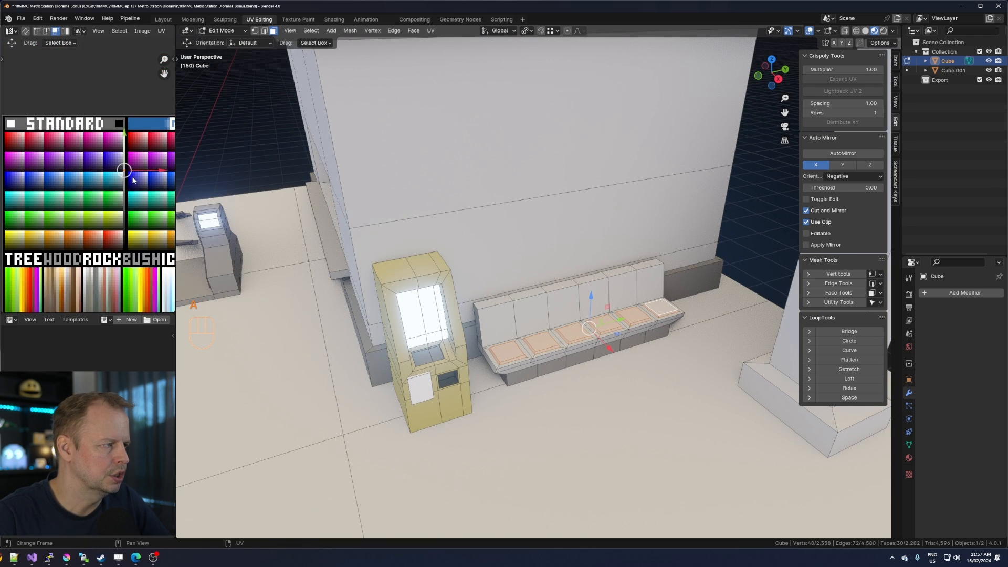
key("g")
key("g")
scroll(94, 190, "up", 4)
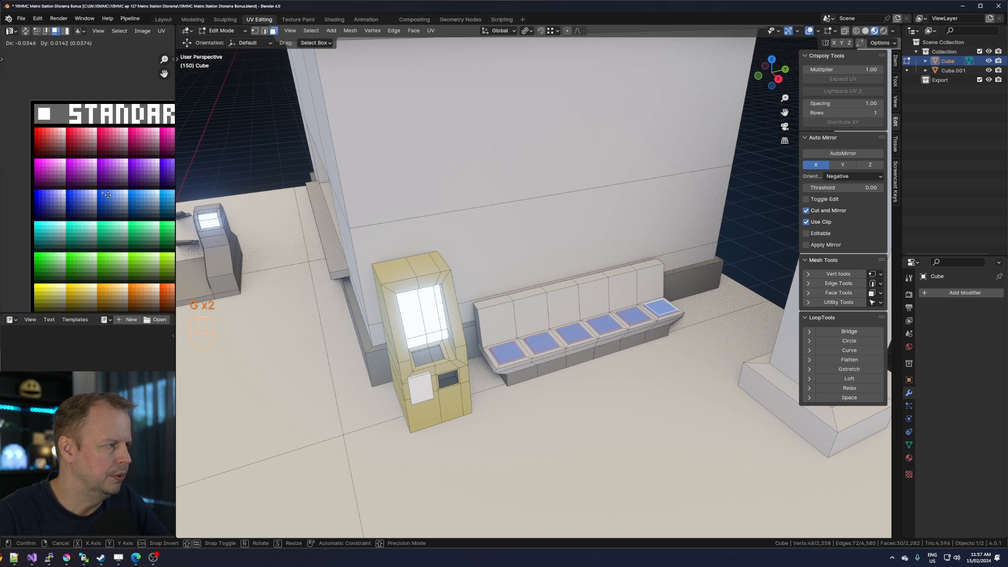
left_click(109, 194)
scroll(506, 304, "down", 3)
key("Tab")
key("Tab")
Select the whole bench and move only its body UVs onto a dark blue swatch in the palette beside STANDARD.
scroll(505, 304, "up", 4)
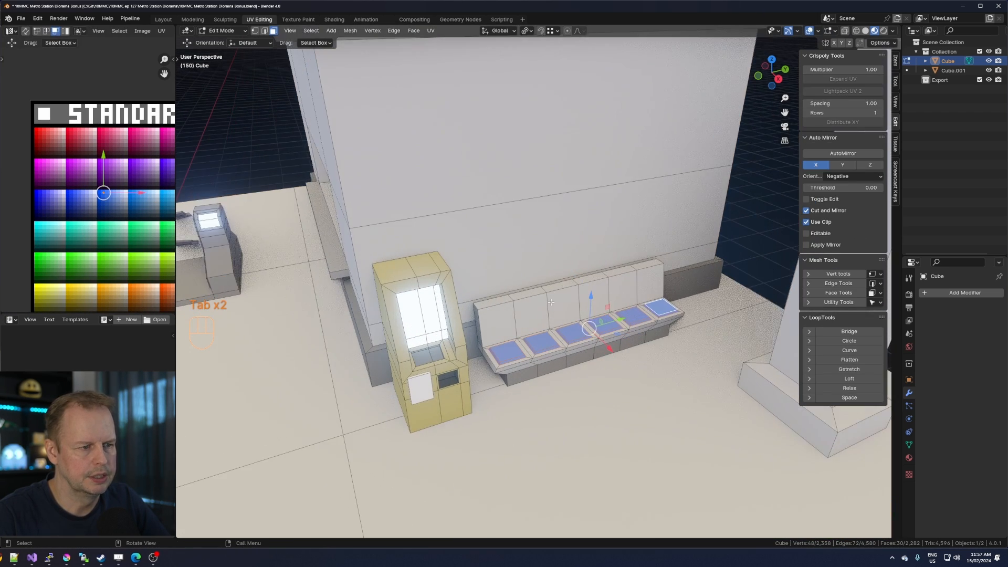
key("l")
key("a")
key("a")
middle_click_drag(164, 212, 16, 173, "shift")
key("a")
key("a")
key("b")
left_click_drag(63, 142, 94, 160)
key("g")
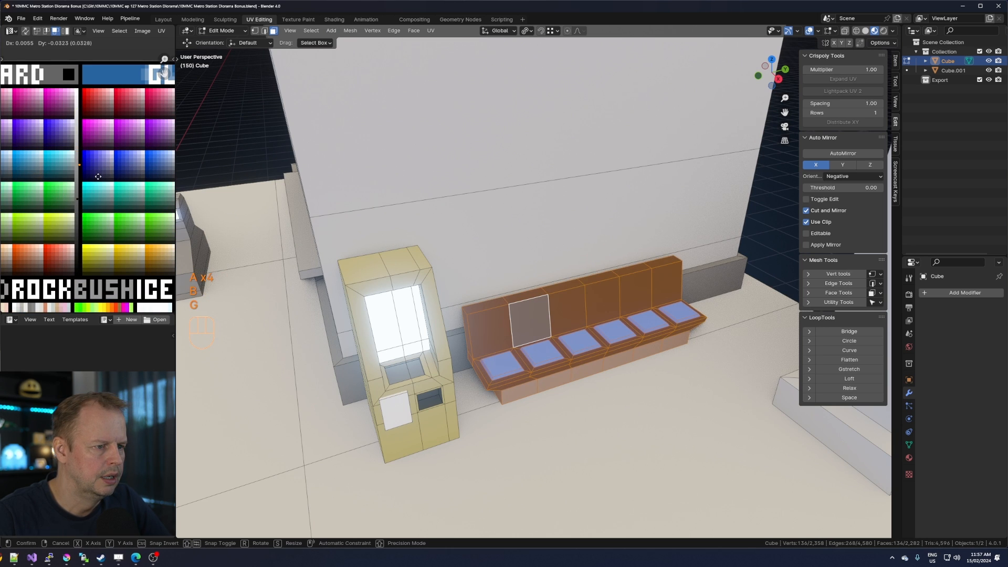
left_click(97, 177)
scroll(91, 174, "down", 2)
middle_click_drag(91, 177, 143, 187, "shift")
Shift the bench body's UVs to a muted grey-blue swatch in the STANDARD palette.
key("g")
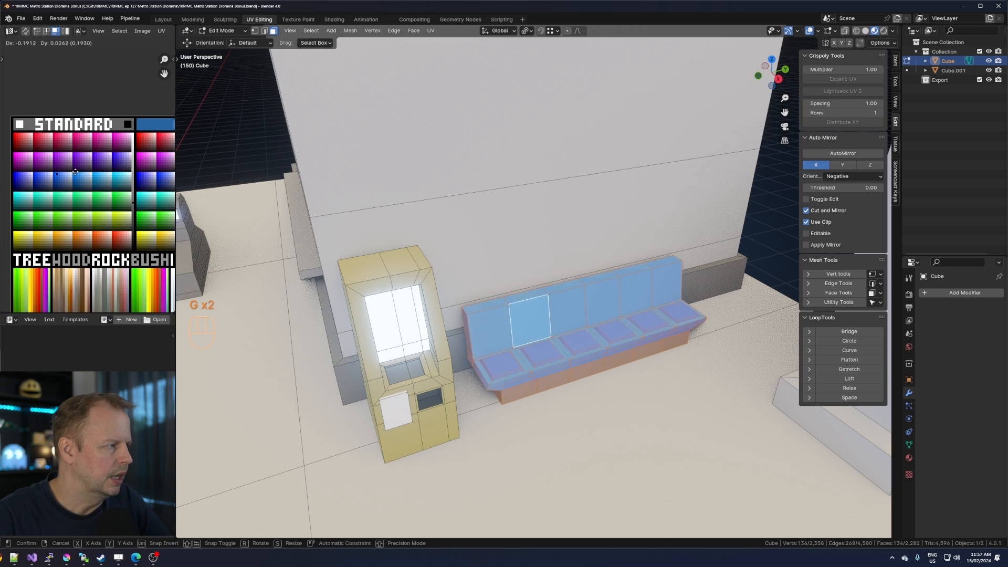
left_click(72, 177)
scroll(41, 172, "up", 5)
key("g")
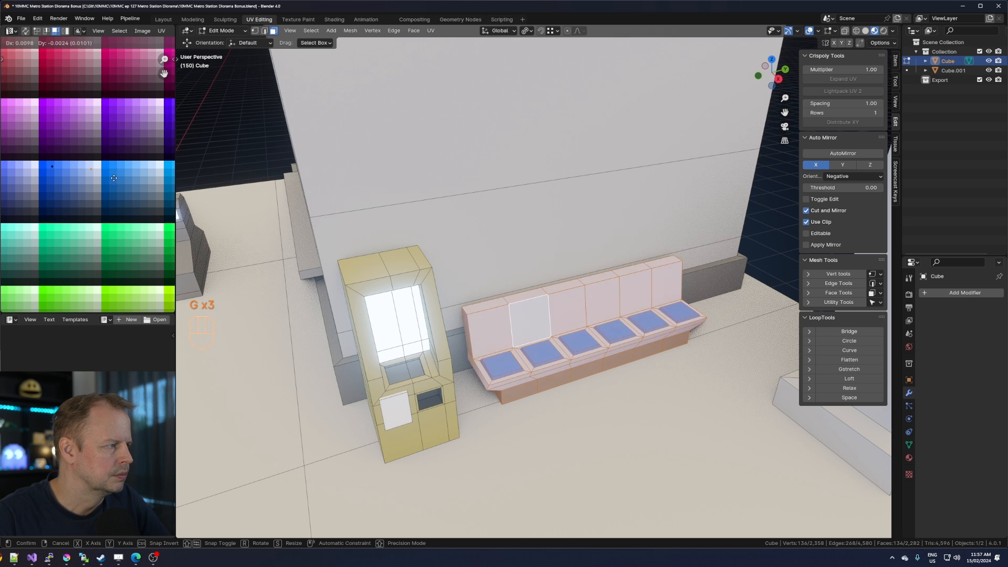
left_click(112, 193)
key("Tab")
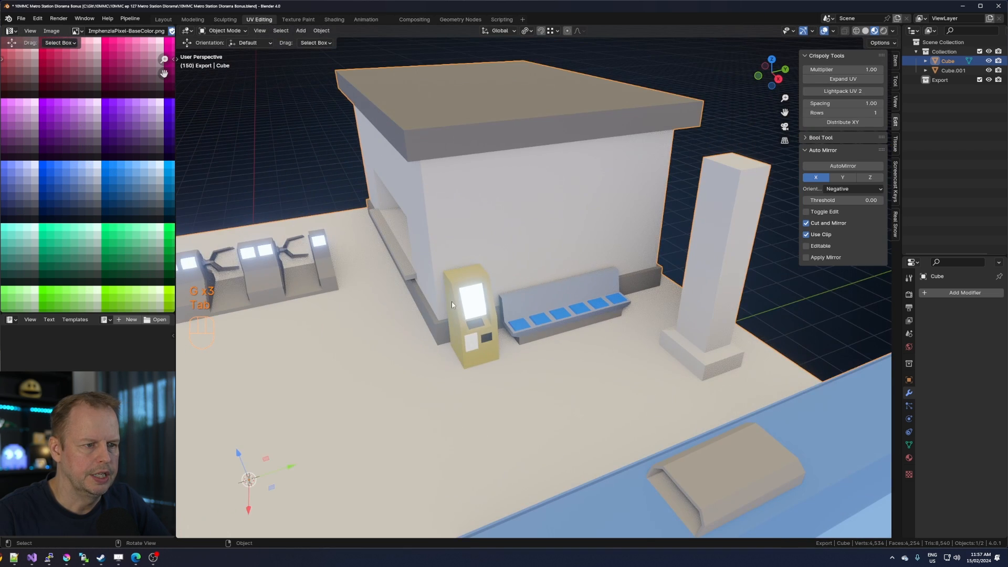
Select the six front faces of the bench's backrest and inset them individually by about 0.067 m.
scroll(515, 324, "up", 6)
key("Tab")
left_click(533, 311, "shift")
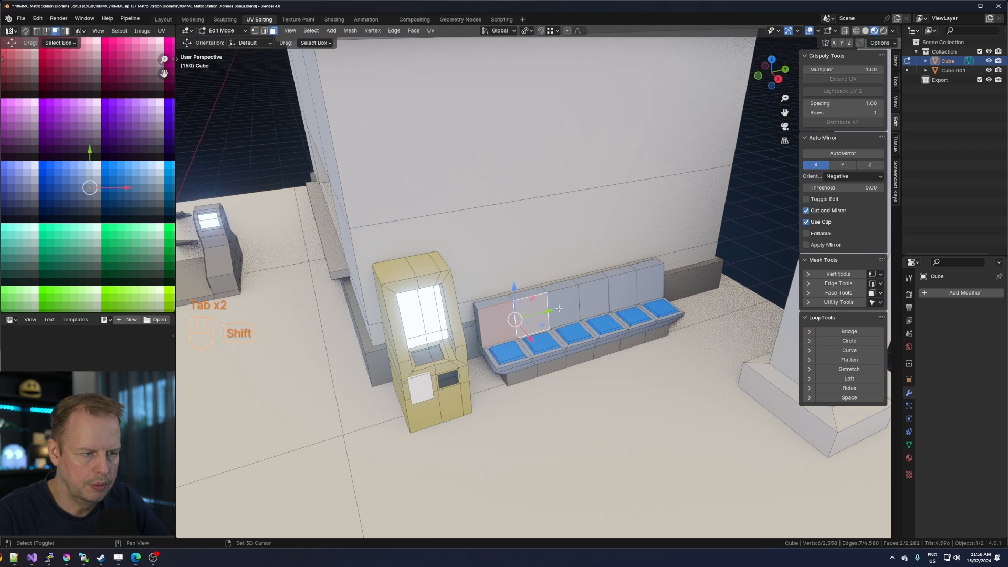
left_click(571, 298, "shift")
left_click(593, 298, "shift")
left_click(623, 290, "shift")
left_click(650, 283, "shift")
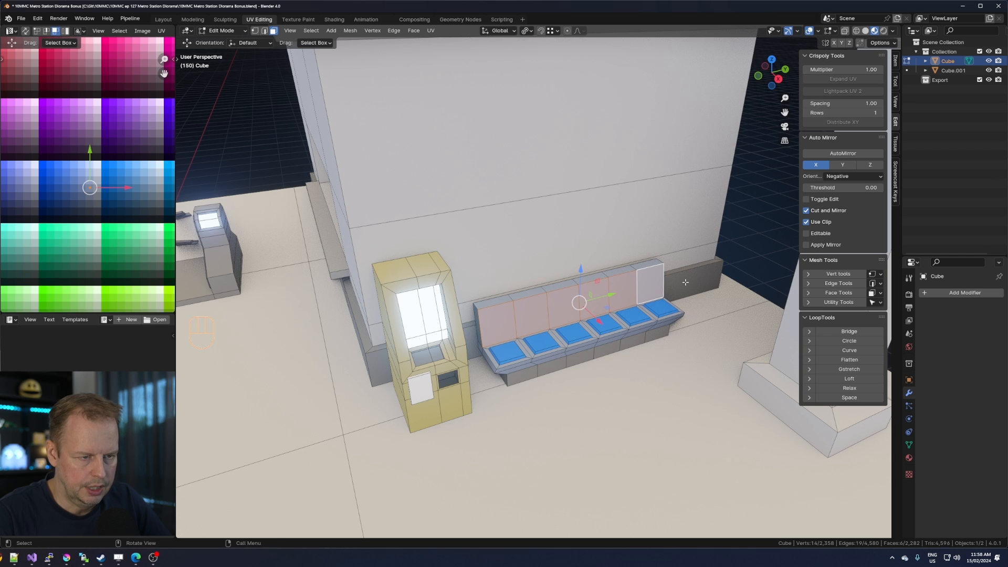
key("i")
left_click(678, 284)
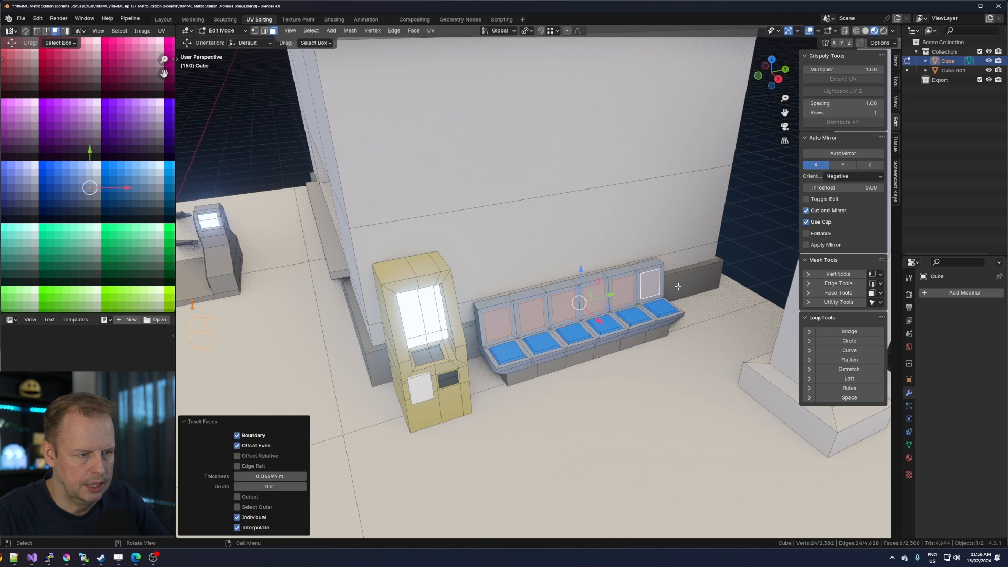
Extrude the six backrest panels slightly outward along their normals and scale each pad's front face down a little.
key("alt+e")
left_click(662, 309)
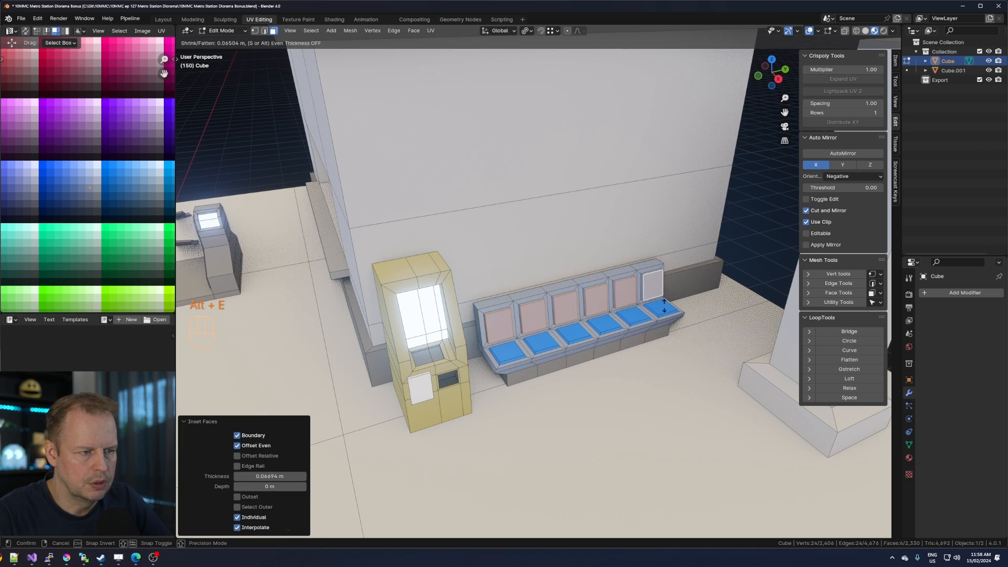
left_click(663, 304)
key("s")
left_click(581, 294)
Expand the selection to the backrest pads' sides and move their UVs onto the same blue swatch as the seat pads.
key("ctrl+KP_Add")
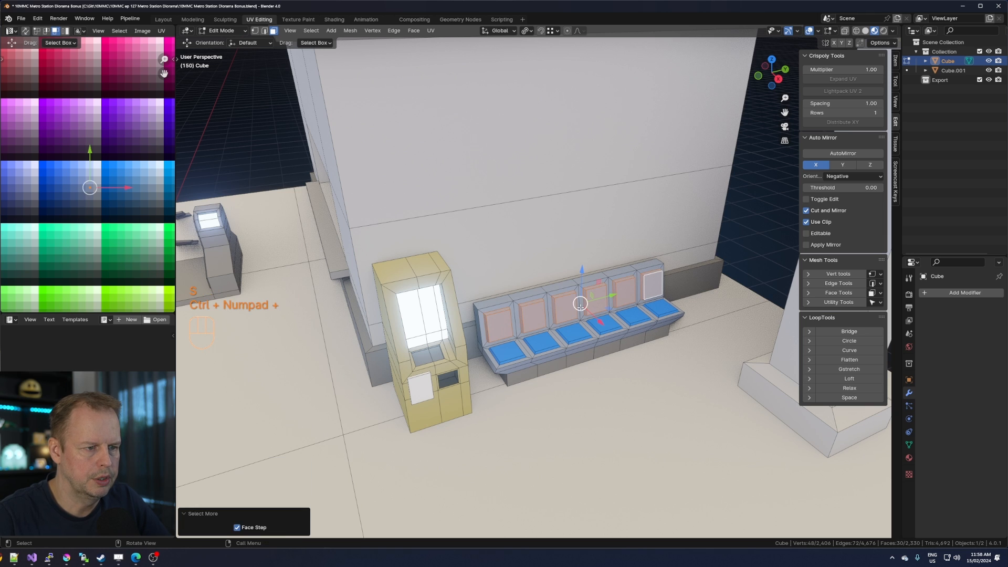
left_click(539, 340, "shift")
middle_click_drag(90, 150, 132, 171)
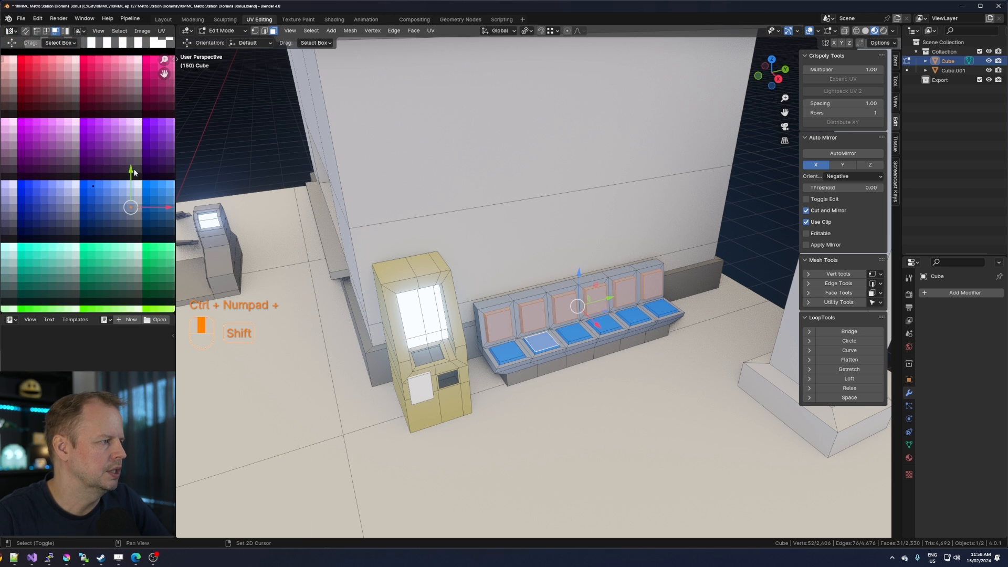
key("a")
key("a")
key("b")
left_click_drag(124, 199, 138, 217)
key("g")
left_click(102, 197)
key("Tab")
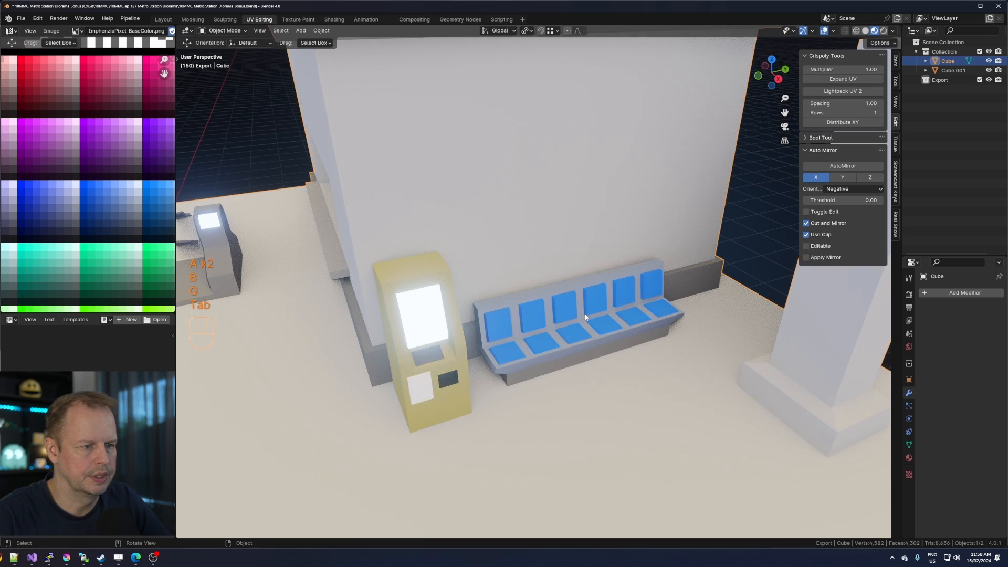
Select the run of six edges along the seat slab's lower front and move it outward along X.
scroll(587, 318, "down", 5)
middle_click_drag(586, 318, 512, 383)
scroll(568, 297, "up", 6)
scroll(568, 297, "down", 6)
key("Tab")
key("2")
left_click(523, 386)
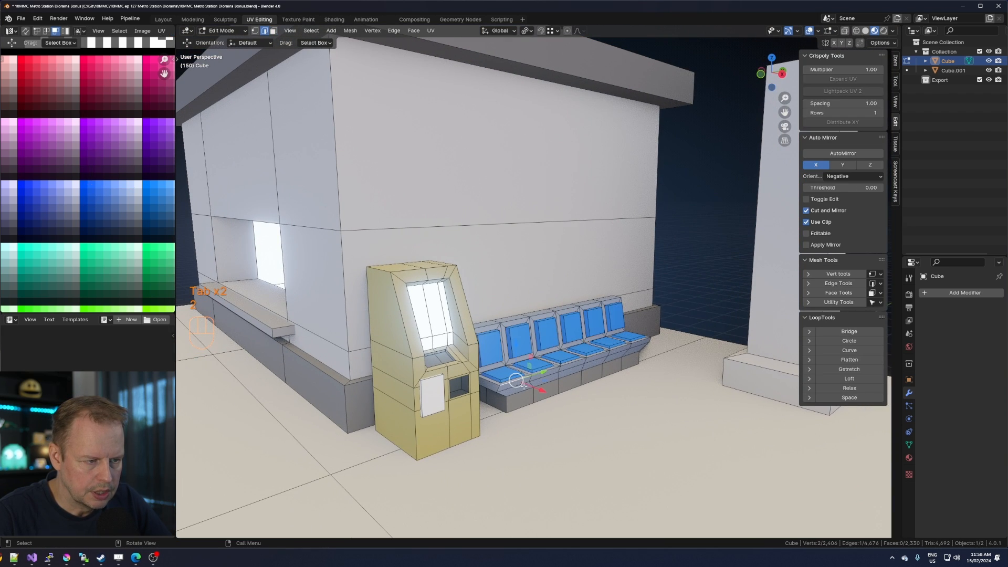
left_click(636, 346, "ctrl")
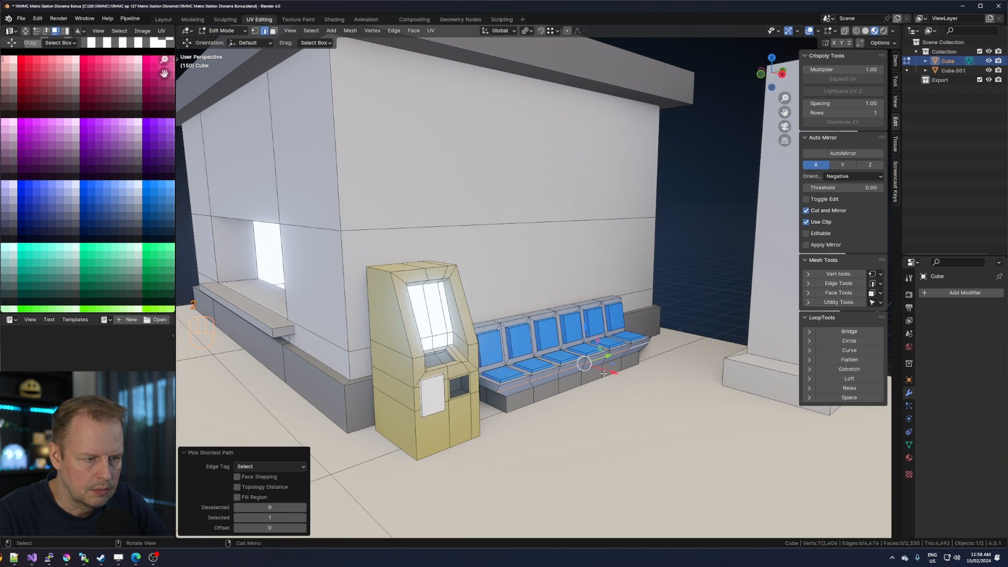
key("g")
key("x")
left_click(613, 374)
Select the face loop around the bench's base and move its UVs down the grey column to a darker grey.
key("3")
key("a")
key("a")
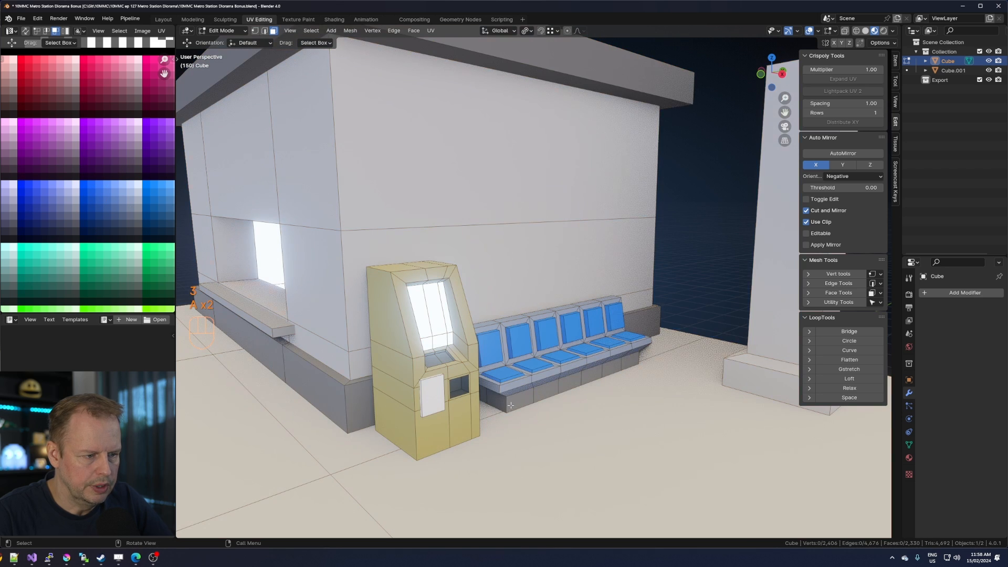
left_click(505, 401, "alt")
scroll(152, 214, "down", 4)
middle_click_drag(142, 202, 67, 200, "shift")
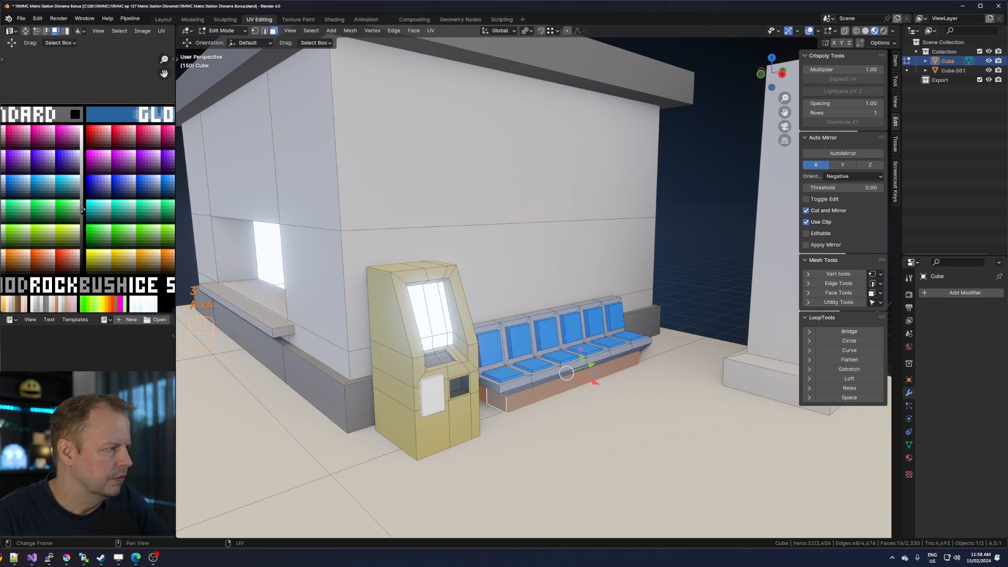
key("g")
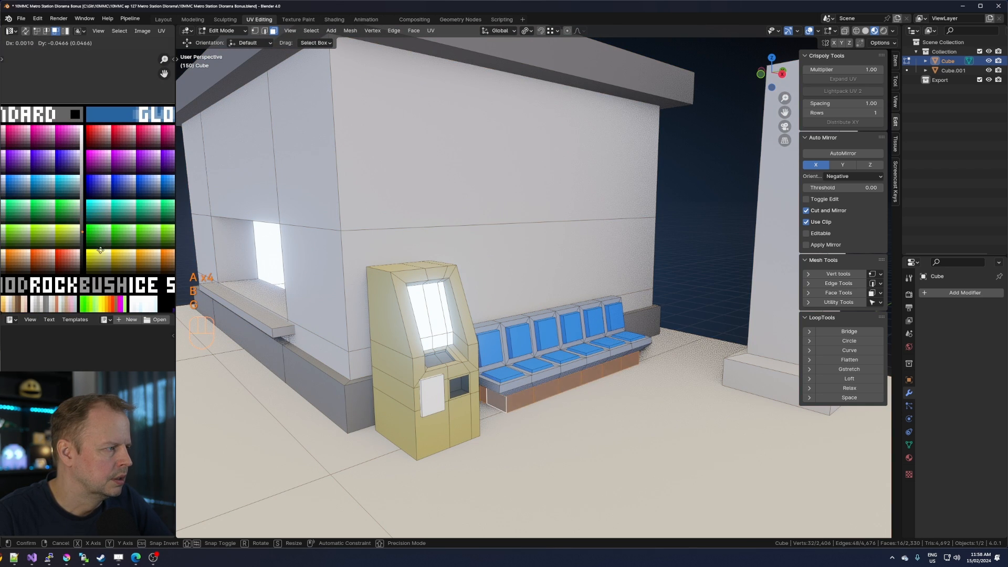
left_click(100, 262)
key("g")
left_click(101, 264)
key("Tab")
Select the entire bench, scale it uniformly to 1.160 and raise it about 0.26 m along Z.
scroll(598, 273, "down", 4)
middle_click_drag(611, 271, 565, 302)
scroll(457, 275, "down", 5)
scroll(524, 294, "up", 2)
key("Tab")
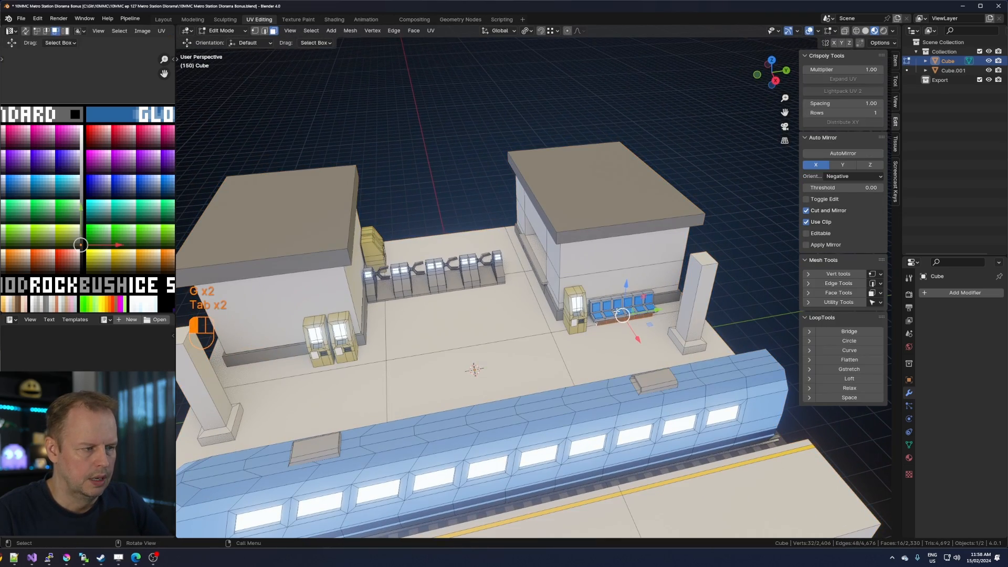
key("l")
middle_click_drag(617, 311, 669, 275)
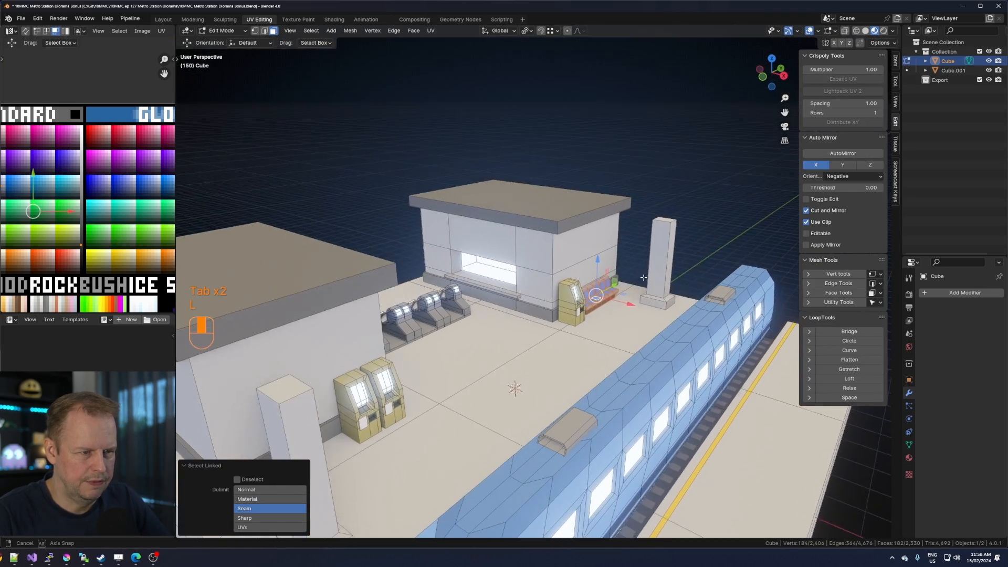
scroll(669, 275, "up", 3)
scroll(669, 275, "up", 1)
key("s")
left_click(674, 278)
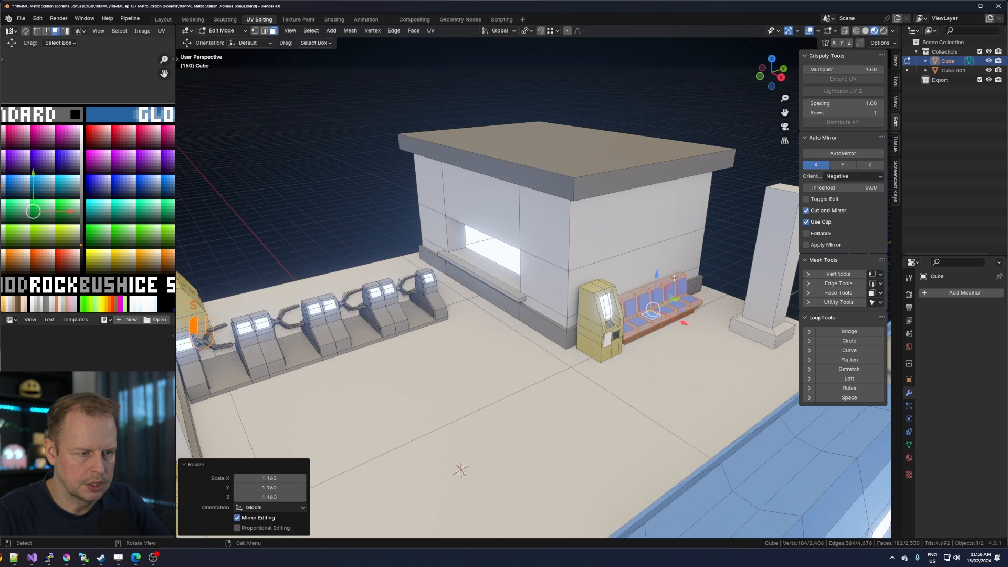
left_click_drag(657, 279, 659, 269)
Enlarge the bench by a further factor of about 1.08 and adjust its position along X and Z against the wall.
key("s")
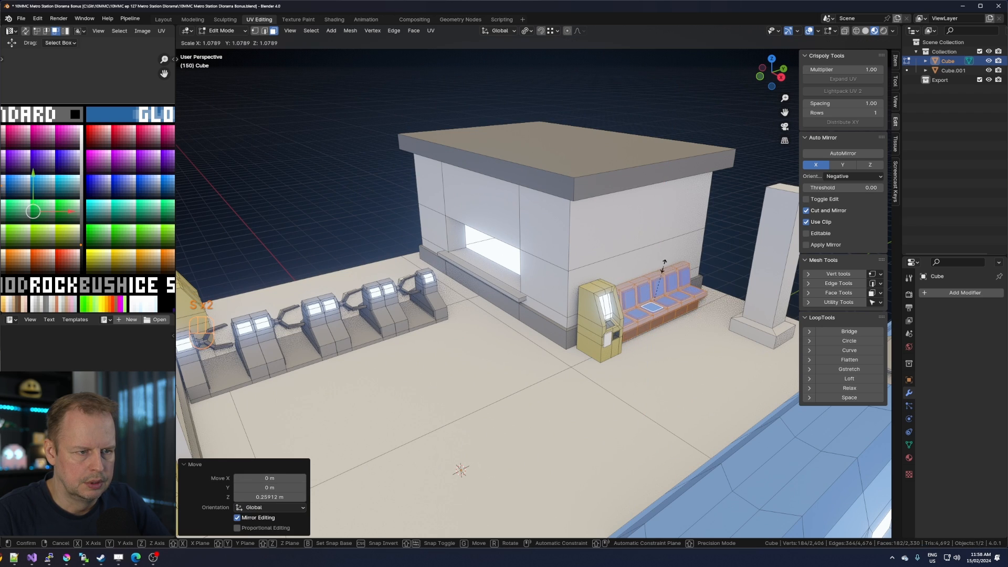
left_click(663, 266)
left_click_drag(678, 312, 690, 317)
left_click_drag(670, 271, 673, 278)
Duplicate the bench to the other building's wall beside its two ticket machines and move it about -0.75 m along X.
middle_click_drag(674, 279, 630, 305)
key("shift+d")
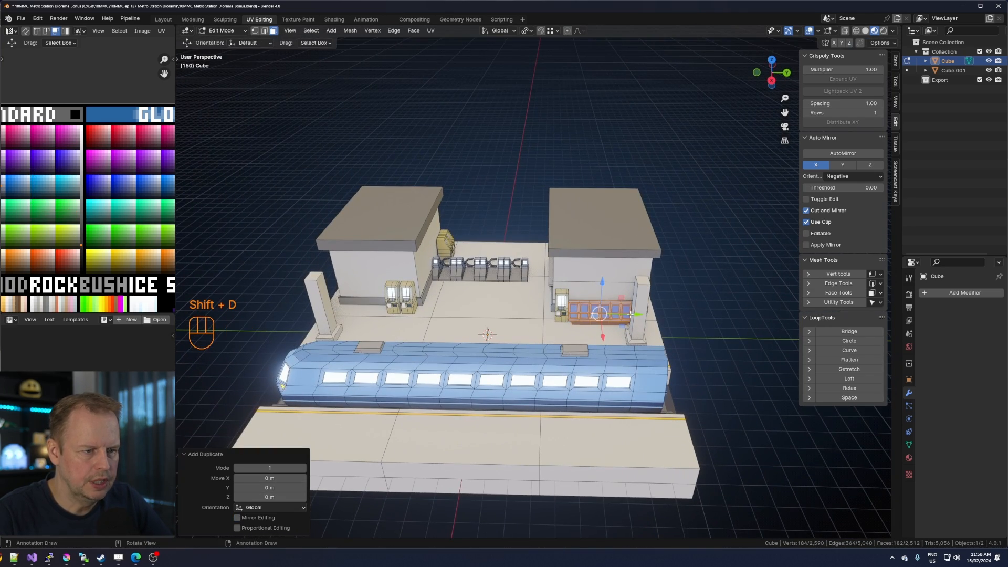
left_click(379, 311)
middle_click_drag(379, 310, 508, 419)
left_click_drag(591, 431, 580, 432)
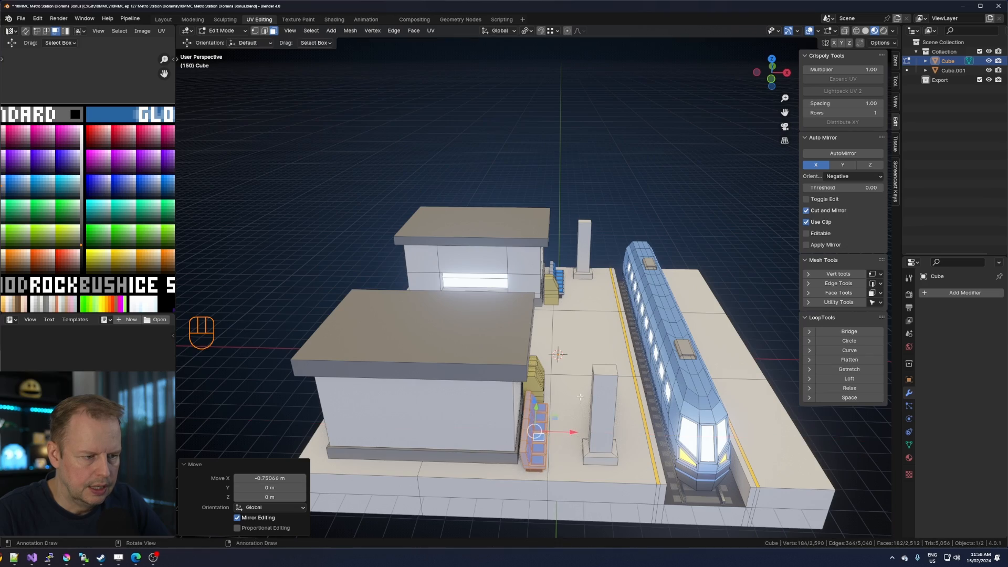
middle_click_drag(581, 432, 383, 424)
left_click(370, 426)
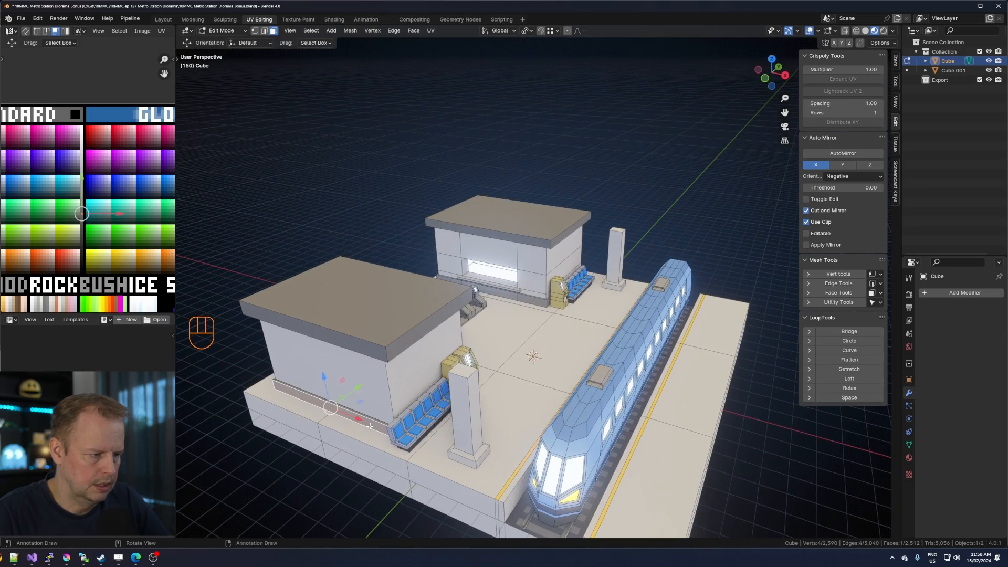
left_click(362, 389, "ctrl")
scroll(440, 401, "down", 3)
middle_click_drag(440, 401, 419, 401)
scroll(493, 393, "up", 3)
scroll(385, 372, "up", 2)
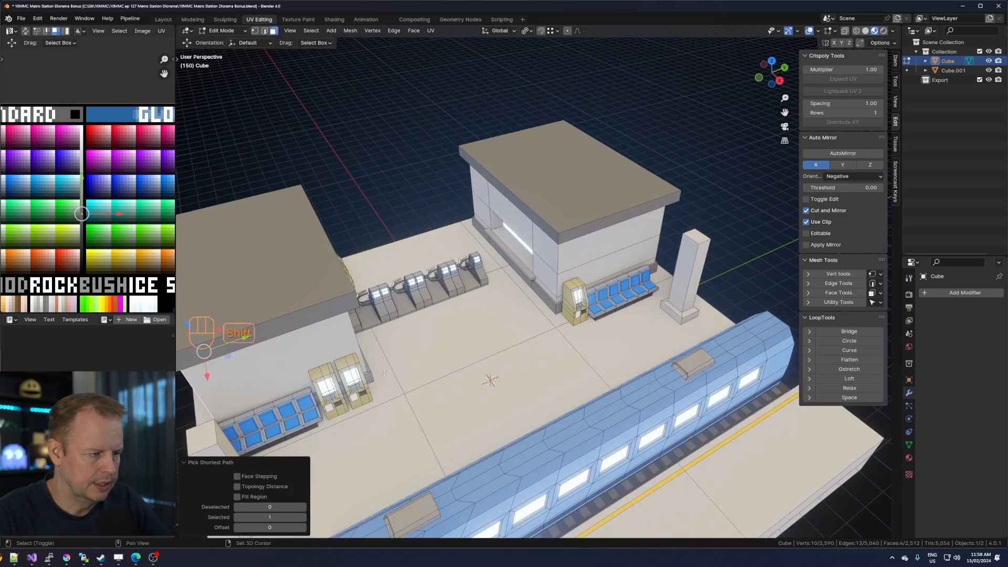
middle_click_drag(384, 372, 441, 378)
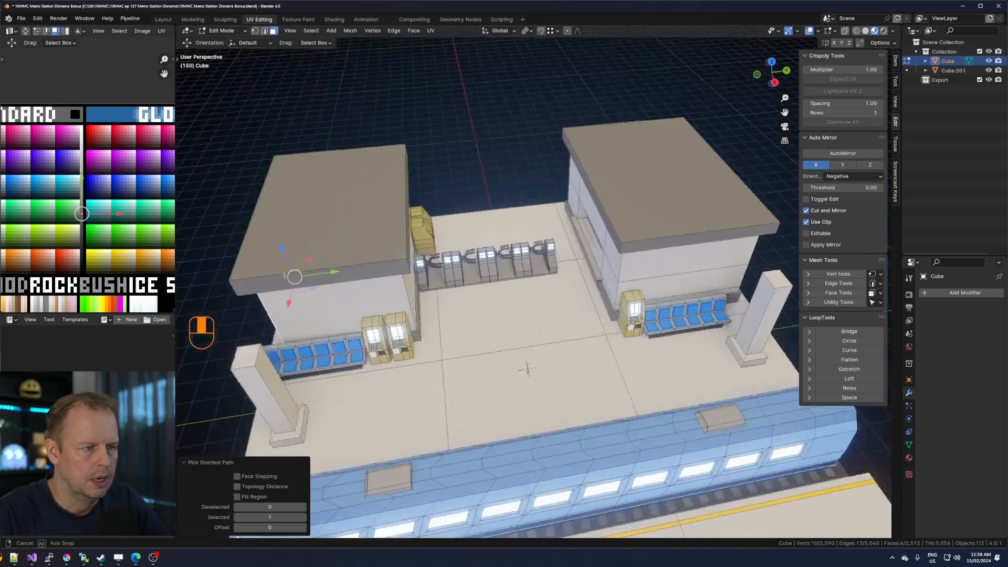
Duplicate the floor face behind the ticket gates, scale it uniformly to 0.544, and scale it along Y to 0.422.
middle_click_drag(497, 249, 598, 278)
left_click(437, 276)
middle_click_drag(437, 275, 368, 273)
middle_click_drag(509, 239, 577, 304, "shift")
key("shift+d")
key("s")
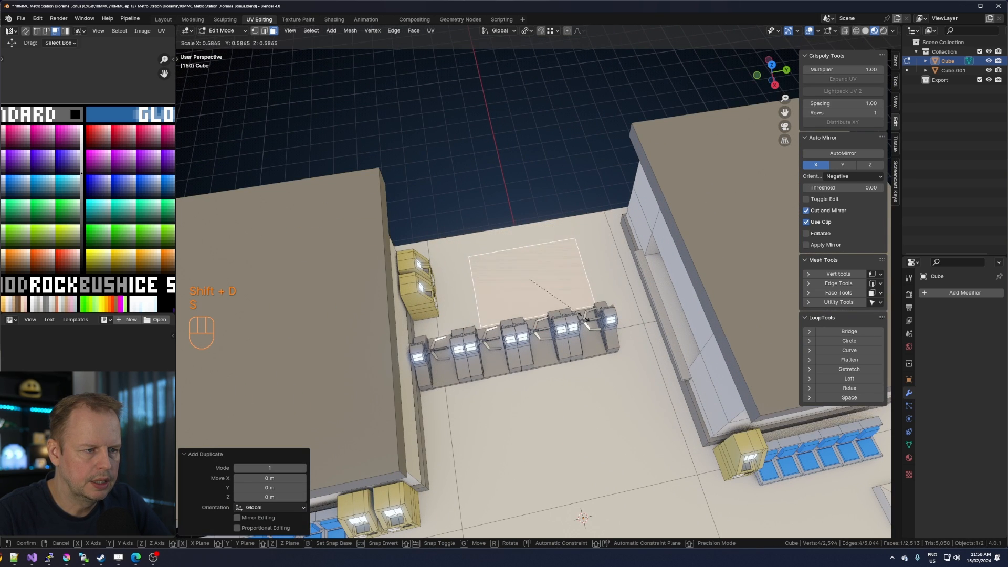
left_click(577, 313)
key("s")
key("x")
key("y")
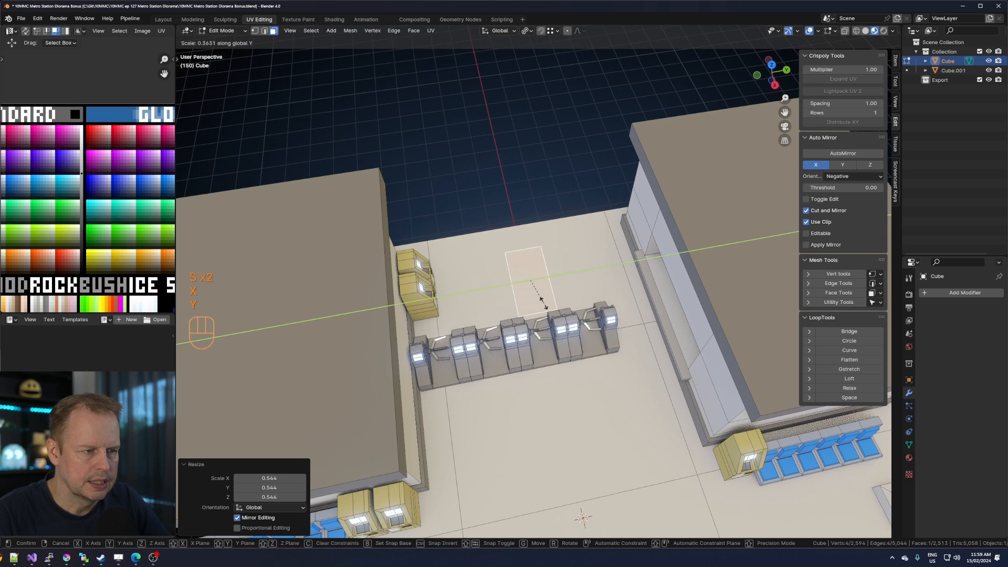
left_click(551, 302)
middle_click_drag(552, 303, 586, 287)
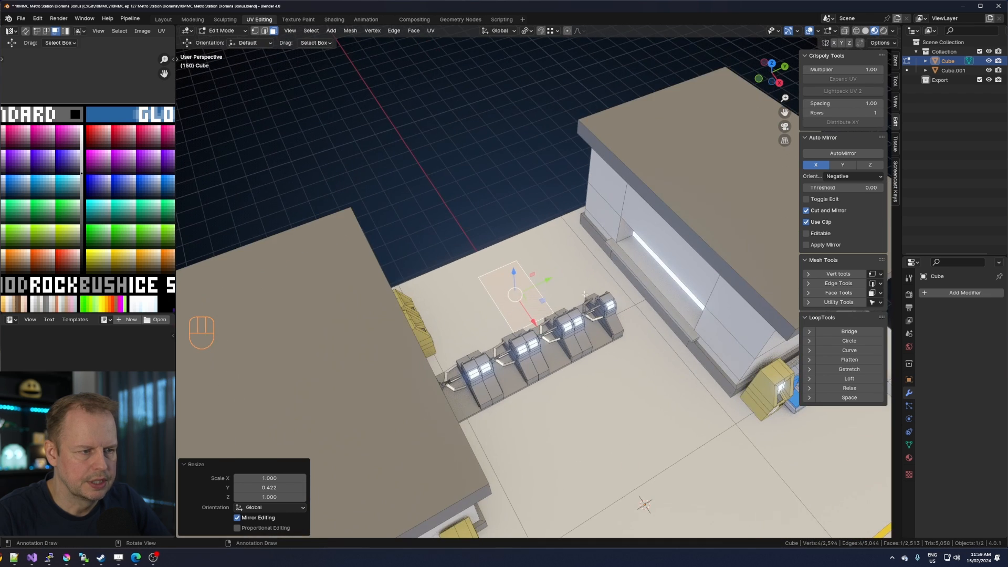
Extrude the rectangle upward into a thin slab and divide it lengthwise with two evenly spaced loop cuts.
scroll(546, 325, "up", 4)
key("e")
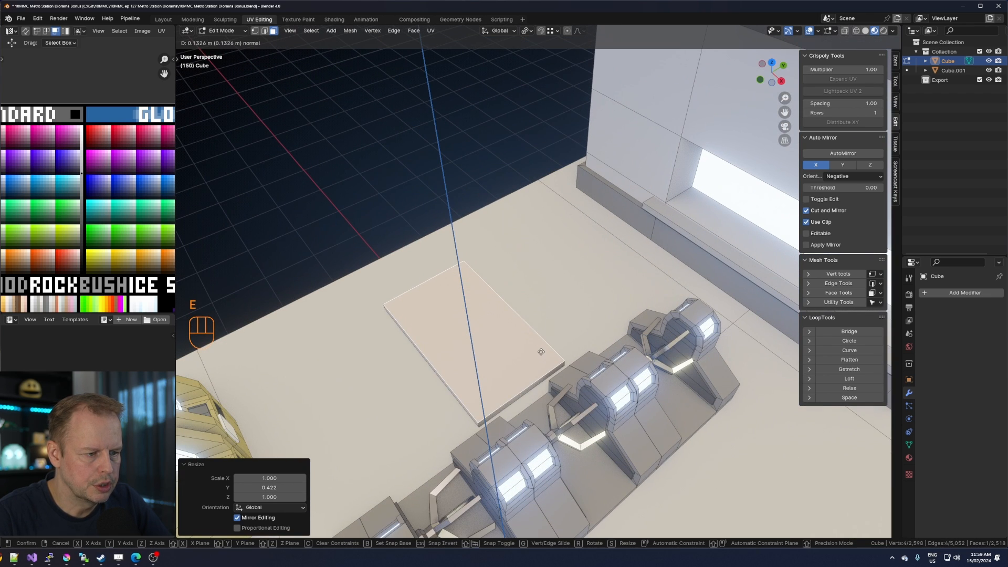
left_click(522, 375)
key("ctrl+r")
scroll(516, 388, "up", 2)
scroll(516, 388, "down", 1)
left_click(516, 387)
right_click(516, 387)
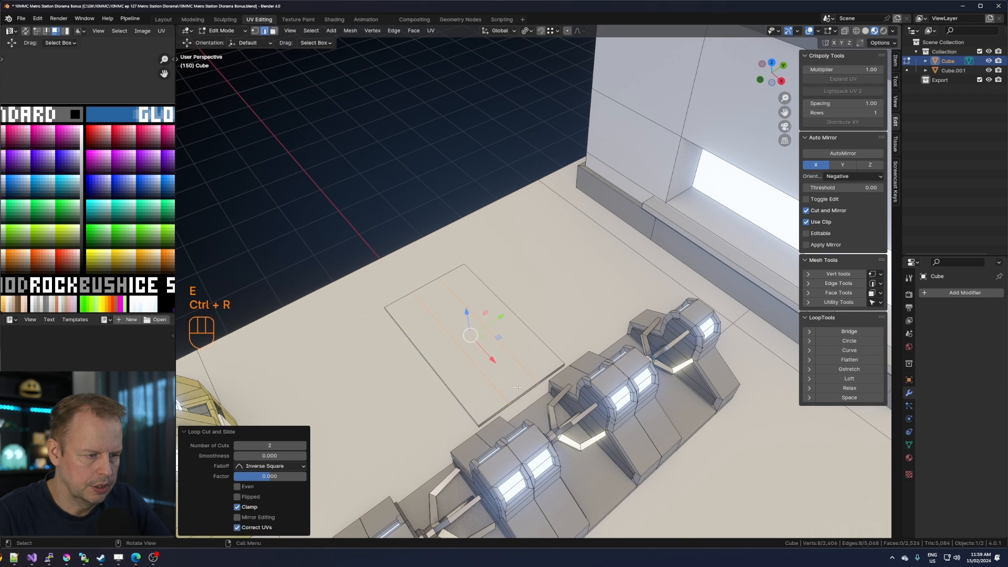
Try to spread the slab's two lengthwise loop cuts apart by scaling them along Y.
key("s")
key("y")
key("x")
key("y")
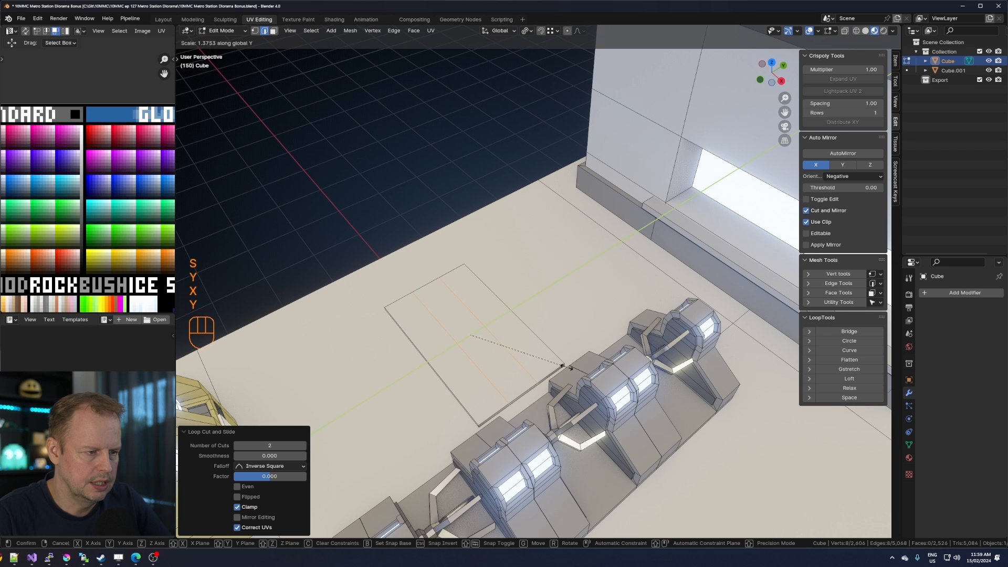
key("x")
key("y")
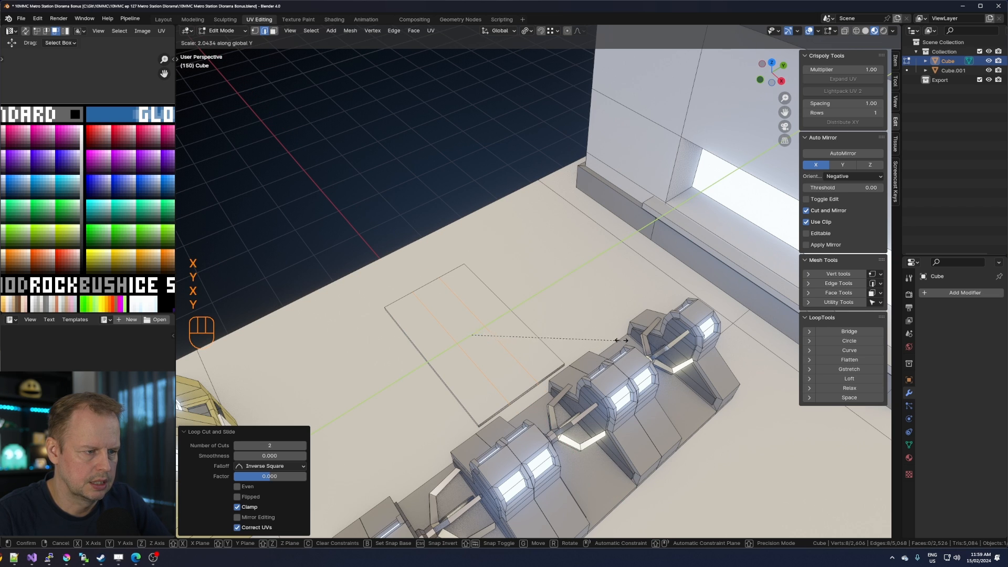
left_click(667, 317)
Set the pivot to Median Point and spread the slab's two loop cuts apart along Y by a factor of about 1.99.
middle_click_drag(668, 316, 620, 333)
key("period")
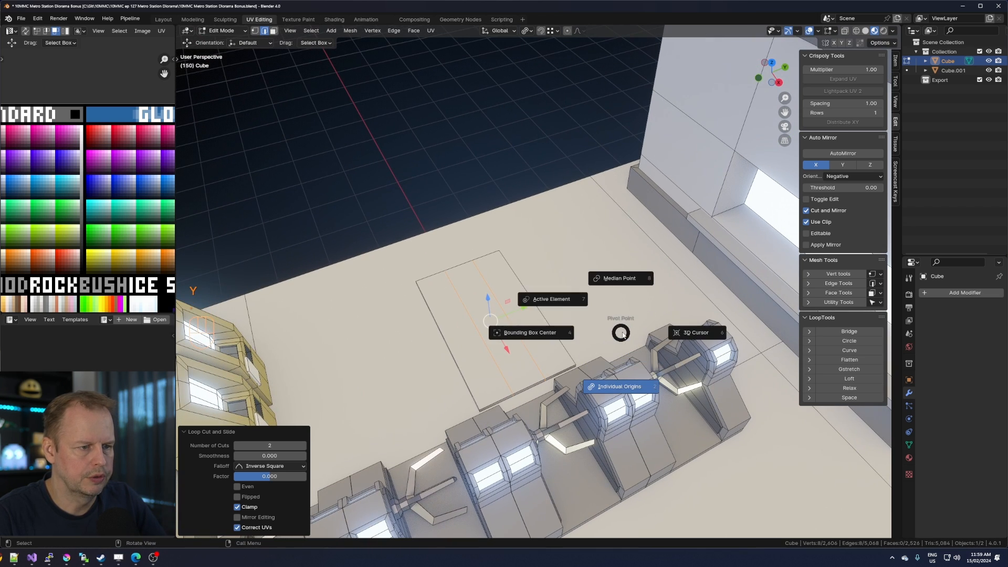
left_click(619, 280)
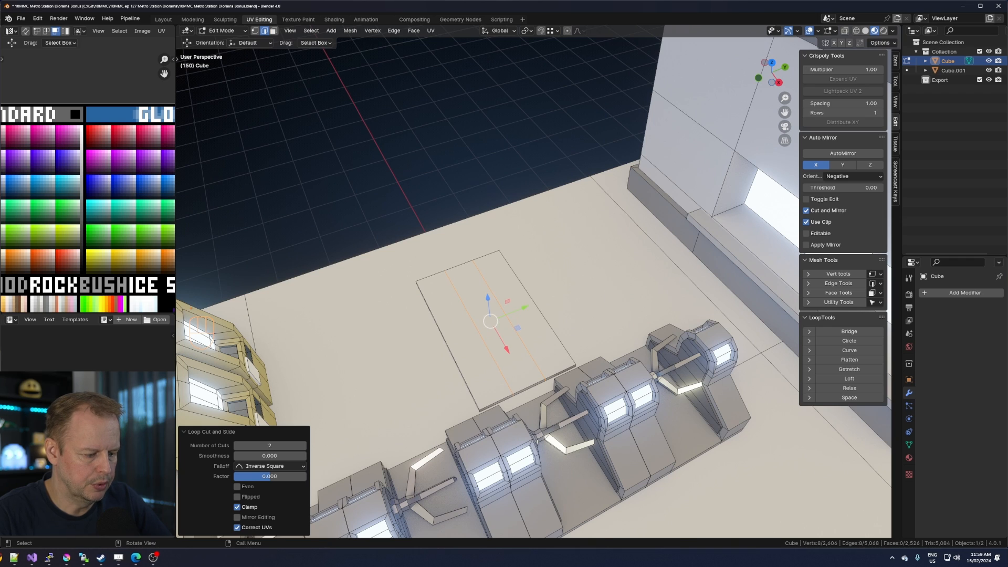
key("s")
key("y")
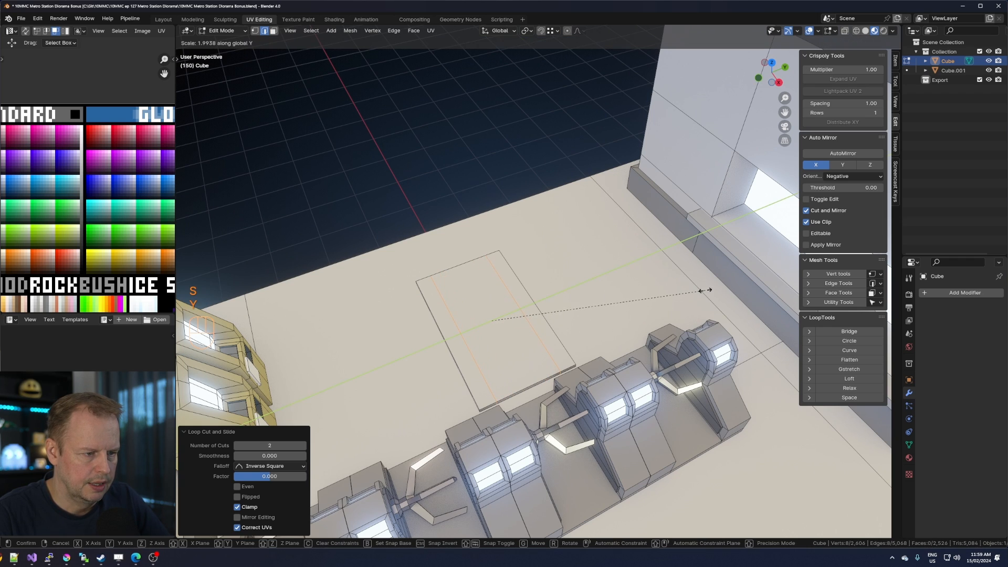
left_click(705, 290)
Scale the whole linked slab to 0.817 along X and Y, leaving its thickness unscaled.
key("l")
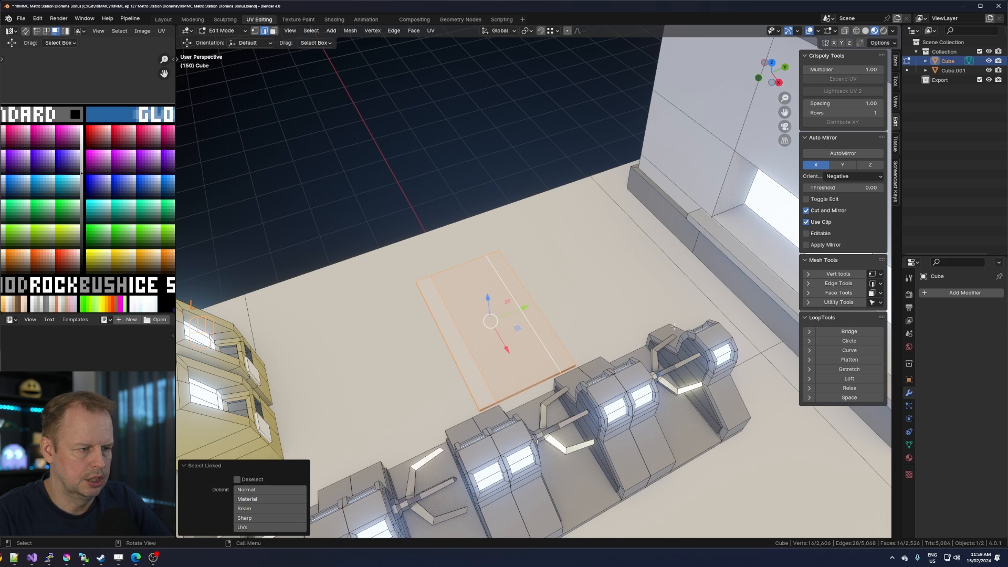
key("s")
key("shift+z")
left_click(626, 346)
mouse_move(627, 345)
middle_mouse_down()
mouse_move(562, 336)
mouse_move(616, 341)
middle_mouse_up()
middle_click_drag(454, 472, 500, 440)
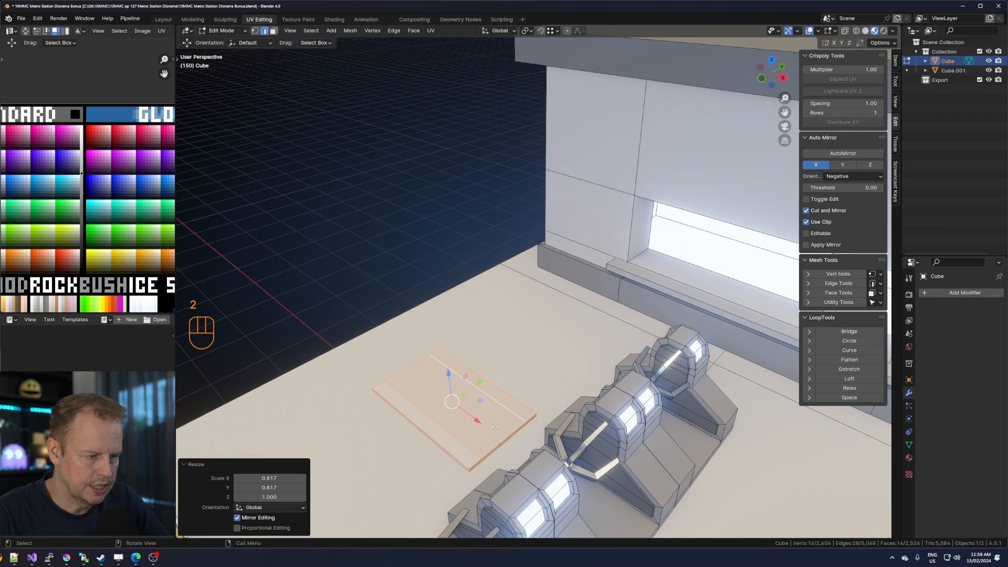
Extrude the two narrow outer strips of the slab upward by 0.8 m to form side walls.
left_click(494, 426)
key("3")
left_click(452, 449)
left_click(493, 392, "shift")
type("e")
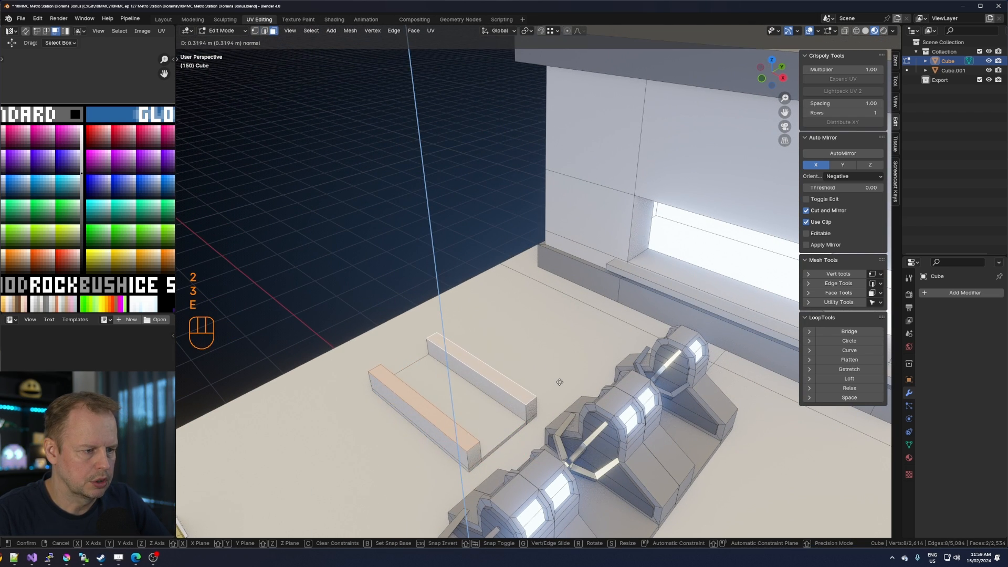
type("0.8")
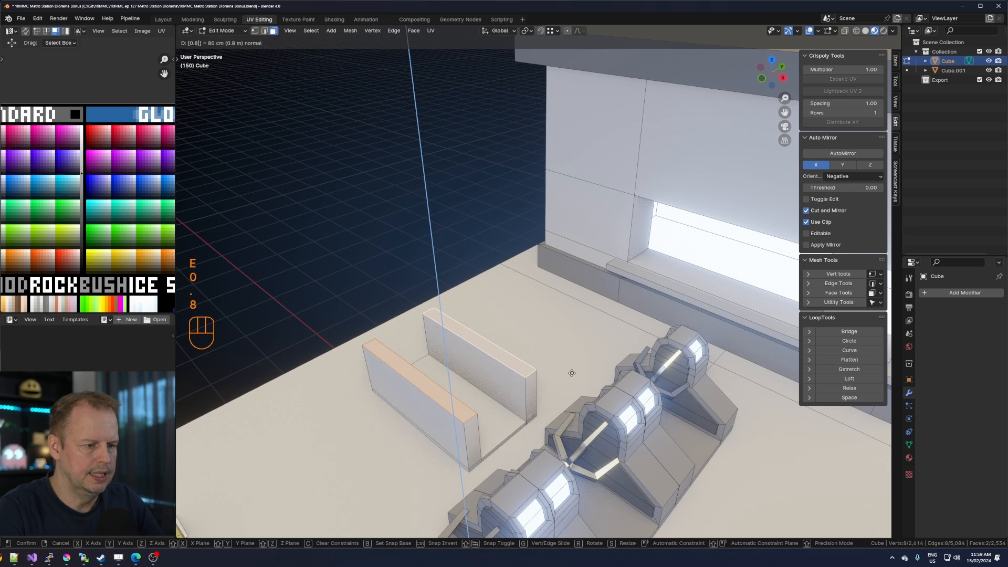
key("Return")
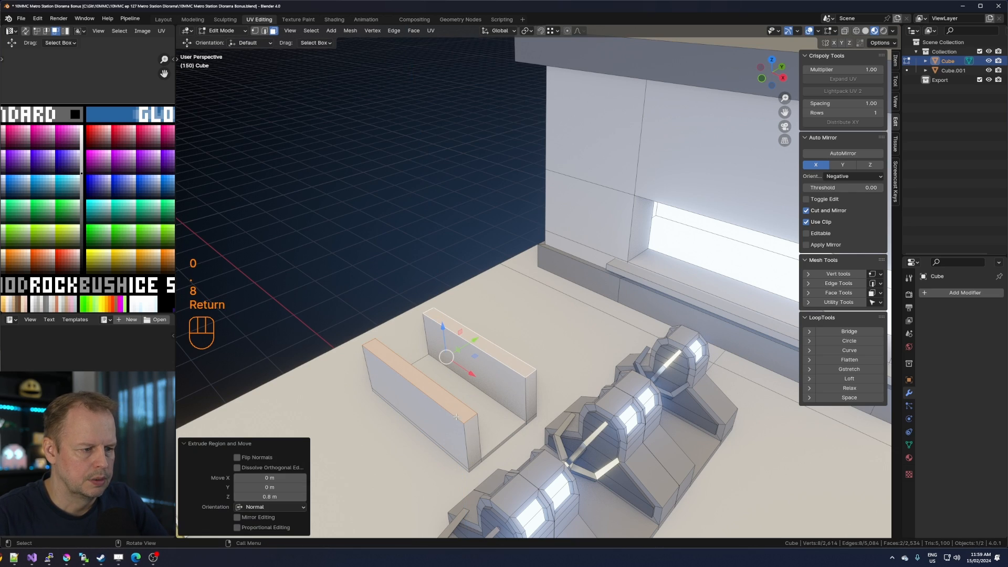
Select the whole linked piece with its side walls and lengthen it along X by a factor of about 1.41.
middle_click_drag(456, 416, 524, 332)
key("2")
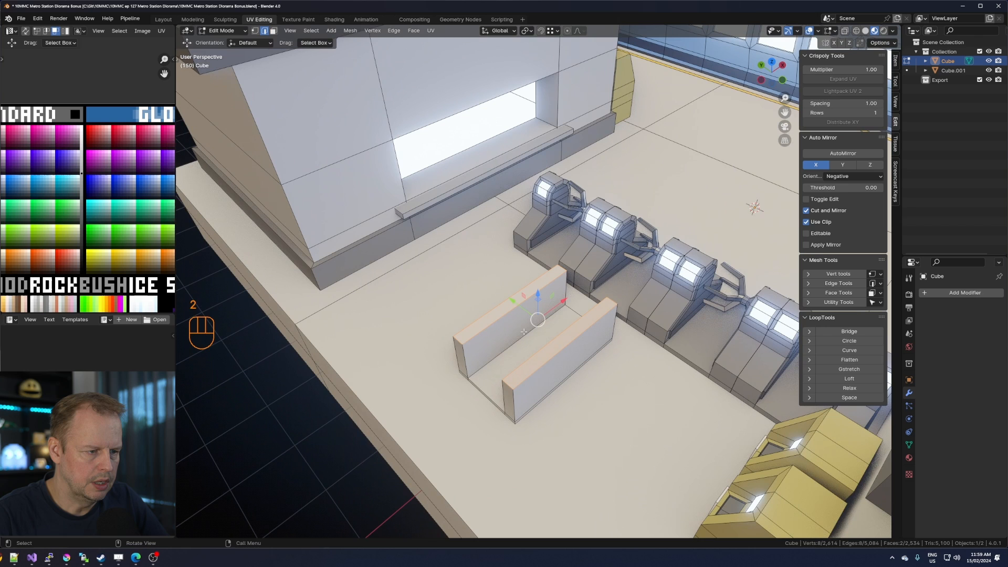
left_click(508, 385)
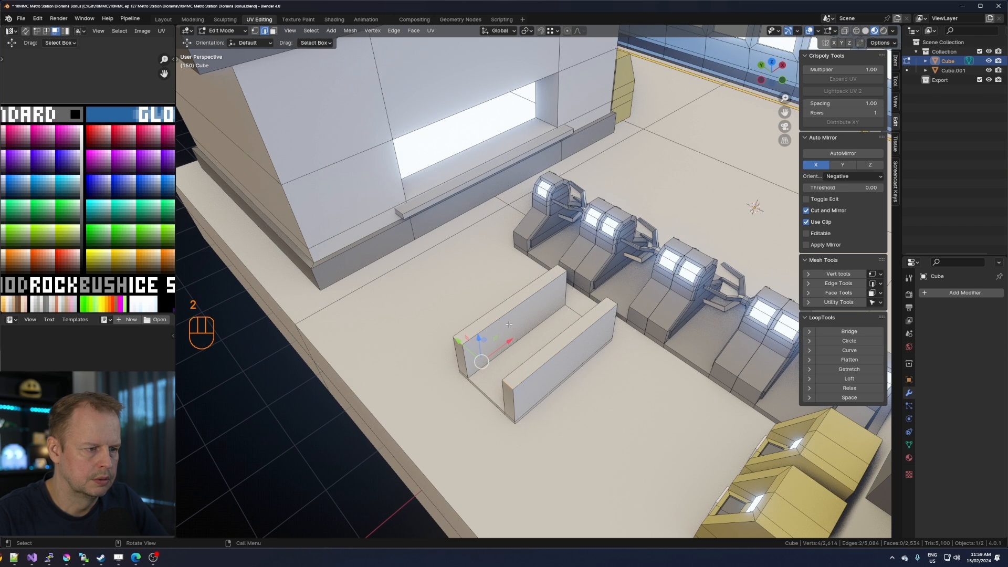
left_click(529, 377)
key("l")
middle_click_drag(625, 317, 550, 332)
key("s")
key("x")
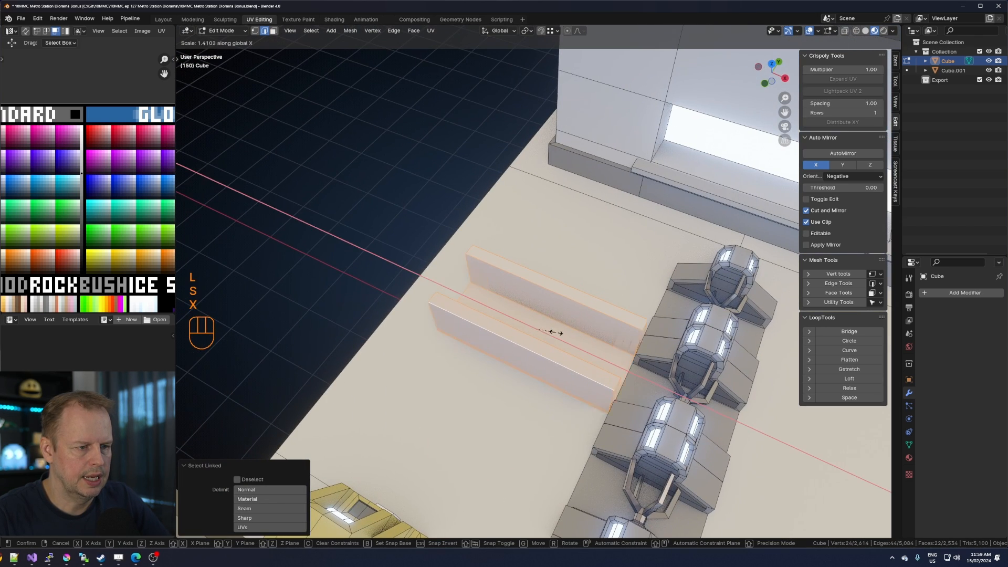
left_click(555, 332)
Shift the walled piece along X away from the ticket gates and rescale its length along X.
left_click_drag(571, 344, 491, 317)
key("s")
key("x")
left_click(523, 336)
Raise the two walls' top edges at the end away from the gates along Z to slope both wall tops.
middle_click_drag(492, 317, 470, 421)
left_click(420, 445)
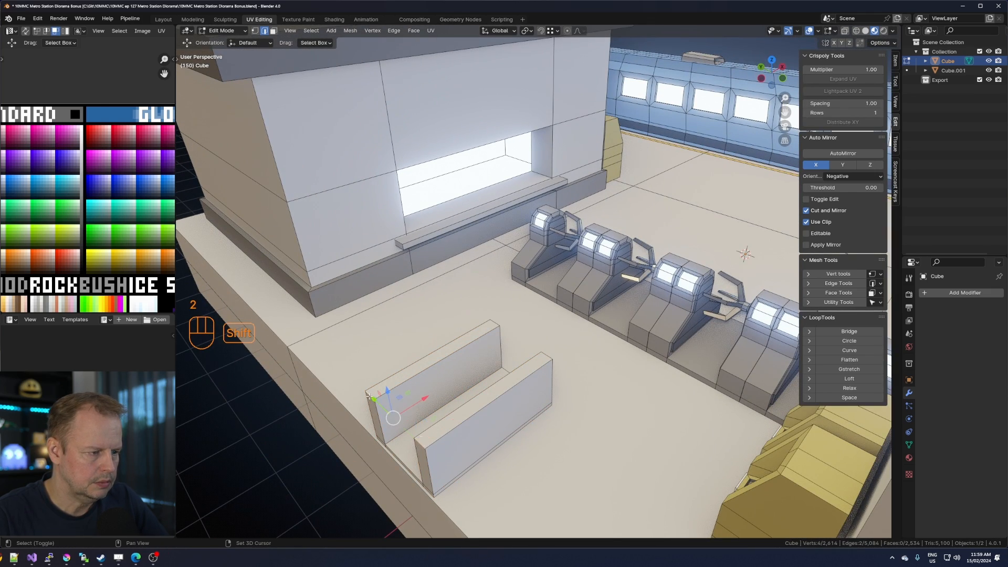
middle_click_drag(369, 394, 505, 273)
left_click_drag(450, 226, 436, 162)
Widen the whole linked piece with the sloped walls along Y in two scalings, the second by 1.181.
middle_click_drag(435, 162, 550, 307)
key("l")
key("s")
key("y")
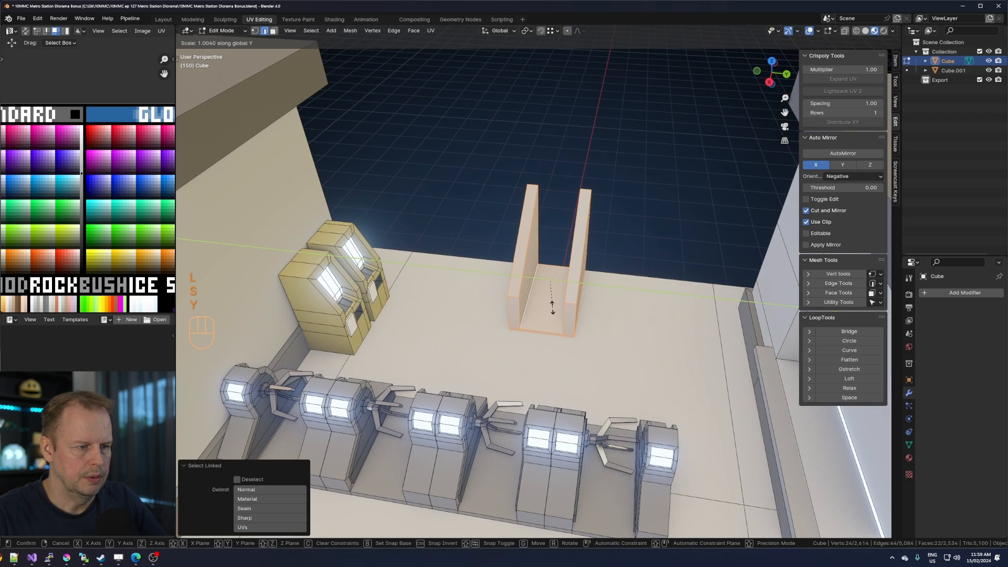
left_click(565, 308)
middle_click_drag(564, 308, 591, 301)
key("s")
key("y")
left_click(560, 303)
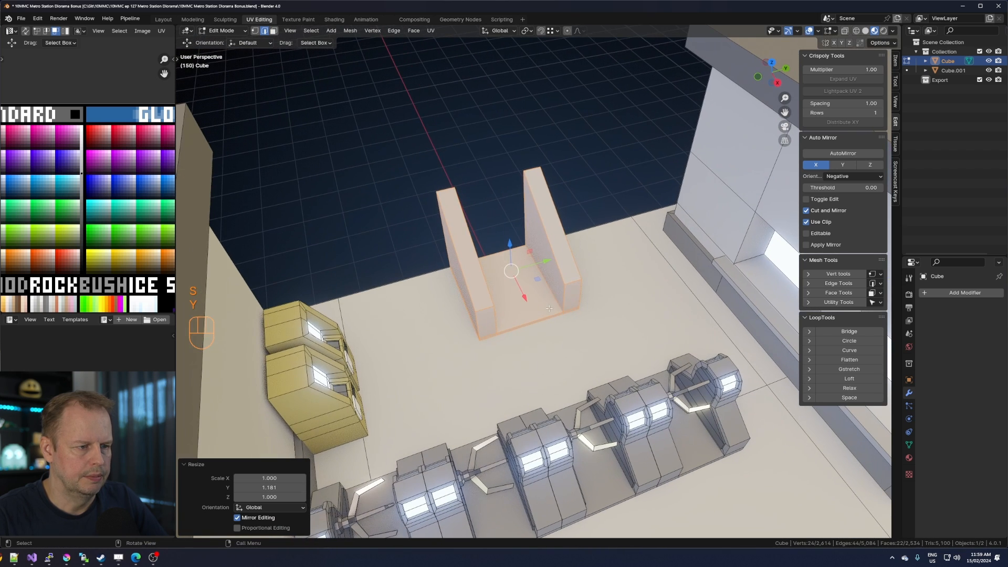
Duplicate the sloping top faces of both side walls in place.
left_click(547, 287)
scroll(551, 292, "up", 2)
left_click(471, 294)
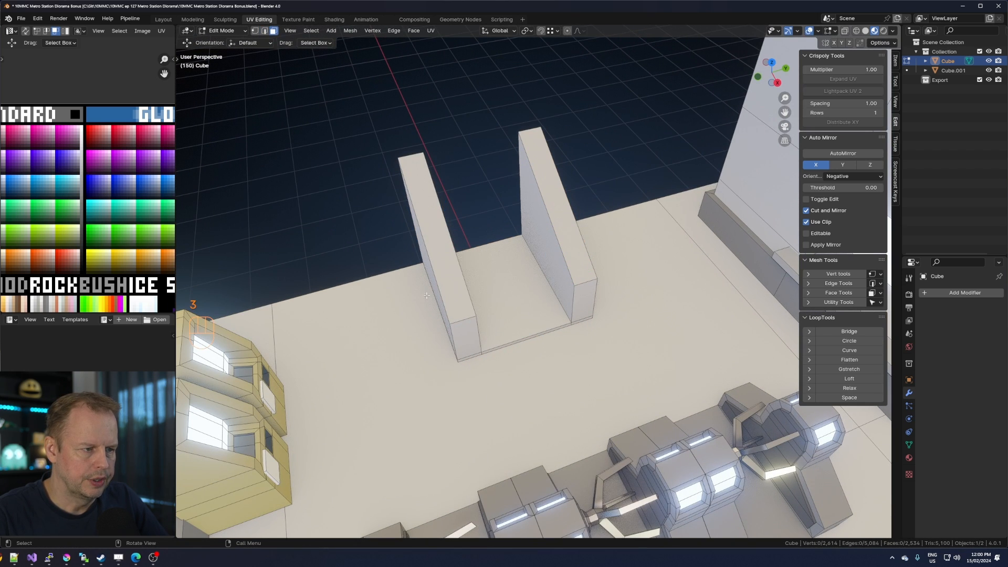
key("3")
left_click(576, 261, "shift")
key("shift+d")
right_click(609, 272)
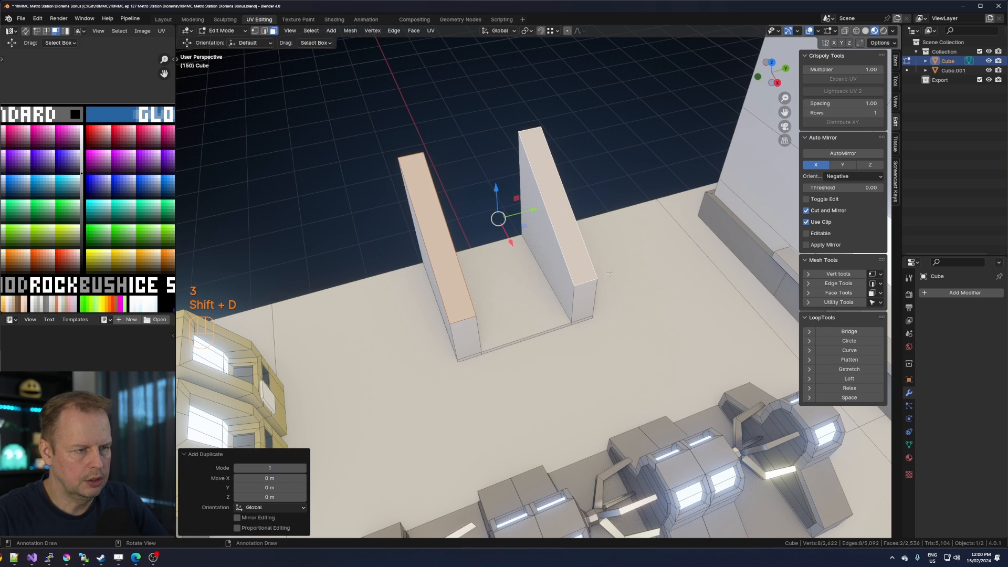
Set the pivot to Individual Origins and narrow each duplicated top face to 0.758 along Y.
key("s")
key("y")
right_click(627, 253)
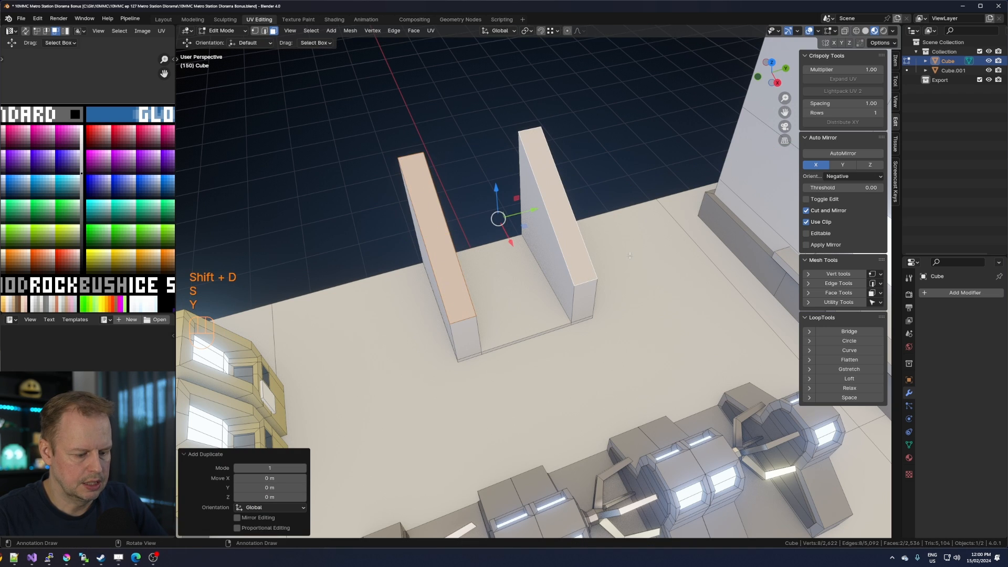
key("period")
left_click(638, 308)
key("s")
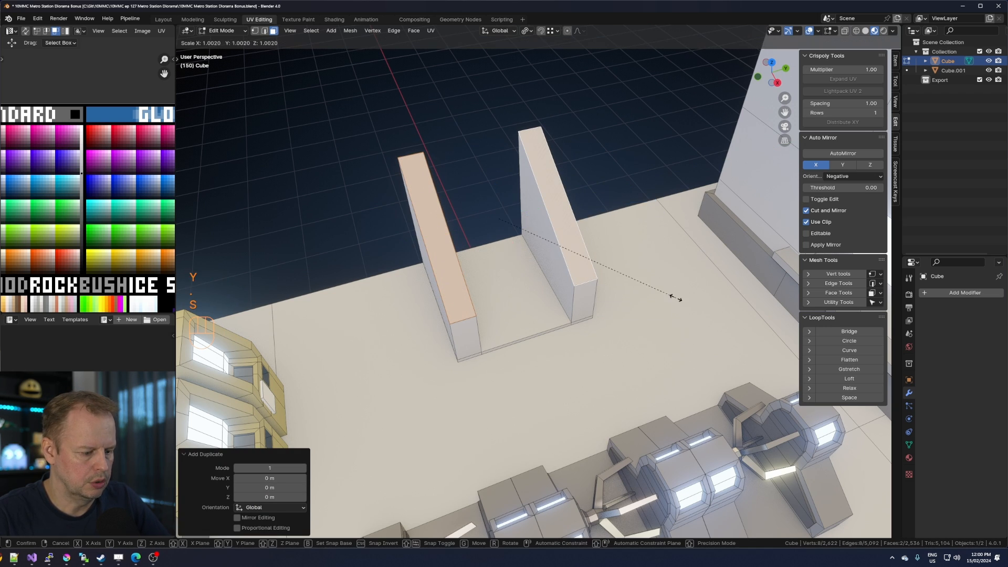
key("y")
left_click(617, 306)
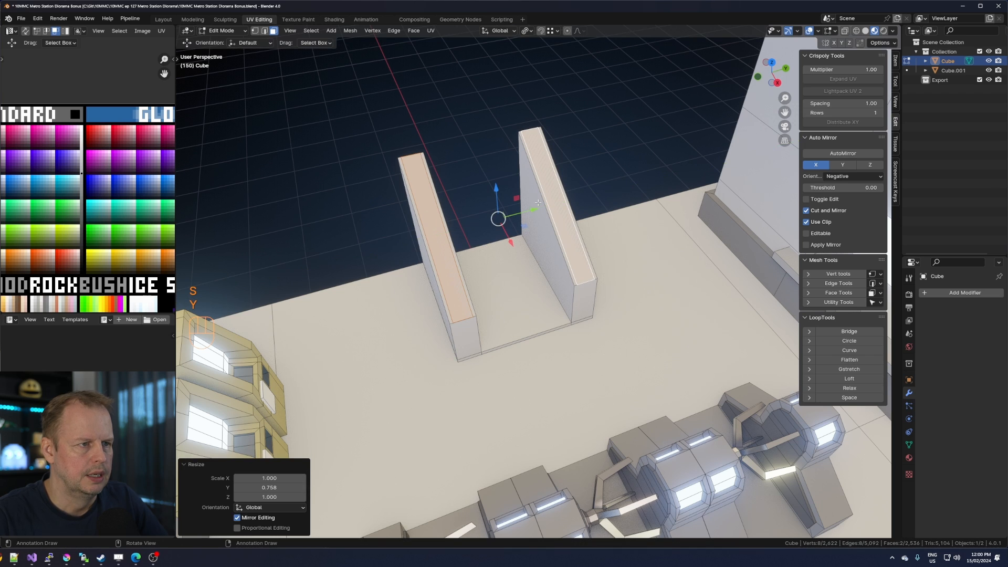
Extrude the two narrowed strips into thin handrails and raise them along Z above the wall tops.
key("e")
right_click(549, 209)
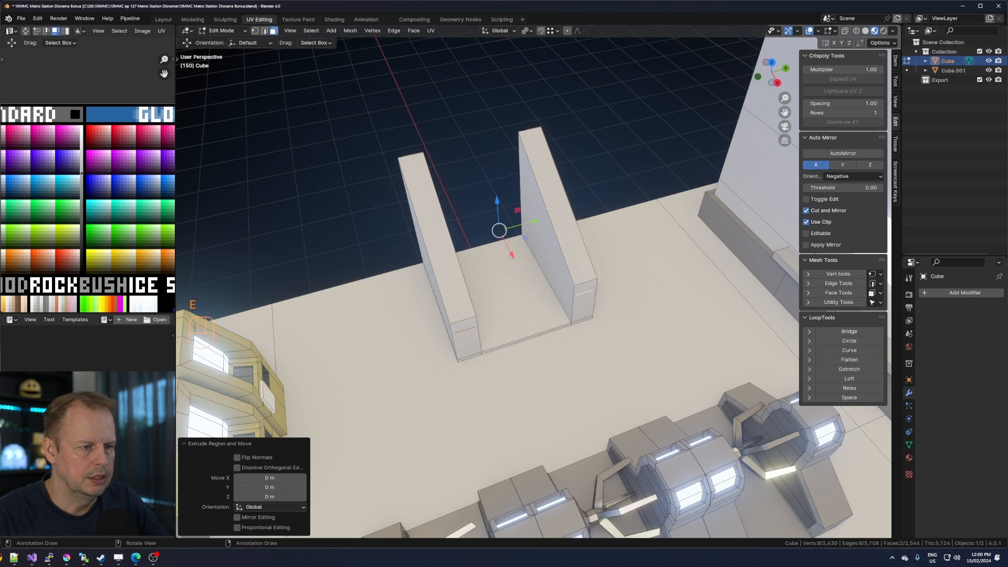
left_click_drag(497, 206, 496, 189)
Extend both handrails past the walls by moving their gate-side end faces about 0.174 m along X.
left_click(460, 325)
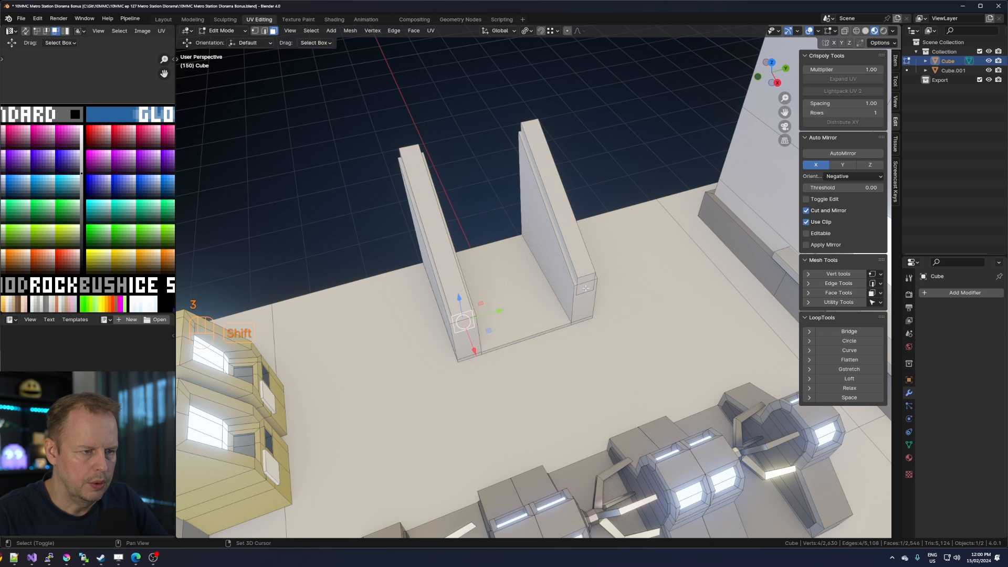
left_click(586, 288, "shift")
left_click_drag(539, 329, 545, 341)
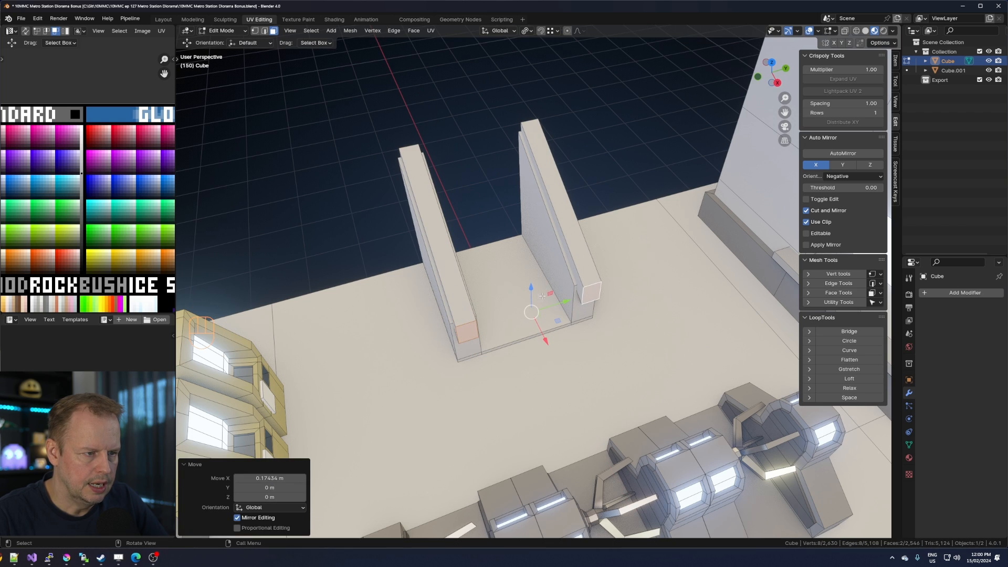
Bevel the handrails' gate-side end edges with two segments, the upper ones about 0.14 m and the lower ones about 0.2 m wide.
left_click(531, 292)
key("2")
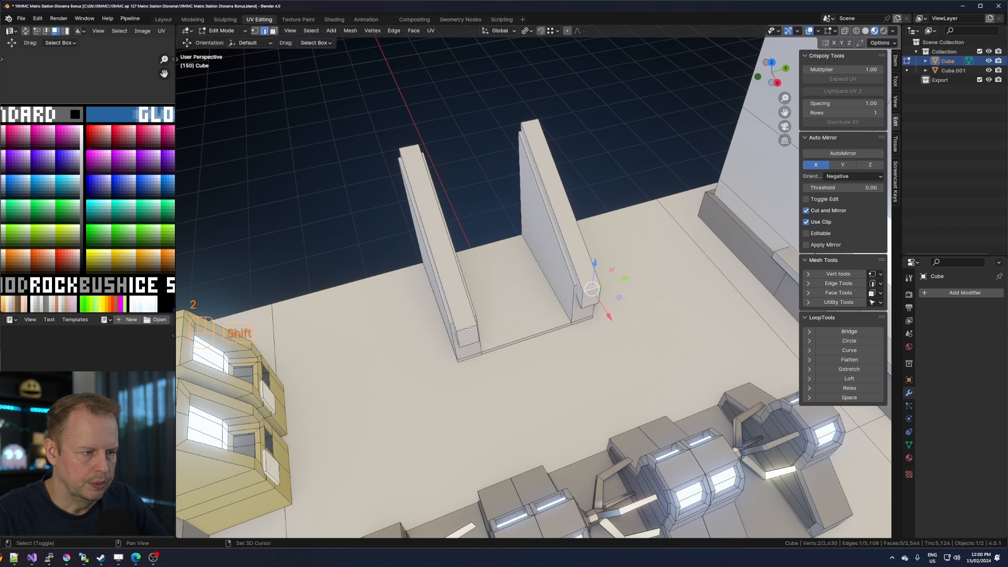
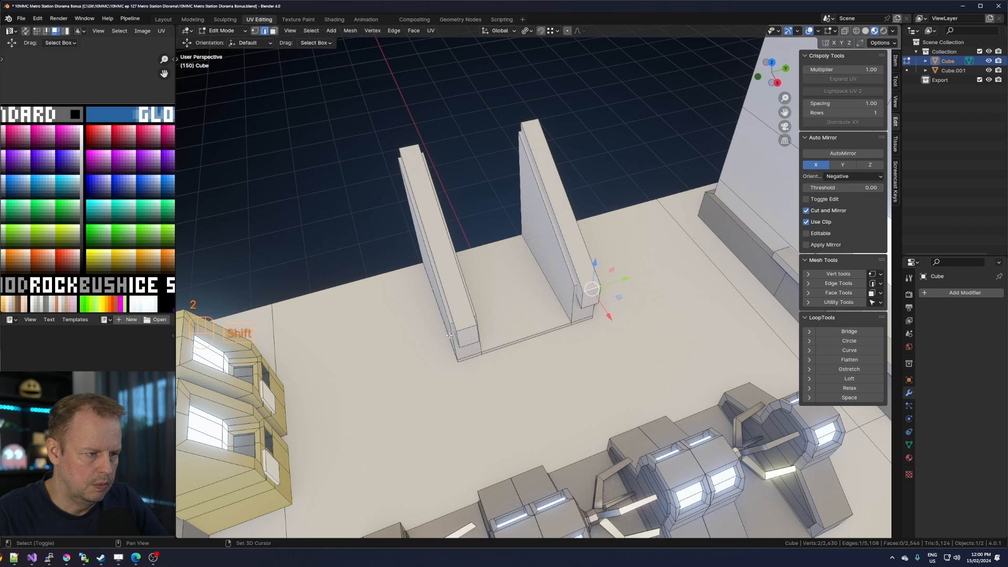
key("ctrl+b")
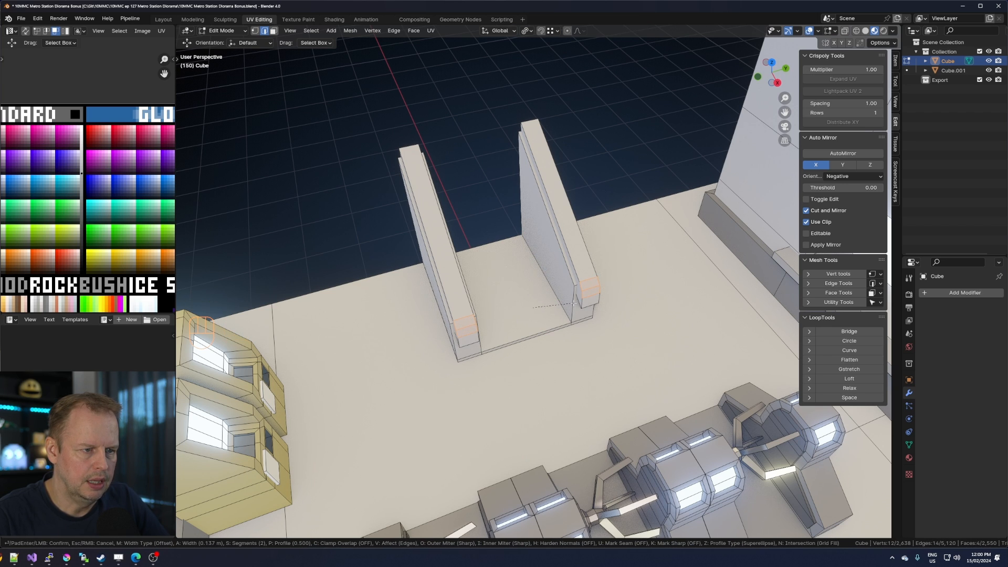
left_click(574, 304)
middle_click_drag(573, 303, 555, 320)
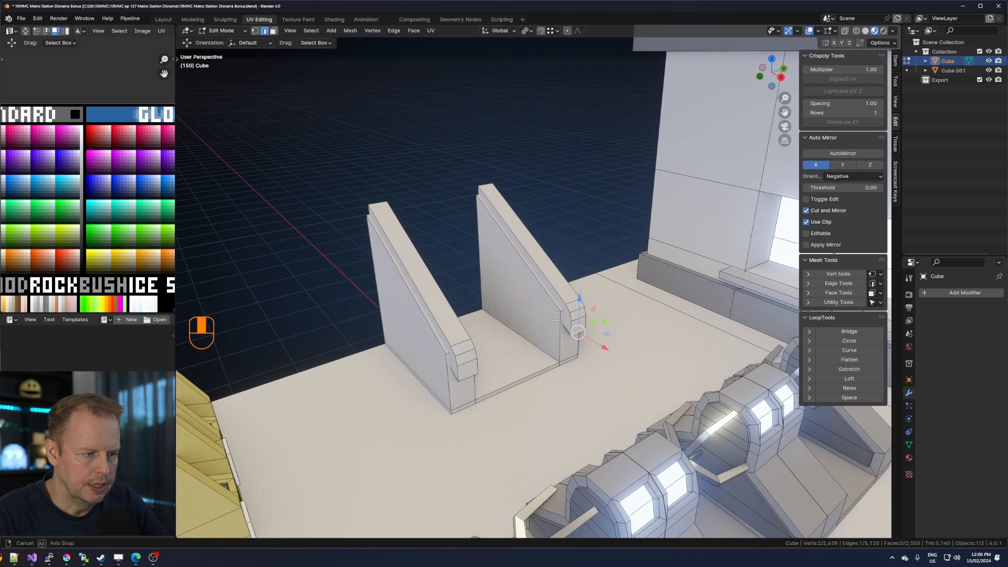
left_click(477, 373, "shift")
key("ctrl+b")
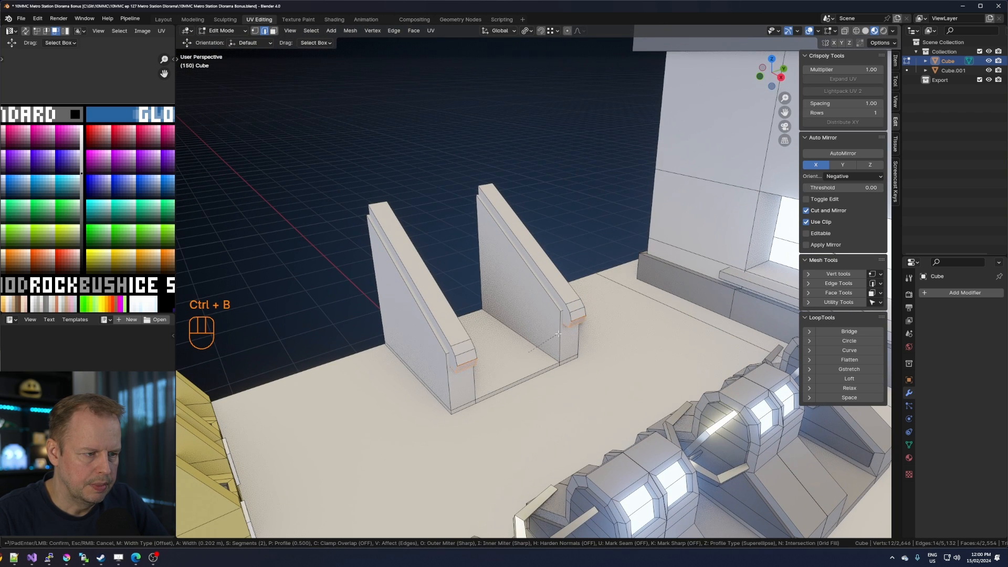
left_click(556, 336)
Select both linked handrails and move their UVs onto a near-black swatch of the colour palette.
left_click(577, 309)
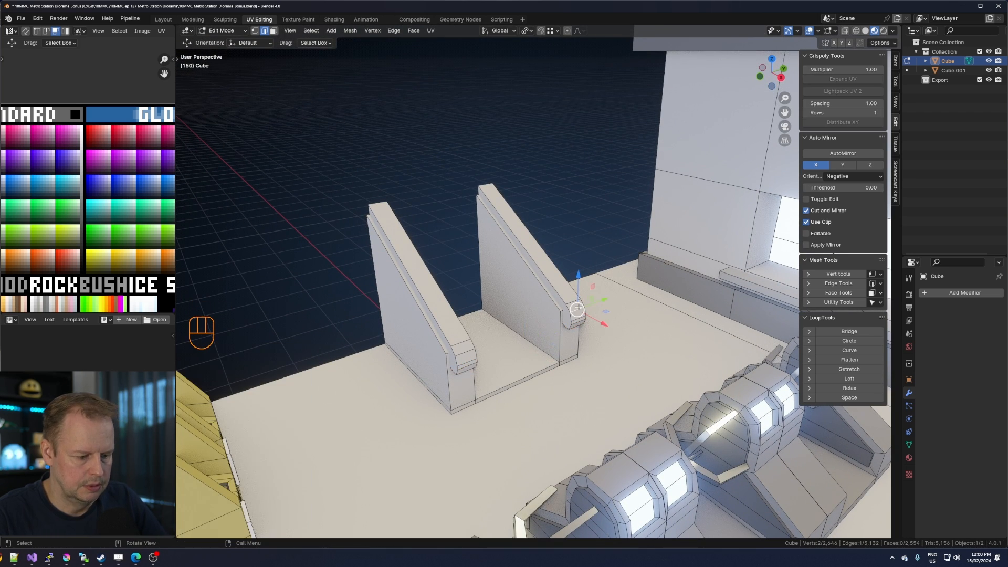
key("l")
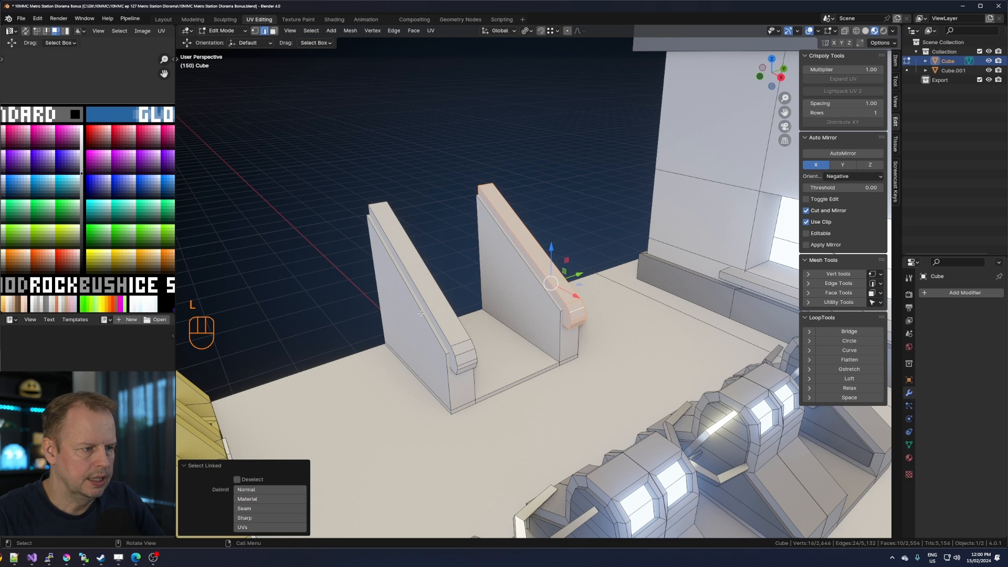
key("l")
key("a")
key("g")
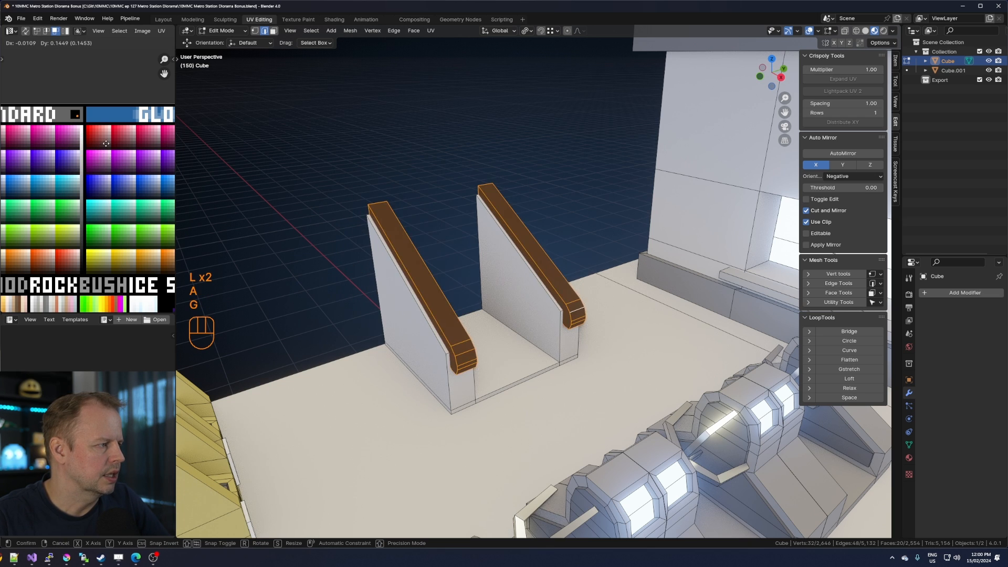
left_click(81, 259)
Select the long side faces of both handrails and inset them individually by about 0.08 m.
middle_click_drag(498, 301, 508, 305)
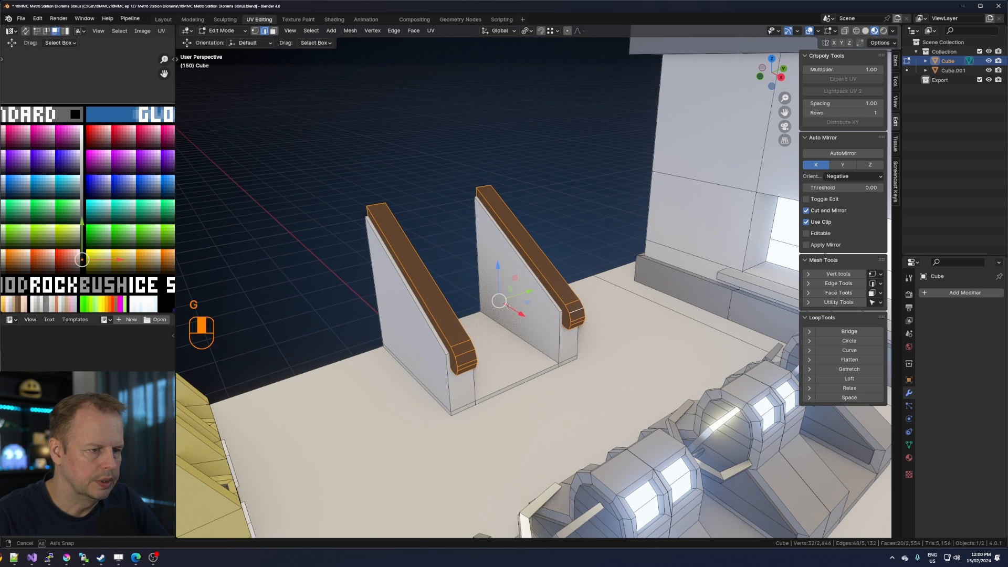
key("3")
left_click(572, 315)
middle_click_drag(573, 315, 630, 317)
left_click(622, 367, "shift")
left_click(514, 315, "shift")
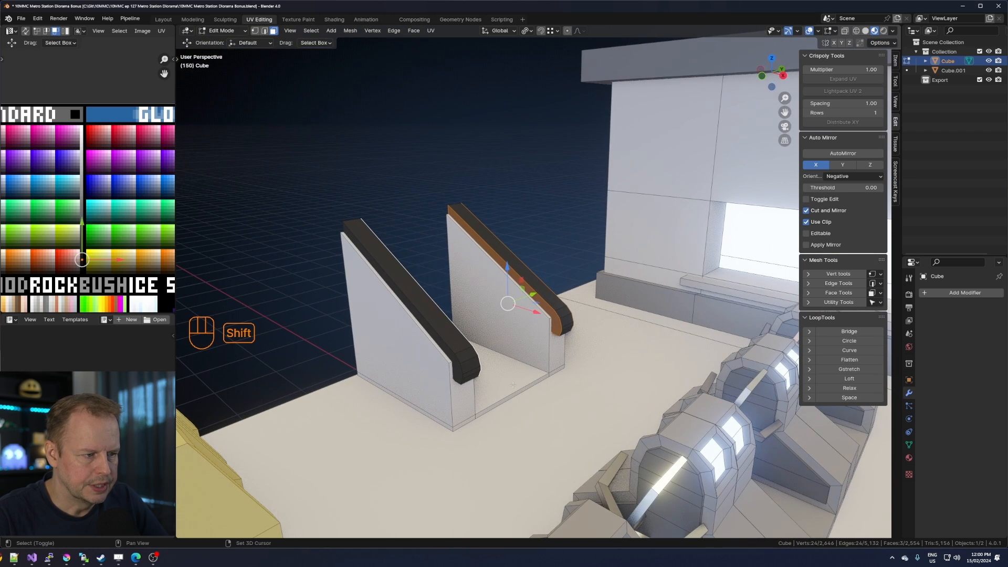
left_click(458, 365, "shift")
key("i")
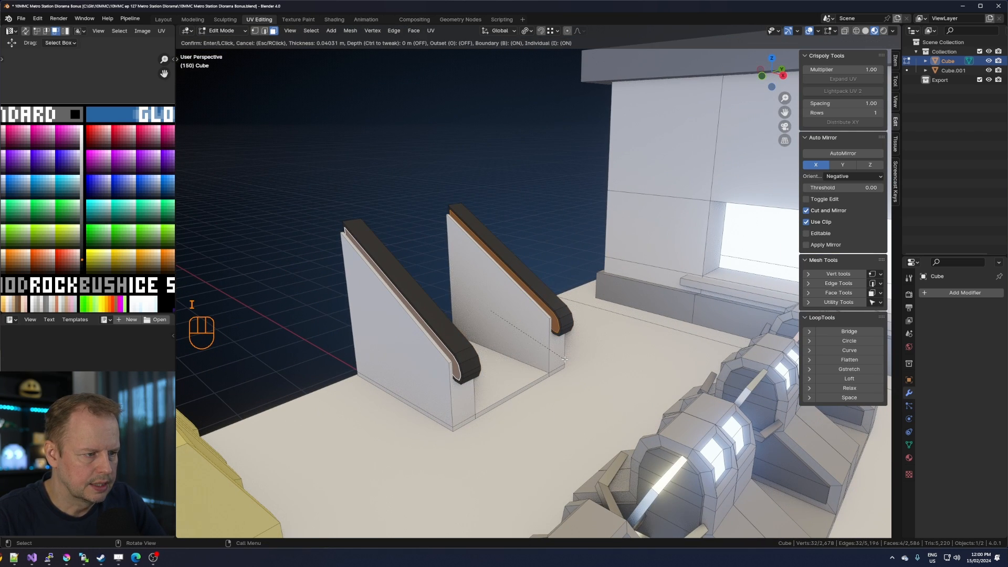
left_click(561, 359)
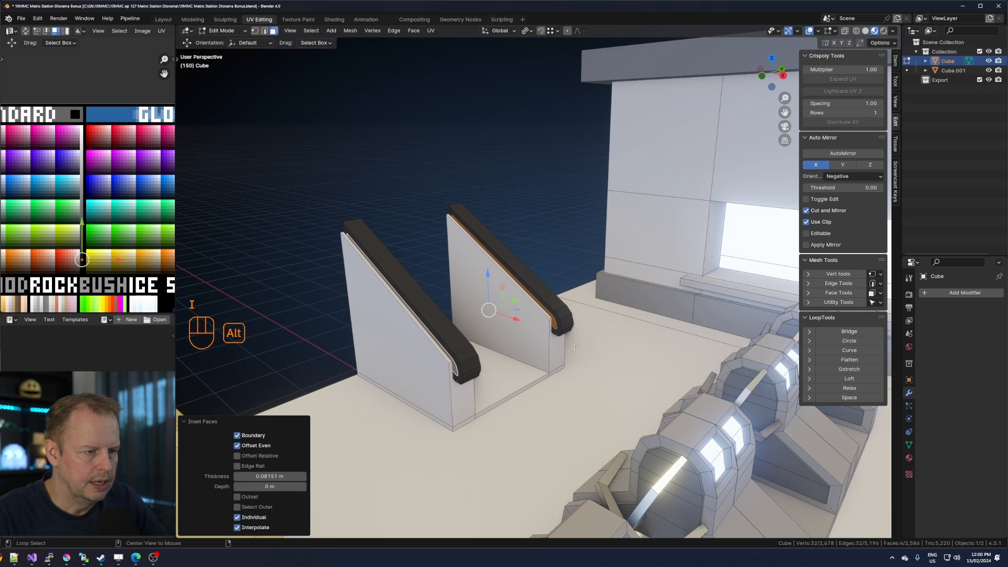
Recess the inset handrail faces about 0.04 m along their normals and move their UVs up to a lighter grey swatch.
key("alt+e")
left_click(575, 348)
left_click(574, 347)
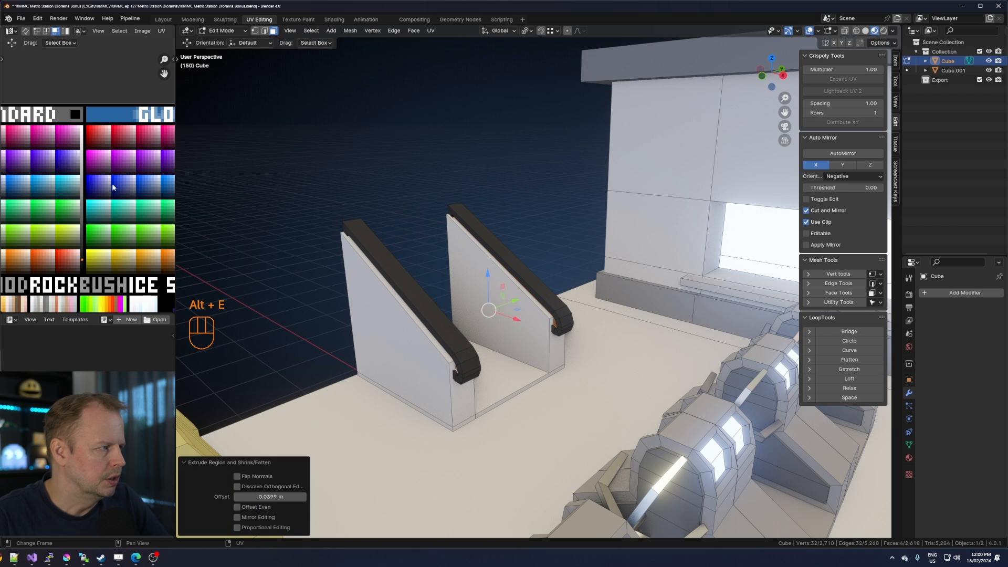
key("a")
key("g")
left_click(104, 139)
key("g")
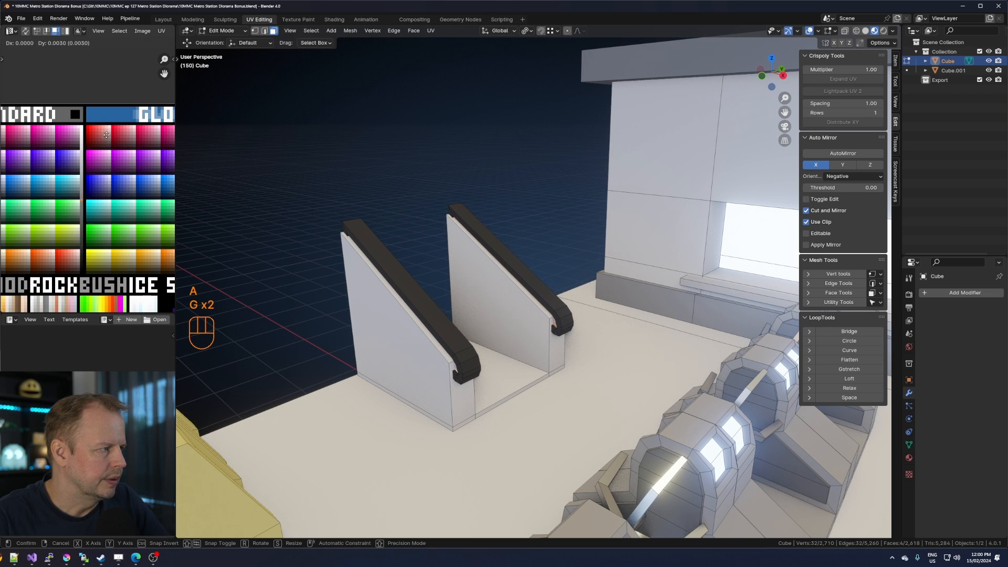
left_click(106, 122)
Duplicate the floor face between the two sloped walls and raise the copy slightly along Z.
key("Tab")
middle_click_drag(544, 281, 523, 372)
key("Tab")
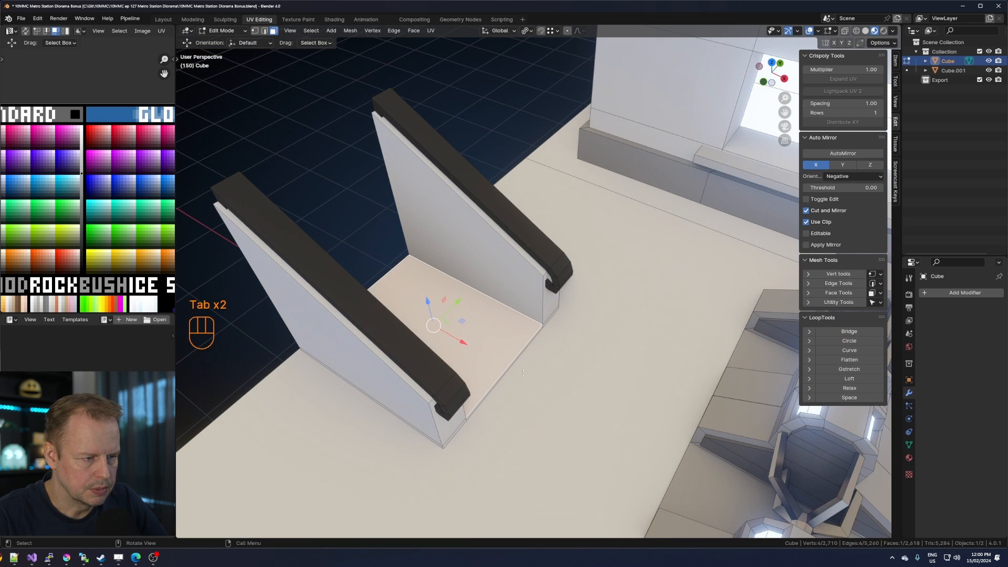
key("shift+d")
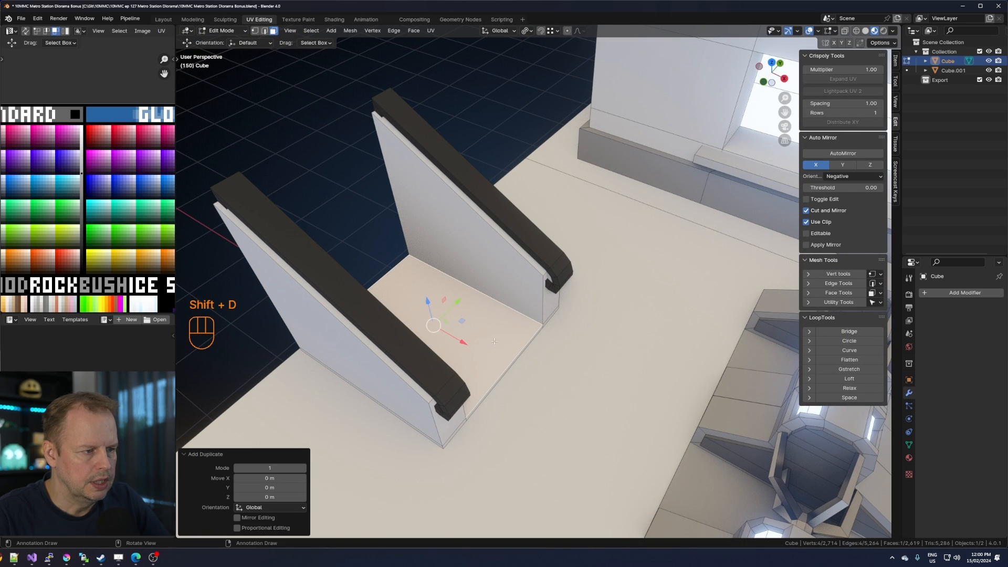
left_click_drag(427, 302, 425, 289)
Scale the duplicated floor face by about 1.107 along X and shift it about 0.034 m along X.
middle_click_drag(563, 320, 546, 322)
key("s")
key("x")
left_click(556, 322)
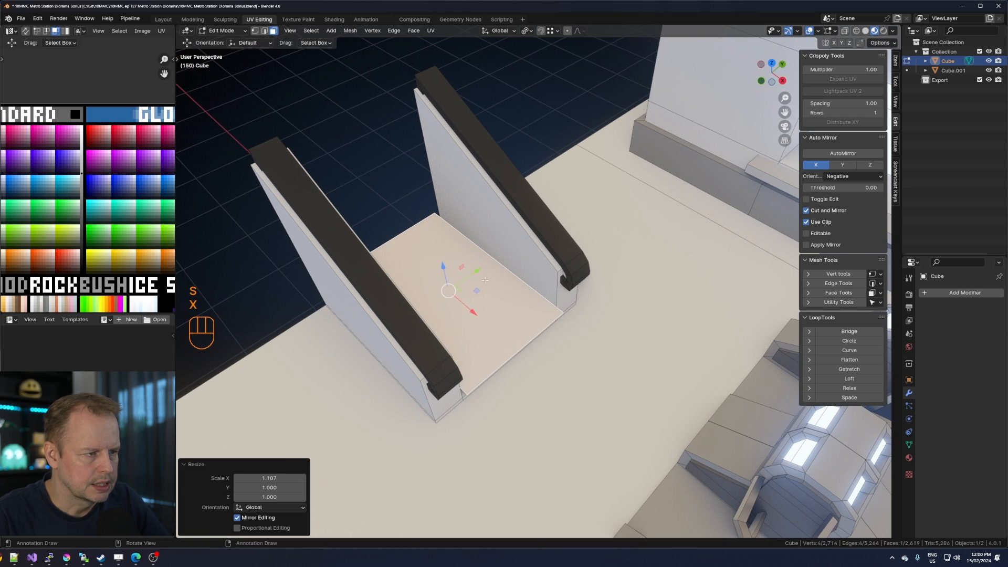
left_click_drag(469, 312, 474, 315)
Divide the raised floor face into seven equal strips with six centred loop cuts across its length.
middle_click_drag(609, 362, 597, 367)
key("ctrl+r")
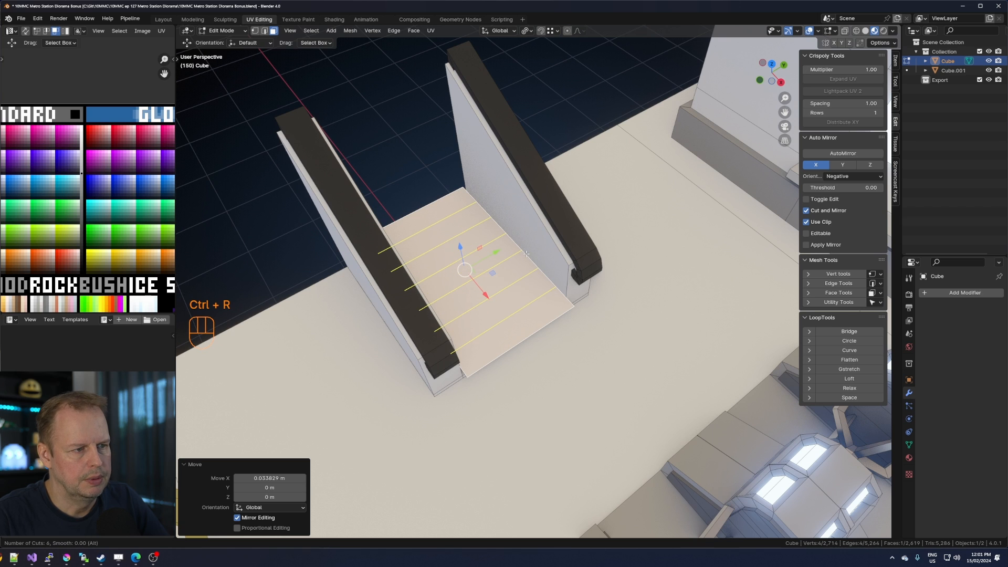
left_click(525, 259)
key("3")
right_click(522, 268)
key("3")
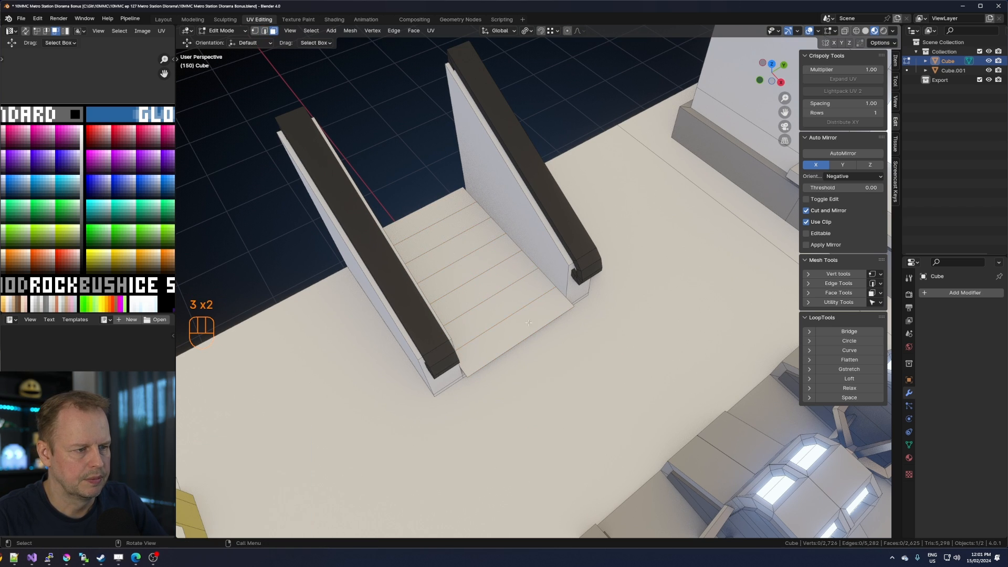
Select all seven strips and extrude them upward by 0.3 m as the lowest stair step.
left_click(514, 328, "shift")
left_click(427, 215, "ctrl")
middle_click_drag(427, 215, 525, 279)
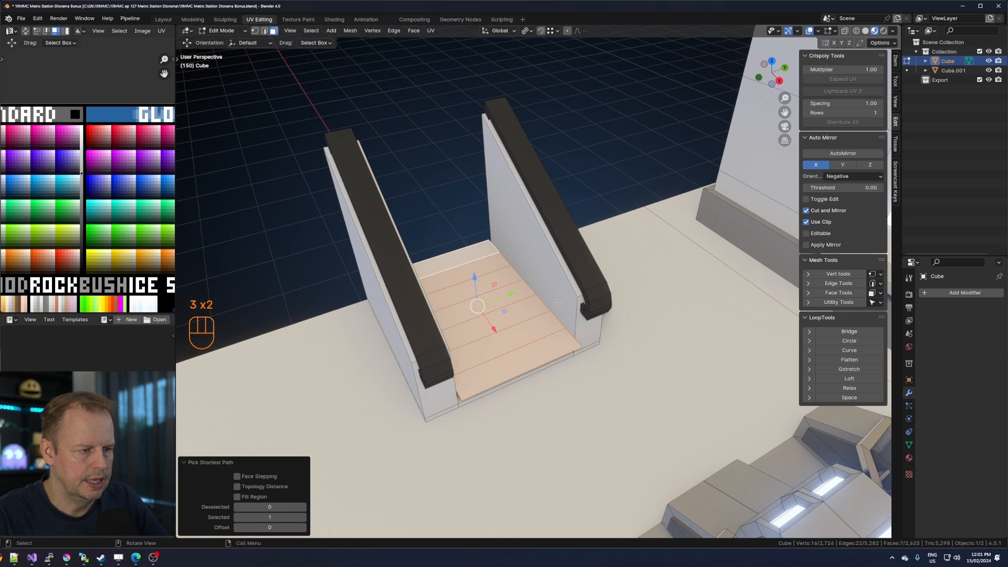
type("e0.3")
key("Return")
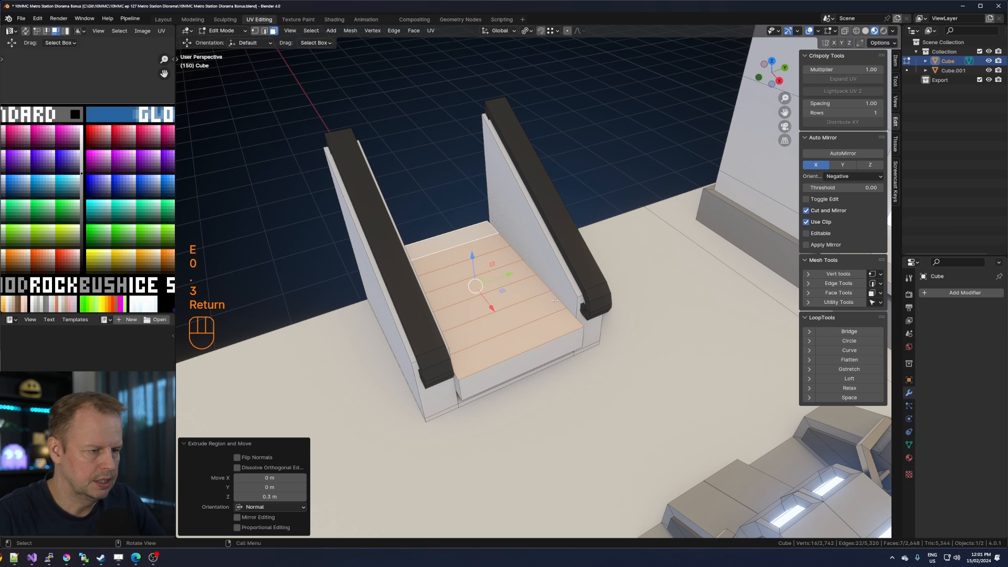
Build the six remaining stair steps by repeatedly deselecting the frontmost selected strip and extruding the rest upward 0.3 m.
left_click(541, 335, "ctrl")
key("ctrl+z")
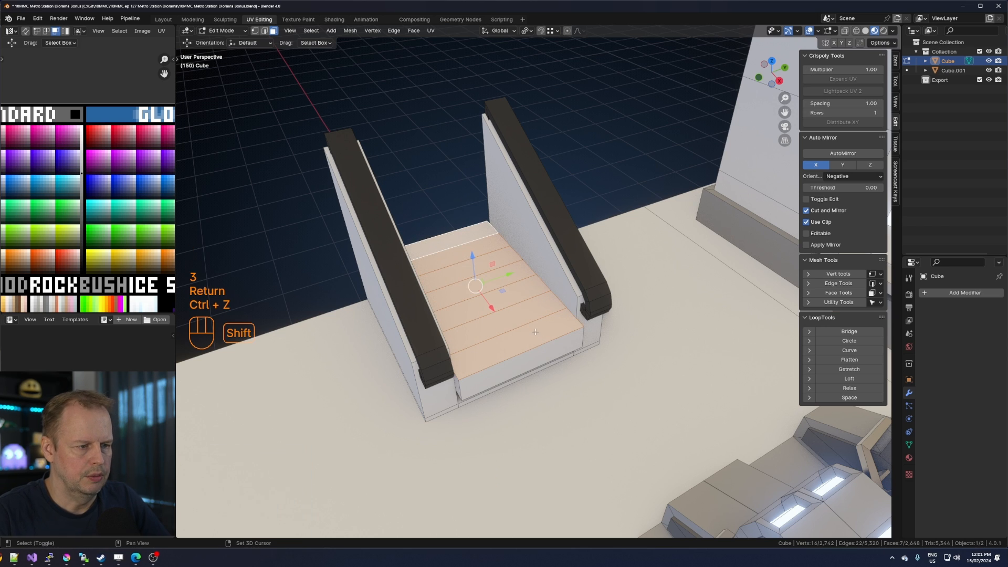
type("e0.3")
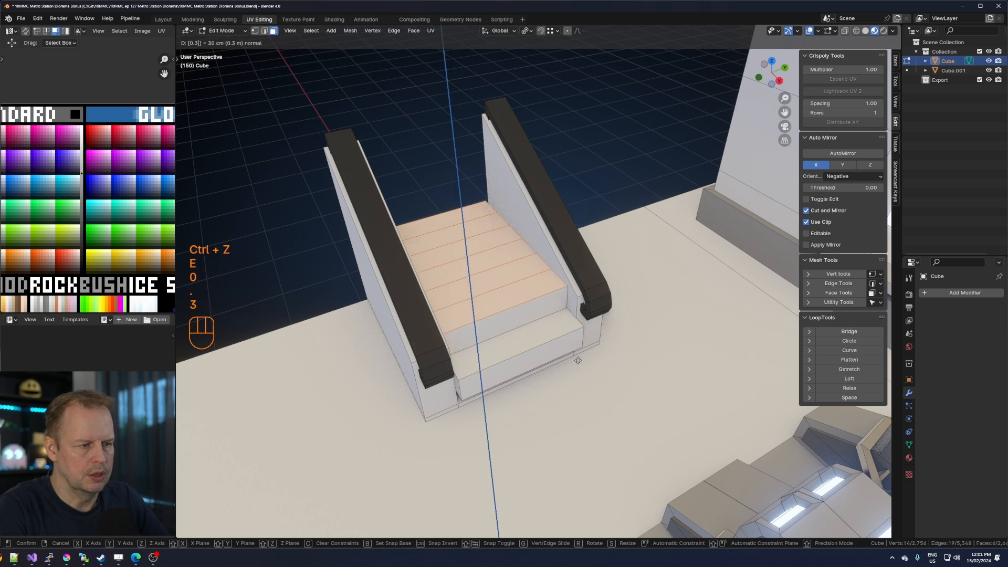
key("Return")
left_click(498, 298, "shift")
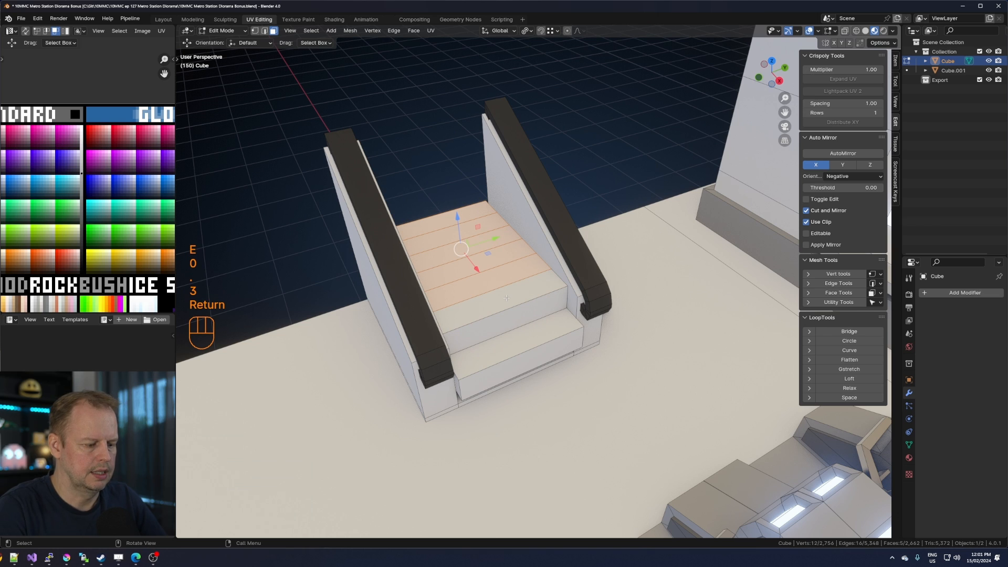
type("e0.")
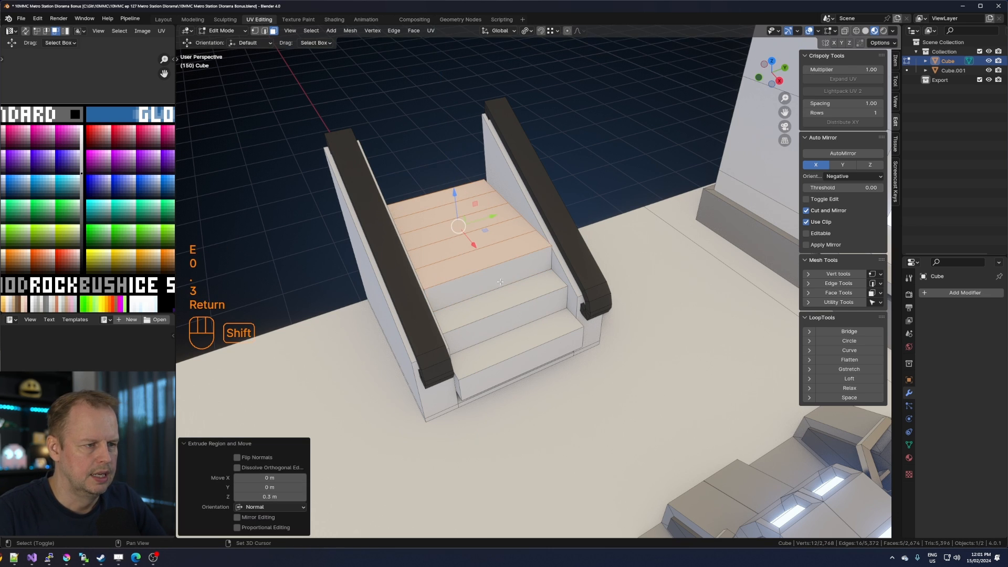
left_click(506, 254, "shift")
type("e0.3")
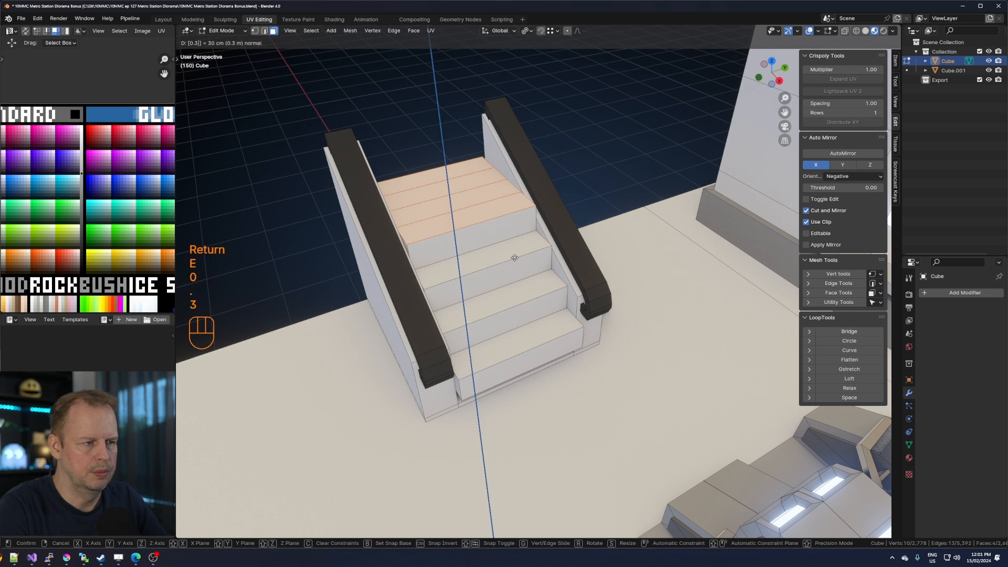
key("Return")
left_click(482, 209, "shift")
type("e")
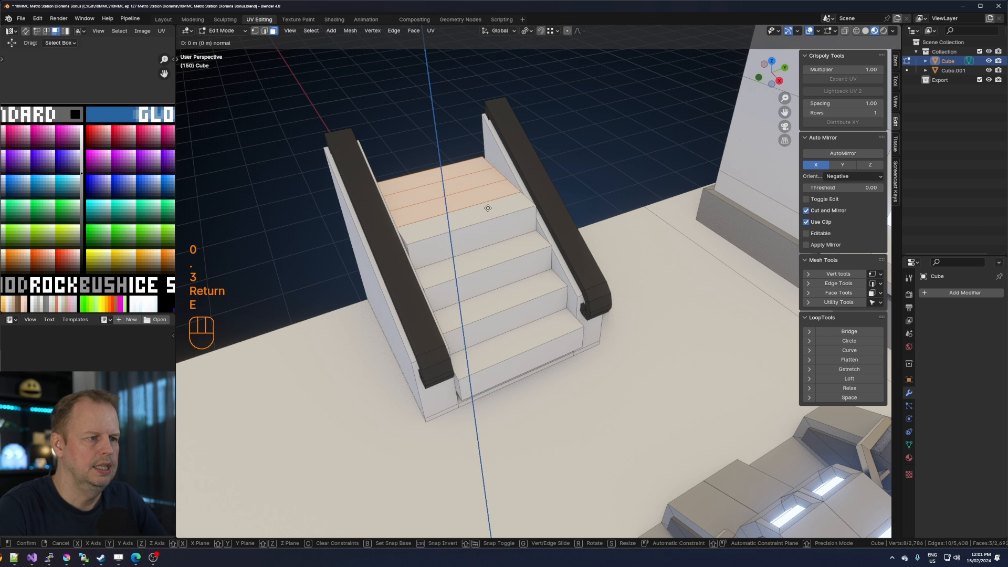
type("0.3")
key("Return")
left_click(502, 165, "shift")
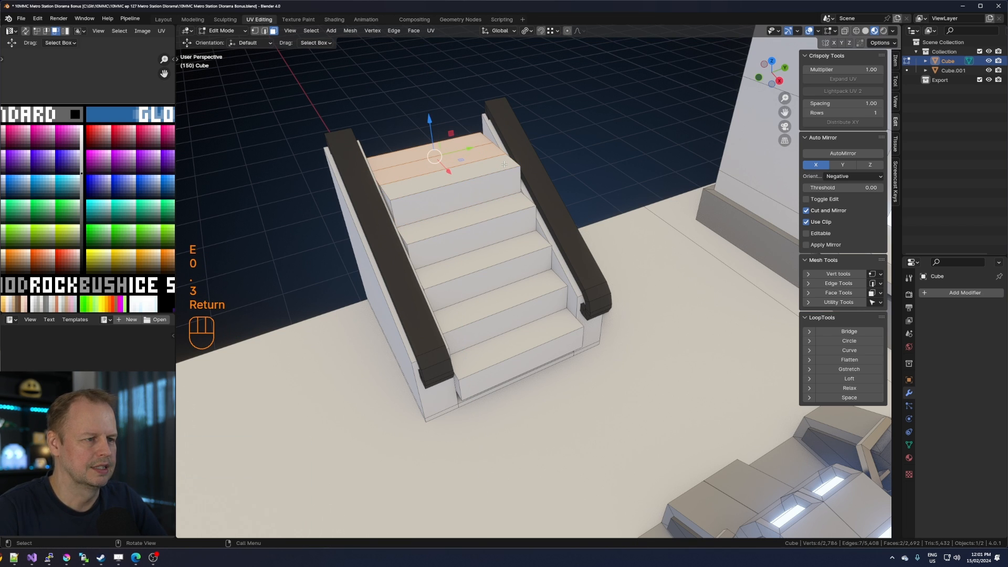
type("e0.3")
key("Return")
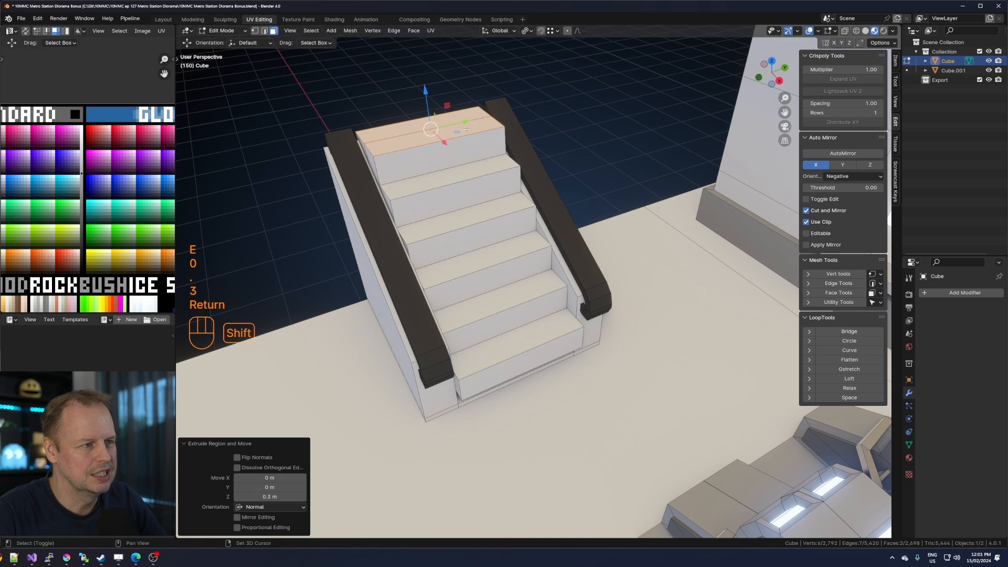
left_click(467, 130, "shift")
type("e0.3")
key("Return")
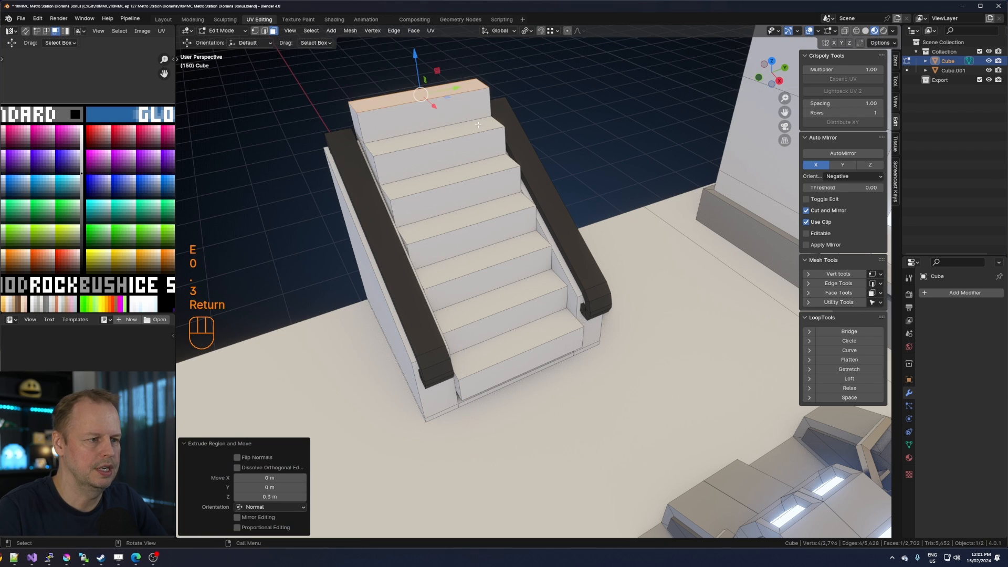
Select the whole linked staircase, scale it to about 0.7 along Z and lower it about 0.5 m in total.
left_click(486, 238)
key("l")
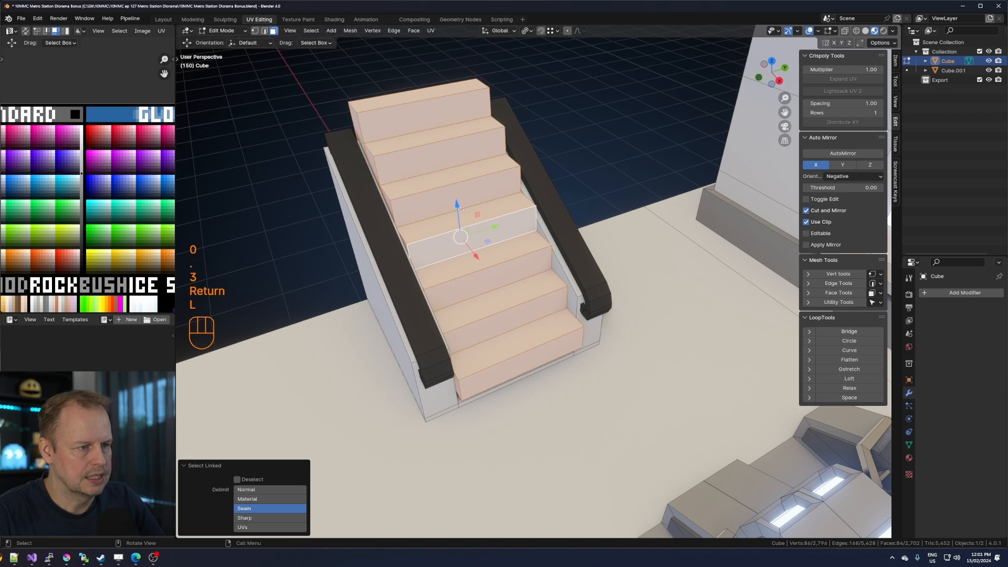
left_click_drag(460, 209, 463, 240)
key("s")
key("z")
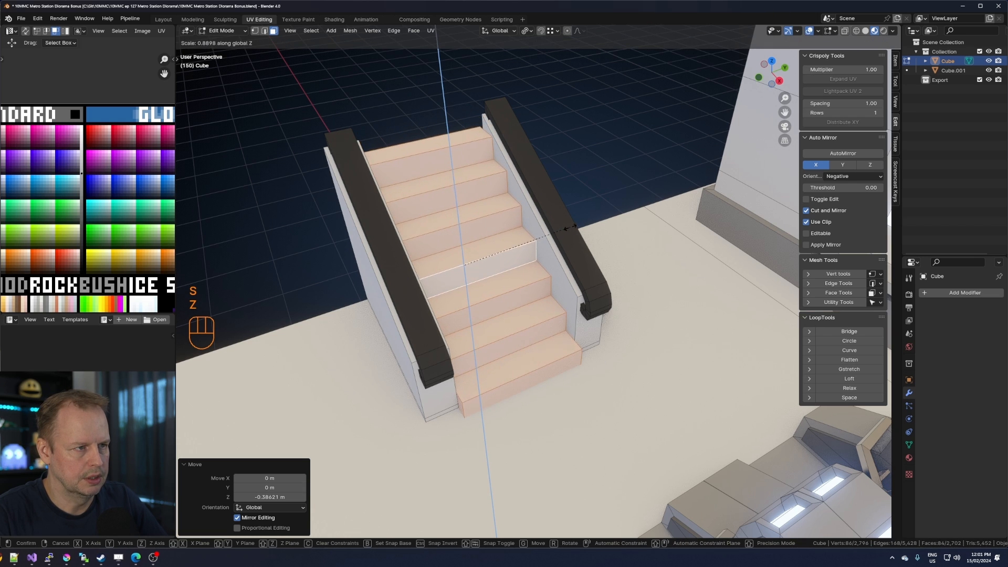
left_click(542, 223)
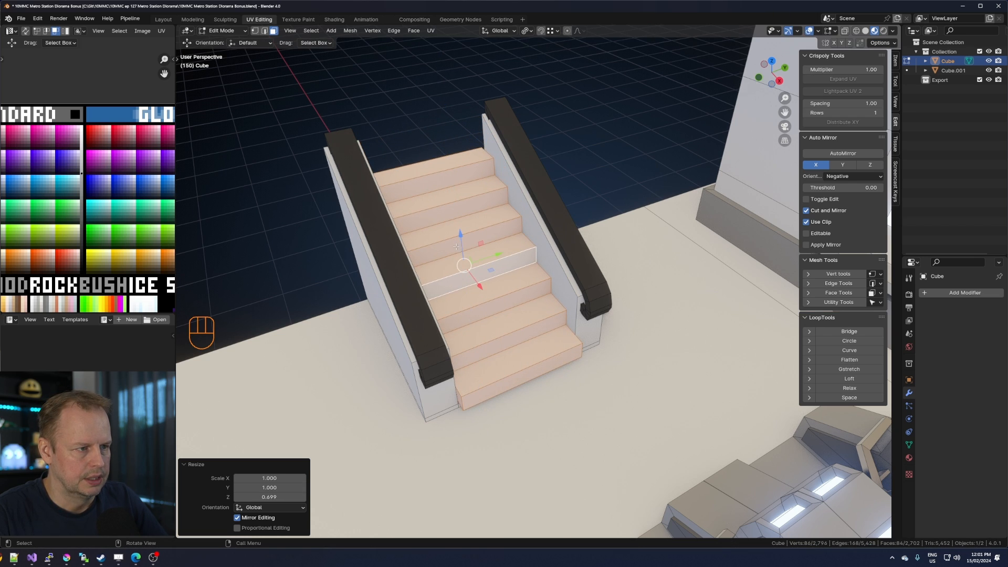
left_click_drag(460, 238, 466, 245)
Narrow the staircase slightly along Y so it fits between the side walls.
middle_click_drag(466, 245, 546, 272)
key("s")
key("y")
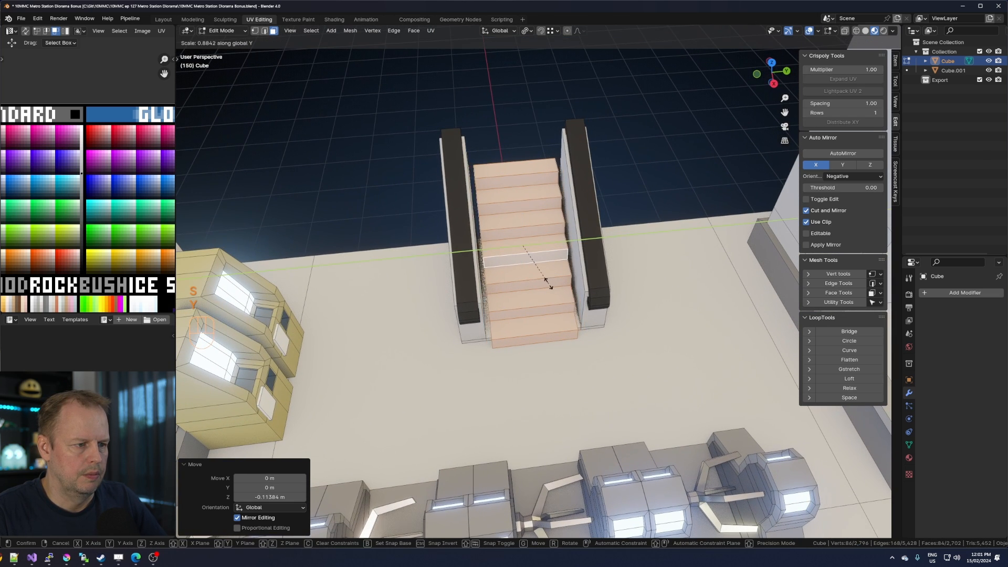
left_click(557, 281)
Move all of the staircase's UVs down the colour palette onto the greyscale column of the metal swatches.
key("a")
key("g")
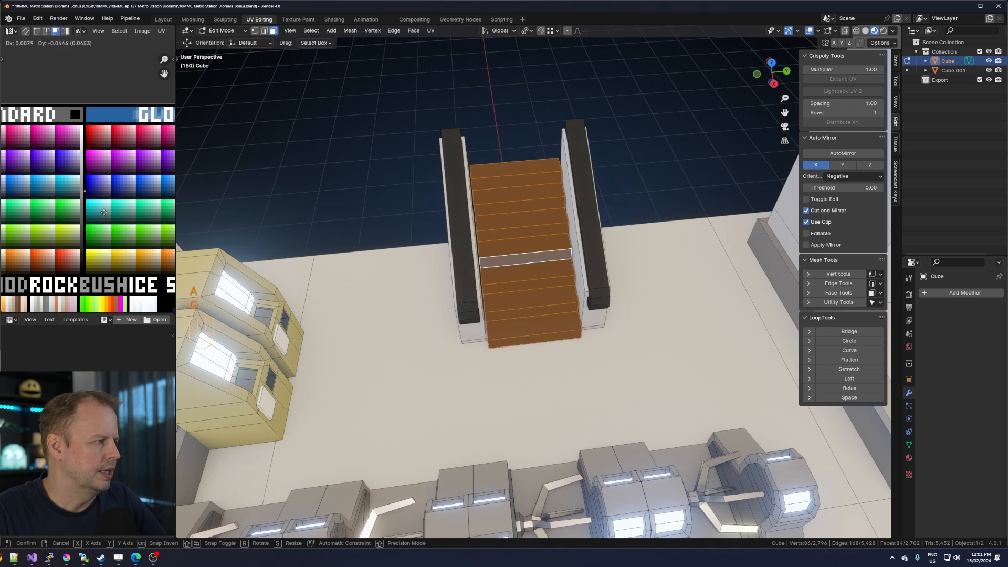
left_click(104, 228)
scroll(105, 228, "down", 1)
middle_click_drag(105, 252, 105, 133)
key("g")
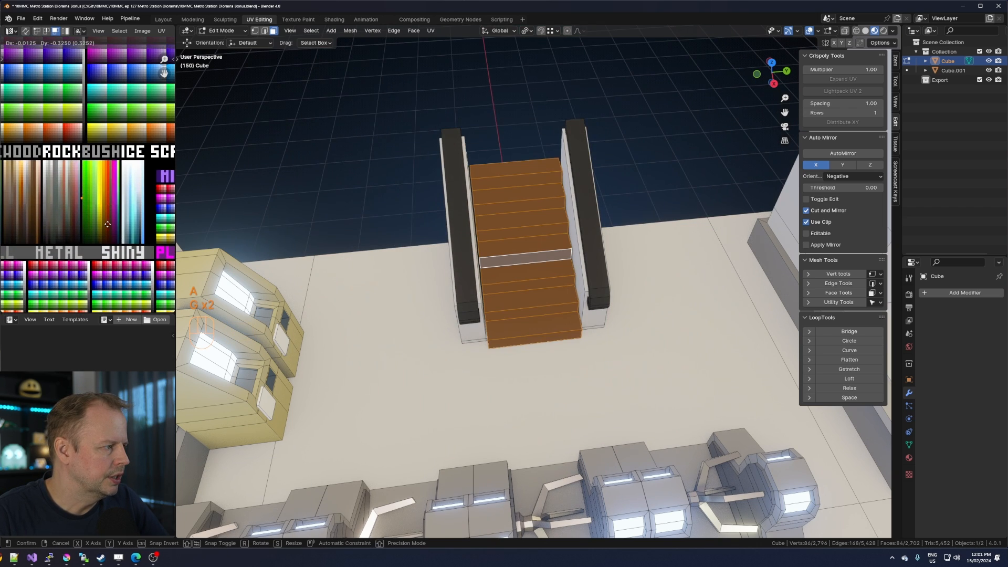
left_click(105, 200)
middle_click_drag(106, 201, 104, 95)
key("g")
left_click(114, 218)
scroll(113, 210, "up", 6)
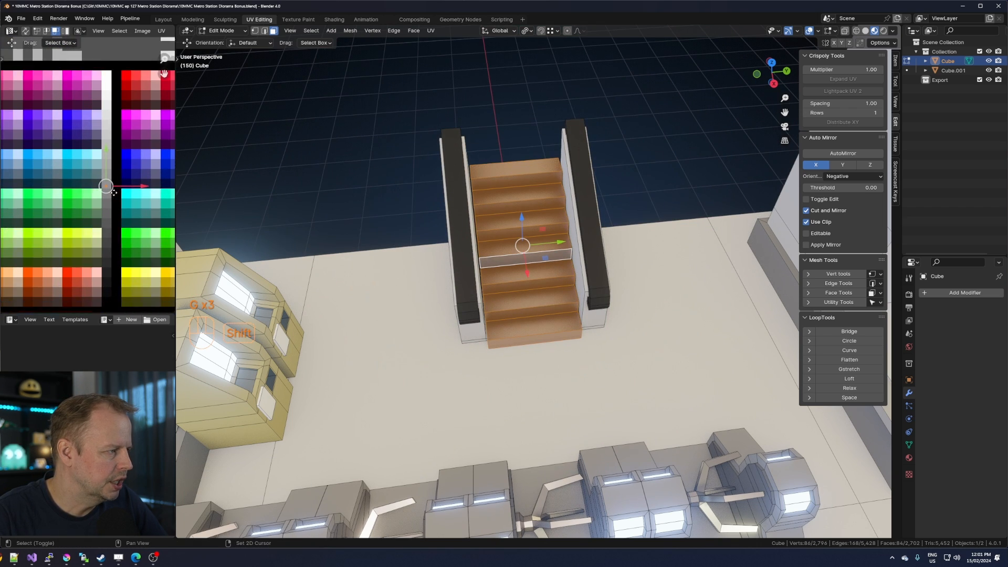
Fine-tune the staircase's UVs along the greyscale column to a mid-grey metallic swatch.
middle_click_drag(113, 189, 112, 177)
key("g")
left_click(116, 250)
key("Tab")
key("Tab")
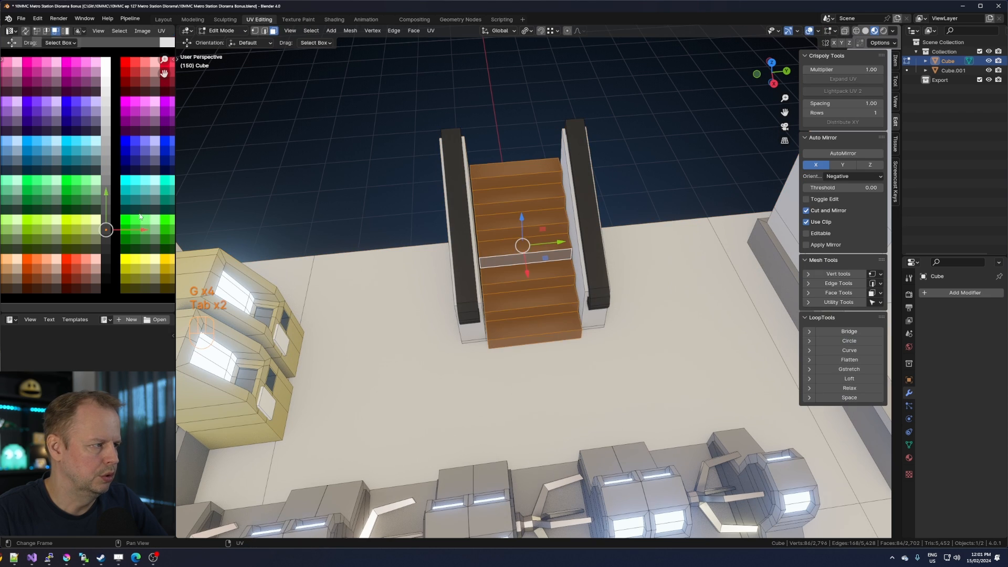
key("g")
left_click(116, 168)
key("Tab")
Select the linked sloped side walls and move their UVs down to a darker grey in the standard swatches.
scroll(546, 263, "down", 4)
middle_click_drag(558, 264, 478, 340)
key("Tab")
scroll(540, 258, "up", 1)
left_click(477, 340)
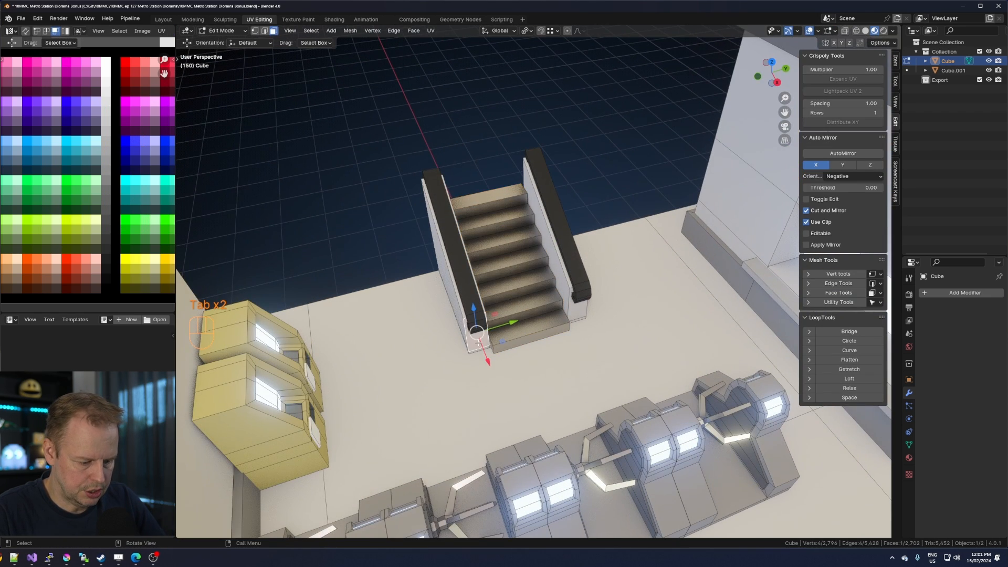
key("l")
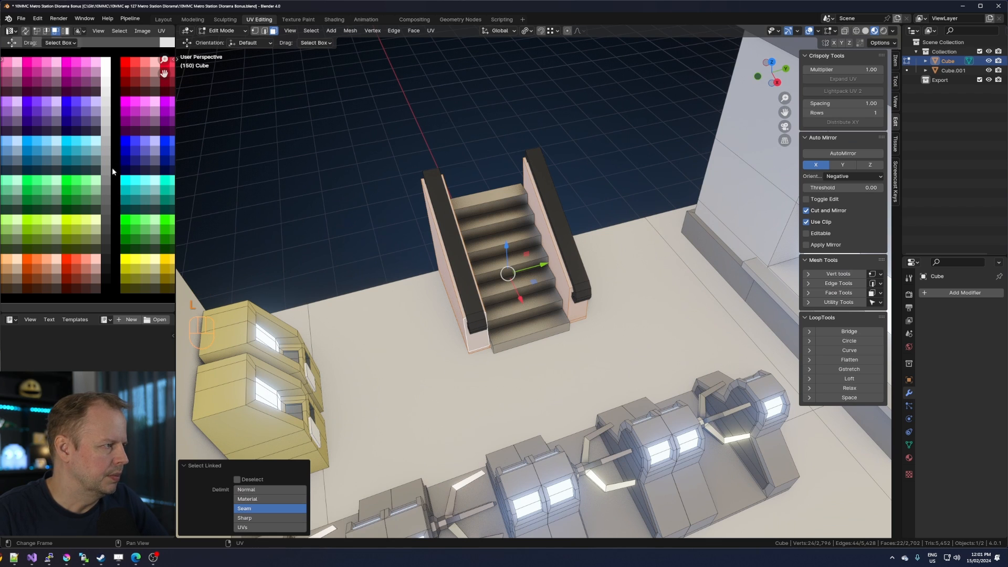
key("a")
key("a")
middle_click_drag(128, 189, 128, 244)
middle_click_drag(128, 113, 115, 203, "shift")
middle_click_drag(116, 52, 92, 198, "shift")
key("b")
left_click_drag(82, 128, 127, 182)
key("g")
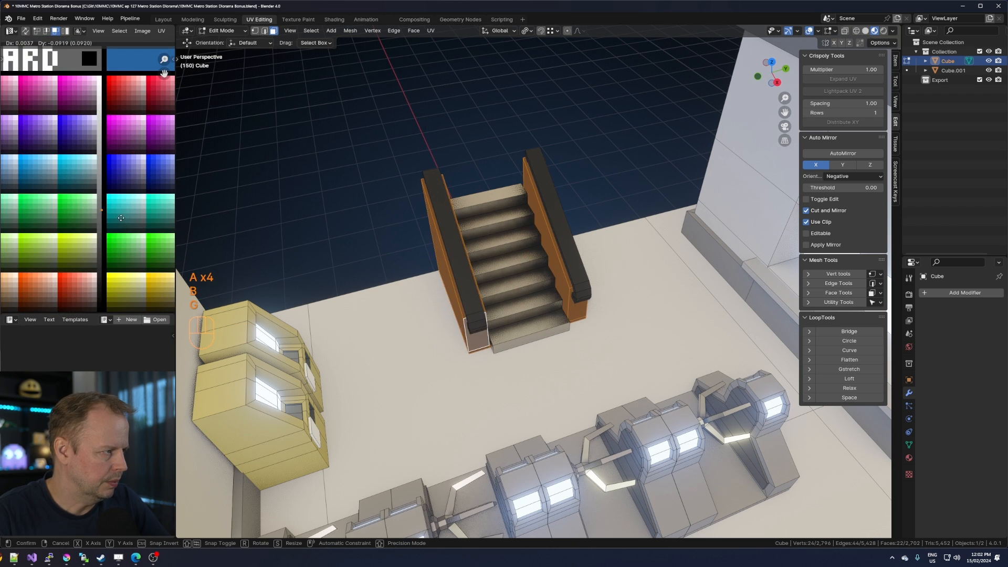
left_click(119, 221)
key("g")
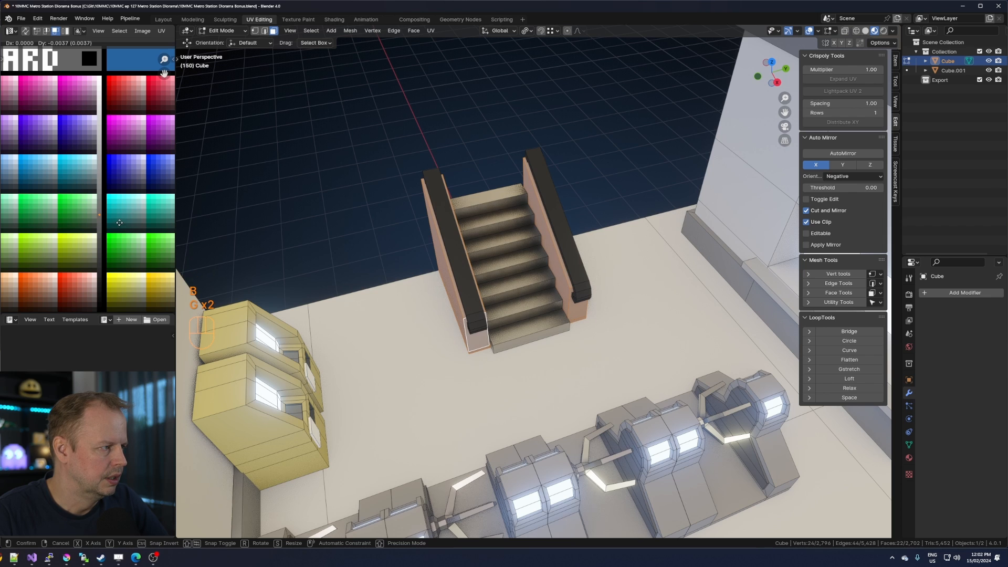
left_click(121, 224)
Move the sloped side walls' UVs from the standard swatches down to the greyscale column of the dull swatches.
scroll(122, 224, "down", 1)
middle_click_drag(121, 224, 146, 56, "shift")
key("g")
left_click(79, 202)
middle_click_drag(80, 202, 188, 64, "shift")
key("g")
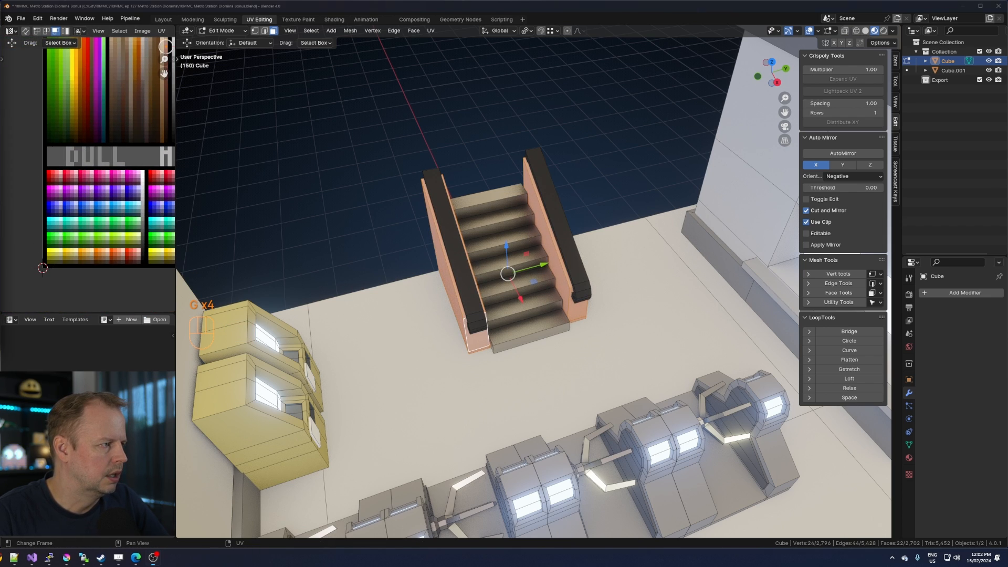
right_click(80, 210)
scroll(80, 191, "down", 3)
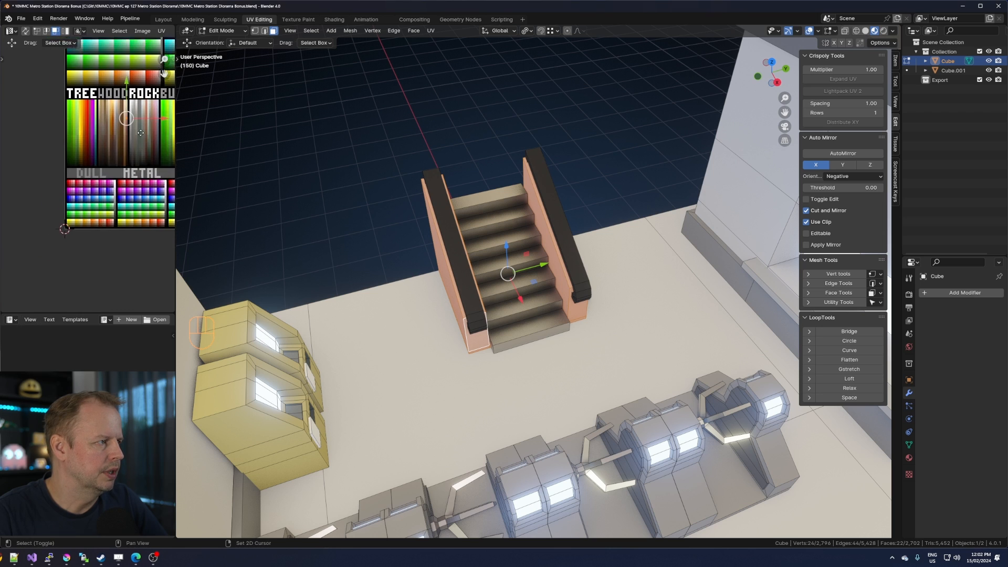
middle_click_drag(80, 191, 65, 222, "shift")
key("g")
left_click(88, 229)
scroll(87, 232, "up", 3)
key("g")
key("g")
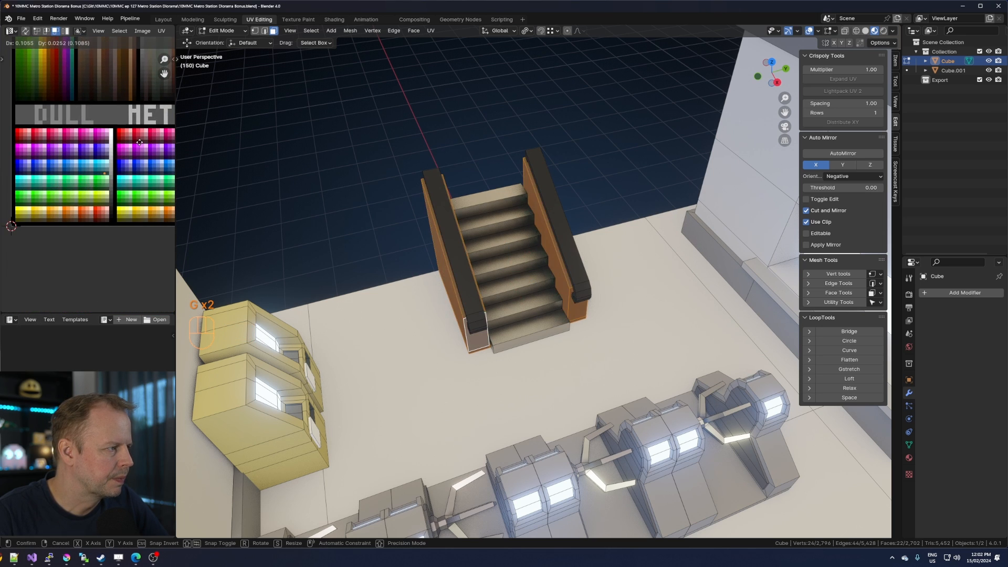
left_click(146, 156)
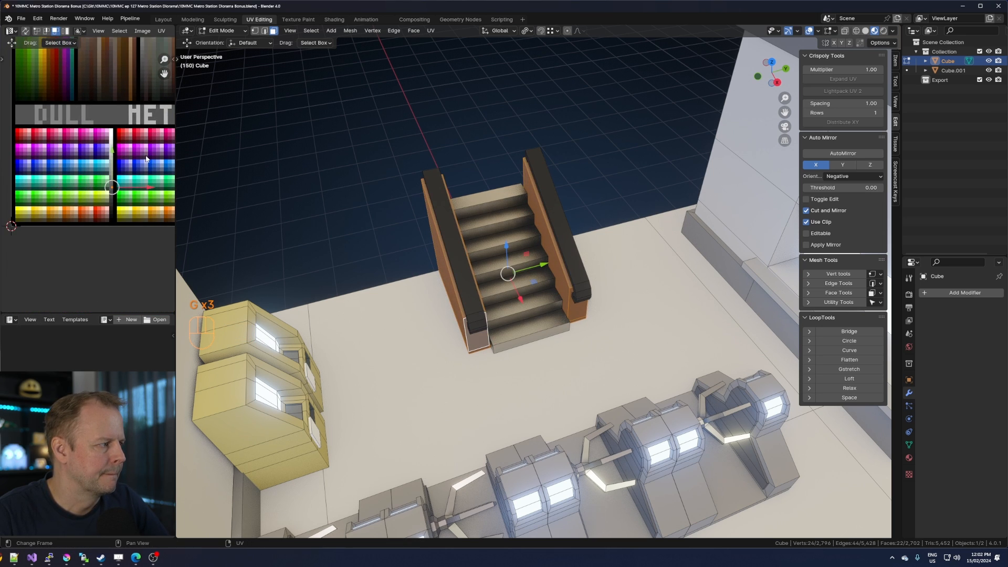
Fine-tune the side walls' UVs up along the dull greyscale column to a lighter grey.
middle_click_drag(501, 323, 534, 260)
key("g")
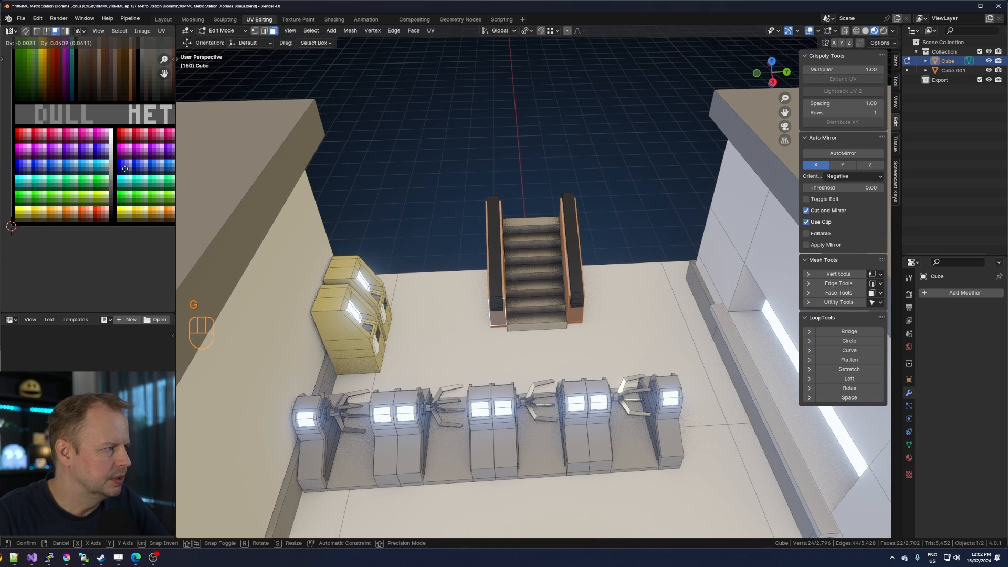
left_click(125, 171)
left_click(562, 298)
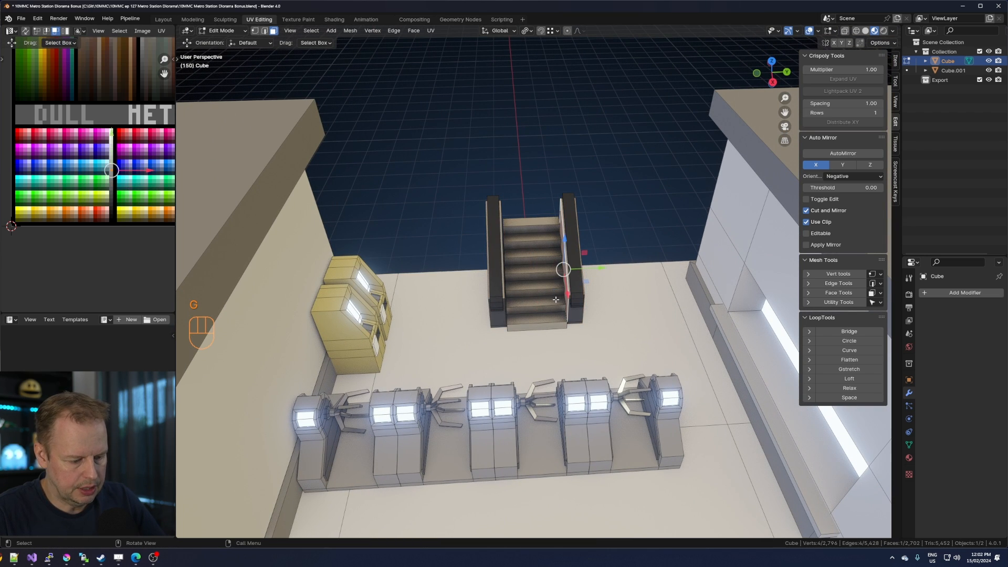
key("ctrl+z")
key("g")
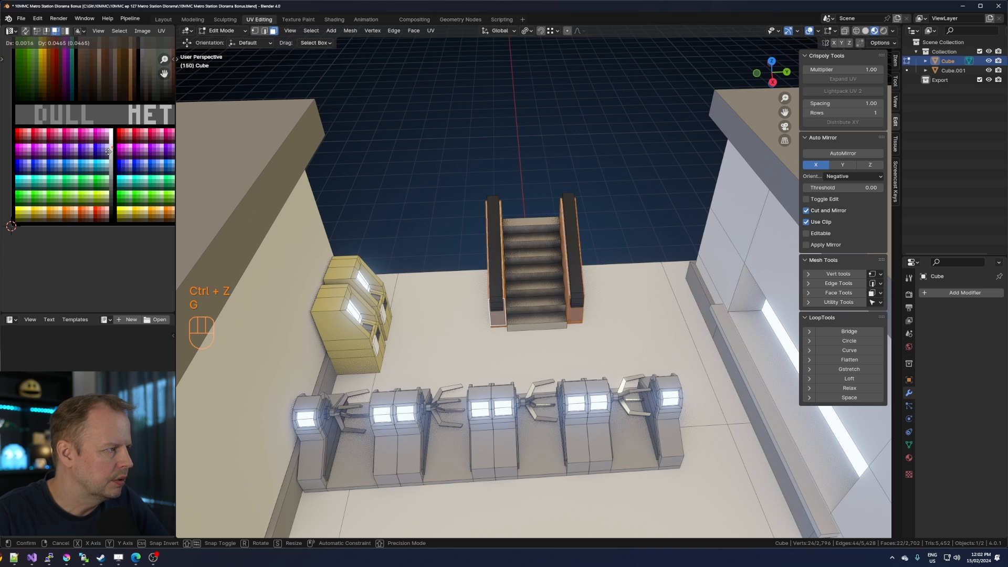
left_click(107, 150)
Select the whole escalator with its steps, side walls and handrails, and move it -1.1358 m along Y.
left_click(536, 291)
key("l")
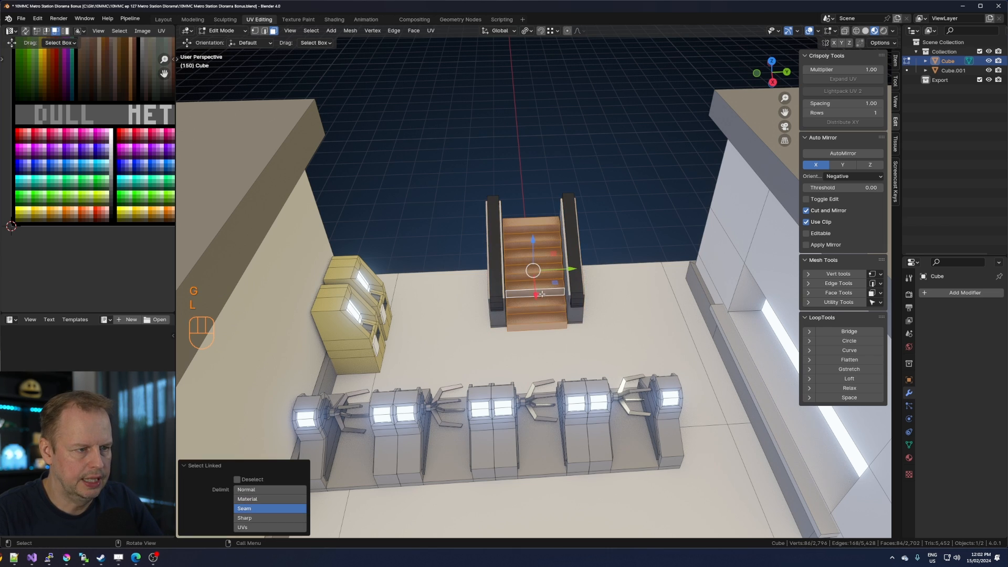
key("l")
key("l")
key("l")
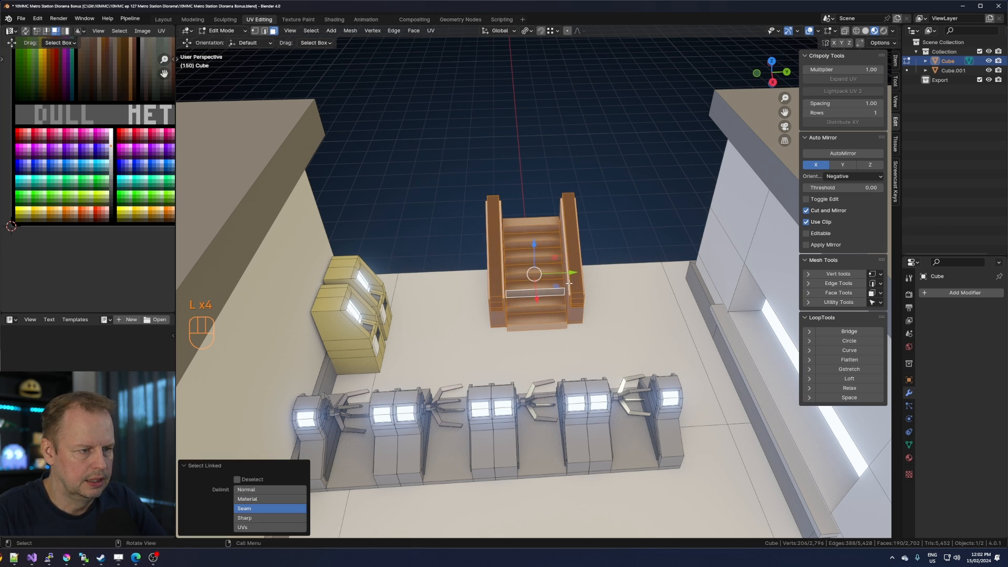
left_click_drag(581, 272, 531, 277)
Duplicate the escalator 2.1745 m along Y to place a second one beside it.
key("shift+d")
key("y")
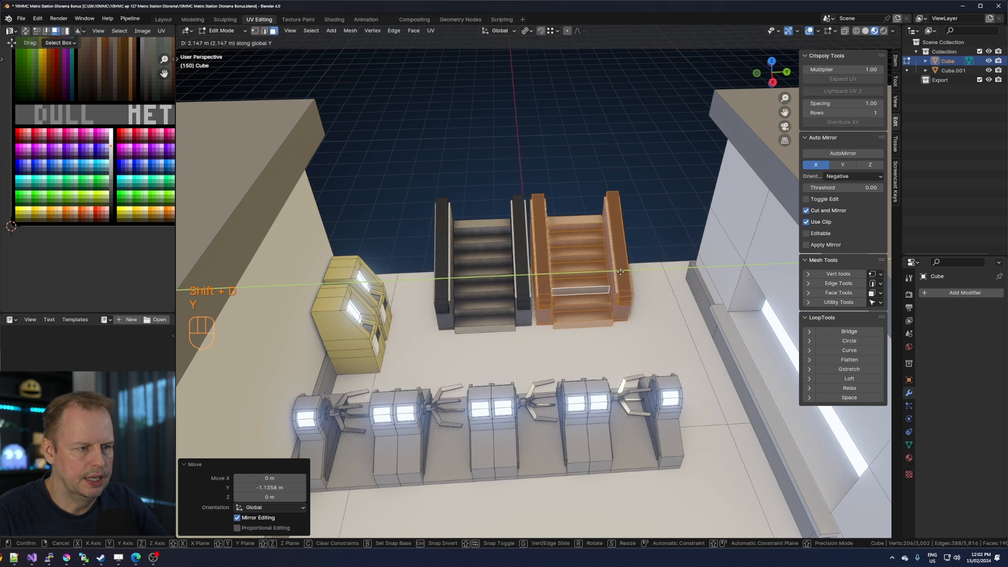
left_click(622, 271)
scroll(621, 271, "down", 4)
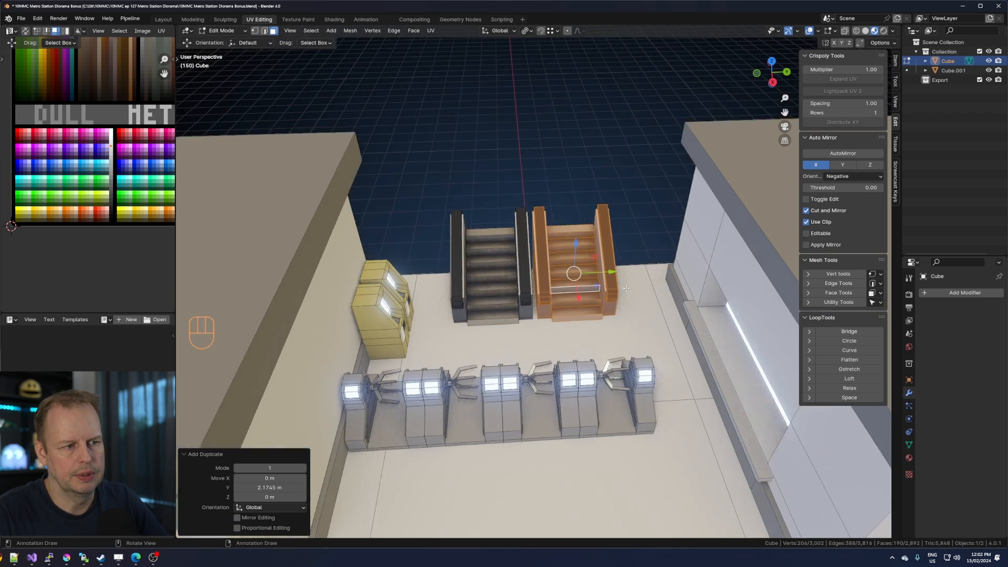
Duplicate the counter's top face under the ticket office window and scale the copy to 0.784.
key("Tab")
middle_click_drag(609, 294, 503, 220)
scroll(520, 188, "up", 3)
key("Tab")
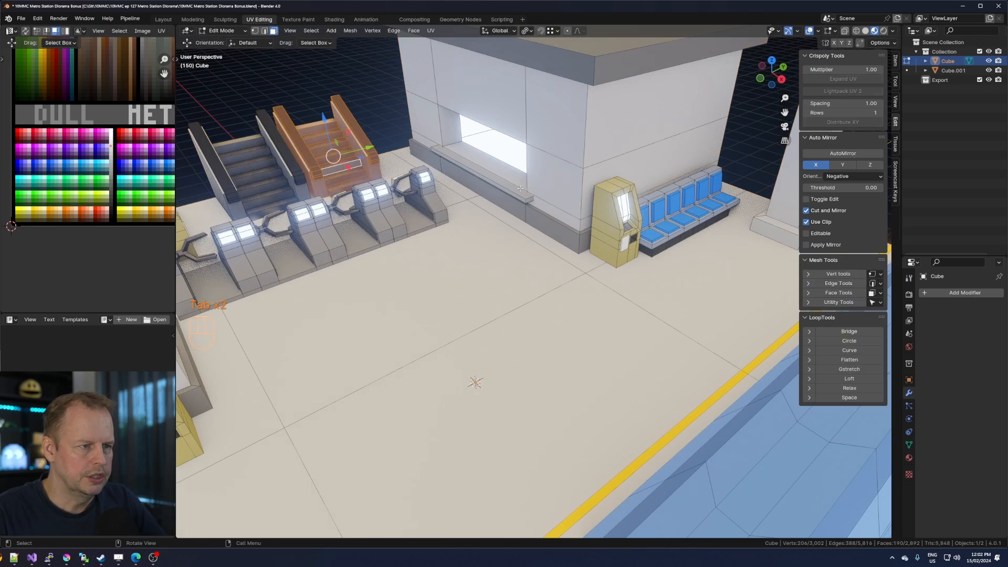
left_click(493, 167)
scroll(507, 170, "up", 2)
scroll(507, 171, "down", 3)
middle_click_drag(590, 166, 633, 256, "shift")
key("shift+d")
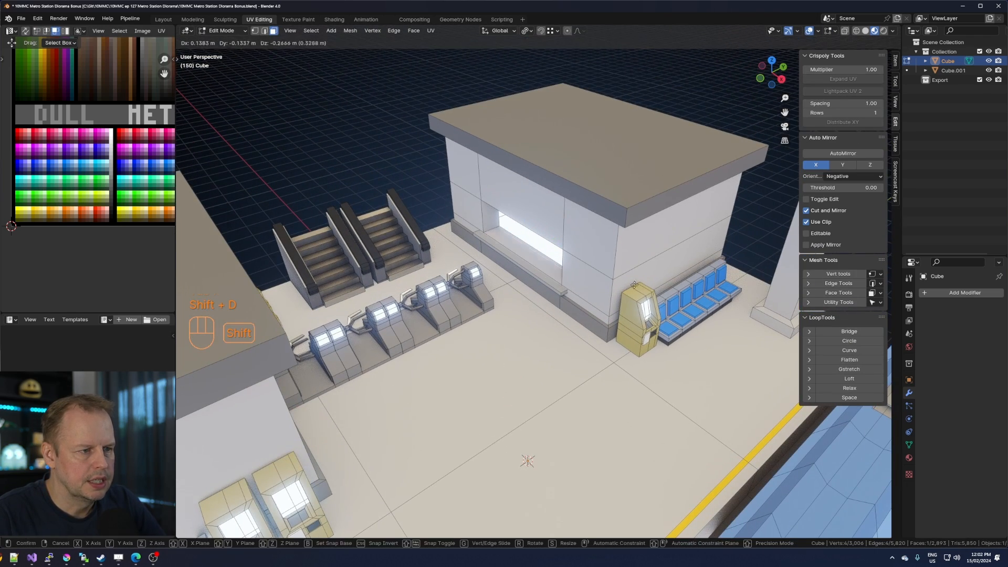
left_click(634, 285)
key("s")
left_click(612, 265)
Narrow the copied counter face to 0.157 along X and extrude it 0.1233 m into a small box.
key("s")
key("x")
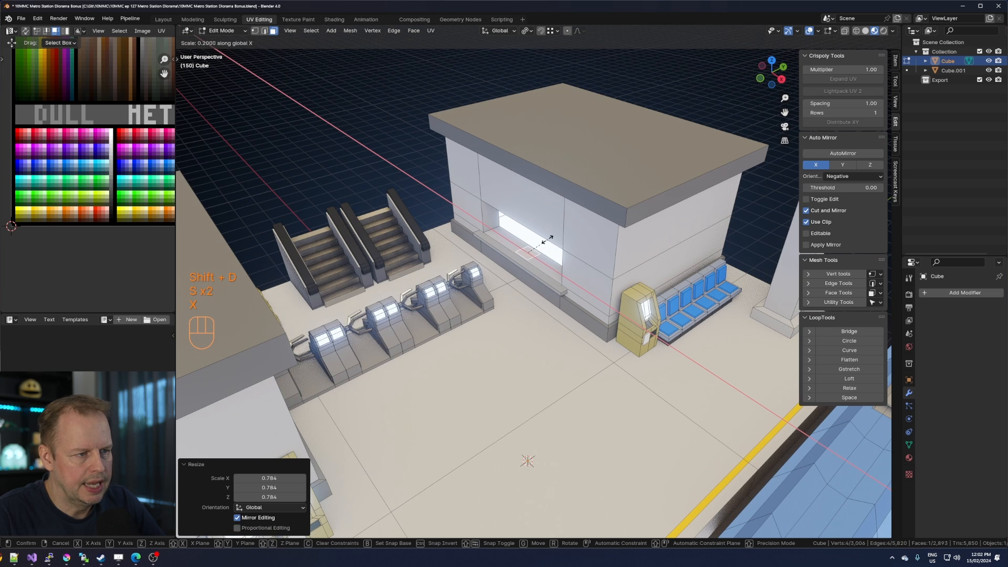
left_click(540, 242)
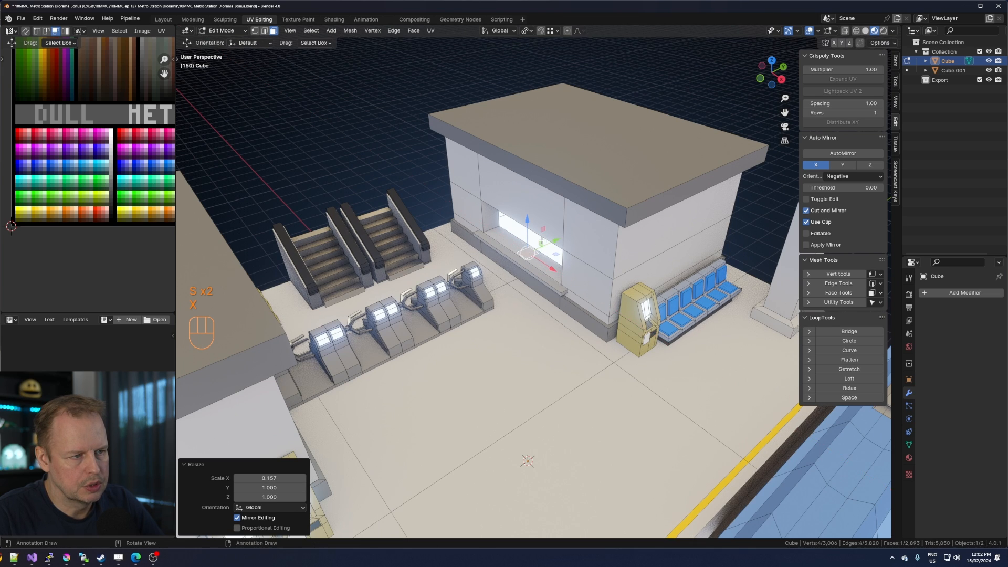
key("e")
left_click(555, 240)
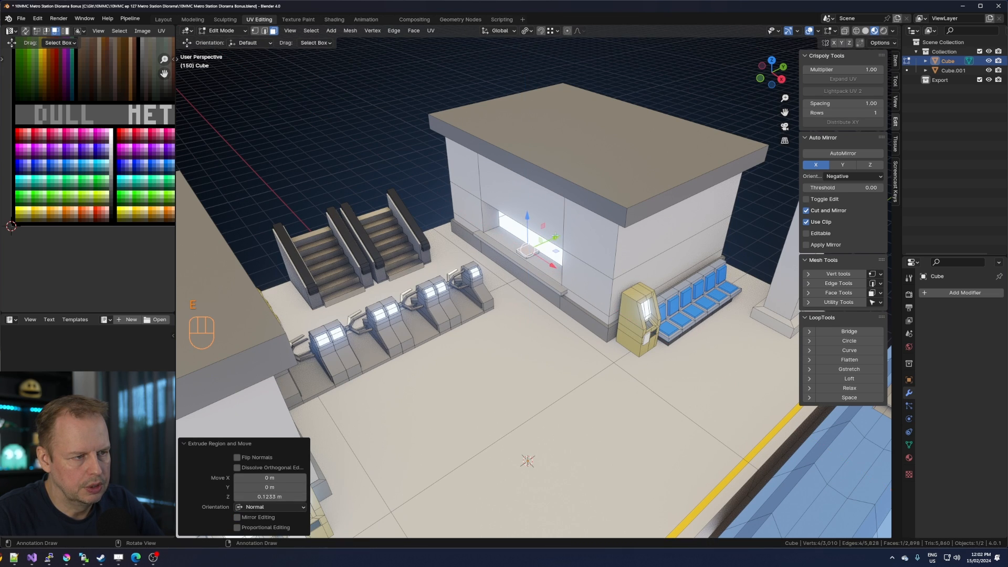
Select the small counter box's linked faces and move their UVs to a darker grey in the standard greyscale column.
scroll(554, 240, "up", 3)
middle_click_drag(526, 235, 492, 256, "shift")
left_click(491, 257)
key("ctrl+l")
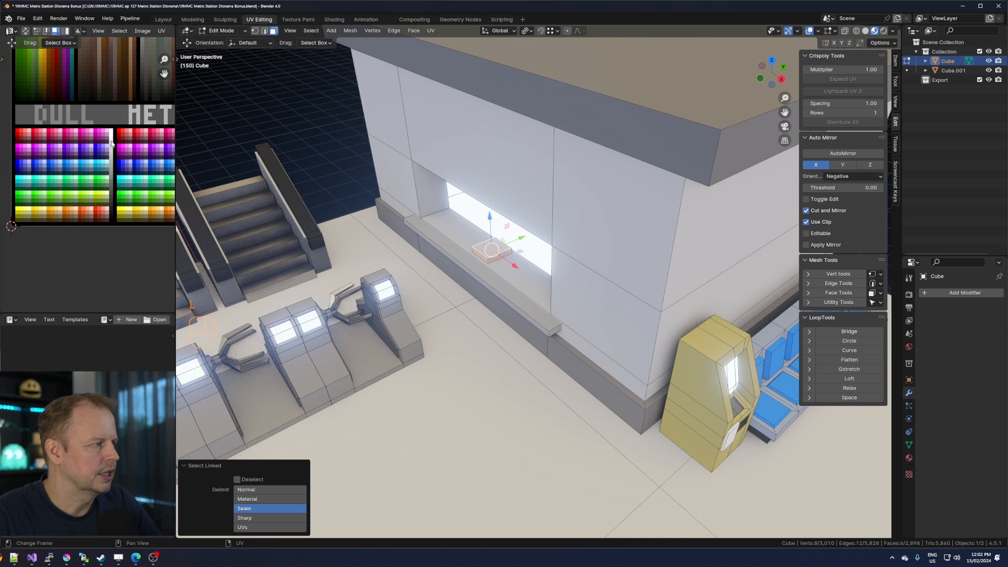
scroll(24, 175, "up", 4)
middle_click_drag(24, 175, 135, 157)
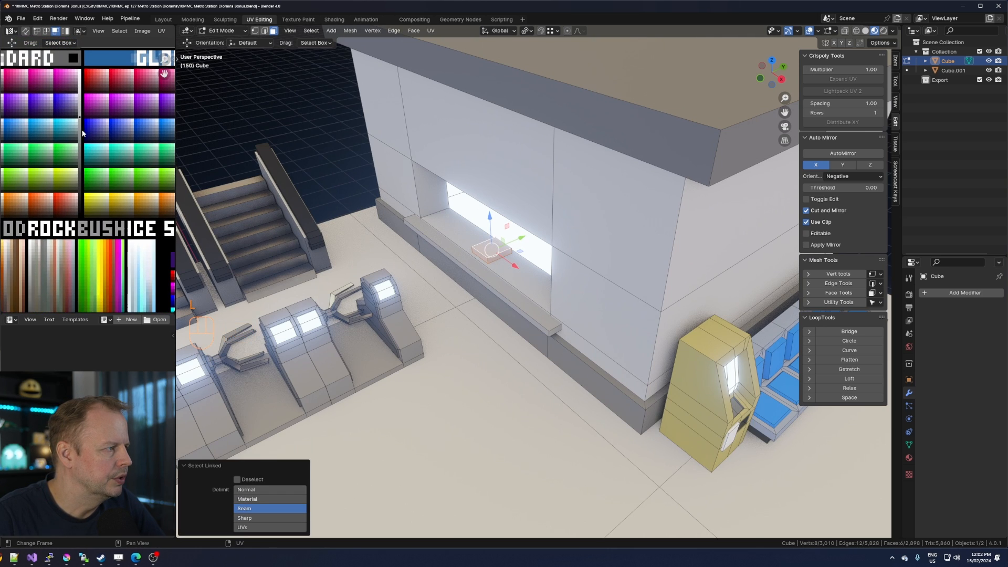
key("a")
key("g")
left_click(90, 191)
key("g")
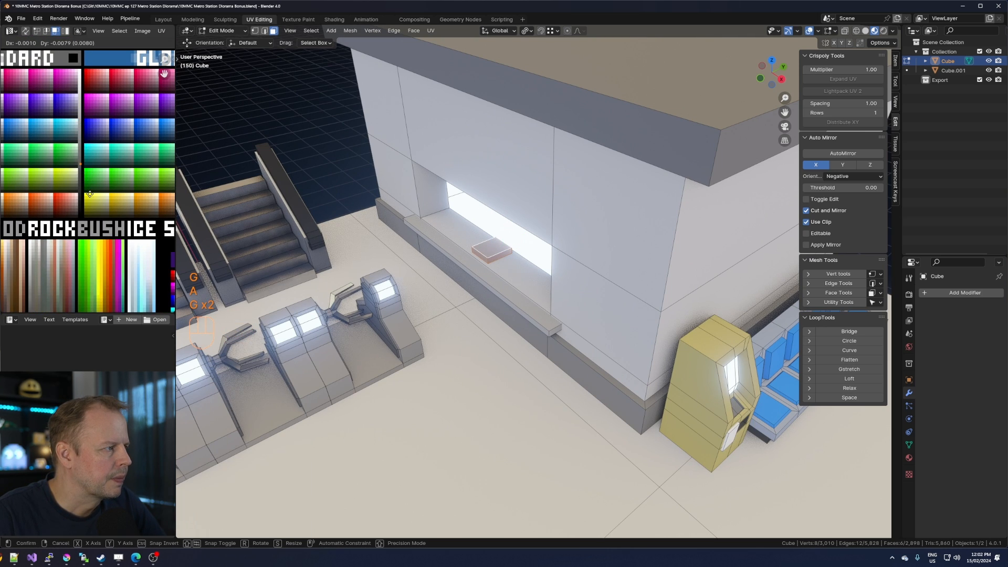
left_click(79, 165)
Duplicate the small box to the far end of the counter and raise the copy's top face about 0.57 m.
key("l")
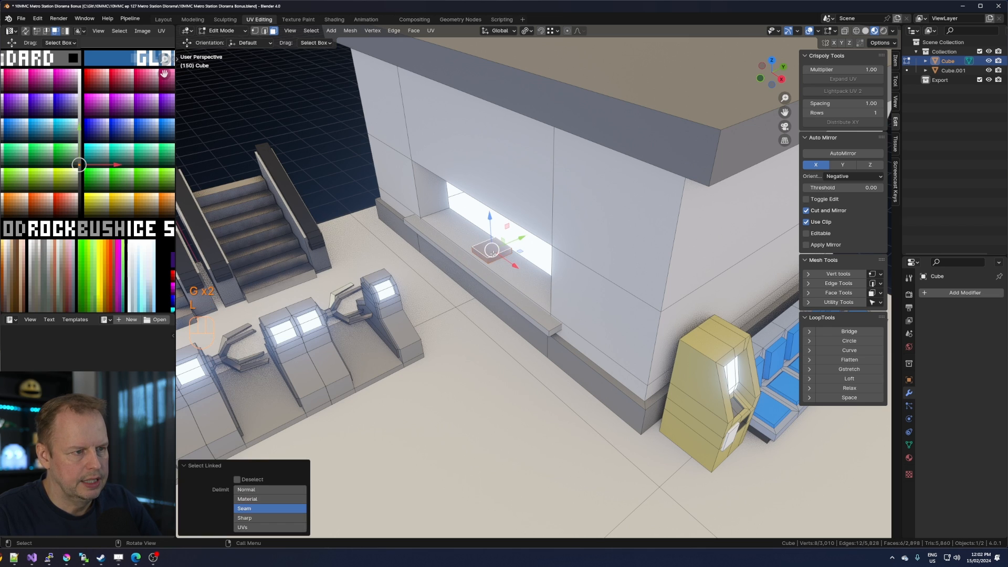
key("shift+d")
left_click(452, 222)
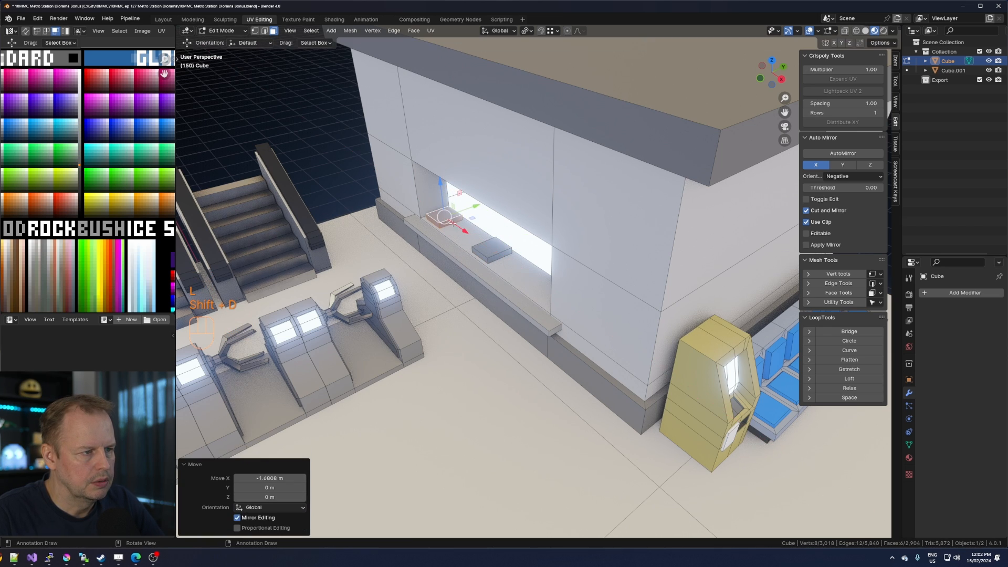
left_click(447, 213)
left_click_drag(440, 176, 436, 152)
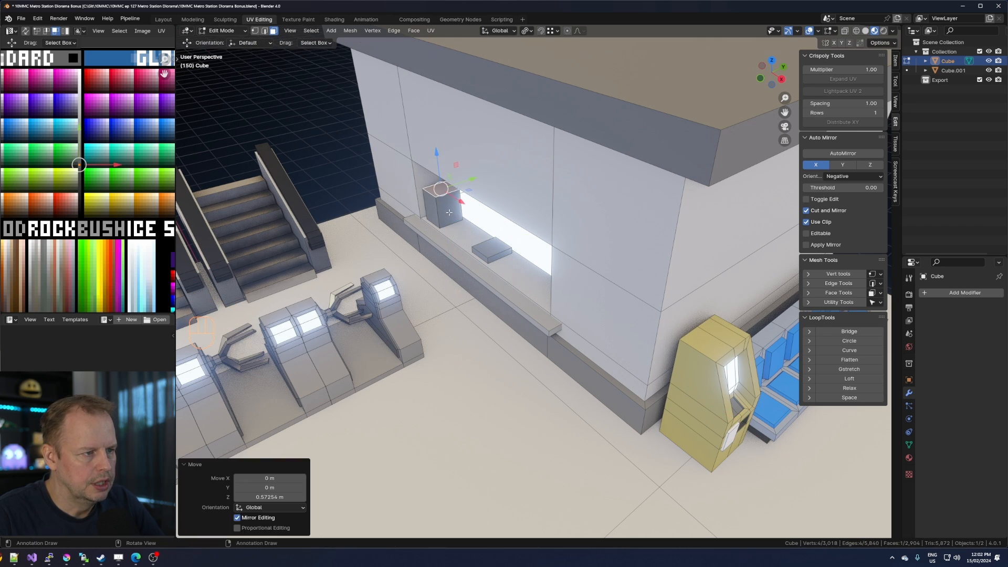
Inset the tall counter box's side face facing the small box by about 0.056 m and extrude it inward.
left_click(454, 219)
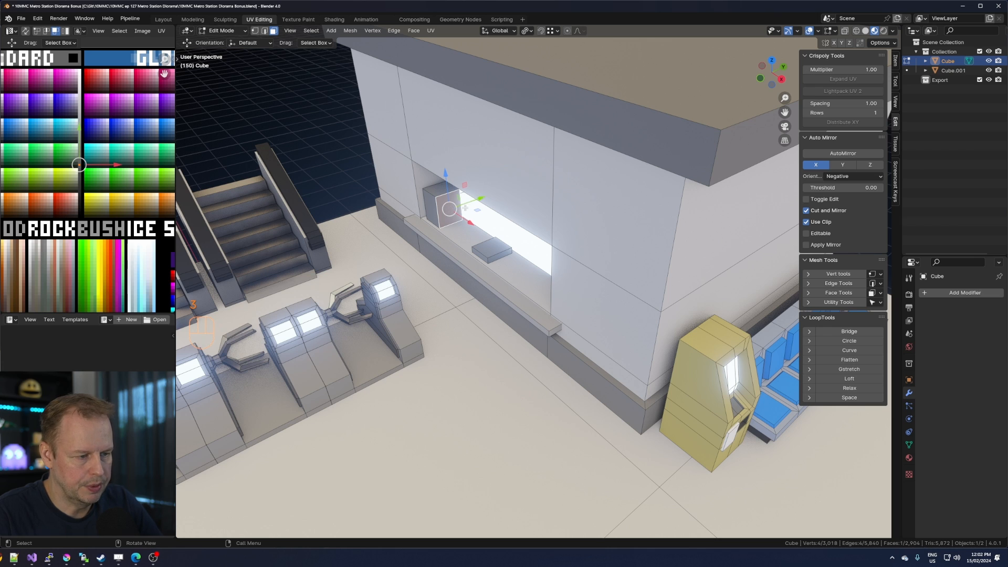
key("i")
left_click(525, 203)
key("e")
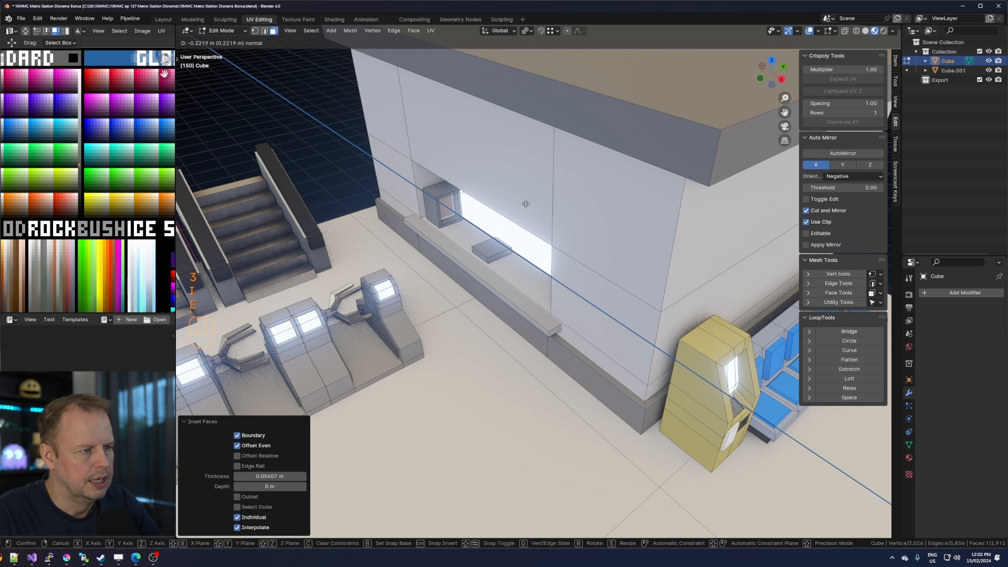
left_click(528, 203)
Move the recessed face's UVs up the standard greyscale column to a near-white shade.
key("a")
key("g")
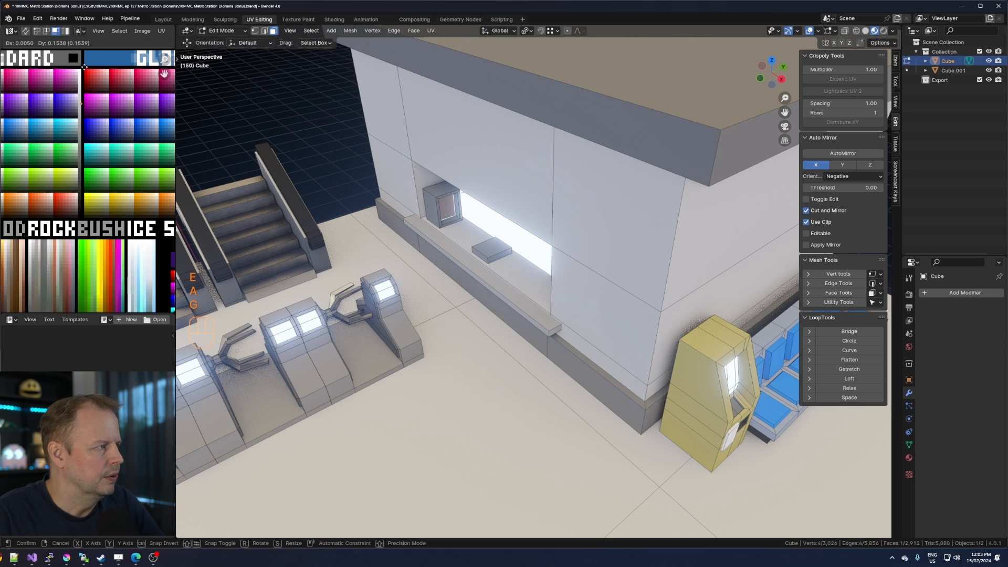
left_click(84, 64)
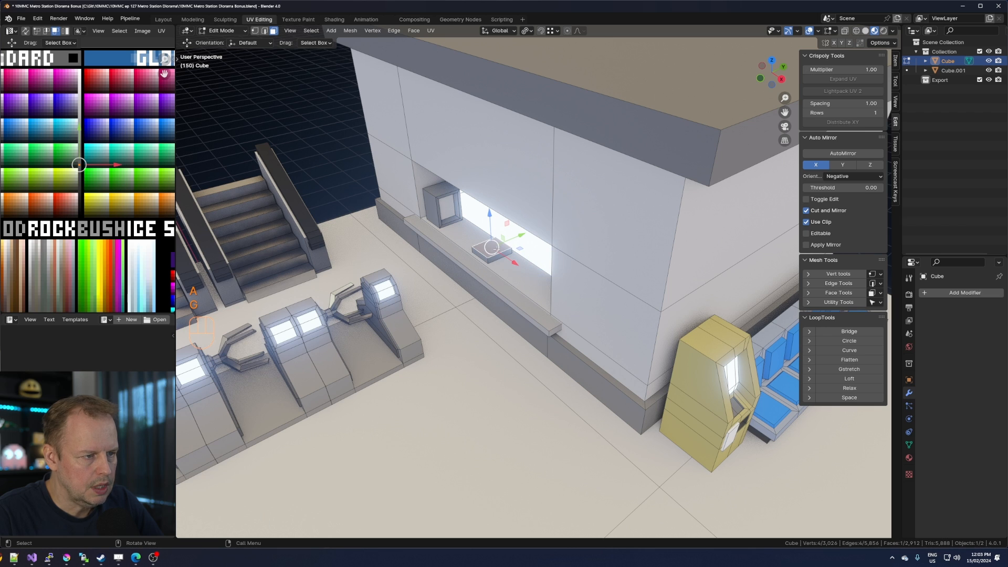
Inset the low counter box's top face and extrude it about 0.025 m inward.
key("i")
left_click(517, 244)
key("e")
left_click(513, 241)
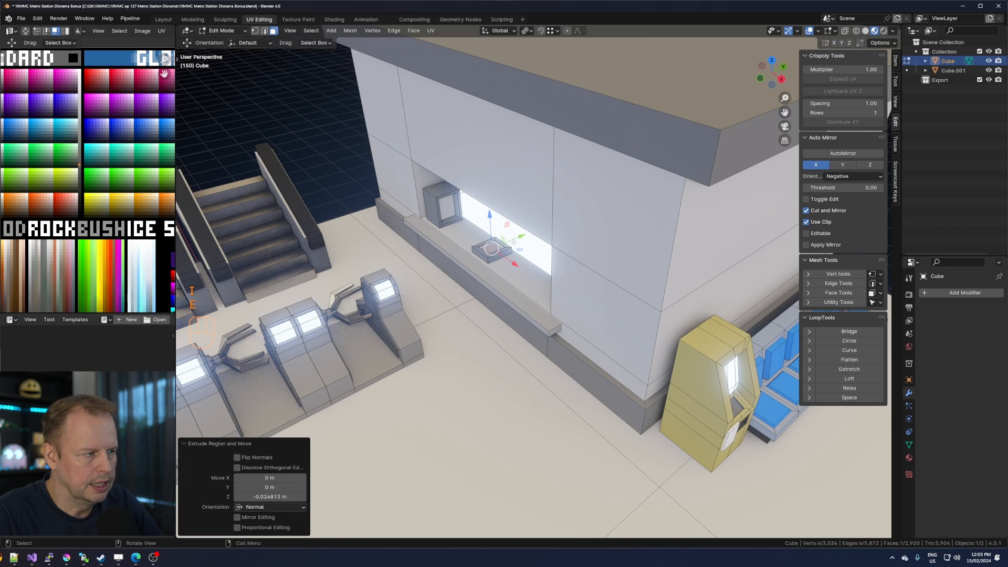
Move the low box's recessed top face UVs onto a white swatch in the glow section.
scroll(151, 171, "down", 2)
key("g")
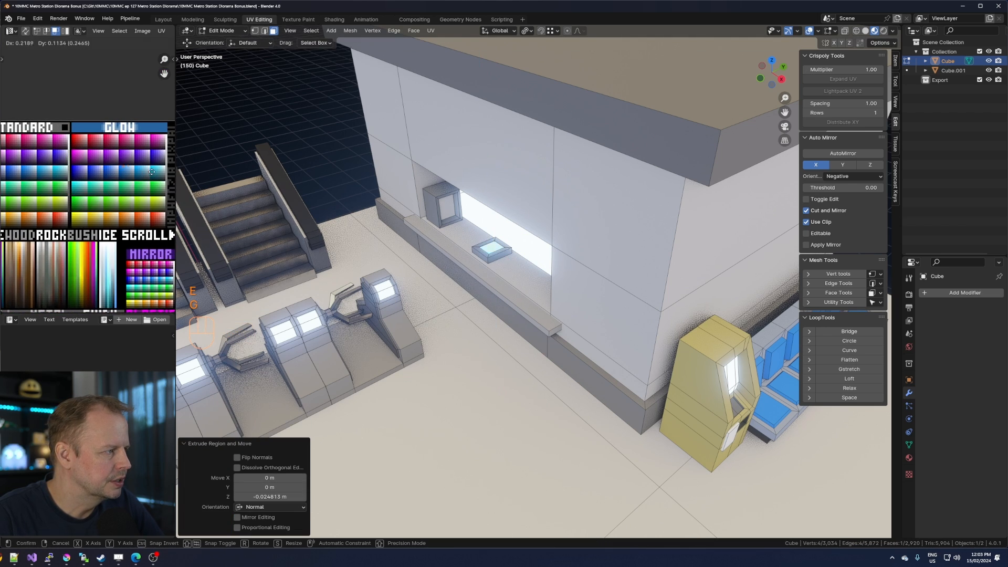
key("g")
scroll(153, 146, "up", 4)
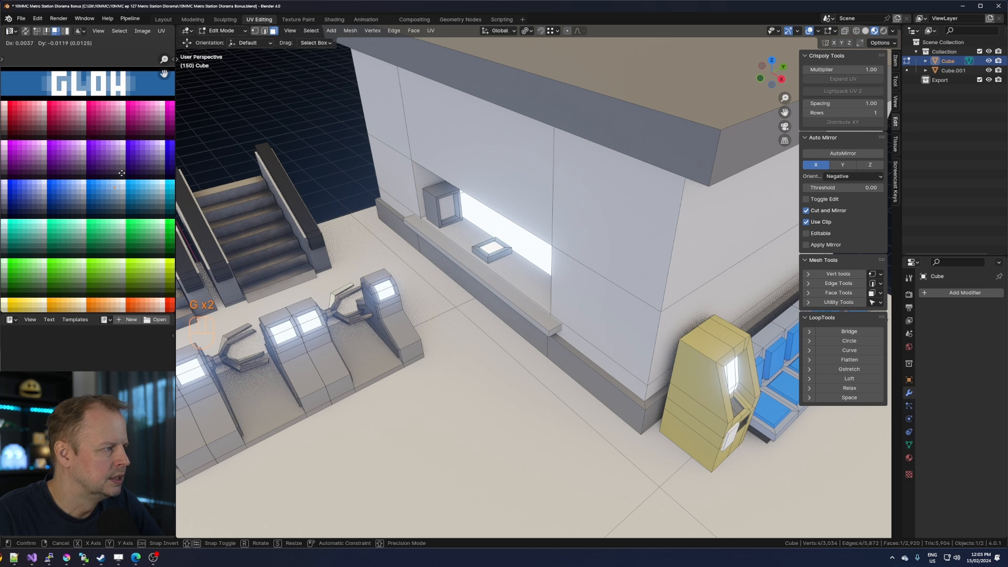
left_click(121, 172)
Duplicate the glowing low box about 2.2 m along X to the counter's near end and save the file.
key("l")
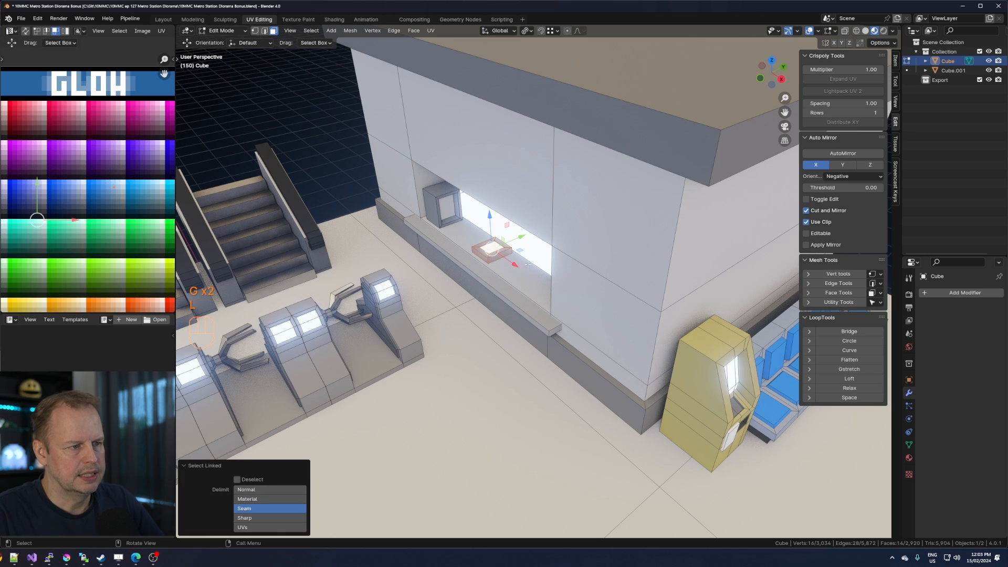
key("shift+d")
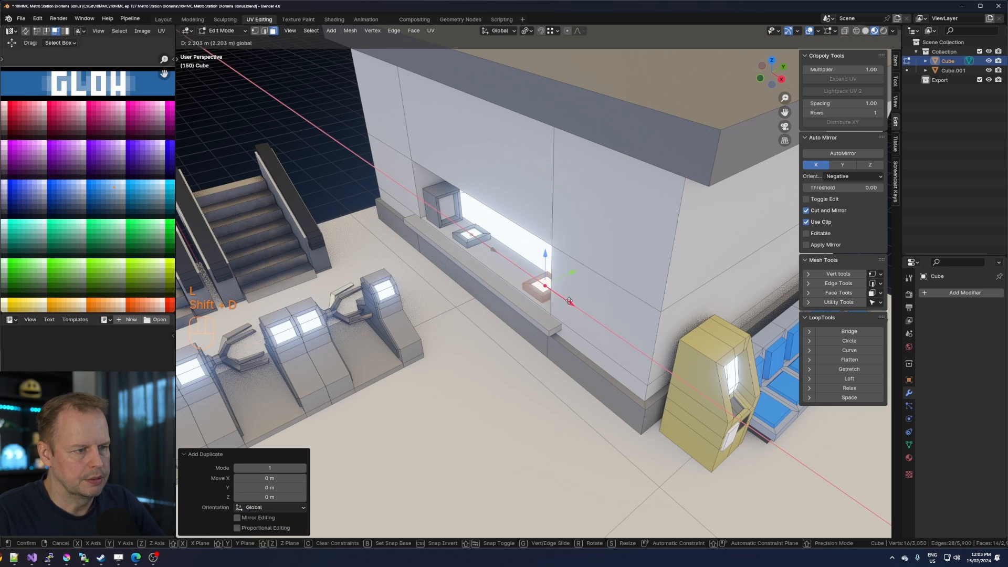
left_click(569, 301)
middle_click_drag(569, 301, 588, 273)
scroll(514, 286, "down", 5)
key("ctrl+s")
Duplicate the upper wall face above the blue seats, scale the copy to 0.548 and lower it about 0.65 m.
left_click(630, 250)
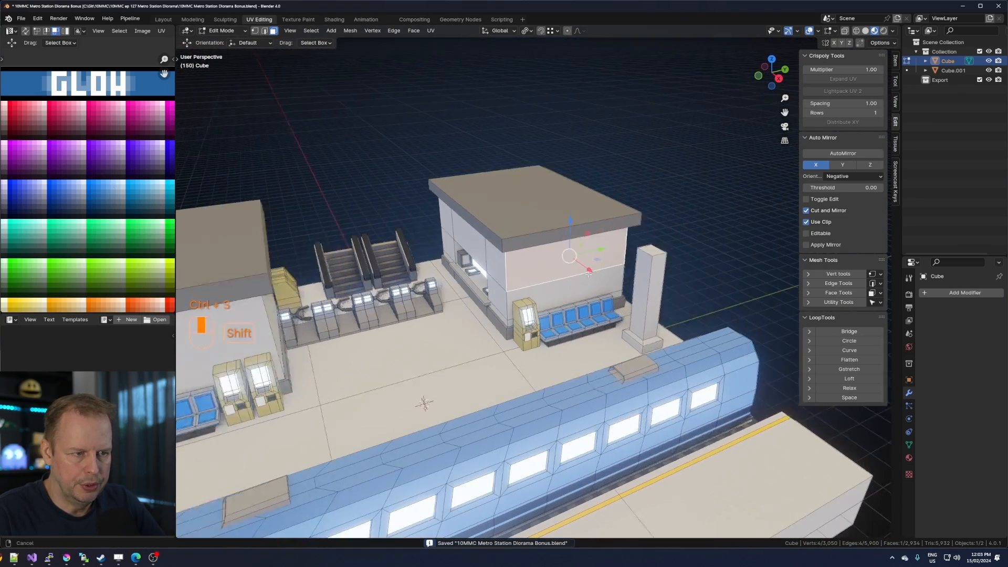
scroll(589, 273, "down", 1)
key("shift+d")
key("s")
left_click(593, 267)
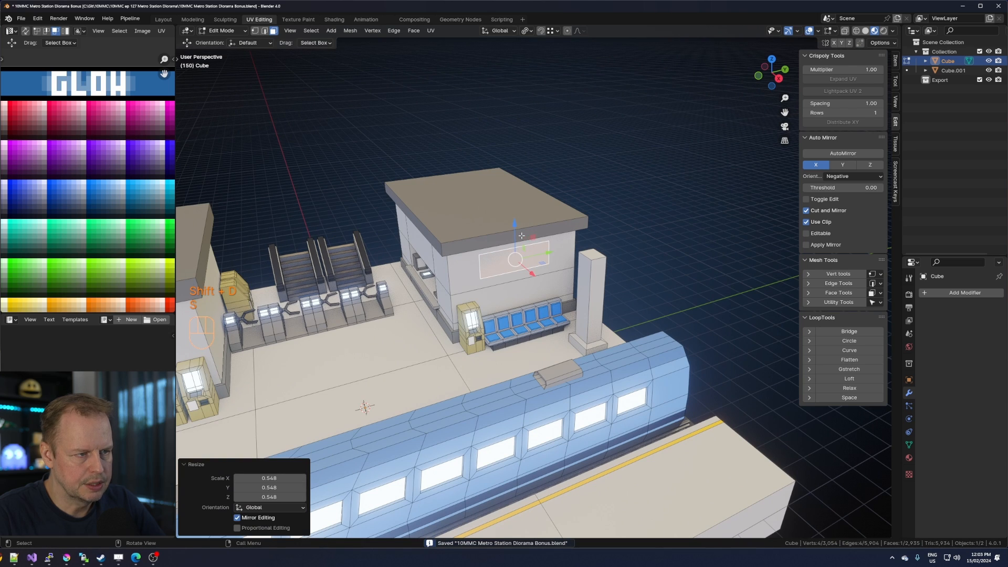
key("g")
key("z")
left_click(515, 242)
Reduce the copied wall panel's height along Z and extrude it about 0.08 m outward.
key("s")
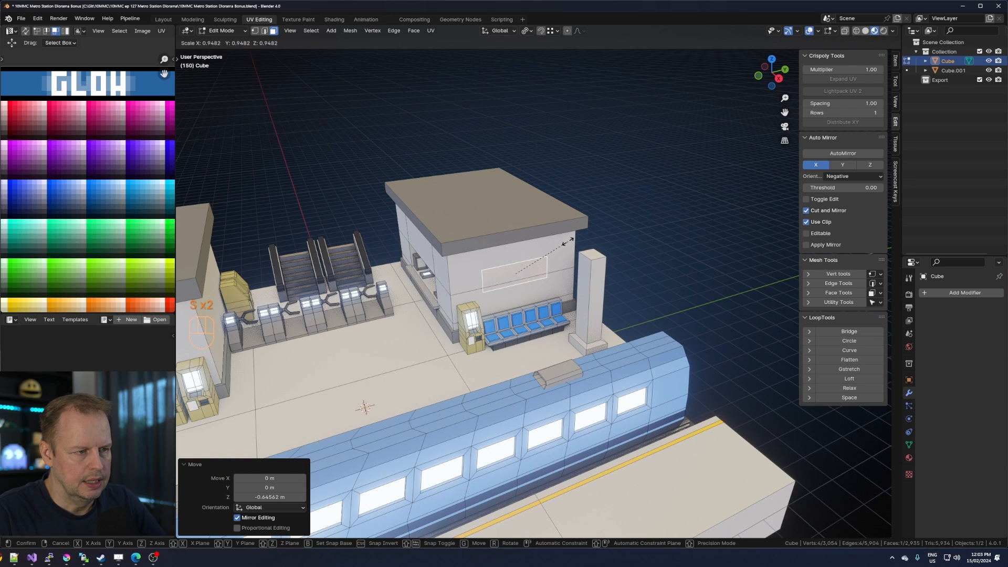
key("z")
left_click(564, 244)
key("e")
left_click(552, 253)
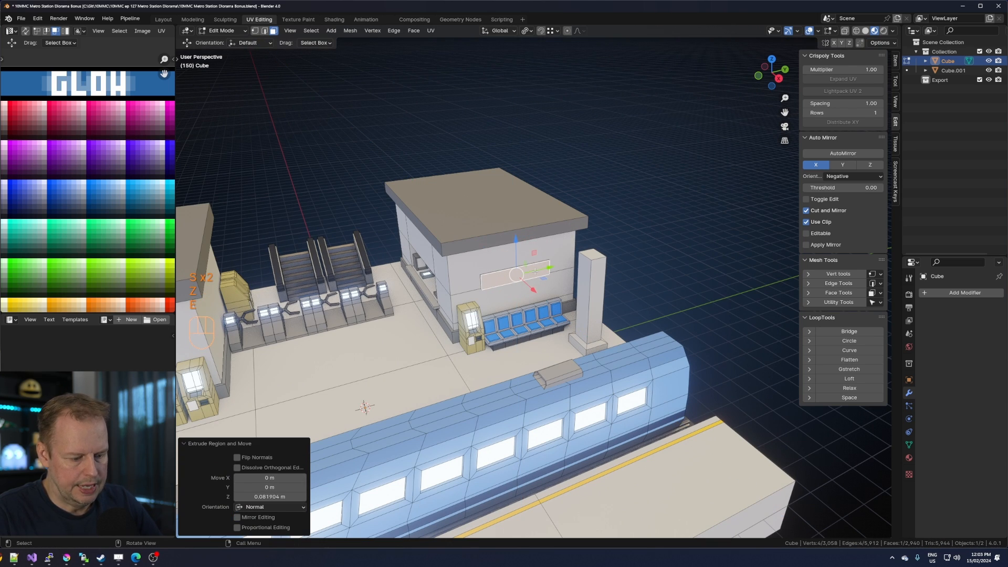
Select the whole extruded wall panel above the seats and scale it to 1.239.
key("l")
scroll(543, 273, "up", 5)
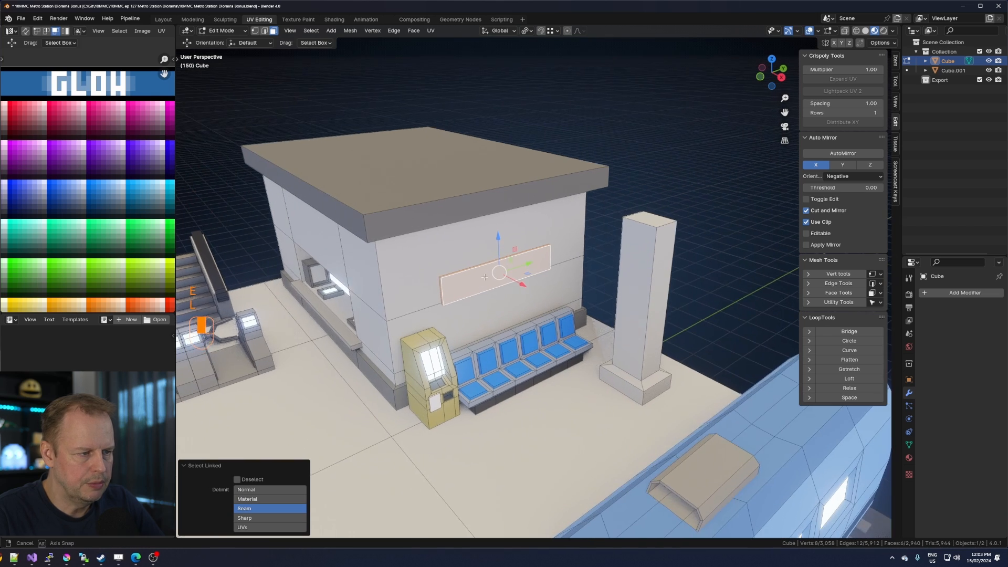
left_click(519, 267)
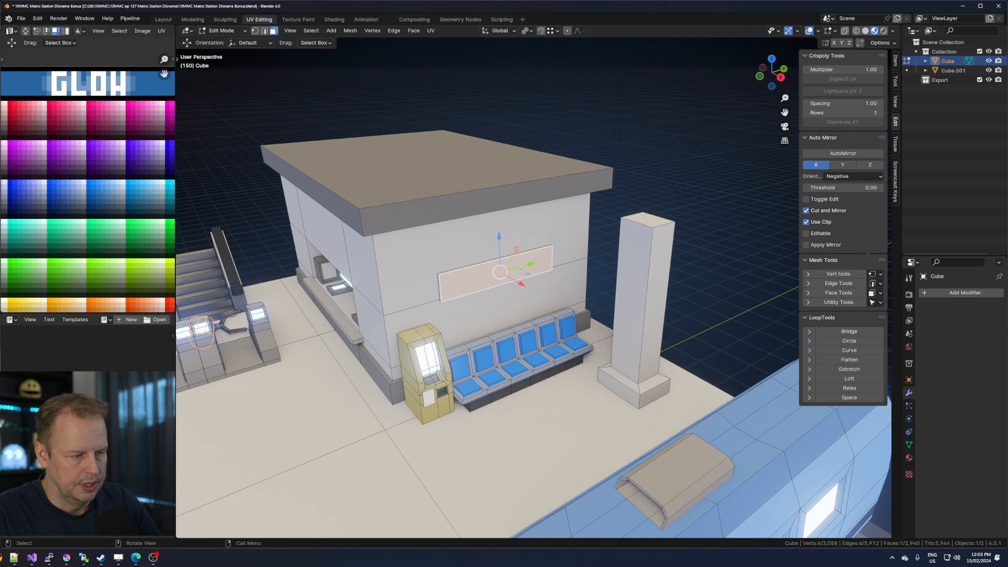
key("s")
left_click(609, 270)
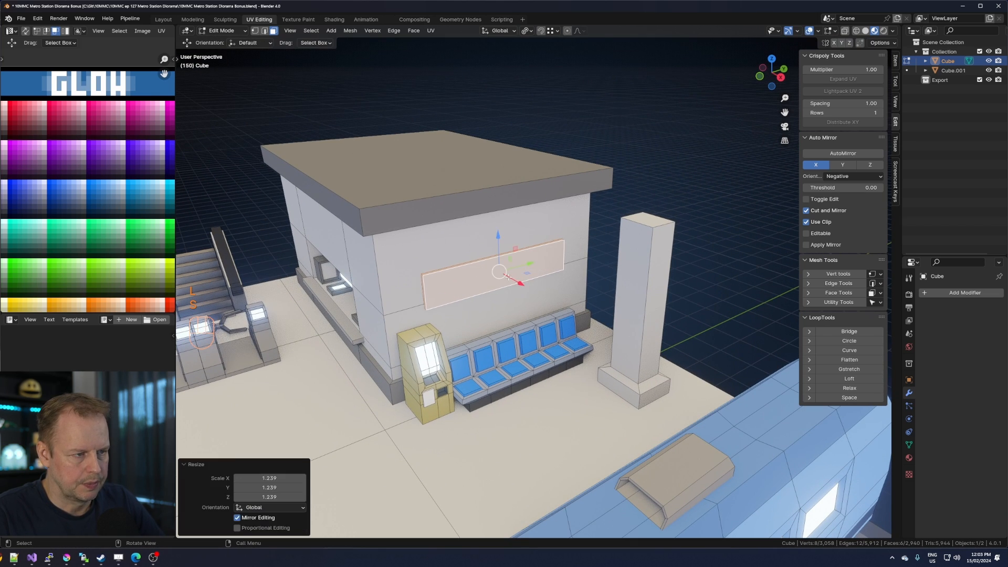
Inset the wall panel's front face and extrude it about 0.05 m inward to form a framed sign.
key("i")
left_click(612, 268)
key("e")
left_click(611, 268)
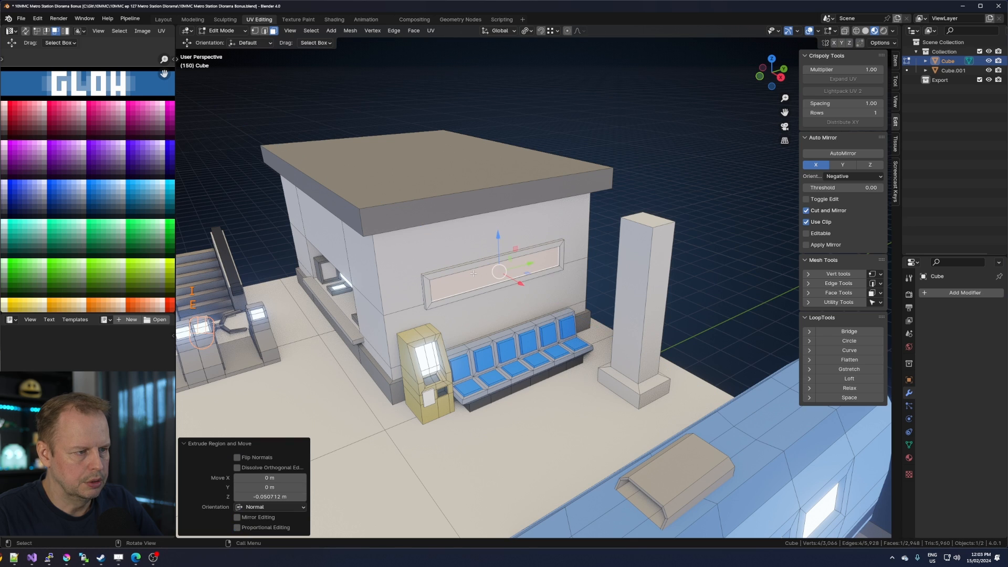
Select the whole linked sign and move its UVs onto the grey strip of the standard palette section.
left_click(472, 273)
key("l")
scroll(84, 73, "down", 3)
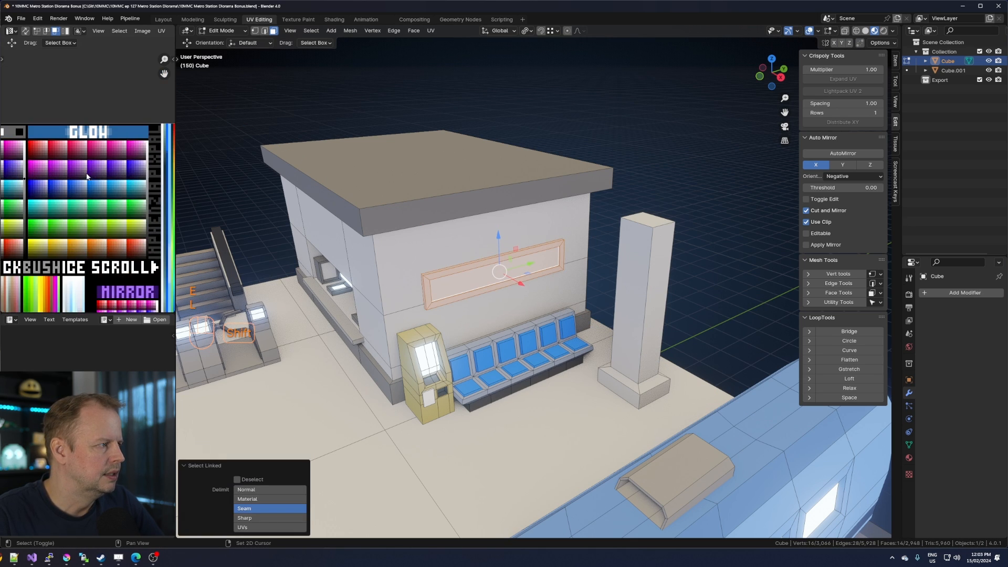
middle_click_drag(39, 115, 94, 203)
key("a")
key("a")
key("b")
left_click_drag(68, 196, 97, 243)
key("g")
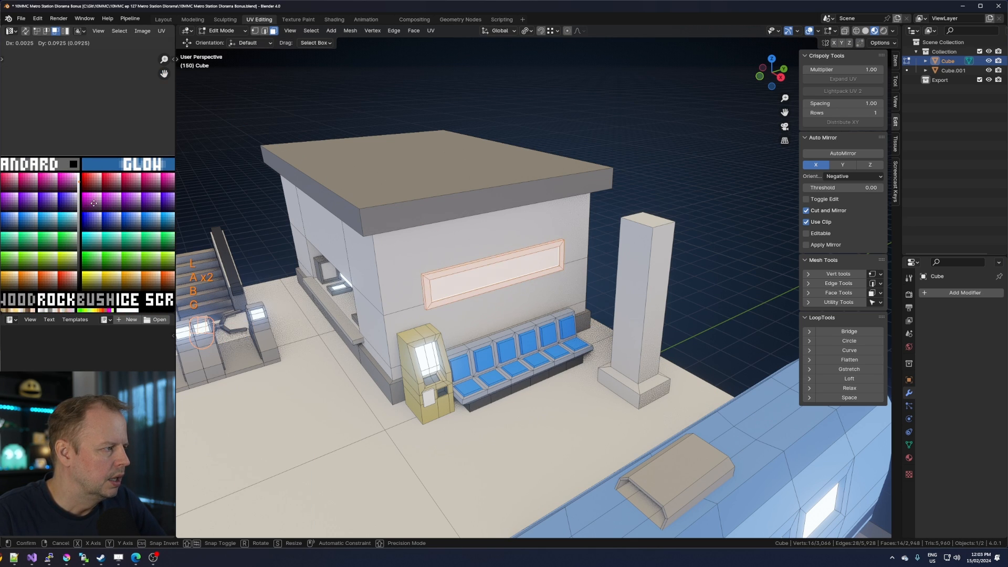
left_click(93, 264)
key("g")
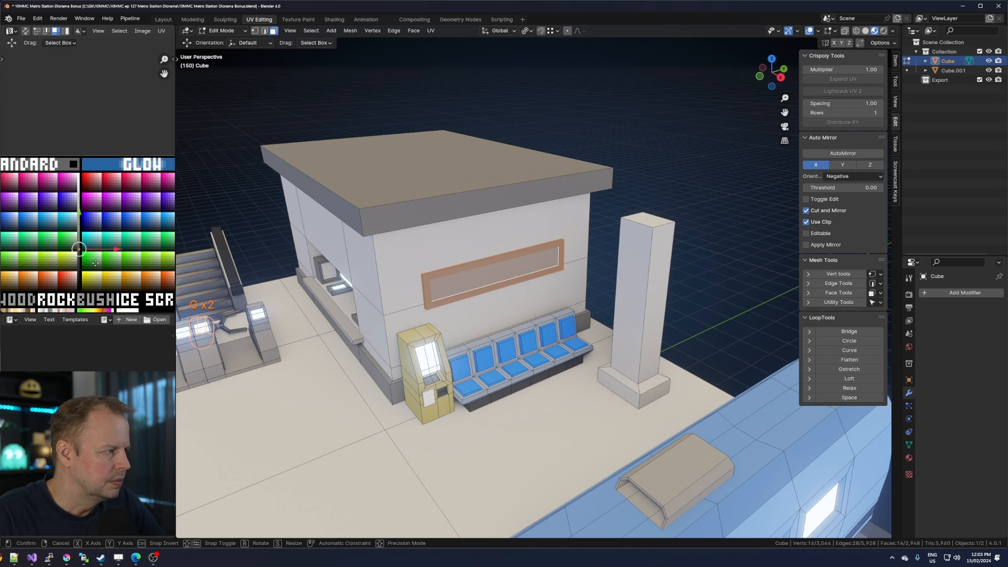
left_click(93, 257)
Shift the sign's UVs down the greyscale strip to a darker mid-grey swatch for the frame.
scroll(90, 250, "up", 5)
middle_click_drag(80, 290, 80, 225)
key("g")
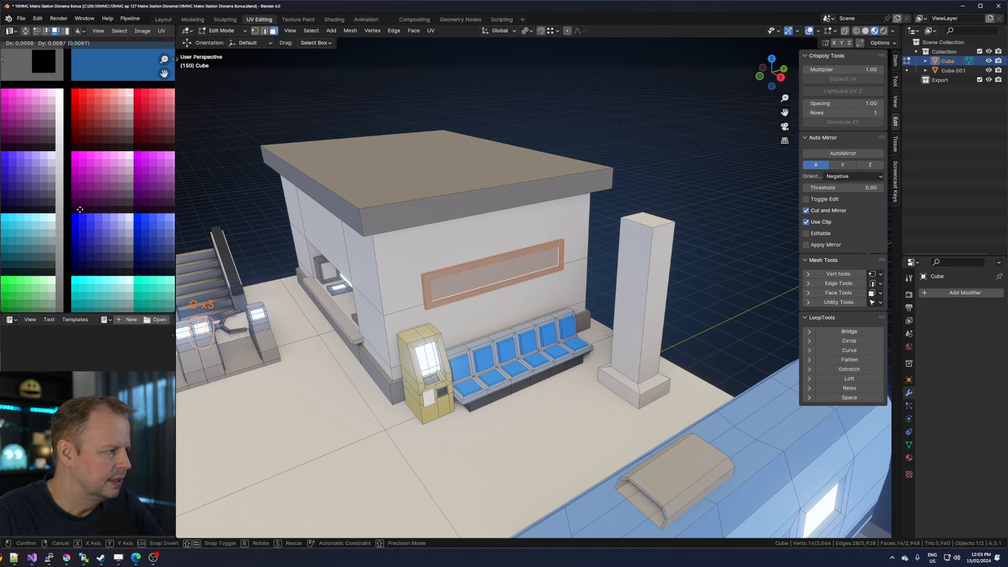
left_click(79, 203)
key("g")
left_click(77, 200)
Select the sign's recessed inner face and move its UVs up to the white swatch of the standard greyscale strip.
left_click(454, 272)
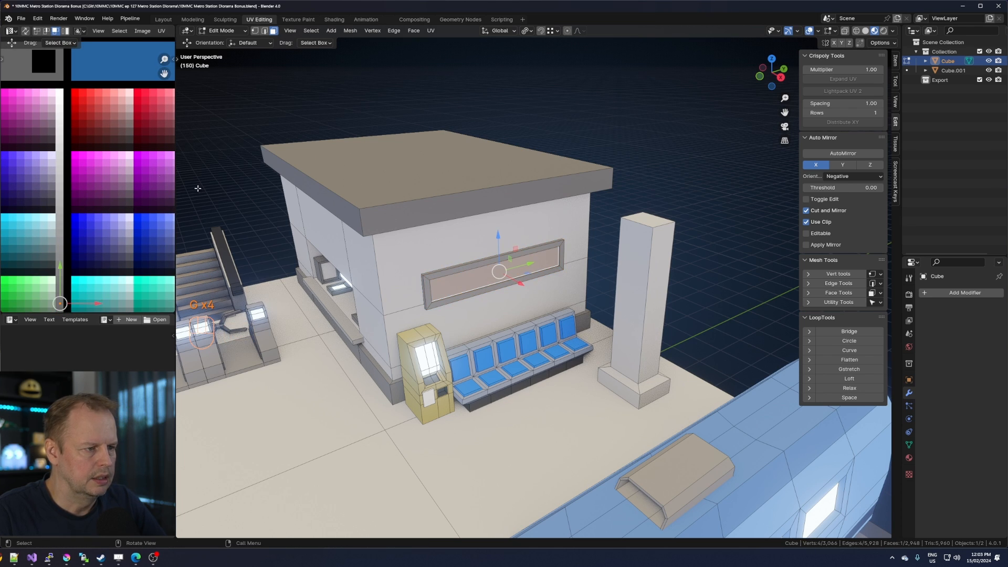
scroll(113, 160, "down", 1)
middle_click_drag(113, 159, 134, 220, "shift")
key("a")
key("g")
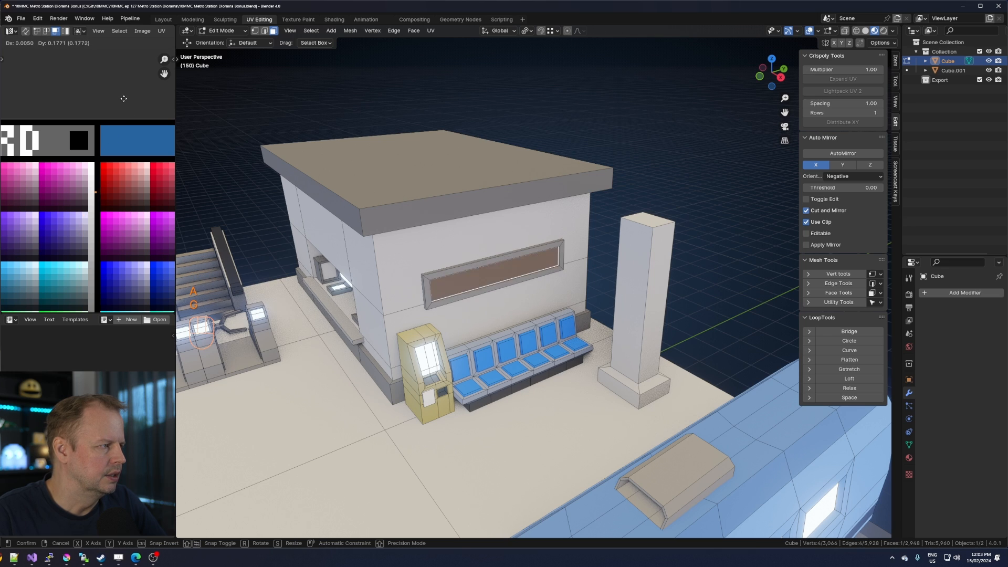
left_click(121, 82)
left_click(497, 273)
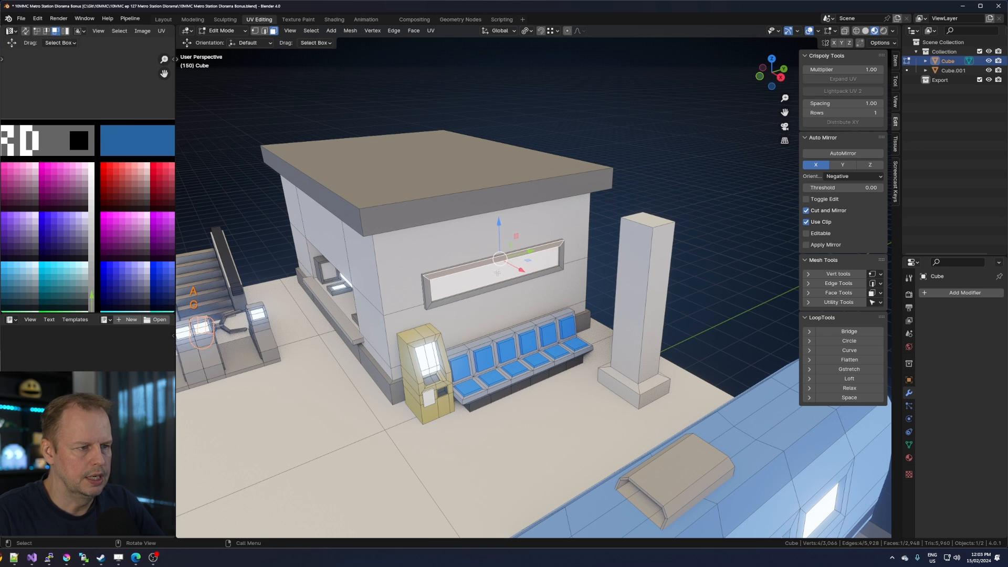
left_click(493, 278)
scroll(493, 278, "down", 4)
middle_click_drag(492, 278, 463, 266)
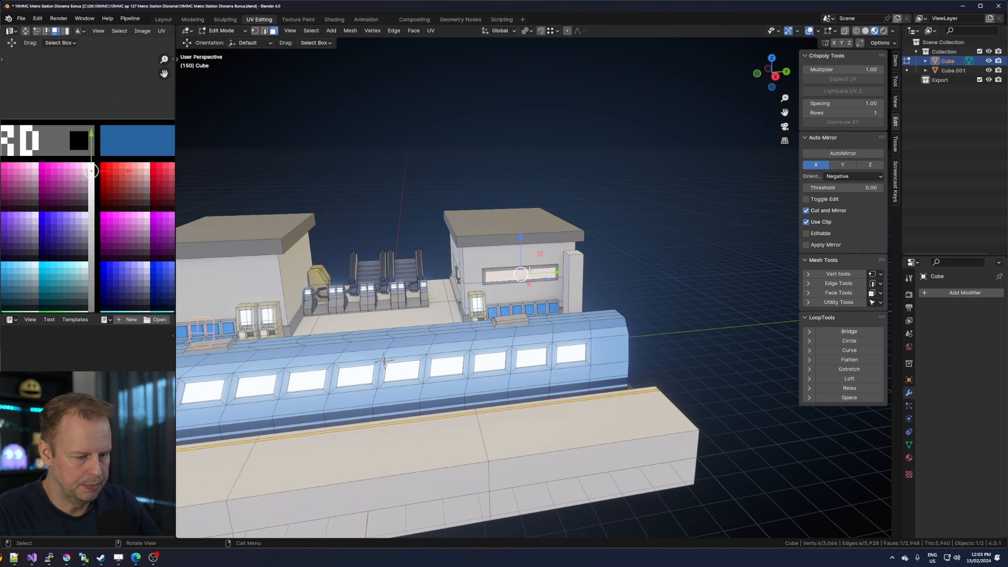
Place the 3D cursor at the middle of the sign's white face, leave Edit Mode and add a text object there.
key("l")
scroll(533, 272, "up", 2)
left_click(560, 236)
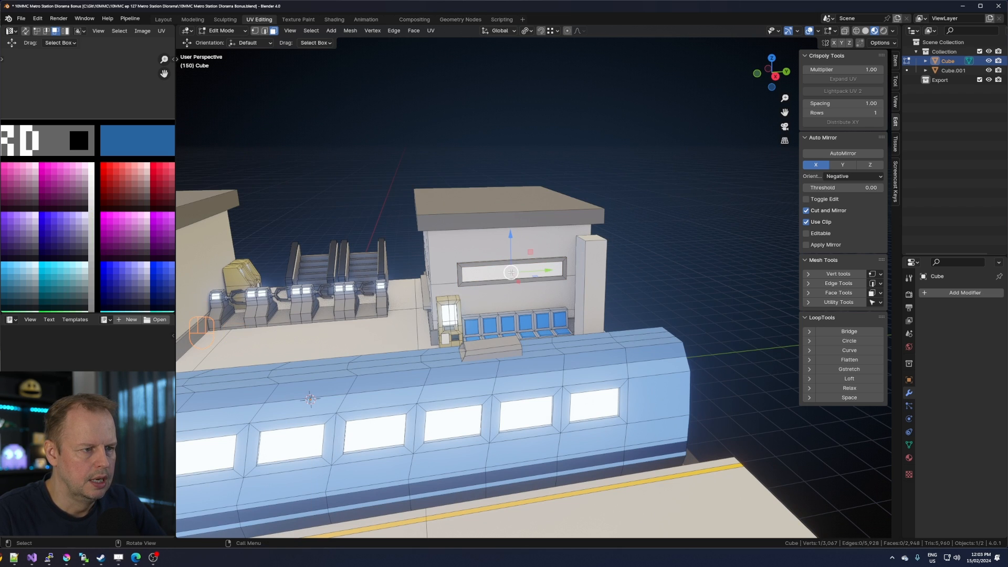
right_click(511, 272, "shift")
key("Tab")
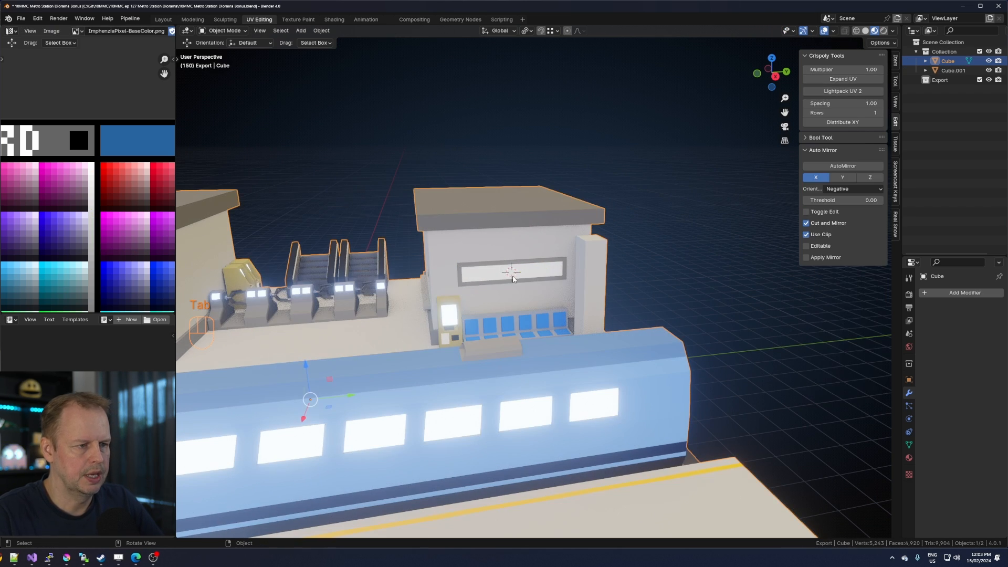
key("shift+a")
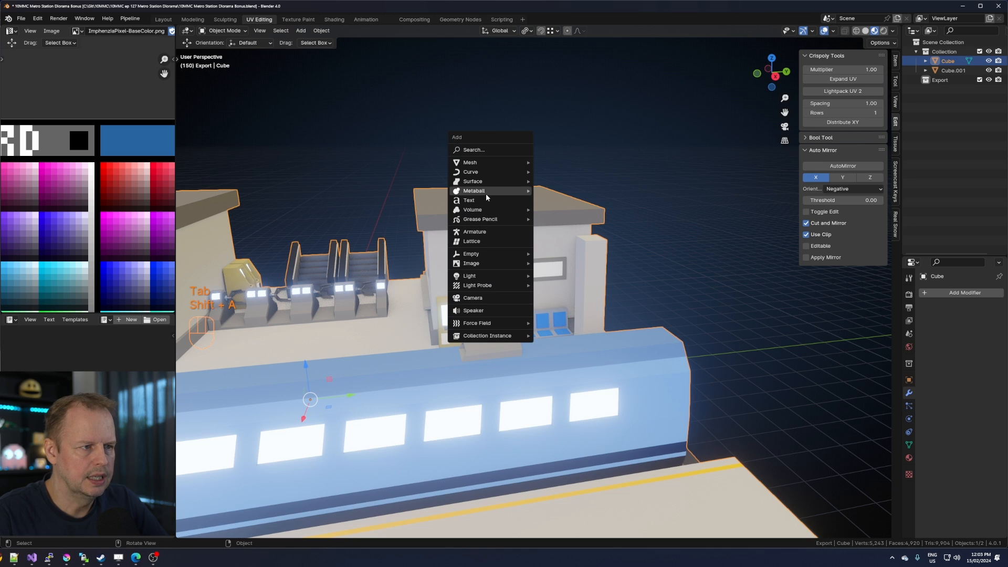
left_click(486, 200)
Rotate the text object 90° about Z and 90° about Y so it stands parallel to the wall.
type("rz")
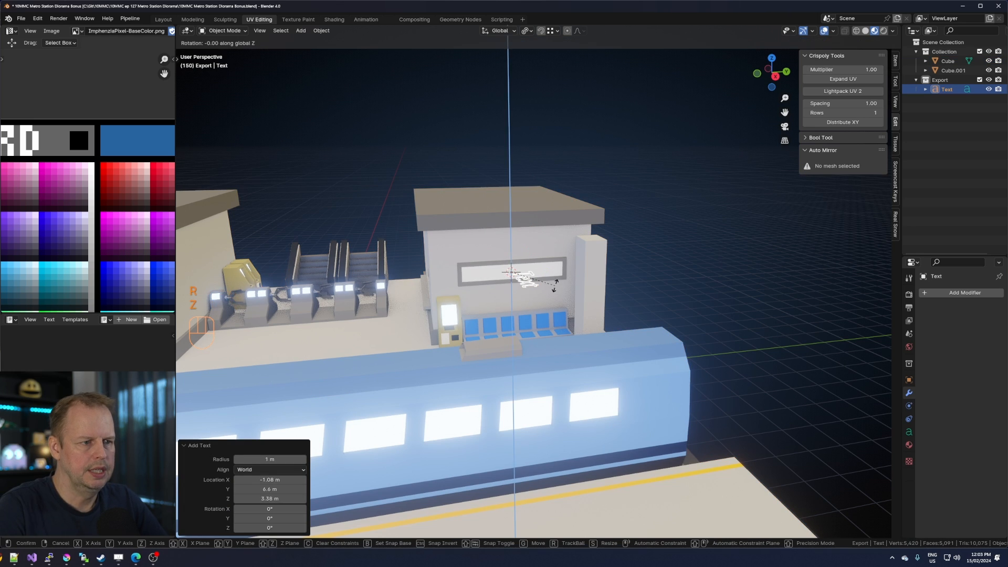
type("90")
key("Return")
type("r")
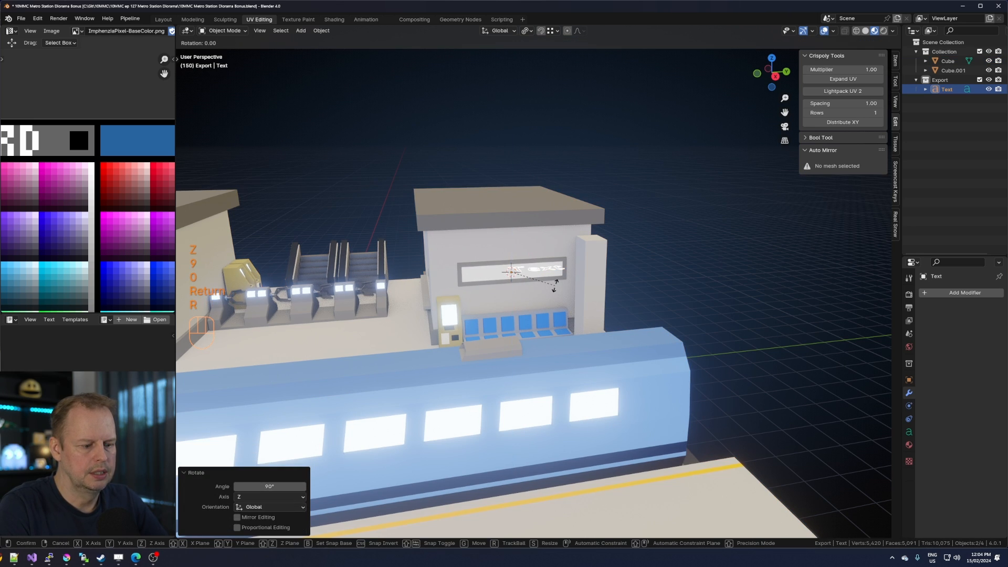
type("y90")
key("Return")
Replace the default text with "METRO".
scroll(592, 303, "up", 2)
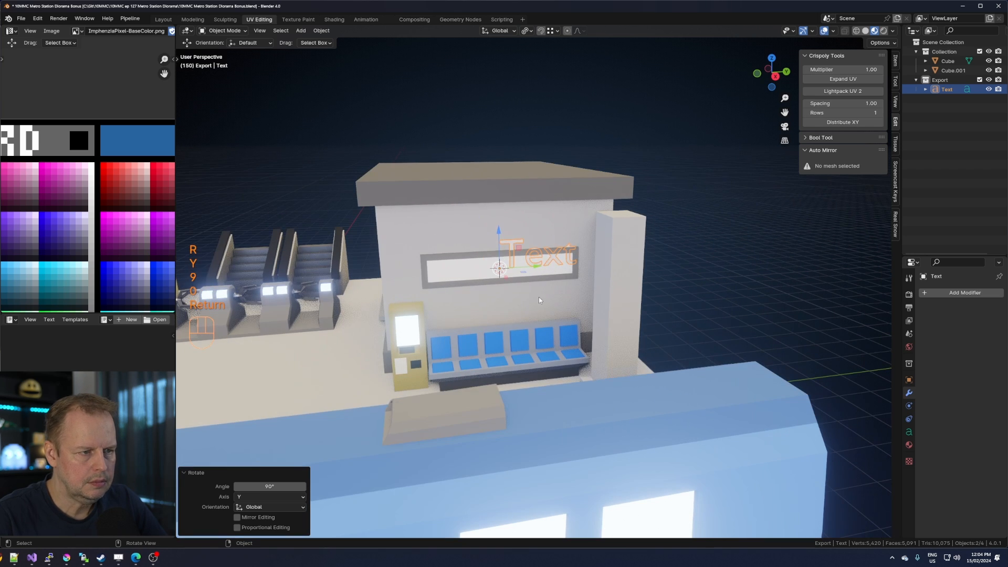
key("Tab")
key("BackSpace")
key("BackSpace")
type("METRO")
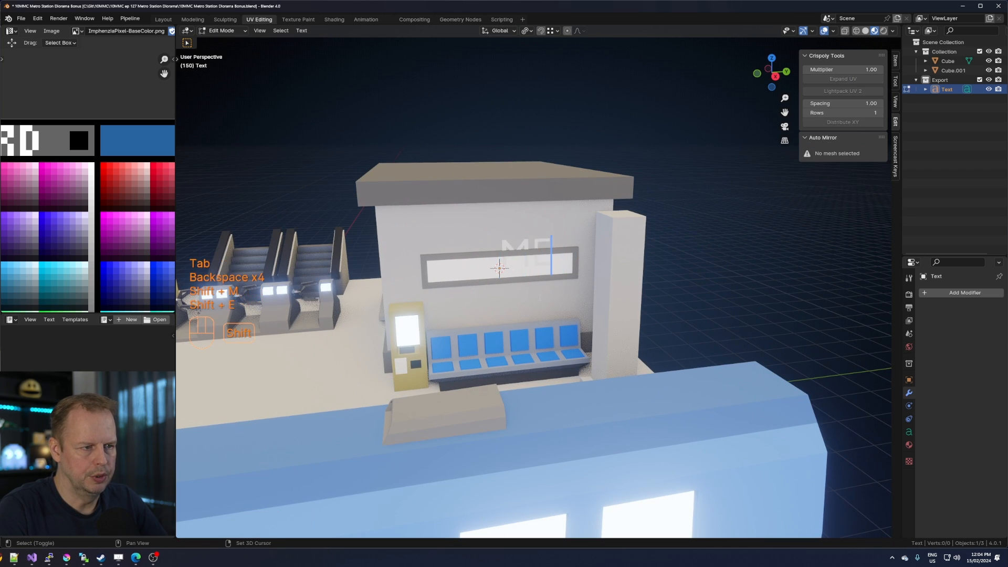
key("Tab")
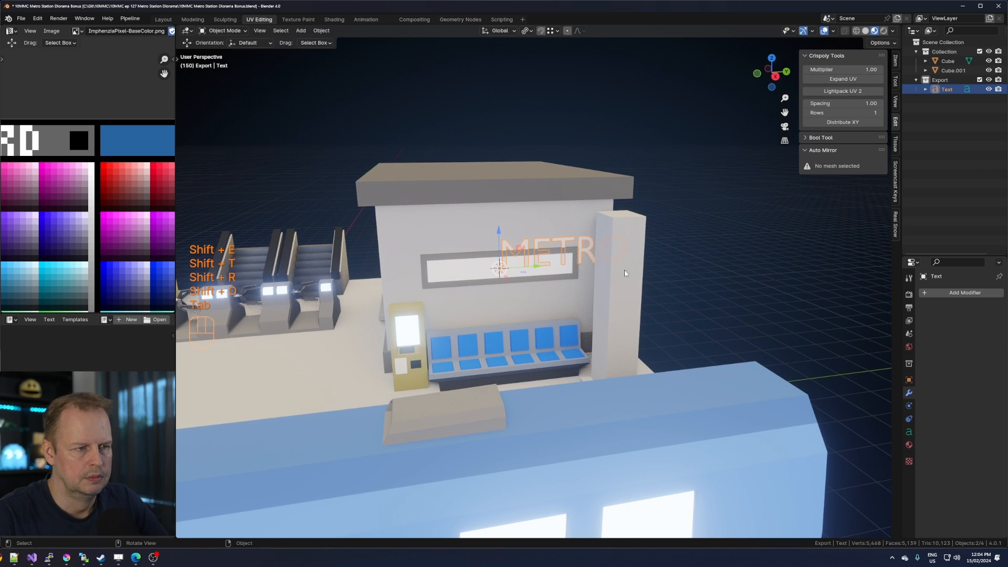
Scale the METRO text to 0.604, move it along Y to the sign's near end and scale it to 0.708.
key("s")
left_click(568, 264)
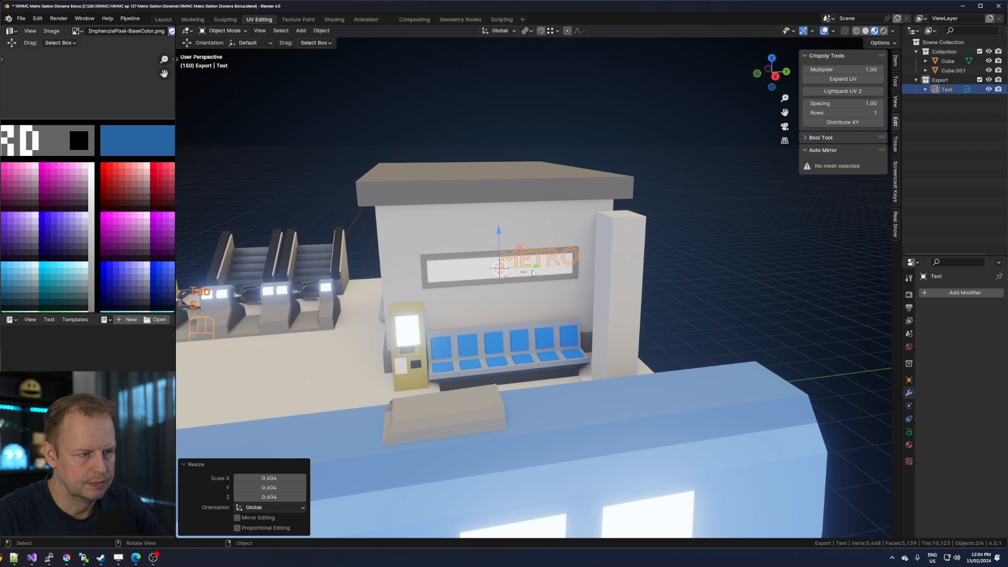
left_click_drag(536, 266, 477, 270)
key("s")
left_click(564, 270)
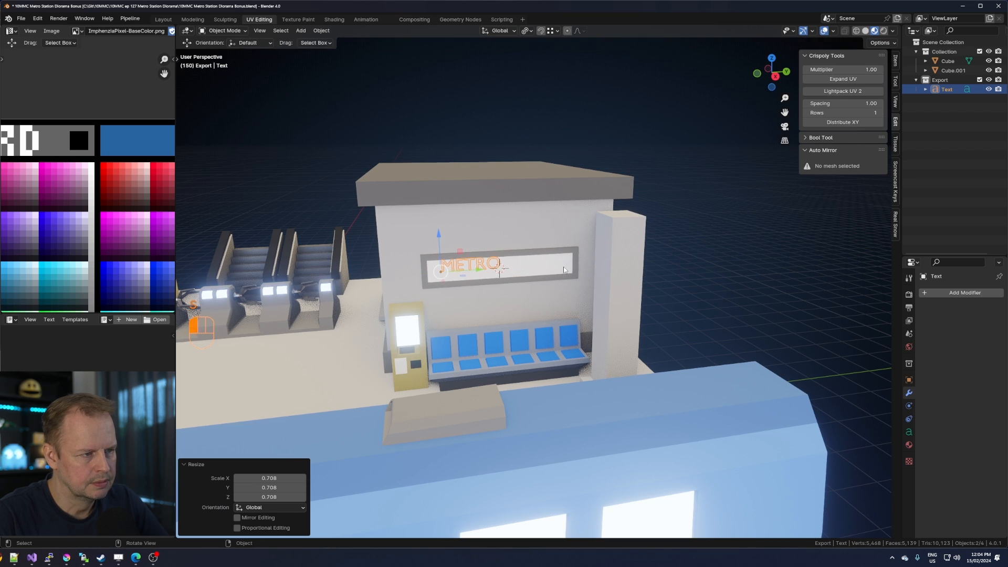
Extend the sign text to read "METRO STATION".
key("Tab")
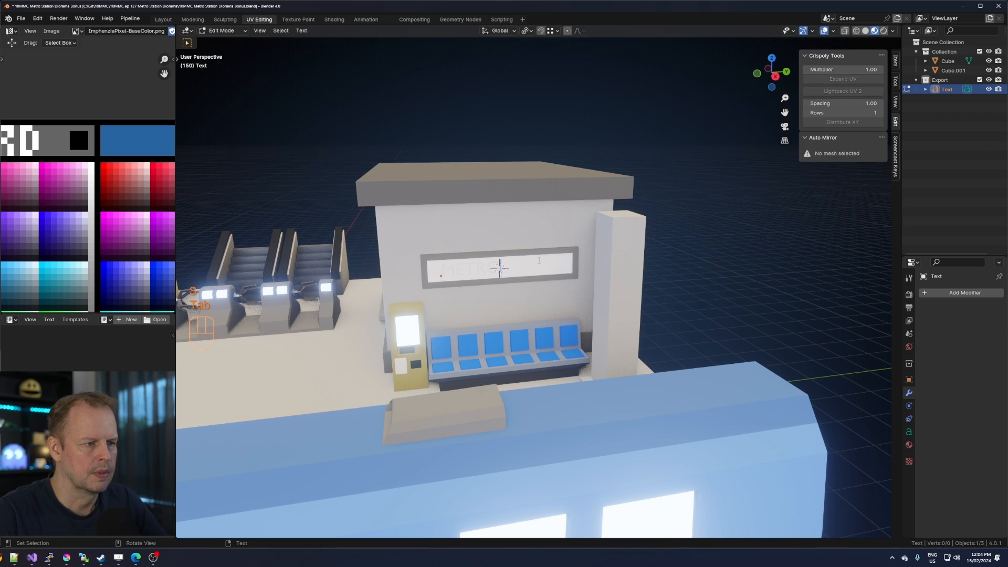
key("BackSpace")
type("STAT")
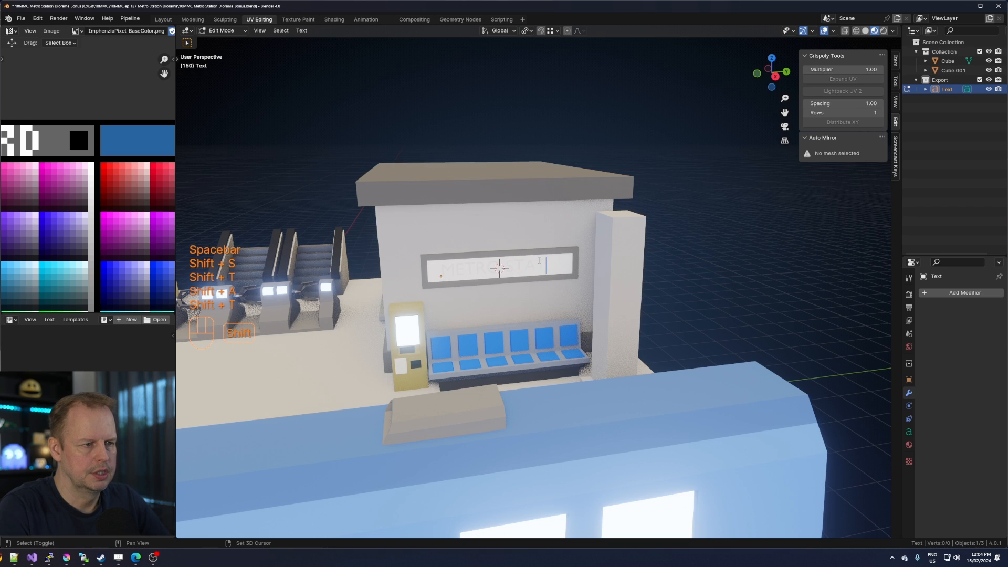
type("ION")
key("Tab")
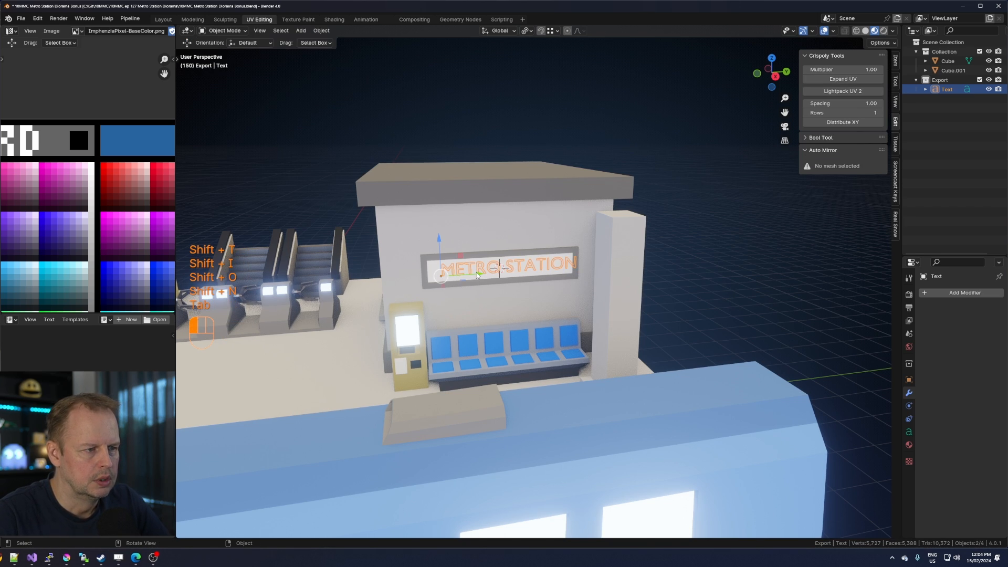
Move the METRO STATION text slightly along Y and scale it to 0.973 to fit inside the frame.
left_click_drag(477, 275, 467, 276)
key("s")
left_click(600, 253)
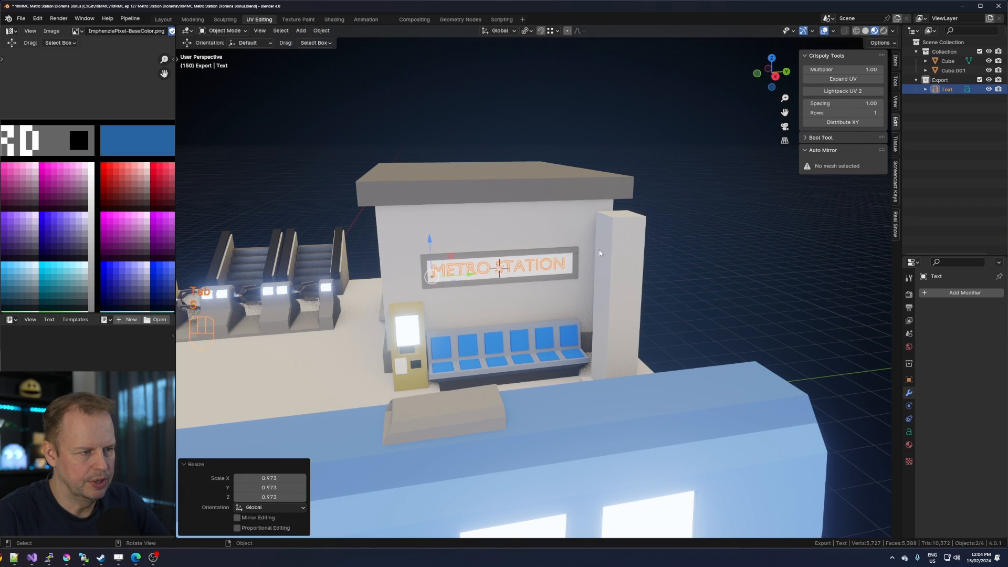
Give the METRO STATION text a new material with a black base color.
left_click(907, 445)
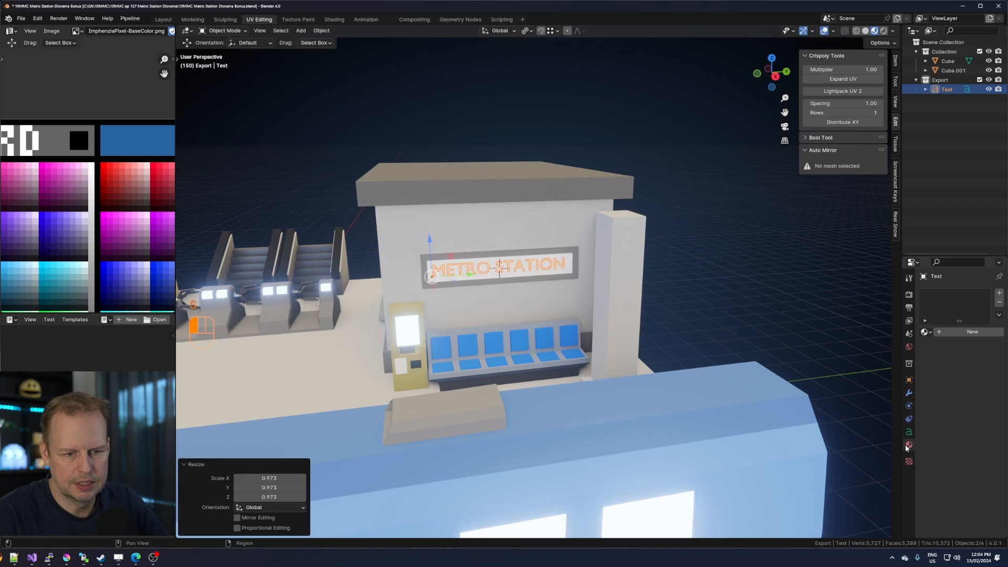
left_click(940, 334)
left_click(976, 408)
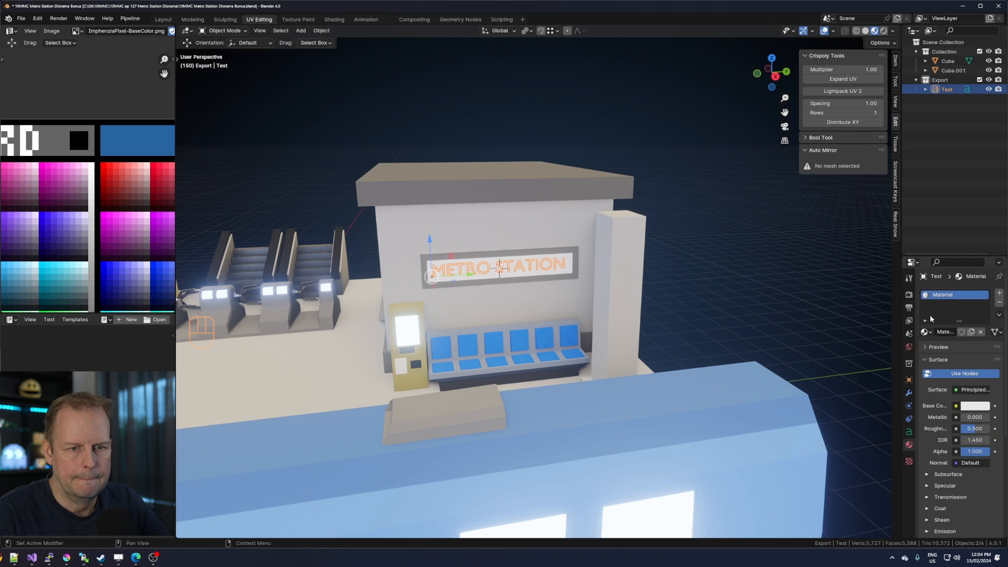
left_click(977, 409)
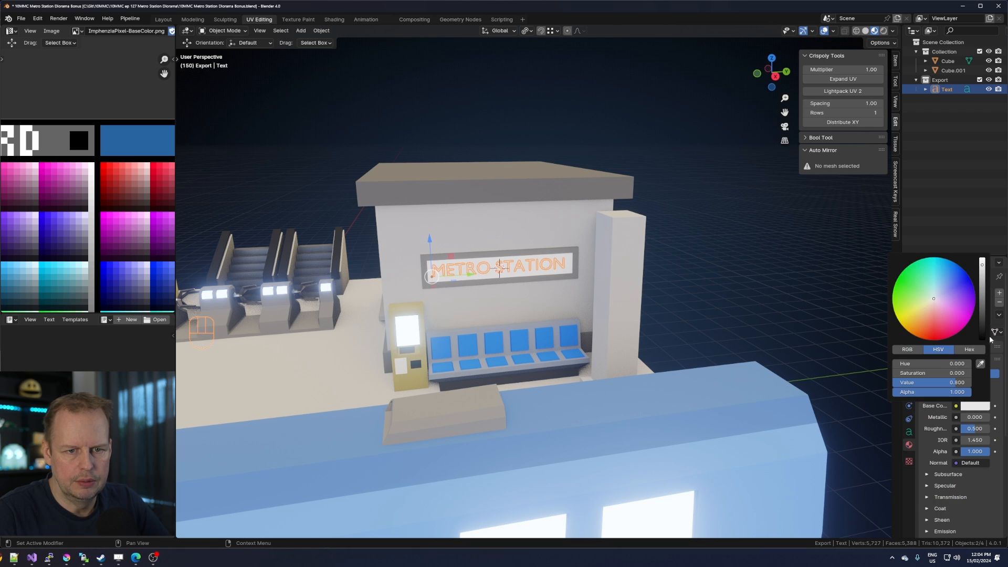
left_click(982, 338)
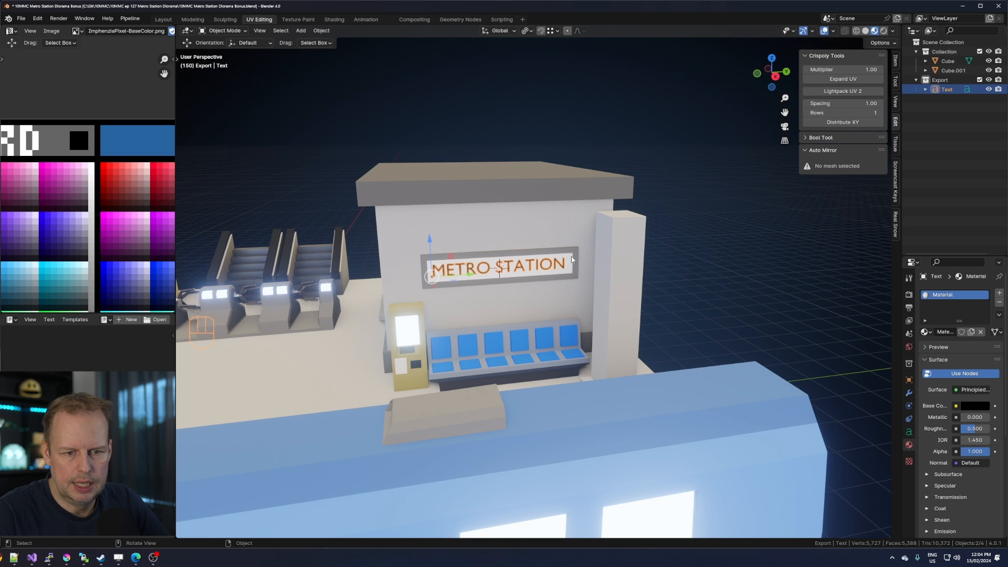
Move the METRO STATION text about 0.009 m along X relative to the sign face.
scroll(546, 275, "up", 3)
middle_click_drag(385, 317, 464, 315)
left_click_drag(431, 326, 428, 326)
Extrude the METRO STATION text geometry by 0.1 m to give the letters depth.
scroll(961, 413, "down", 6)
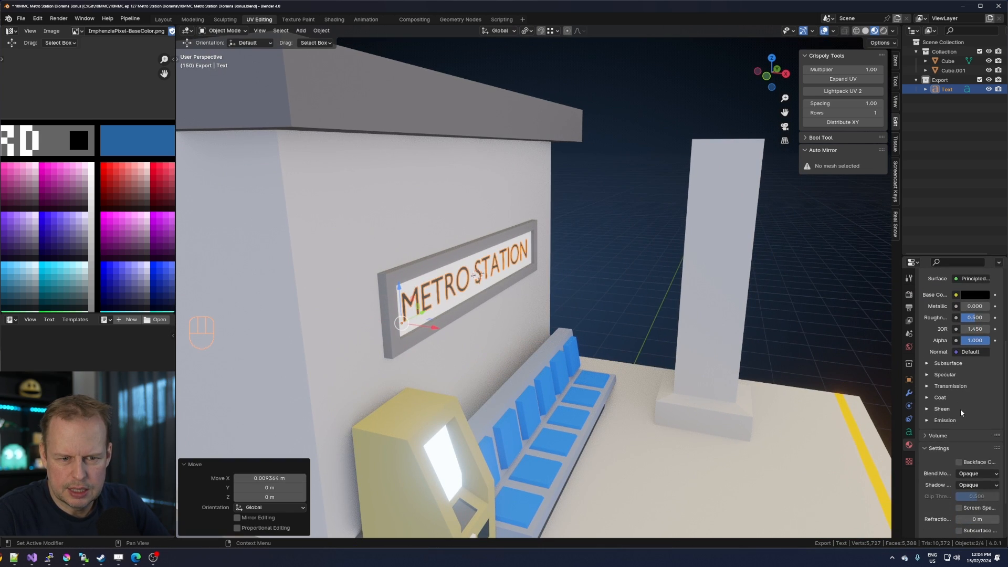
scroll(962, 413, "down", 2)
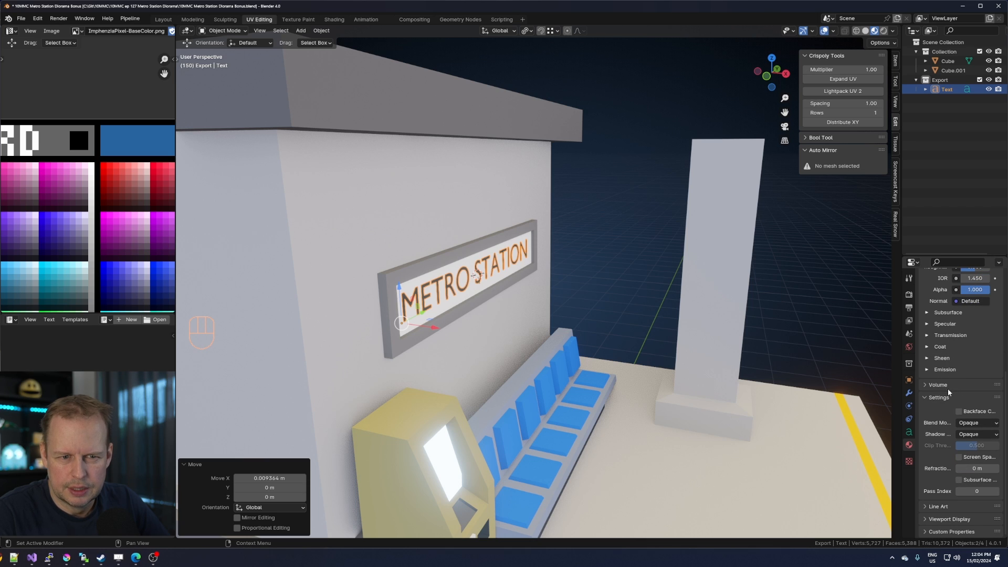
scroll(950, 389, "up", 6)
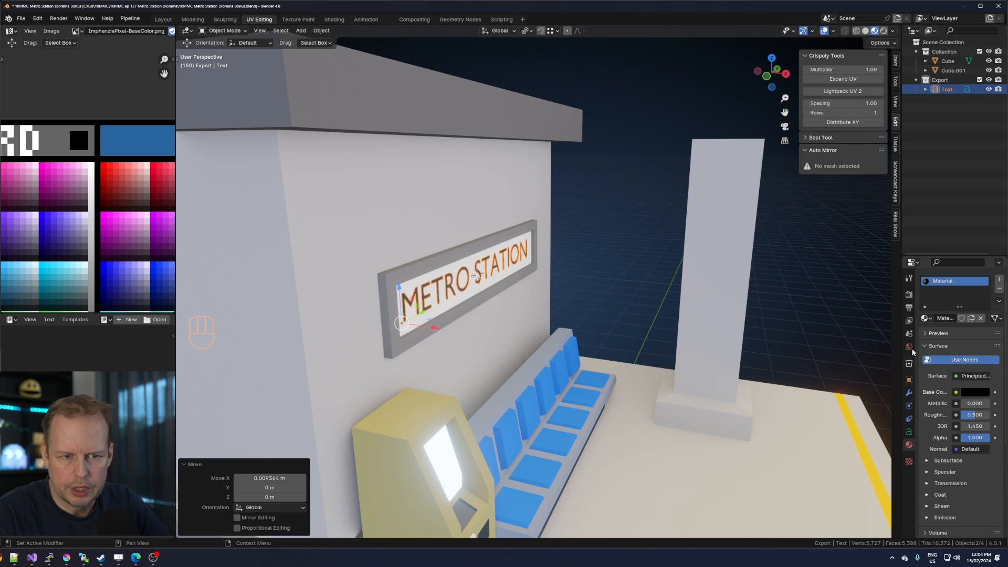
left_click(909, 432)
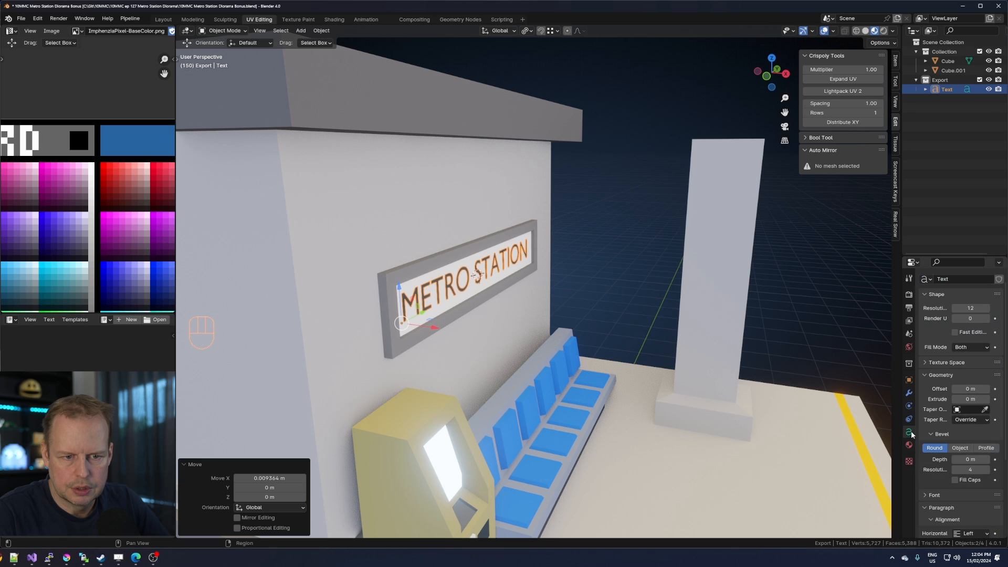
scroll(969, 391, "down", 5)
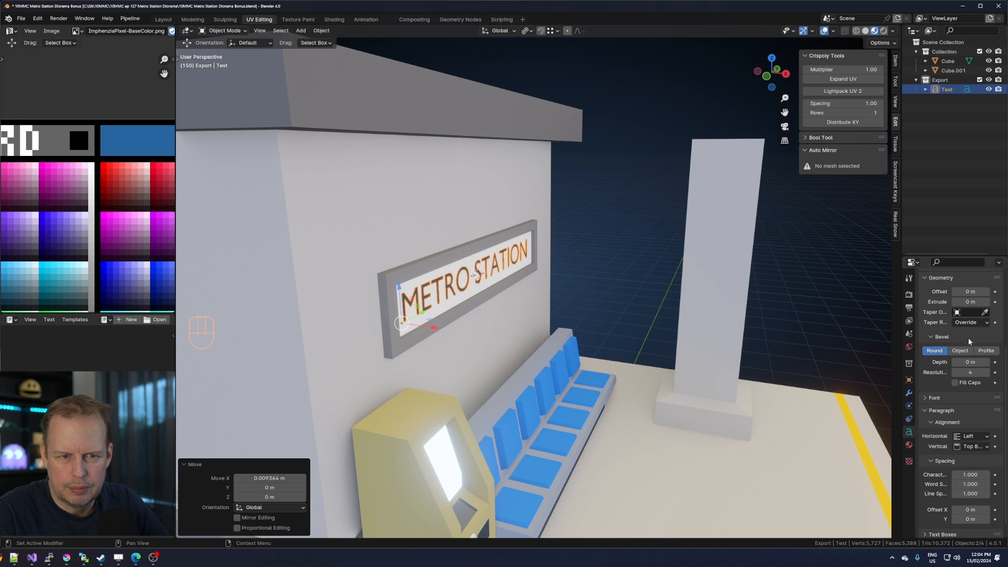
scroll(961, 423, "down", 1)
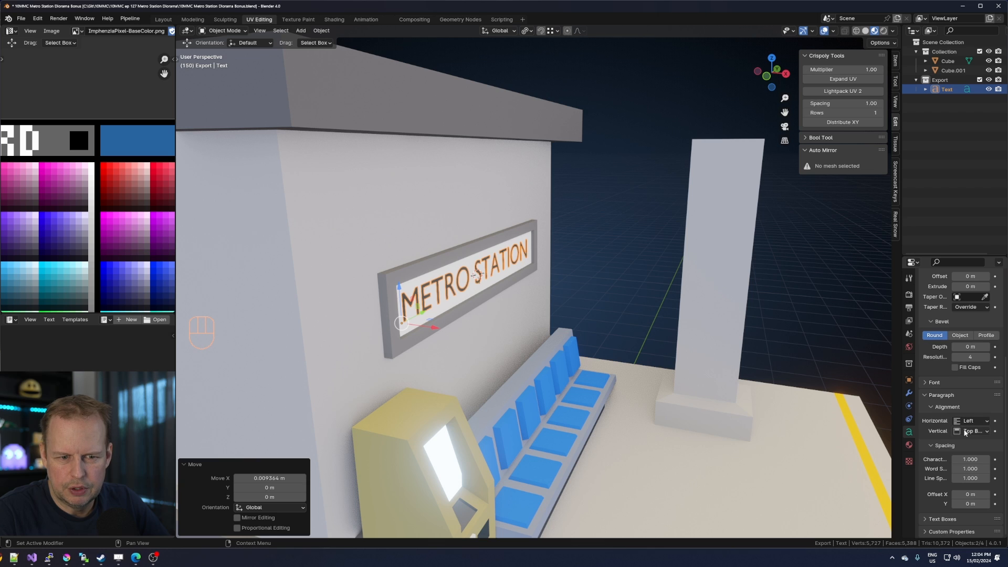
scroll(965, 432, "up", 6)
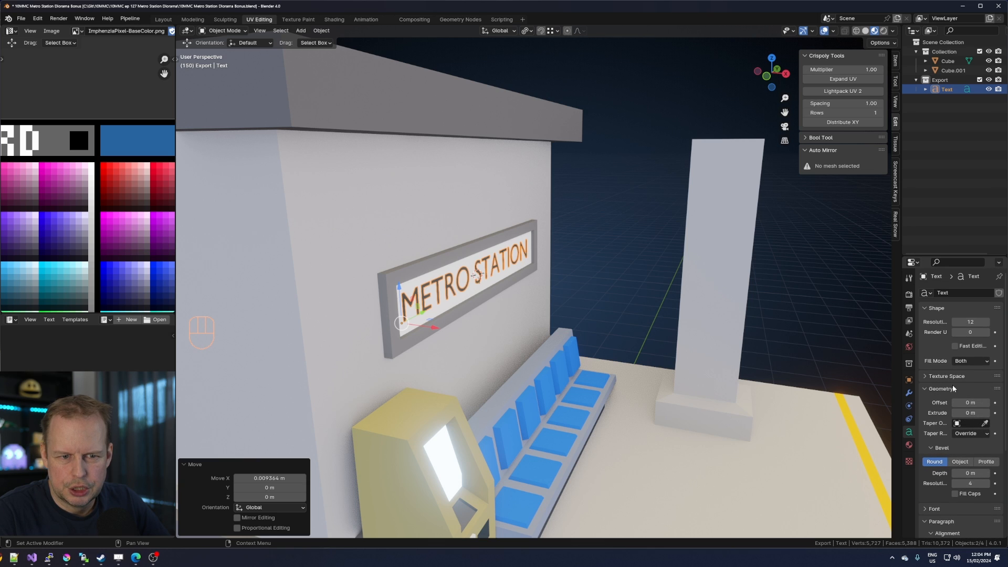
scroll(955, 394, "down", 2)
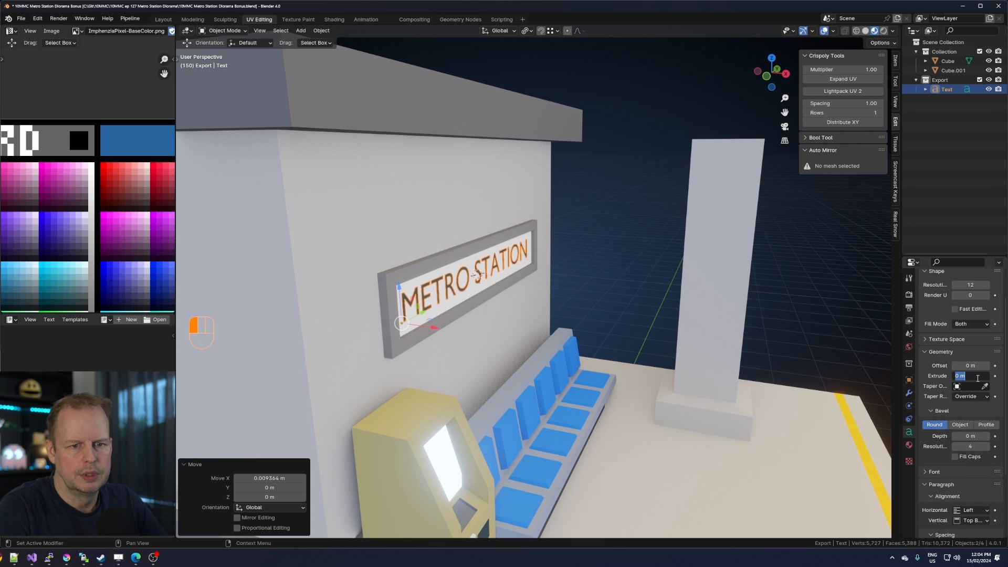
type("0.1")
key("Return")
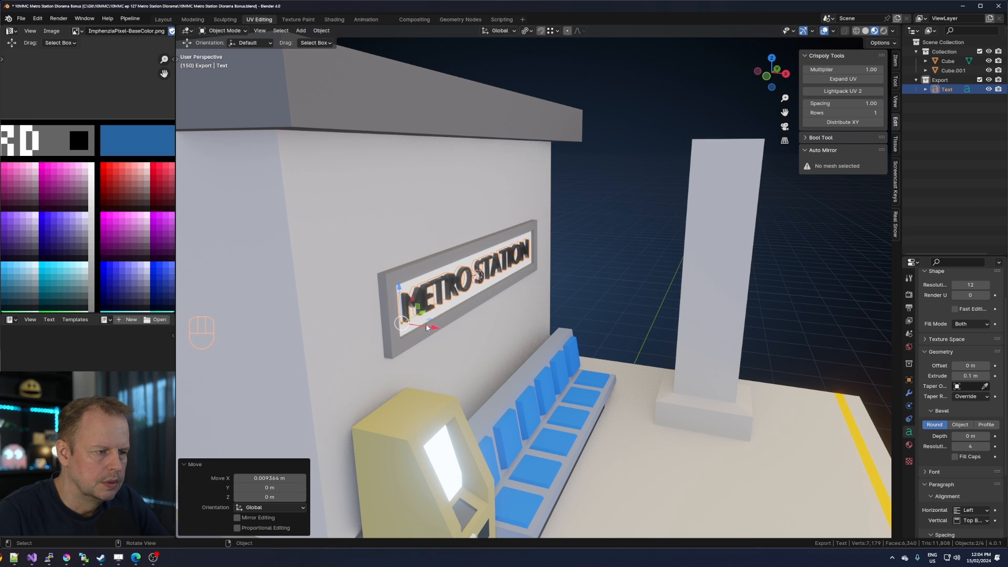
Deselect the METRO STATION text and save the diorama file.
left_click(633, 214)
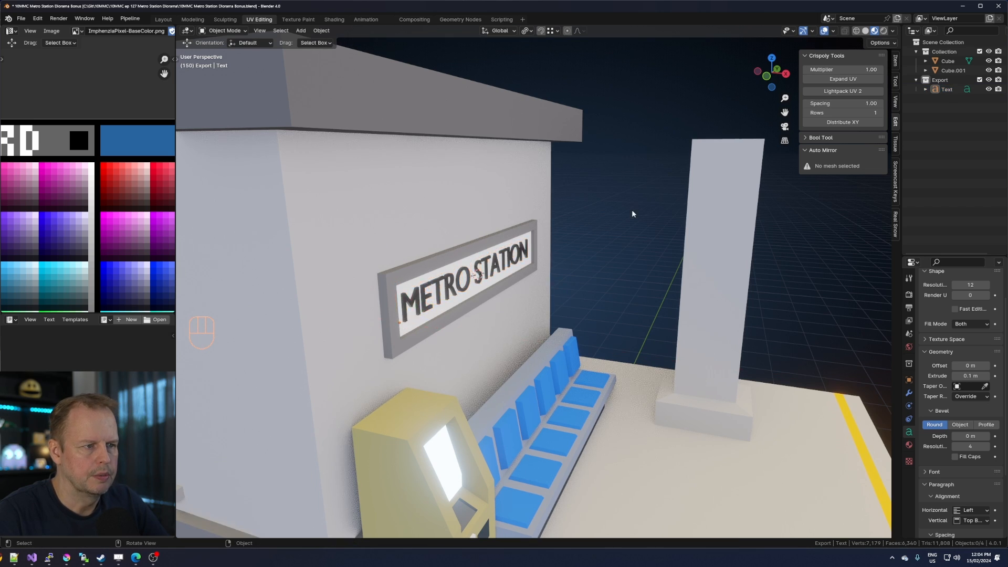
scroll(632, 213, "down", 5)
key("ctrl+s")
Duplicate the platform floor face in front of the blue seats in place and scale the copy to 0.442.
middle_click_drag(599, 237, 666, 210)
middle_click_drag(777, 280, 524, 300, "shift")
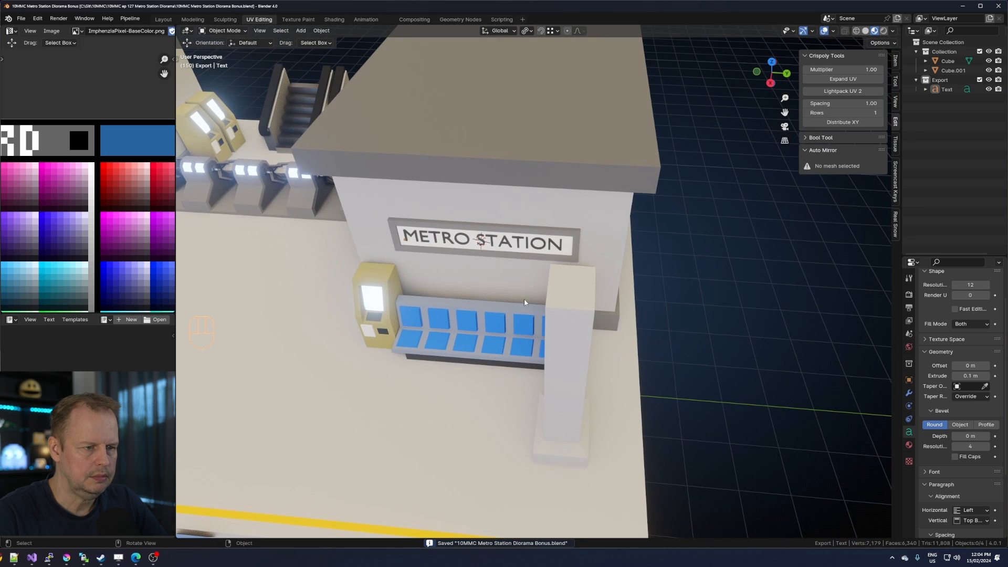
scroll(524, 302, "down", 3)
left_click(591, 371)
key("Tab")
left_click(521, 374, "shift")
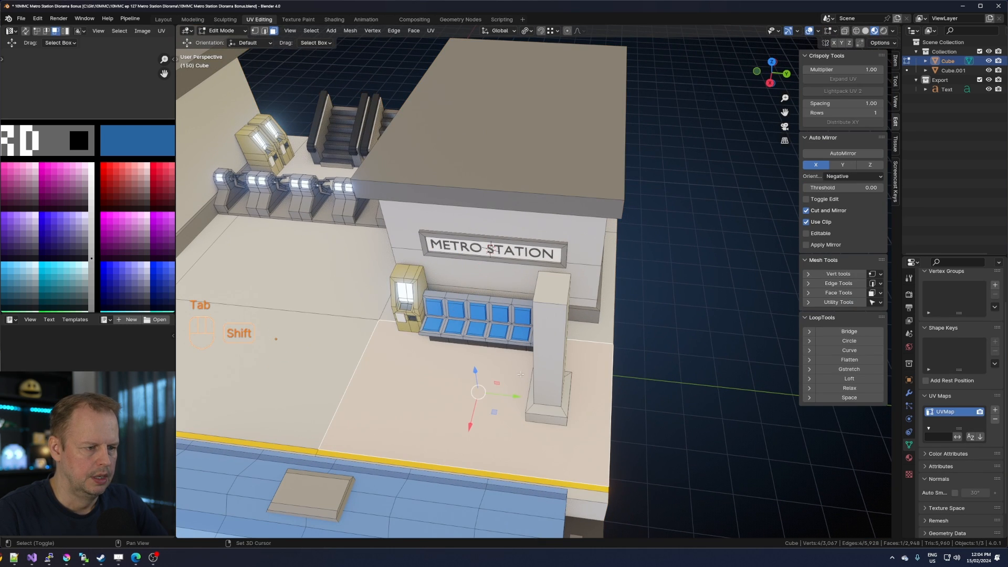
key("shift+d")
right_click(588, 357)
key("s")
left_click(557, 363)
middle_click_drag(546, 367, 600, 355)
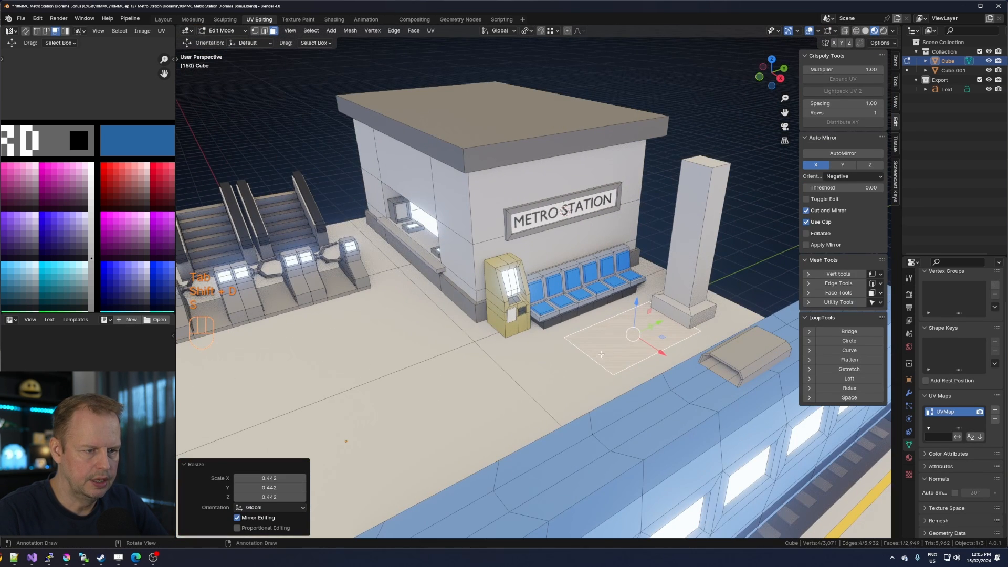
Turn the copied square into a smaller single octagonal face using Subdivide, LoopTools Circle and Limited Dissolve.
right_click(601, 354)
left_click(605, 353)
left_click(856, 342)
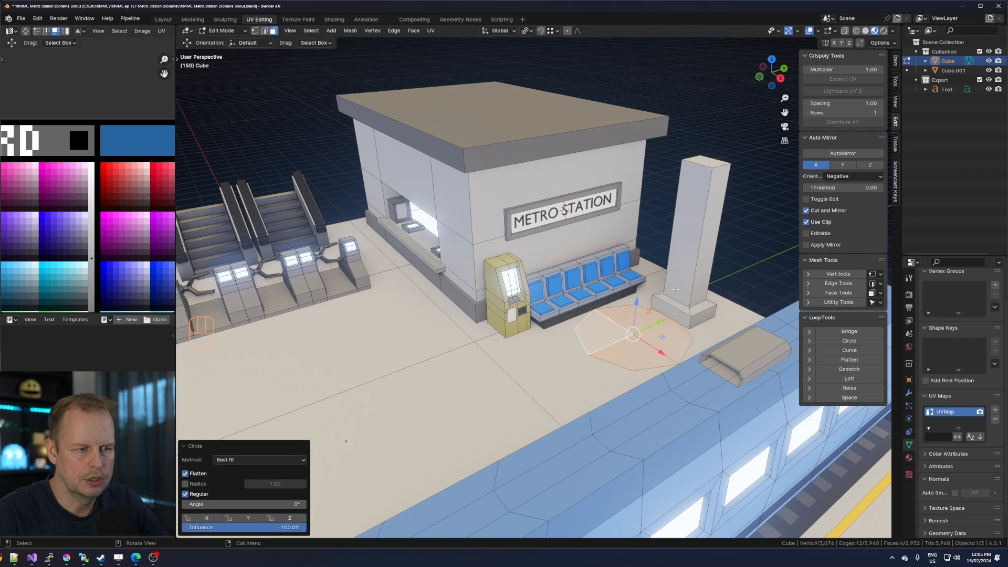
key("s")
left_click(649, 315)
key("x")
left_click(648, 314)
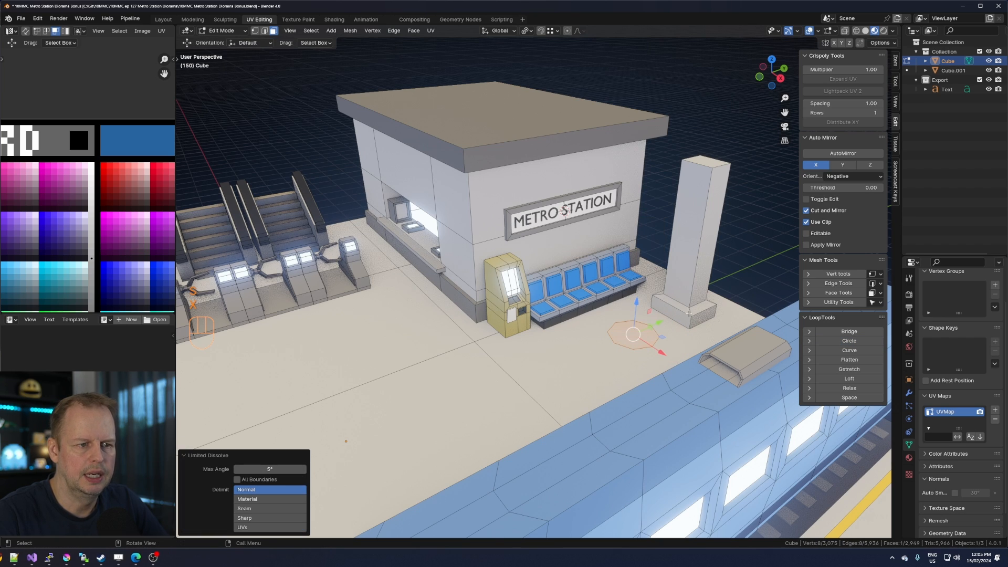
Scale the octagonal face to 0.557 and extrude it 0.8 m upward to form a trash bin.
key("s")
left_click(697, 317)
type("e")
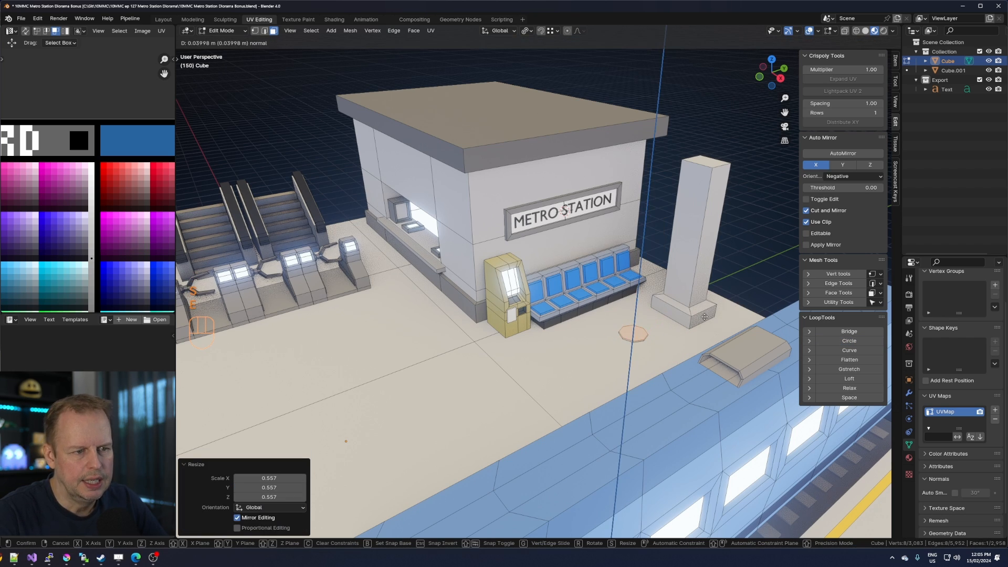
type("0.8")
key("Return")
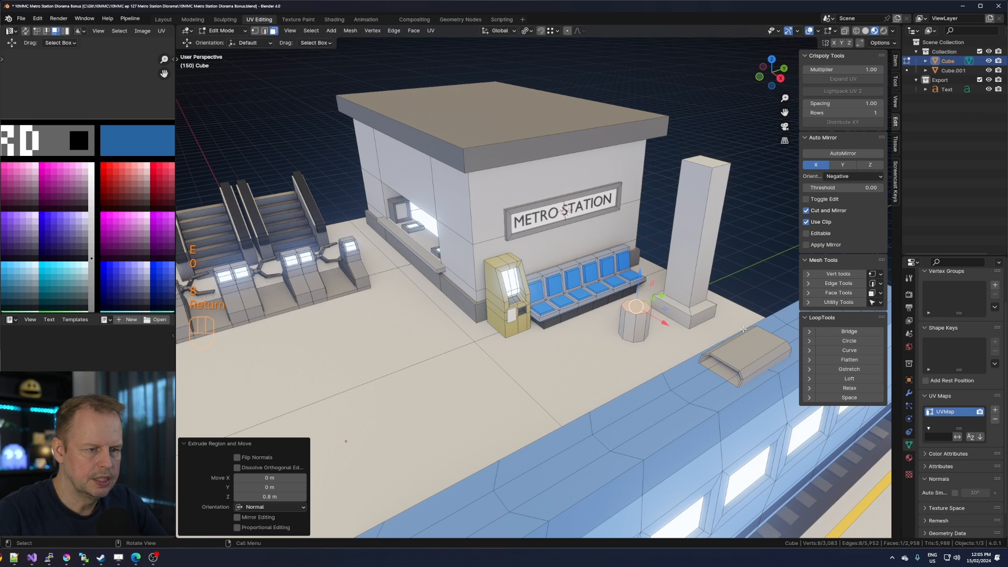
Color the whole bin blue by moving its UVs onto a blue swatch in the METAL palette of the texture.
key("l")
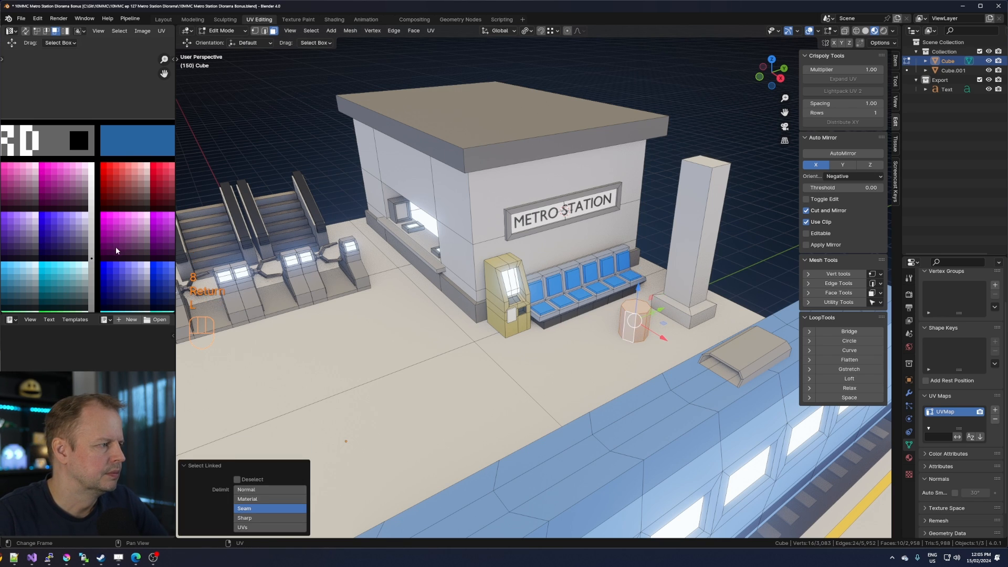
key("a")
key("g")
left_click(116, 279)
middle_click_drag(114, 283, 128, 141, "shift")
scroll(114, 232, "down", 4)
key("g")
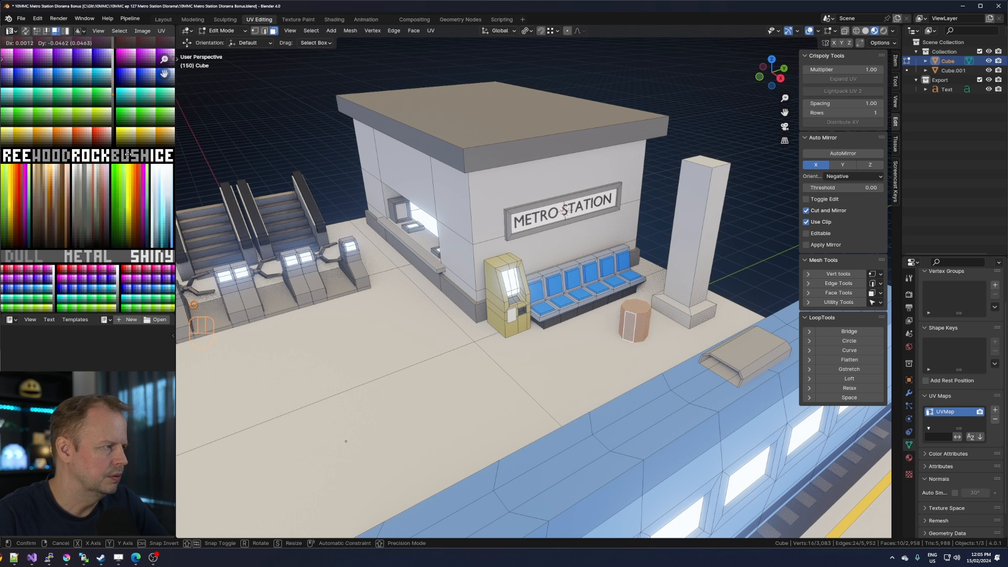
left_click(90, 194)
middle_click_drag(84, 197, 102, 96, "shift")
key("g")
left_click(115, 231)
scroll(110, 209, "up", 4)
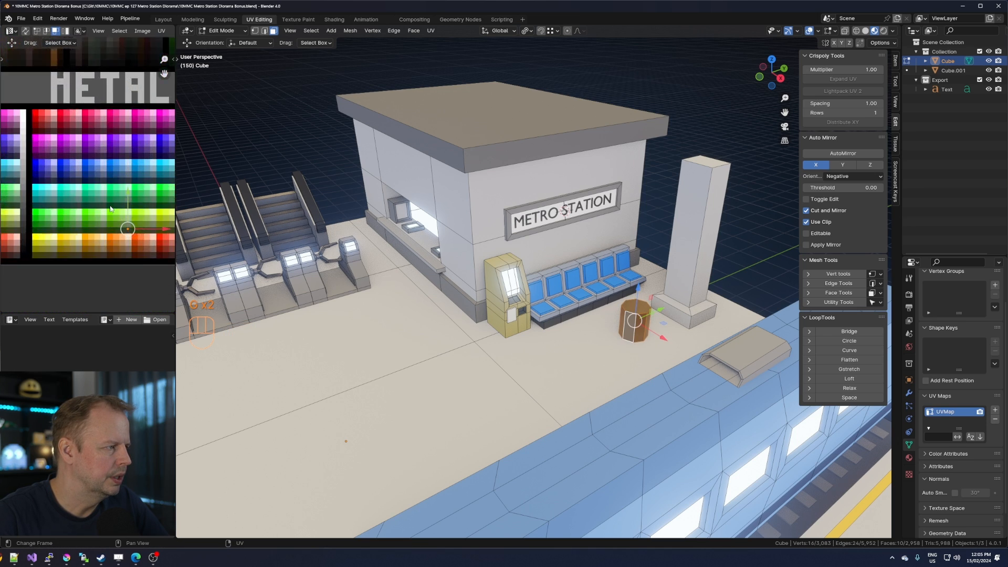
scroll(142, 229, "down", 2)
key("g")
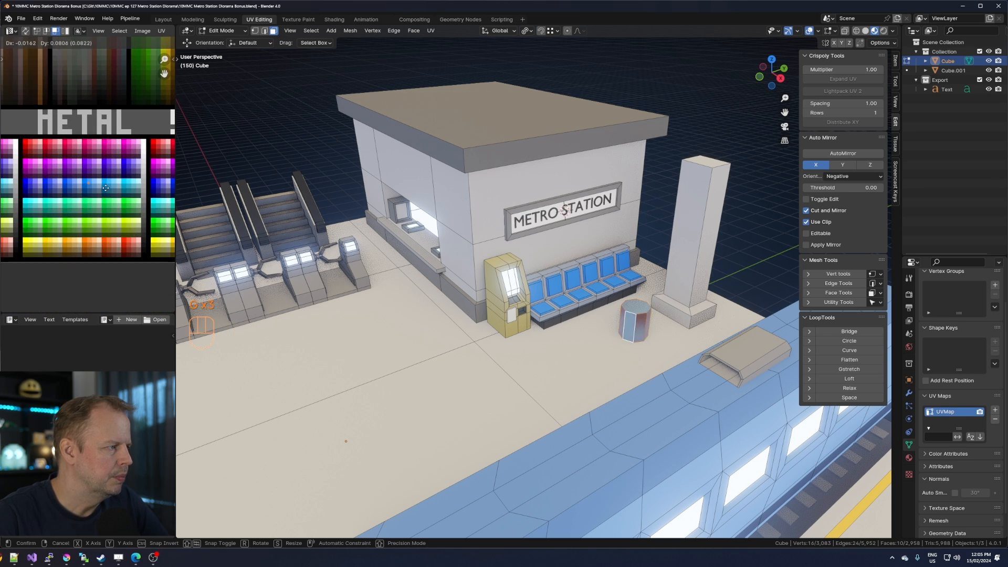
left_click(107, 191)
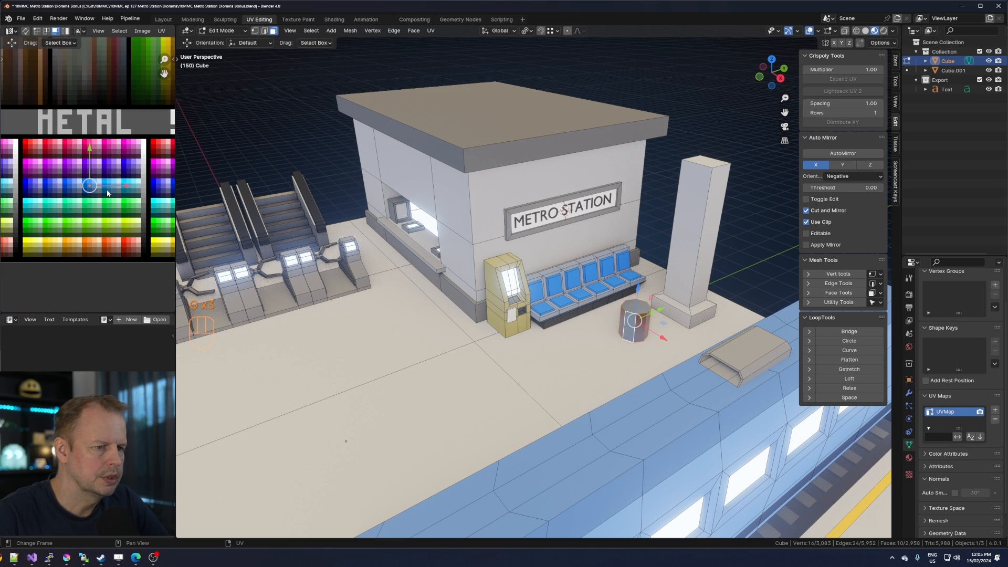
Inset the bin's top face about 0.1 m and extrude it downward to hollow out the opening.
left_click(631, 309)
key("i")
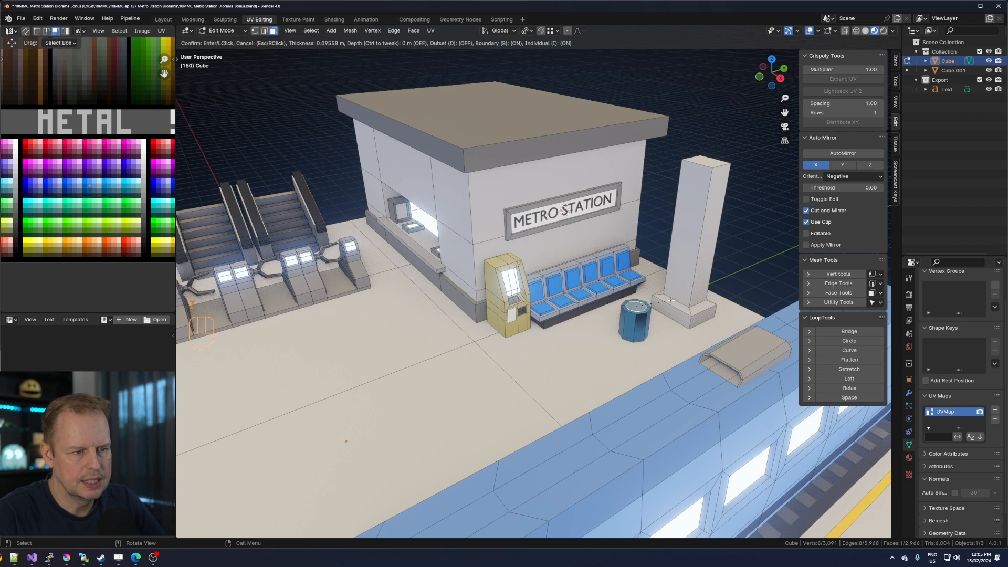
left_click(670, 300)
key("e")
left_click(672, 315)
Color the bin's inner walls and floor black by moving their UVs onto the darkest swatch beside the METAL palette.
key("ctrl+KP_Add")
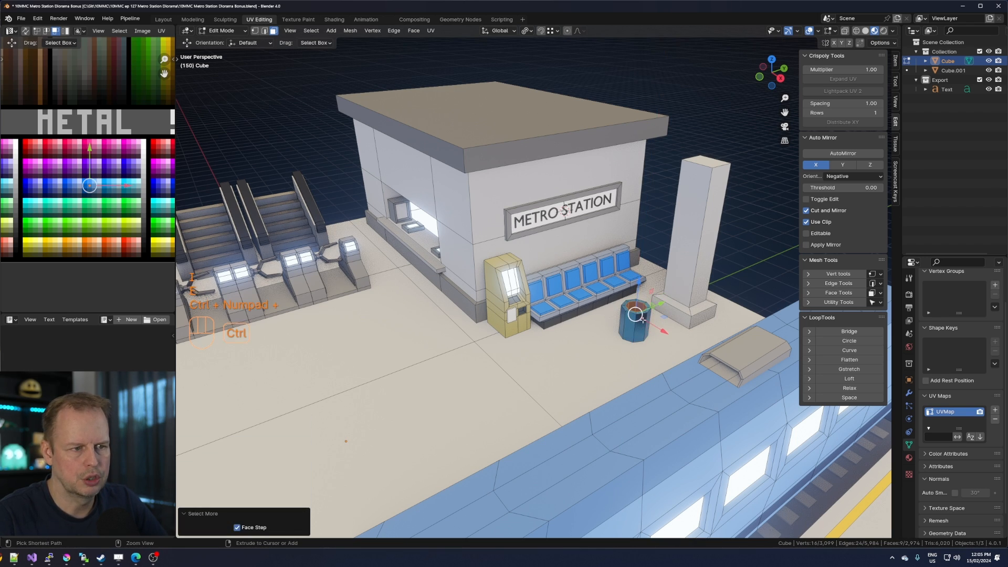
scroll(139, 194, "down", 2)
key("a")
key("g")
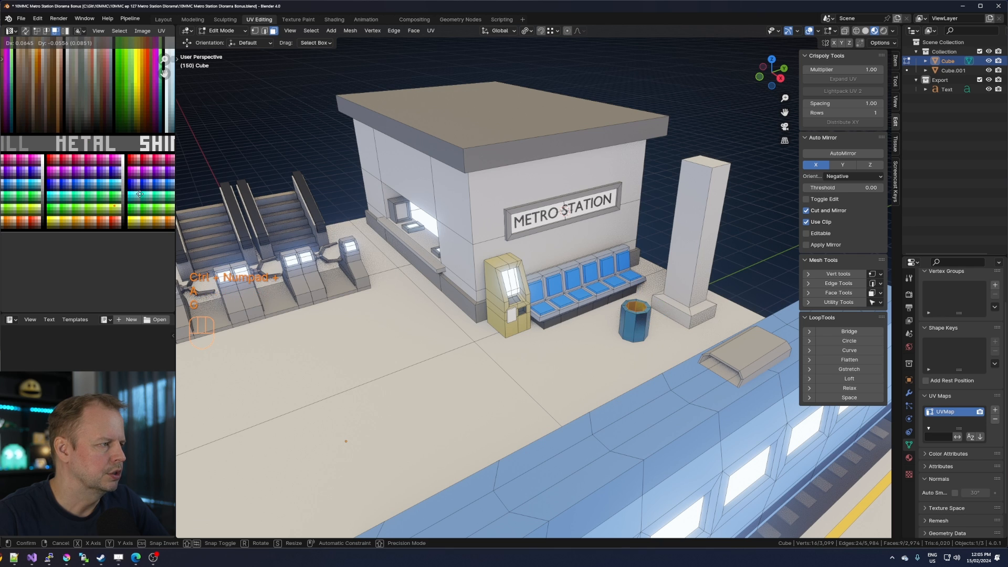
left_click(148, 211)
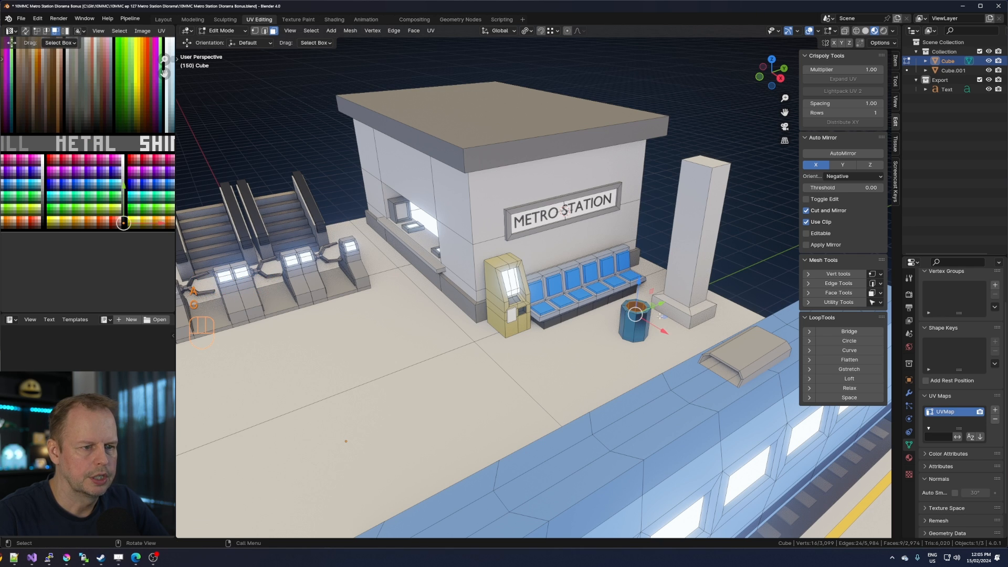
Add two evenly spaced horizontal loop cuts around the outside of the bin.
left_click(641, 324)
middle_click_drag(646, 332, 693, 343, "ctrl")
key("ctrl+r")
scroll(640, 360, "up", 1)
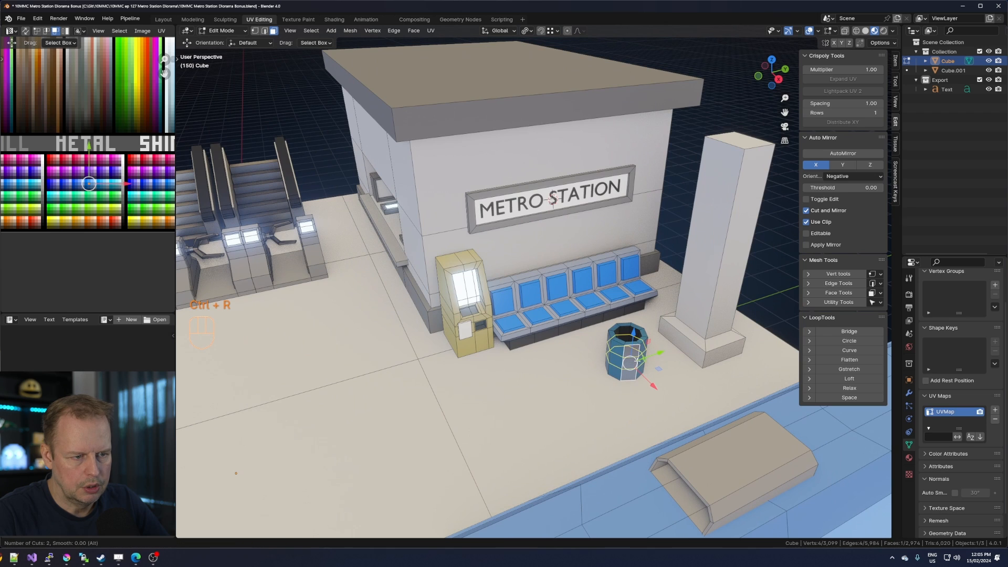
left_click(639, 359)
right_click(640, 360)
Select two adjacent front faces in the bin's middle band for recoloring.
key("3")
left_click(631, 362)
left_click(642, 358, "shift")
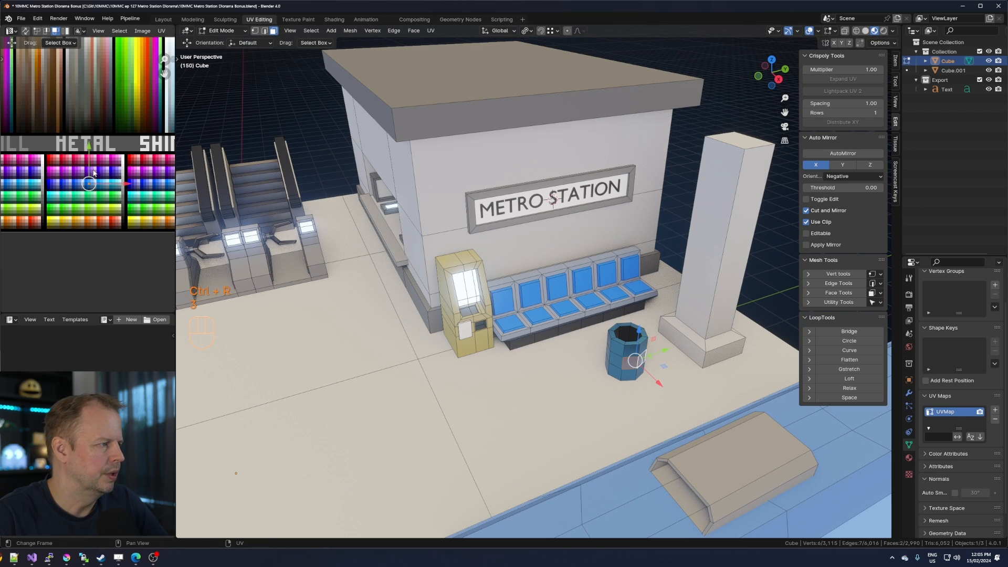
Recolour the two selected front faces of the bin white by moving their UVs onto the Standard palette's light swatch.
scroll(105, 205, "down", 3)
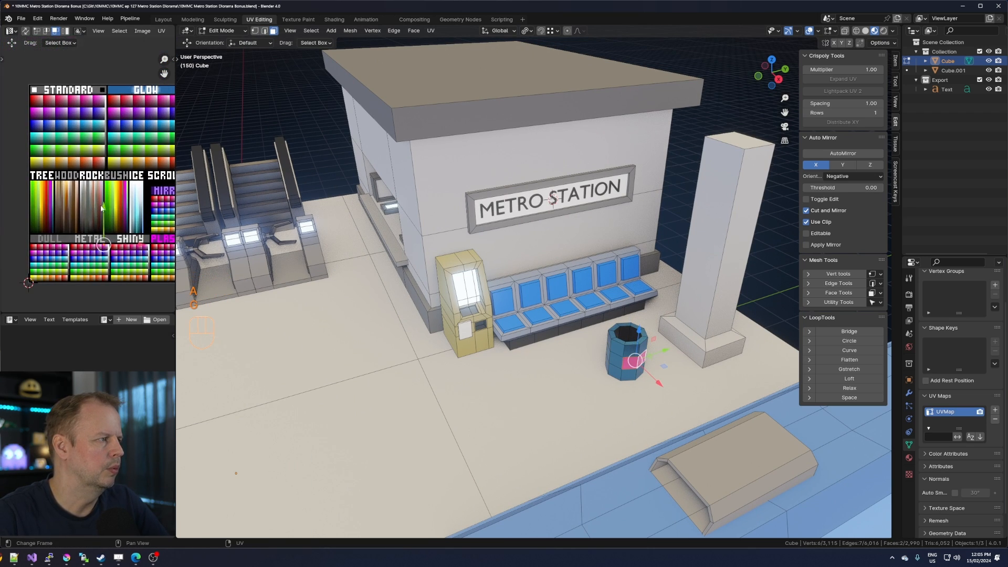
key("g")
key("g")
scroll(89, 69, "up", 4)
key("g")
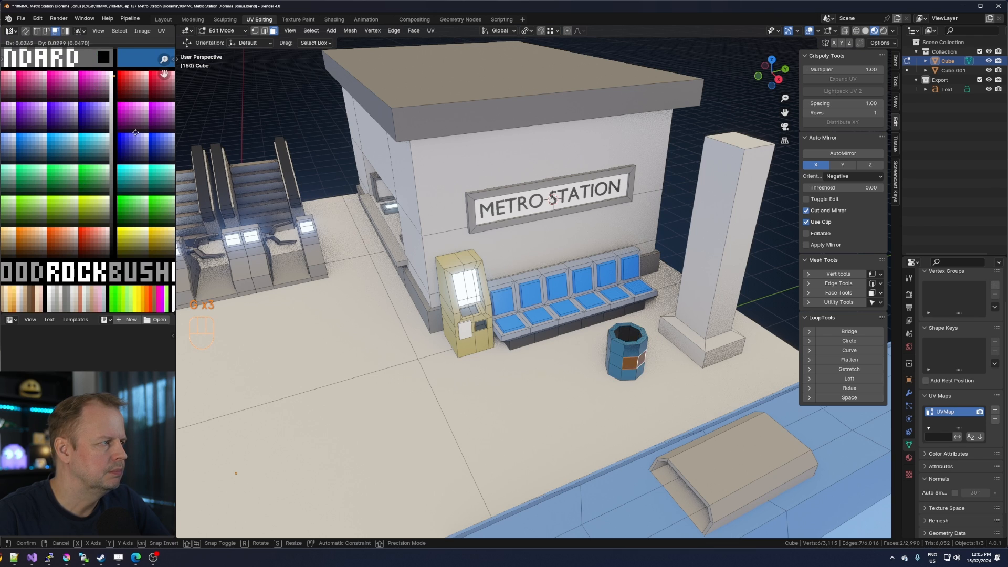
left_click(133, 139)
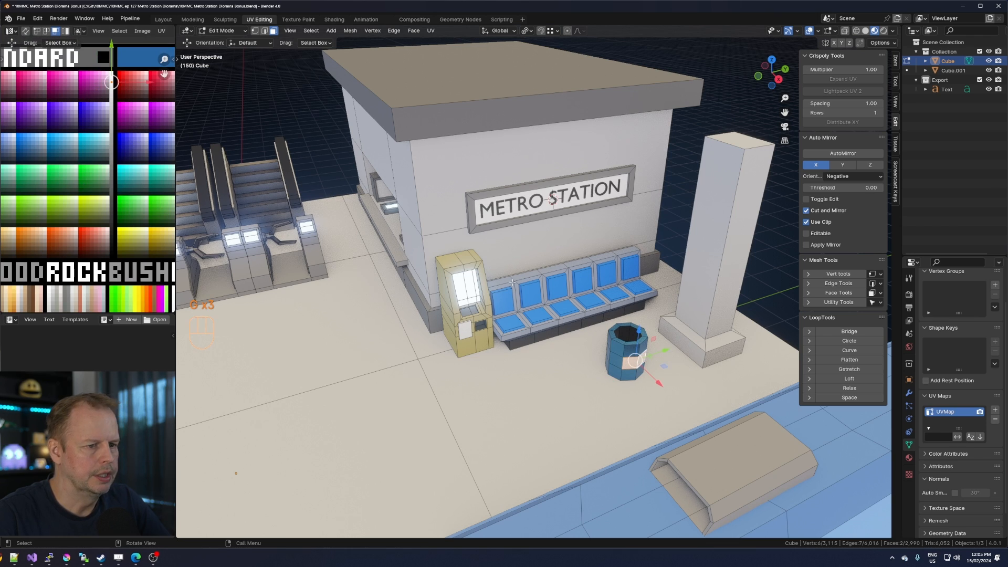
Place the whole bin at the pillar end of the seats and rotate it about -42° around Z.
key("l")
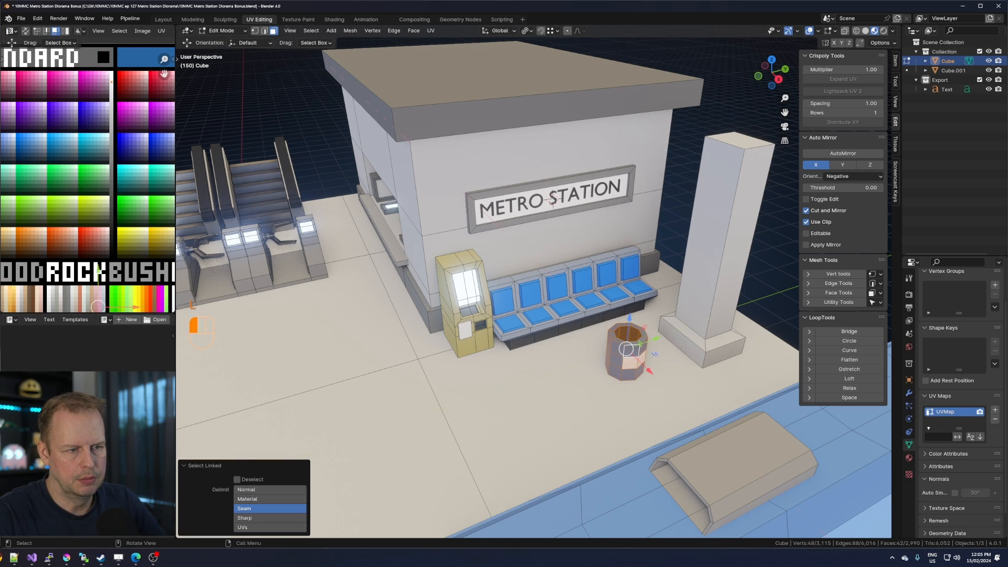
key("r")
key("z")
left_click(696, 326)
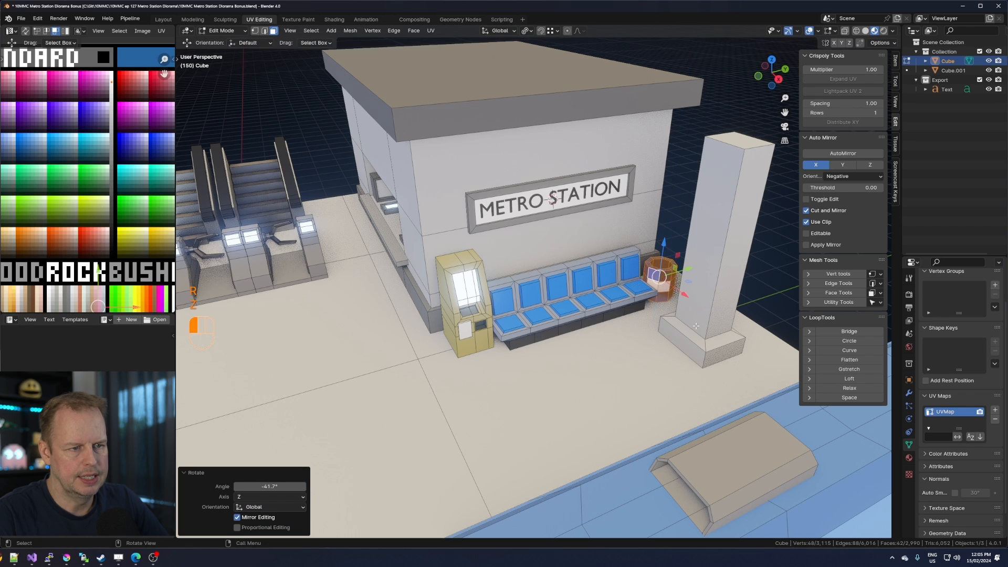
Duplicate the bin and move the copy about -2.5 m in X and -12.5 m in Y, beside the near building's ticket machines.
scroll(695, 326, "down", 4)
middle_click_drag(626, 277, 670, 297, "shift")
key("shift+d")
right_click(670, 297)
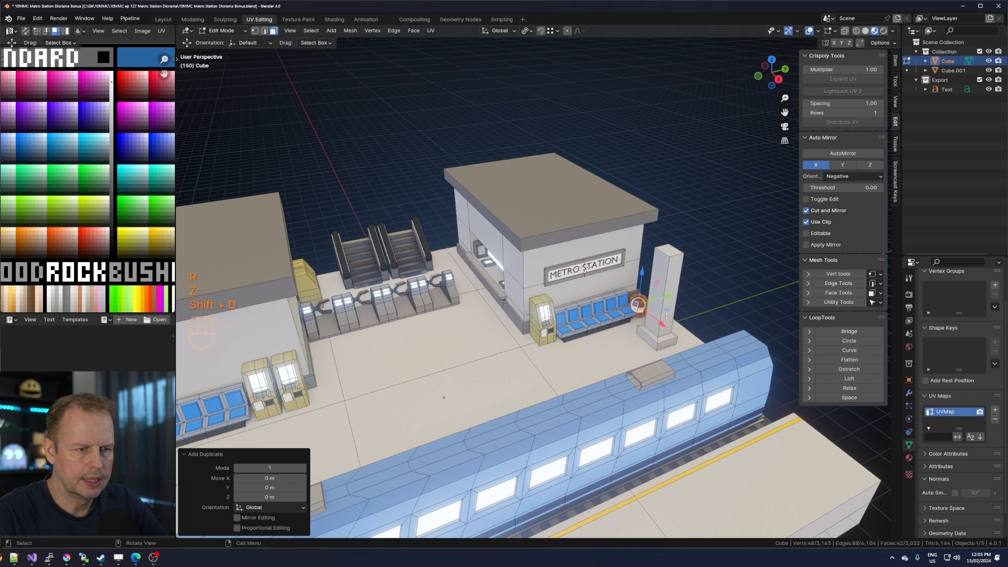
key("g")
key("shift+z")
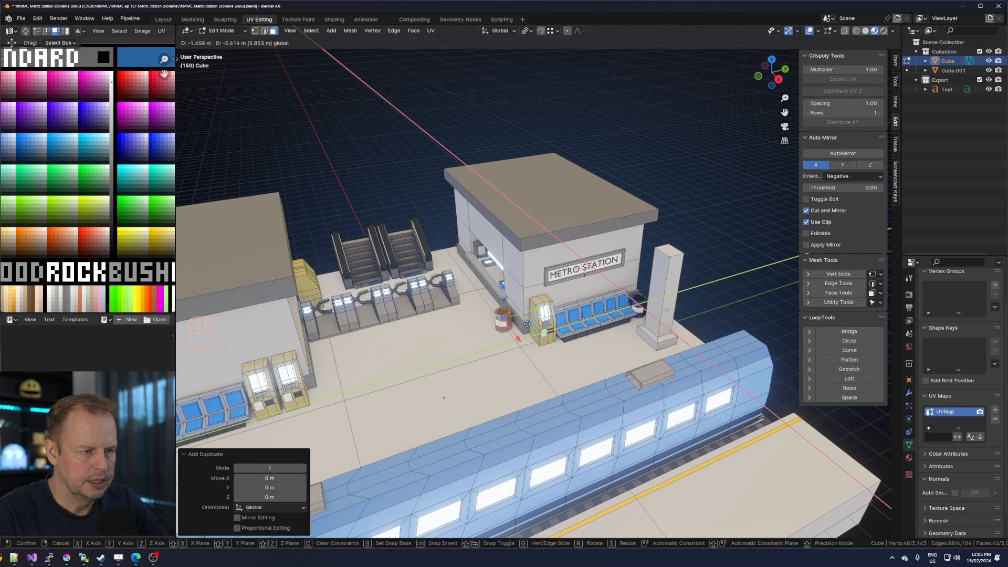
left_click(335, 368)
middle_click_drag(336, 367, 409, 391, "shift")
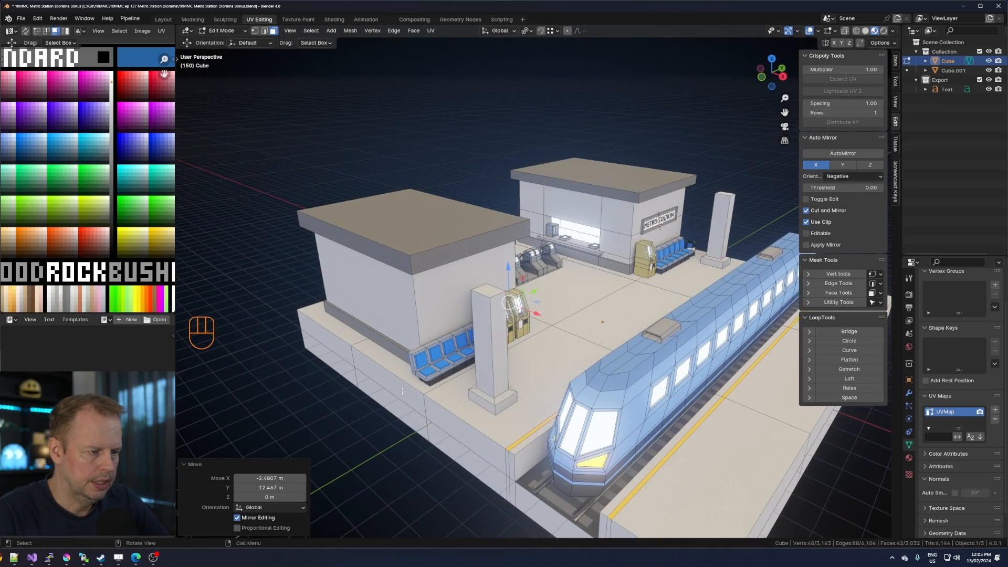
left_click(409, 392)
left_click(403, 333)
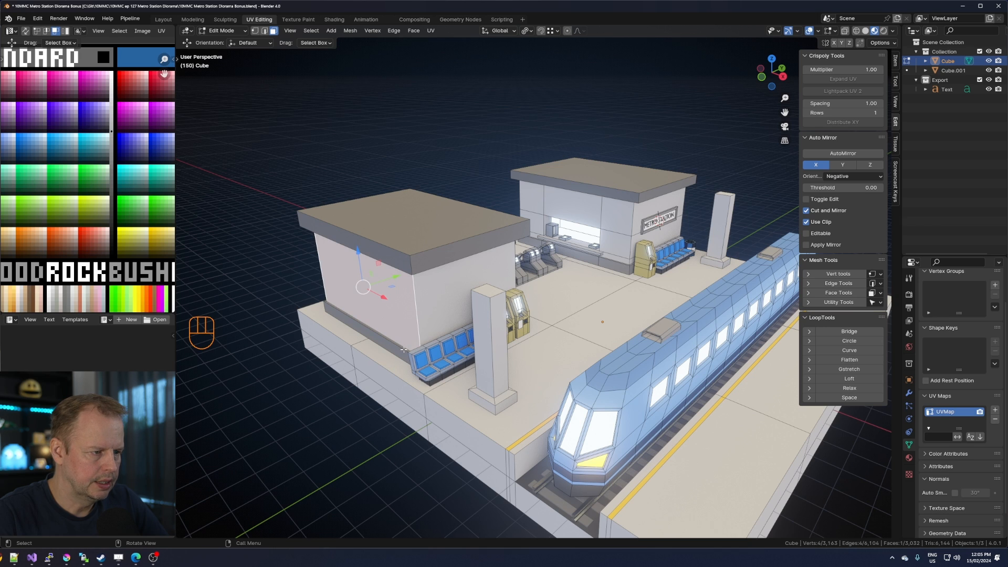
left_click(430, 283, "ctrl")
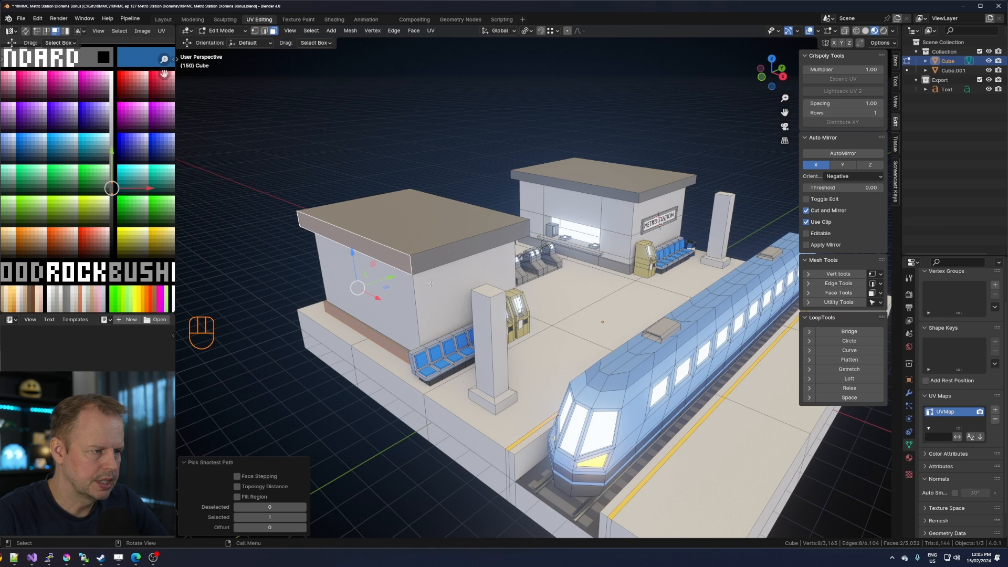
left_click(387, 295, "ctrl")
middle_click_drag(387, 311, 531, 304)
left_click(392, 341, "alt+shift")
left_click(451, 337)
Select the skirting, its ledge, the wall and the roof edge on the near building's end side.
left_click(448, 348)
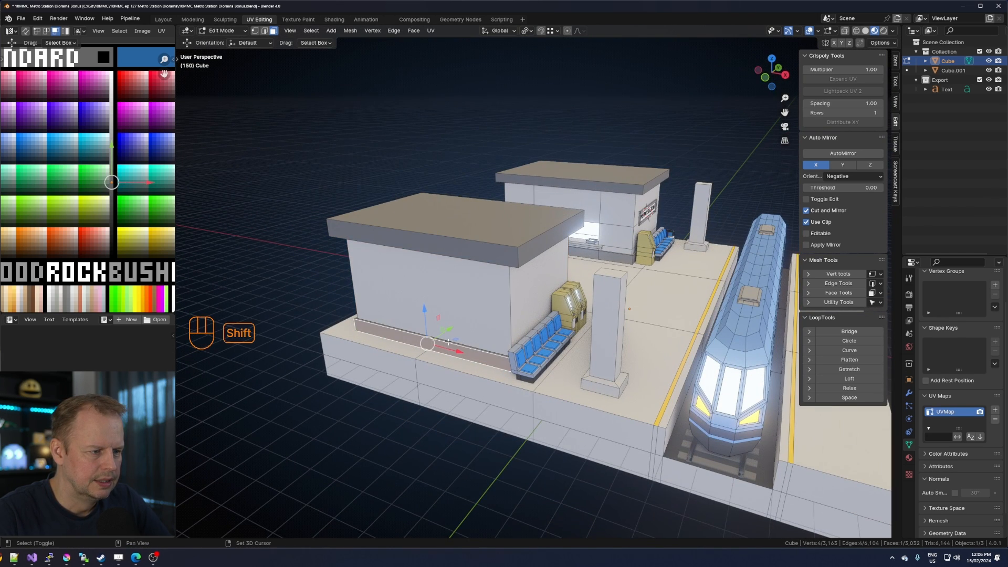
left_click(448, 342, "shift")
left_click(447, 303, "shift")
left_click(439, 252, "shift")
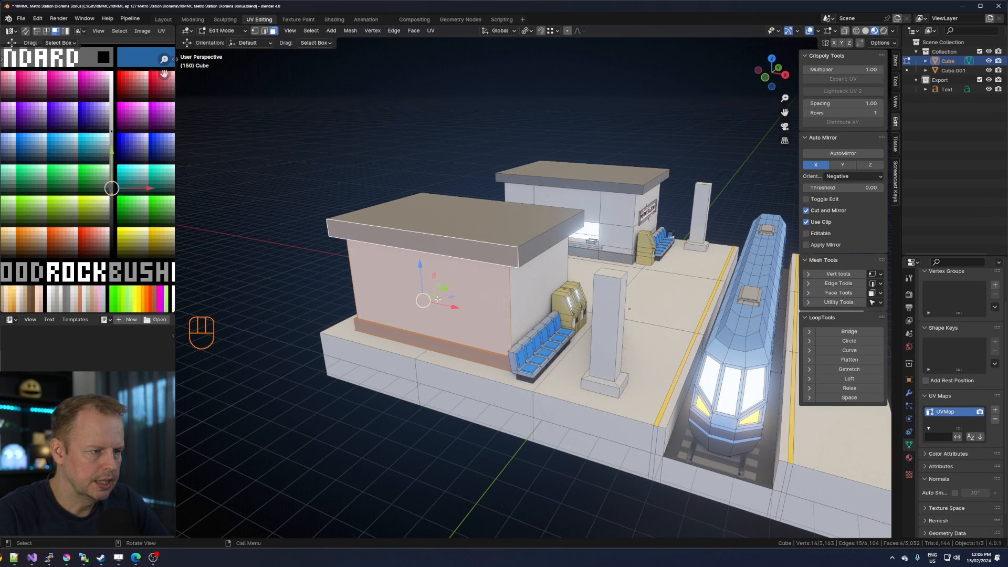
left_click_drag(445, 288, 471, 277)
key("ctrl+z")
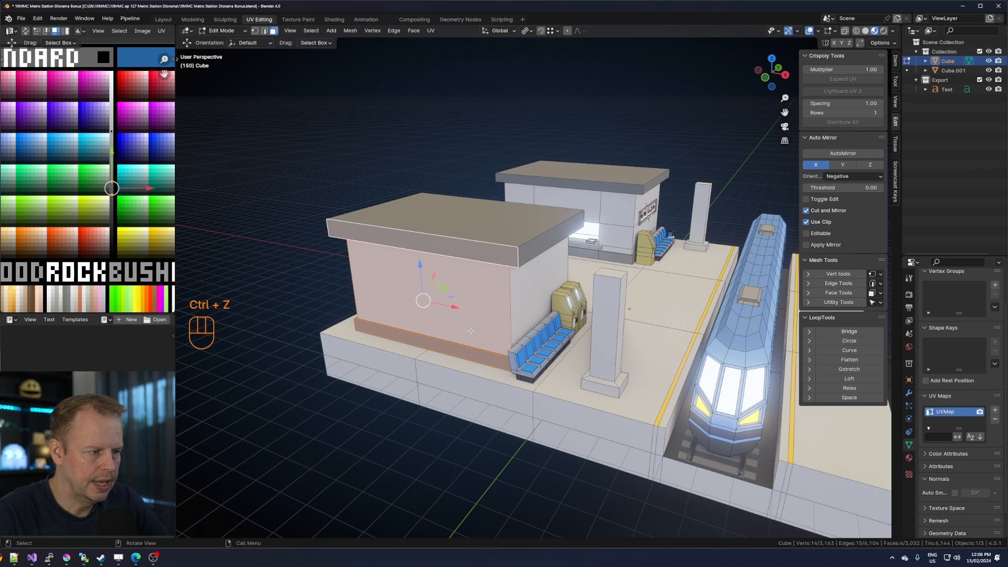
Use X-ray to add the hidden face beneath the near building's end wall to the selection.
key("alt+z")
left_click(469, 326, "shift")
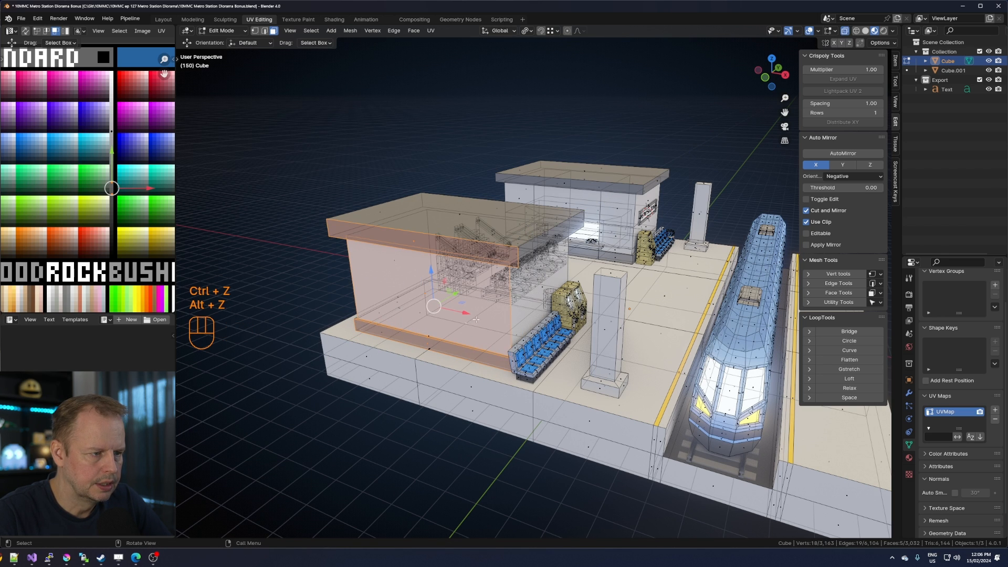
key("alt+z")
key("ctrl+z")
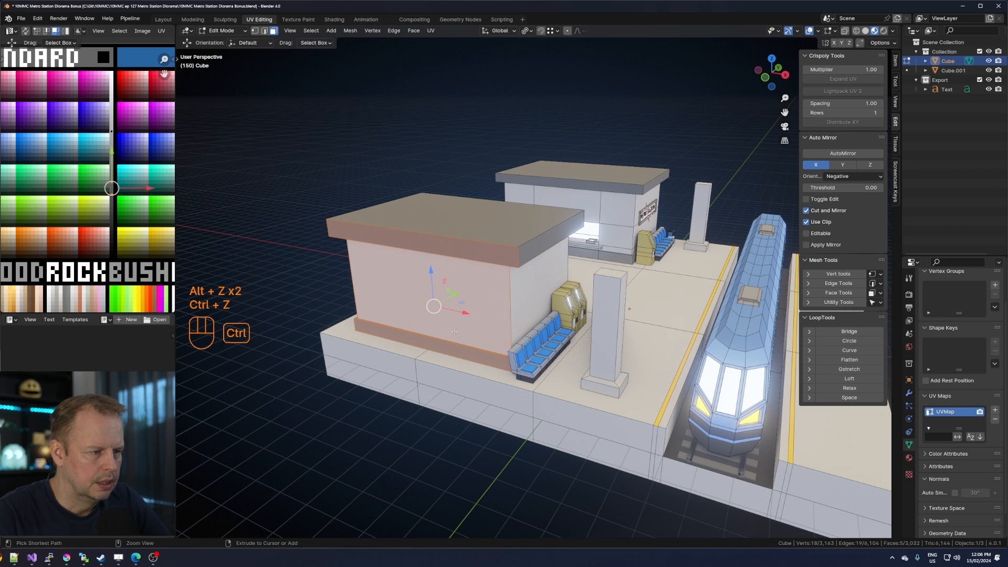
key("alt+z")
left_click(477, 334, "shift")
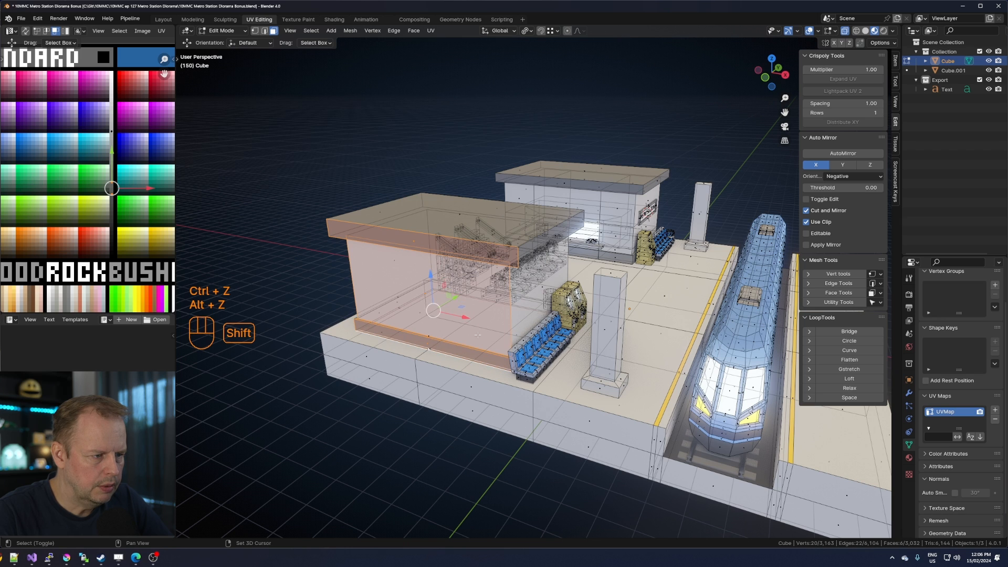
scroll(436, 344, "up", 4)
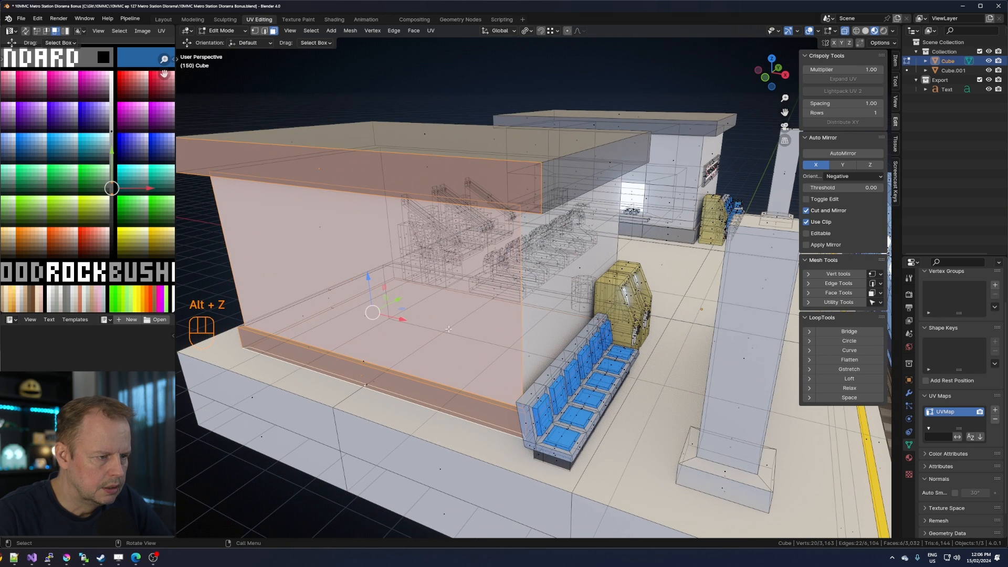
left_click(492, 342, "shift")
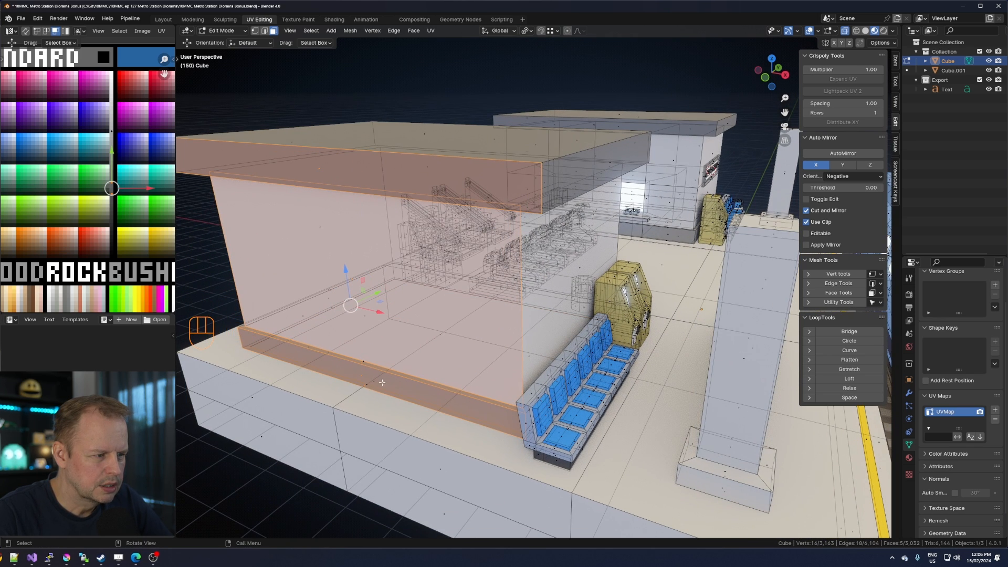
Try to move the selected end-side faces of the near building about 1.5 m inward along Y.
key("g")
key("y")
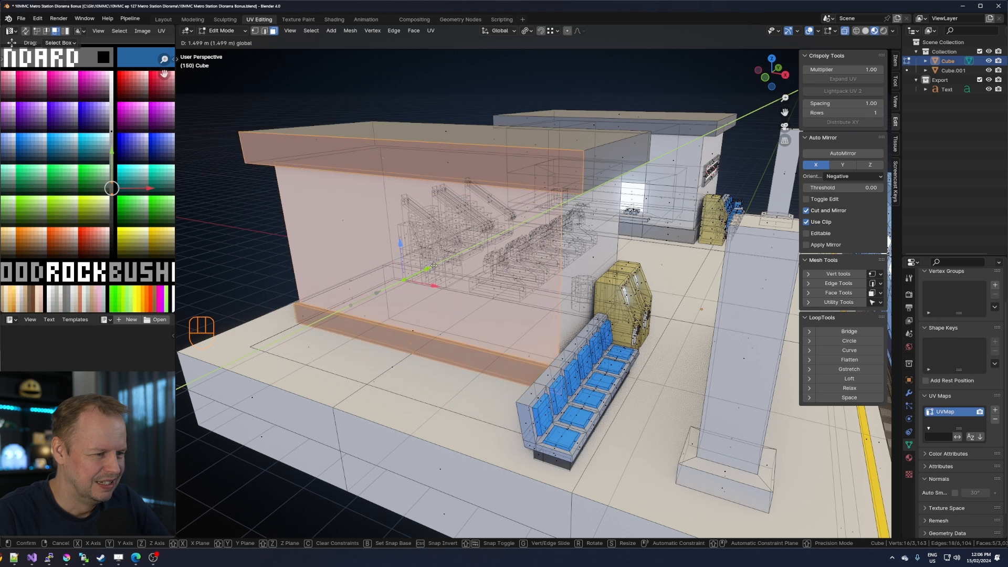
left_click(436, 345)
key("ctrl+z")
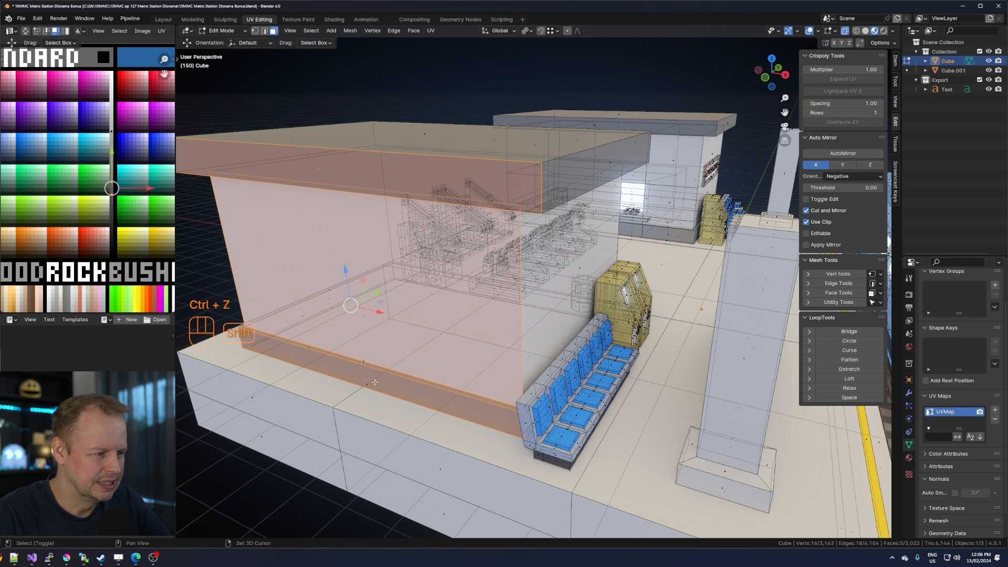
left_click(425, 376, "shift")
key("ctrl+z")
middle_click_drag(432, 367, 445, 360)
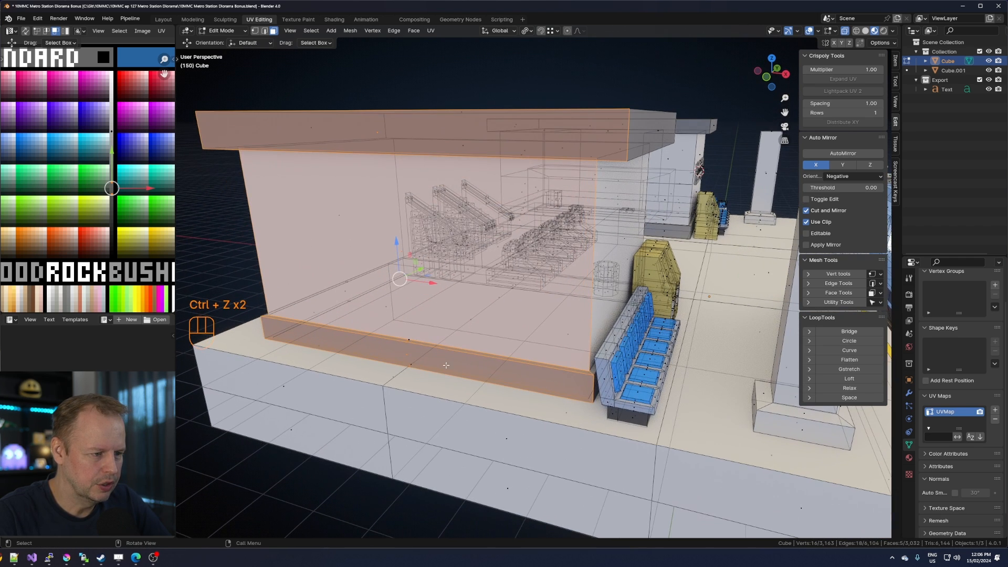
Hide the linked platform geometry under the buildings and turn off X-ray to expose the near building's underside.
left_click(423, 394)
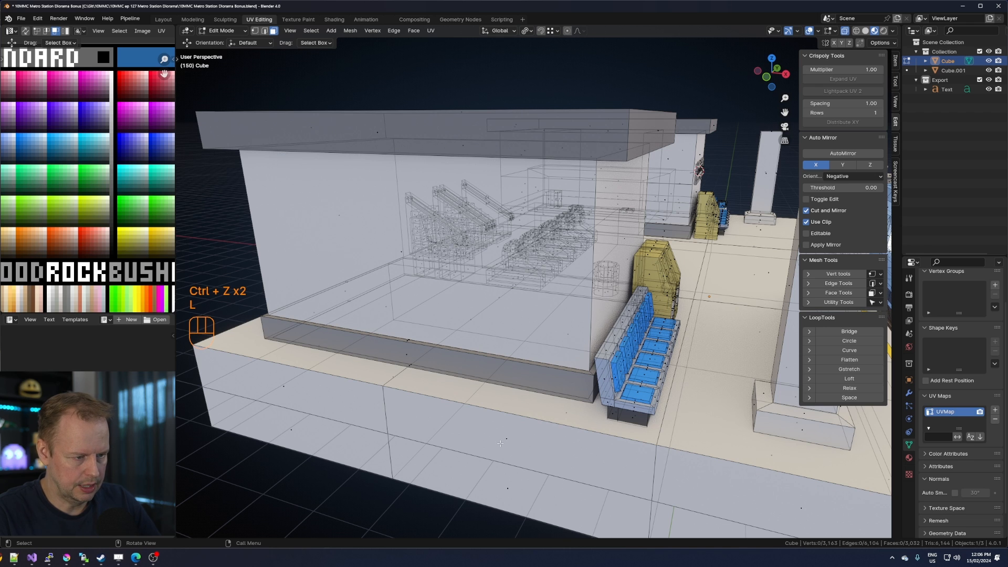
key("l")
key("l")
key("h")
middle_click_drag(501, 442, 528, 256)
key("alt+z")
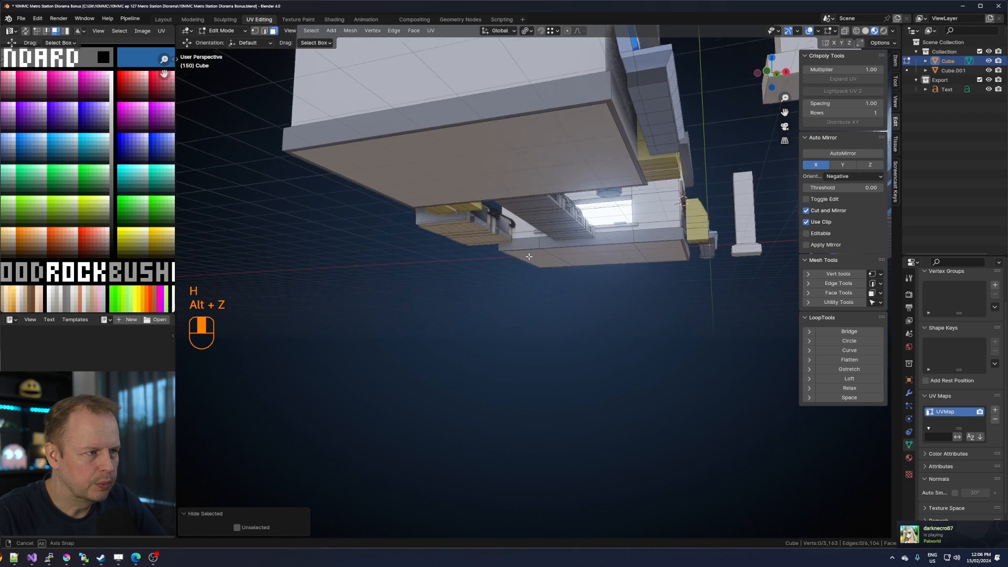
Select the thin bottom strip, the skirting face, its ledge and the wall on the near building's end side.
left_click(508, 157)
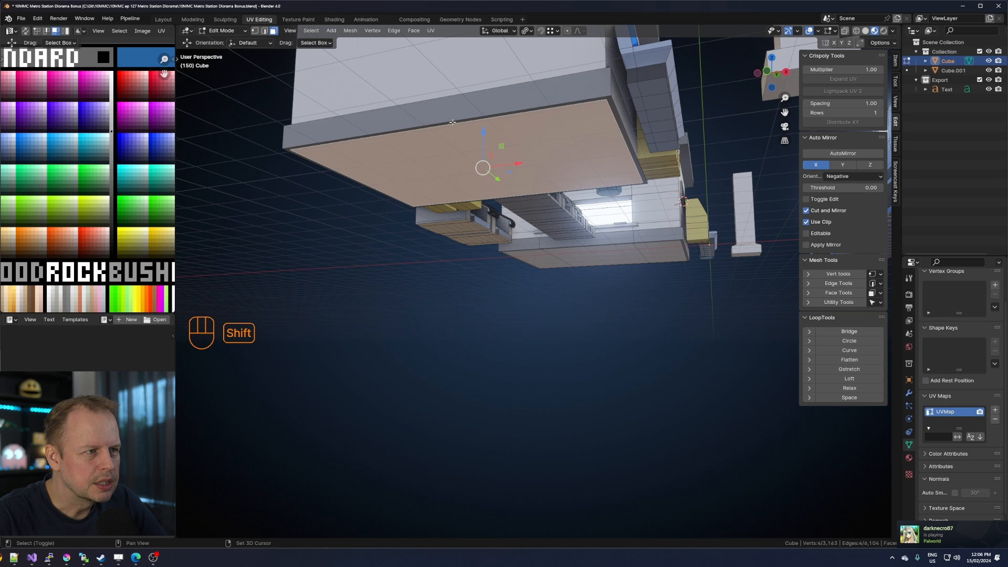
left_click(452, 121, "shift")
left_click(497, 127)
left_click(492, 116)
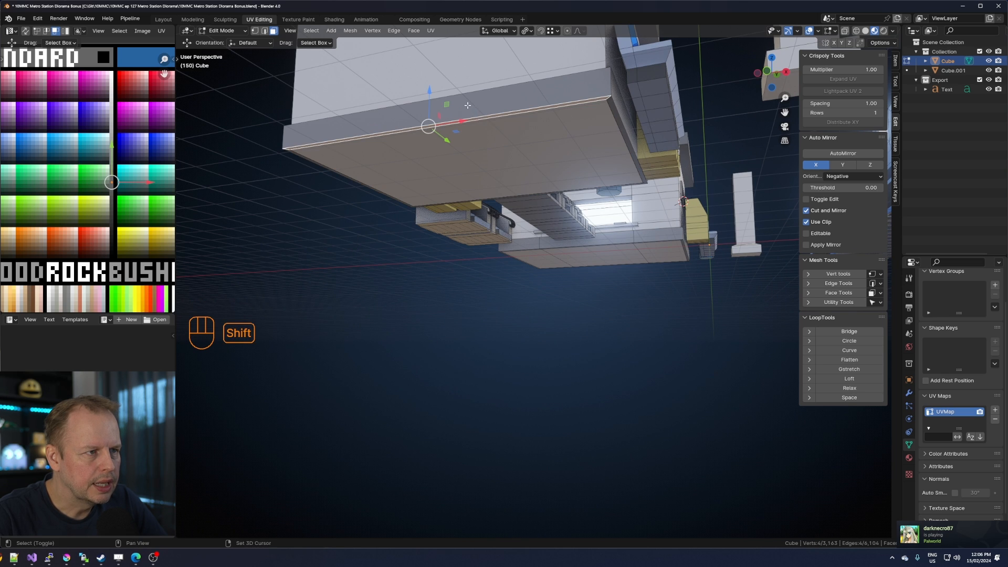
left_click(489, 105, "shift")
middle_click_drag(486, 110, 361, 401)
left_click(390, 426, "shift")
left_click(404, 384, "shift")
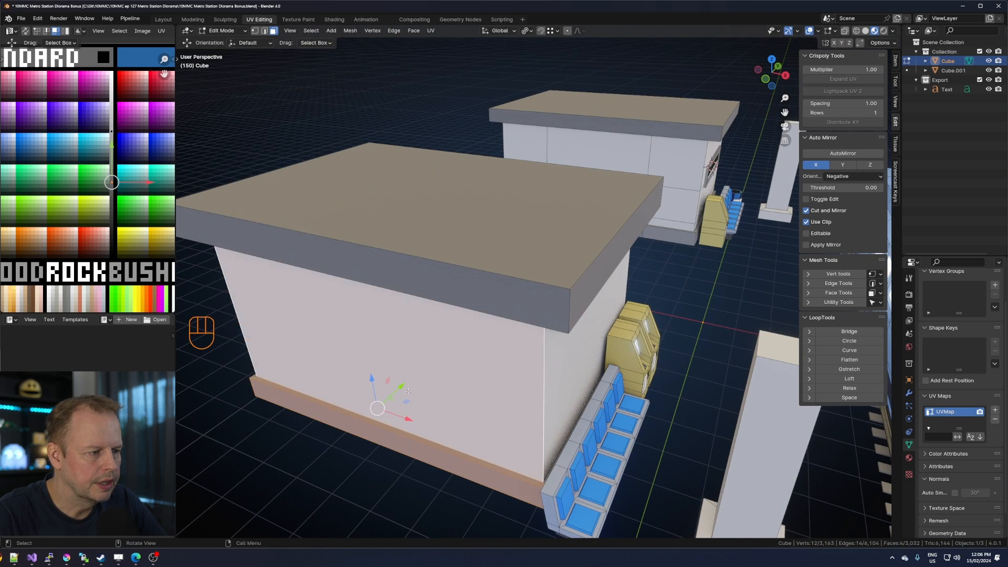
Add the roof edge and try to move the end-side faces about 1.4 m inward along Y.
scroll(418, 369, "down", 3)
middle_click_drag(418, 369, 451, 281)
left_click(462, 188, "shift")
middle_click_drag(462, 190, 503, 172)
left_click_drag(424, 318, 451, 303)
middle_click_drag(450, 303, 475, 207)
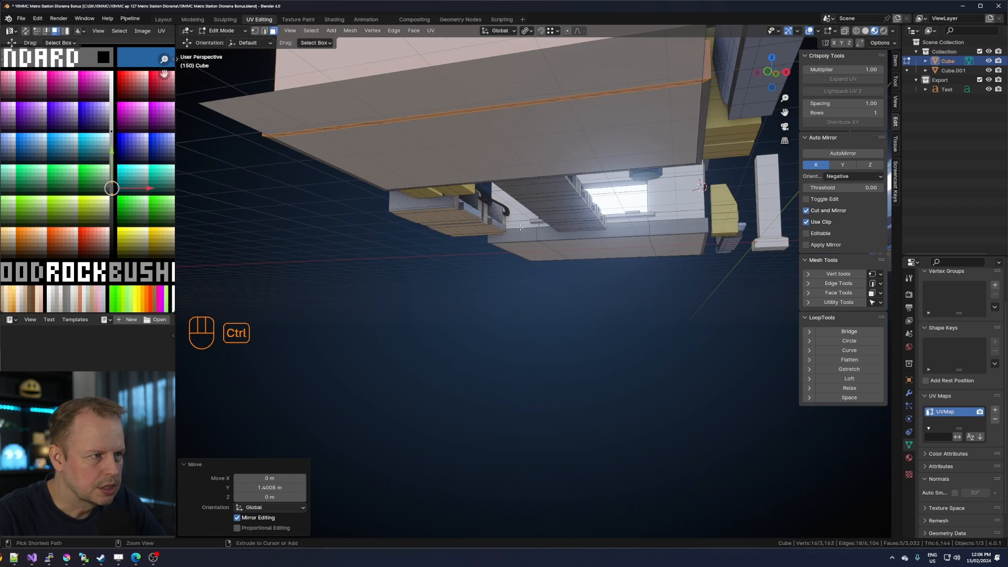
key("ctrl+z")
middle_click_drag(565, 140, 367, 178, "shift")
left_click_drag(399, 148, 378, 133)
key("ctrl+z")
Select the near building's linked geometry and merge its overlapping vertices by distance.
key("l")
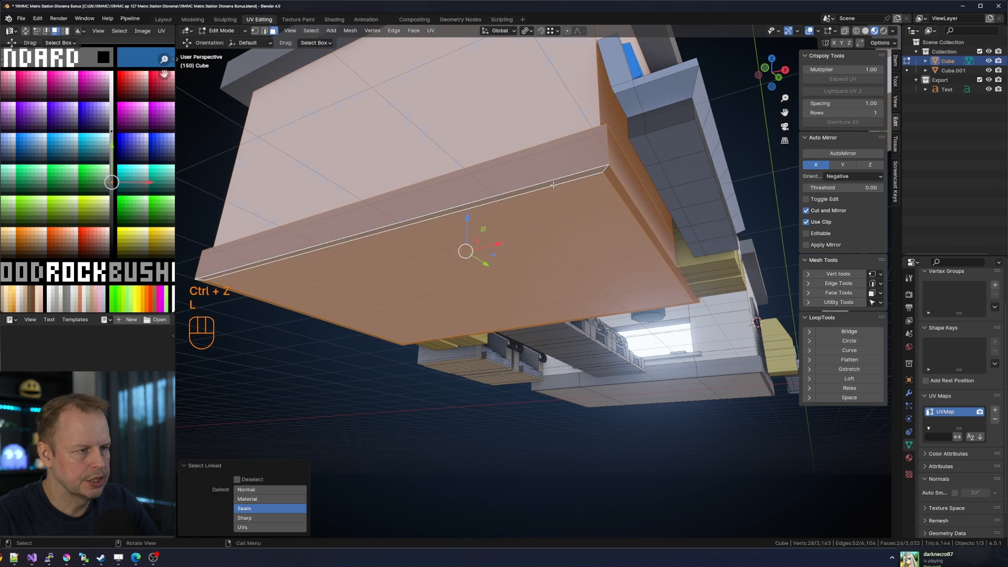
key("m")
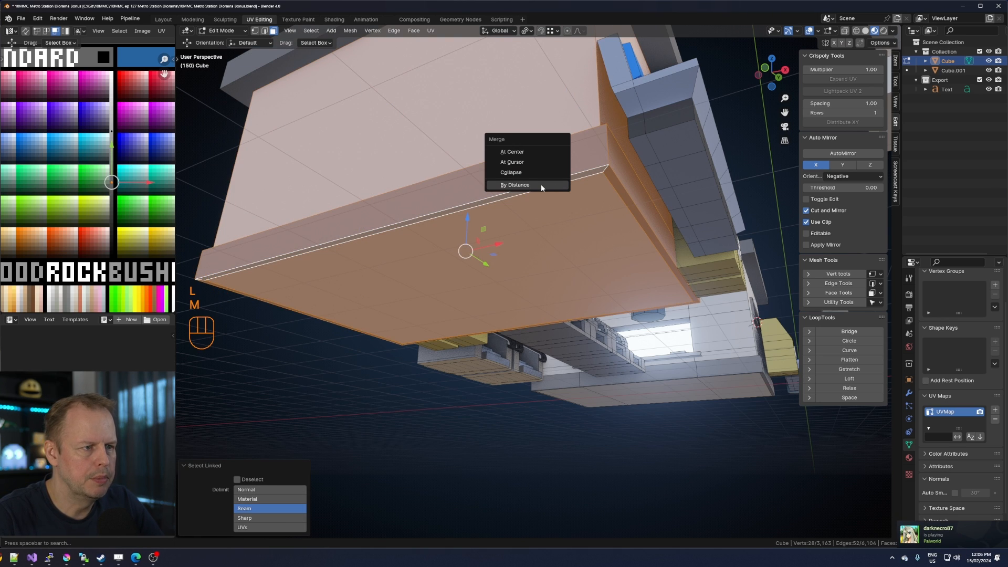
left_click(541, 185)
Select the skirting face and the thin strip beneath it on the near building's end side.
left_click(463, 211)
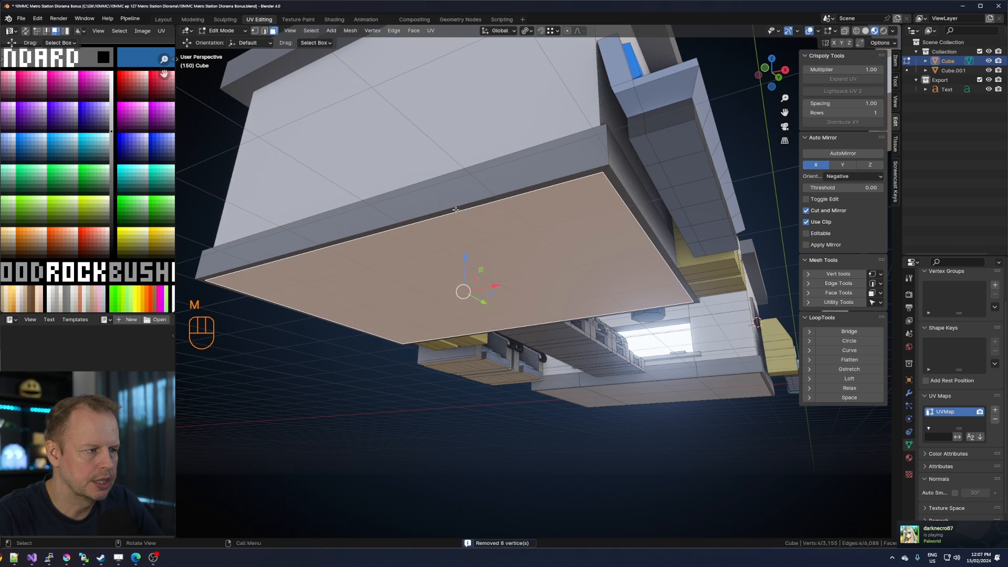
left_click(451, 211, "shift")
left_click(450, 211, "shift")
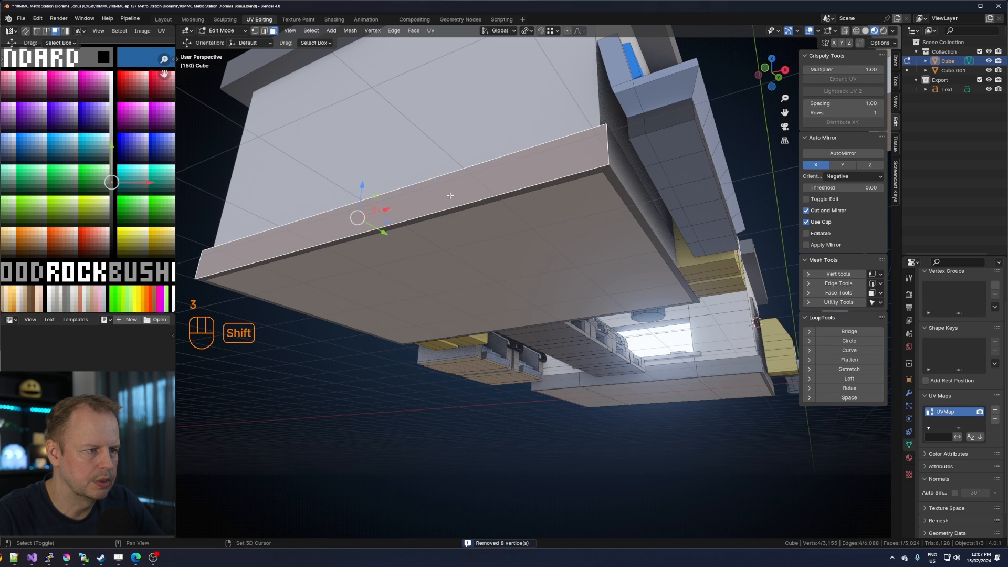
left_click(449, 211, "shift")
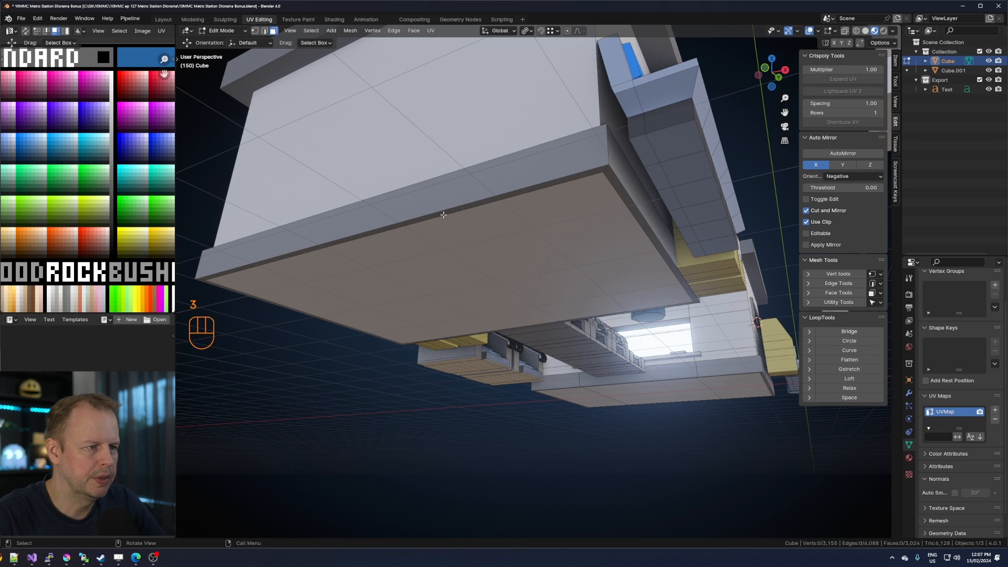
left_click(443, 212)
left_click(439, 202, "shift")
middle_click_drag(439, 203, 415, 380)
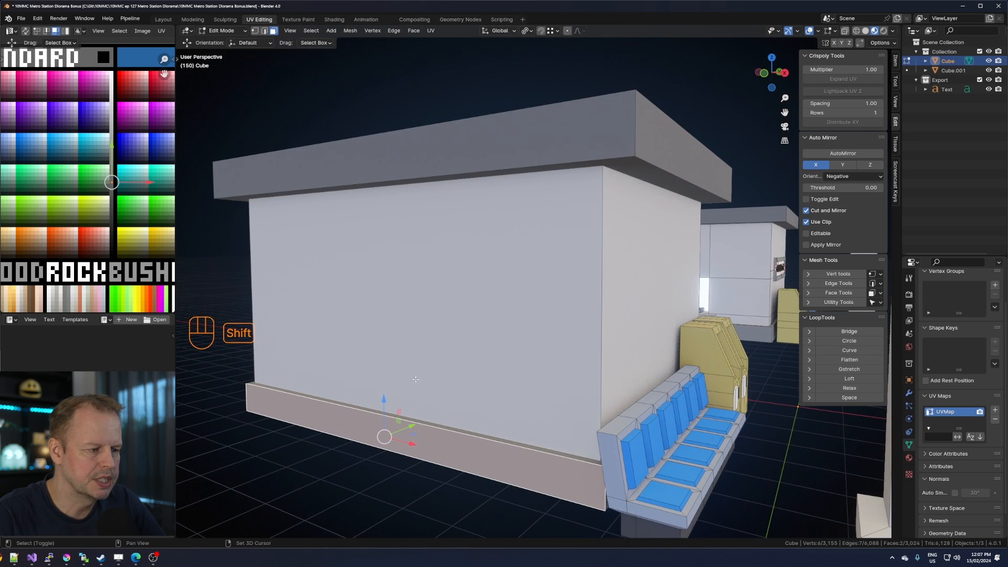
Add the skirting's top ledge, the end wall and the roof edge above it to the face selection.
left_click(406, 421, "shift")
key("ctrl+z")
left_click(411, 418, "shift")
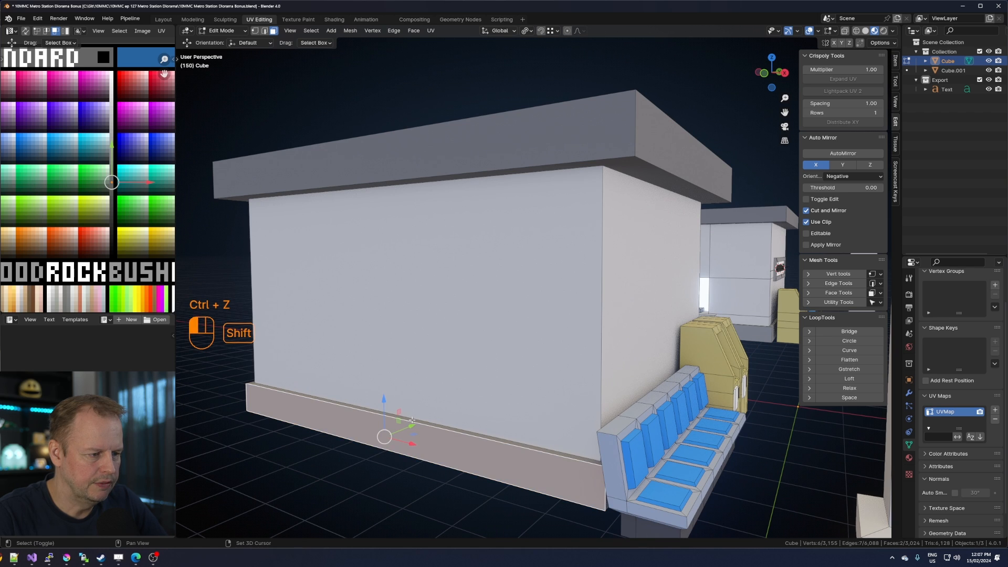
left_click(433, 356, "shift")
middle_click_drag(433, 356, 446, 316)
left_click(408, 68, "shift")
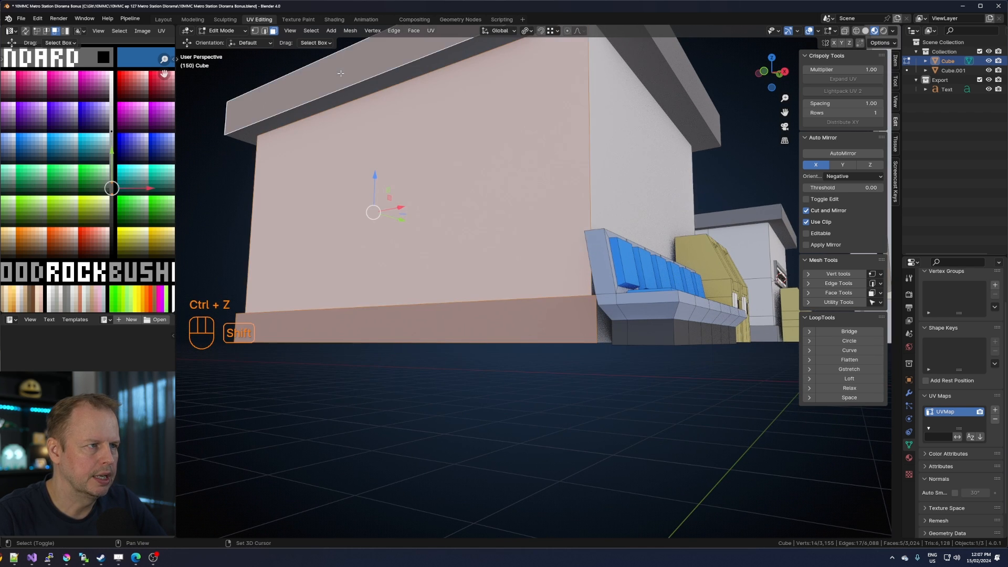
Reveal the hidden geometry, keeping only the near building's end-side faces selected, and move them inward along Y.
middle_click_drag(407, 68, 383, 100)
key("alt+h")
middle_click_drag(441, 320, 414, 358)
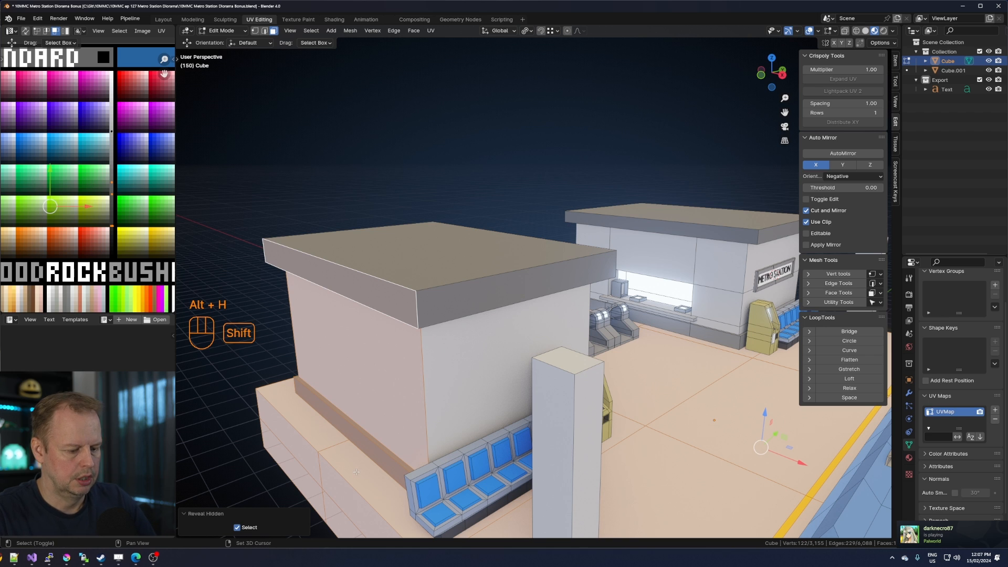
key("shift+l")
key("g")
key("y")
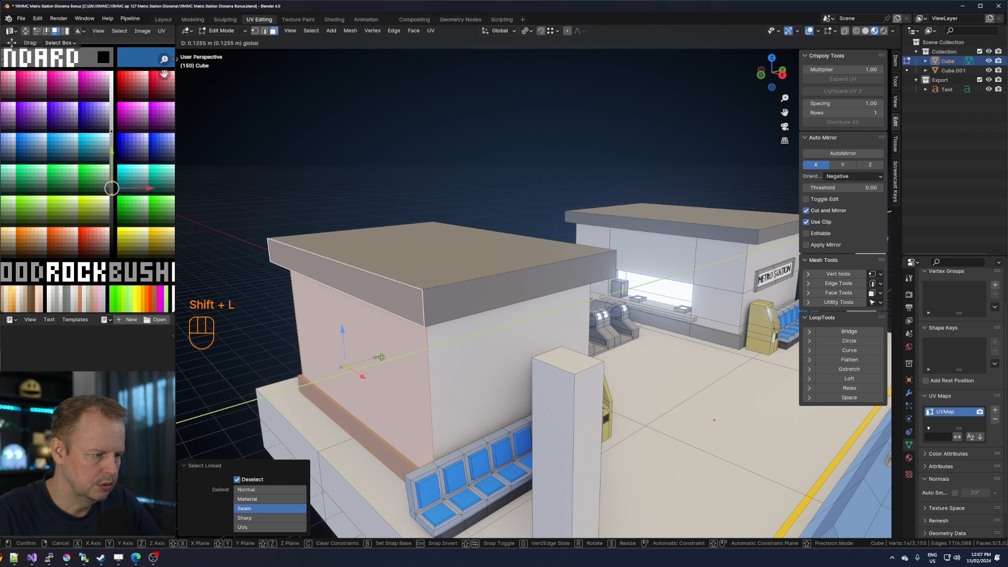
left_click_drag(405, 352, 411, 352)
Rotate the near building's bench -90° about Z and move it in front of the building's end wall.
middle_click_drag(420, 368, 441, 407)
scroll(451, 430, "down", 2)
left_click(466, 464)
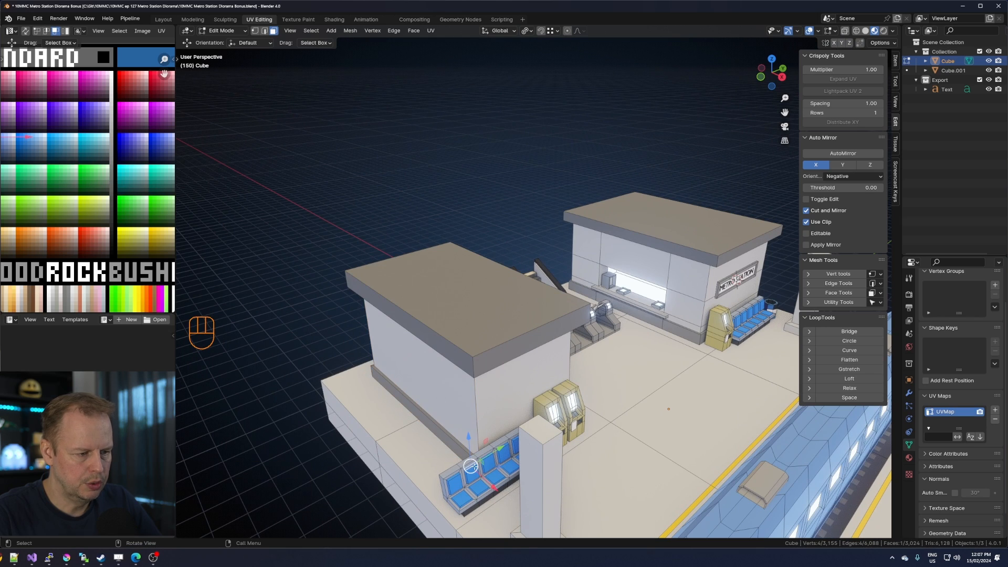
key("l")
key("r")
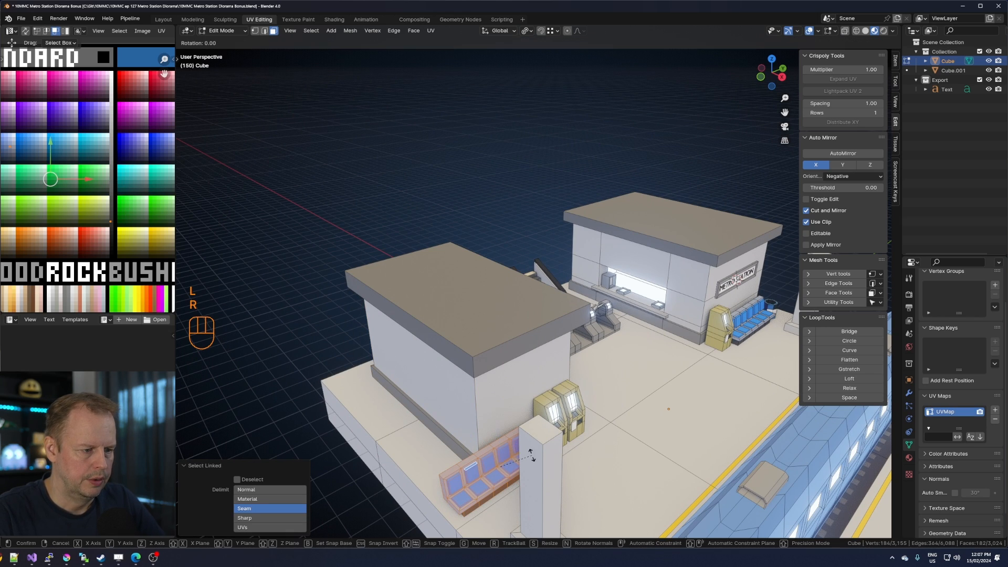
key("z")
key("ctrl")
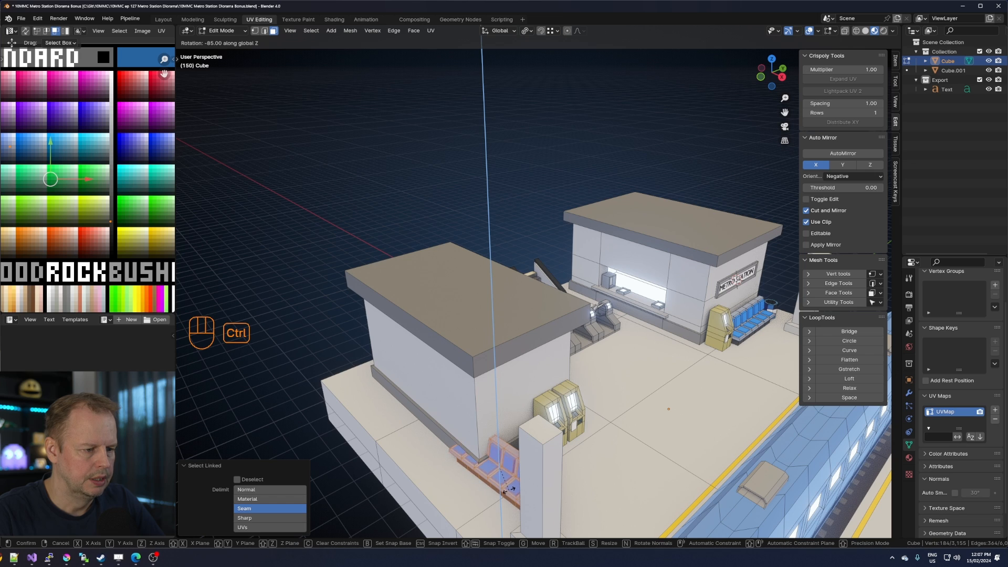
left_click(508, 490)
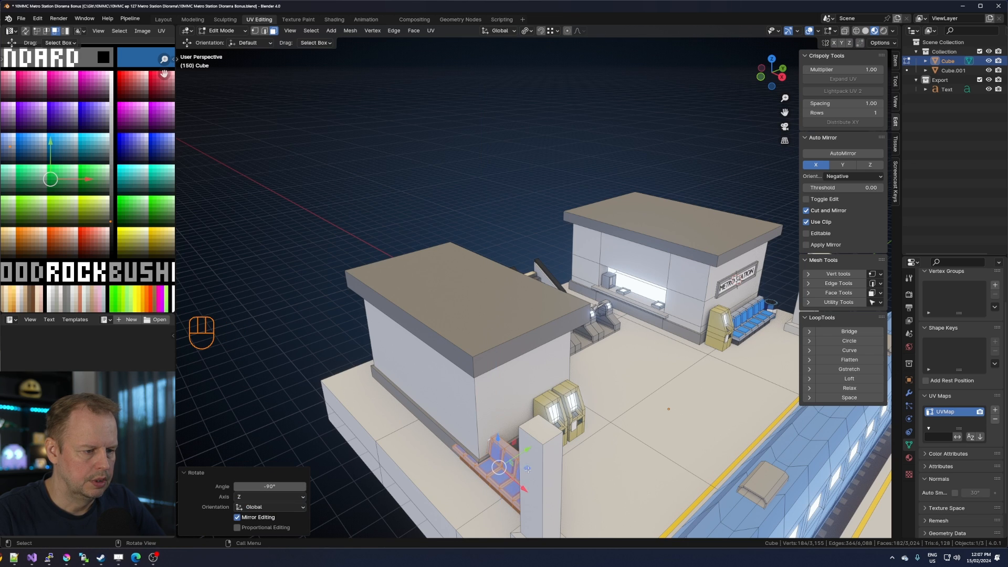
key("g")
left_click(790, 329)
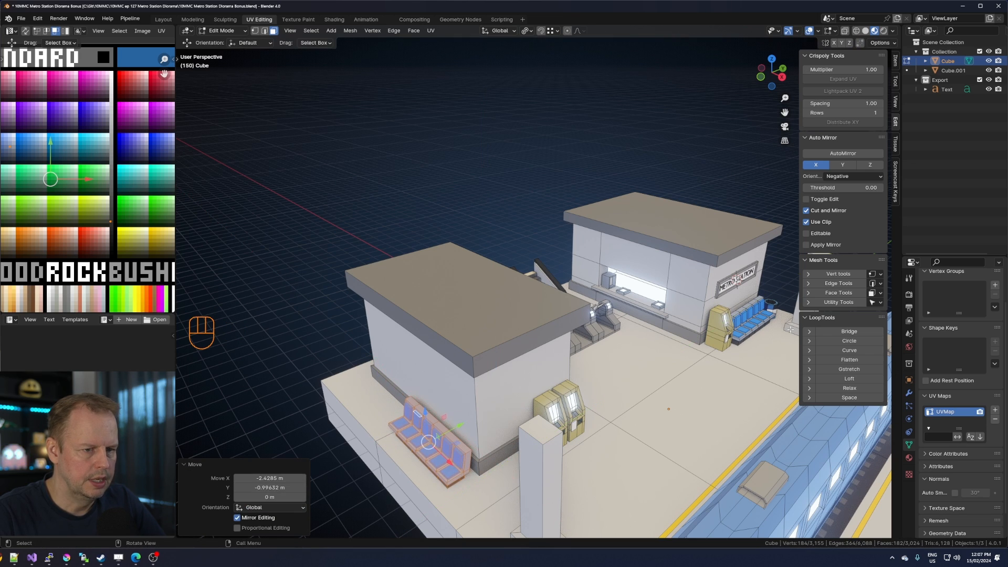
Duplicate the bin beside the far building's bench and place the copy next to the near building's relocated bench.
left_click(772, 307)
key("l")
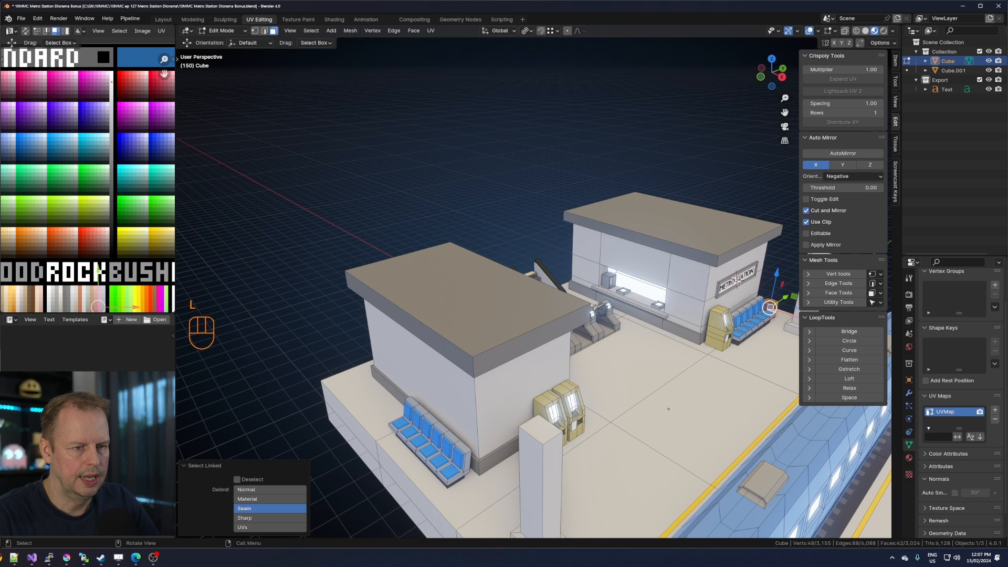
scroll(782, 317, "down", 3)
key("shift+d")
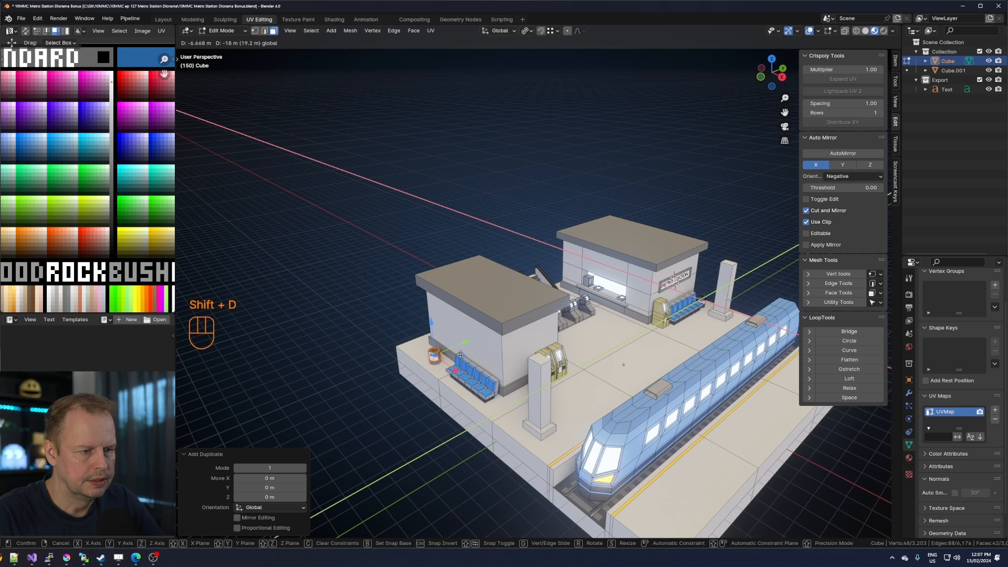
left_click(457, 351)
middle_click_drag(457, 351, 523, 386)
key("Tab")
key("Tab")
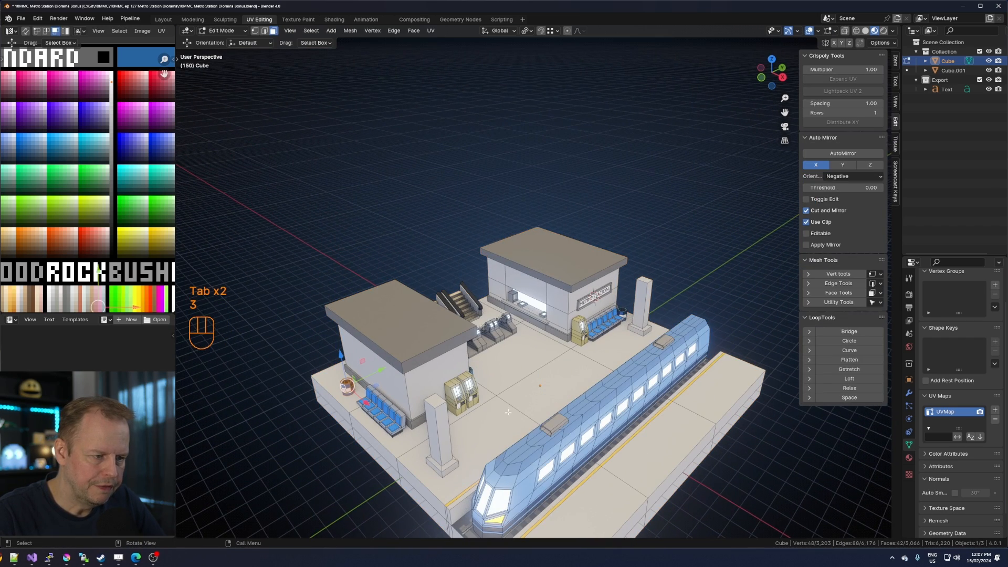
Duplicate a platform floor face and scale the copy by about 2.738 overall and about 1.096 along Y.
left_click(508, 412)
key("shift+d")
key("s")
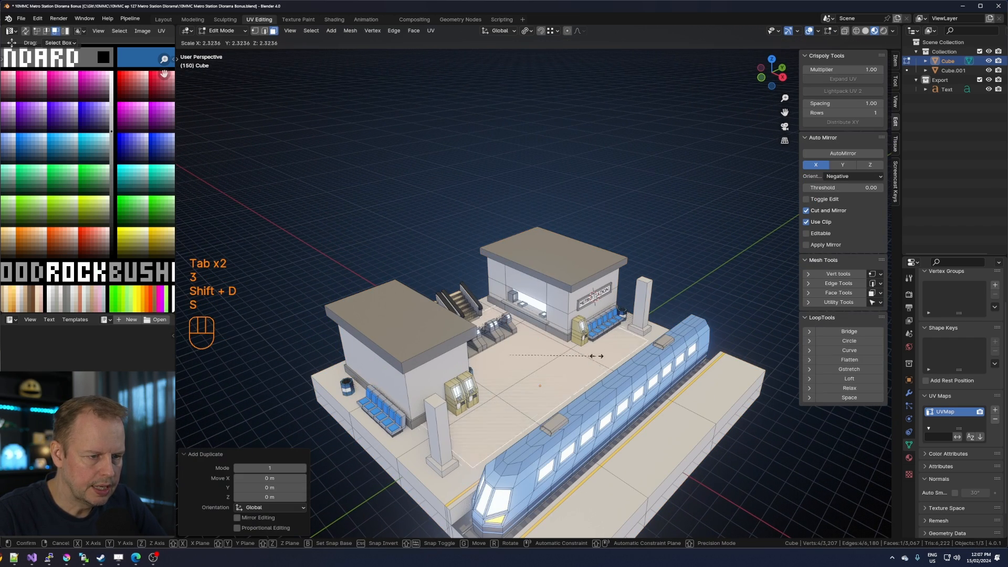
left_click(604, 356)
middle_click_drag(604, 356, 642, 367)
key("s")
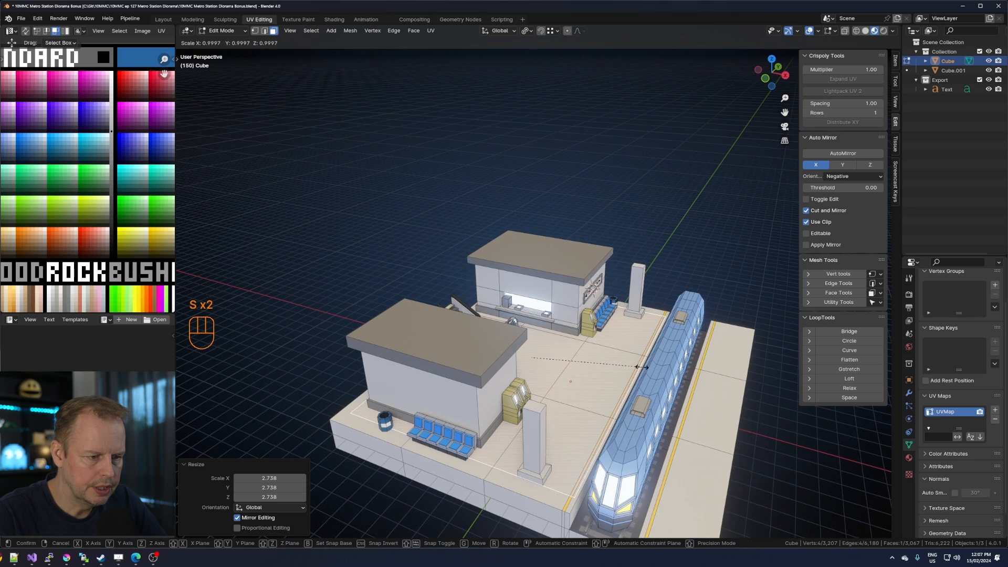
key("x")
key("z")
key("y")
left_click(639, 370)
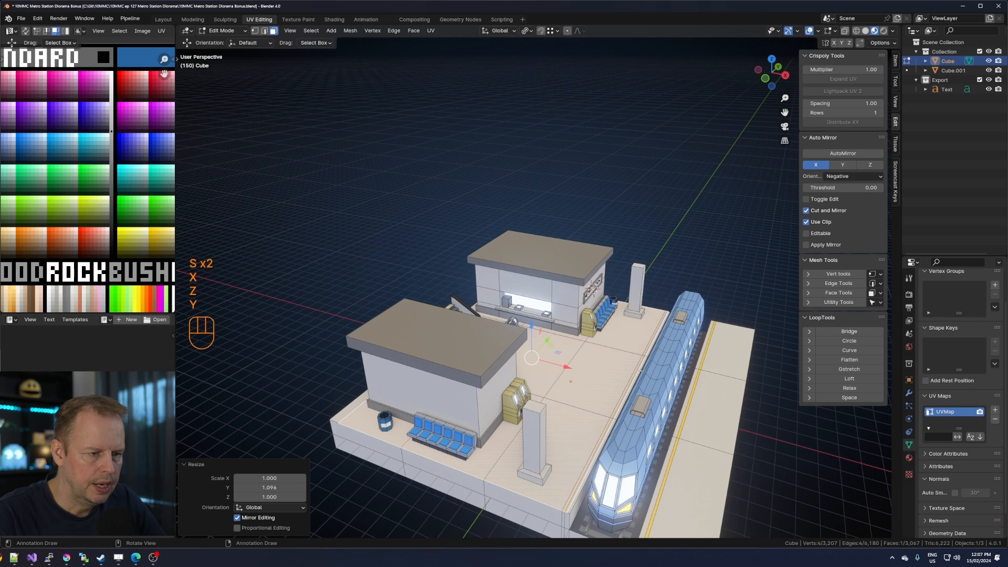
Move the duplicated floor face about -0.306 m along X and scale it to about 0.986.
left_click_drag(565, 368, 561, 366)
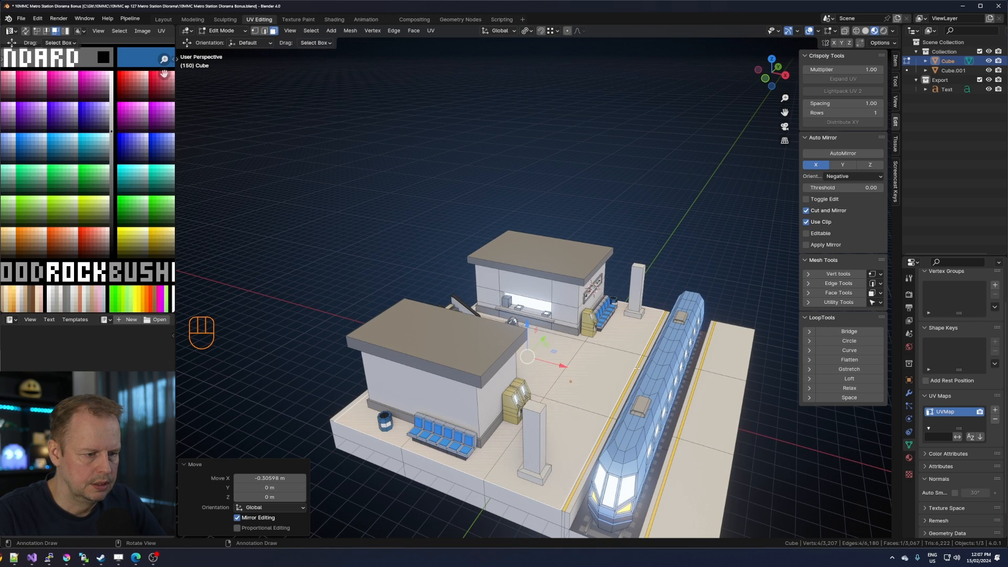
key("s")
left_click(635, 368)
scroll(635, 368, "up", 3)
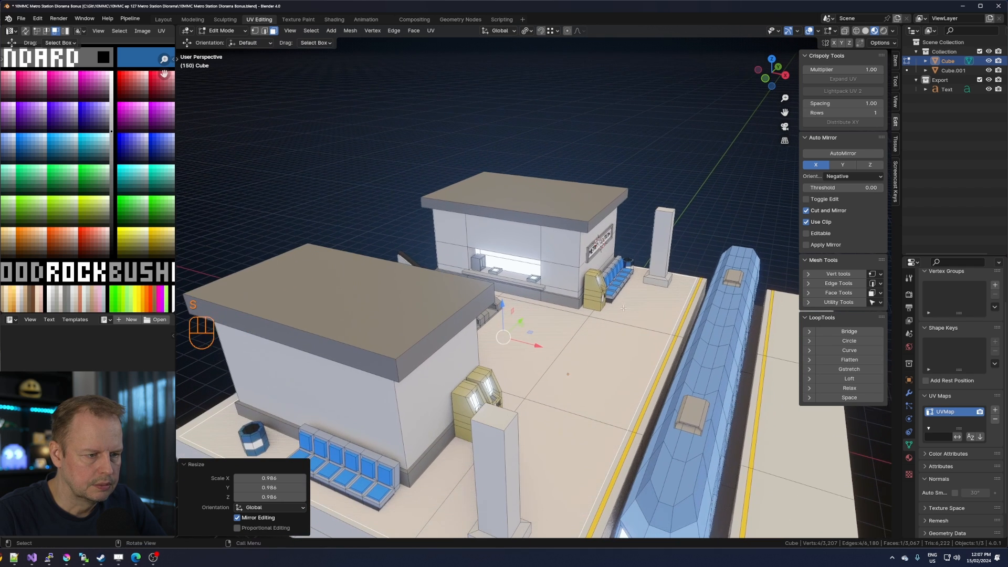
middle_click_drag(635, 369, 636, 348)
middle_click_drag(637, 348, 623, 297, "shift")
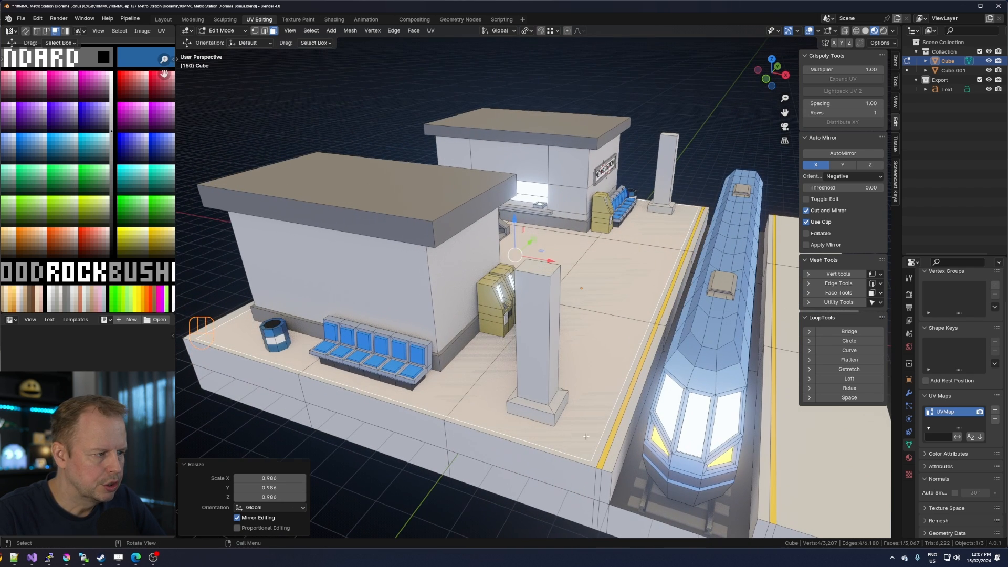
Snap the duplicated floor face's near-end edge to the platform edge along Y and move its train-side edge about 0.162 m along X.
key("2")
left_click(529, 436)
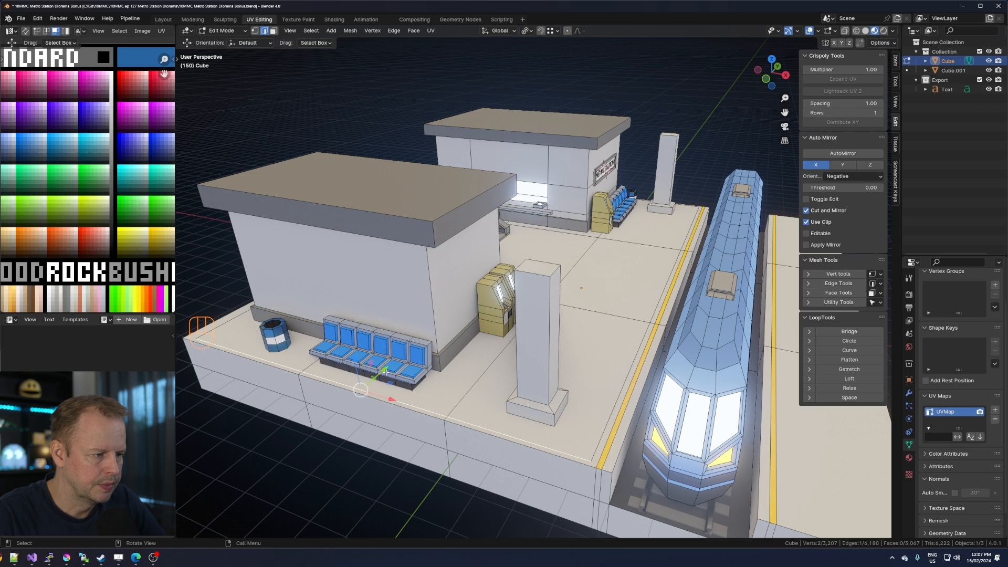
key("g")
key("y")
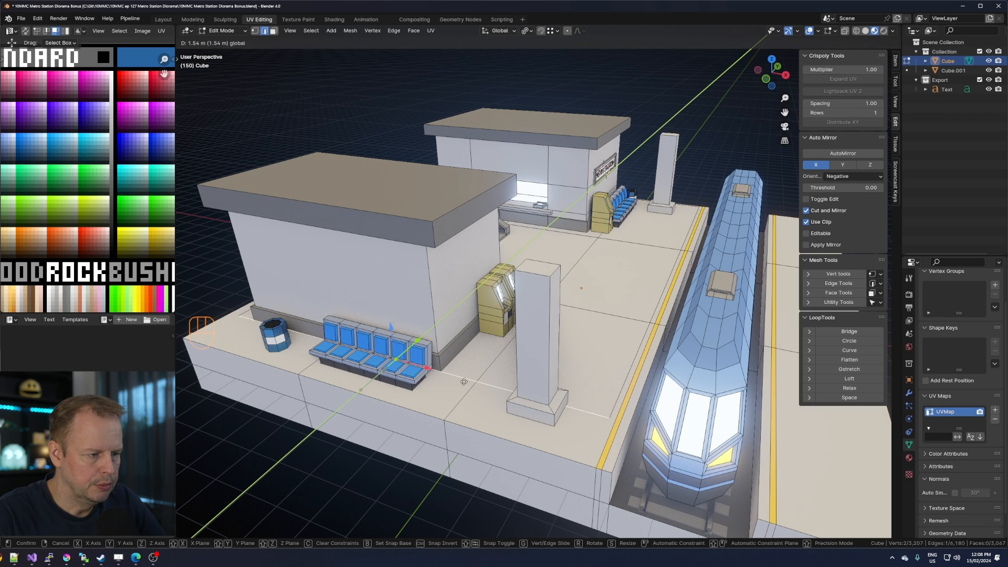
key("ctrl")
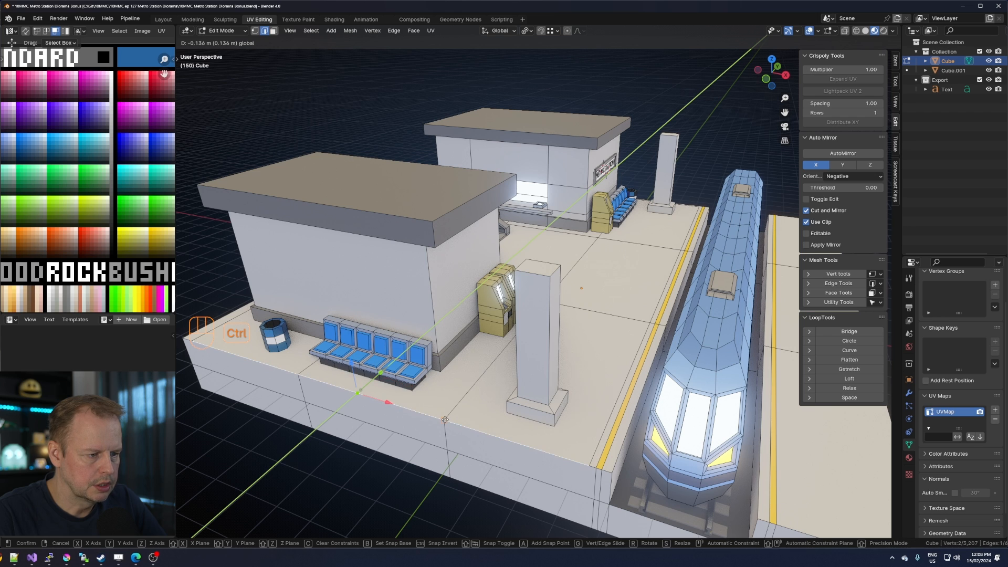
left_click(444, 419)
left_click(690, 306)
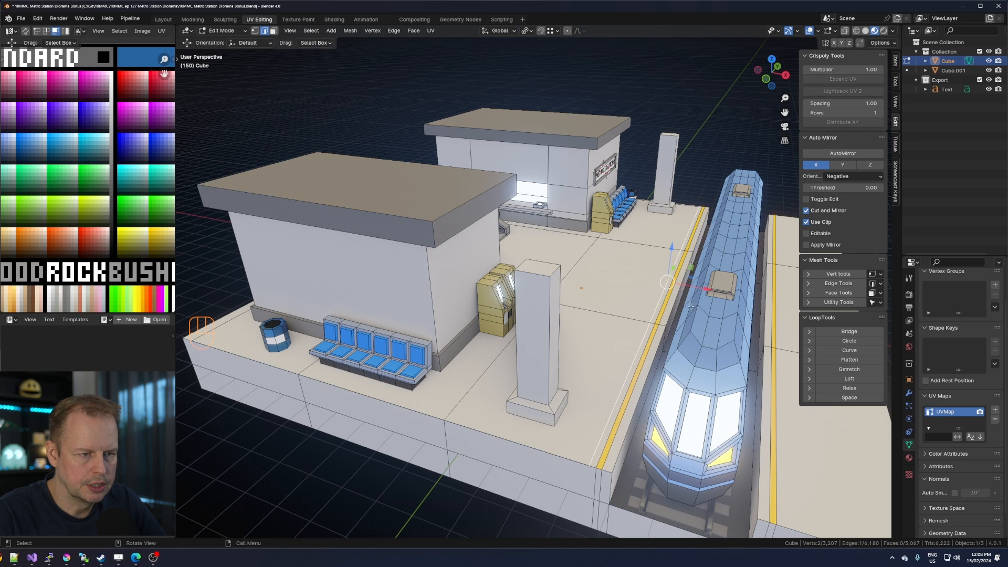
left_click_drag(704, 290, 698, 292)
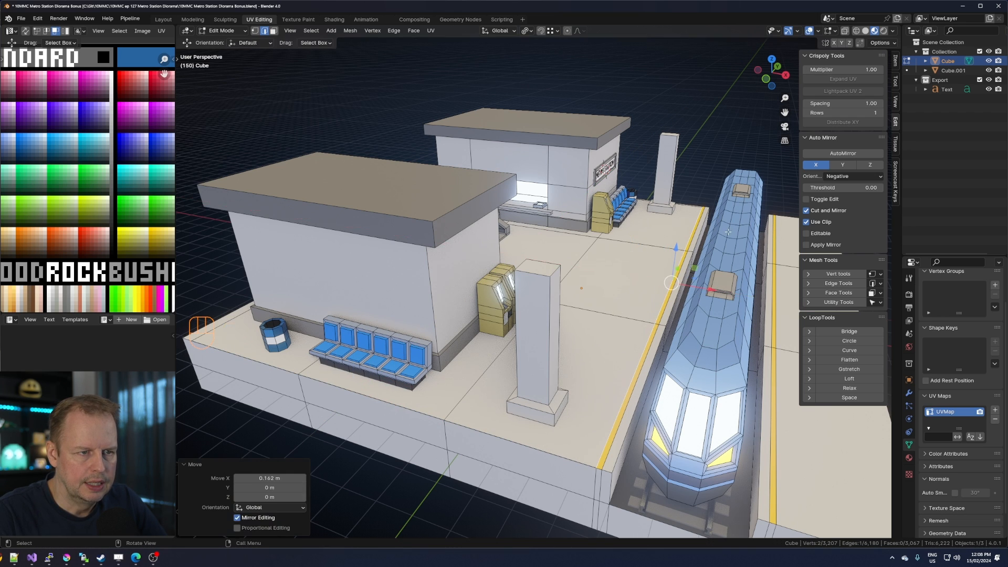
Move the floor face's far-end edge outward along Y and its escalator-side edge about -0.418 m along X.
middle_click_drag(698, 291, 643, 265)
left_click(718, 397)
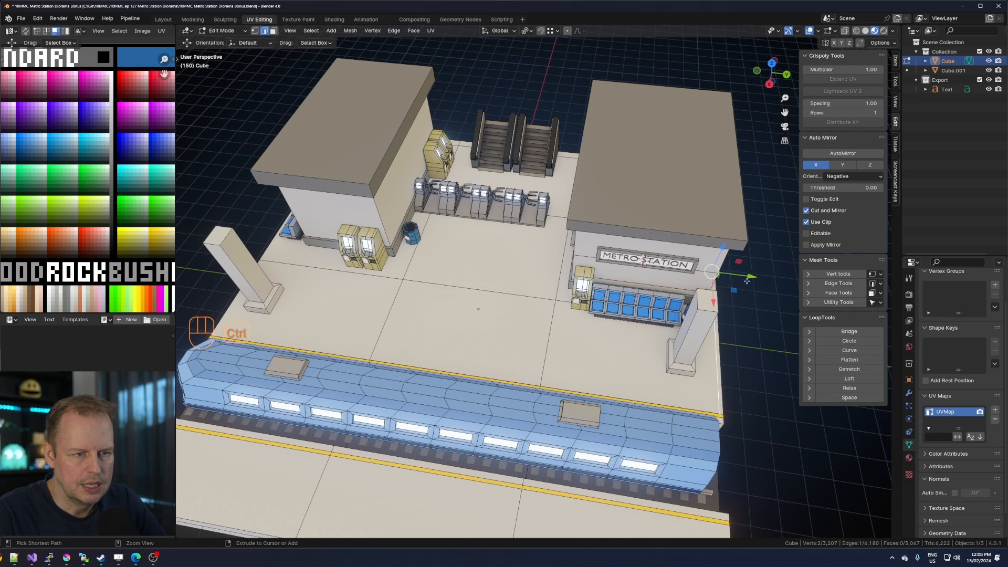
left_click_drag(746, 281, 753, 281)
middle_click_drag(753, 282, 497, 373)
left_click(398, 289)
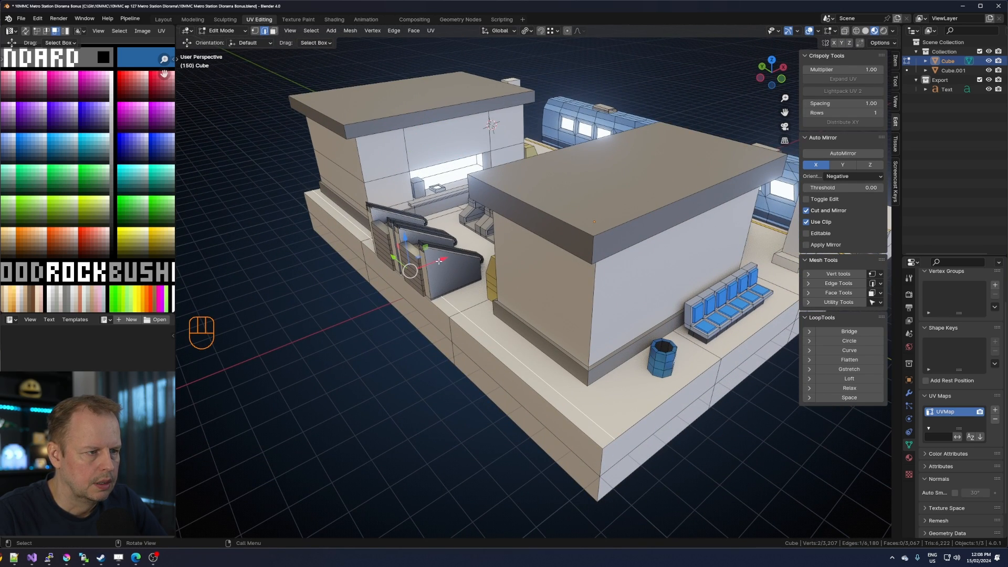
left_click_drag(438, 261, 454, 316, "ctrl")
middle_click_drag(454, 315, 594, 333)
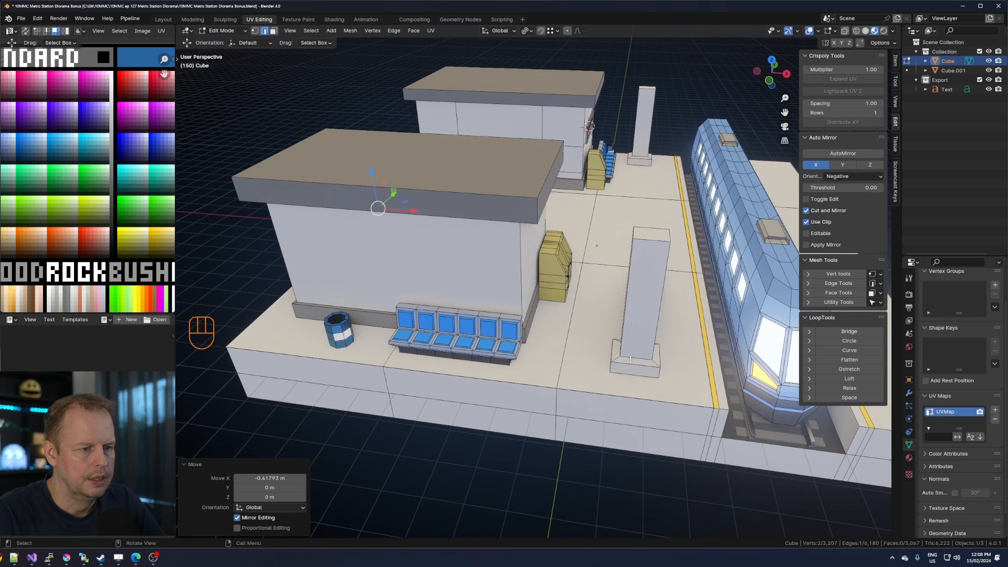
Try subdividing the duplicated floor face with 50 cuts and undo it.
key("g")
right_click(630, 246)
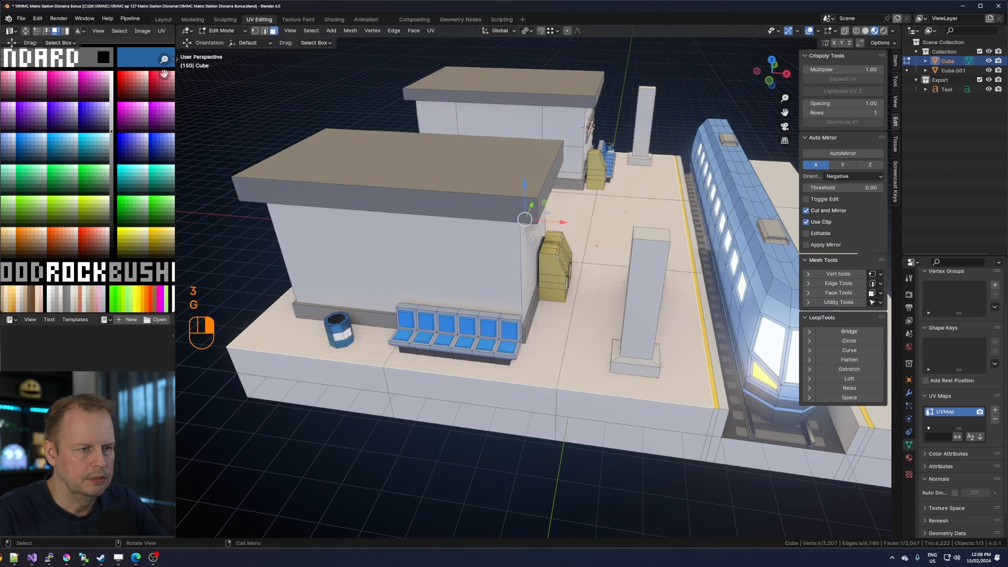
middle_click_drag(634, 238, 614, 237)
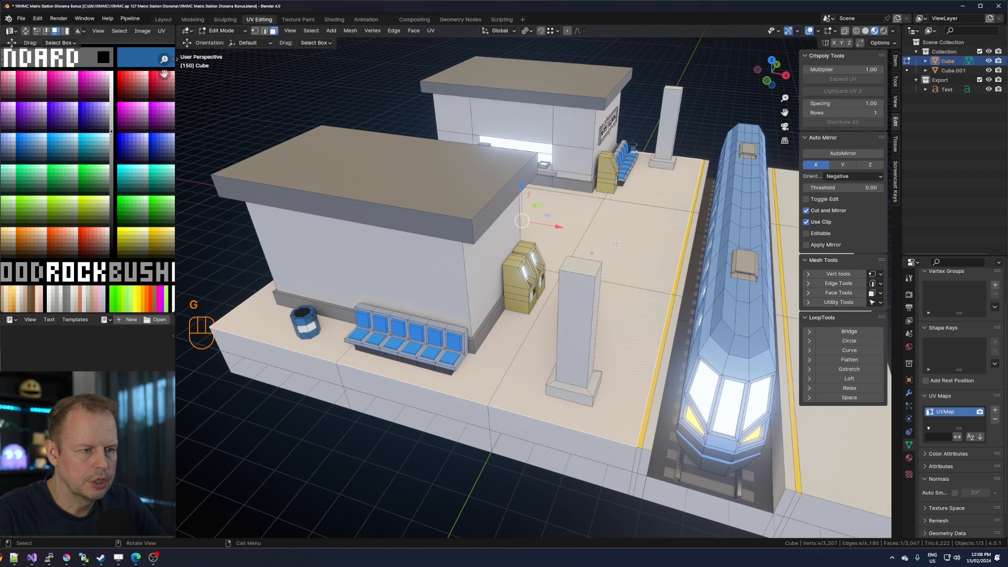
middle_click_drag(608, 254, 636, 257)
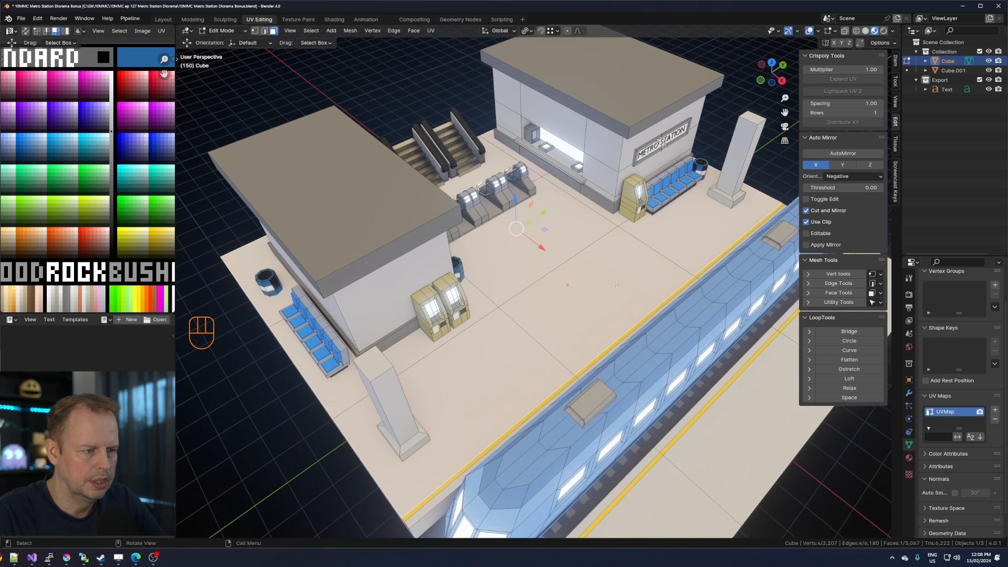
right_click(604, 272)
left_click(601, 268)
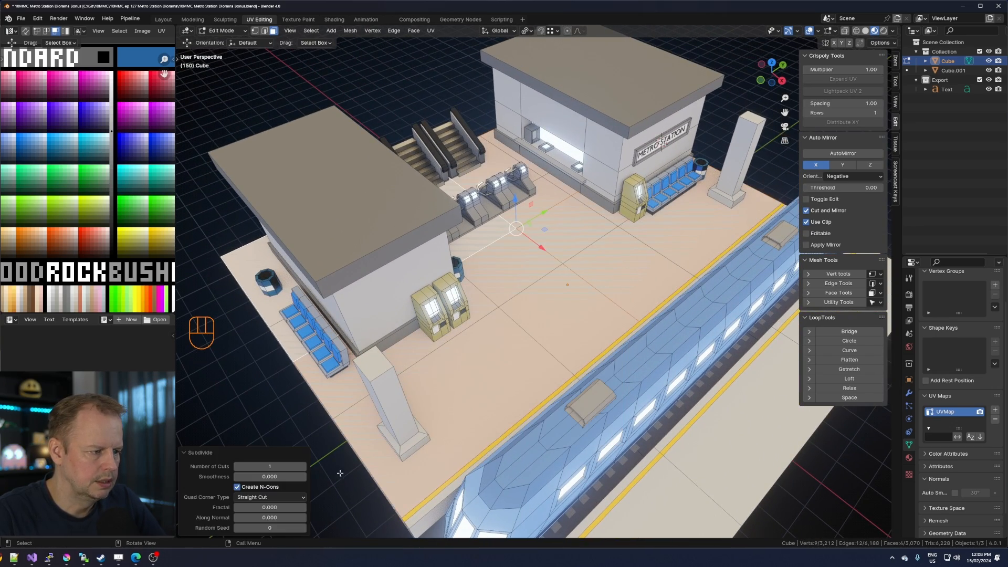
left_click(297, 467)
type("50")
key("Return")
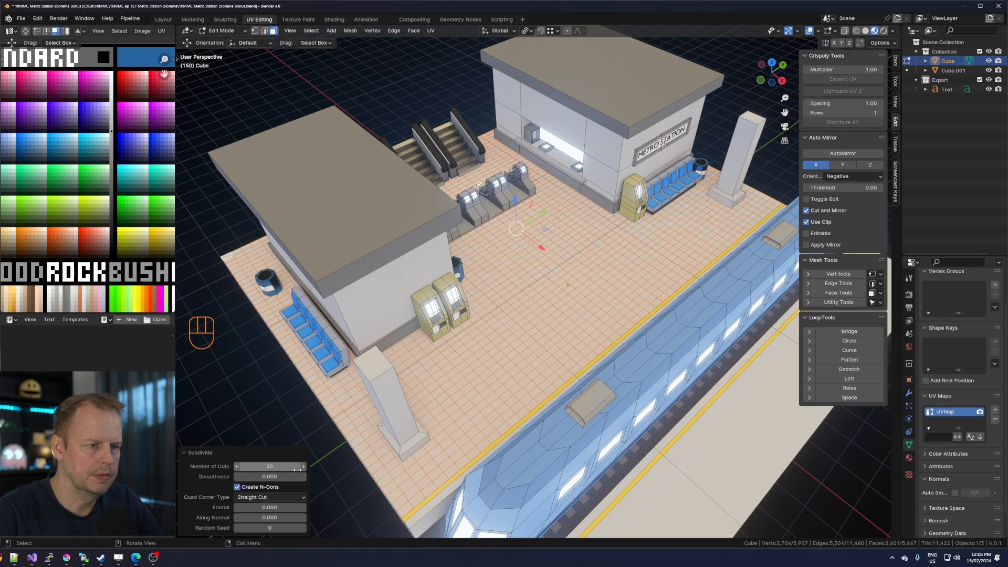
key("ctrl+z")
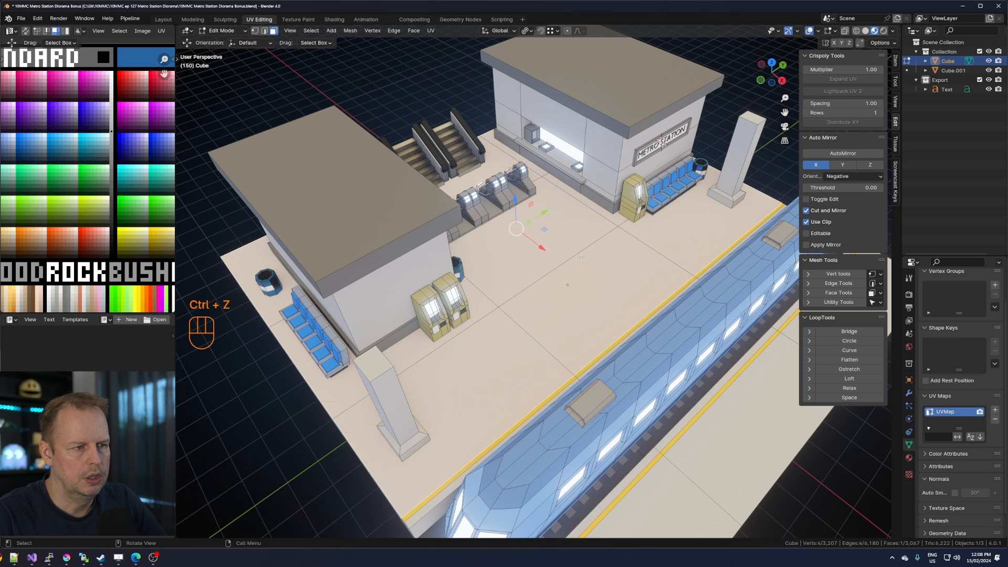
Subdivide the duplicated floor face with 40 cuts.
right_click(577, 256)
left_click(577, 256)
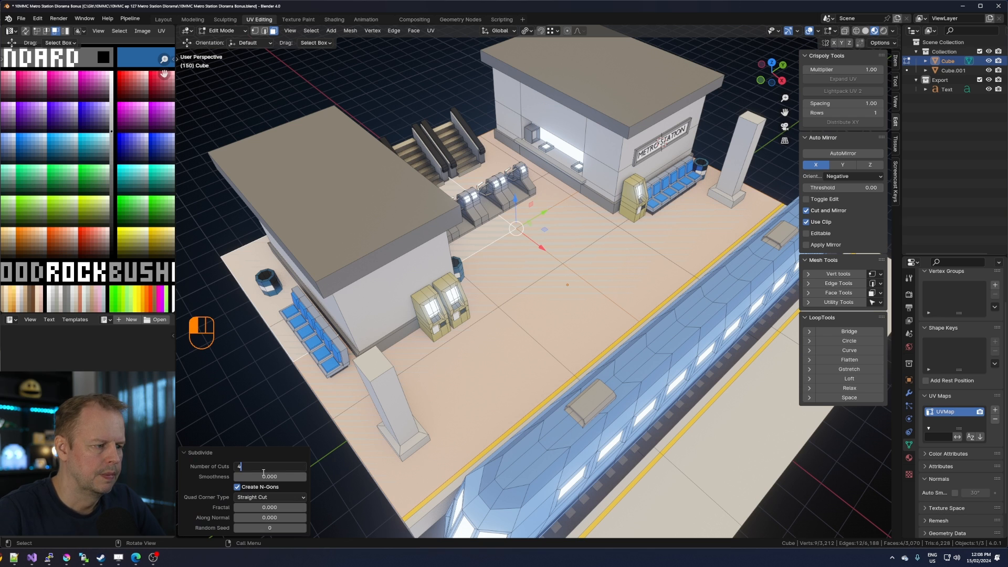
key("Return")
middle_click_drag(499, 342, 519, 322)
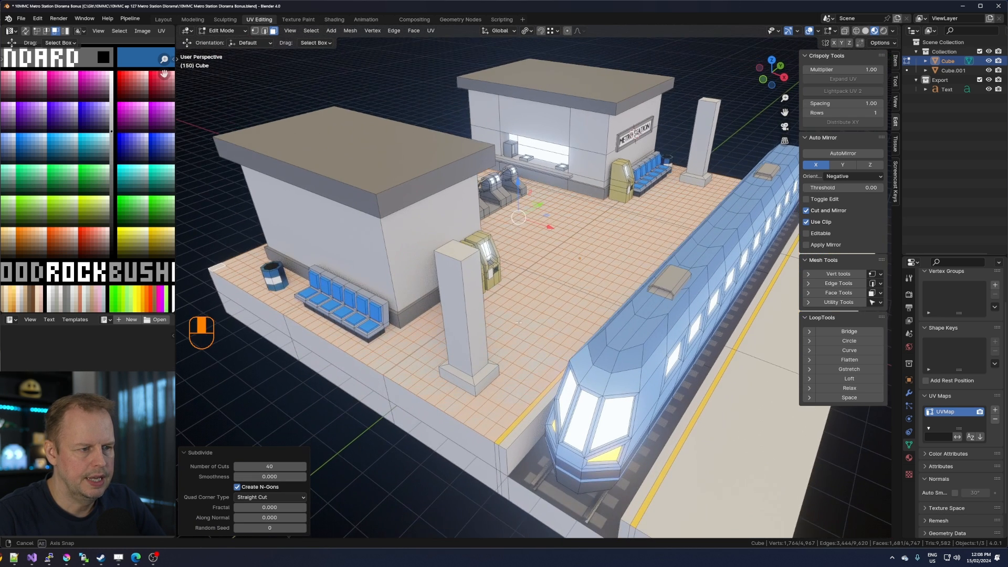
scroll(518, 322, "up", 2)
Apply Checker Deselect to the floor tiles and move the UVs of the remaining tiles down to another palette shade.
key("F3")
key("Return")
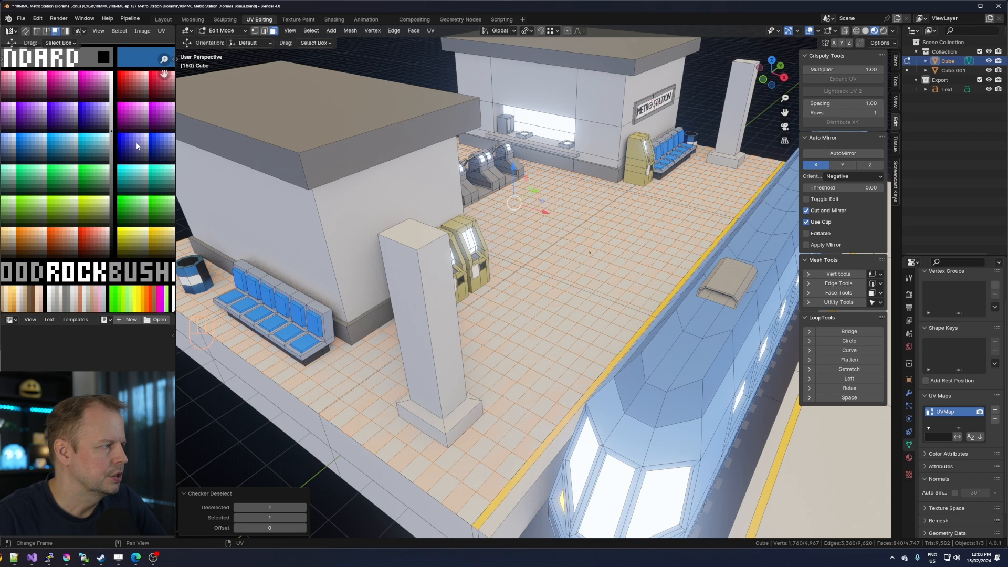
key("a")
key("a")
key("b")
left_click_drag(104, 125, 123, 139)
key("g")
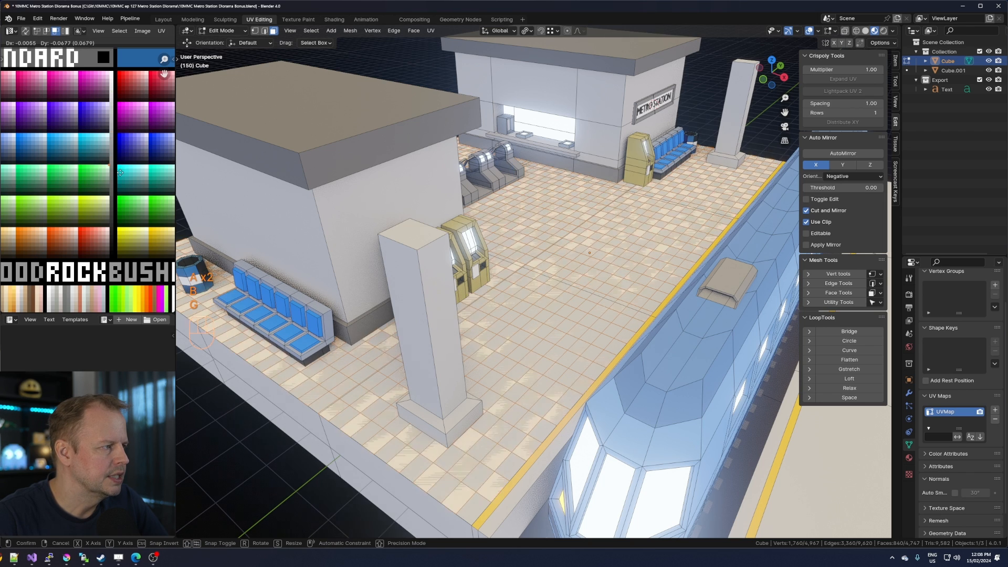
left_click(124, 174)
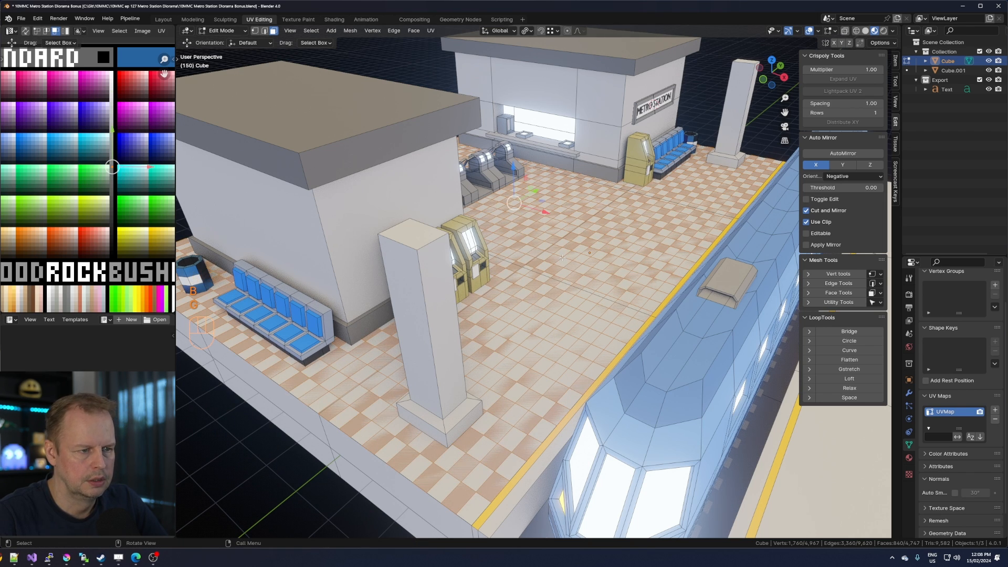
Grow the selection to the whole checkered tile floor and extrude it about 0.075 m along its normal.
key("ctrl+KP_6")
key("ctrl+KP_Add")
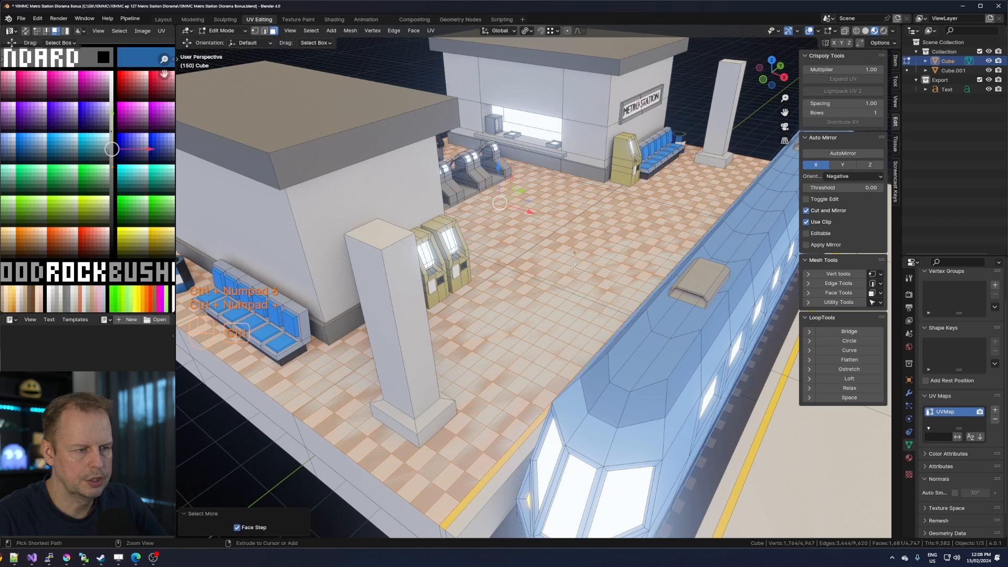
scroll(575, 266, "down", 2)
key("g")
right_click(652, 221)
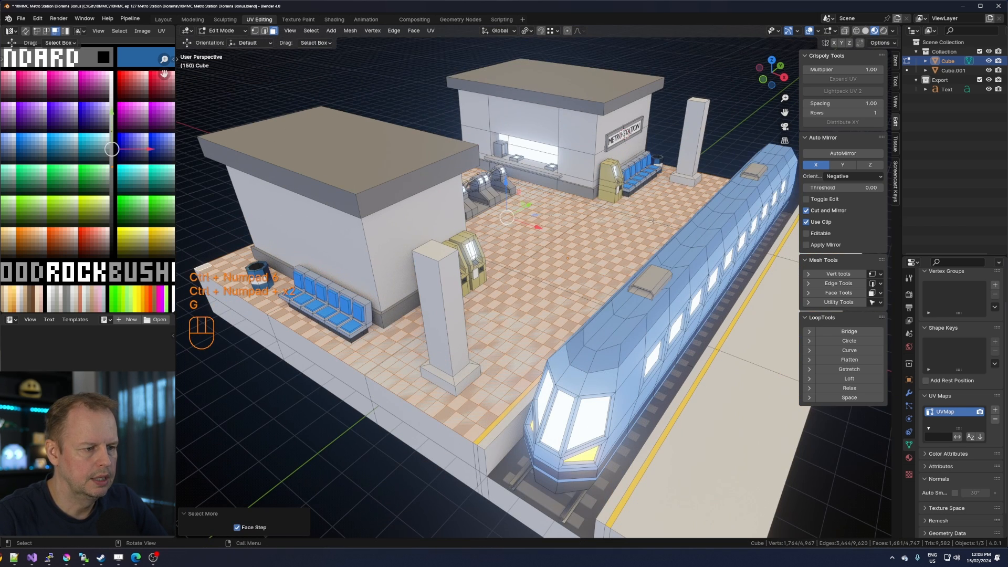
key("e")
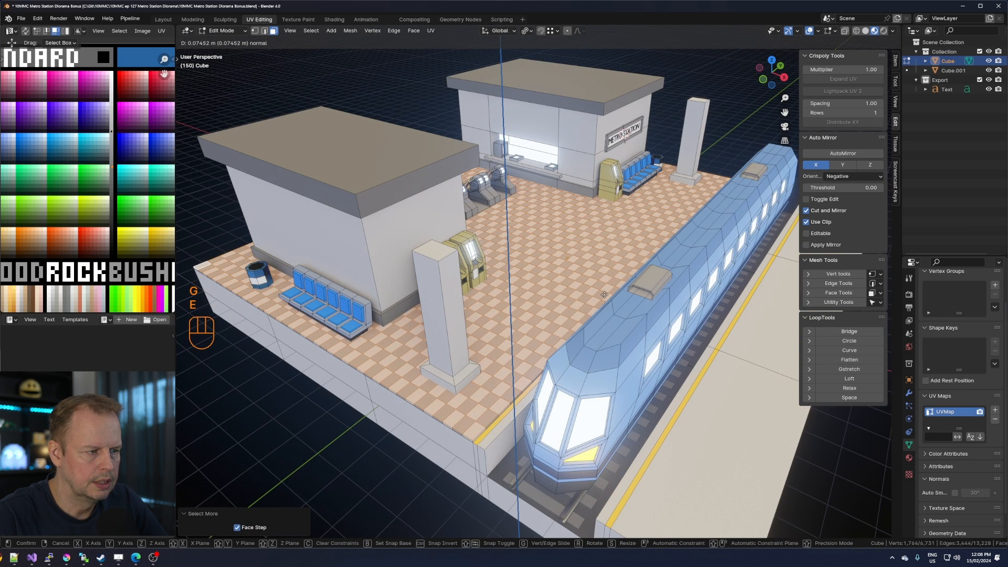
left_click(604, 295)
Select all linked floor tile geometry and lower it about 0.08 m along Z.
key("alt+a")
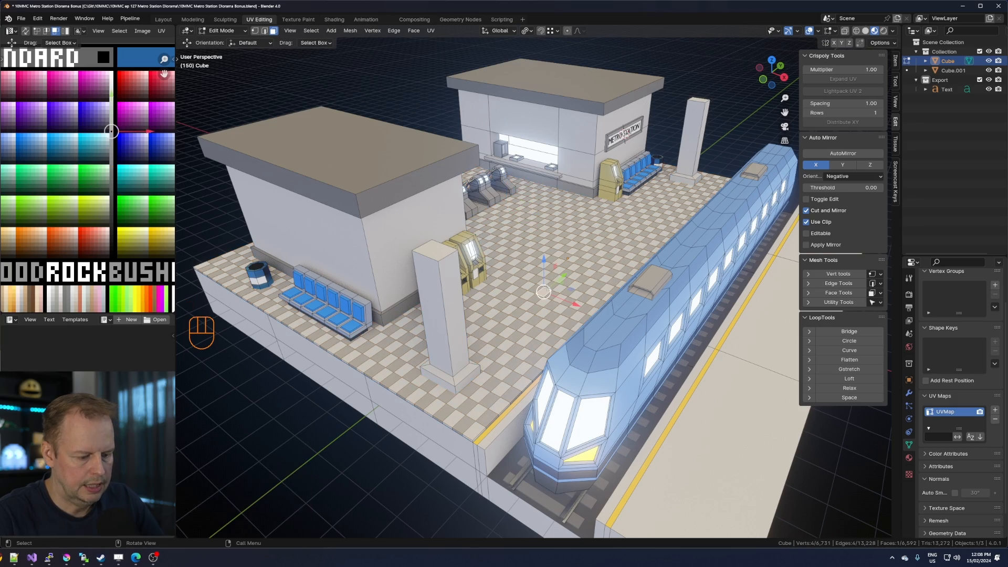
key("l")
key("g")
key("z")
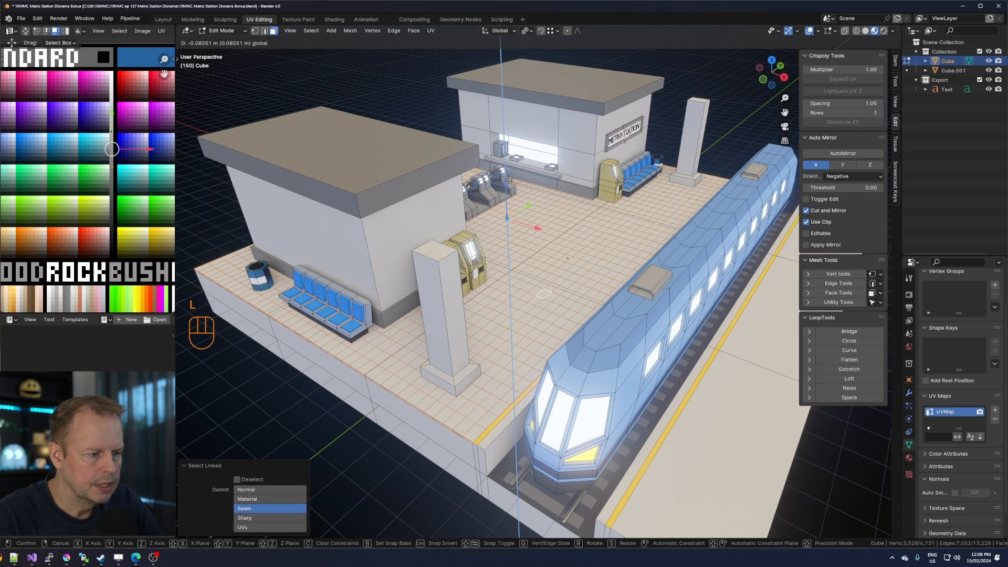
left_click(511, 179)
Examine the diorama in Object Mode from several angles, checking the tile floor around the buildings, escalators and train.
key("Tab")
scroll(593, 260, "down", 5)
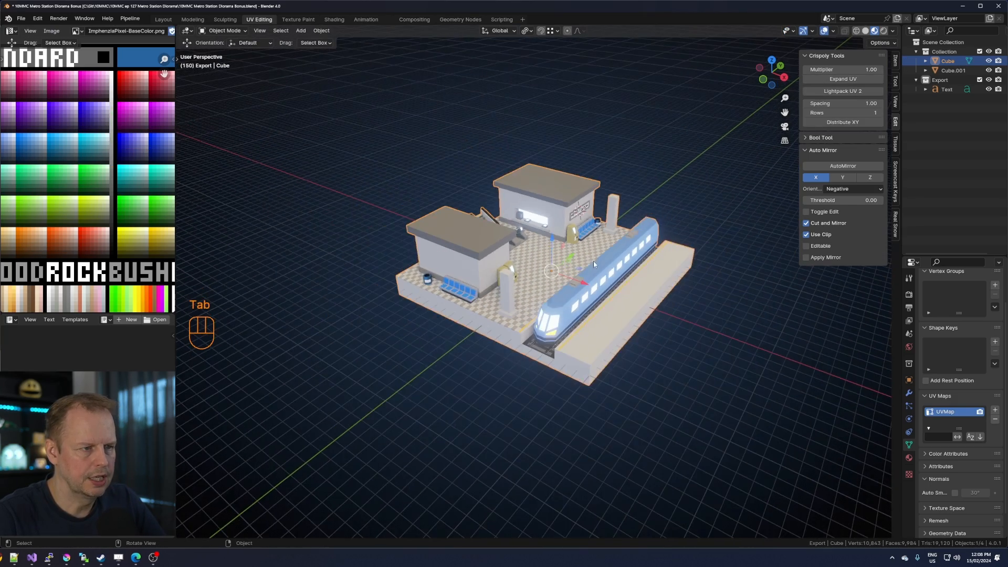
mouse_move(593, 260)
middle_mouse_down()
mouse_move(625, 319)
mouse_move(562, 280)
mouse_move(553, 232)
mouse_move(509, 241)
mouse_move(637, 239)
mouse_move(591, 240)
middle_mouse_up()
scroll(530, 236, "up", 4)
scroll(519, 242, "up", 5)
scroll(526, 244, "down", 3)
scroll(638, 239, "down", 2)
scroll(581, 220, "up", 4)
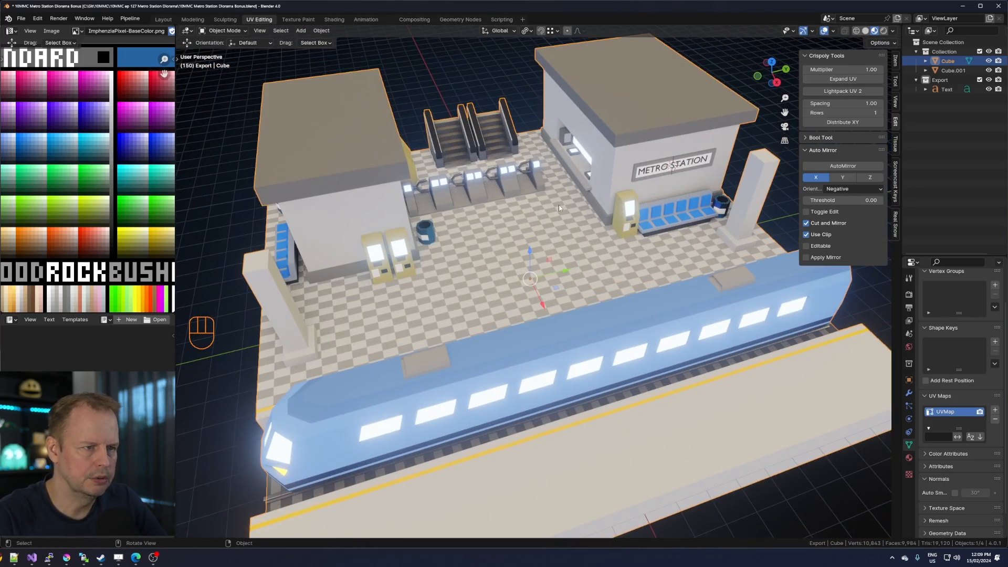
middle_click_drag(559, 208, 584, 168)
scroll(582, 184, "up", 3)
scroll(594, 182, "down", 4)
Duplicate the wall face beside the far building's ticket window, stretch it about 1.7 along Z, and scale it down slightly.
key("Tab")
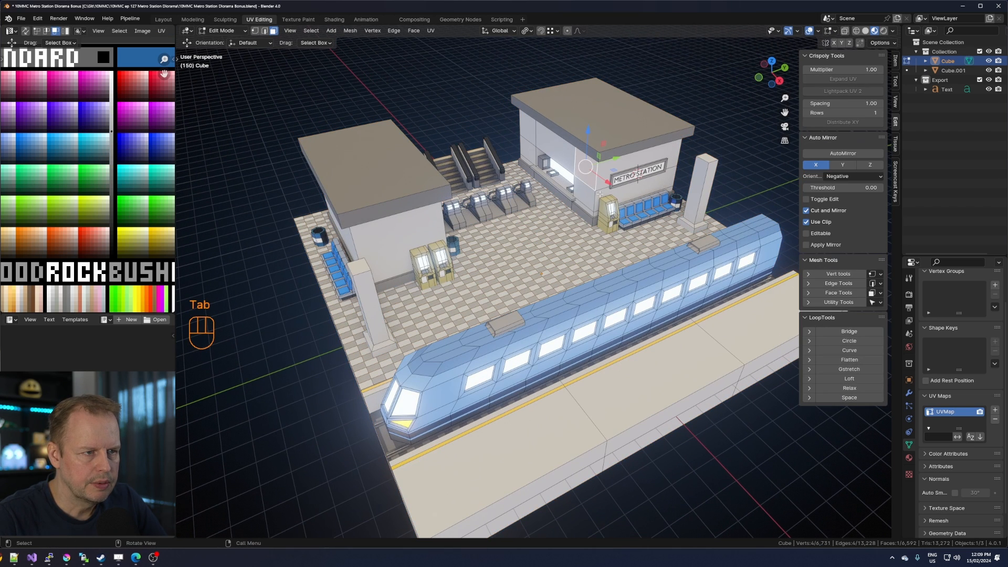
key("shift+d")
key("s")
key("z")
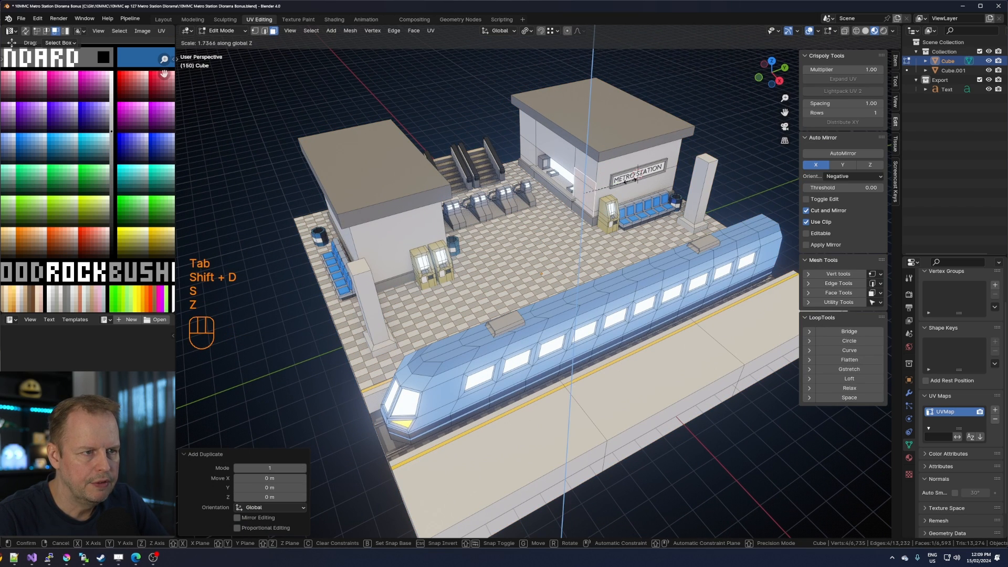
left_click(630, 180)
key("s")
left_click(619, 183)
Raise the duplicated wall face slightly along Z and extrude it outward into a thin door panel.
scroll(617, 183, "up", 3)
left_click_drag(613, 119, 615, 103)
key("e")
left_click(612, 105)
Select the whole door panel, move its UVs up to a lighter palette shade, and save the file.
left_click(609, 135)
key("l")
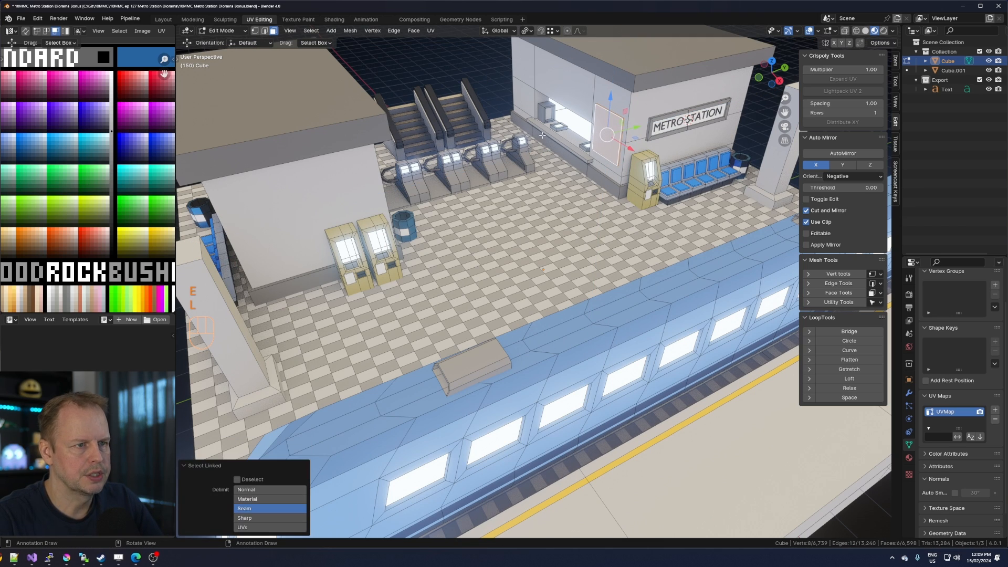
key("a")
key("g")
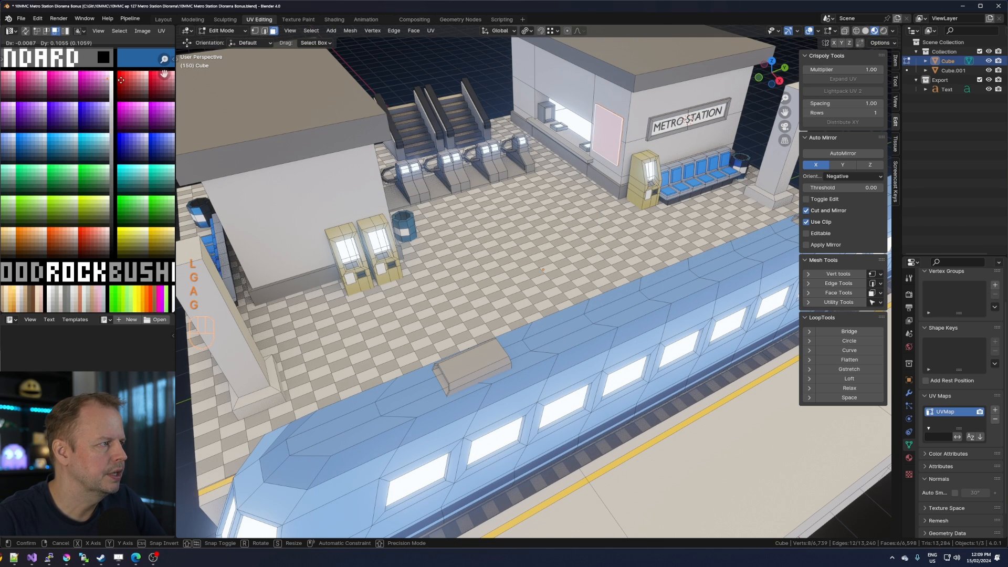
left_click(124, 84)
key("ctrl+s")
Move the bin beside the near building's bench about 0.66 m along X and 0.41 m along Y.
scroll(567, 294, "down", 4)
middle_click_drag(567, 294, 591, 277)
left_click(603, 307)
scroll(572, 305, "up", 2)
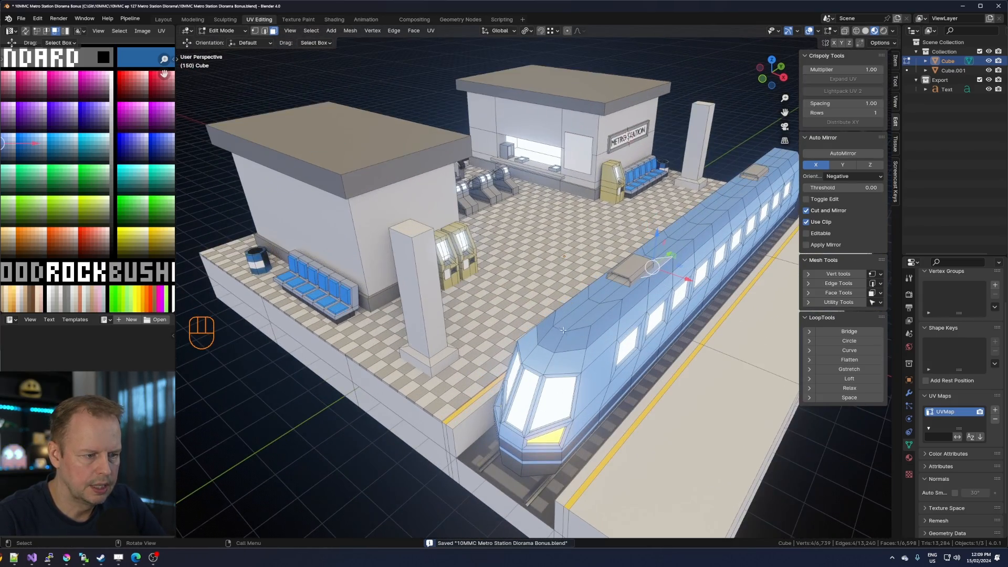
middle_click_drag(563, 330, 577, 375)
middle_click_drag(605, 269, 585, 320, "shift")
middle_click_drag(451, 324, 448, 334)
left_click(257, 357)
key("l")
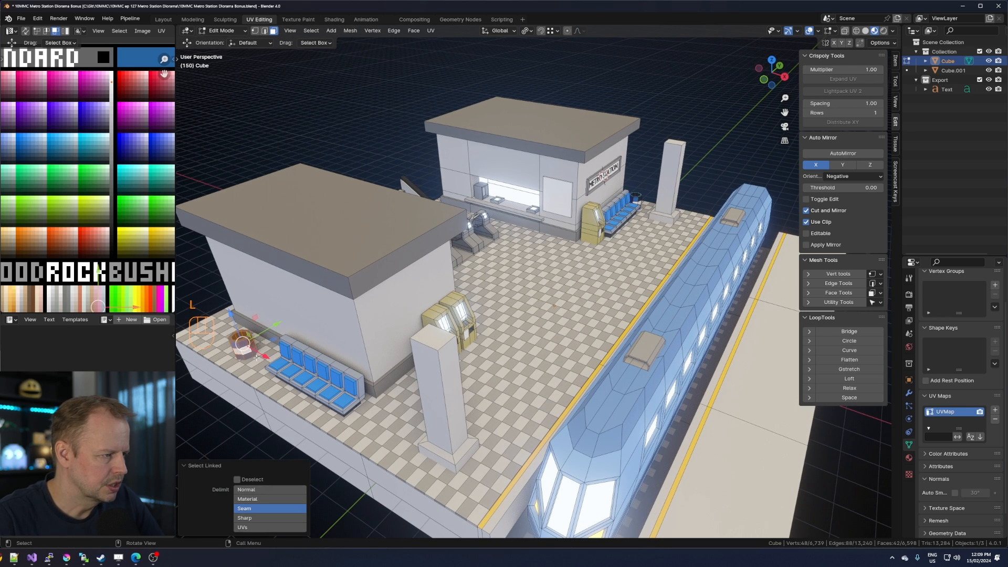
left_click_drag(270, 339, 295, 340)
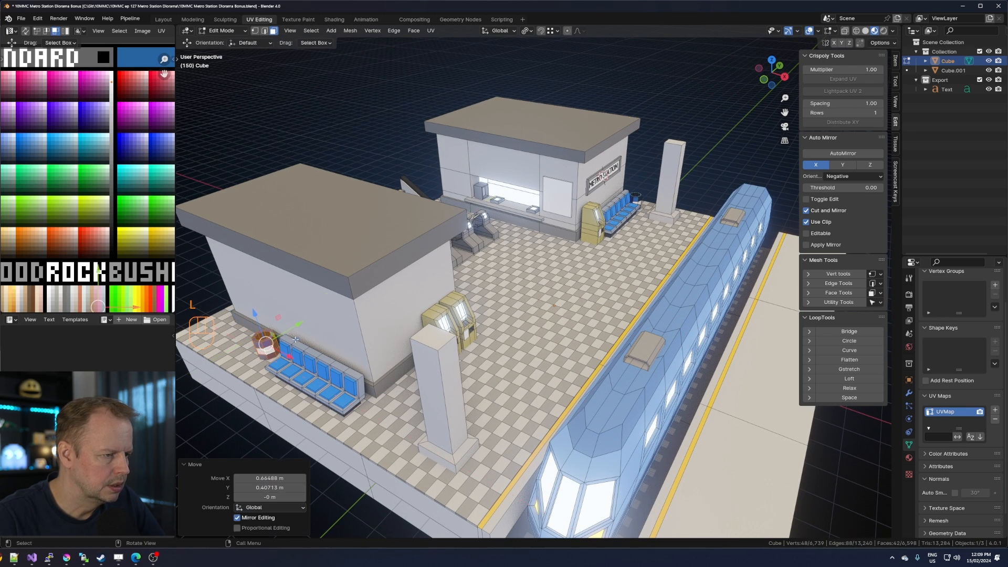
Duplicate one yellow ticket machine by the near building and move the copy about -4.80 m along X and -3.45 m along Y.
left_click(458, 325)
key("l")
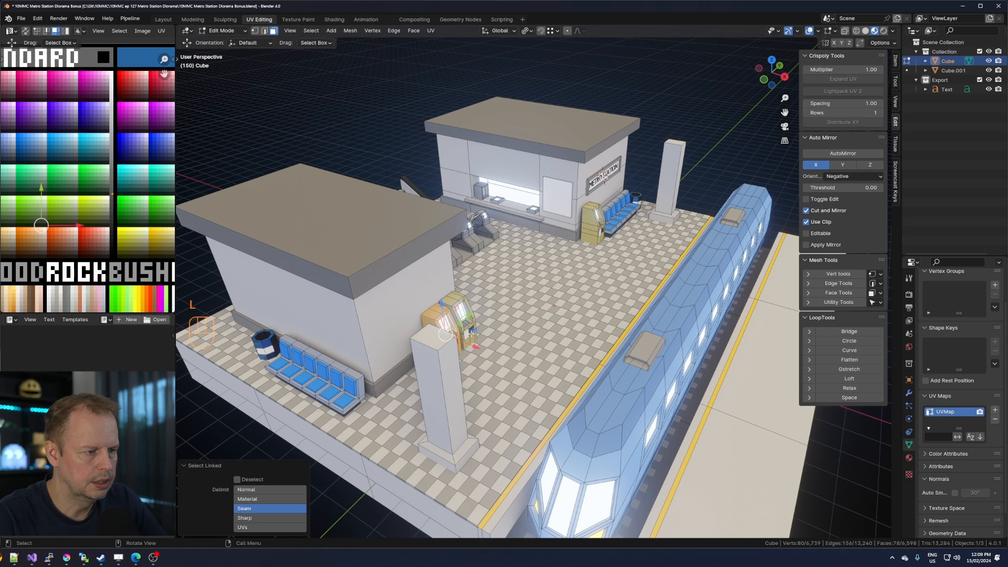
middle_click_drag(495, 327, 402, 337)
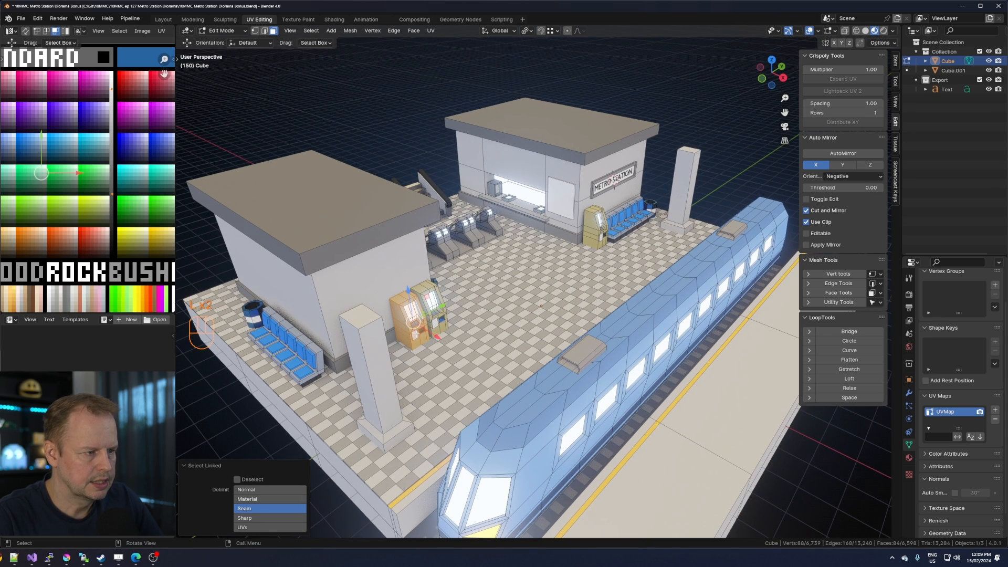
key("shift+d")
left_click_drag(442, 318, 262, 310)
middle_click_drag(263, 310, 421, 296, "shift")
Rotate the copied machine -90° about Z and move it about -1.21 m along X, beyond the bin.
type("rz90")
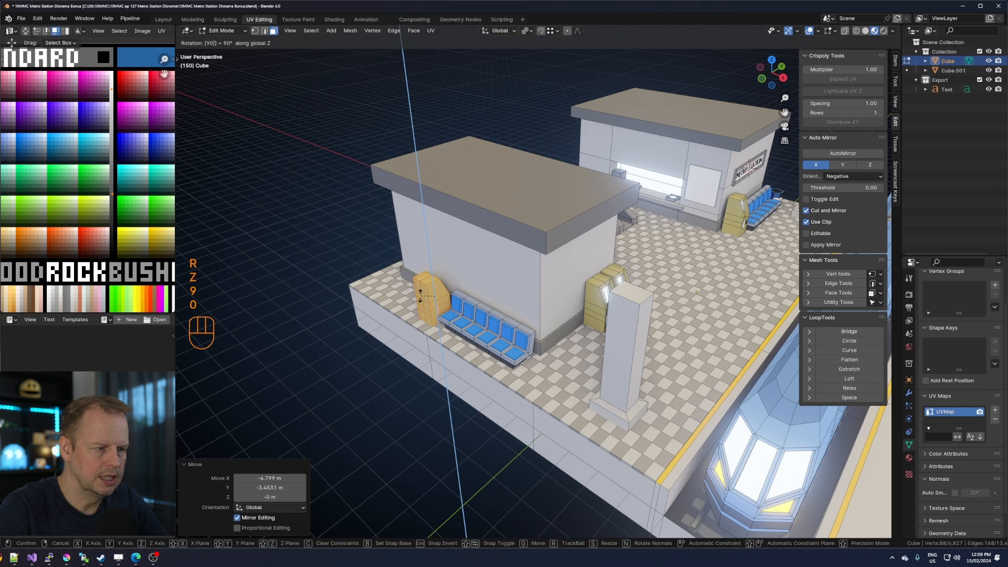
key("KP_Subtract")
key("Return")
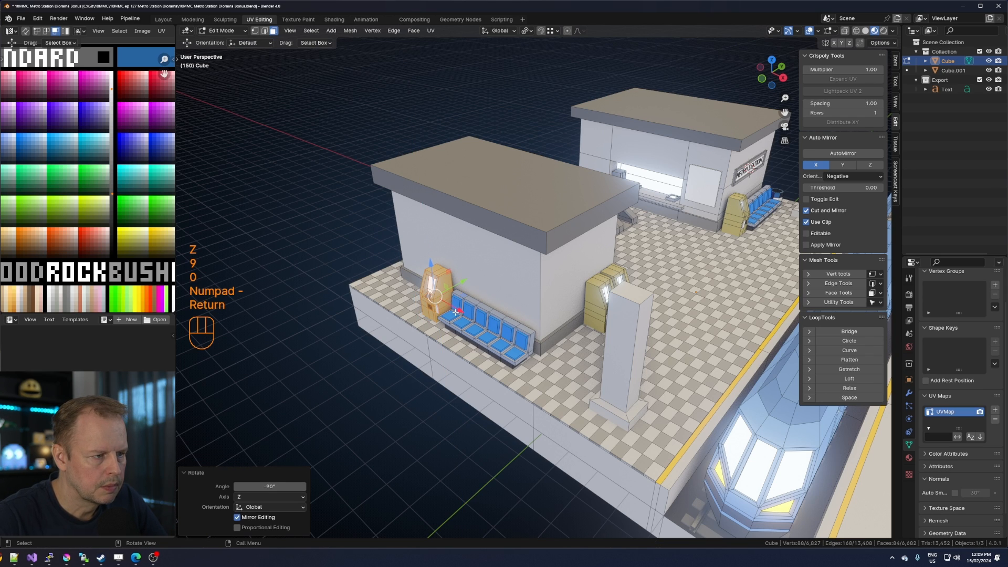
left_click_drag(455, 312, 431, 303)
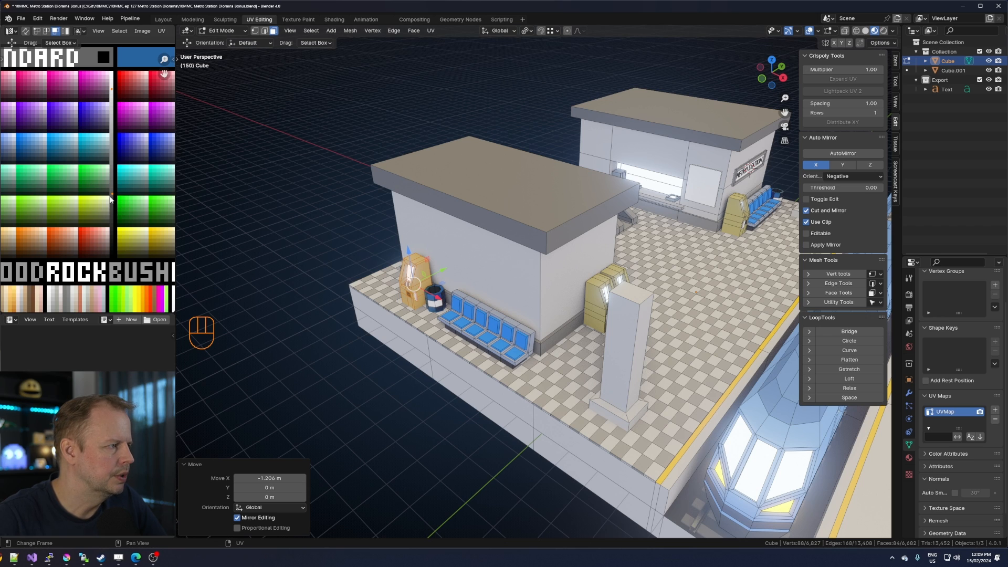
Recolor the copied machine's yellow body by moving those UVs to an orange-red palette shade.
middle_click_drag(111, 197, 192, 185, "shift")
key("a")
key("a")
key("b")
left_click_drag(36, 214, 66, 250)
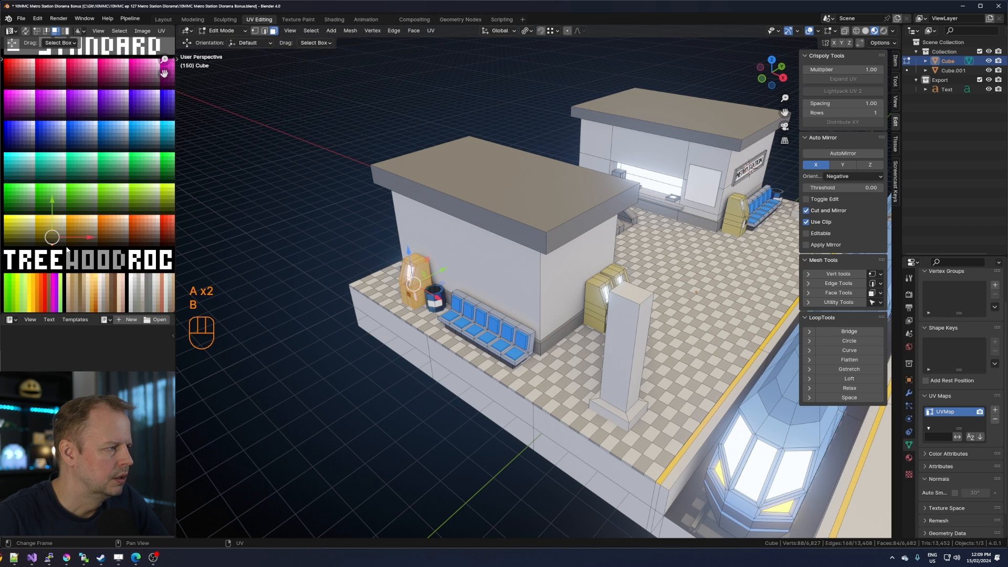
key("g")
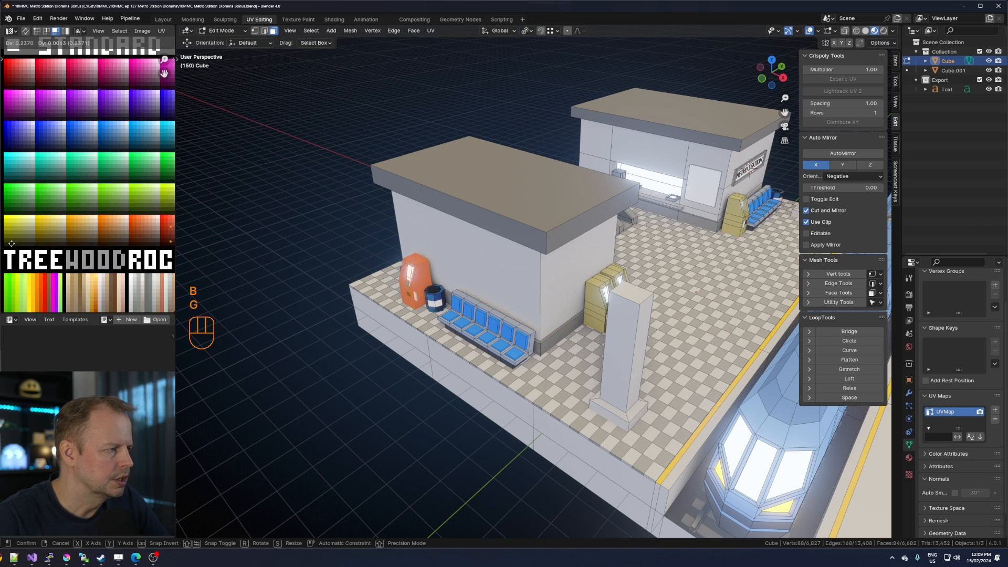
left_click(10, 243)
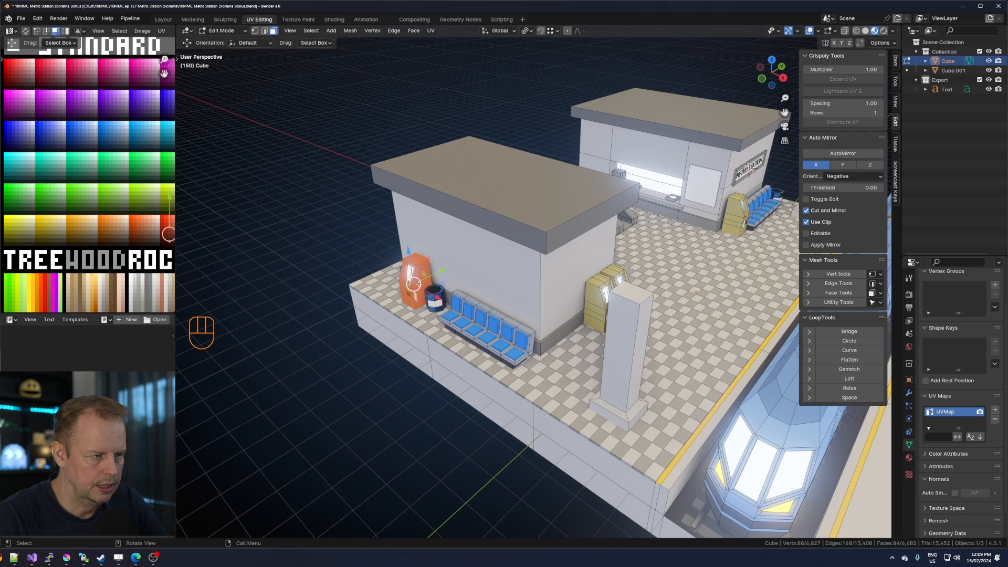
Duplicate the red machine and shift the copy along X to stand beside the original.
key("shift+d")
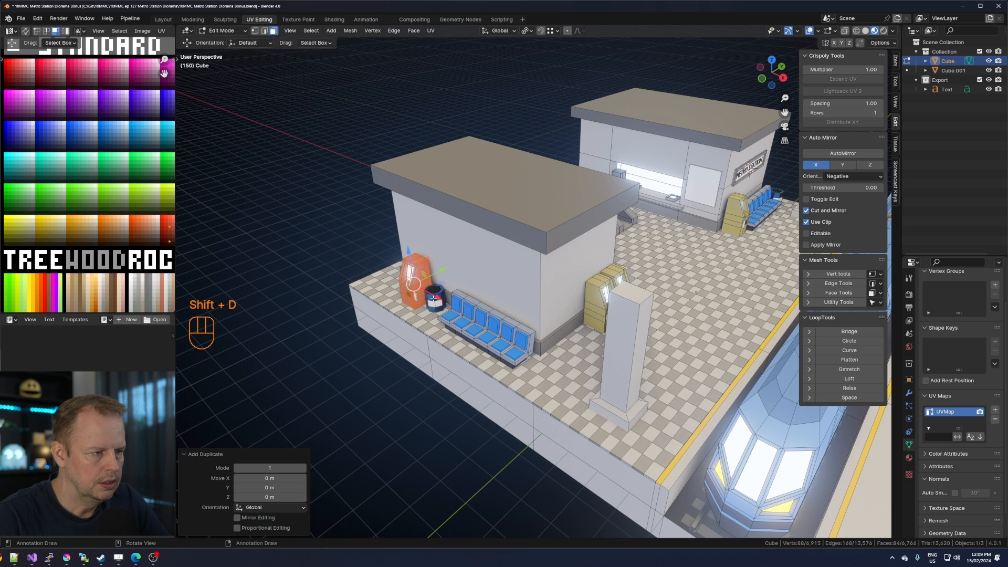
key("x")
left_click(413, 293)
middle_click_drag(413, 294, 478, 293)
left_click_drag(547, 310, 548, 310)
Duplicate the wall face above the far building's ticket window, scale it to 0.468, and widen it by 1.741 along X.
middle_click_drag(615, 295, 472, 258)
left_click(472, 259)
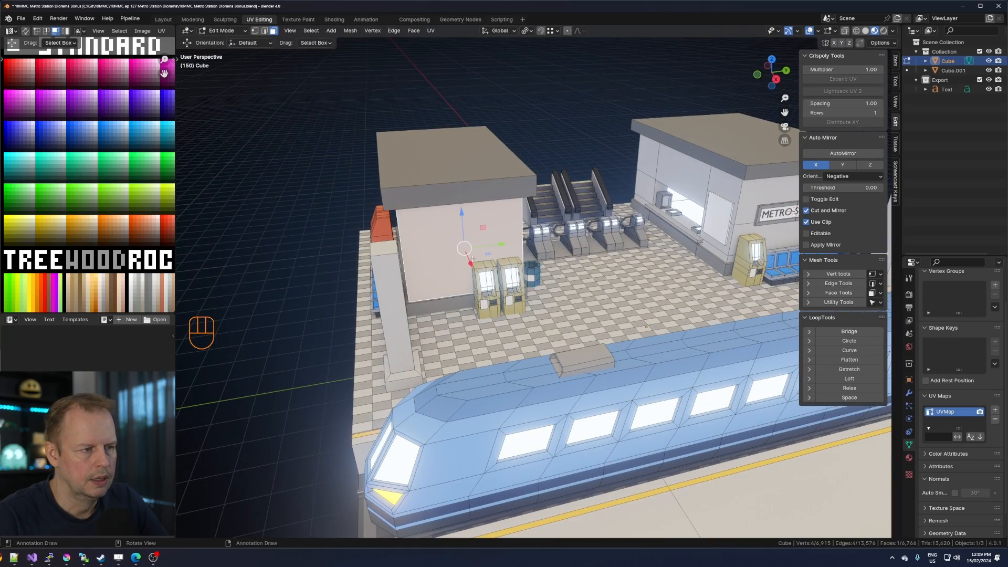
scroll(469, 280, "down", 2)
scroll(524, 278, "up", 2)
middle_click_drag(546, 278, 588, 279)
key("shift+d")
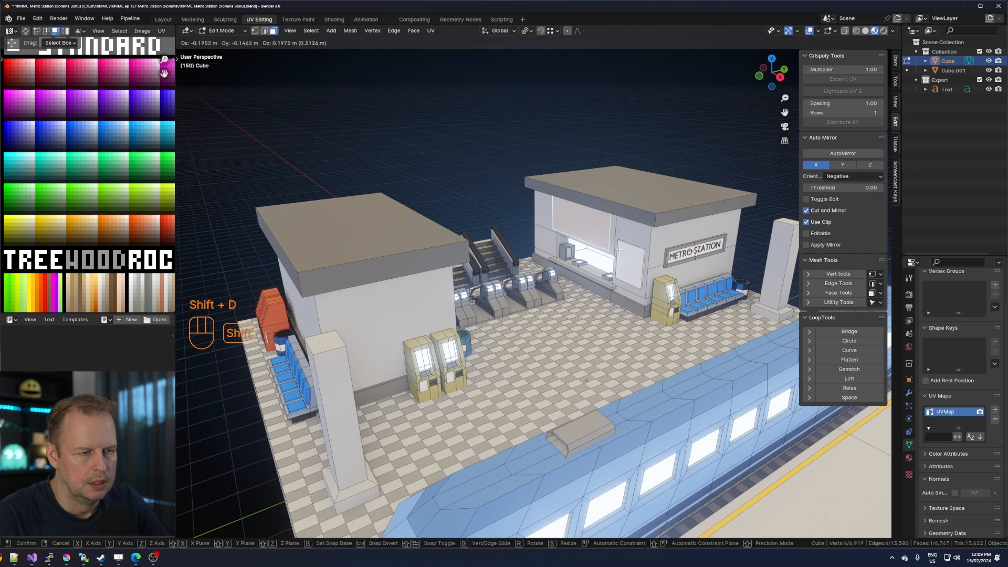
key("s")
left_click(610, 241)
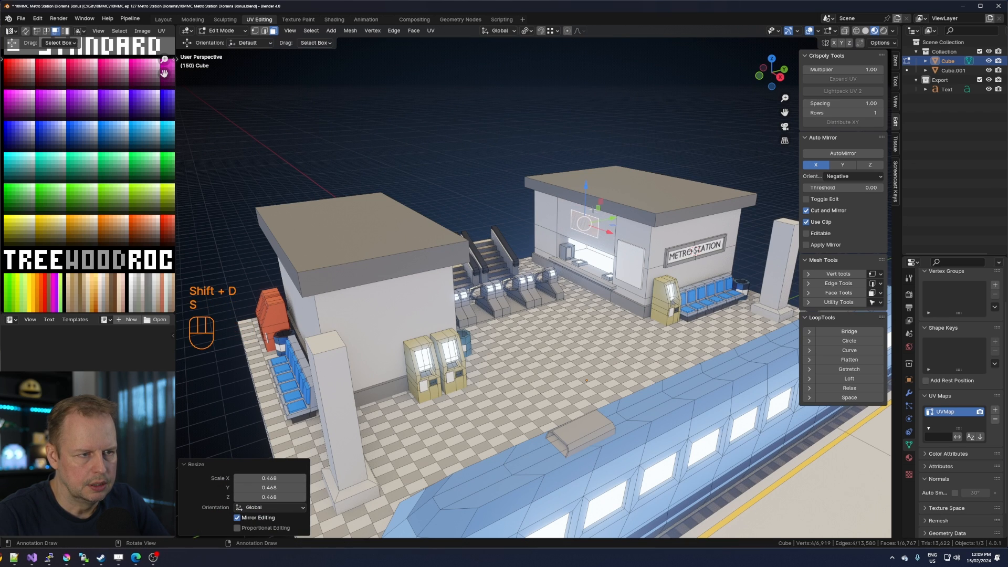
key("s")
key("s")
key("x")
left_click(663, 232)
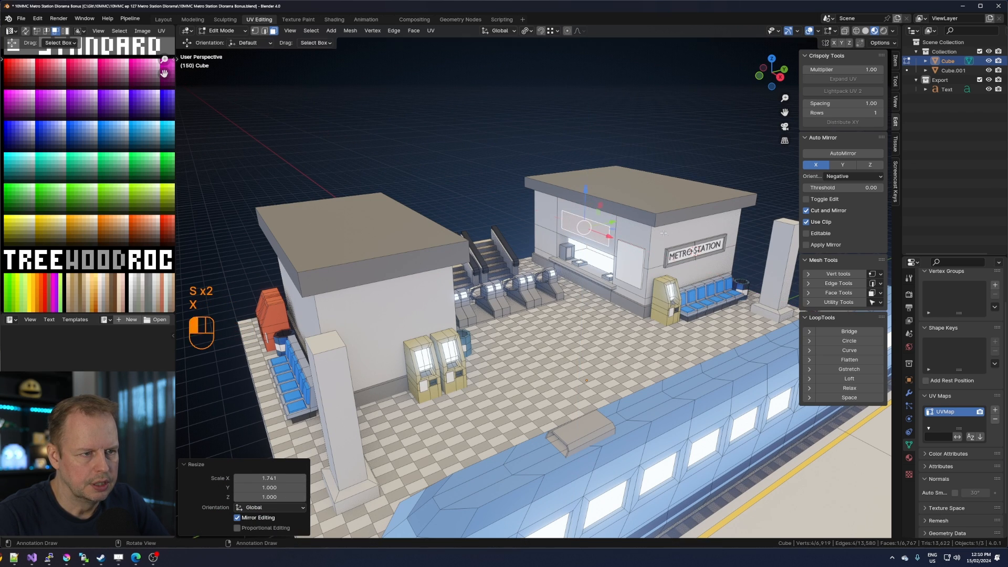
Extrude the duplicated face outward into a thin sign panel and select the whole panel with its UVs.
key("e")
key("l")
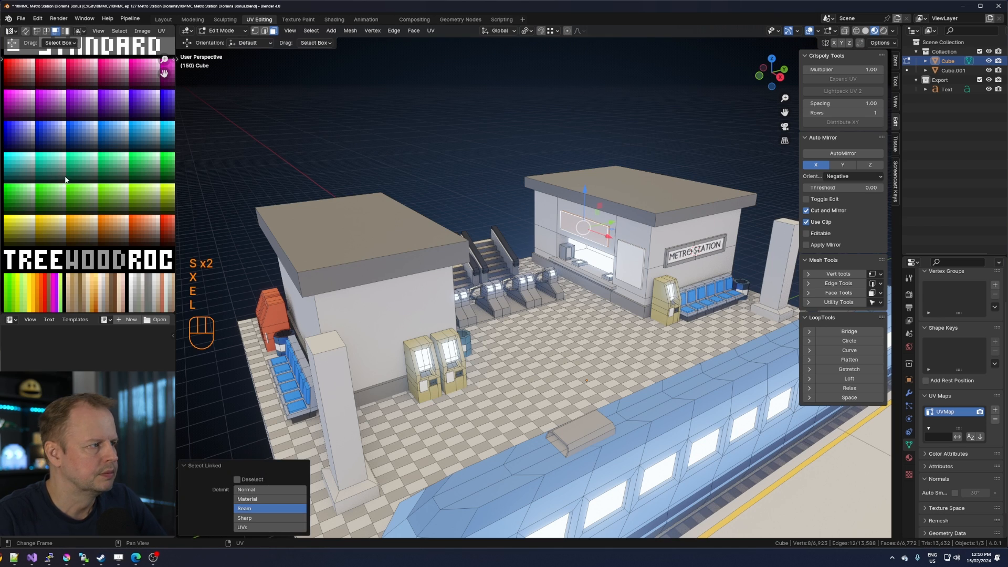
key("a")
Try moving the sign panel's UVs to a red palette shade and undo it.
key("g")
left_click(129, 109)
scroll(127, 119, "down", 3)
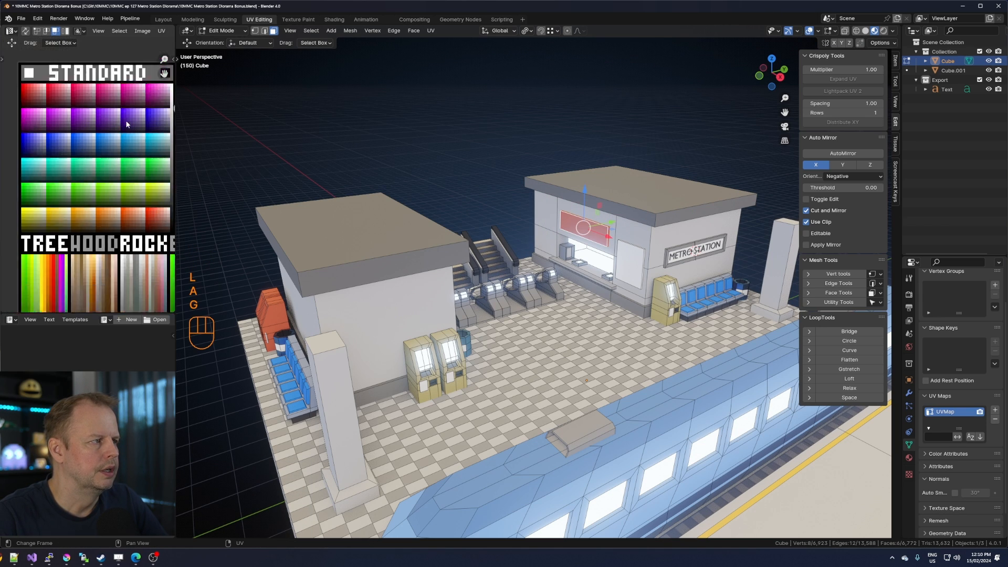
middle_click_drag(128, 135, 118, 182, "shift")
key("ctrl+z")
Move the sign panel's UVs up the grey palette column to a lighter shade.
scroll(128, 184, "up", 1)
key("g")
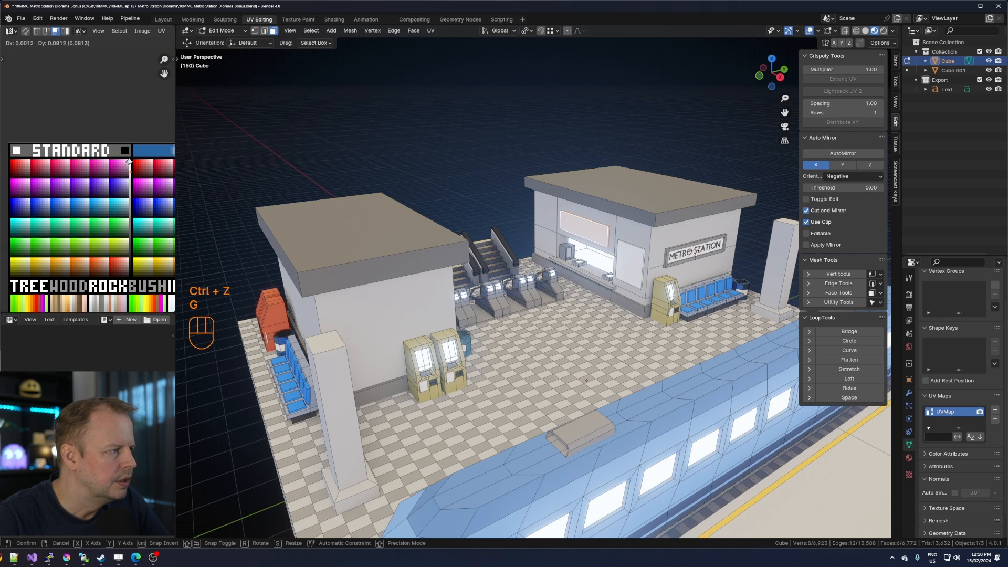
left_click(129, 162)
key("g")
left_click(129, 164)
Examine the diorama from several angles in Object and Edit Mode, checking the red machines and the new sign panel.
key("Tab")
middle_click_drag(522, 241, 431, 337)
key("Tab")
scroll(346, 354, "down", 4)
scroll(465, 351, "up", 4)
mouse_move(363, 330)
middle_mouse_down("shift")
mouse_move(392, 325)
mouse_move(376, 315)
middle_mouse_up("shift")
left_click(361, 282)
key("Tab")
key("Tab")
scroll(344, 314, "down", 3)
Duplicate the near-end top face of the platform across the tracks, scale it to 0.529, and narrow it to 0.221 along Y.
left_click(503, 445)
scroll(503, 444, "down", 3)
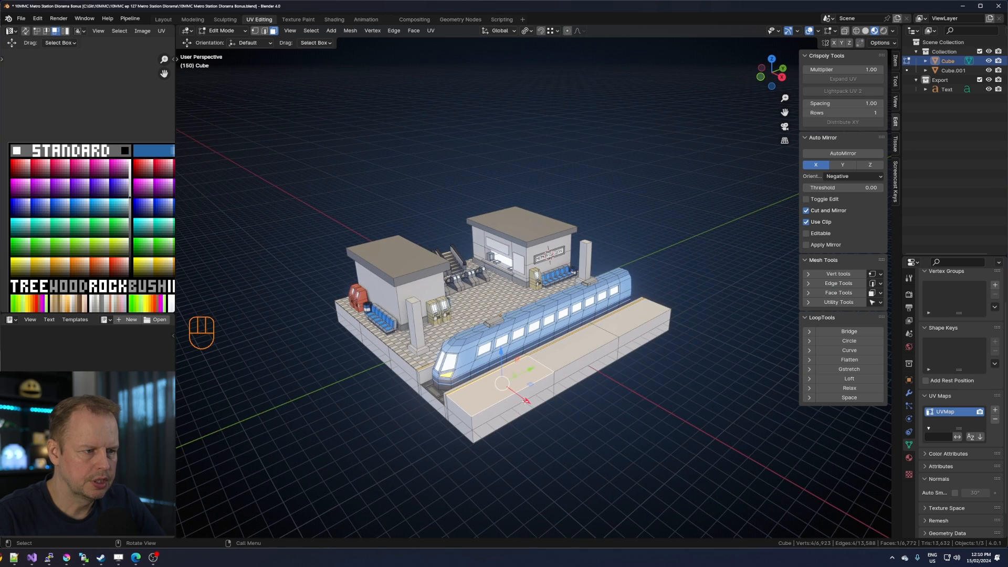
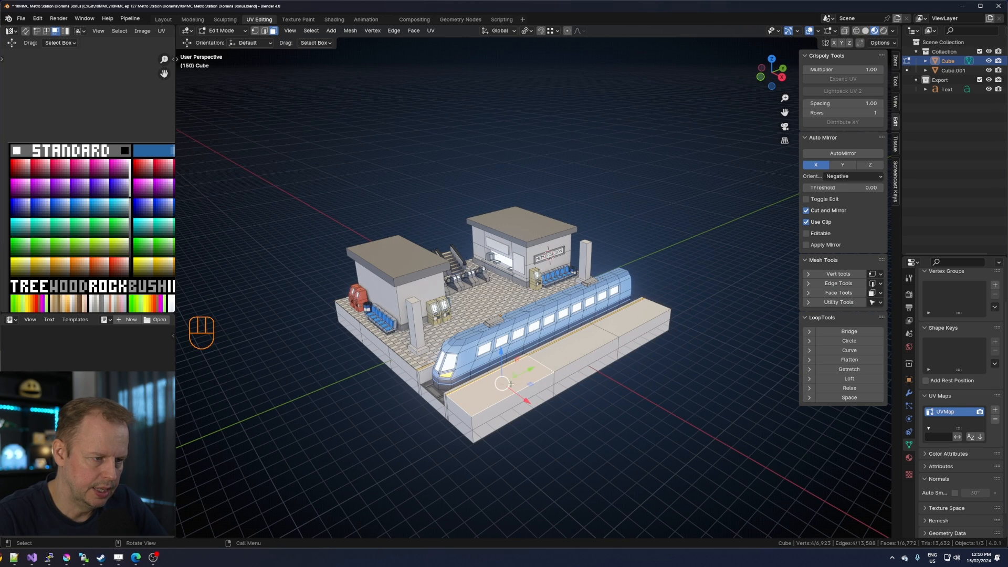
key("shift+d")
key("s")
left_click(559, 387)
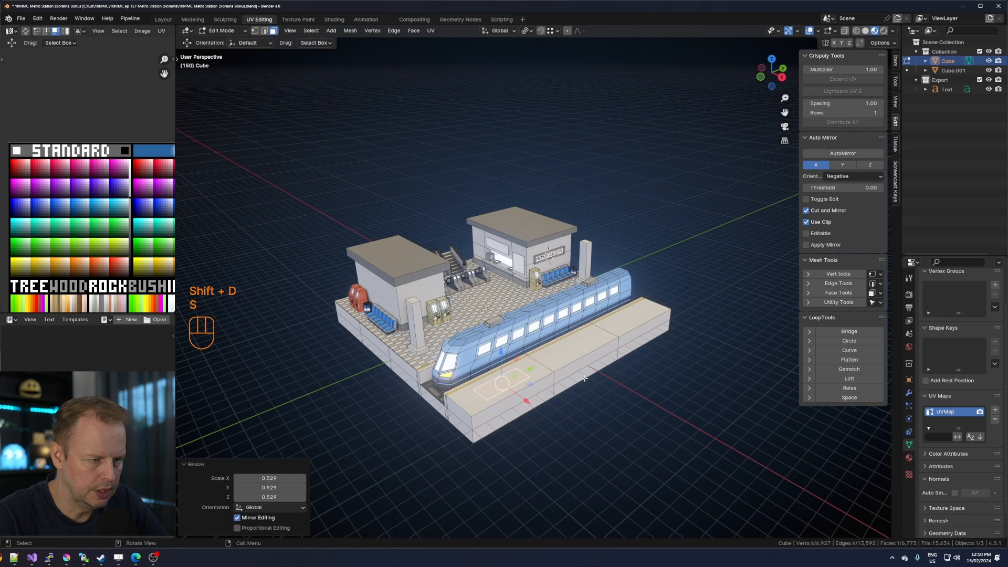
key("s")
key("y")
left_click(509, 400)
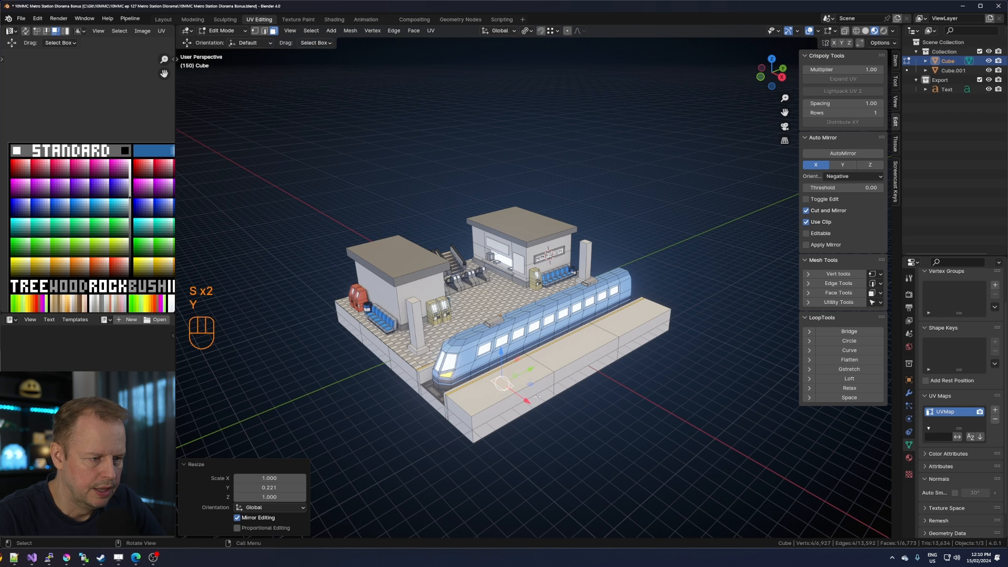
Scale the duplicated platform face to 1.479 and move it -2.4834 m along Y toward the platform's near end.
key("s")
left_click(553, 397)
left_click_drag(511, 377, 507, 380)
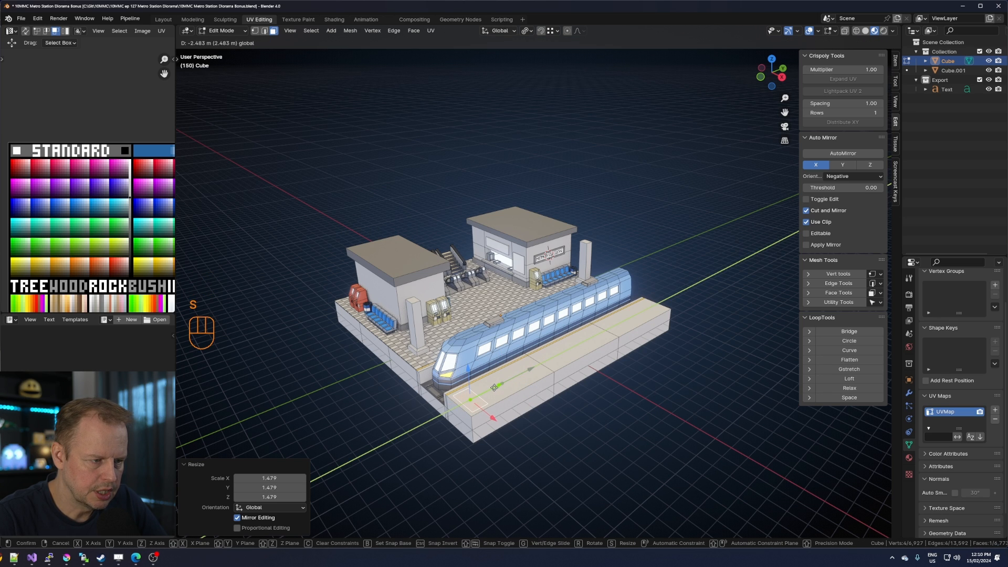
left_click(494, 387)
Extrude the face upward by about 0.52 m into a base block.
scroll(494, 387, "up", 3)
key("e")
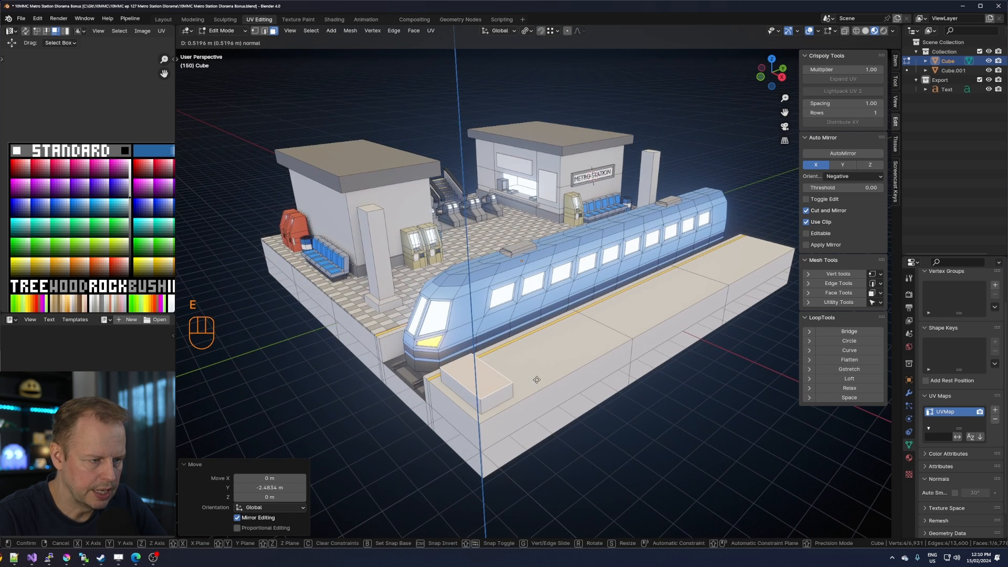
left_click(537, 380)
Move the base block's track-side top edge along X, away from the train.
key("2")
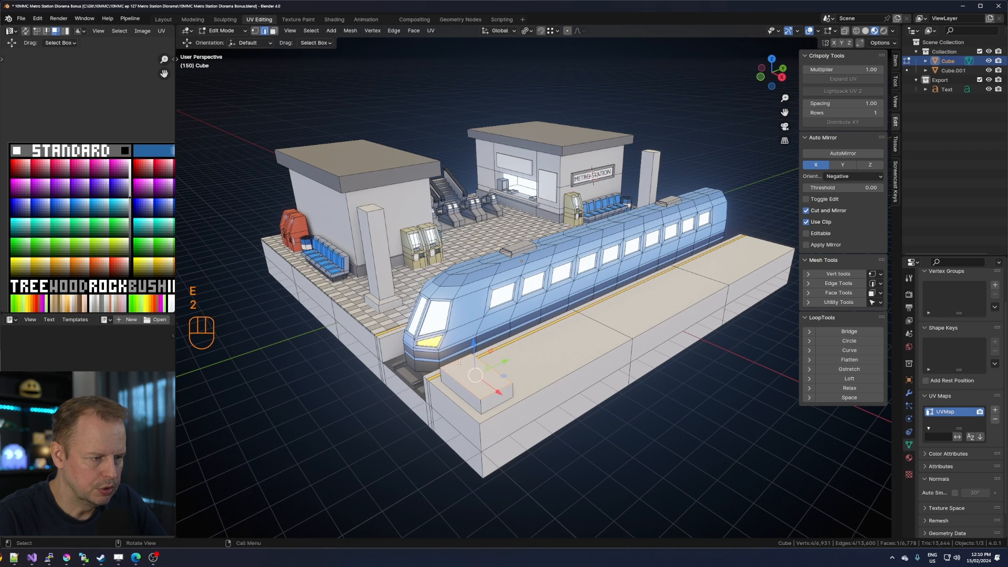
left_click(456, 362)
left_click_drag(477, 375, 487, 382)
left_click(487, 382)
key("3")
Extrude the base block's top face 0.34454 m and scale it to 0.411 along Y.
left_click(496, 385)
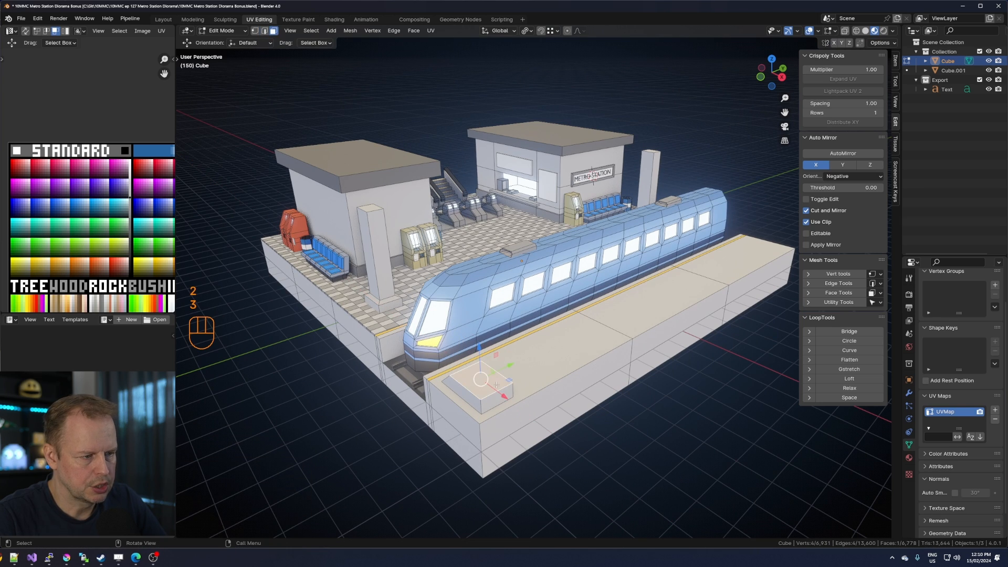
key("e")
left_click(564, 389)
key("s")
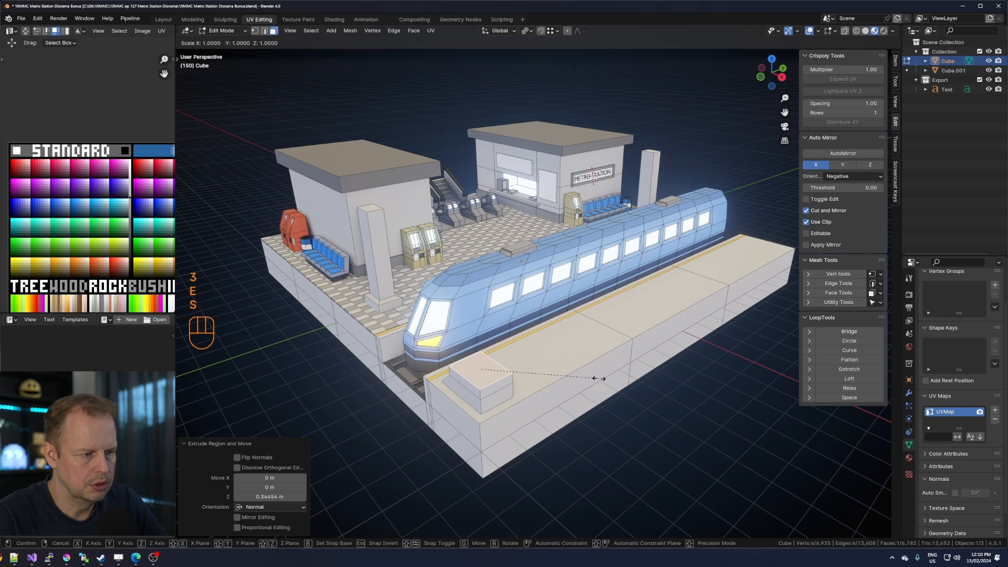
key("x")
key("y")
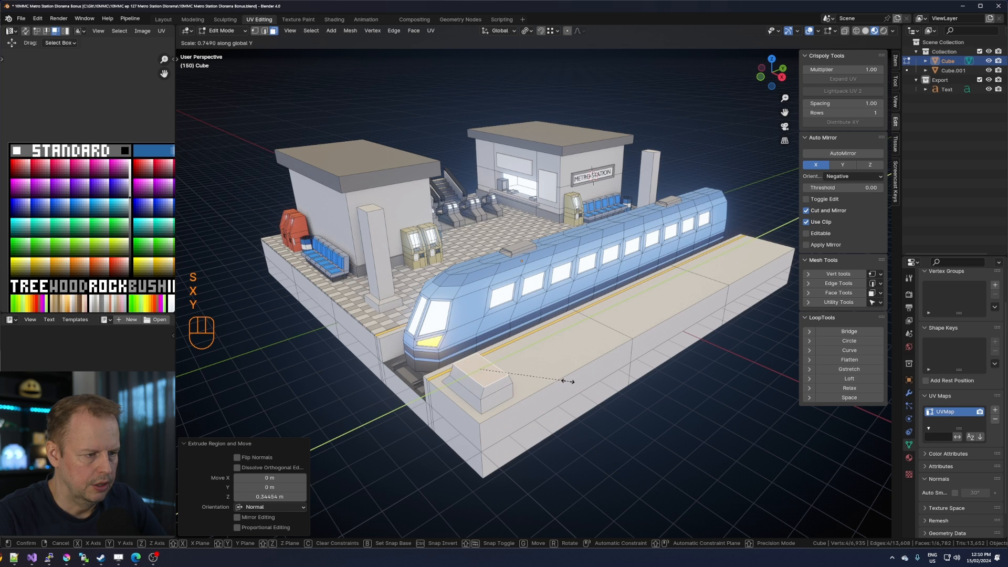
left_click(528, 383)
Narrow the base block's top face to 0.661 along X.
middle_click_drag(529, 384, 671, 383)
key("s")
key("x")
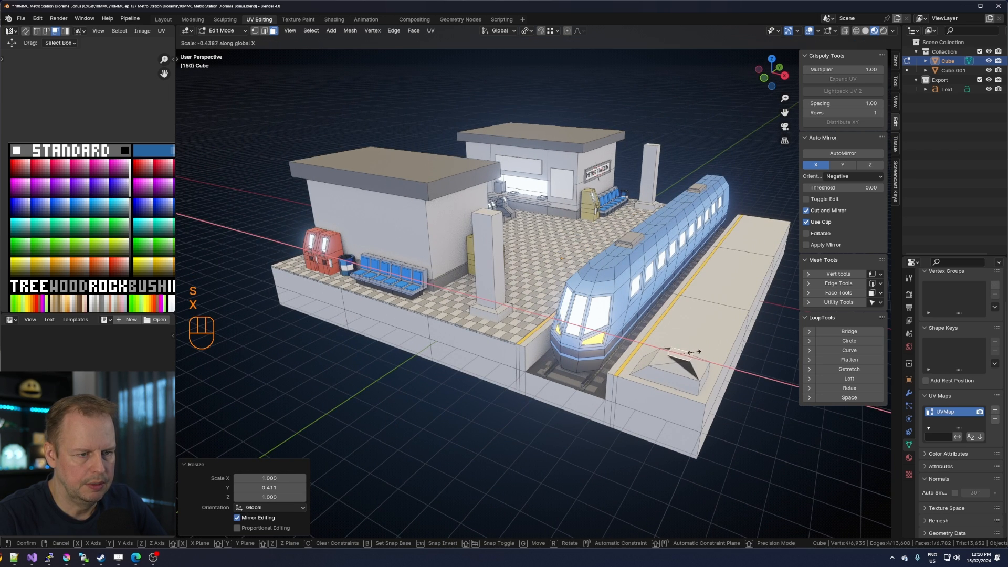
right_click(703, 349)
key("s")
key("x")
left_click(709, 351)
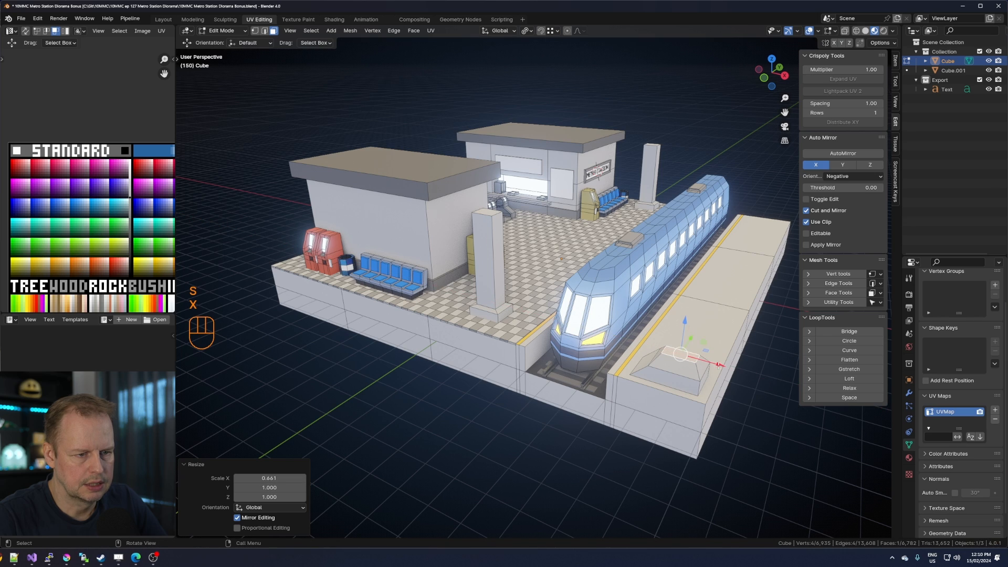
Shift the tapered top face slightly along X and extrude it 2.0179 m upward into a column.
left_click_drag(719, 364, 723, 364)
key("e")
left_click(730, 304)
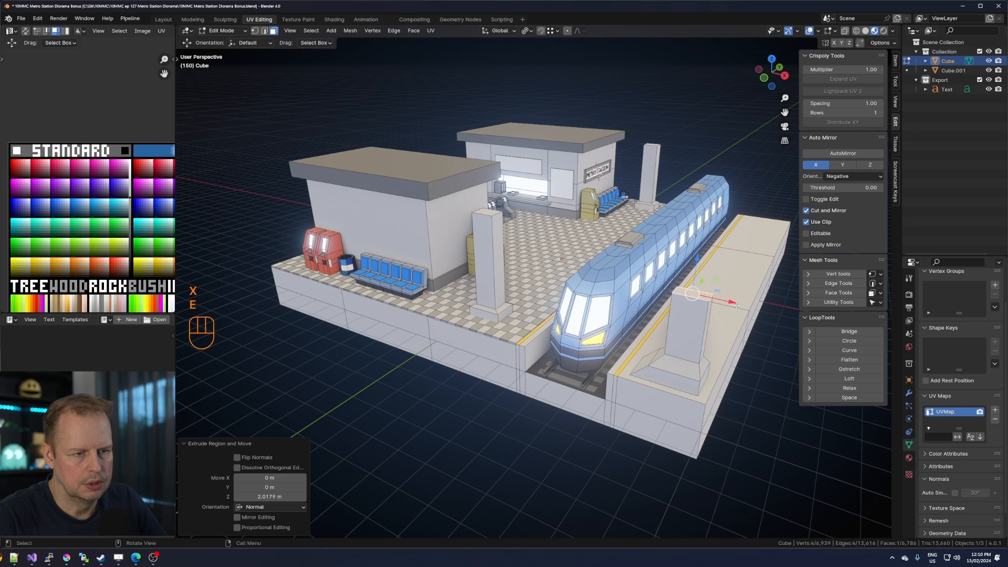
Extrude the column top 0.97348 m, shift it -0.52341 m along X, and rotate it about -25° around Y.
key("e")
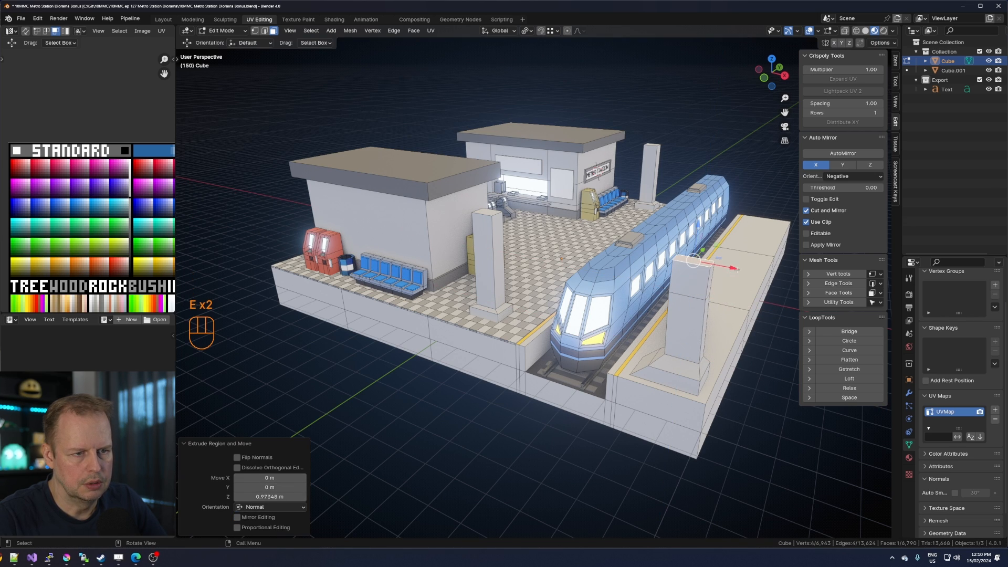
left_click(713, 266)
key("r")
key("y")
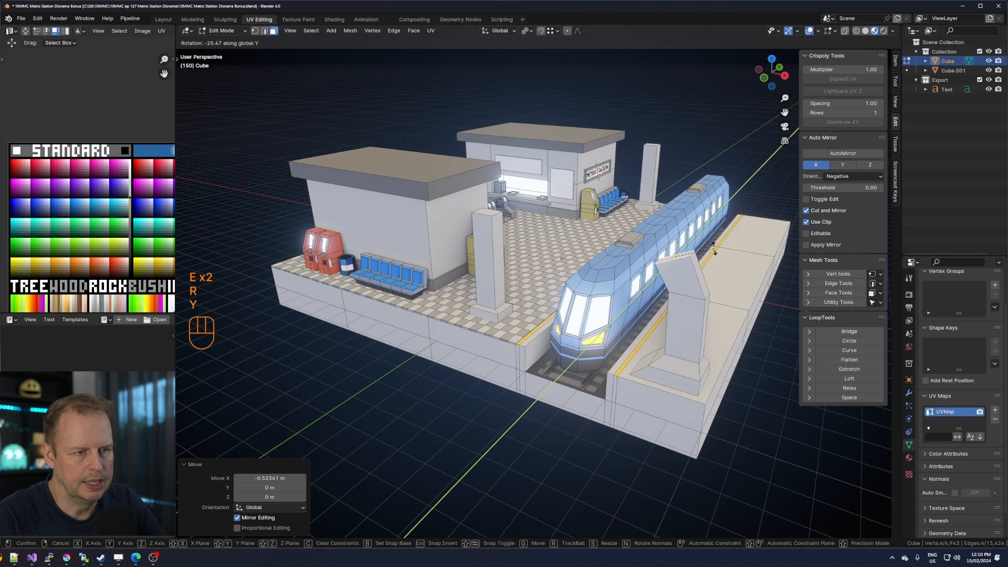
left_click(713, 249)
Extrude another arm section toward the tracks, scale its end to 0.427 along X, and shift it -0.18442 m along X.
key("e")
left_click(734, 233)
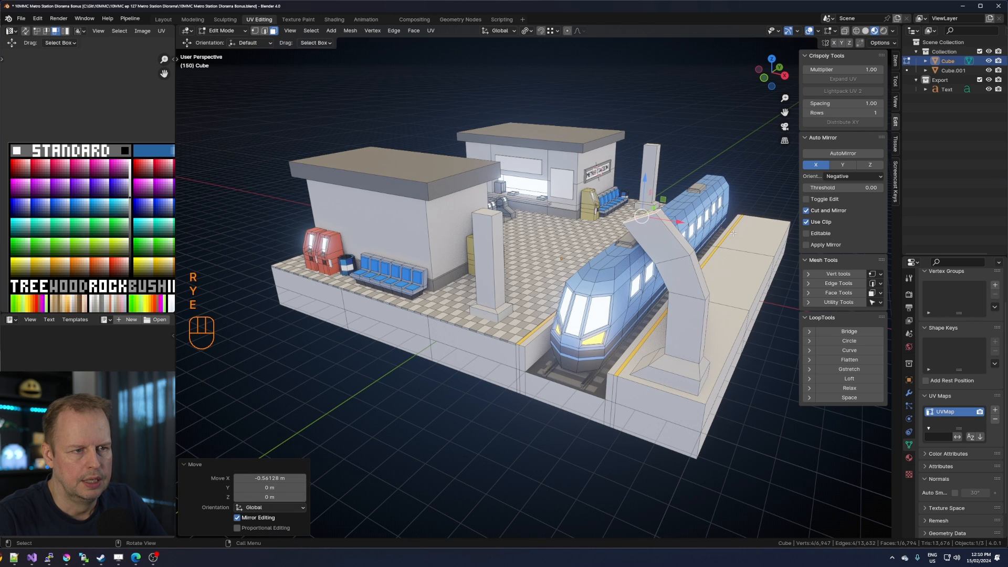
key("s")
key("x")
left_click(676, 230)
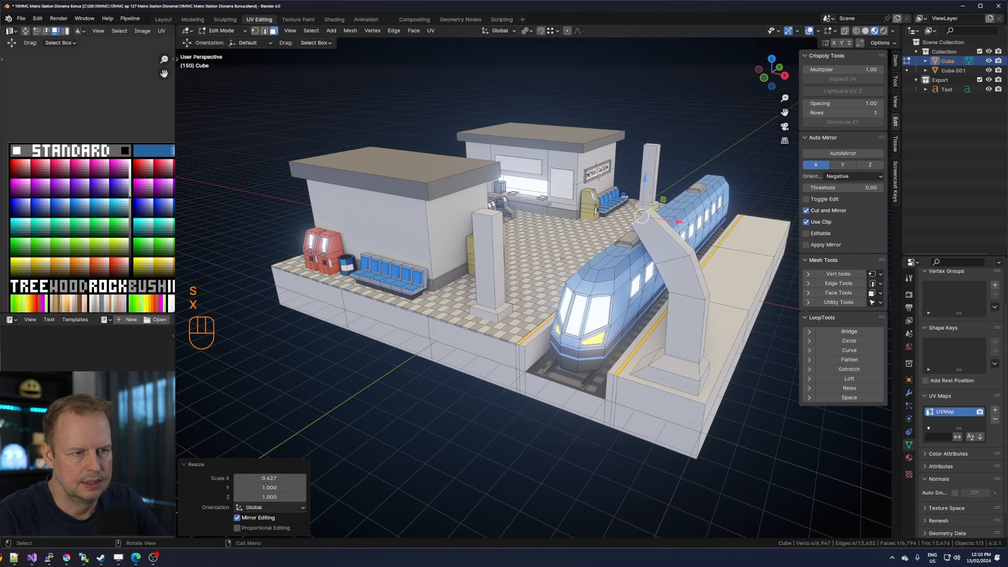
left_click_drag(677, 222, 672, 223)
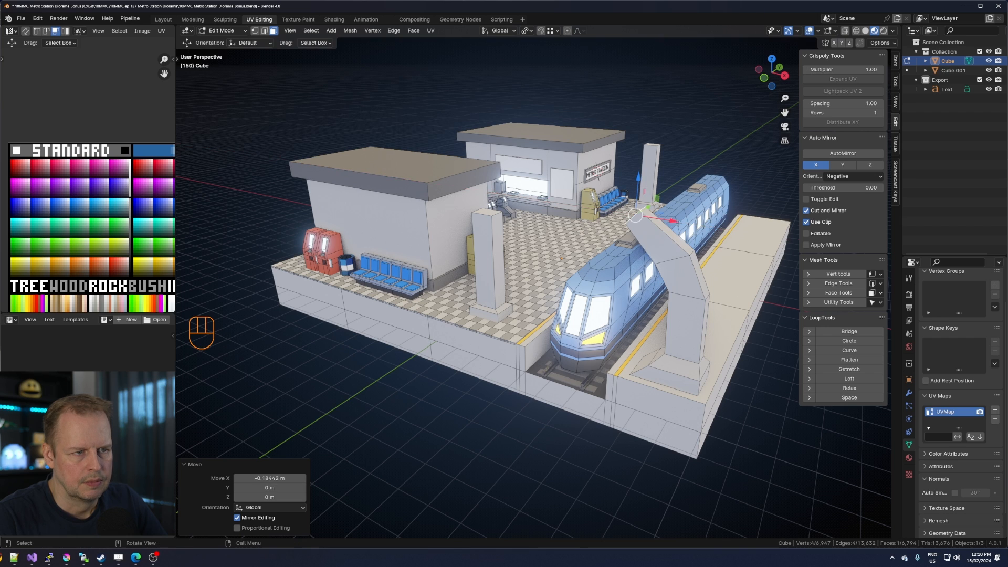
Extrude the arm's end face over the train, moving it -0.65114 m along X and raising it slightly.
middle_click_drag(672, 223, 633, 248)
key("e")
right_click(708, 230)
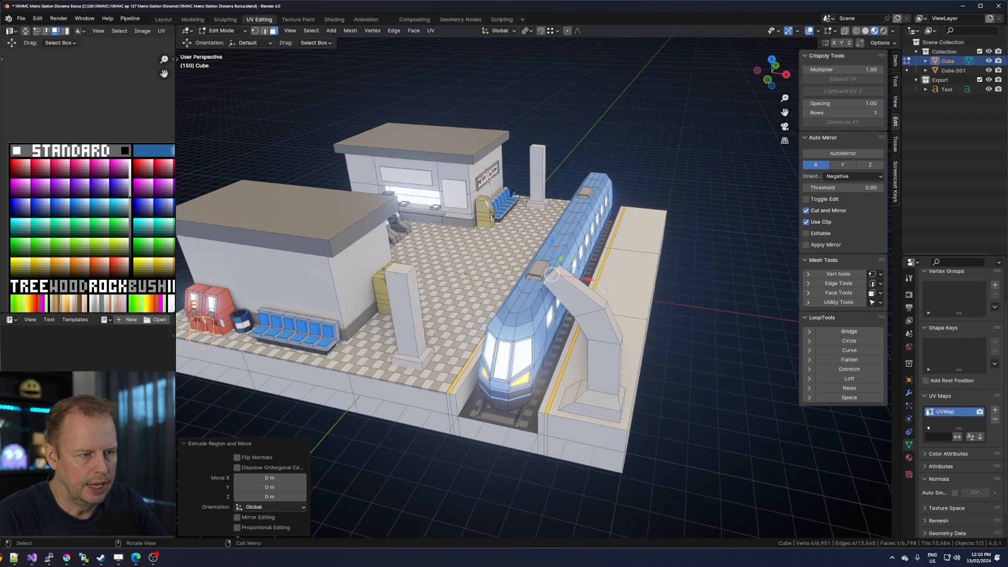
left_click_drag(592, 279, 571, 276)
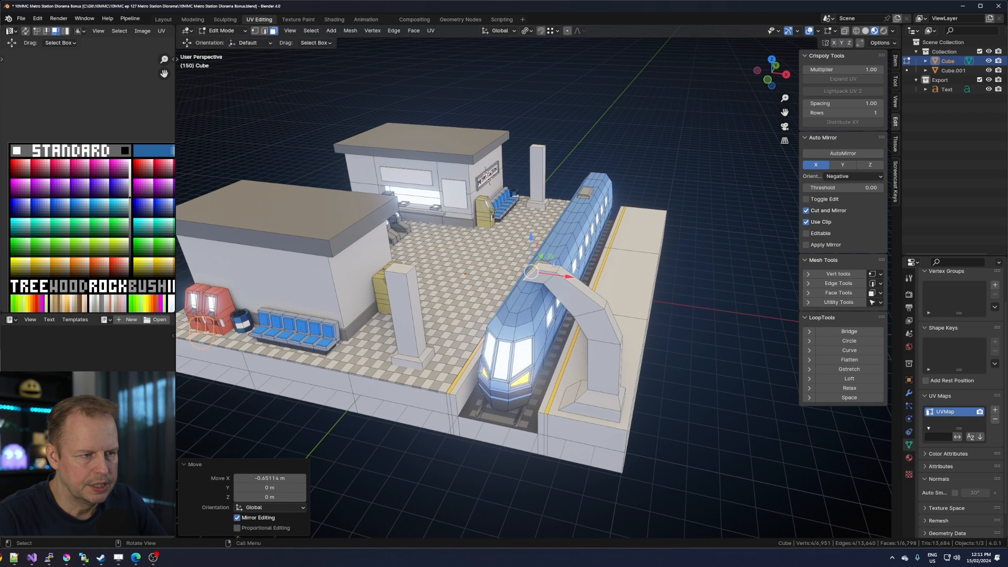
left_click_drag(529, 242, 530, 230)
Move the outer edge at the column's lower bend outward along X.
middle_click_drag(530, 231, 540, 257)
key("2")
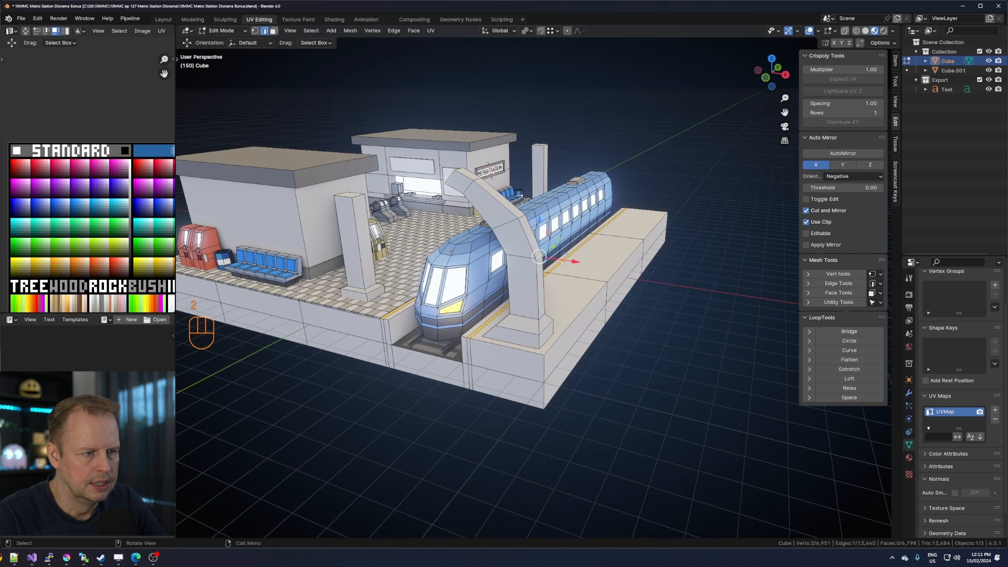
left_click_drag(564, 262, 579, 265)
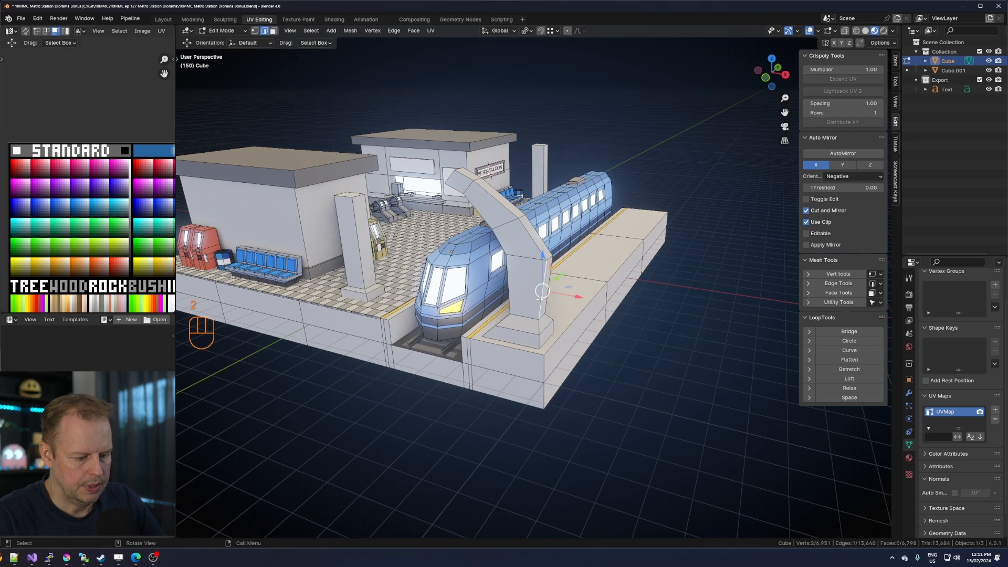
Try moving the whole curved column's UVs farther down the palette and undo it.
key("l")
key("a")
key("g")
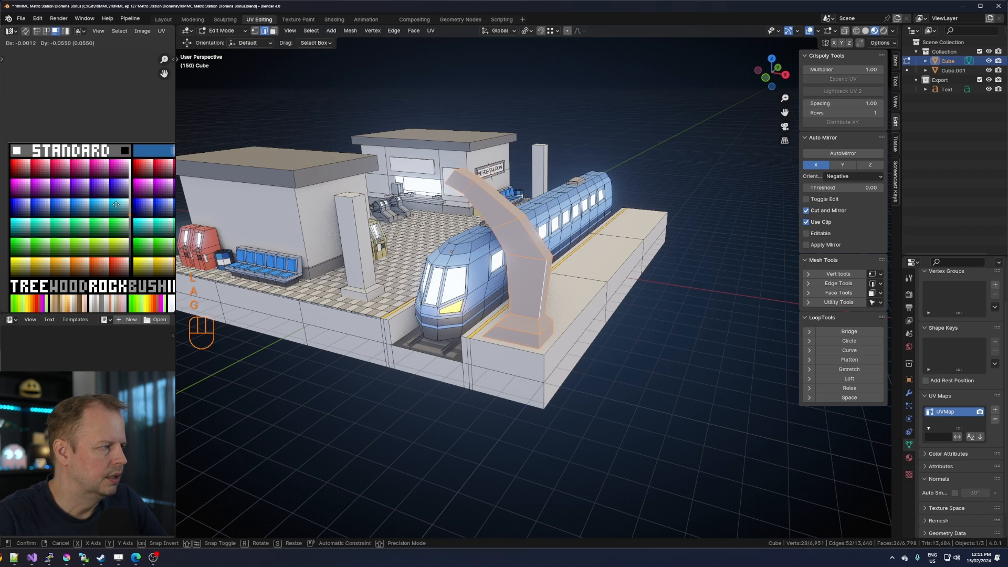
left_click(116, 204)
mouse_move(252, 220)
middle_mouse_down()
mouse_move(307, 202)
mouse_move(257, 226)
middle_mouse_up()
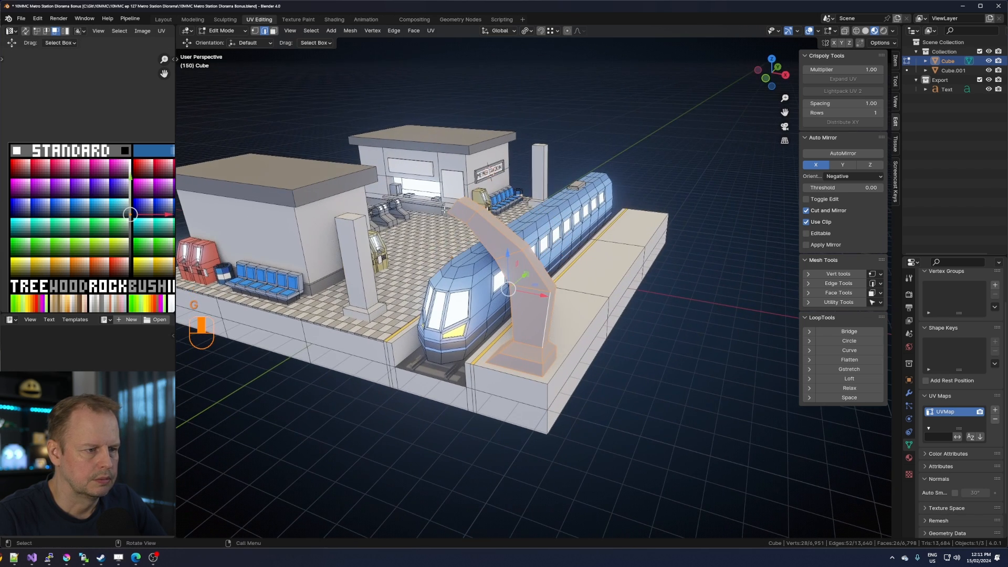
key("ctrl+z")
Move the curved column's UVs slightly down the grey palette column and check the shade in Object Mode.
scroll(156, 197, "up", 1)
key("g")
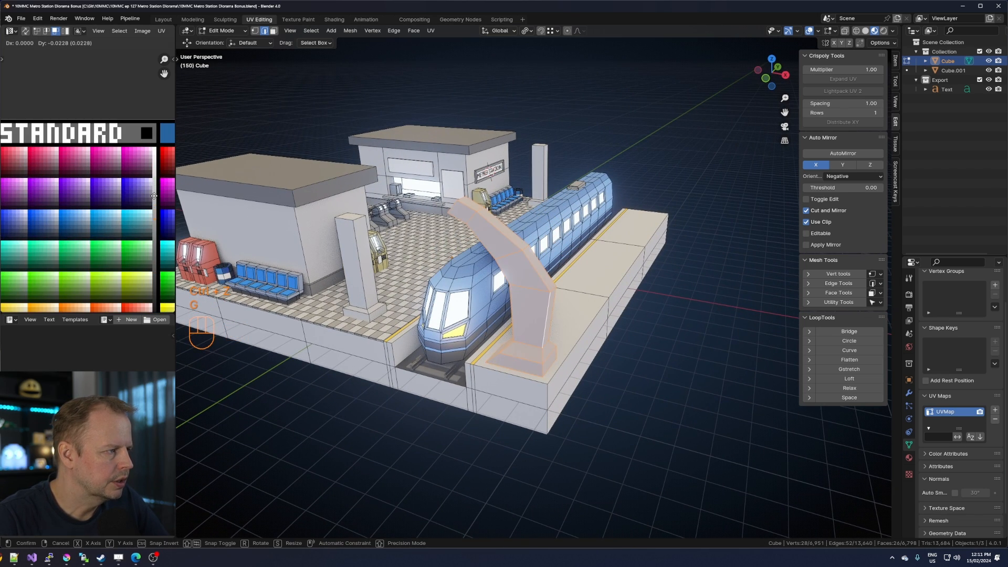
left_click(154, 202)
middle_click_drag(420, 344, 381, 354)
key("Tab")
key("Tab")
middle_click_drag(467, 344, 435, 367)
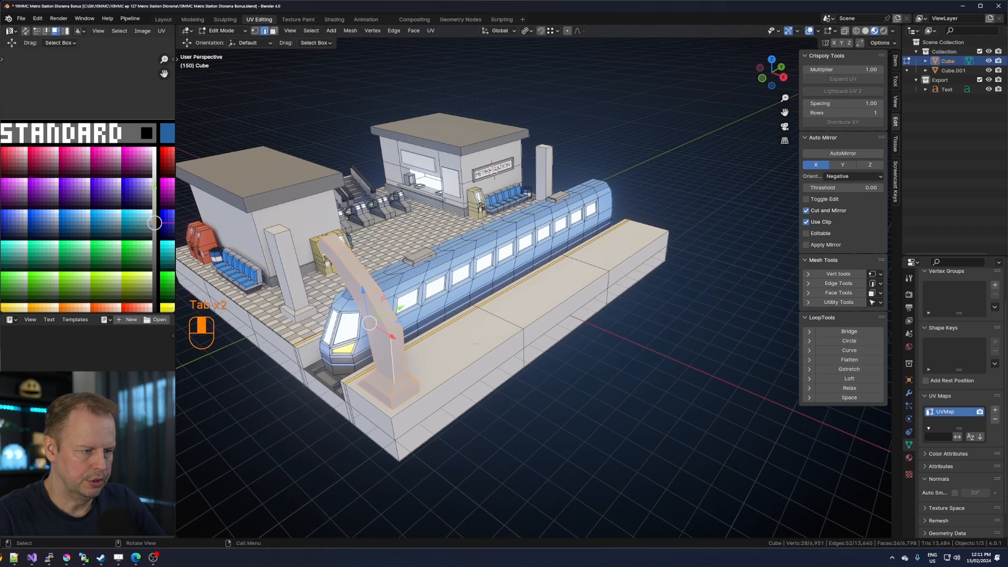
Duplicate the curved column 2.3061 m along Y and repeat the duplication seven times along the platform.
key("l")
key("shift+d")
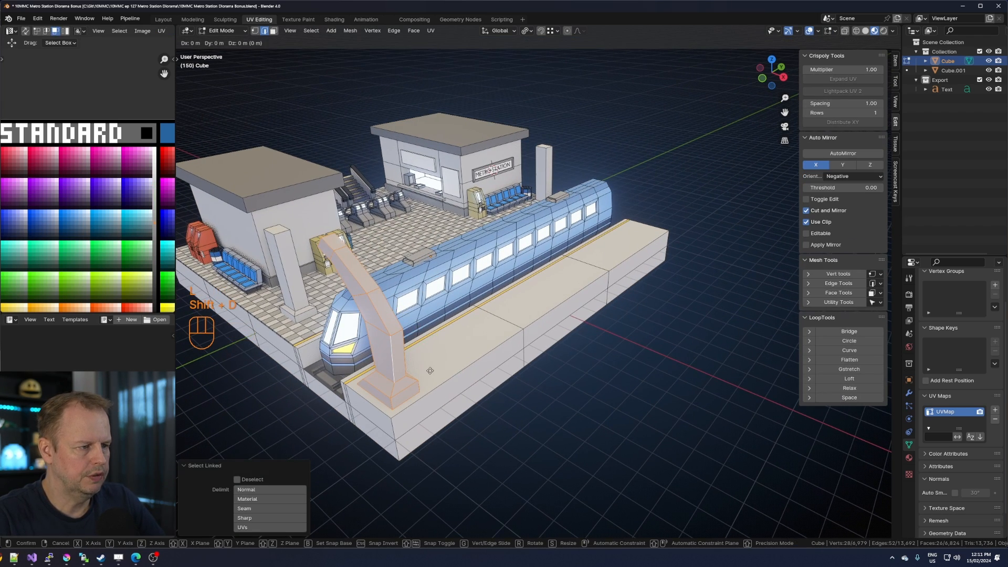
key("y")
left_click(486, 345)
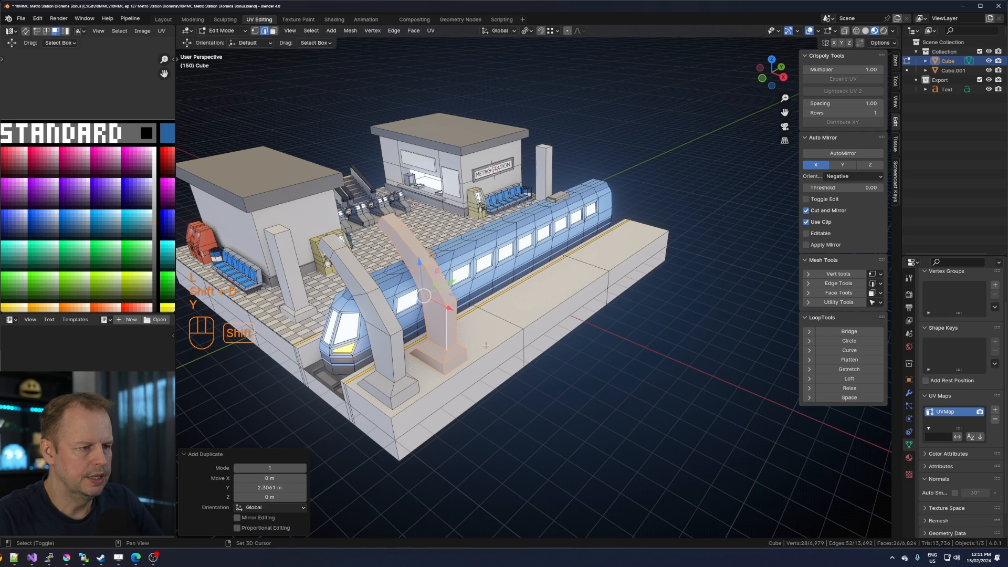
key("shift+r")
key("shift+r")
key("shift+r")
key("shift+r")
key("shift+r")
key("shift+r")
middle_click_drag(485, 345, 505, 334)
key("shift+r")
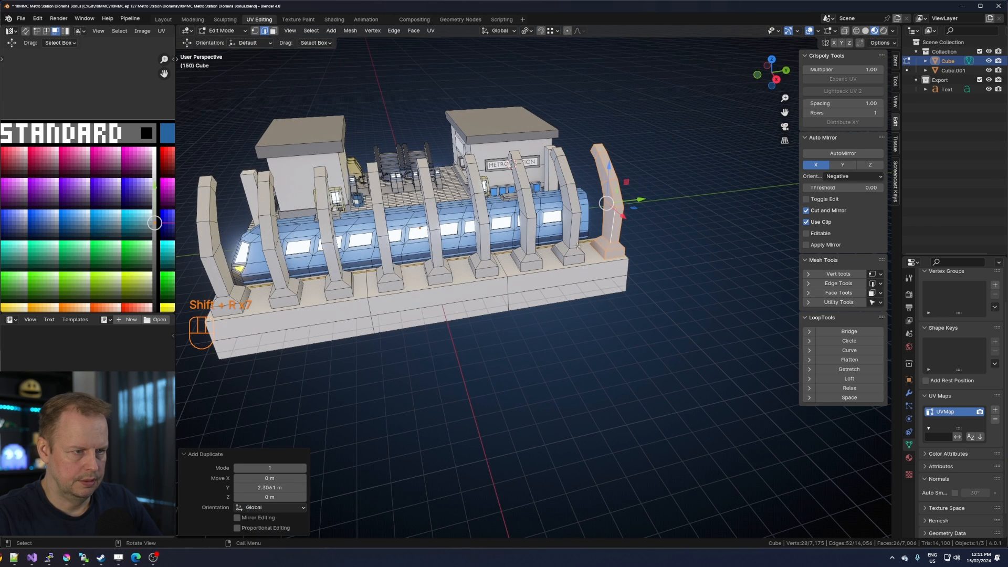
Select all the curved columns, shift them about -0.15 m along Y, and check the row in Object Mode.
key("l")
key("l")
key("l")
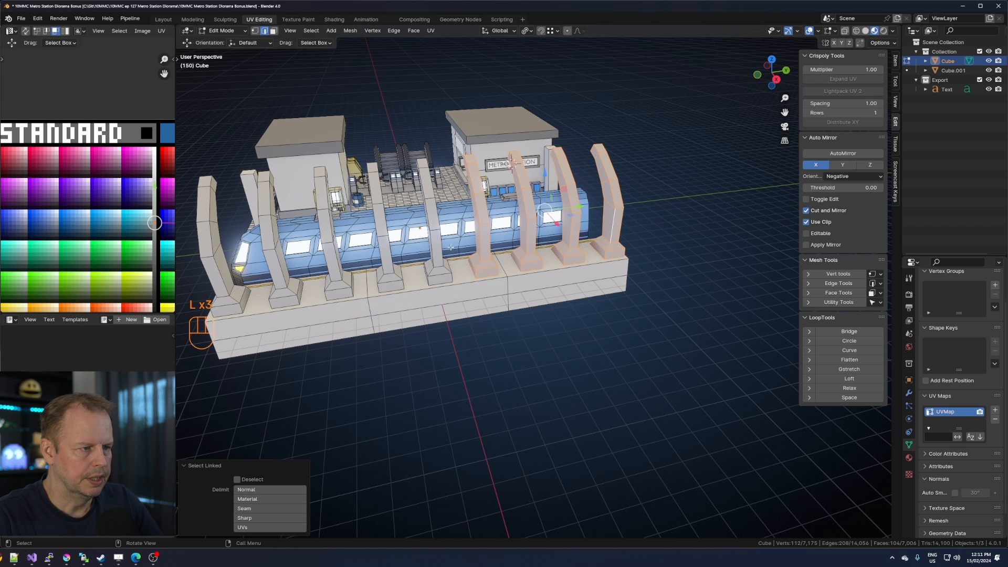
key("l")
key("l")
key("l")
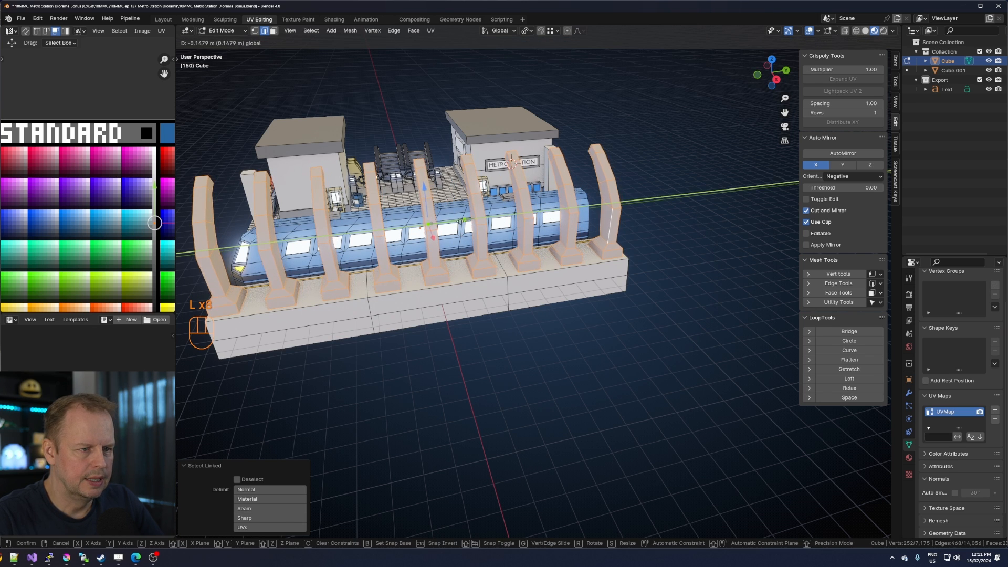
key("Tab")
middle_click_drag(483, 276, 532, 267)
Undo the row shift and the column duplications, back to the single curved column.
key("ctrl+z")
key("ctrl+z")
key("ctrl+z")
key("ctrl+z")
key("ctrl+z")
key("ctrl+z")
key("ctrl+z")
key("ctrl+z")
key("ctrl+z")
key("ctrl+z")
key("ctrl+z")
key("ctrl+z")
key("ctrl+z")
key("ctrl+z")
key("ctrl+z")
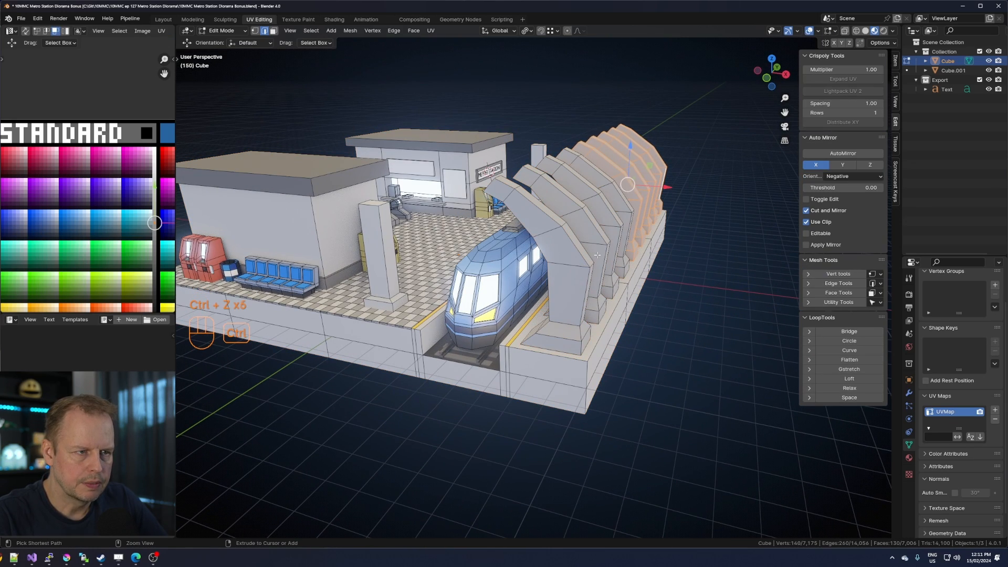
key("ctrl+z")
key("ctrl+z")
key("ctrl+z")
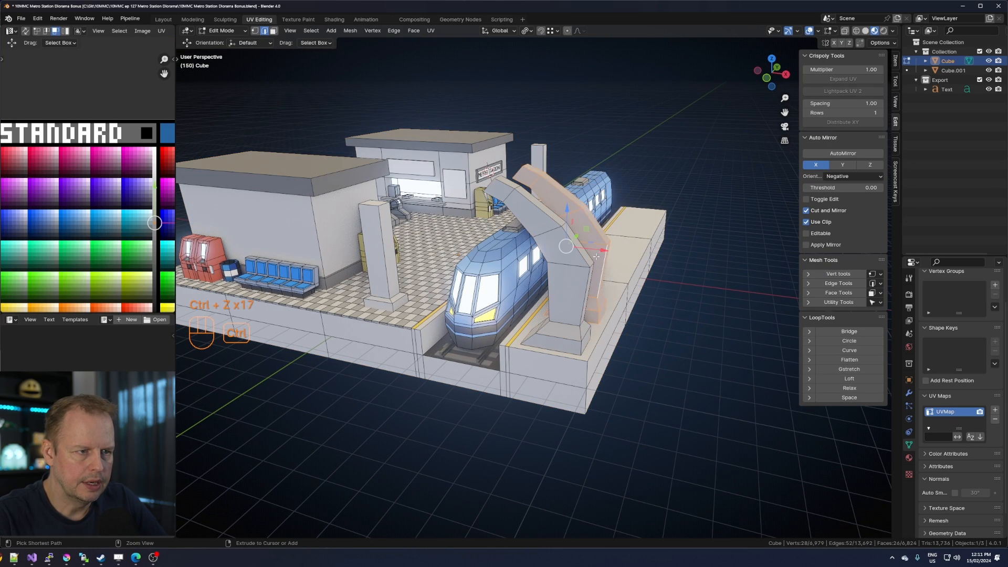
Scale the edge loop at the curved column's middle bend to 0.518 along X.
middle_click_drag(597, 255, 580, 259)
key("2")
key("a")
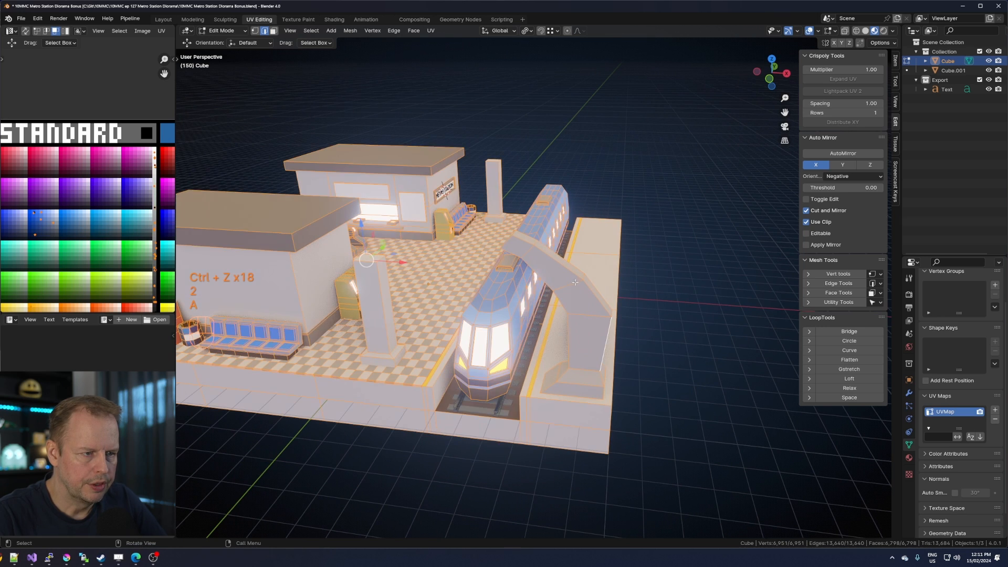
key("a")
left_click(577, 282, "alt")
key("s")
key("x")
left_click(592, 286)
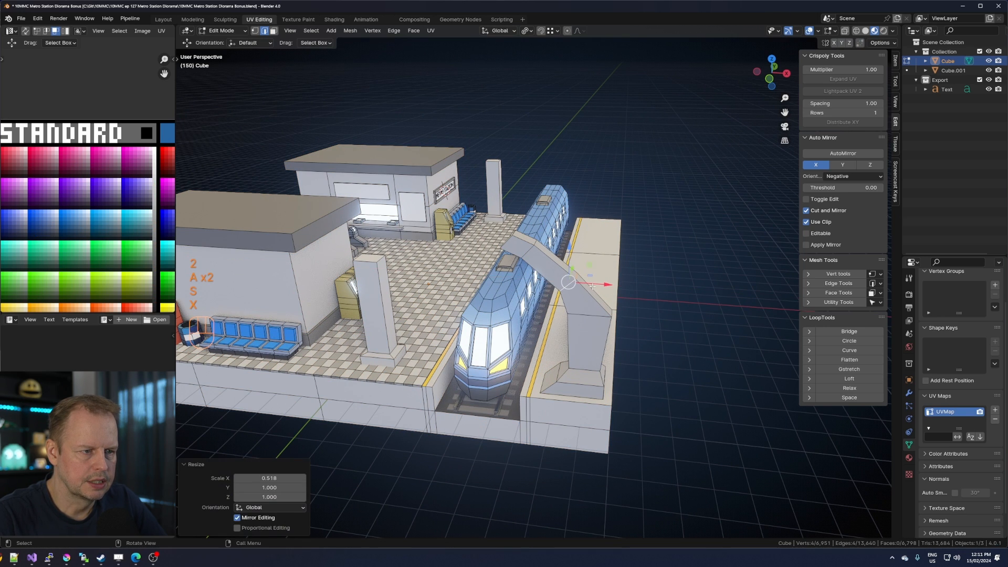
Narrow the column's lower bend loop along X, move it 0.13385 m along X, and lower it slightly.
key("s")
key("x")
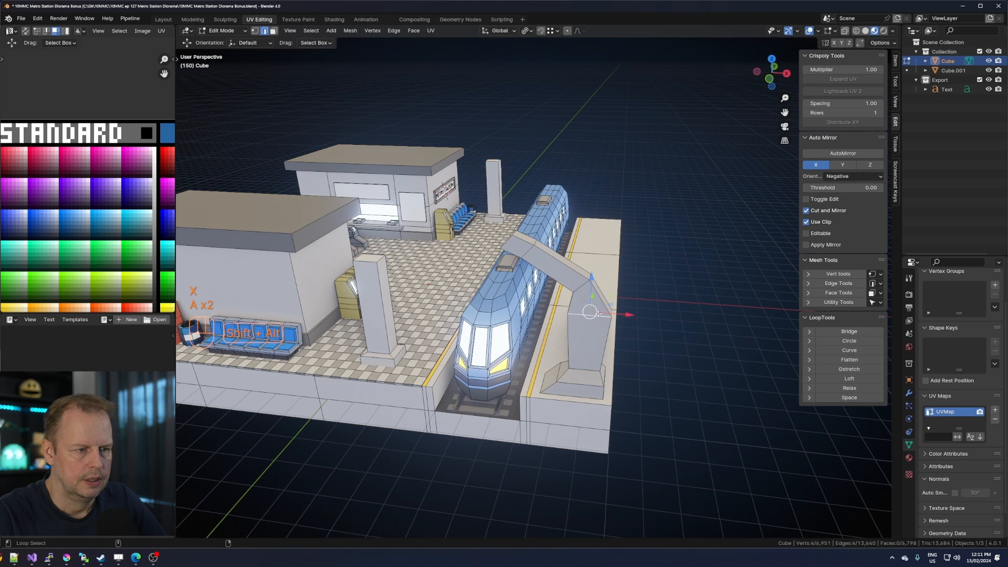
left_click(630, 318)
left_click_drag(628, 316, 633, 316)
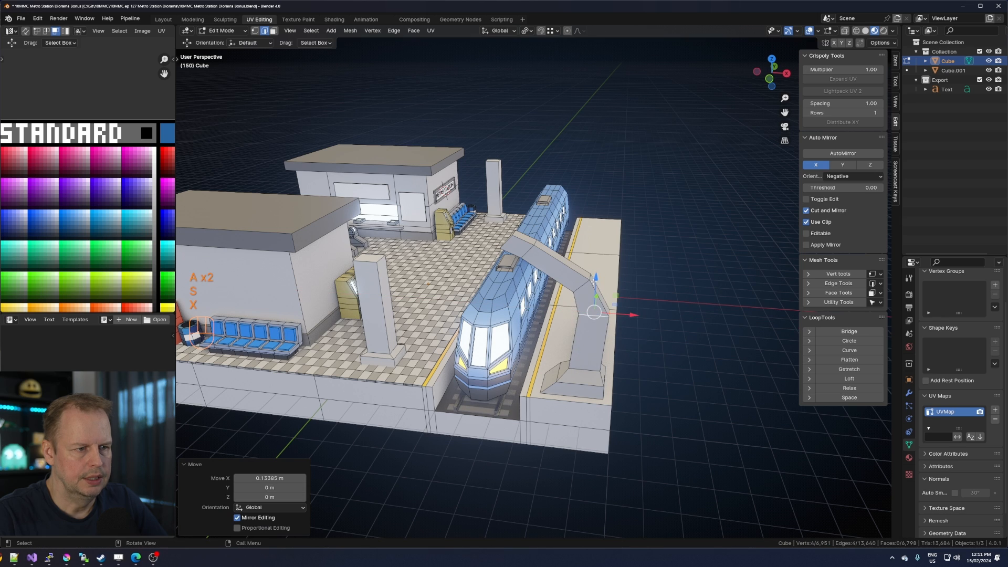
left_click_drag(595, 282, 598, 299)
Scale the edge loop at the curved column's arm tip to about 0.68 with Y locked, and move it 0.89699 m along X.
key("2")
key("a")
key("a")
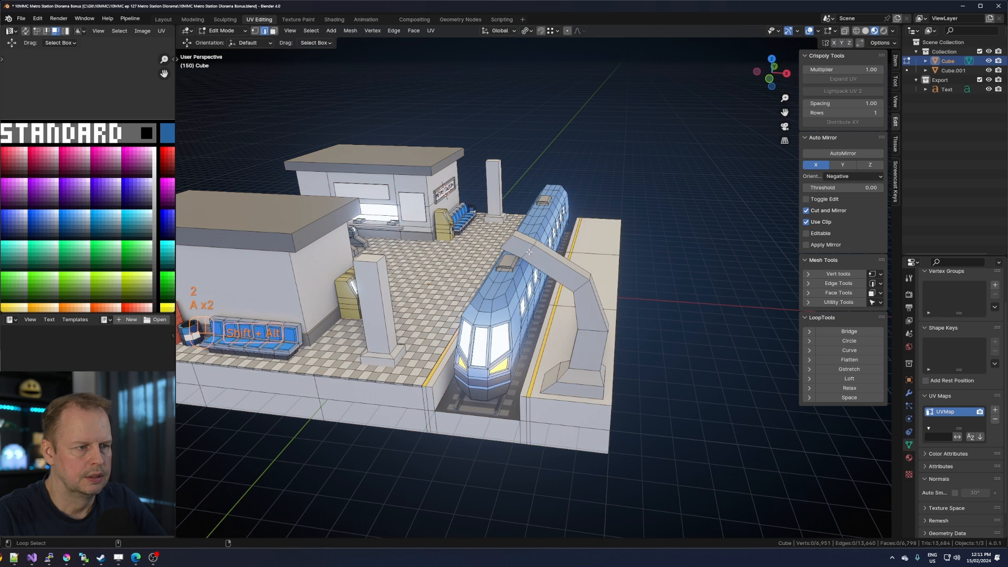
left_click(528, 252, "alt")
key("s")
key("x")
key("s")
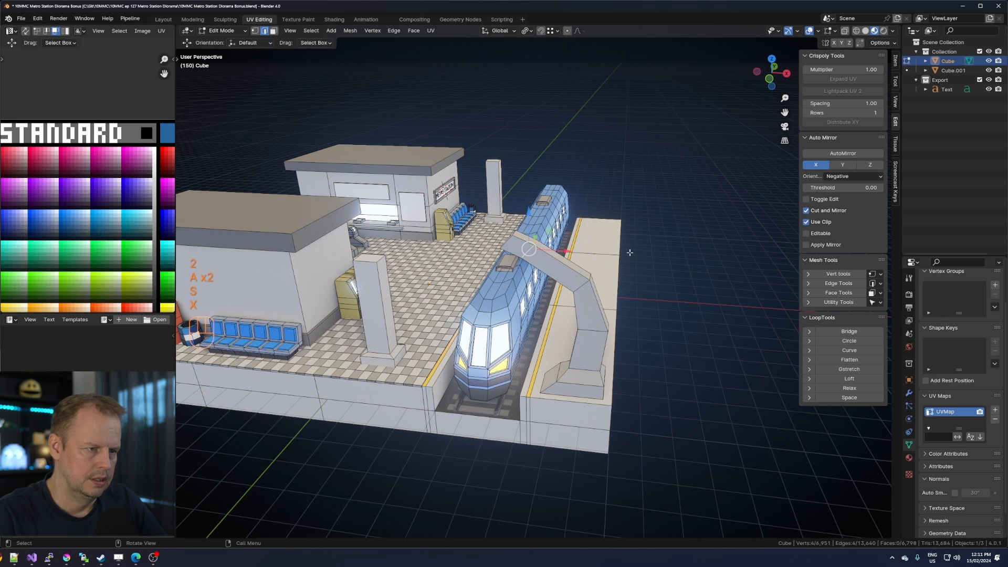
key("shift+y")
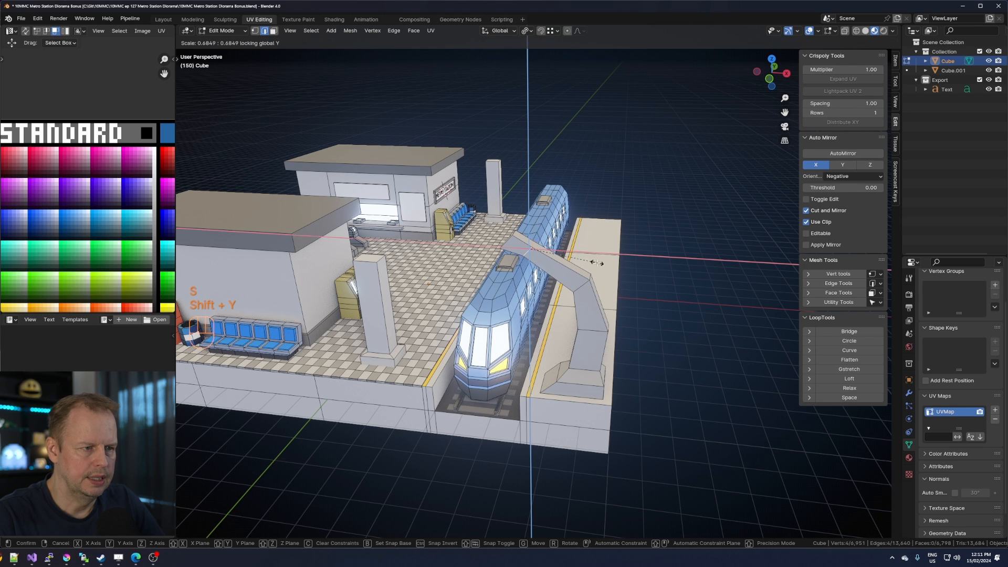
left_click(596, 263)
key("g")
left_click_drag(594, 250, 594, 250)
key("2")
middle_click_drag(594, 250, 637, 274)
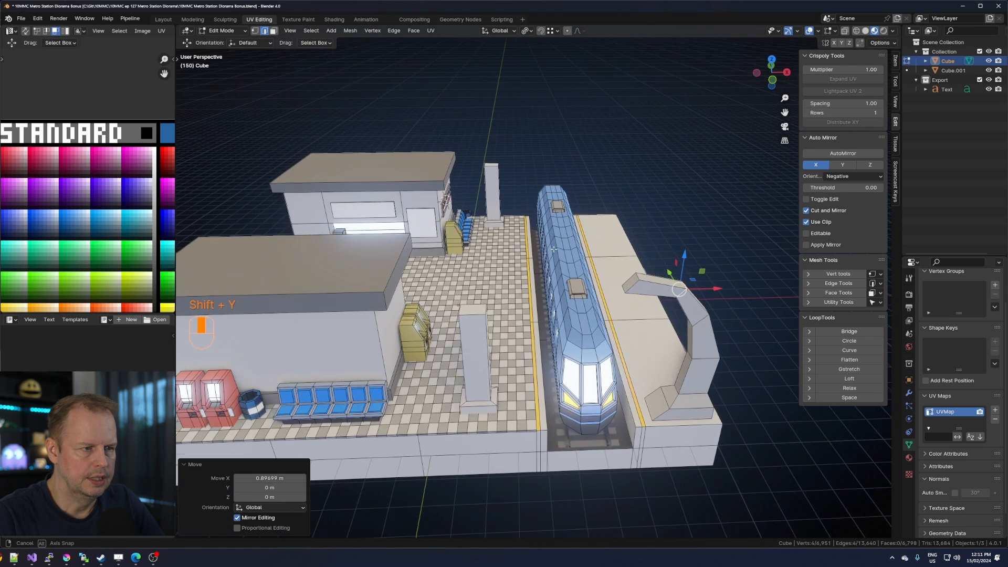
Move a single edge at the arm's tip 0.16858 m along X and lower it slightly to slant the end.
left_click(637, 275)
left_click_drag(672, 276, 675, 275)
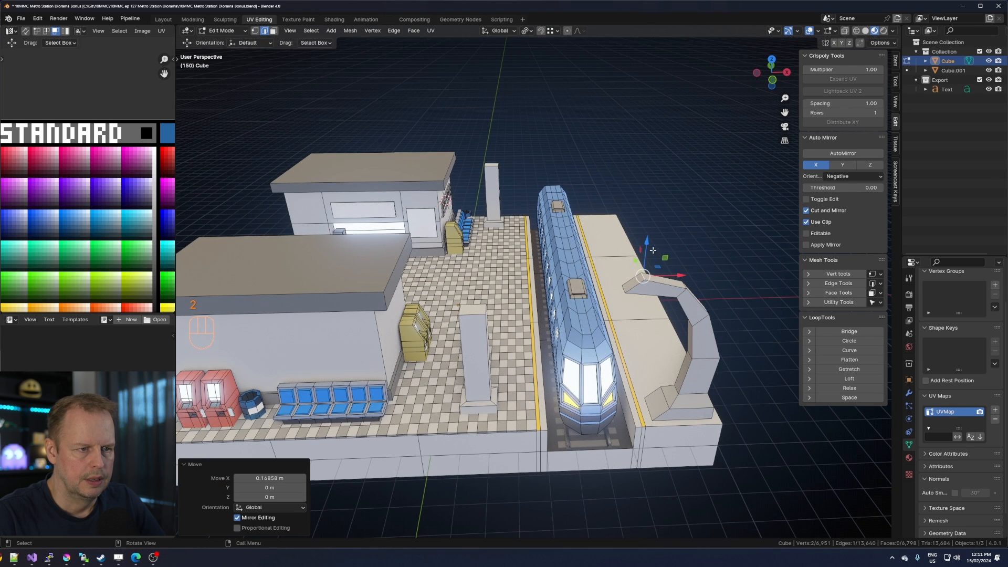
left_click_drag(648, 241, 645, 245)
Duplicate the whole curved column 2.8669 m along Y and repeat the duplication until seven columns line the platform.
middle_click_drag(645, 245, 464, 331)
left_click(370, 313)
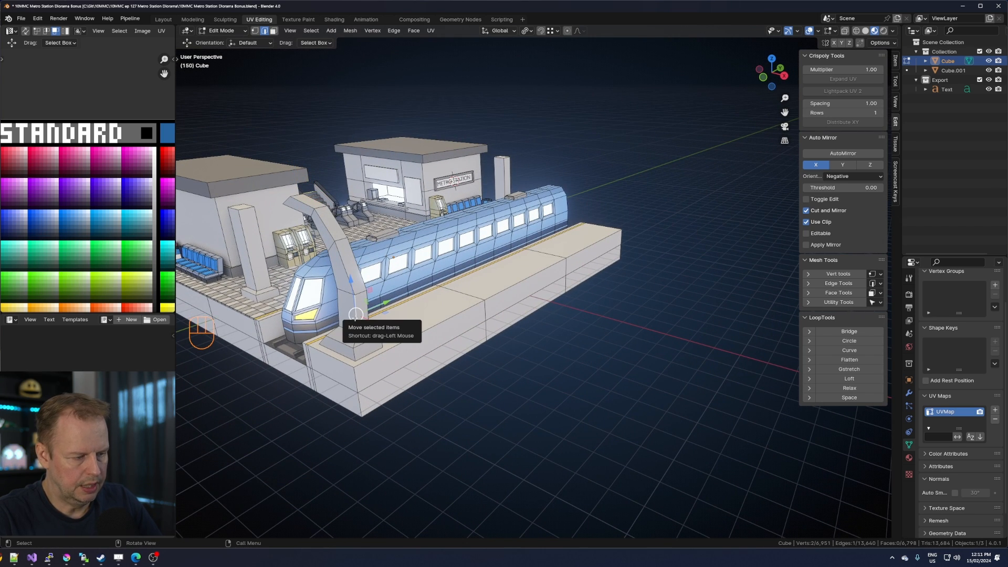
middle_click_drag(355, 315, 384, 321)
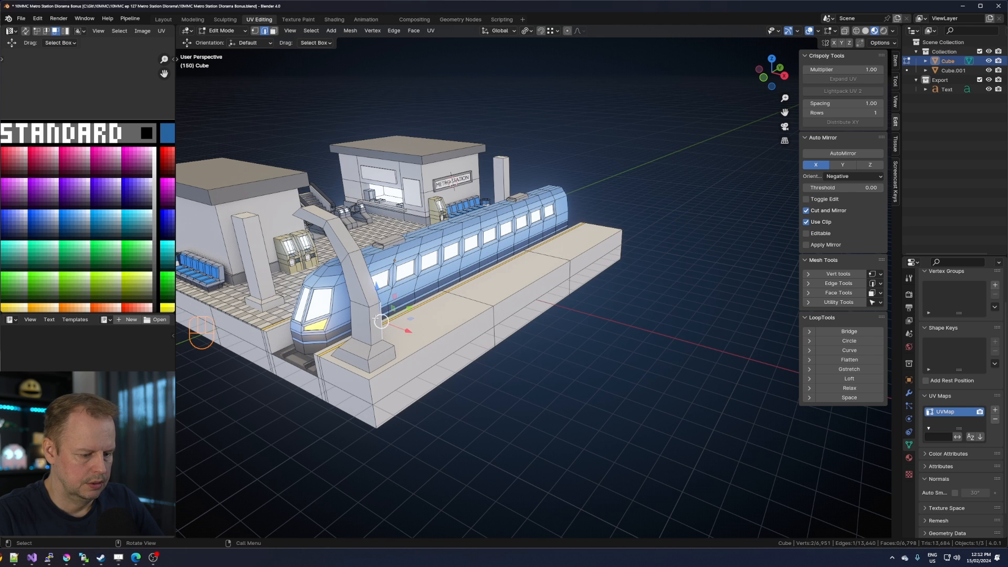
key("l")
key("shift+d")
key("y")
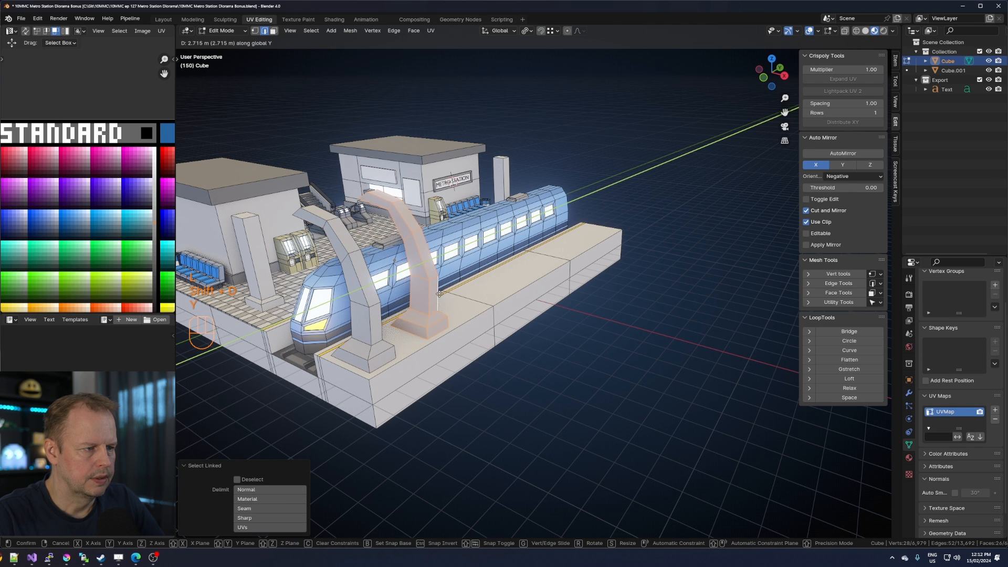
left_click(441, 293)
key("shift+r")
key("shift+r")
key("shift+r")
key("shift+r")
key("shift+r")
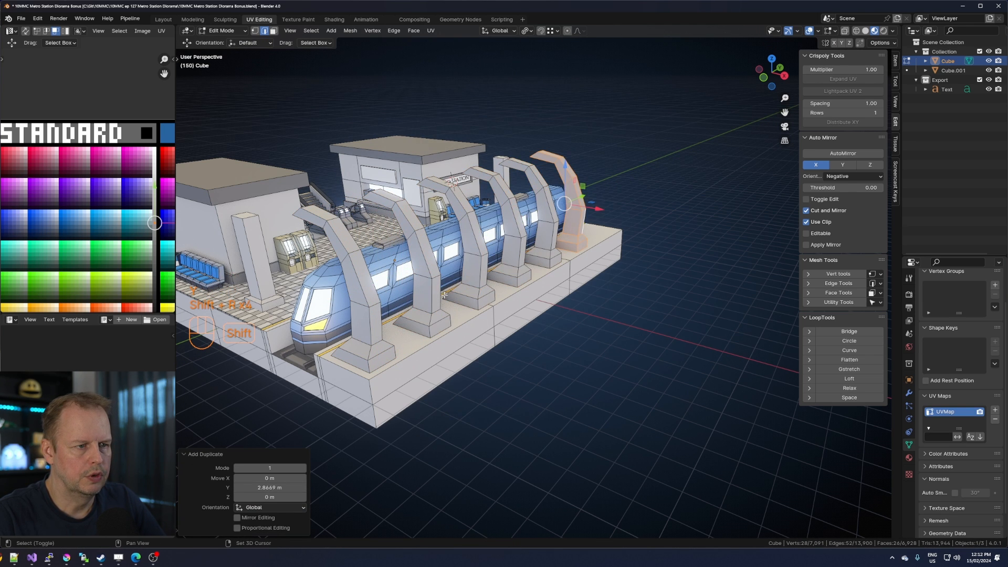
middle_click_drag(538, 292, 458, 381)
middle_click_drag(572, 356, 428, 338)
middle_click_drag(428, 339, 512, 370, "shift")
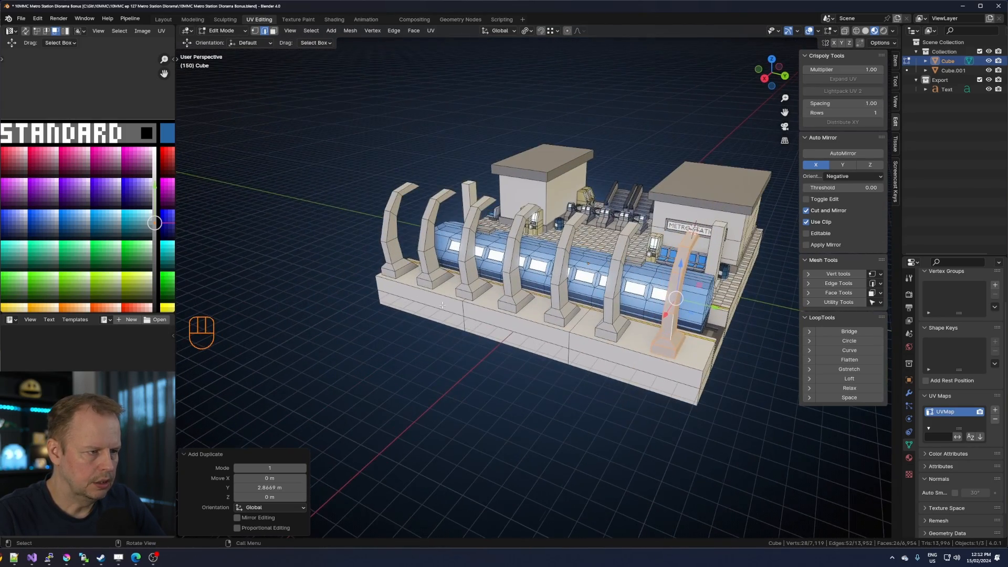
Duplicate a side face of the end column that faces along the row, and scale the copy to 0.664.
middle_click_drag(452, 253, 417, 251)
left_click(417, 250)
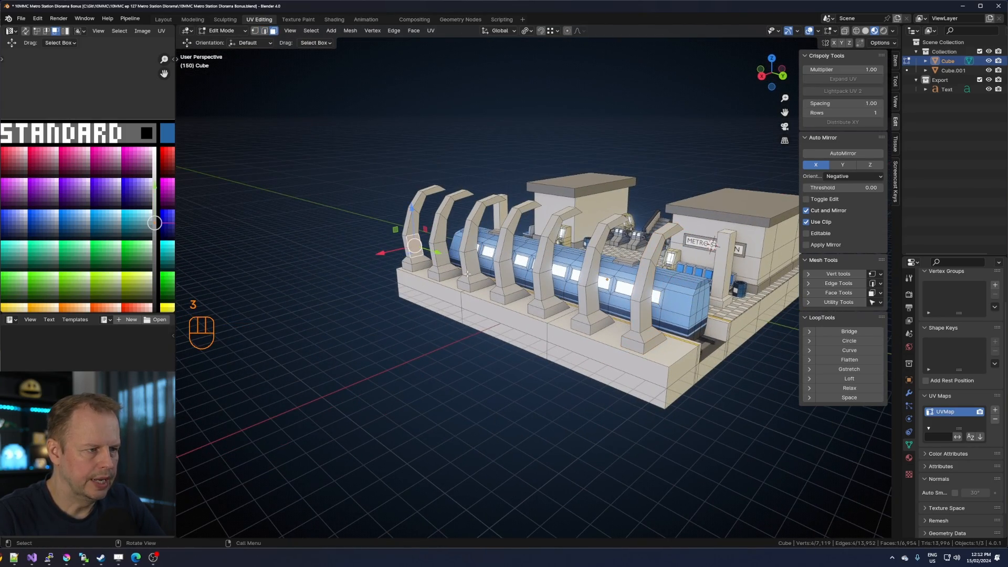
key("shift+d")
left_click(415, 250)
key("s")
left_click(415, 250)
Subdivide the copied face, round it with LoopTools Circle, scale it to 0.543, and simplify it with Limited Dissolve.
right_click(415, 251)
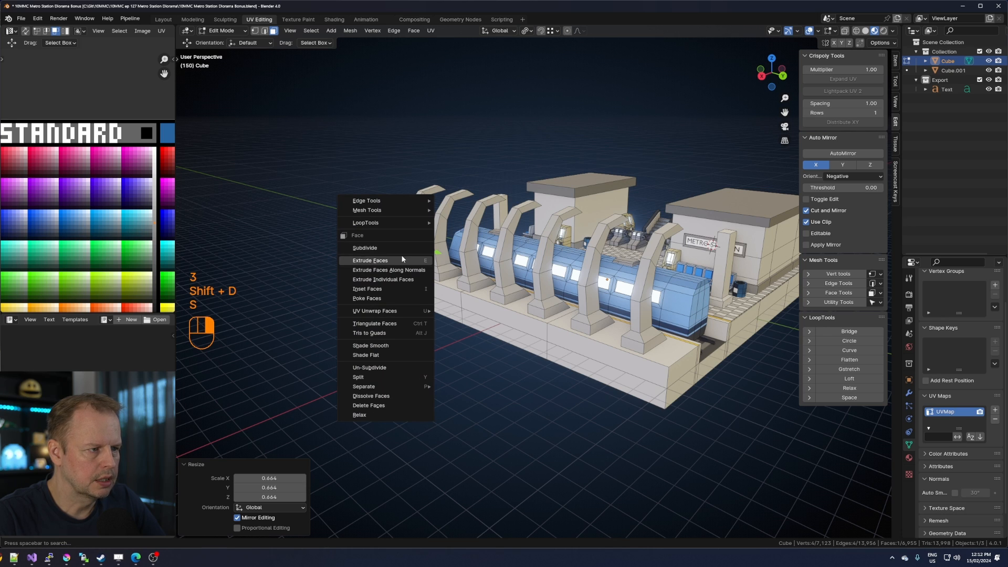
left_click(367, 248)
left_click(848, 340)
scroll(538, 267, "up", 2)
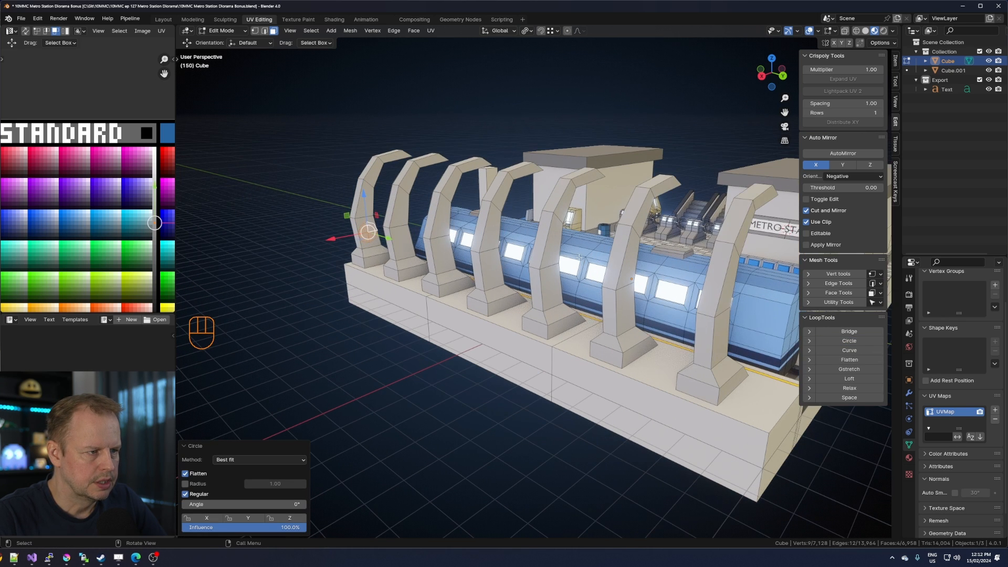
key("s")
left_click(481, 266)
key("x")
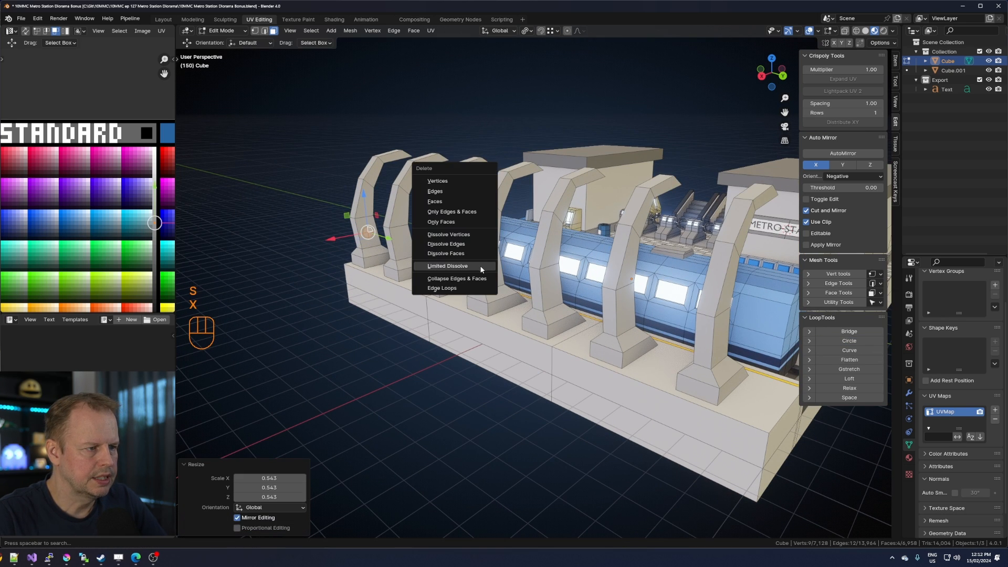
left_click(480, 266)
Extrude the rounded face about 17 m along the column row as a rail, and duplicate the rail 0.72 m higher with a slight X offset.
key("e")
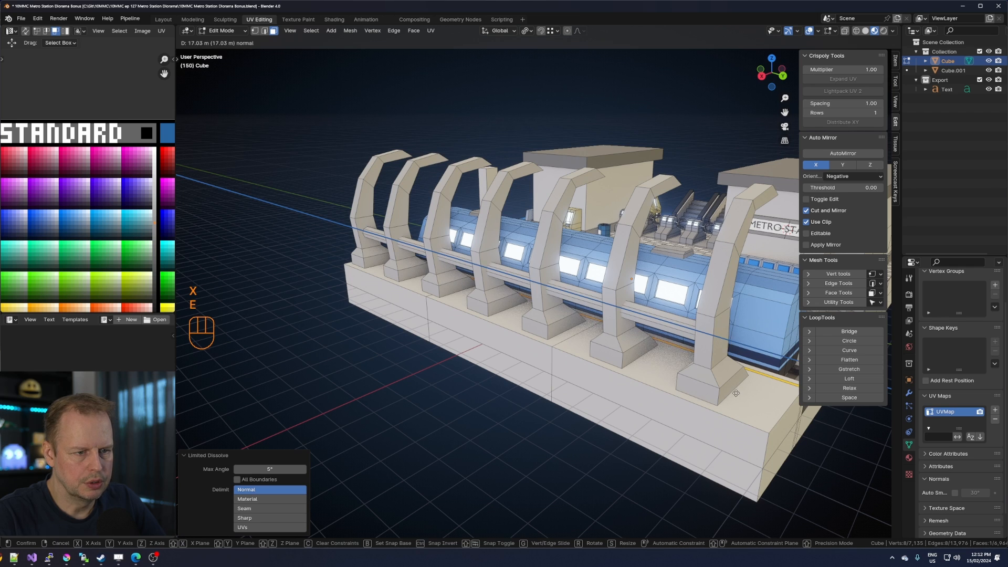
left_click(736, 393)
key("l")
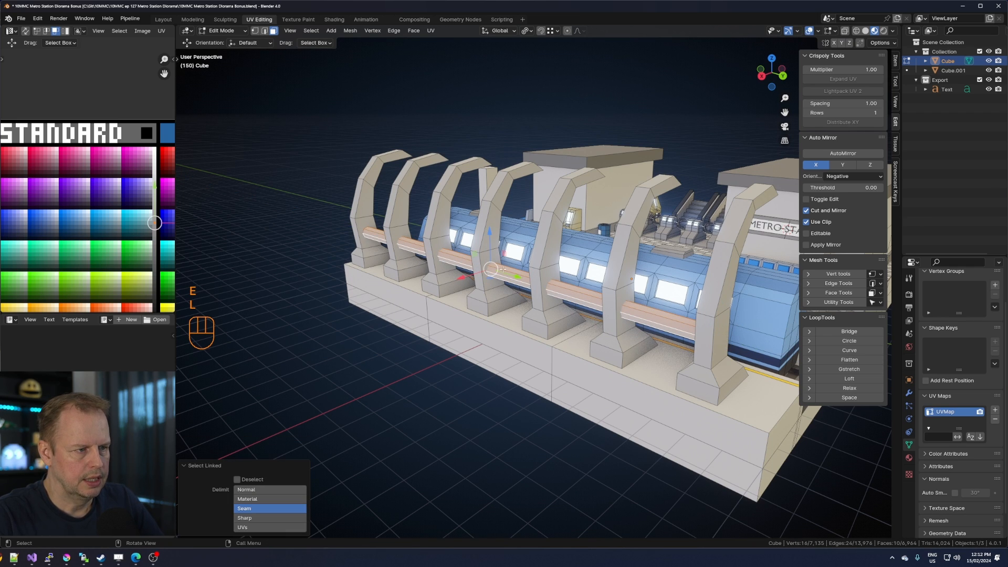
key("shift+d")
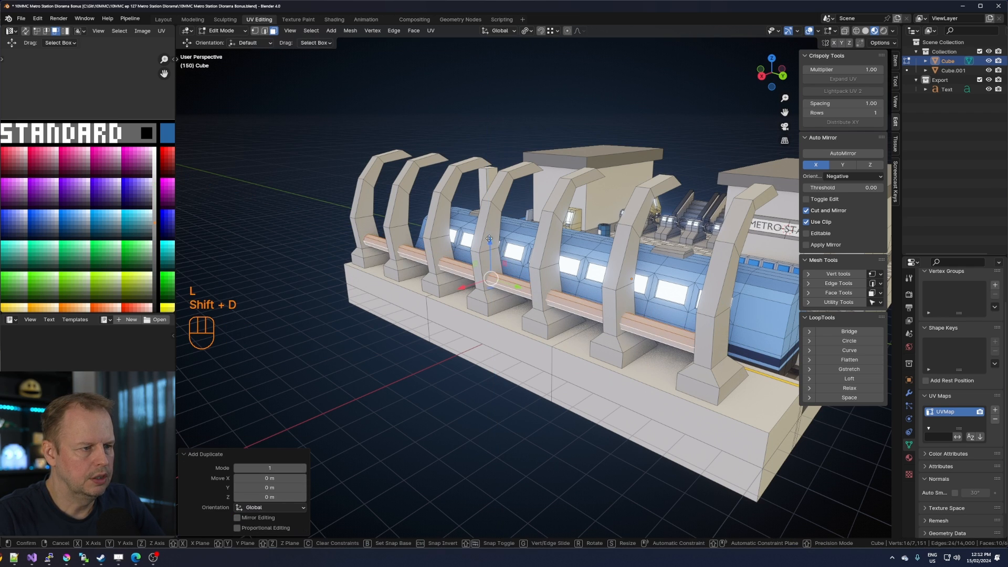
left_click_drag(489, 238, 489, 219)
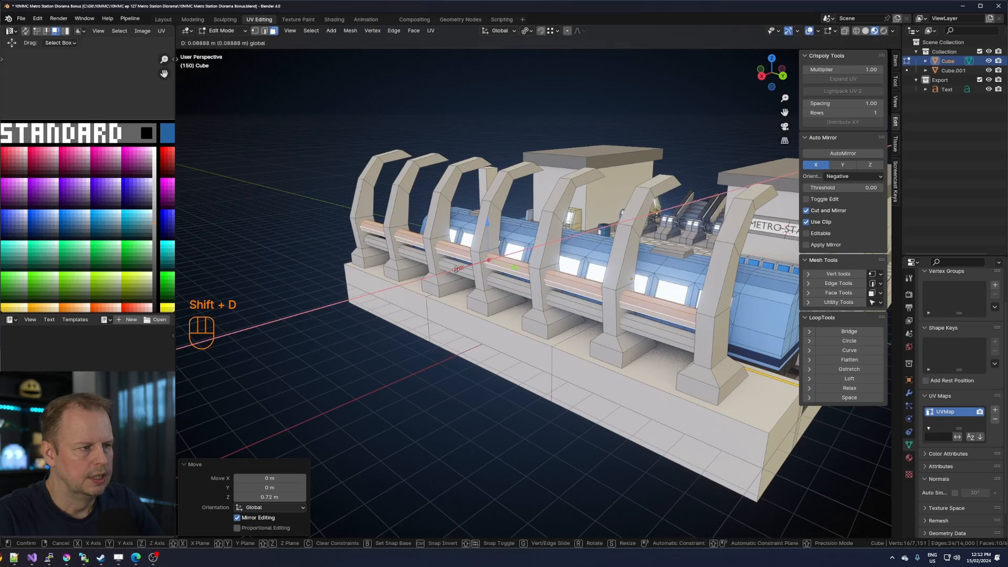
Duplicate the underside face of the first column's arm, shrink the copy slightly, and stretch it to 3.696 along Y.
key("Tab")
middle_click_drag(488, 283, 578, 194)
key("Tab")
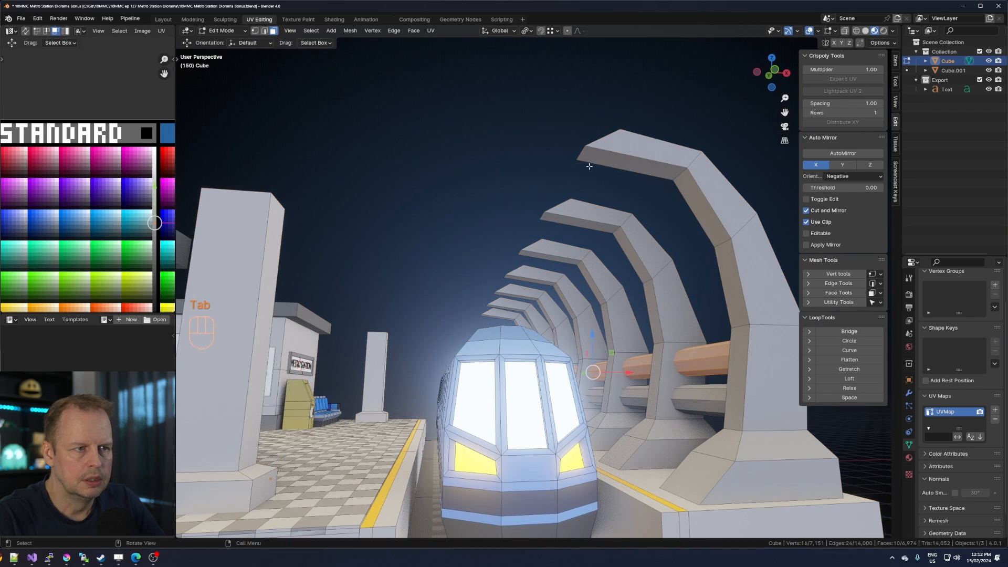
left_click(623, 166)
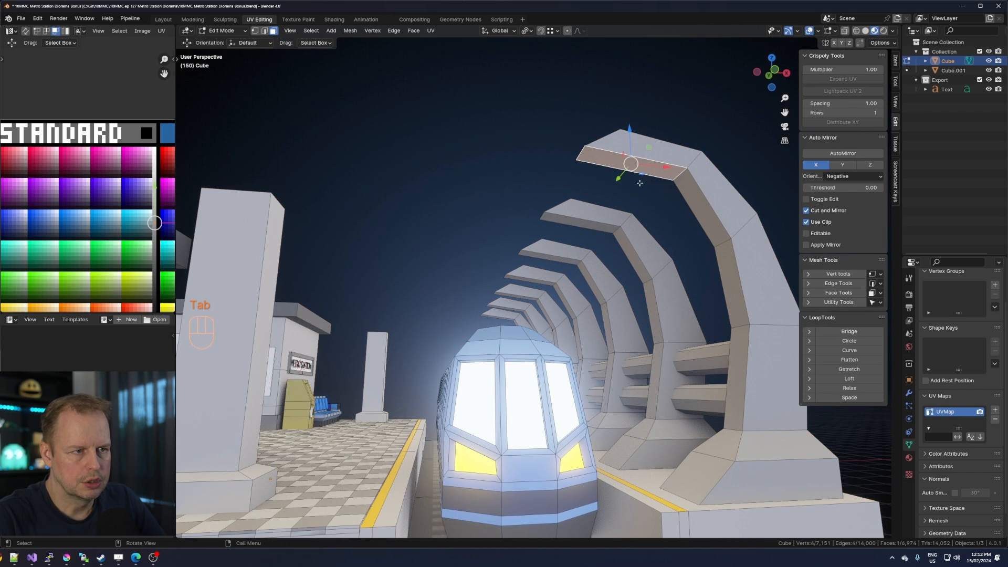
mouse_move(640, 183)
middle_mouse_down()
mouse_move(644, 200)
mouse_move(650, 182)
middle_mouse_up()
middle_click_drag(659, 218, 666, 239)
key("shift+d")
key("s")
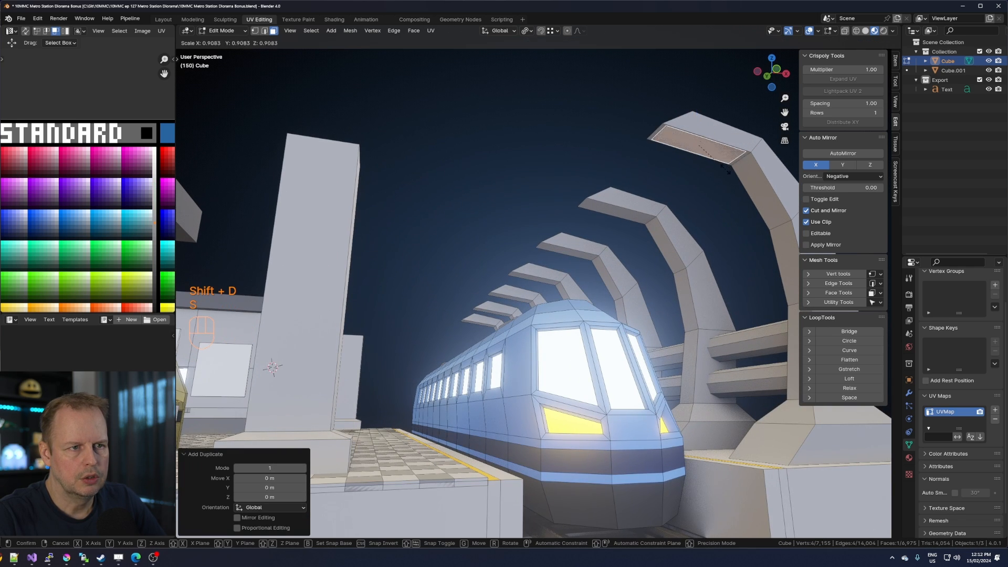
left_click(714, 167)
key("s")
key("y")
left_click(736, 151)
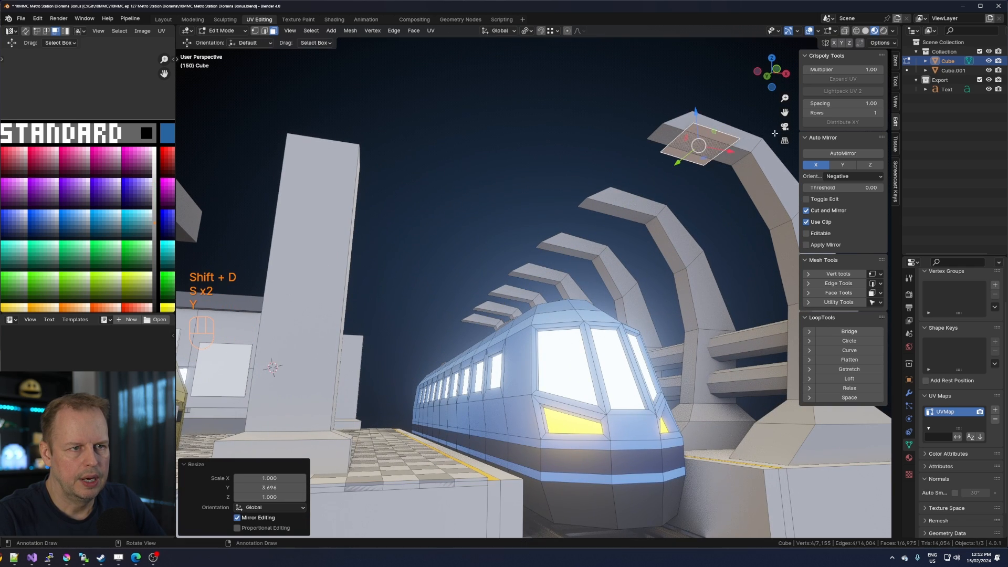
Extrude the lamp face down 0.065926 m, extrude it a second time, and scale the bottom face to 0.871.
key("e")
left_click(735, 152)
key("e")
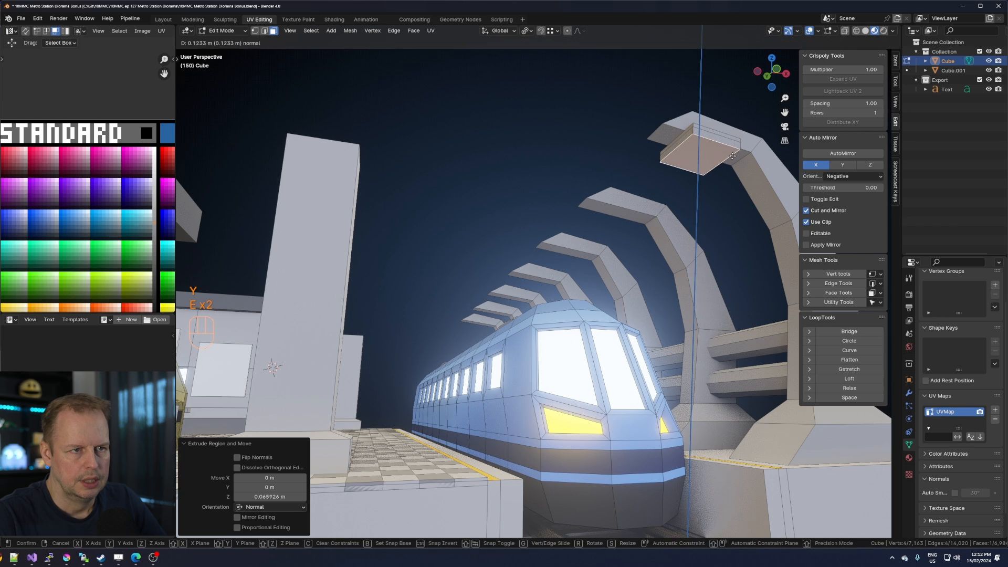
left_click(729, 151)
key("s")
left_click(744, 158)
Inset the lamp's bottom face about 0.11 m and extrude the inner face slightly to form the light panel.
key("i")
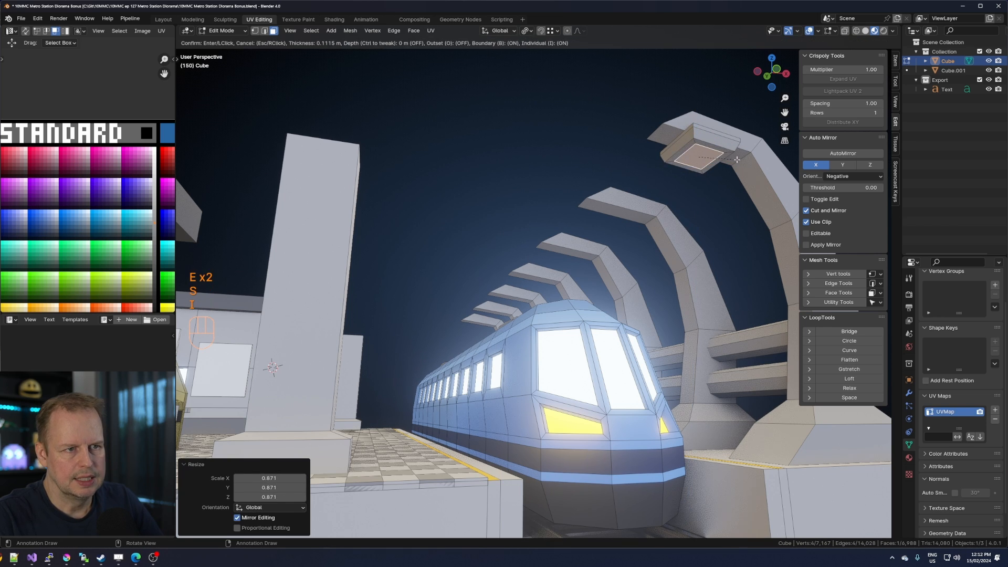
left_click(722, 158)
key("e")
left_click(715, 156)
Move the light panel's UVs onto a white glowing swatch of the color palette.
key("a")
key("g")
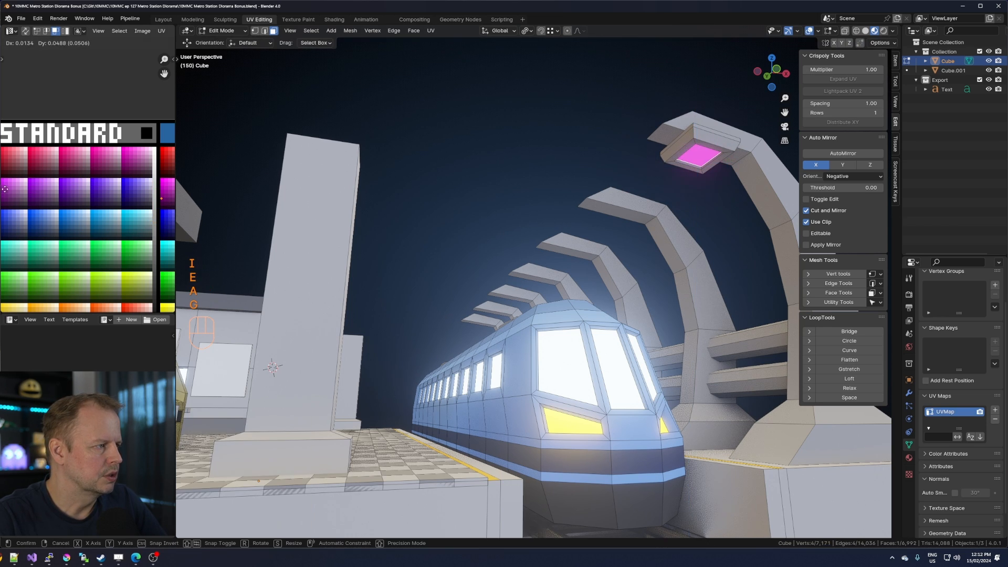
middle_click_drag(60, 204, 155, 240)
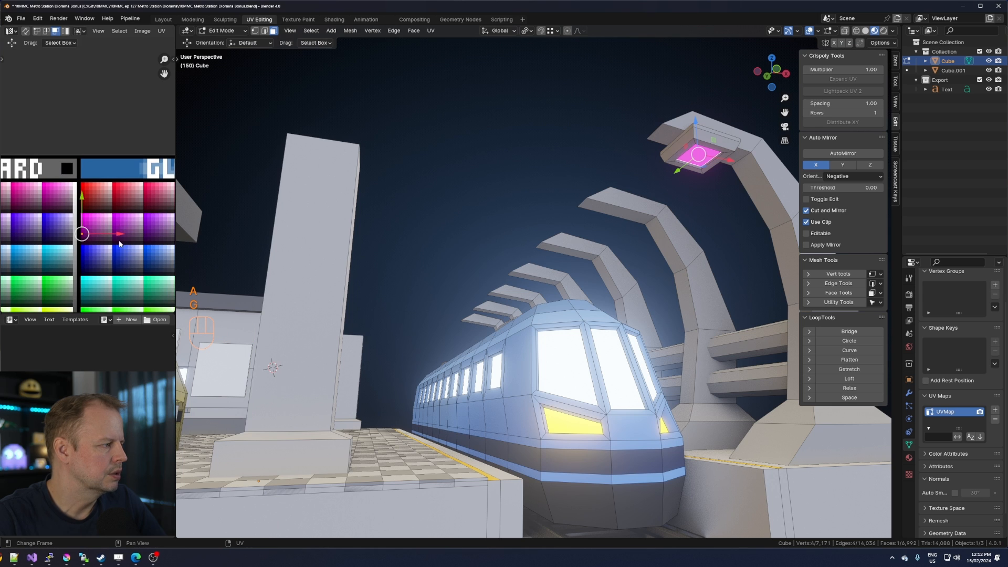
key("g")
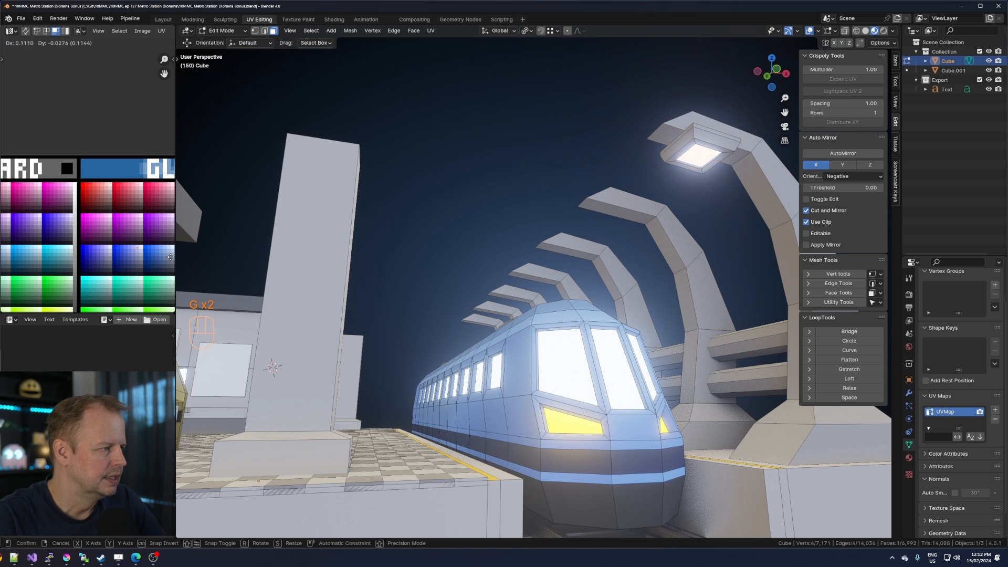
left_click(166, 256)
Select the whole lamp, shift it along X toward the arm's tip, and raise it 0.10122 m.
key("l")
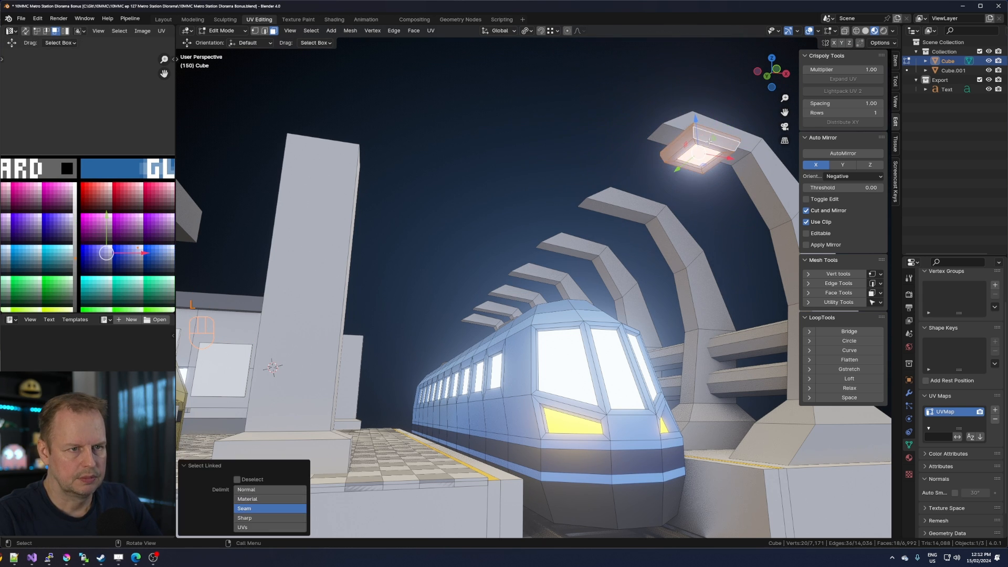
middle_click_drag(707, 142, 556, 401)
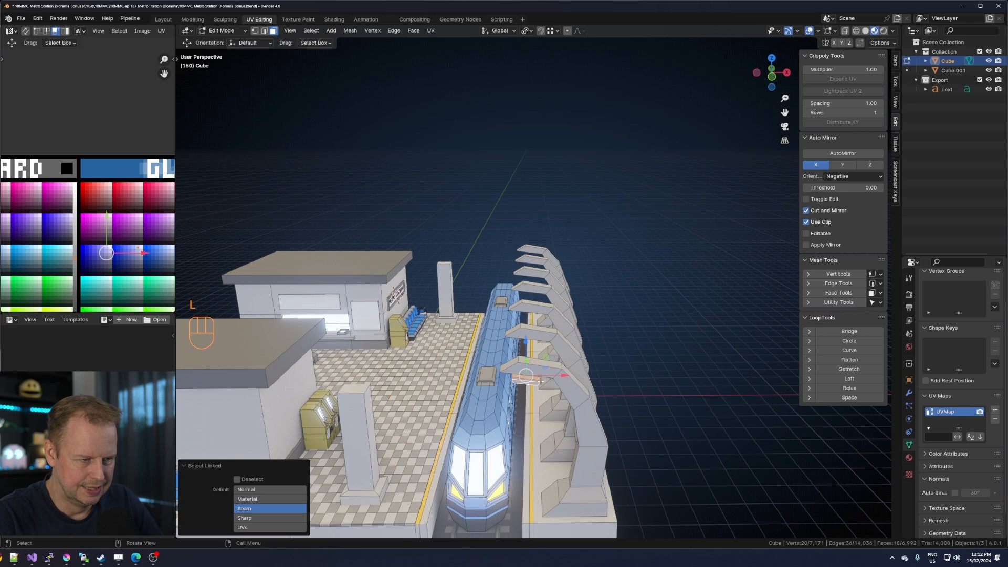
left_click_drag(563, 376, 510, 358)
middle_click_drag(510, 358, 500, 376)
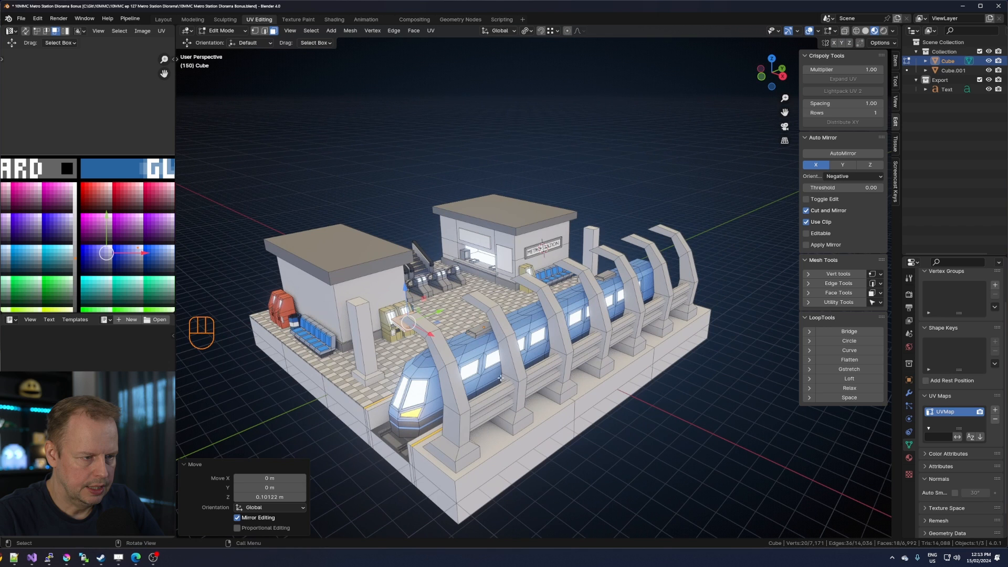
Try to duplicate the lamp 2.9166 m along Y to the second column, and undo the duplication.
left_click(457, 408)
middle_click_drag(400, 329, 402, 342)
key("l")
scroll(402, 347, "up", 3)
key("shift+d")
key("y")
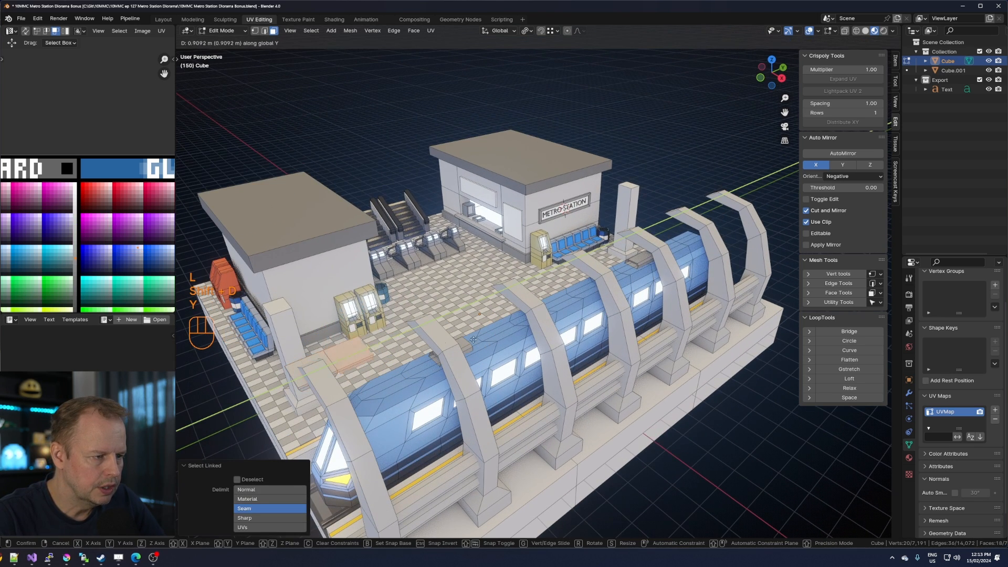
left_click(521, 328)
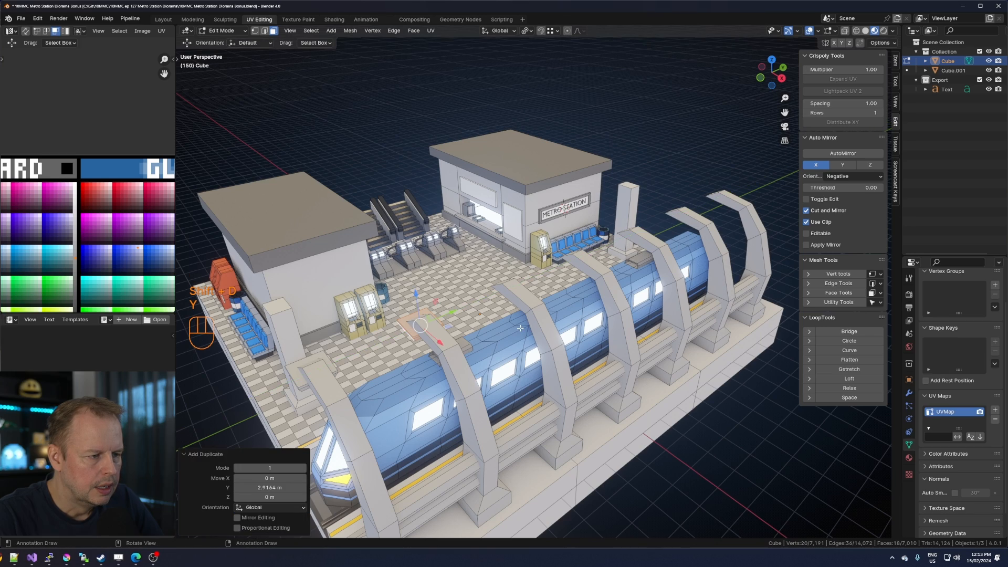
middle_click_drag(520, 328, 366, 330)
key("ctrl+z")
From the top view, duplicate the lamp 2.865 m along Y onto the second column's arm.
key("KP_7")
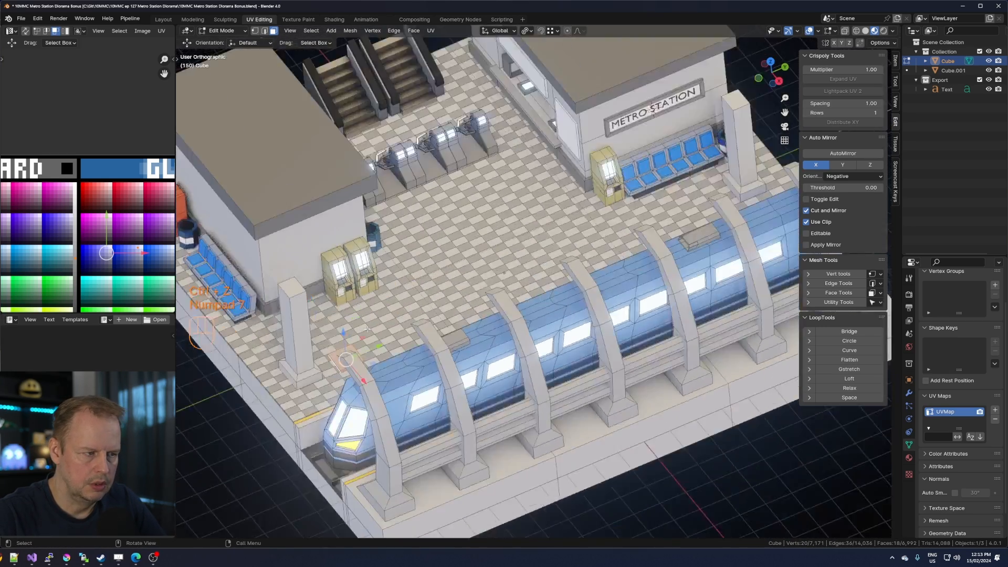
key("shift+d")
key("y")
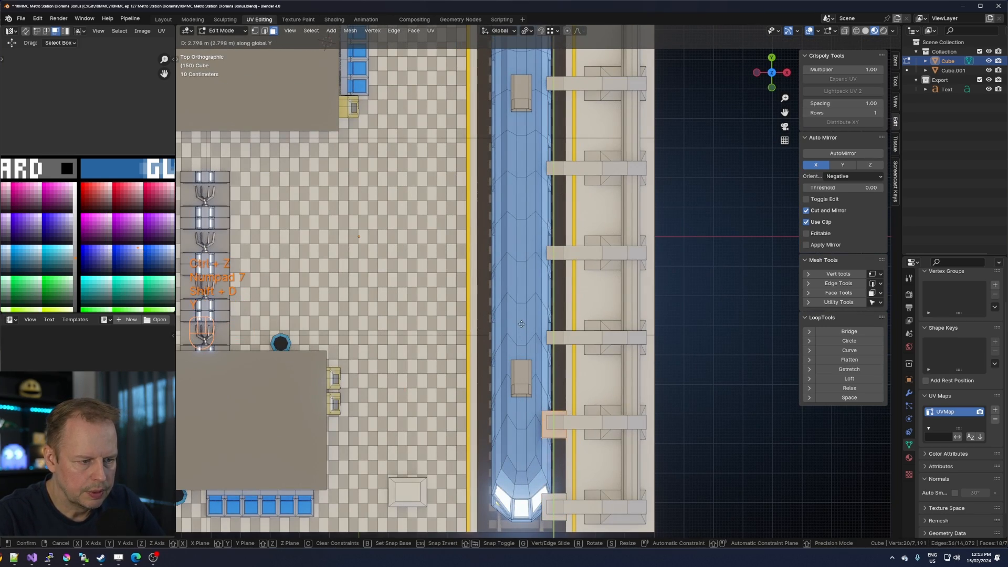
left_click(522, 322)
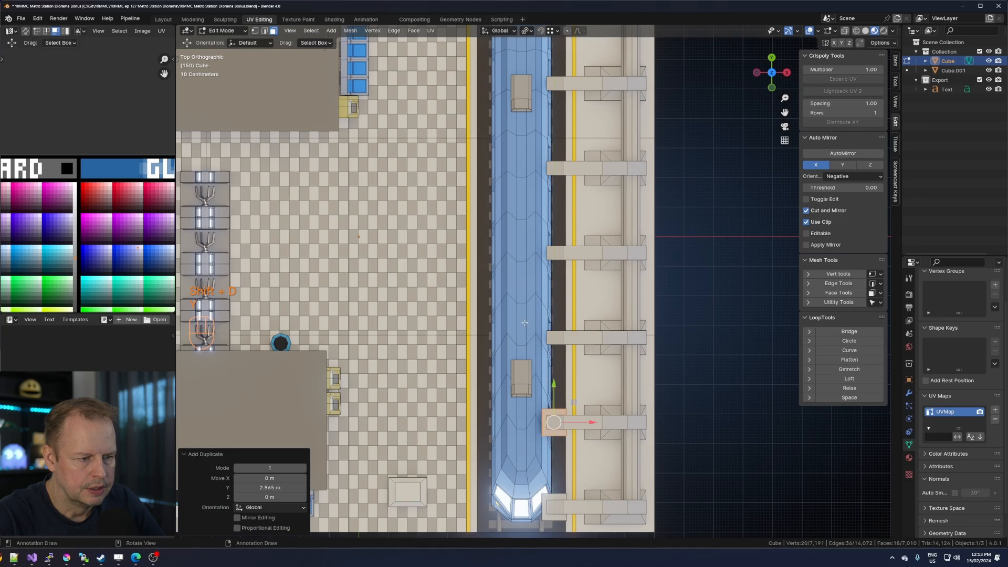
Repeat the lamp duplication five times so each remaining column's arm gets a lamp.
key("shift+r")
key("shift+r")
key("shift+r")
key("shift+r")
key("shift+r")
scroll(623, 298, "down", 3)
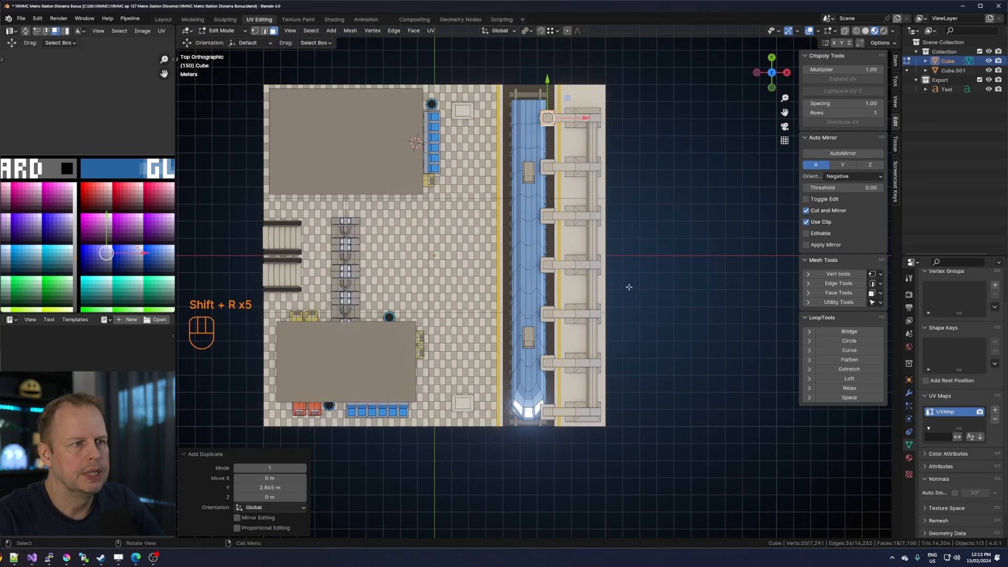
middle_click_drag(629, 287, 502, 297)
key("Tab")
mouse_move(501, 296)
middle_mouse_down("shift")
mouse_move(623, 276)
mouse_move(512, 309)
middle_mouse_up("shift")
scroll(512, 310, "up", 3)
key("Tab")
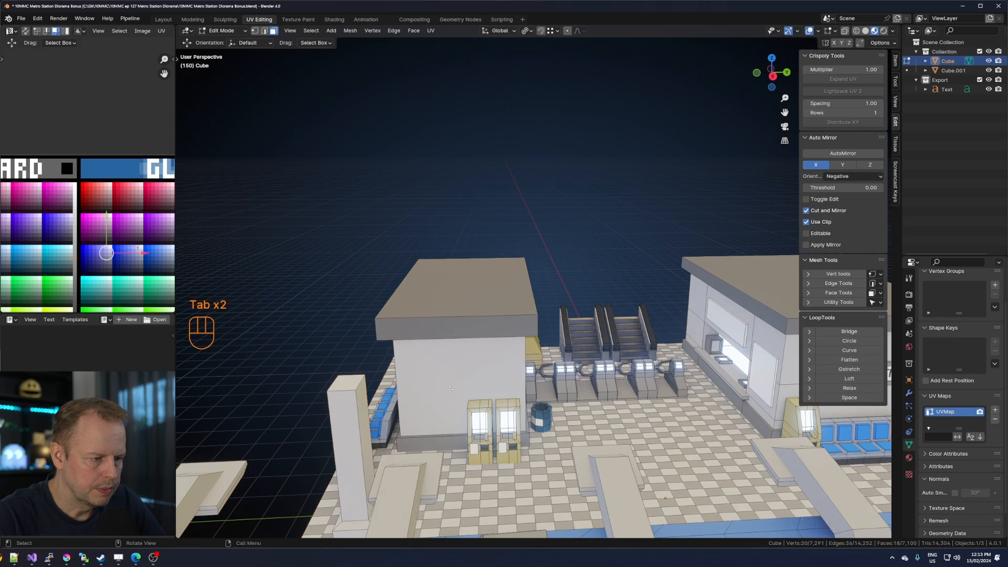
Select the white panels on the fronts of both red machines and move them along X to the opposite side of each front.
middle_click_drag(450, 389, 501, 426)
middle_click_drag(501, 425, 532, 414, "shift")
scroll(533, 413, "up", 3)
scroll(532, 414, "down", 3)
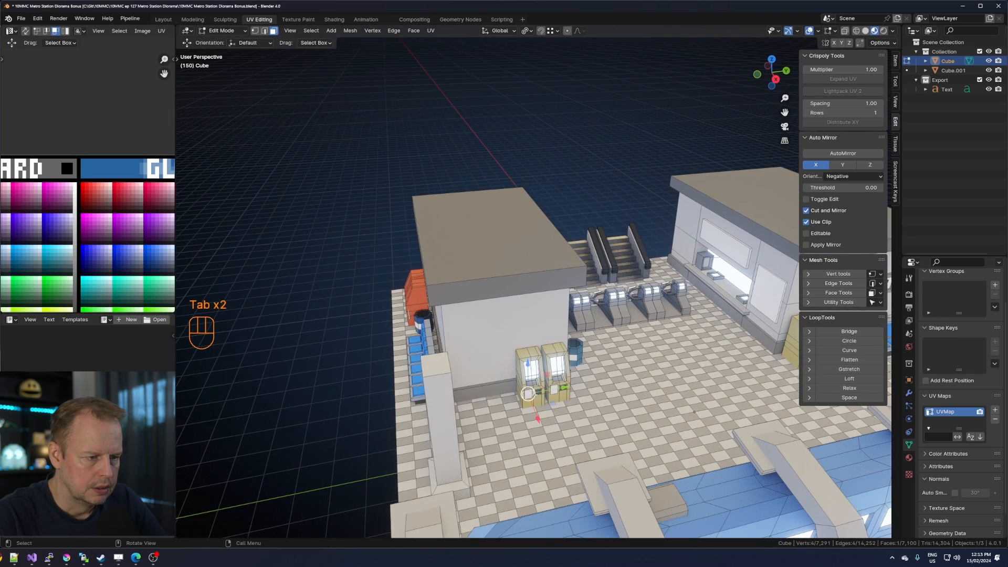
middle_click_drag(479, 347, 369, 364)
key("l")
middle_click_drag(336, 467, 442, 362, "shift")
scroll(442, 362, "up", 2)
left_click(377, 394)
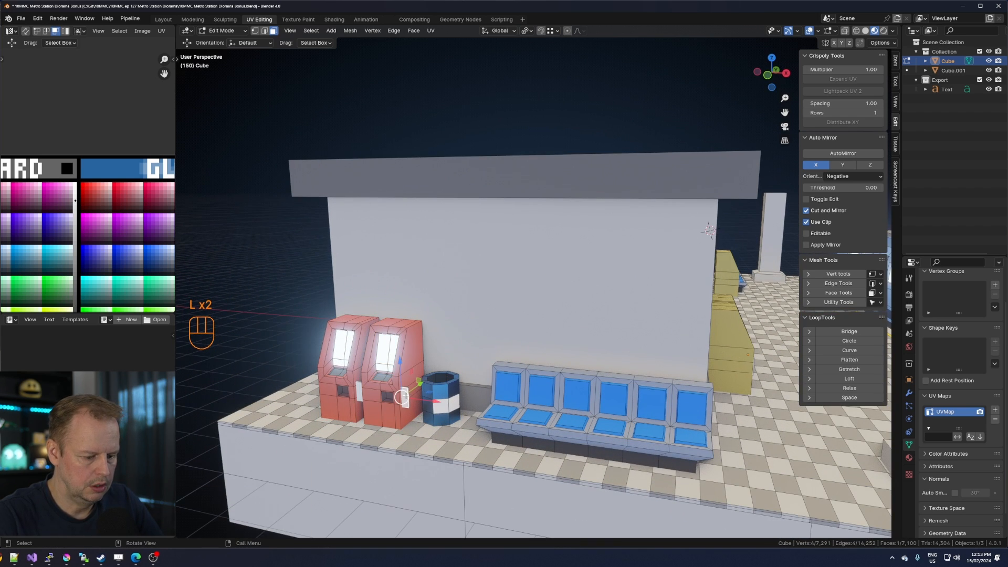
key("l")
left_click_drag(412, 397, 368, 380)
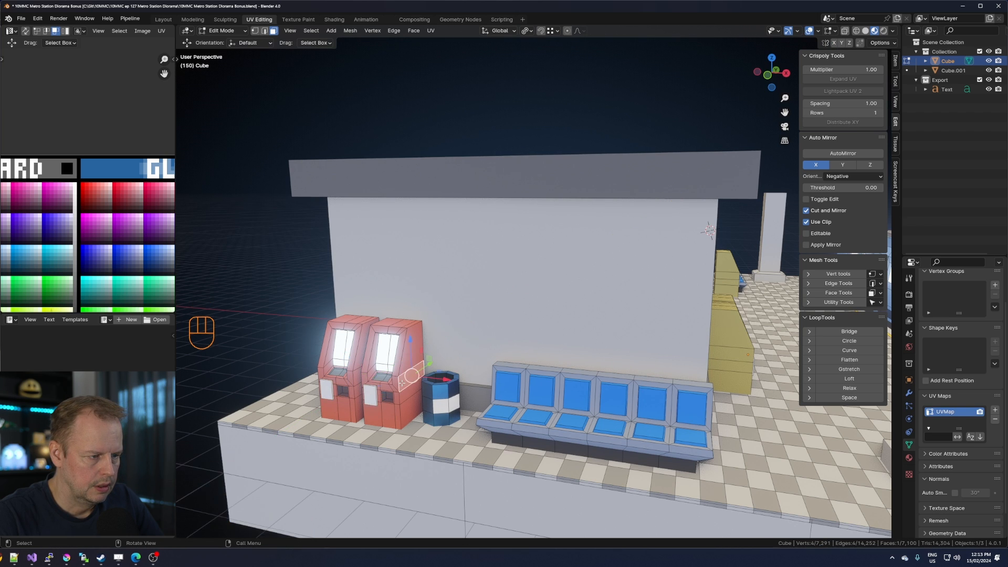
Select both red machines whole, set the pivot to Median Point, and duplicate them 6.3597 m along X past the blue seats.
key("l")
key("l")
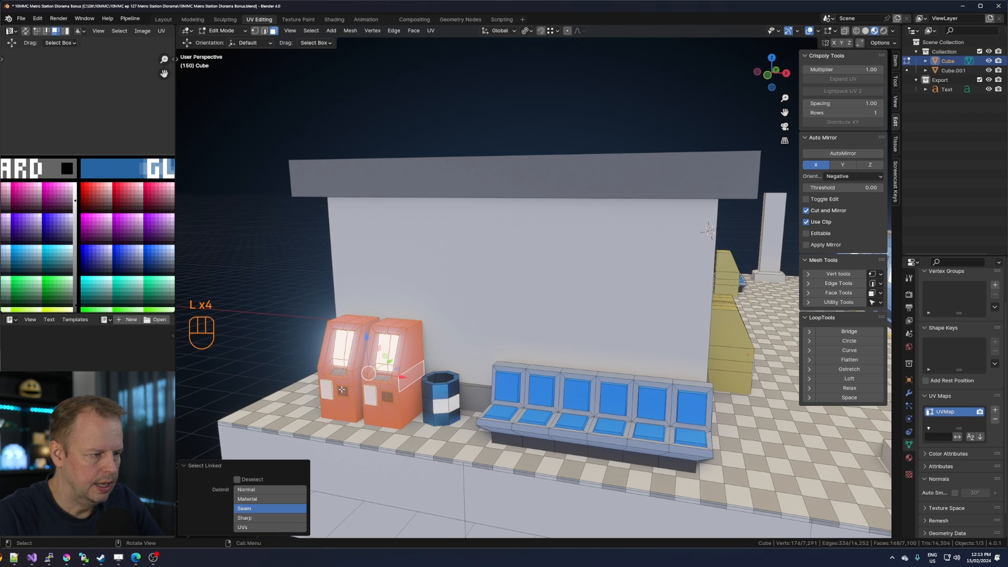
middle_click_drag(342, 390, 486, 403)
key("period")
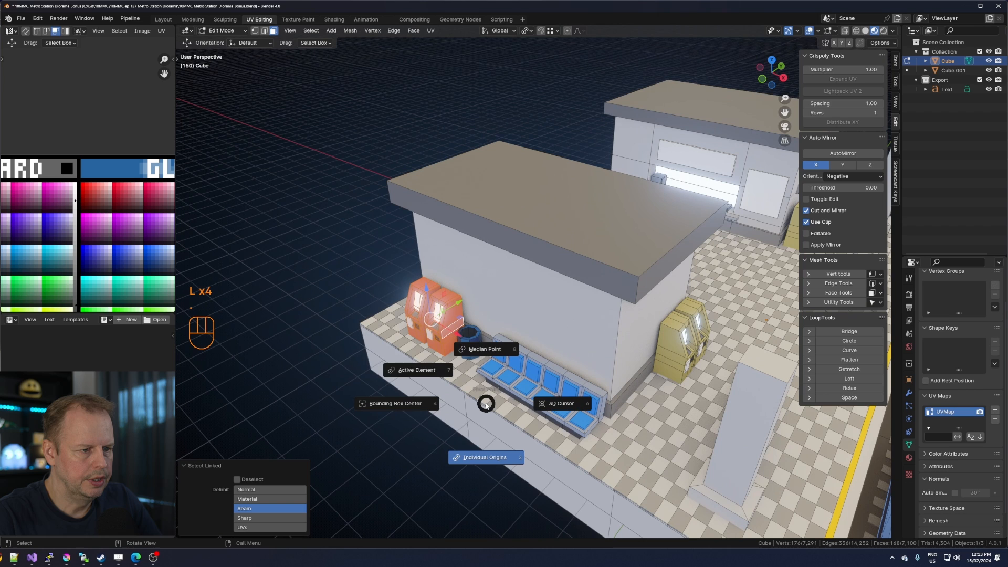
left_click(481, 350)
key("shift+d")
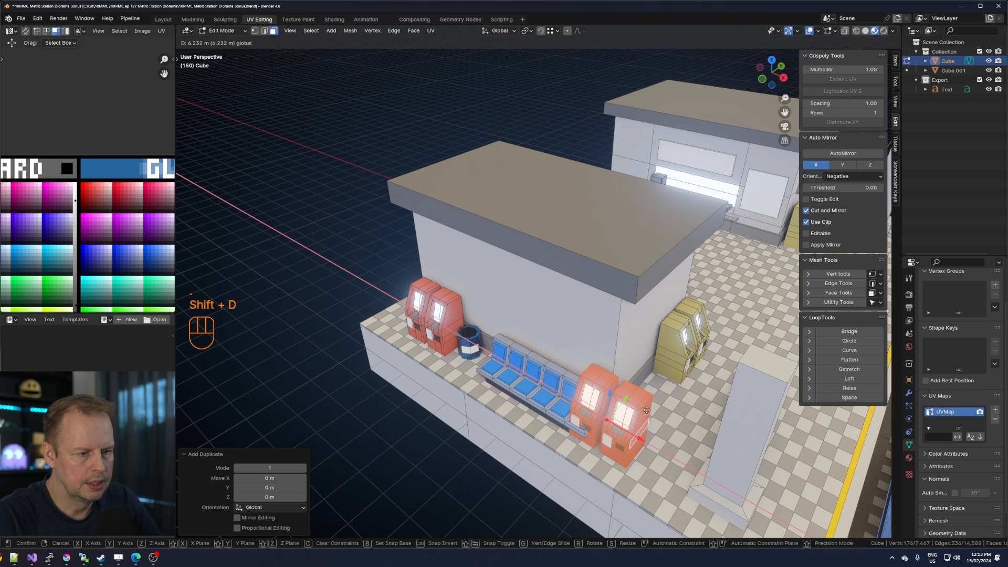
left_click_drag(646, 409, 651, 412)
Rotate the duplicated red machines 90° about Z and move them against the wall beside the yellow machines.
middle_click_drag(714, 403, 637, 411, "shift")
type("rz90")
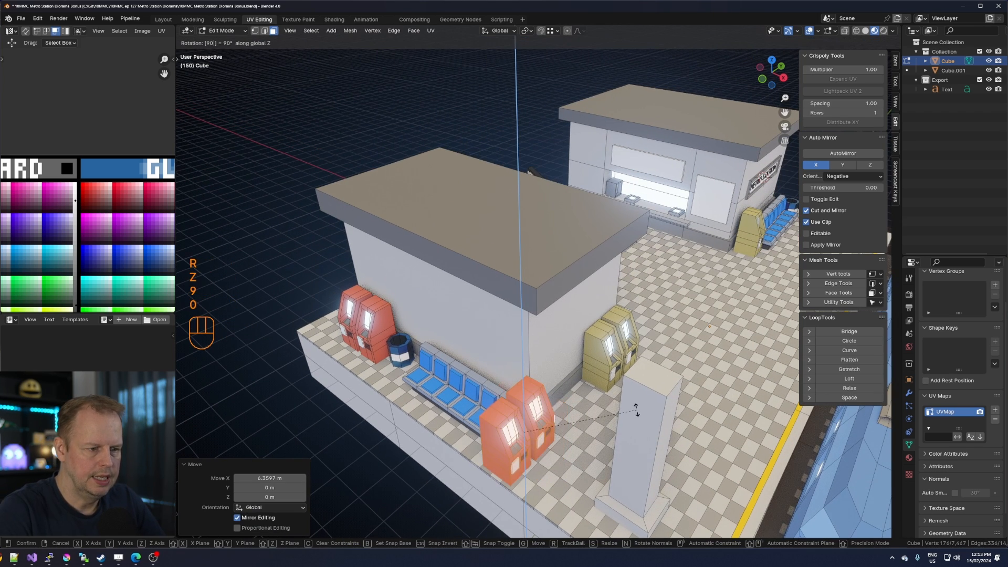
key("Return")
left_click_drag(552, 411, 615, 406)
Duplicate the wall face behind the machines in place, scale the copy to 0.743, and flatten it along Z into a panel.
middle_click_drag(614, 406, 565, 332)
left_click(506, 309)
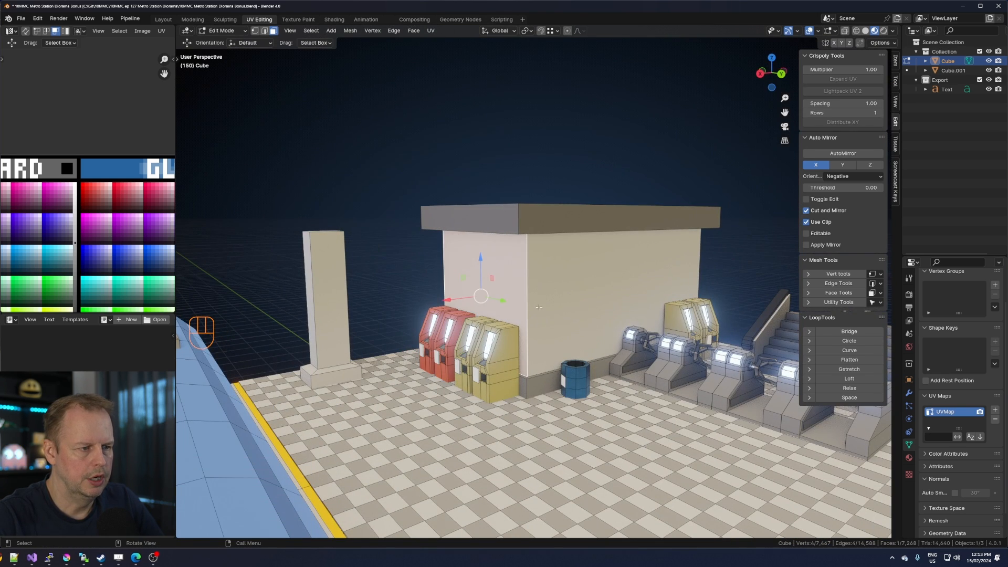
key("shift+d")
right_click(603, 301)
key("s")
left_click(594, 308)
key("s")
key("z")
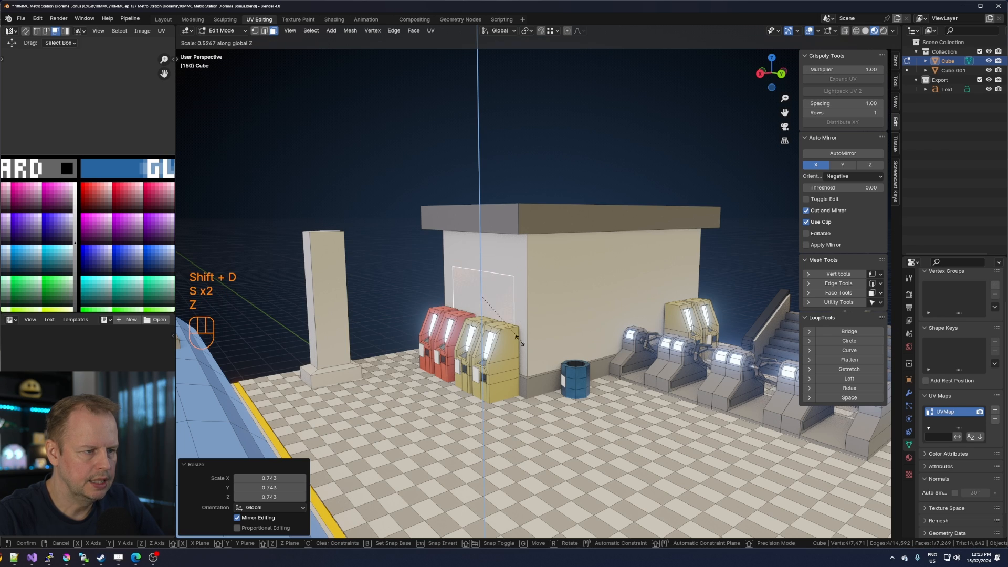
left_click(539, 315)
Raise the panel on the wall above the machines and extrude it 0.11268 m outward.
left_click_drag(481, 259, 481, 240)
key("e")
left_click(535, 261)
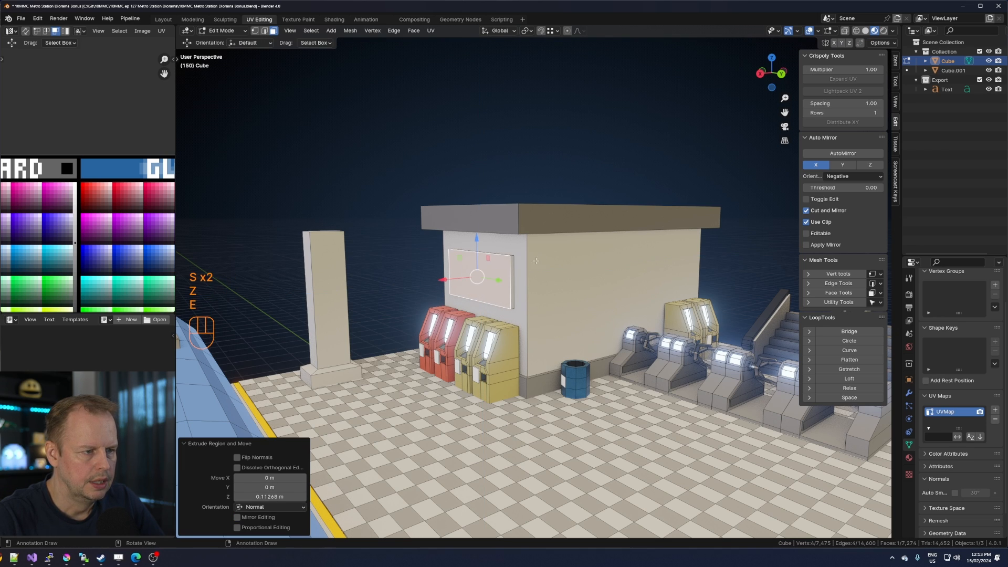
Select the whole wall panel and move its UVs onto a lighter swatch of the palette's grey column.
key("l")
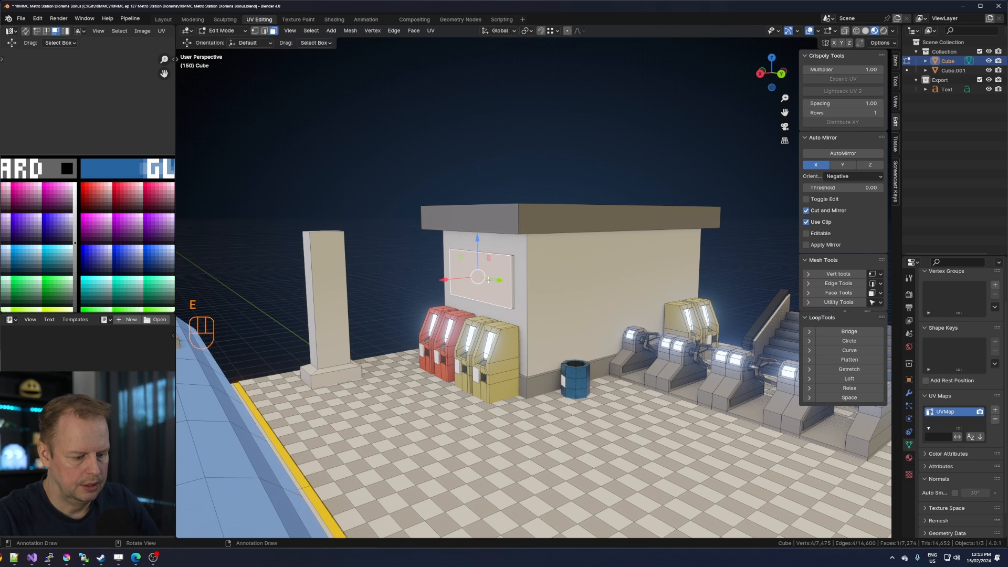
key("a")
key("g")
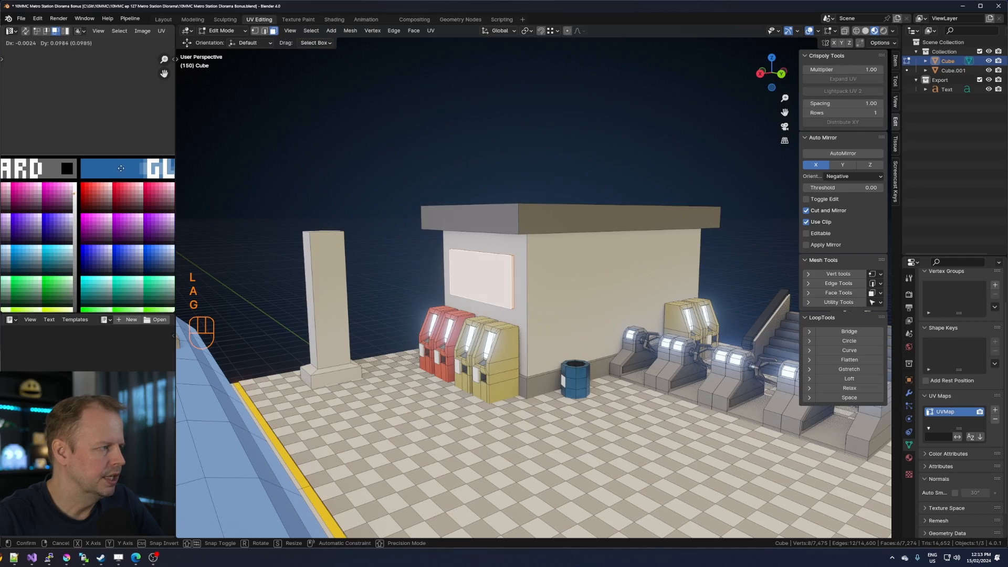
left_click(121, 168)
Duplicate the roof face of the METRO STATION building, shrink it to a small square, and place it on the wall above the sign.
scroll(541, 242, "down", 4)
middle_click_drag(541, 241, 556, 205)
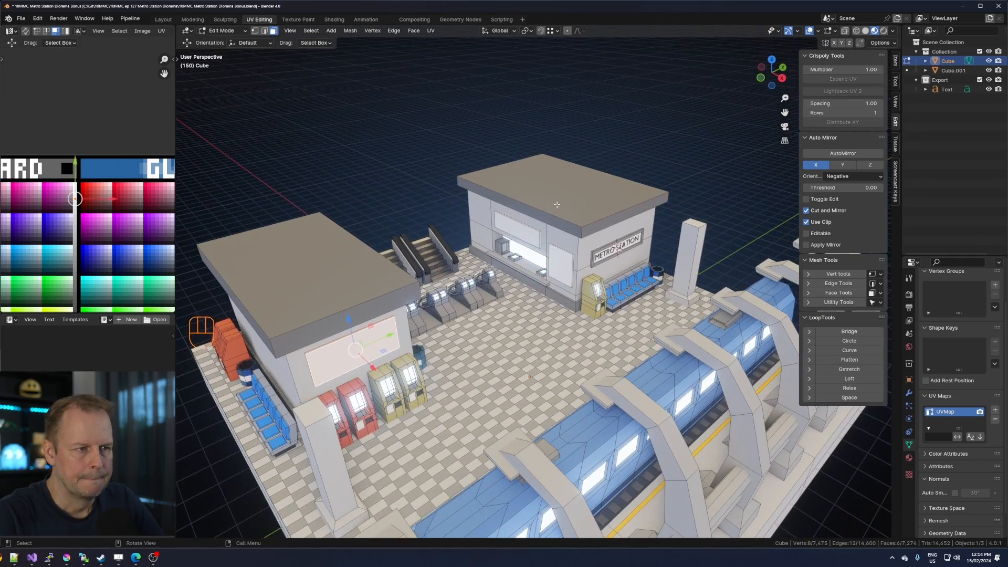
left_click(557, 205)
scroll(564, 257, "down", 3)
middle_click_drag(564, 263, 556, 293)
scroll(613, 302, "down", 1)
scroll(613, 302, "up", 2)
scroll(568, 259, "up", 2)
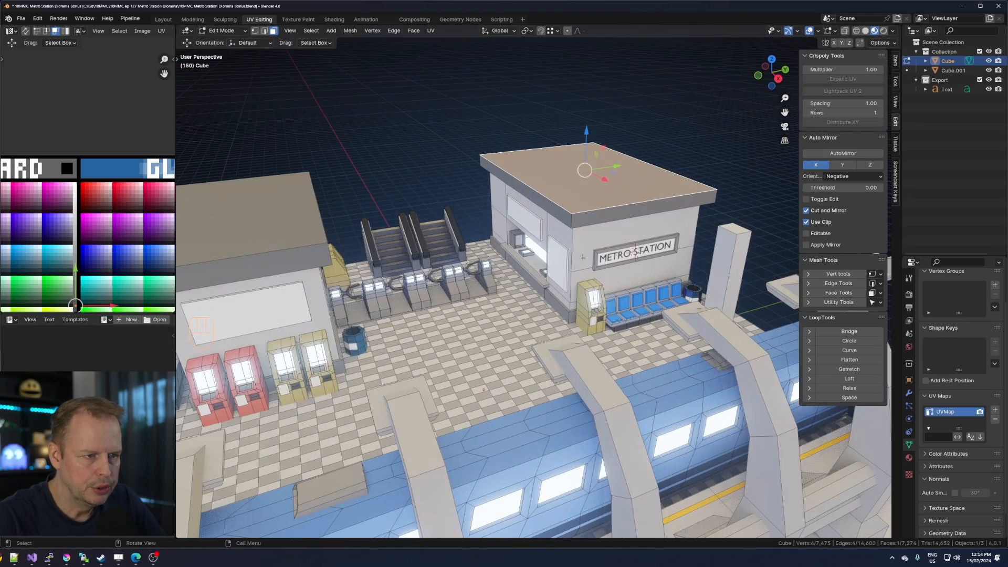
key("shift+d")
key("s")
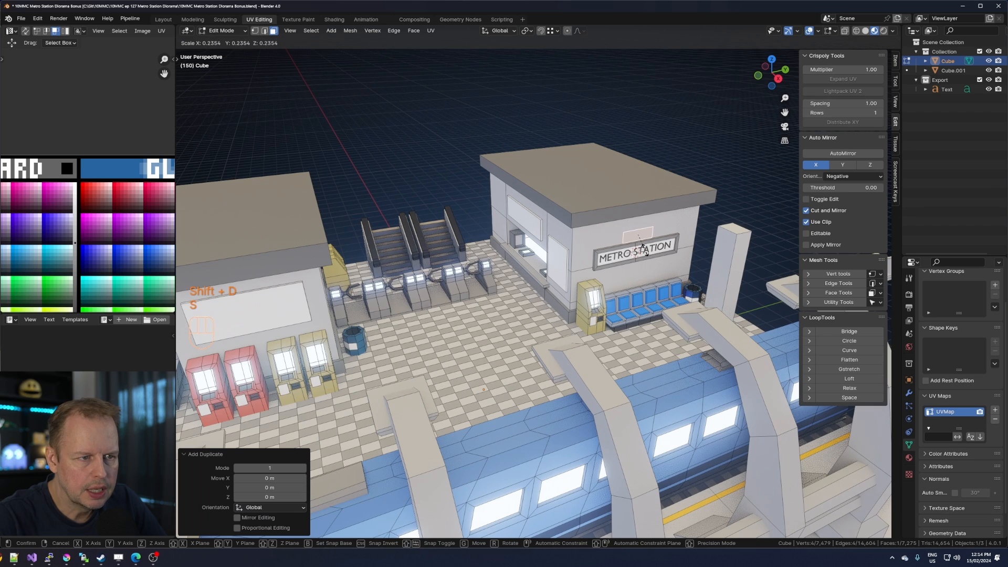
left_click(644, 250)
left_click_drag(641, 203, 641, 193)
key("s")
left_click(663, 225)
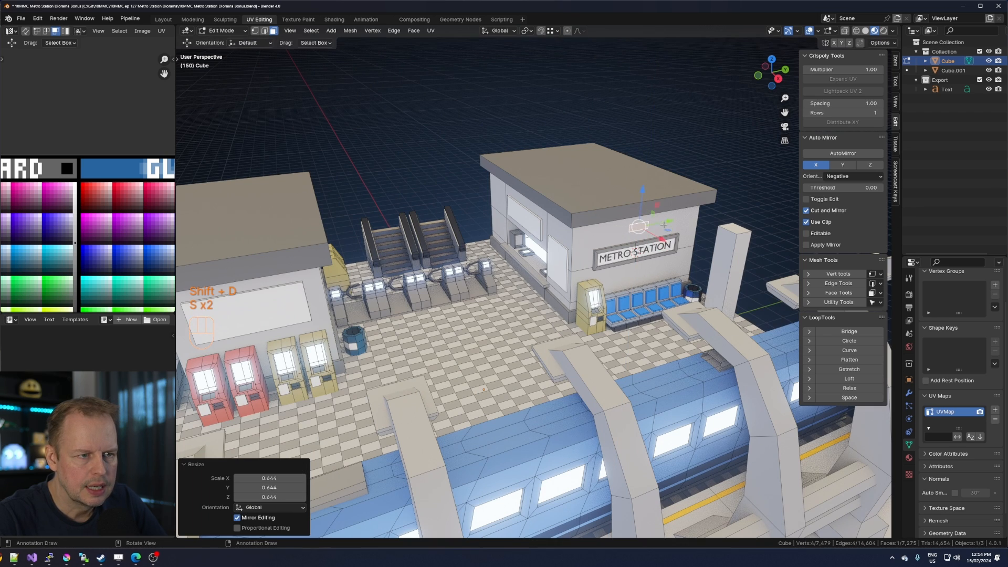
Extrude the small face into a lamp housing, extend its front by 0.19952 m, and scale the front end to 0.568 in Y.
key("e")
left_click(676, 231)
key("e")
left_click(679, 234)
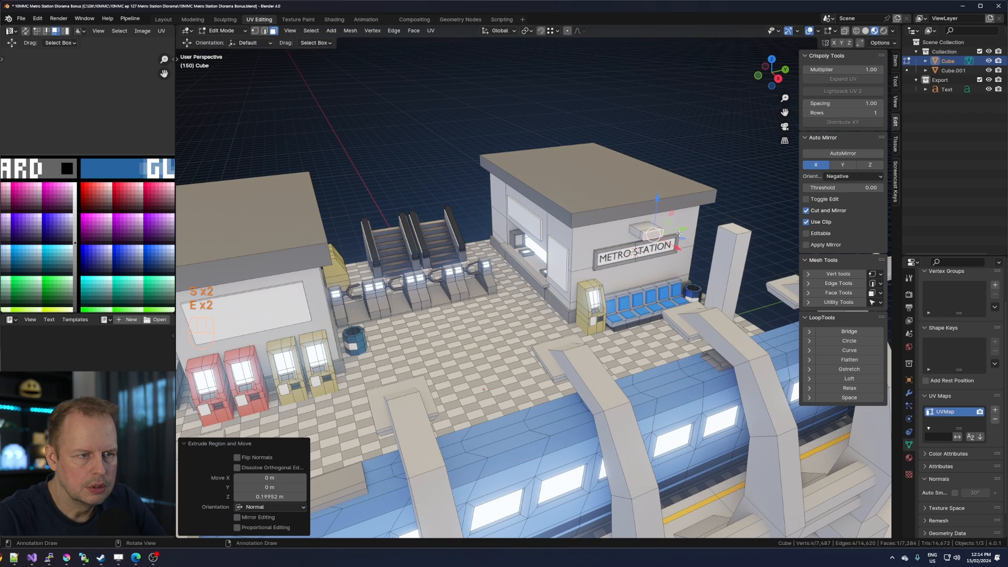
key("s")
key("x")
key("y")
left_click(668, 236)
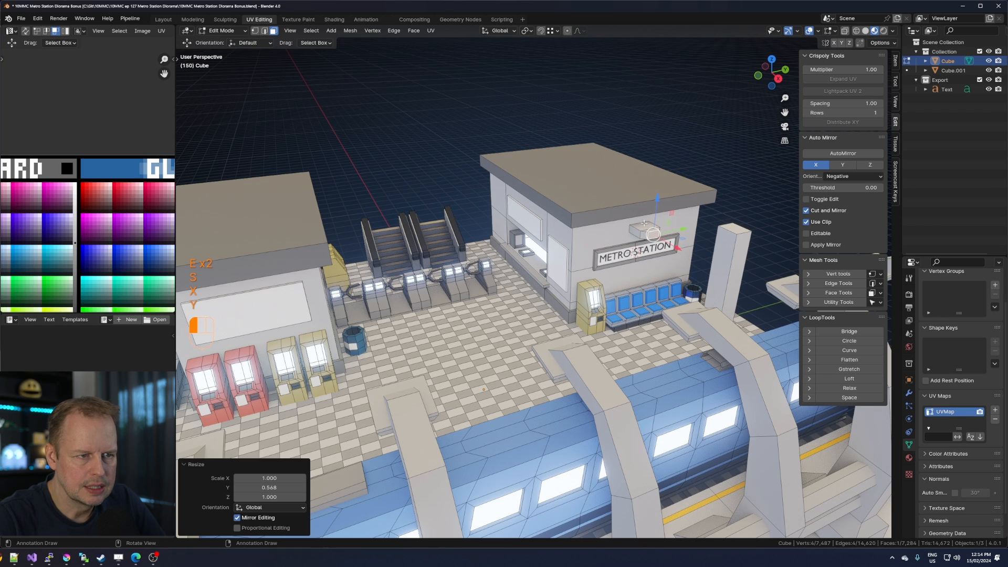
Extrude the housing's two top faces 0.10292 m, scale them to 0.806, and shift them back along X toward the wall.
left_click(643, 223)
key("e")
left_click(675, 232)
key("s")
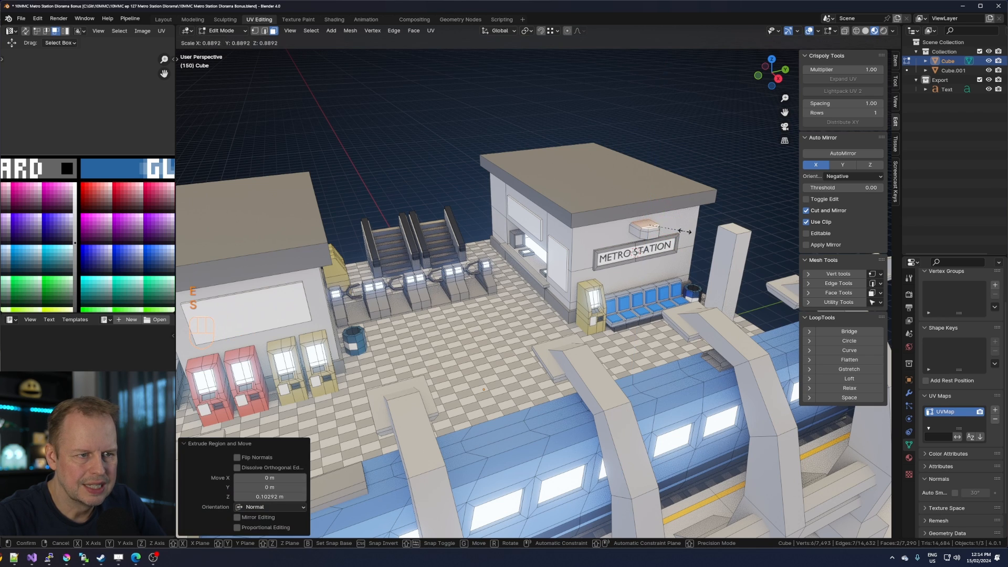
left_click(681, 231)
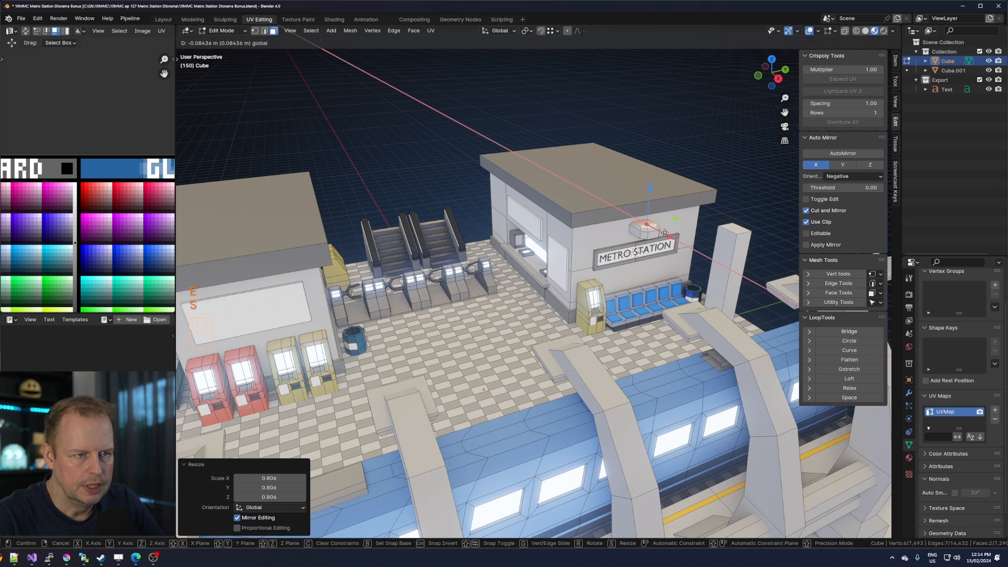
Select the whole lamp housing and move its UVs onto a darker swatch of the palette's grey column.
key("l")
key("a")
key("g")
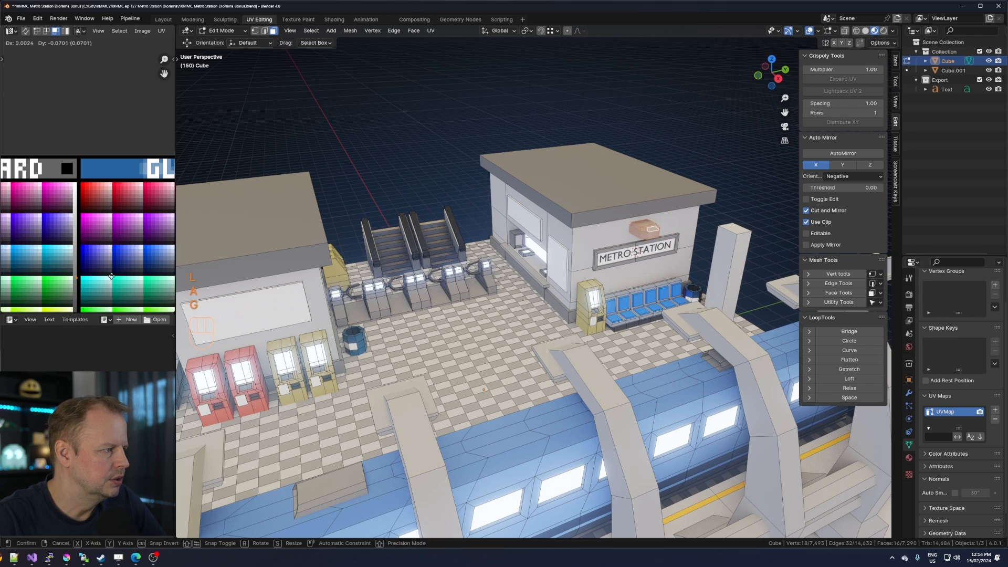
left_click(109, 279)
Inset the lamp's two underside faces together by 0.1164 m and extrude them inward as a shallow recess.
scroll(607, 248, "up", 3)
middle_click_drag(606, 248, 410, 388, "shift")
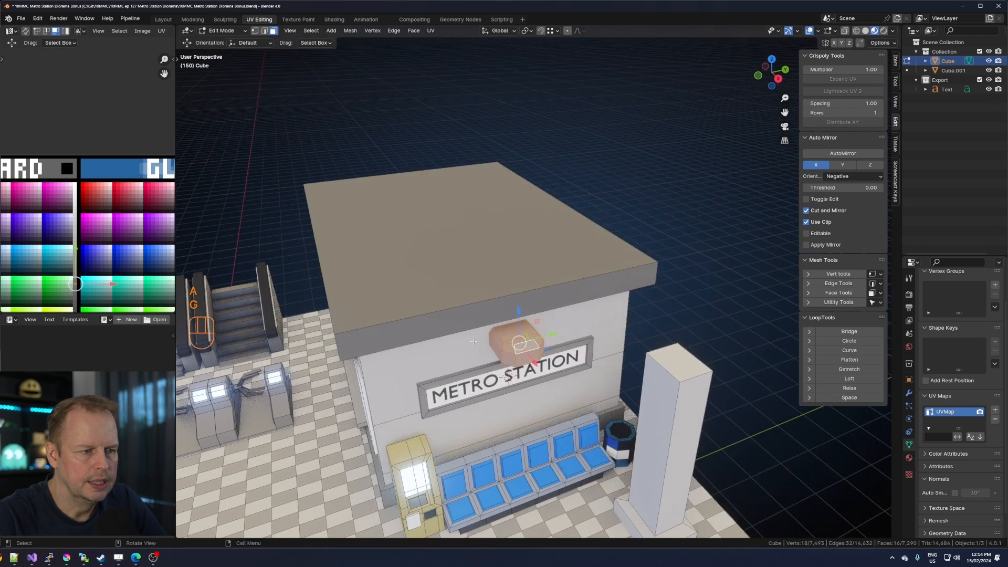
middle_click_drag(462, 341, 549, 296)
scroll(487, 297, "up", 4)
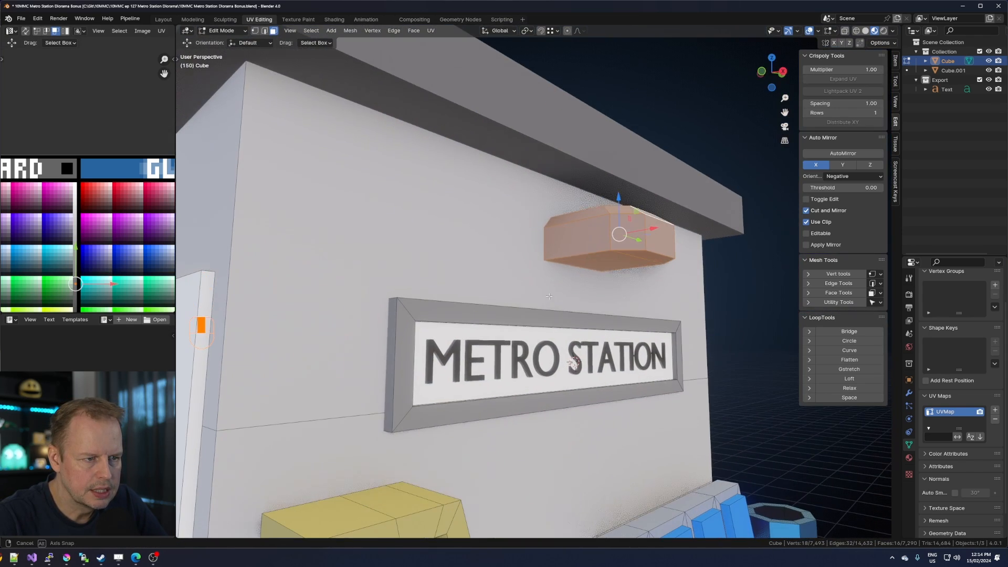
key("alt+a")
left_click(603, 265)
key("i")
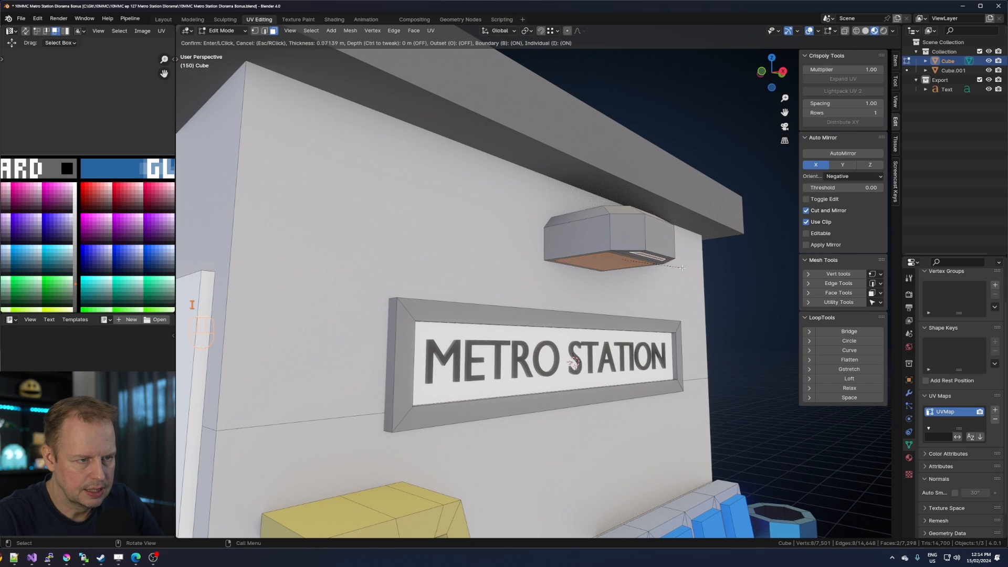
left_click(677, 268)
key("e")
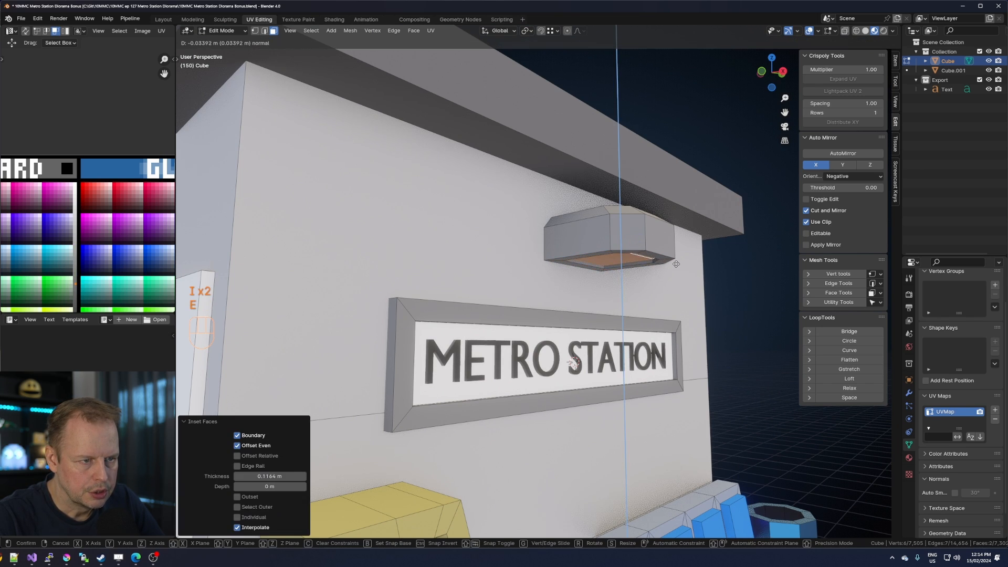
left_click(676, 263)
Move the recessed underside faces' UVs onto a white glowing swatch of the palette.
key("a")
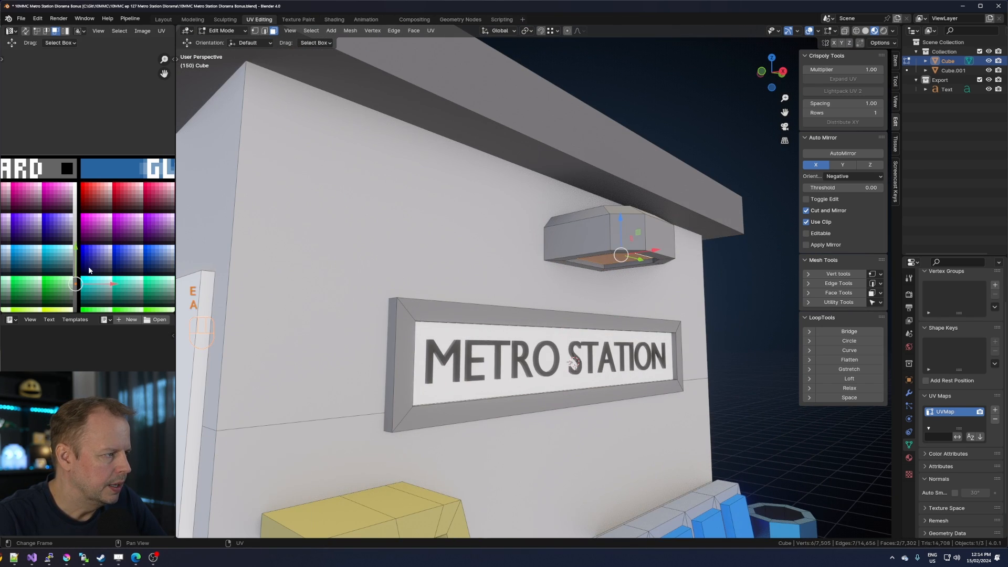
key("g")
left_click(180, 229)
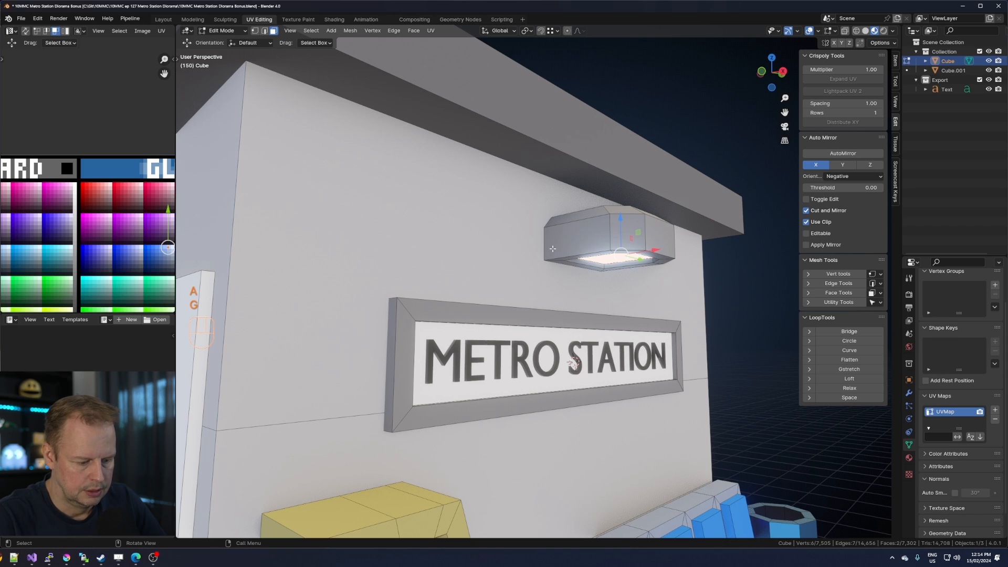
Select the whole wall lamp and move it -1.9465 m along Y to the near end of the METRO STATION sign.
left_click(628, 244)
key("l")
scroll(630, 257, "down", 8)
middle_click_drag(626, 267, 546, 314)
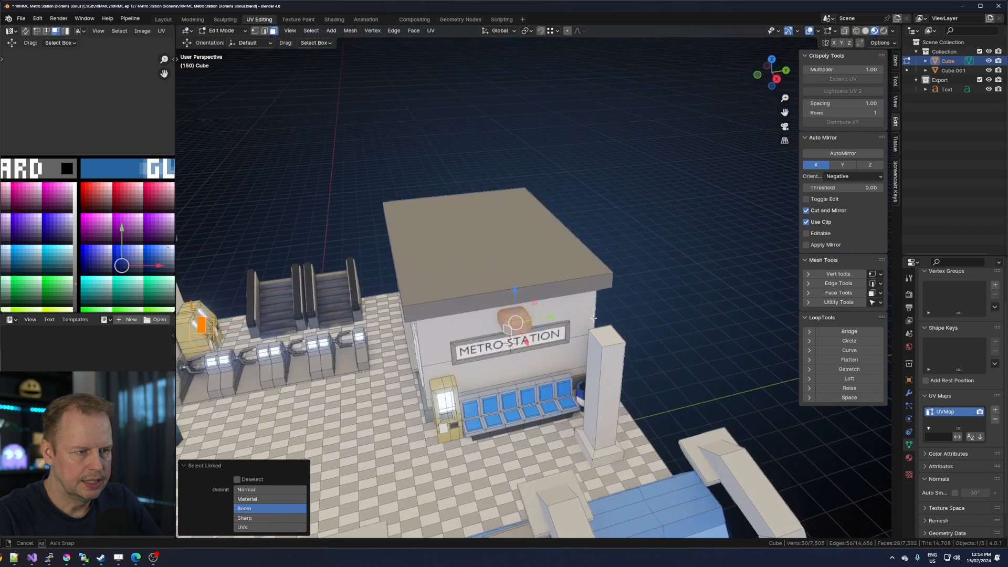
left_click_drag(545, 314, 522, 324)
left_click_drag(478, 329, 479, 328)
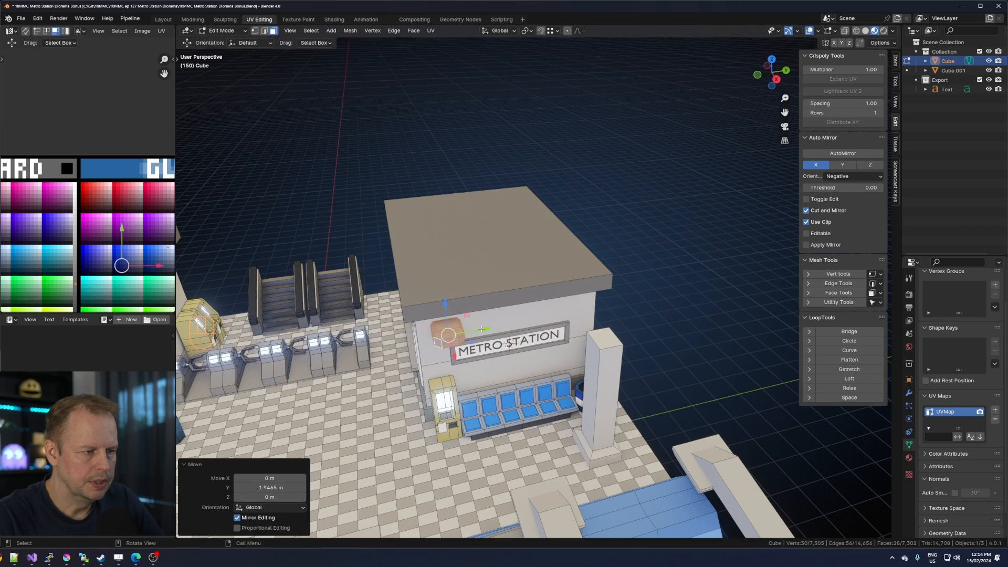
Duplicate the lamp 1.9356 m along Y and repeat once for a row of three above the sign.
scroll(481, 329, "down", 2)
middle_click_drag(488, 340, 493, 342)
key("shift+d")
key("y")
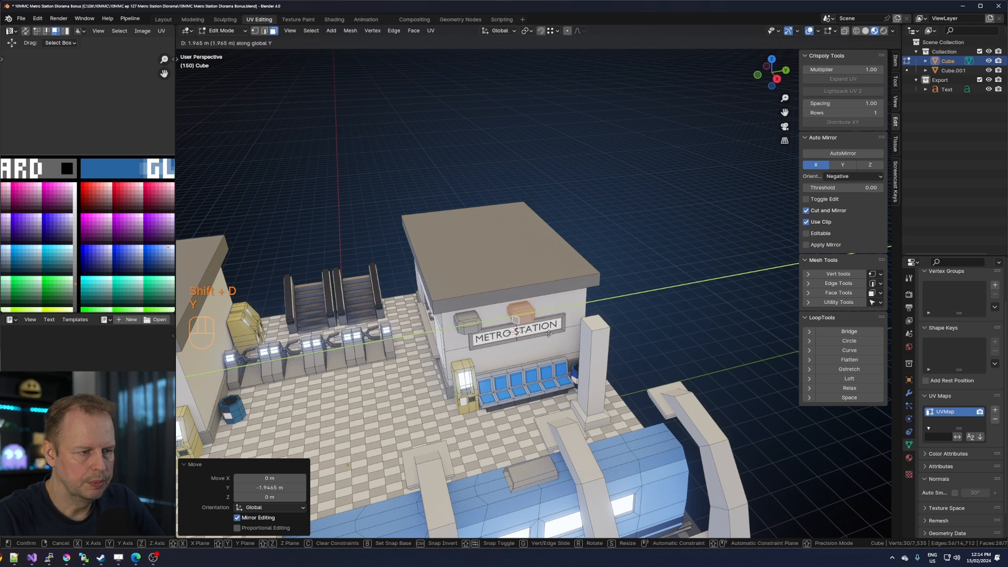
left_click(549, 333)
scroll(546, 320, "down", 2)
key("shift+r")
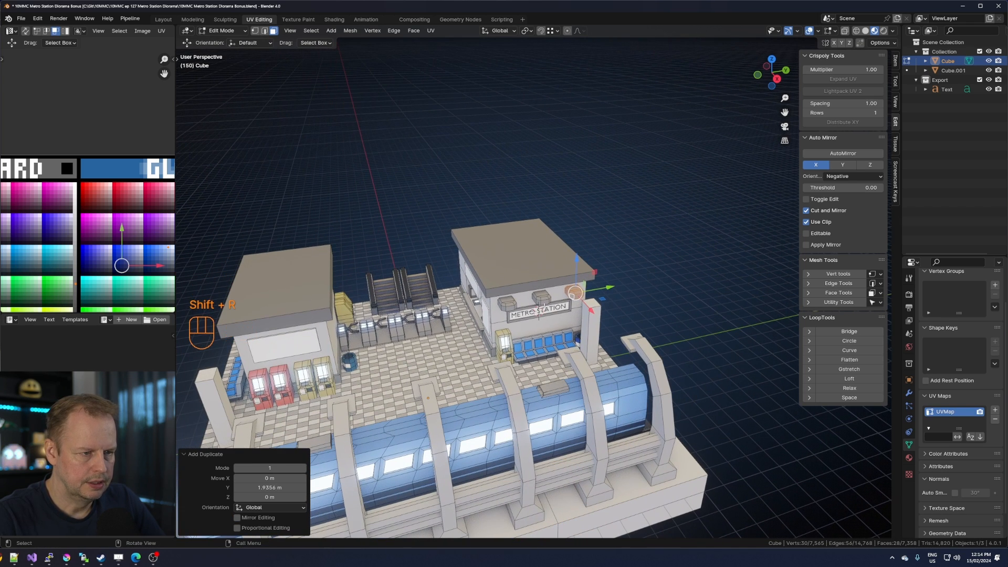
Duplicate one wall lamp from the METRO STATION sign and move the copy -14.012 m along Y to the other building.
key("l")
key("shift+d")
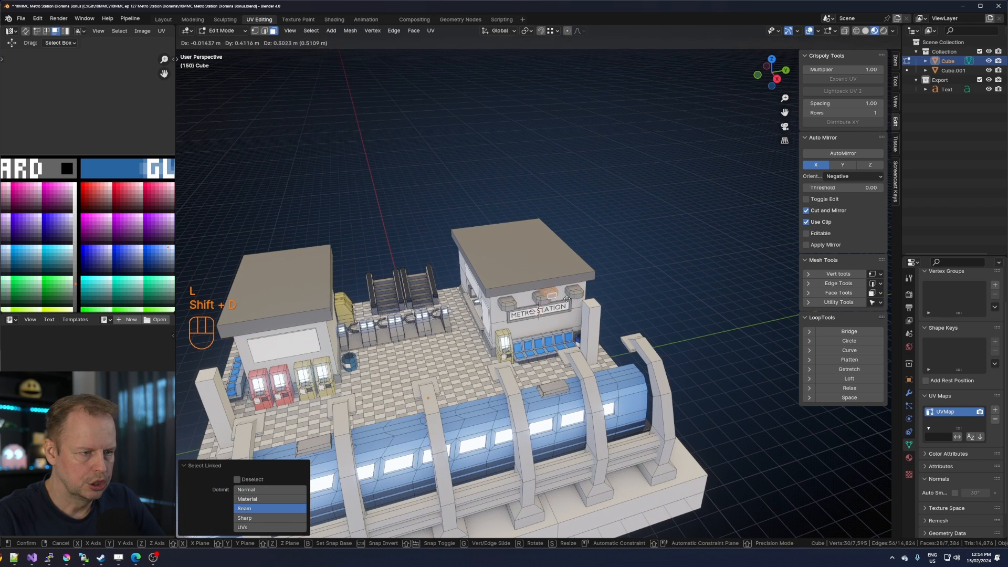
right_click(577, 293)
key("g")
key("y")
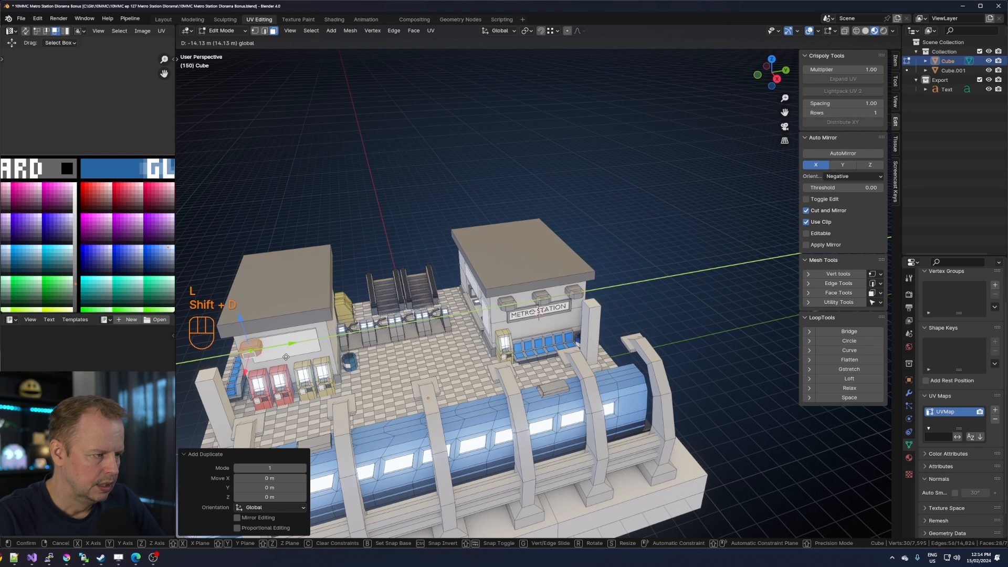
left_click(286, 357)
Duplicate that lamp 2.2013 m along Y to form a pair above the blank wall panel.
key("shift+d")
key("t")
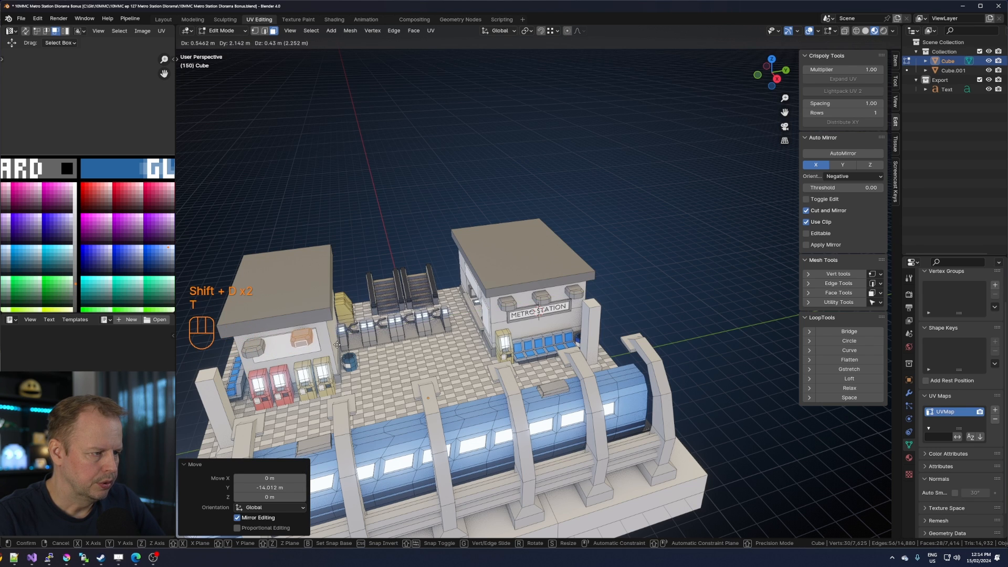
key("y")
left_click(331, 342)
Lower the blank wall panel beneath the two lamps along Z and scale its height to 0.683.
middle_click_drag(310, 350, 348, 321)
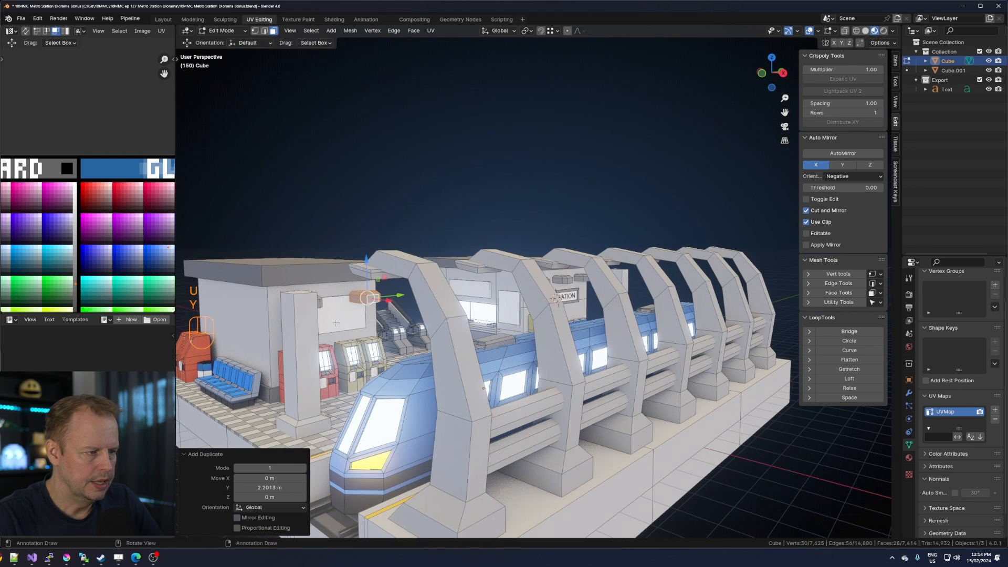
left_click(335, 323)
key("l")
key("g")
key("z")
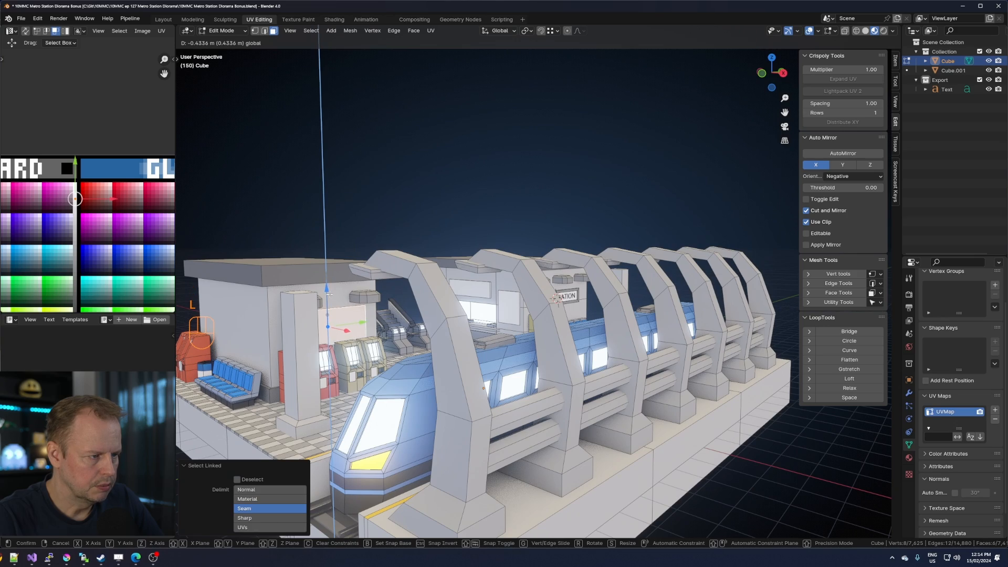
left_click(329, 294)
key("s")
key("z")
left_click(408, 310)
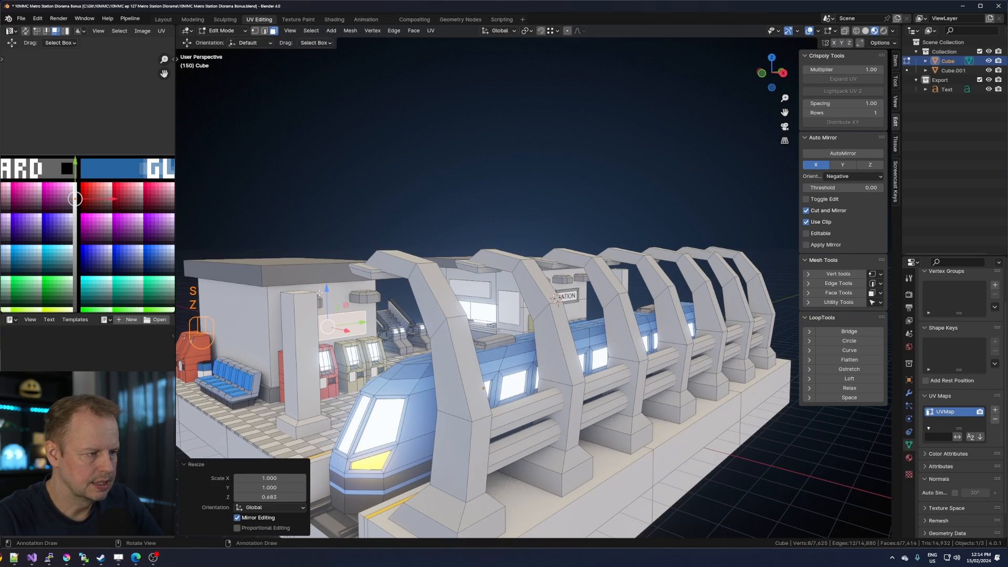
left_click_drag(328, 294, 327, 288)
middle_click_drag(327, 288, 360, 311)
Add a horizontal loop cut around the main platform base's side wall, just below its tiled edge.
key("Tab")
middle_click_drag(624, 337, 636, 367)
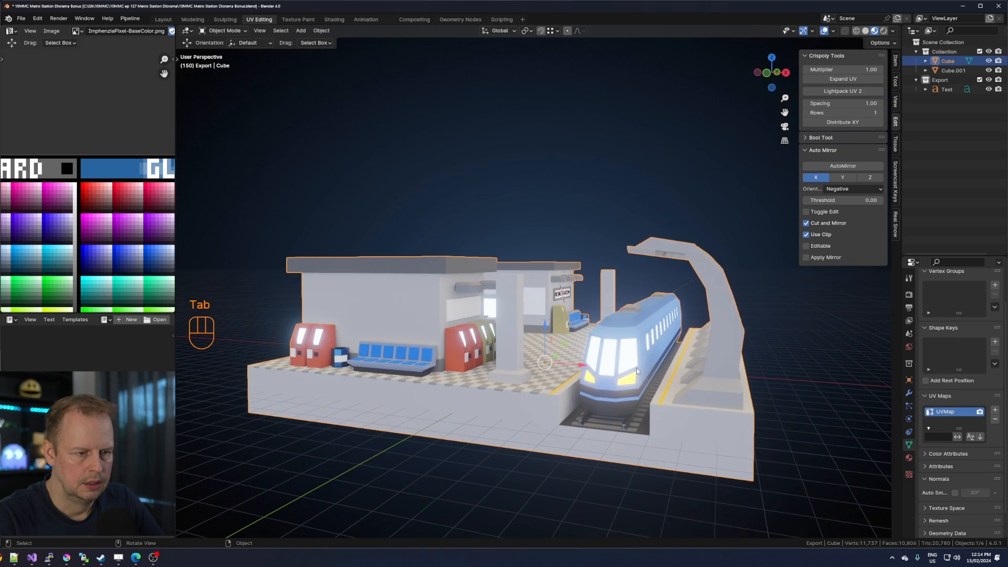
key("Tab")
middle_click_drag(718, 423, 692, 410)
middle_click_drag(464, 418, 441, 351)
key("ctrl+r")
left_click(439, 347)
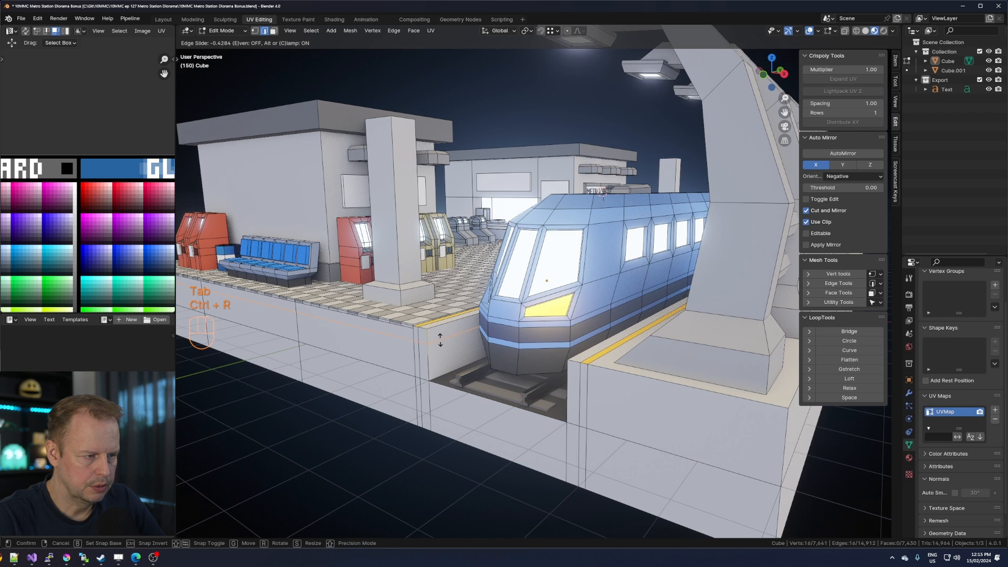
left_click(440, 340)
key("3")
left_click(462, 353)
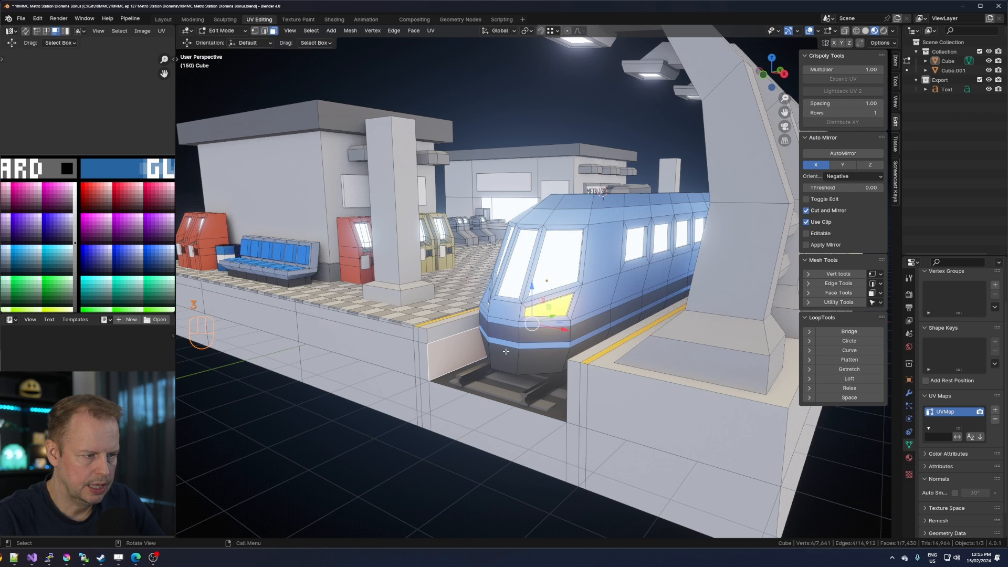
Add a second horizontal loop cut to the main platform base and push its trackside wall face slightly inward along X.
middle_click_drag(474, 352, 451, 348)
key("ctrl+r")
left_click(447, 347)
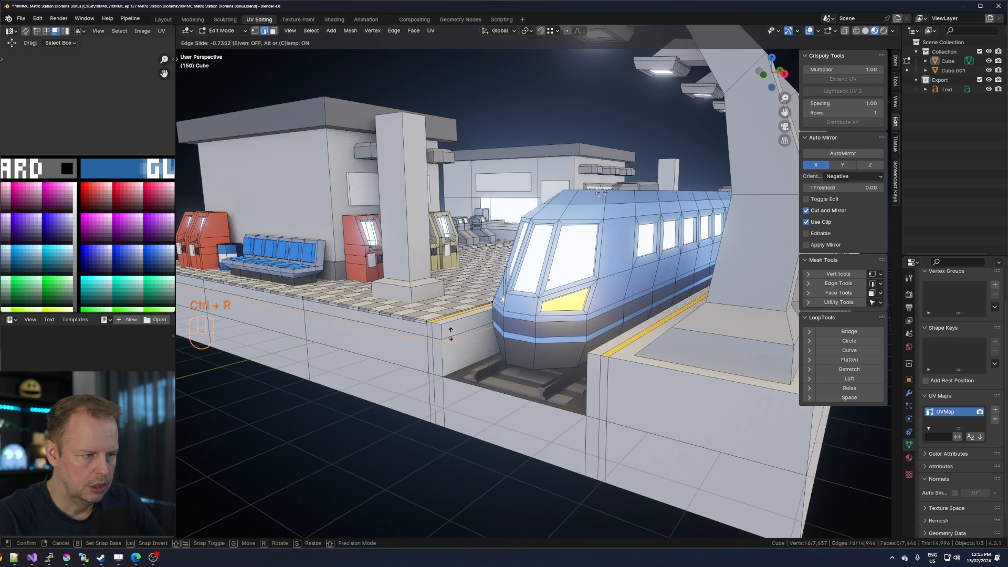
left_click(450, 334)
key("3")
left_click(463, 349)
left_click_drag(575, 328, 568, 328)
middle_click_drag(568, 327, 546, 385)
key("Tab")
left_click(523, 393)
Add a horizontal loop cut with a factor of -0.344 to the platform base on the arches' side of the track.
key("Tab")
key("3")
key("ctrl+r")
left_click(710, 385)
left_click(712, 376)
key("ctrl+r")
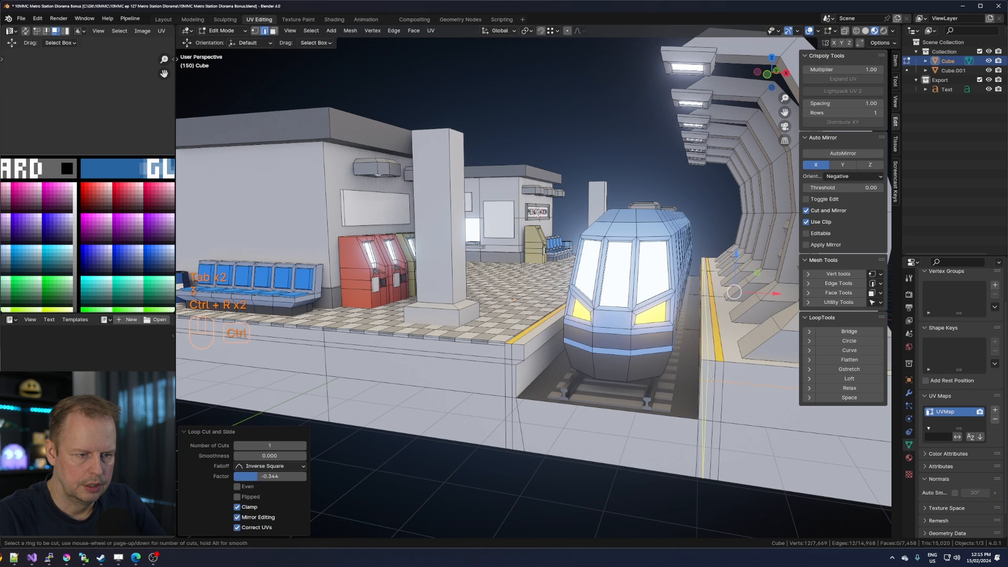
left_click(711, 384)
left_click(711, 383)
key("ctrl+z")
Add another loop cut near the arch-side base's top edge and push its trackside wall face slightly back along X.
key("ctrl+r")
left_click(707, 392)
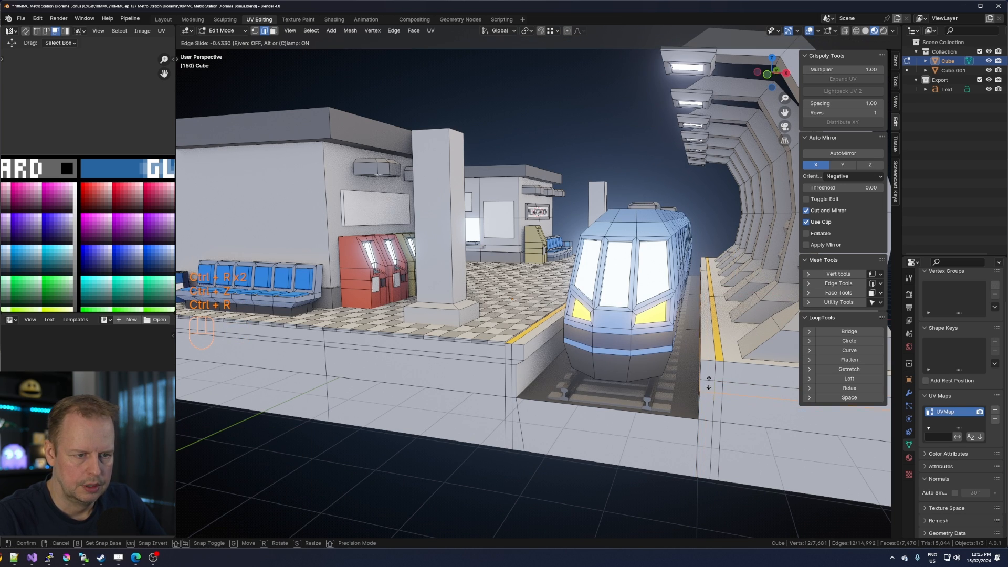
left_click(709, 379)
key("3")
middle_click_drag(709, 379, 724, 285)
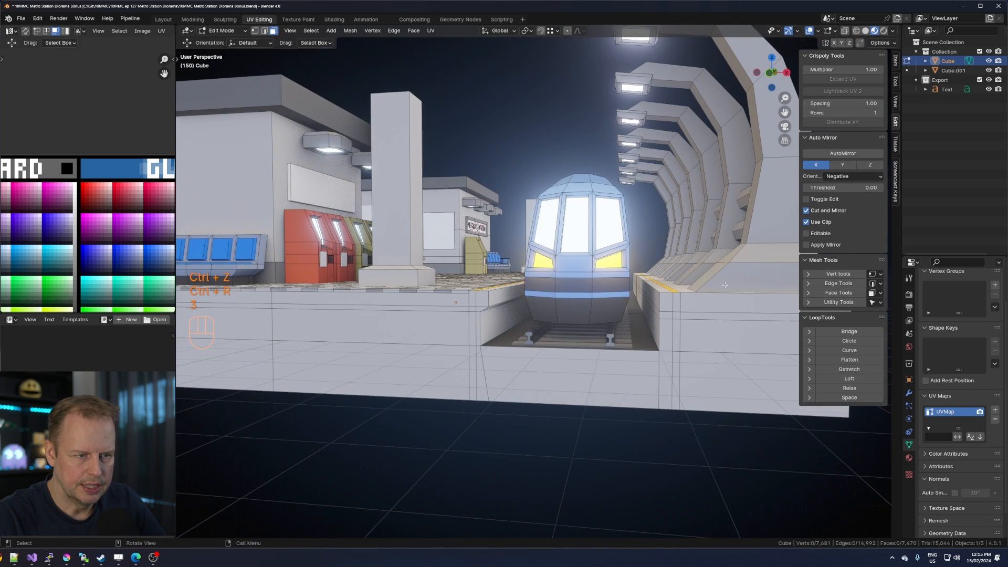
left_click_drag(678, 316, 685, 317)
Select both trackside wall faces and move their UVs down the palette's grey strip.
left_click(505, 323, "shift")
key("a")
key("g")
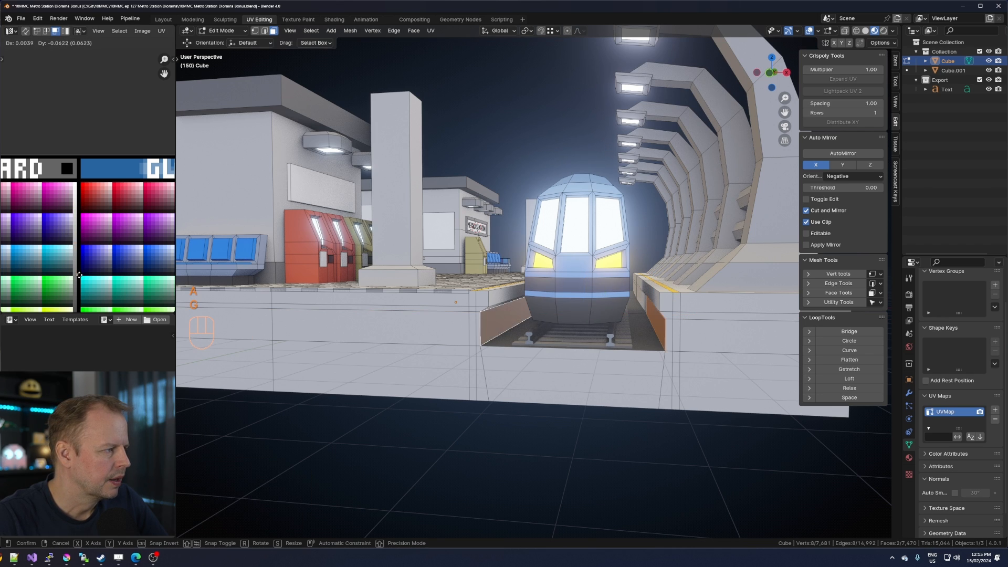
left_click(75, 276)
middle_click_drag(565, 270, 666, 379)
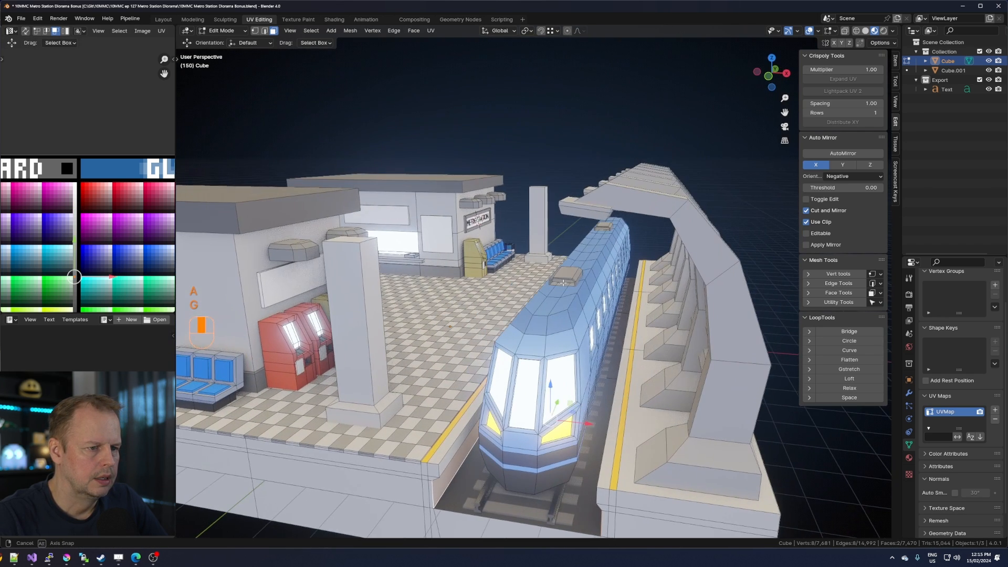
Raise the near platform column's top face by 0.67772 m along Z, and raise the far column's top face too.
key("Tab")
middle_click_drag(592, 345, 606, 285)
key("Tab")
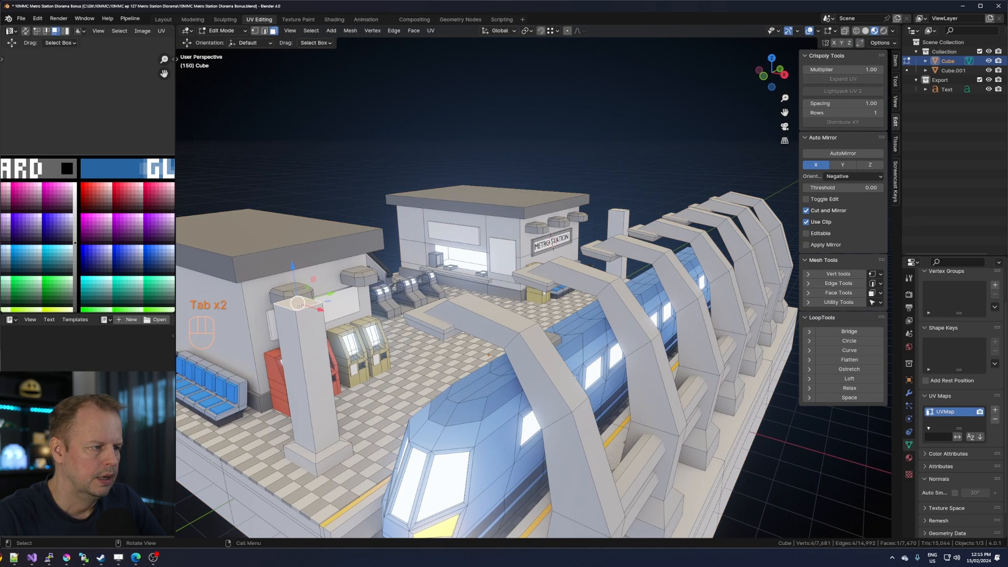
left_click_drag(290, 270, 226, 256)
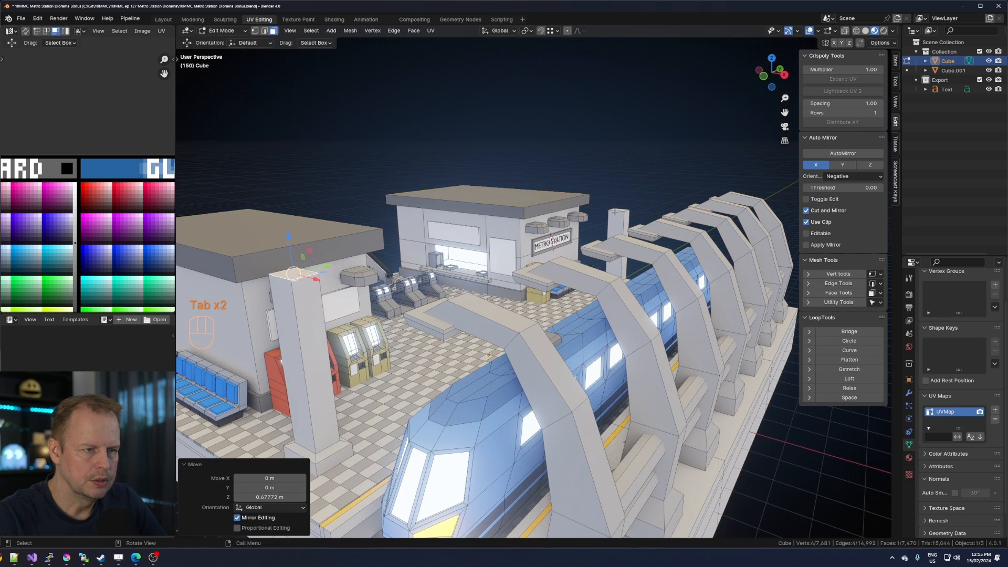
left_click(619, 207)
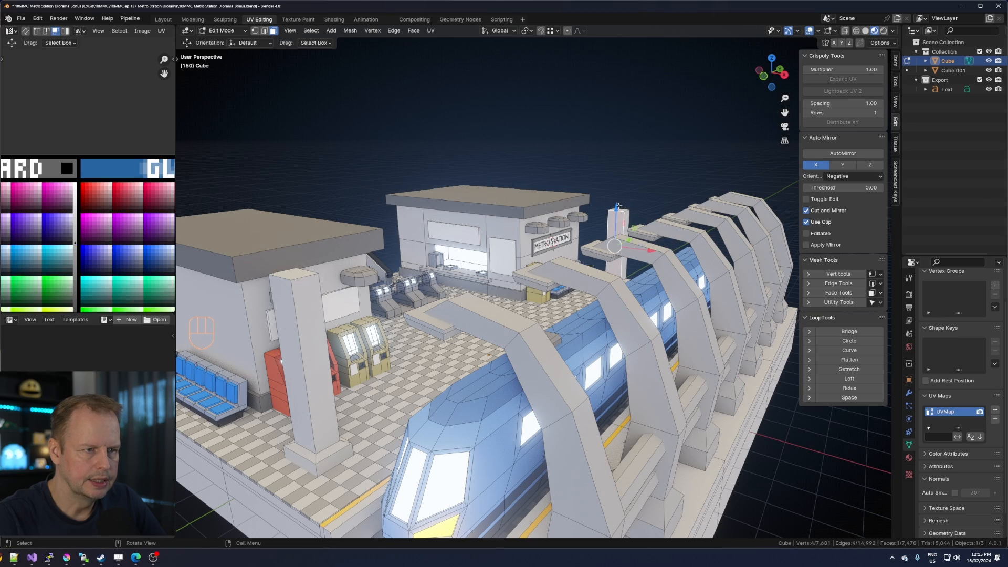
middle_click_drag(653, 214, 634, 215)
left_click_drag(628, 194, 604, 183)
Return to Object Mode and save the file.
scroll(577, 210, "down", 2)
middle_click_drag(522, 223, 546, 239)
scroll(671, 252, "down", 2)
key("Tab")
key("ctrl+s")
Switch the viewport to Rendered shading and inspect the diorama's glowing parts.
scroll(662, 285, "up", 1)
scroll(546, 239, "down", 2)
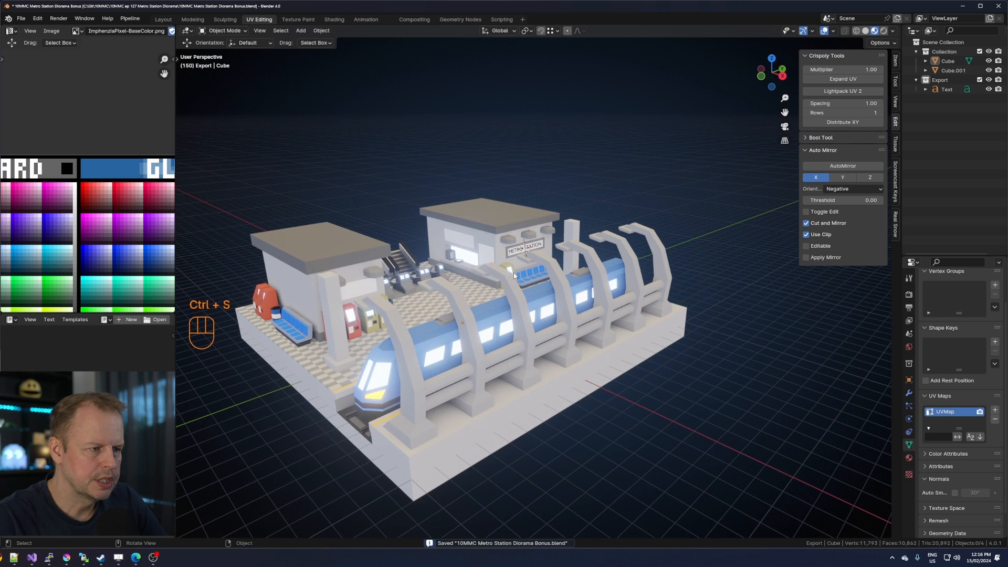
key("z")
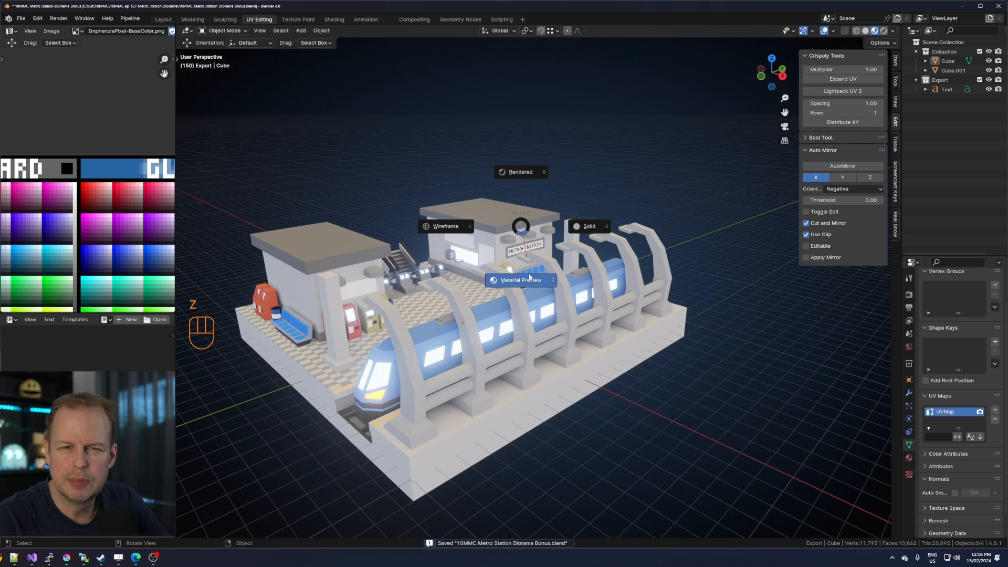
left_click(541, 167)
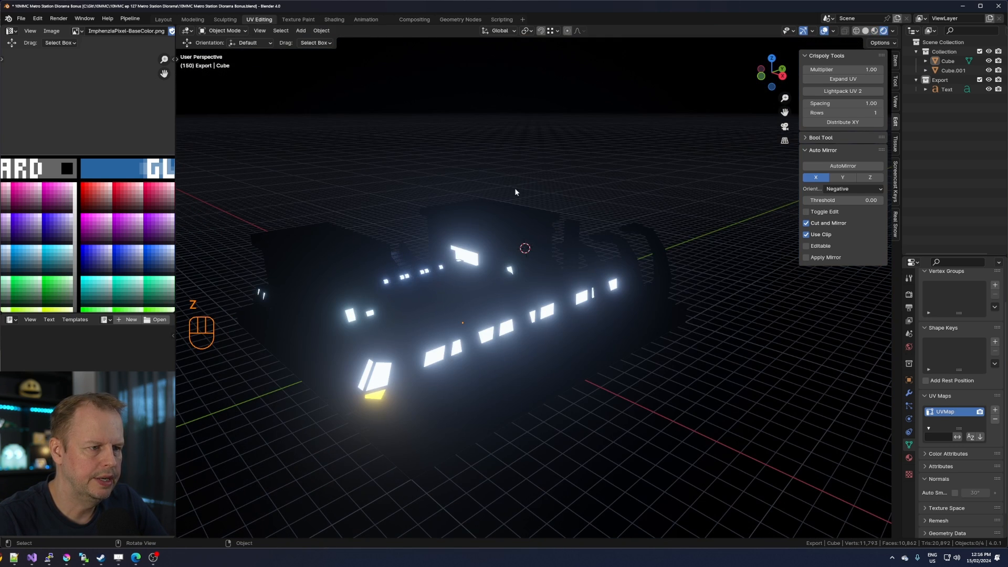
middle_click_drag(468, 203, 573, 270)
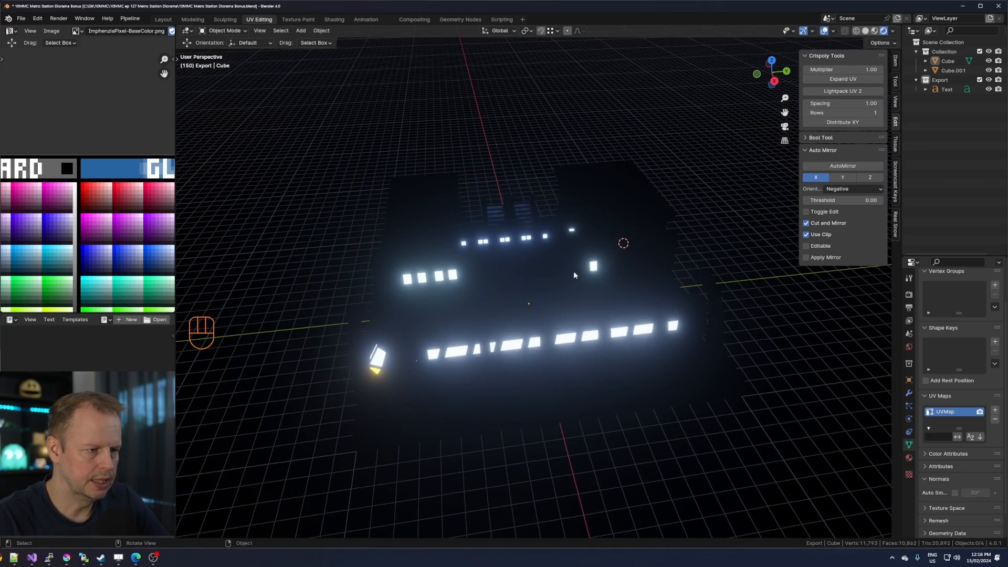
Add a sun light and move it about -1.1 m in X, -12.6 m in Y and 11.9 m in Z.
scroll(453, 311, "down", 2)
key("shift+a")
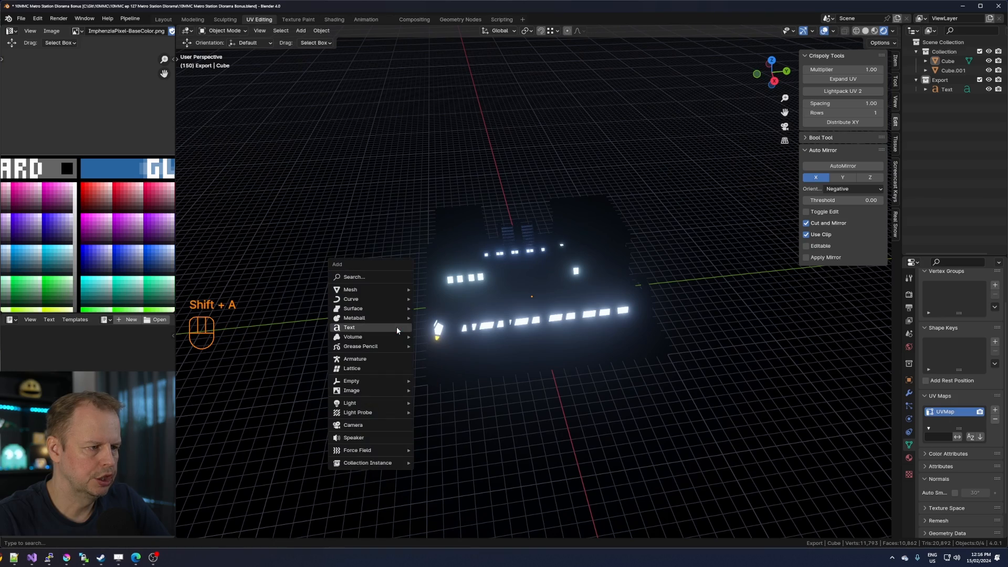
mouse_move(404, 406)
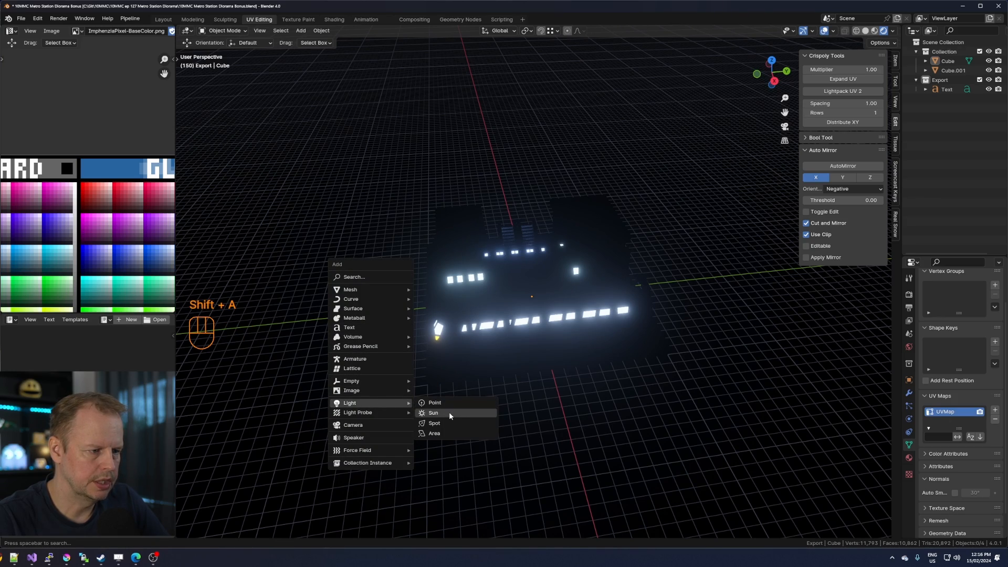
left_click(433, 413)
middle_click_drag(514, 294, 583, 262)
key("g")
left_click(448, 171)
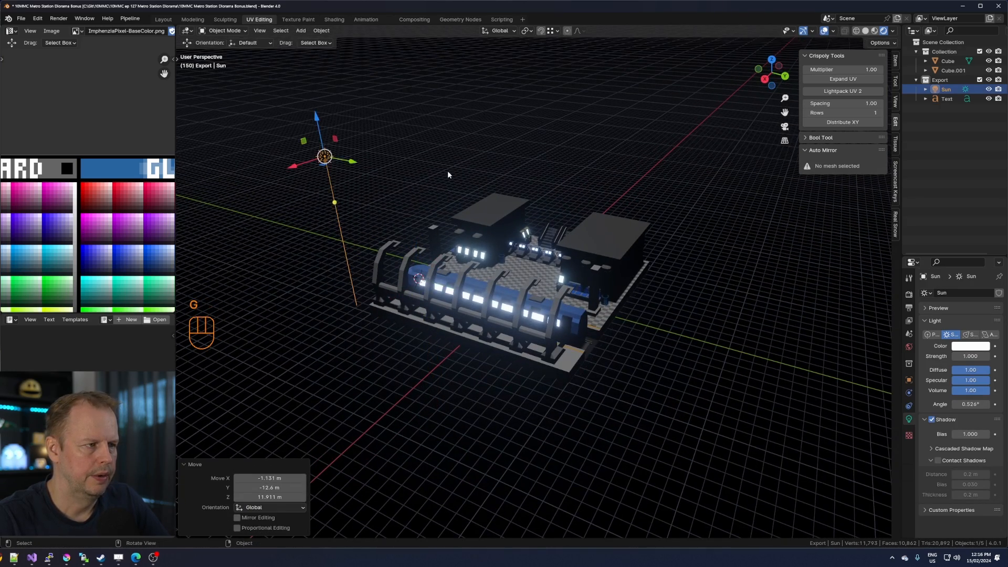
Rotate the sun -76.3° in the view and reposition it beside the train's front end, aimed across the diorama.
key("r")
left_click(392, 77)
middle_click_drag(397, 107, 503, 165)
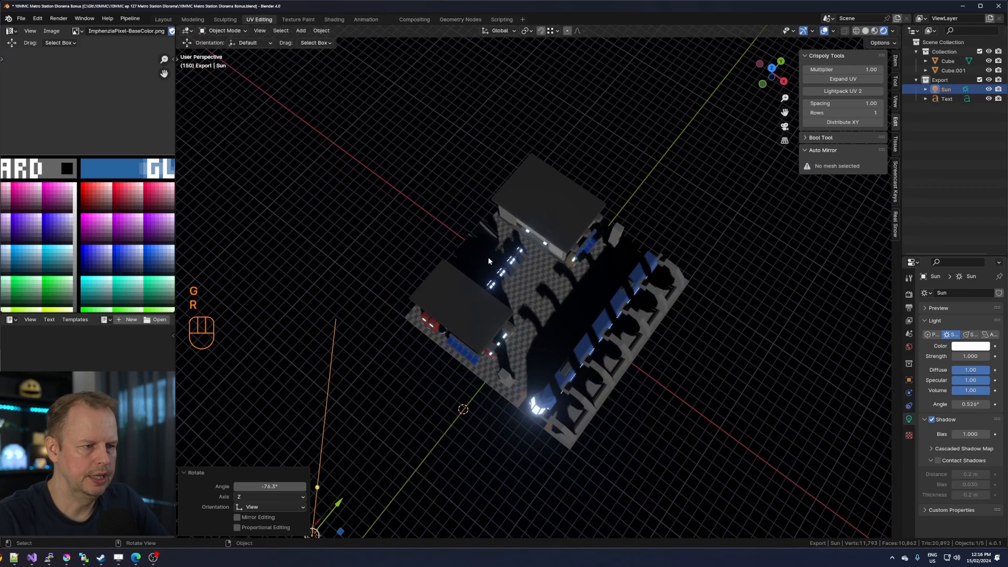
key("g")
left_click(704, 231)
middle_click_drag(615, 310, 560, 246)
key("g")
left_click(586, 242)
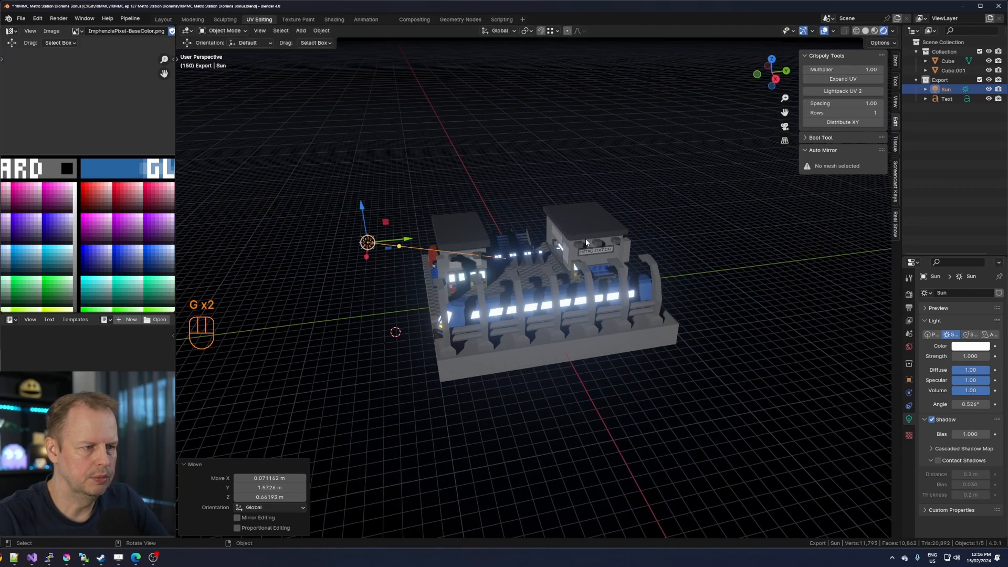
Give the sun a light blue colour and set its strength to 4.
left_click(958, 348)
left_click(948, 228)
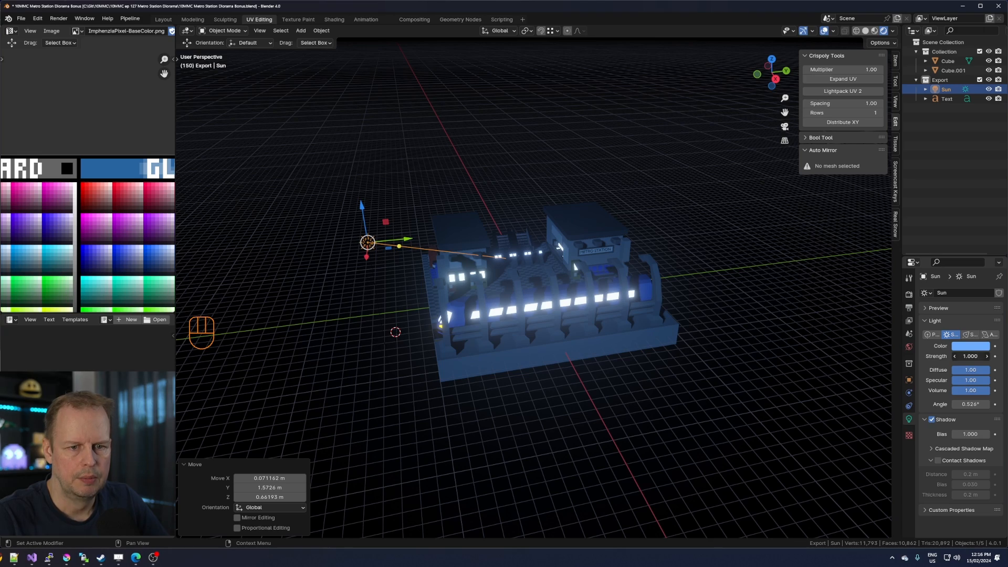
key("Return")
Duplicate the blue sun about 18.7 m along Y towards the opposite end of the diorama.
scroll(572, 294, "down", 2)
middle_click_drag(572, 294, 547, 318)
key("shift+d")
left_click(708, 327)
mouse_move(736, 328)
middle_mouse_down()
mouse_move(713, 297)
mouse_move(726, 345)
middle_mouse_up()
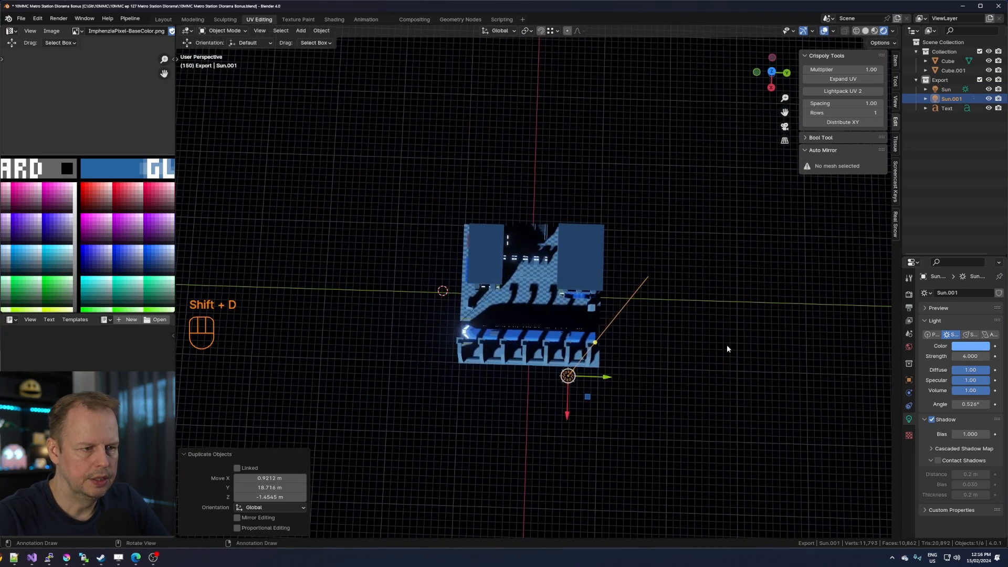
Rotate and move the duplicated sun so it shines back across the diorama from beyond the METRO STATION building.
key("r")
left_click(554, 260)
key("g")
left_click(625, 261)
middle_click_drag(628, 315, 685, 243)
key("r")
left_click(701, 264)
key("g")
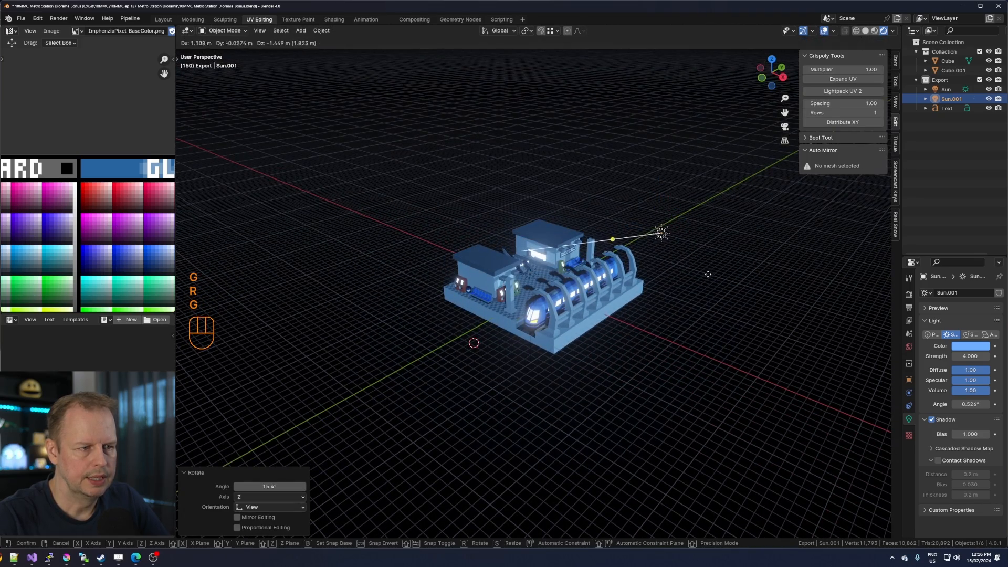
left_click(706, 283)
Change the second sun's colour to a salmon orange.
left_click(972, 345)
left_click_drag(944, 270, 930, 262)
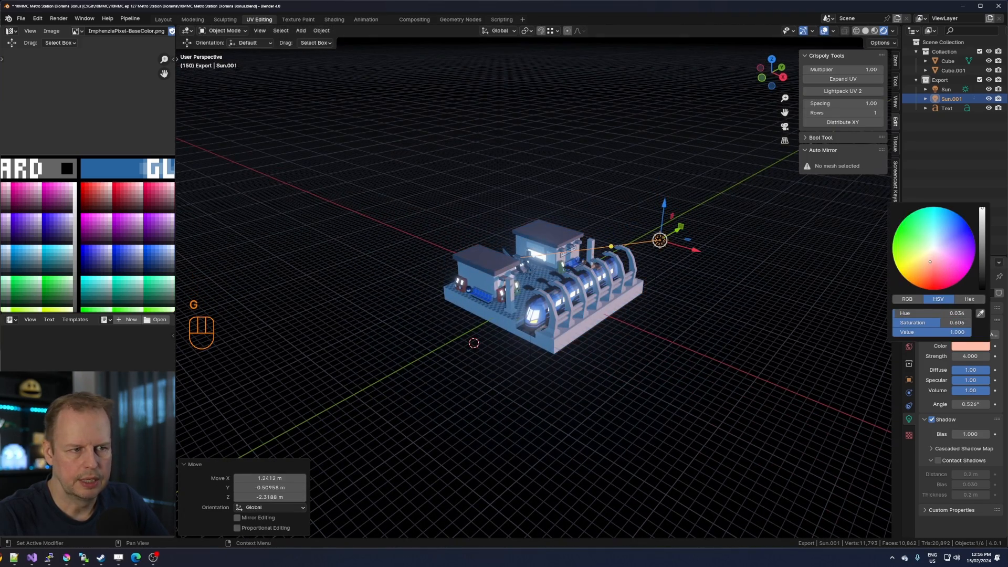
middle_click_drag(661, 247, 666, 284)
left_click(958, 348)
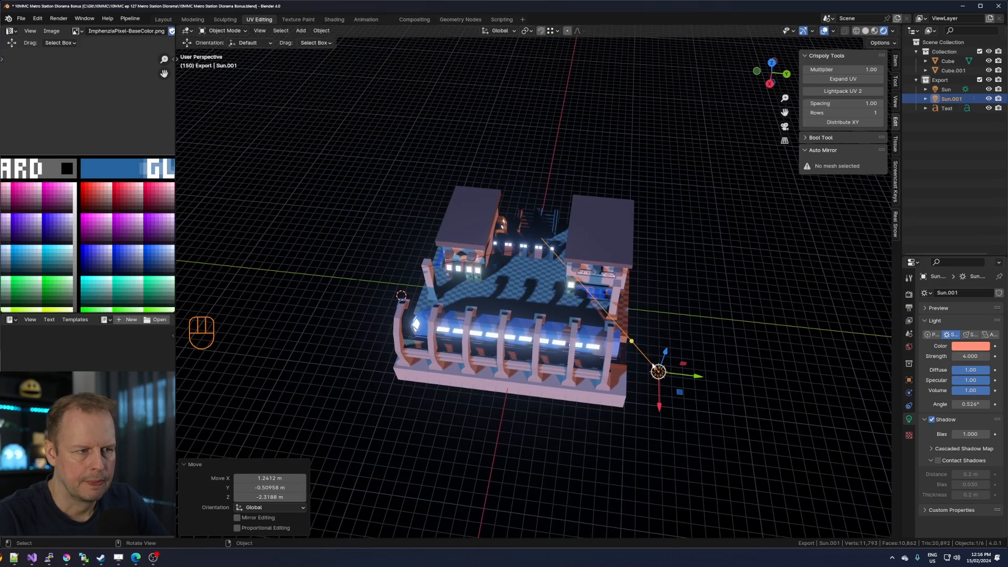
Fine-tune the orange sun's rotation and shift it about 0.46 m along Y.
key("r")
left_click(717, 382)
key("g")
left_click(728, 383)
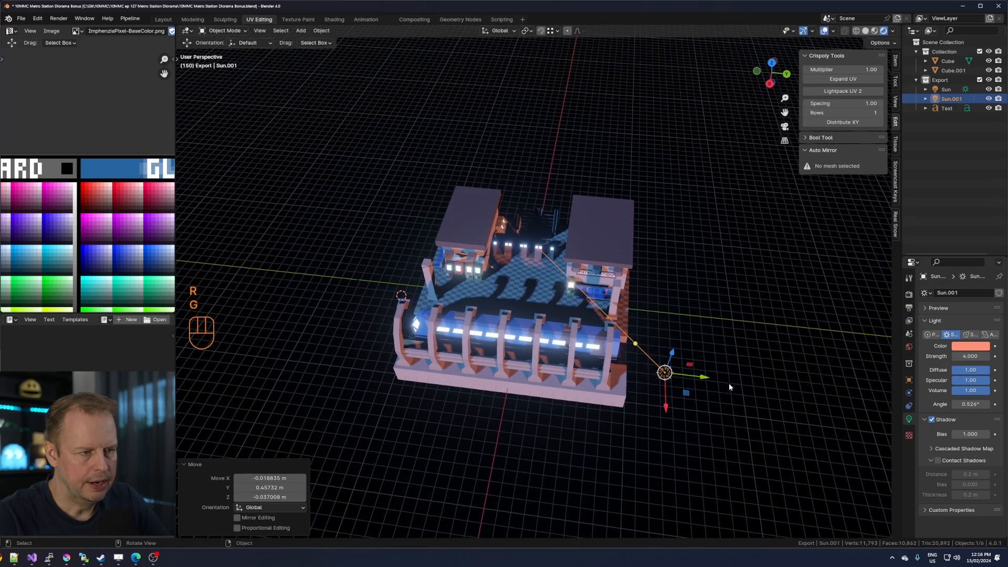
Add an area light above the checkered plaza floor between the two buildings and raise it about 4.35 m along Z.
middle_click_drag(728, 382, 522, 266)
scroll(694, 338, "up", 1)
right_click(517, 261, "shift")
scroll(523, 266, "down", 1)
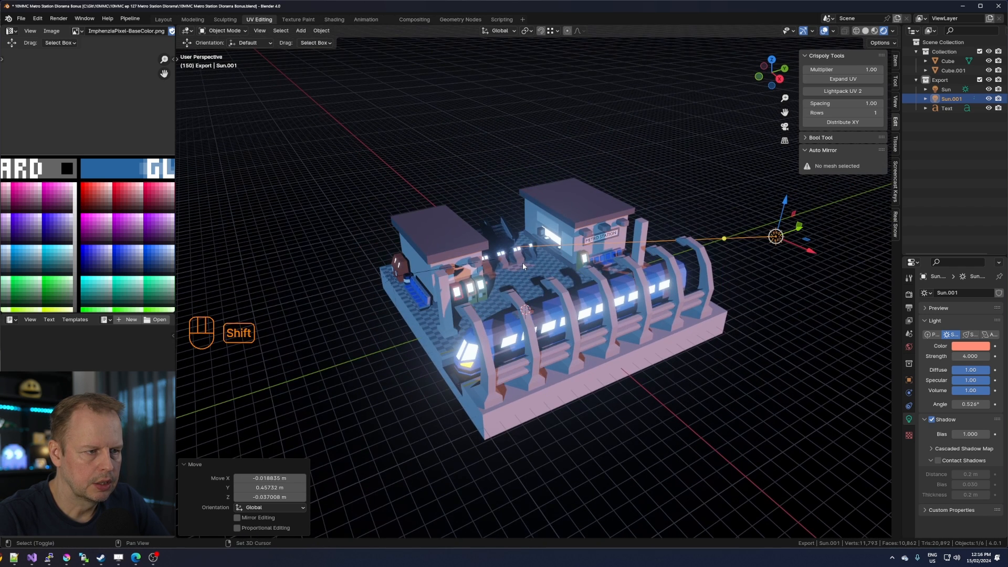
key("shift+a")
mouse_move(519, 269)
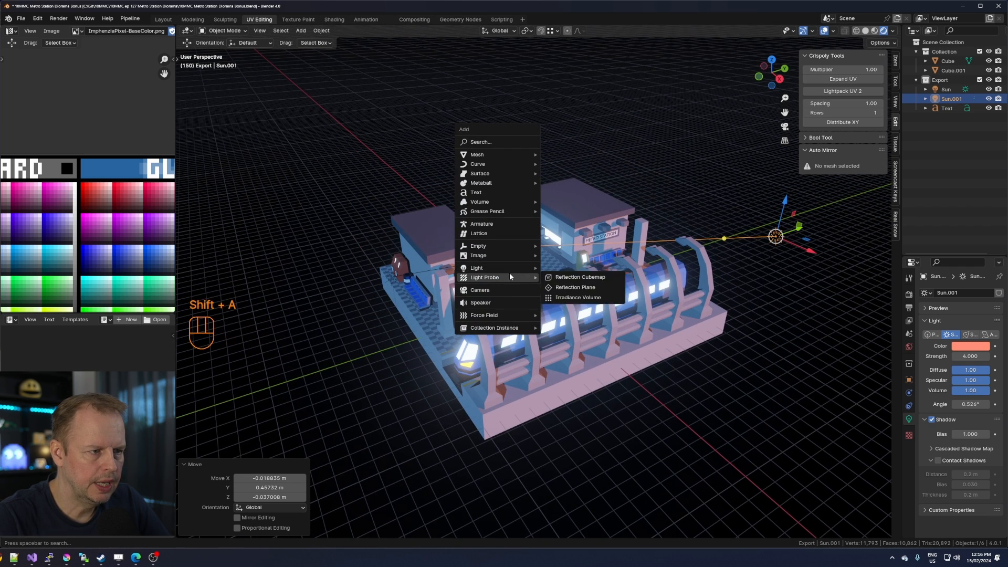
left_click(572, 298)
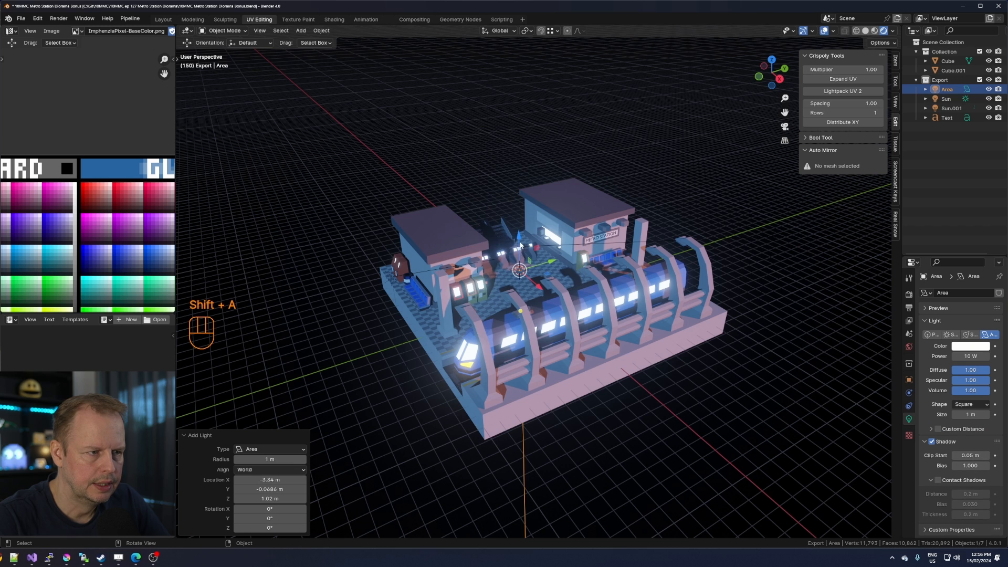
left_click_drag(520, 244, 527, 189)
Enlarge the area light about 5.48 times, stretch it further along X, and shift it about 1.39 m along negative X.
key("s")
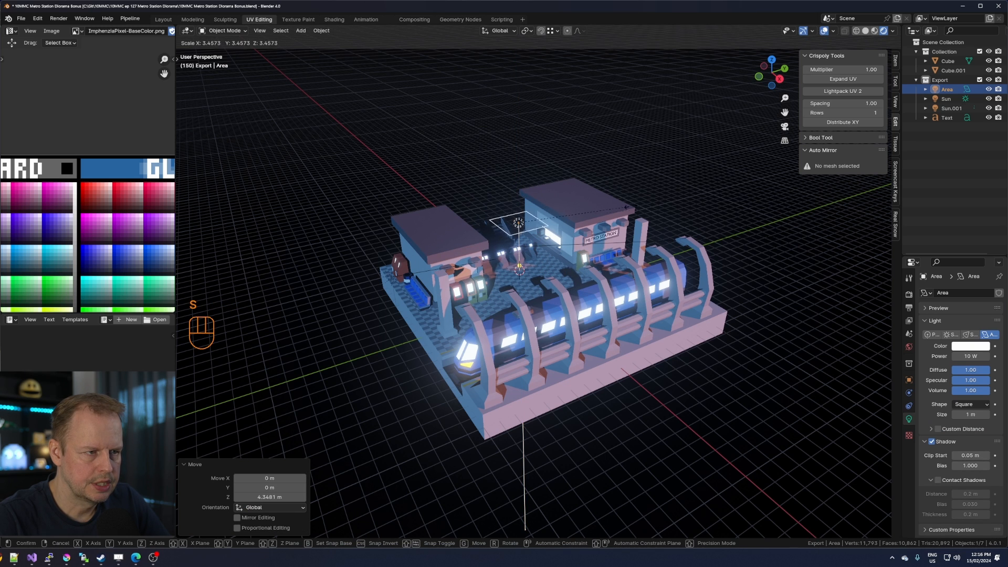
left_click(618, 214)
middle_click_drag(619, 214, 630, 222)
key("s")
key("x")
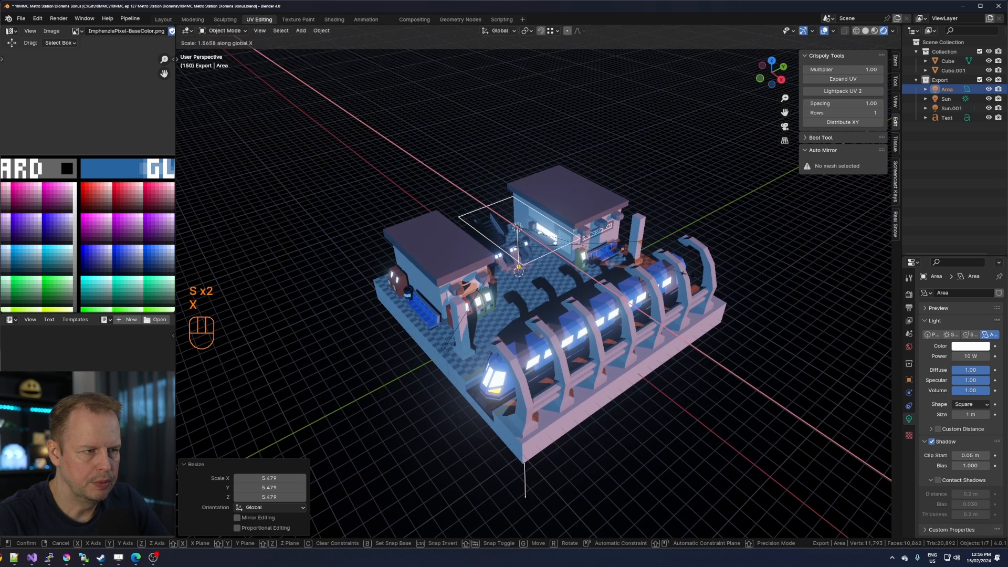
left_click(589, 259)
left_click_drag(541, 245, 530, 239)
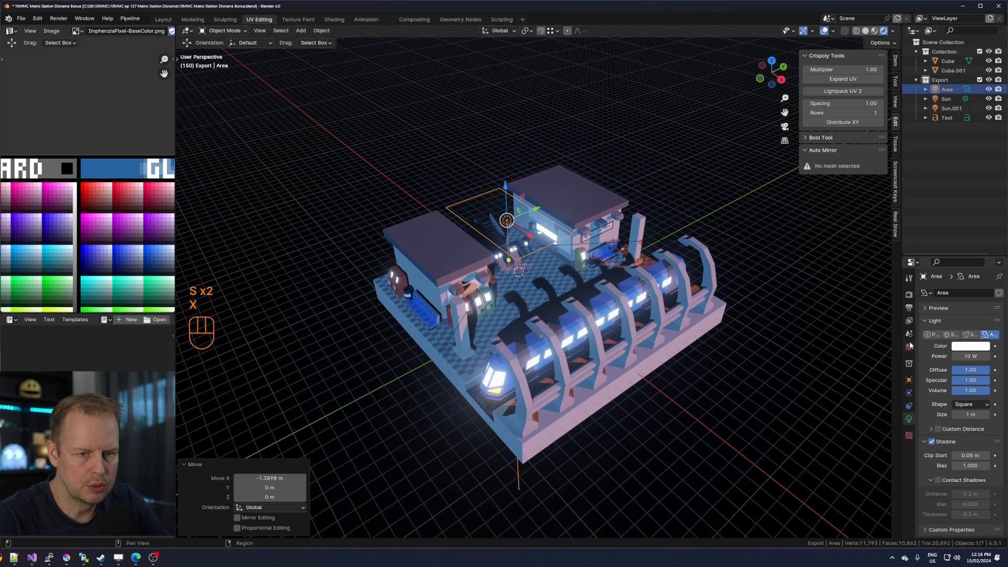
Set the plaza area light's power to 2000 W and its colour to light blue with hue 0.592 and saturation 0.581.
left_click(979, 361)
type("200")
key("Return")
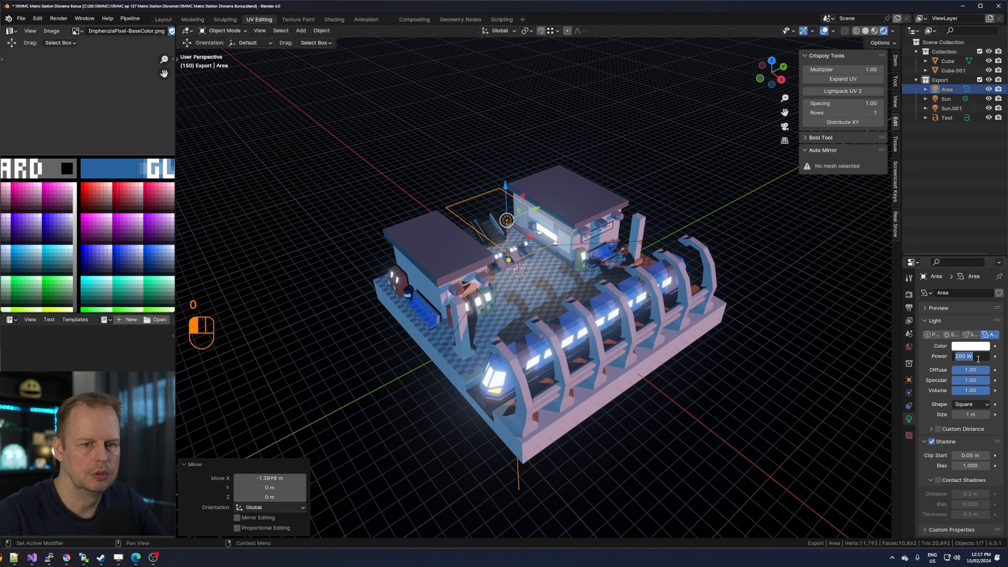
key("Return")
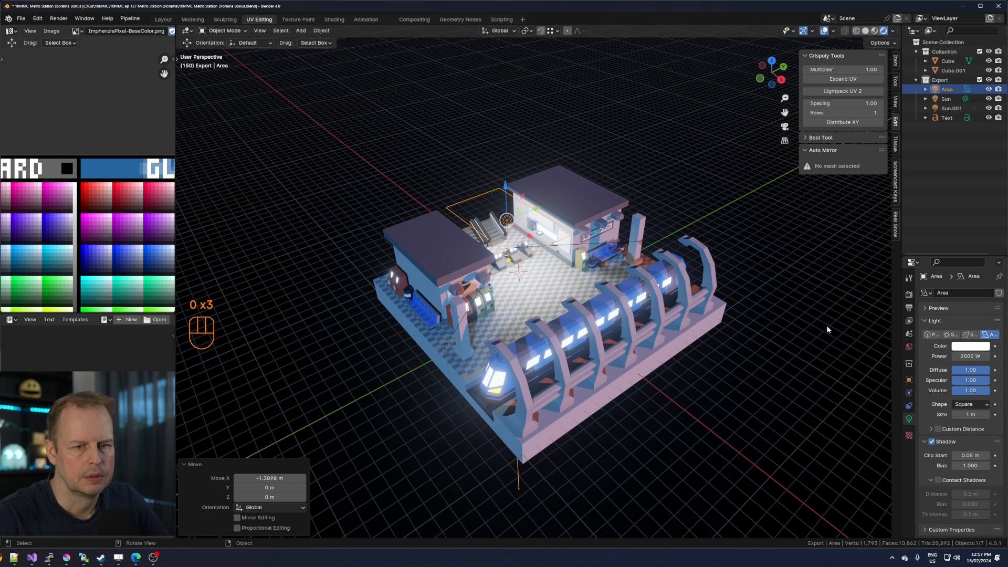
left_click(978, 348)
left_click(940, 236)
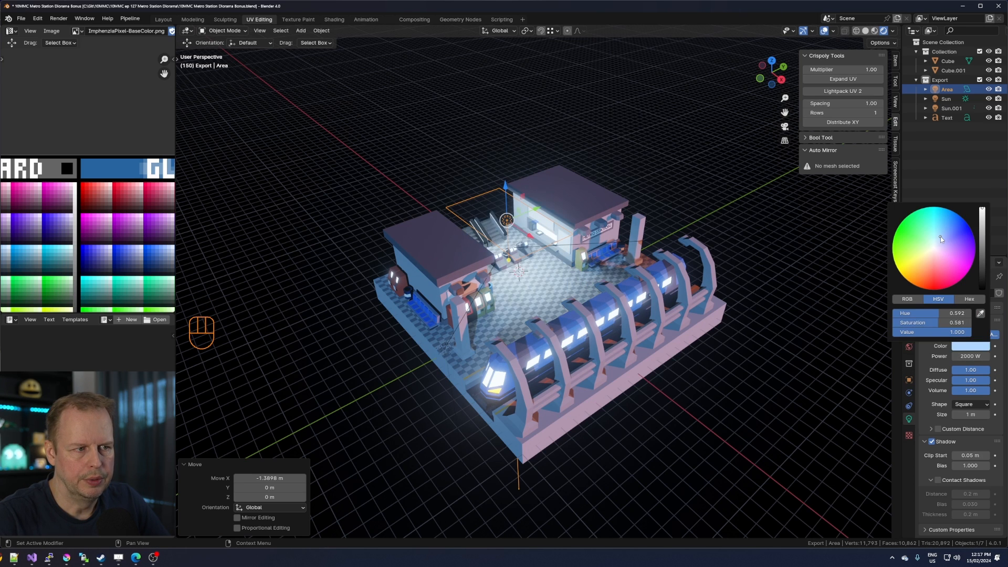
Duplicate the plaza area light as a much smaller copy and place it low beside the METRO STATION building's window wall, about 3.02 m along Y.
middle_click_drag(601, 197, 513, 159)
scroll(574, 191, "up", 5)
scroll(545, 141, "down", 2)
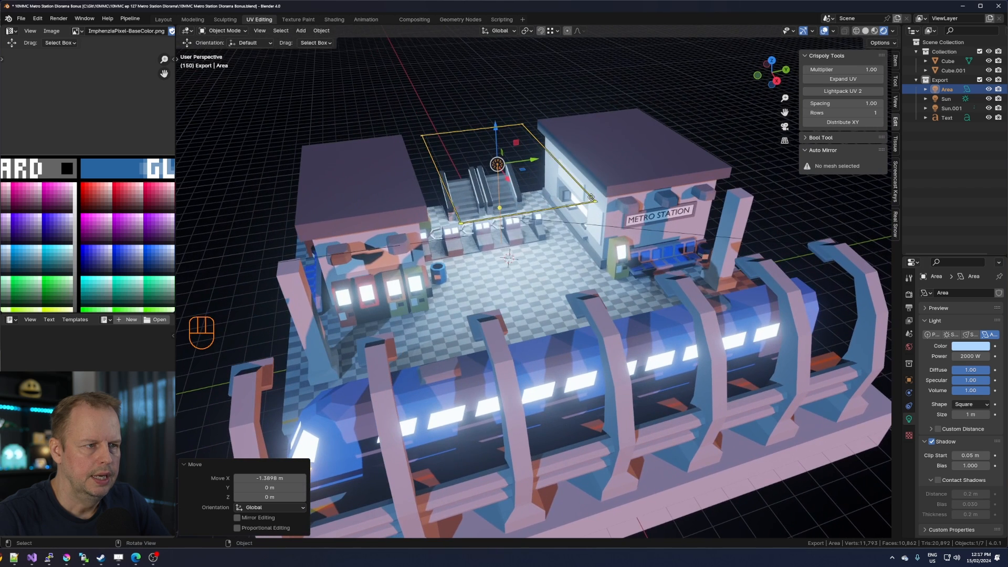
key("shift+d")
right_click(514, 159)
key("s")
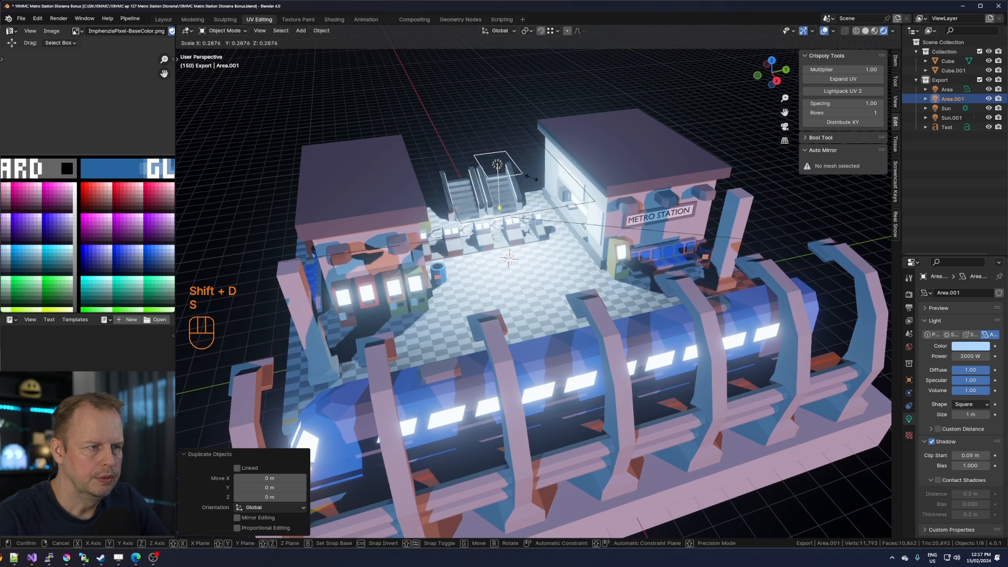
left_click(523, 170)
left_click_drag(521, 169, 591, 150)
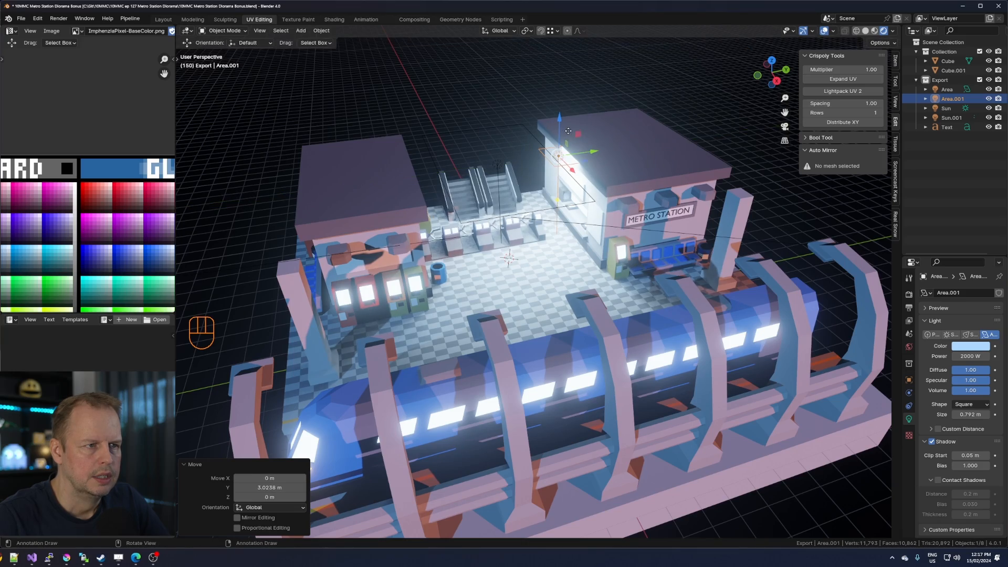
left_click_drag(563, 120, 563, 155)
Stretch the small window-side area light by about 1.358 along X.
middle_click_drag(563, 156, 582, 164)
scroll(677, 157, "up", 2)
key("s")
key("x")
left_click(602, 175)
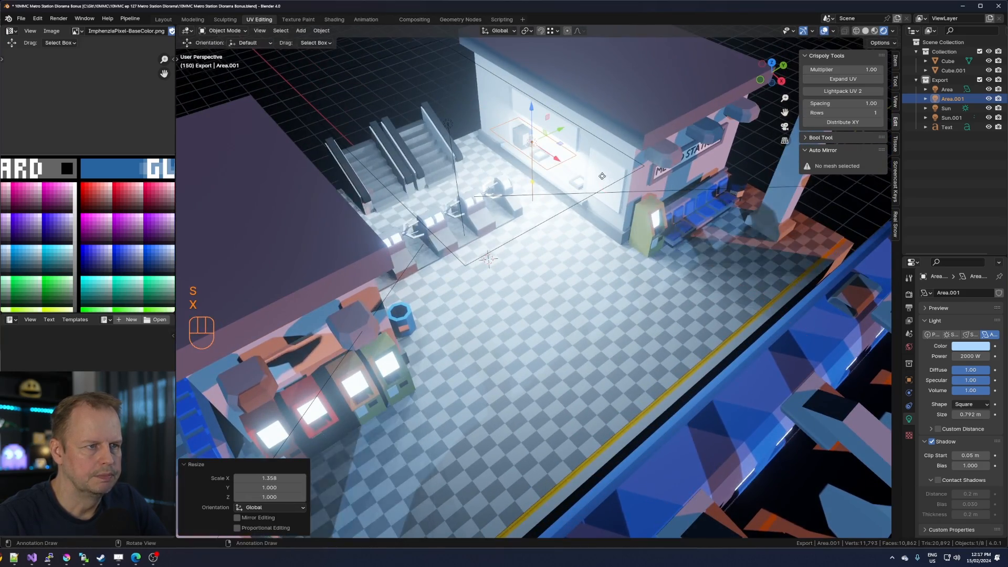
Set the window-side light's power to 500 W and its colour to pale lilac with hue 0.746 and saturation 0.465.
left_click(983, 360)
type("5")
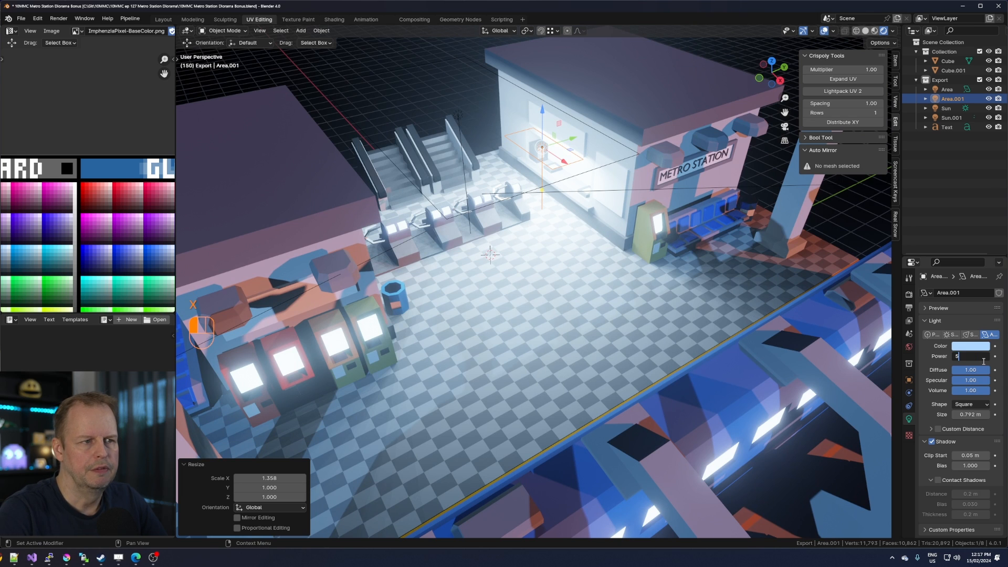
type("00")
key("Return")
left_click(982, 347)
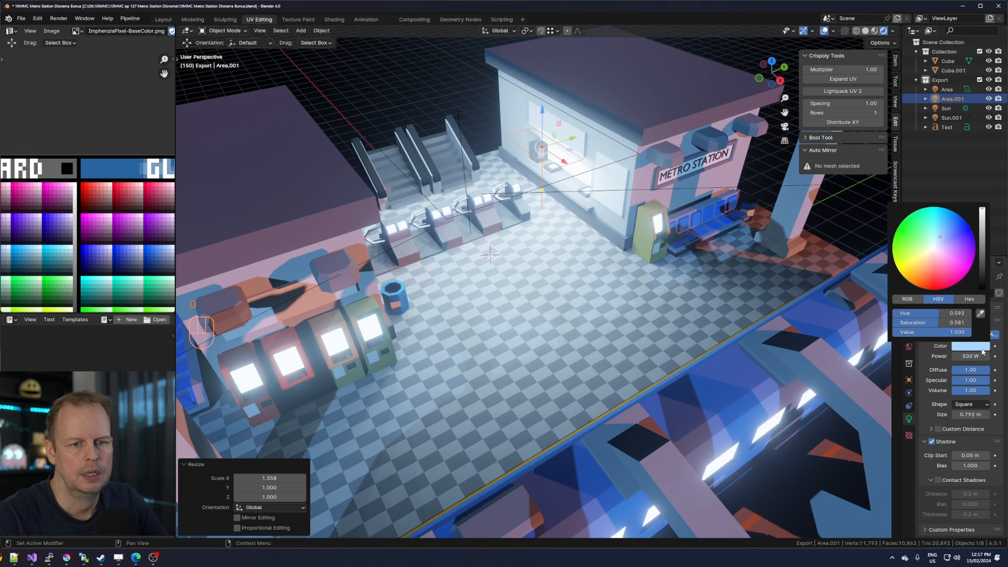
left_click_drag(947, 249, 945, 246)
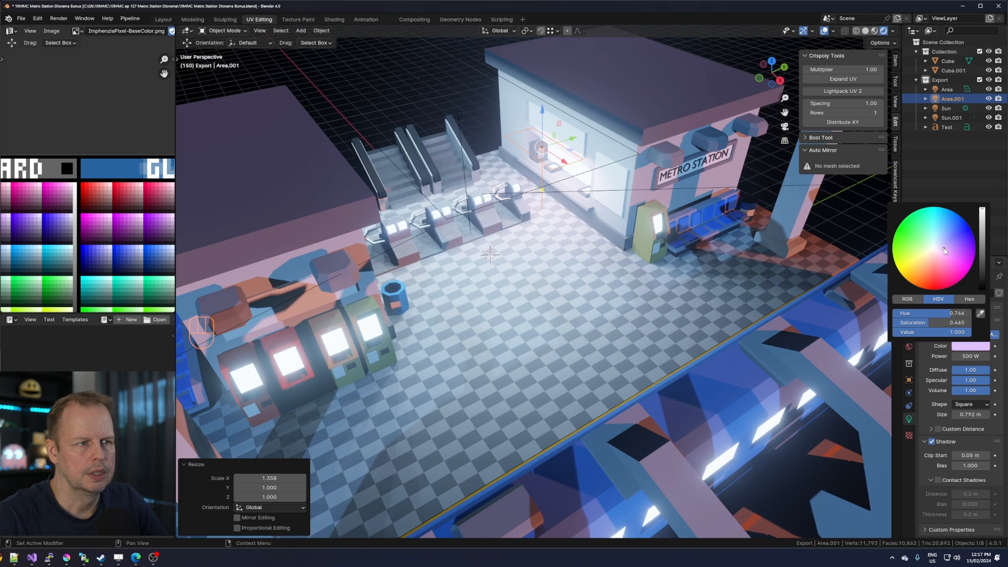
Duplicate the window-side area light and position the copy under the first wall lamp above the METRO STATION sign.
middle_click_drag(594, 235, 551, 210)
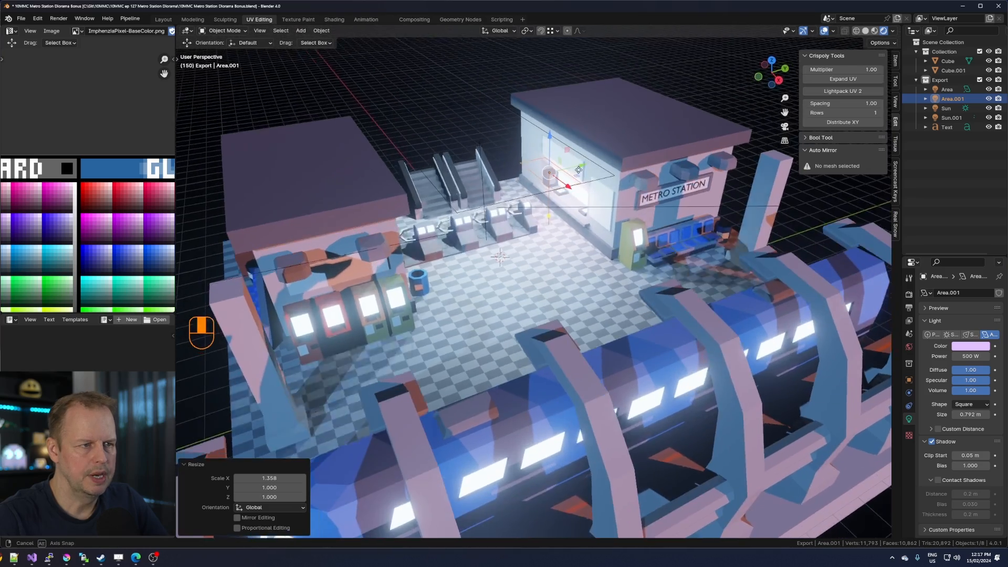
middle_click_drag(578, 170, 635, 211)
key("shift+d")
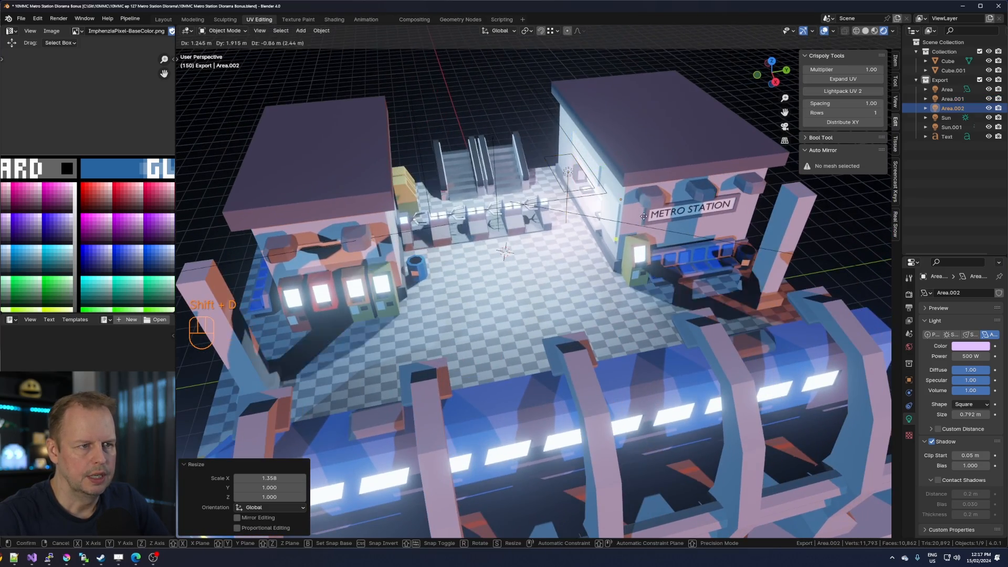
right_click(643, 216)
left_click_drag(593, 181, 693, 213)
middle_click_drag(693, 213, 684, 191)
scroll(585, 241, "up", 3)
left_click_drag(559, 240, 628, 277)
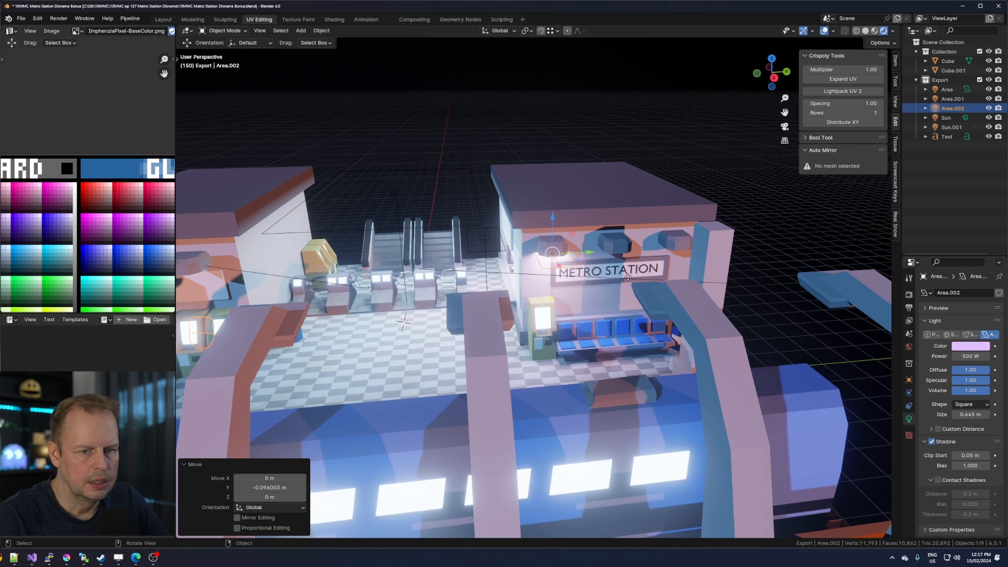
Recolour the sign-side area light to a warm orange and scale it down to about 0.844.
left_click(965, 347)
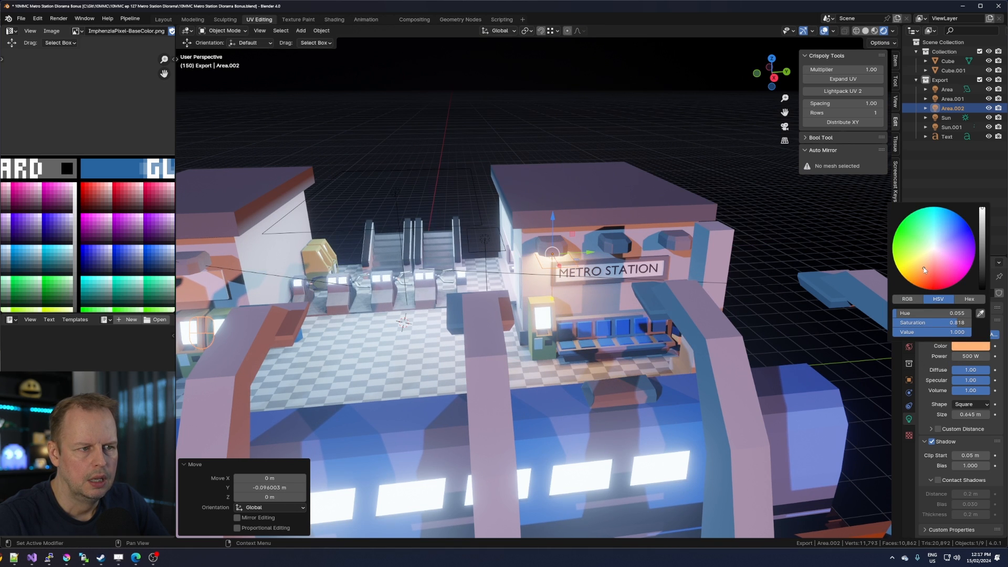
left_click_drag(924, 267, 924, 267)
middle_click_drag(544, 192, 564, 231)
key("s")
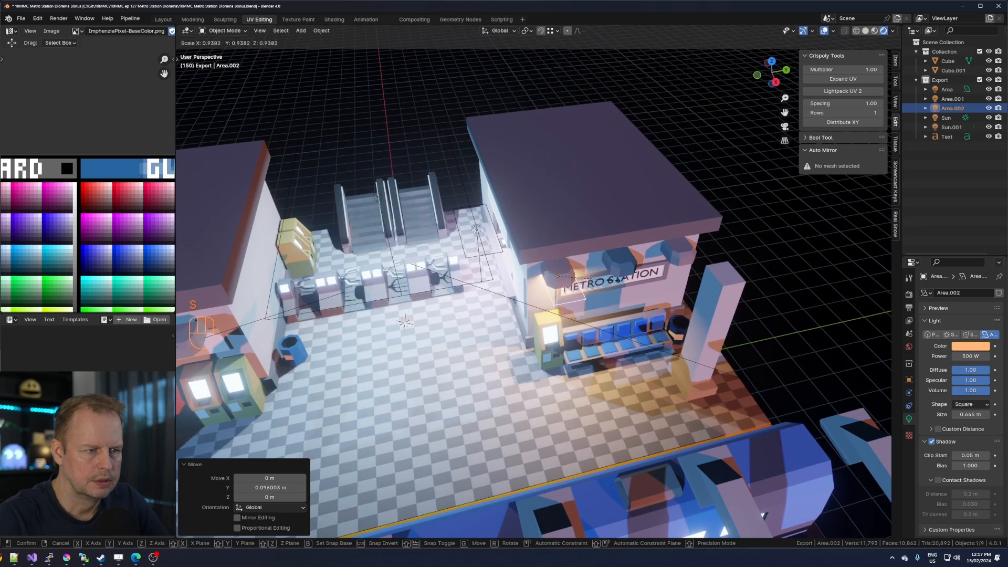
left_click(609, 279)
Narrow the orange lamp light to about 0.731 along X and nudge it into place beneath the wall lamp.
middle_click_drag(609, 280, 633, 280)
key("s")
key("y")
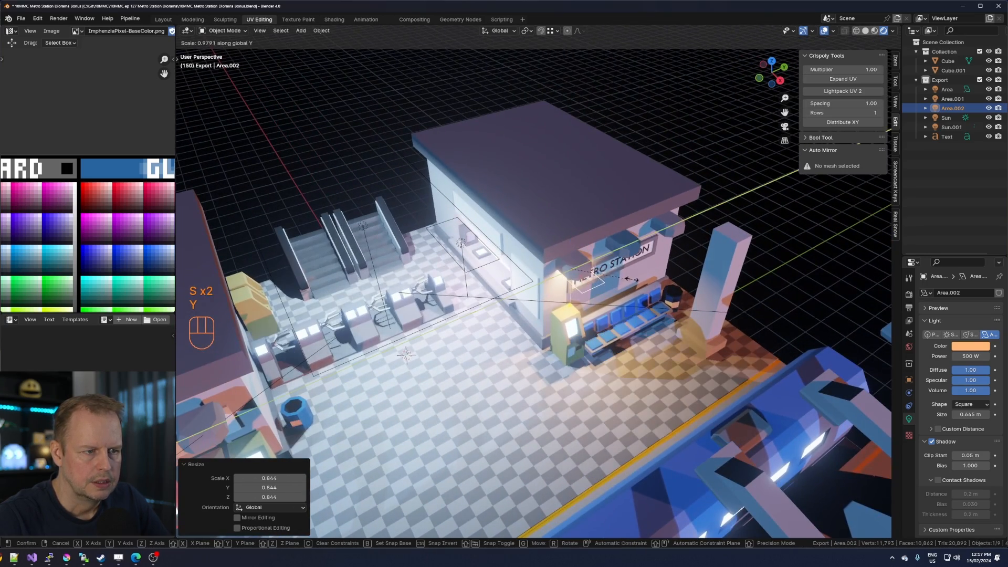
key("x")
left_click(592, 277)
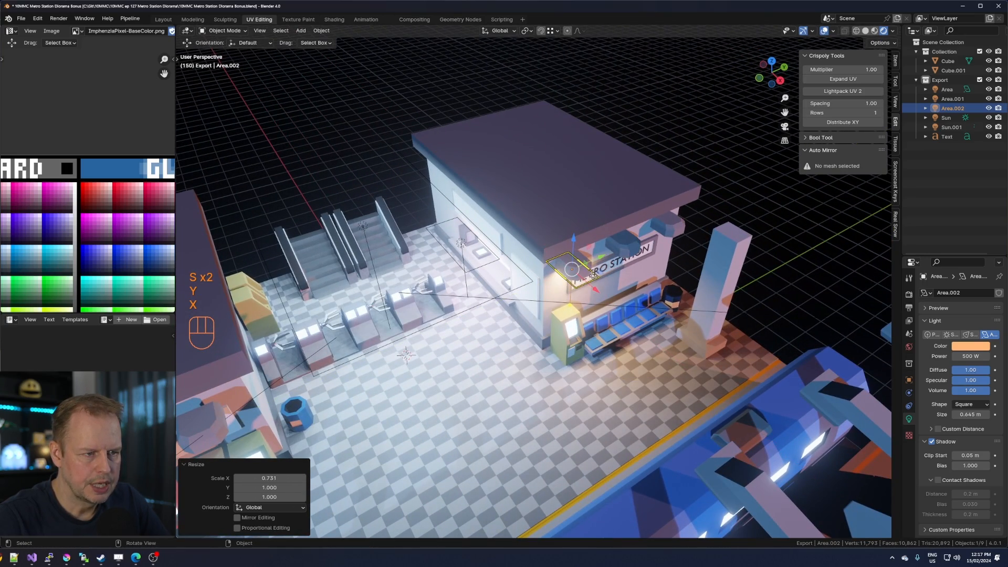
left_click_drag(600, 271, 599, 275)
Duplicate the orange light along Y by about 1.96 m and again by about 1.92 m for the other two wall lamps.
middle_click_drag(618, 276, 614, 276)
key("shift+d")
key("y")
left_click(677, 257)
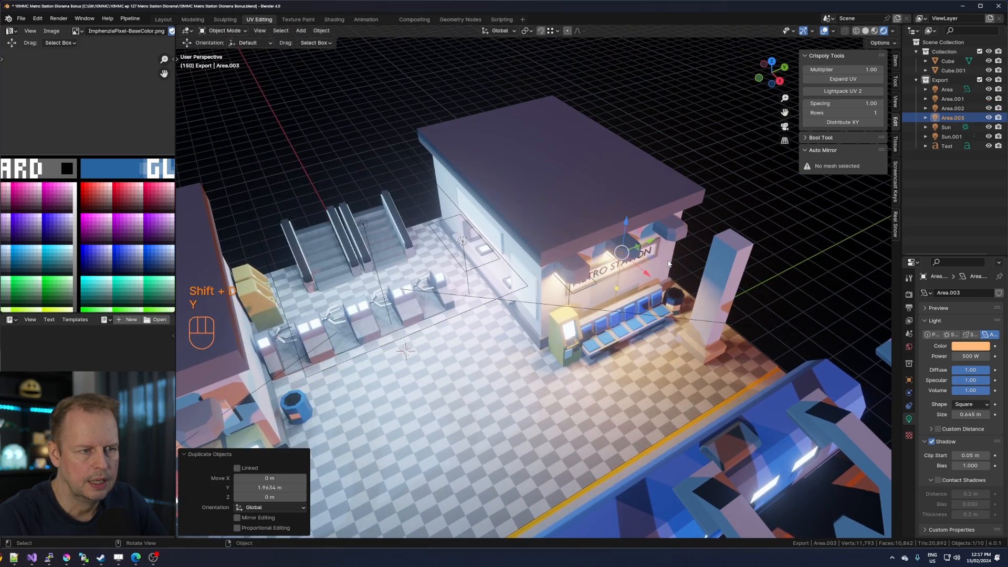
key("shift+d")
key("y")
left_click(717, 251)
scroll(687, 307, "down", 3)
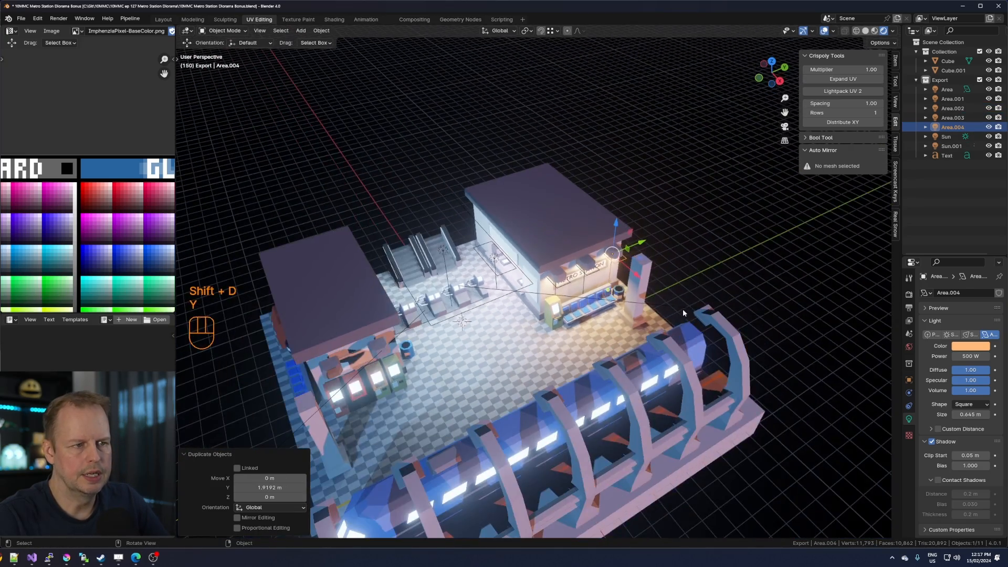
Duplicate the orange lamp light and move the copy about 13.8 m along negative Y to the vending-machine building's lamps.
middle_click_drag(682, 314, 655, 320)
key("shift+d")
left_click_drag(651, 264, 396, 314)
middle_click_drag(407, 320, 531, 301)
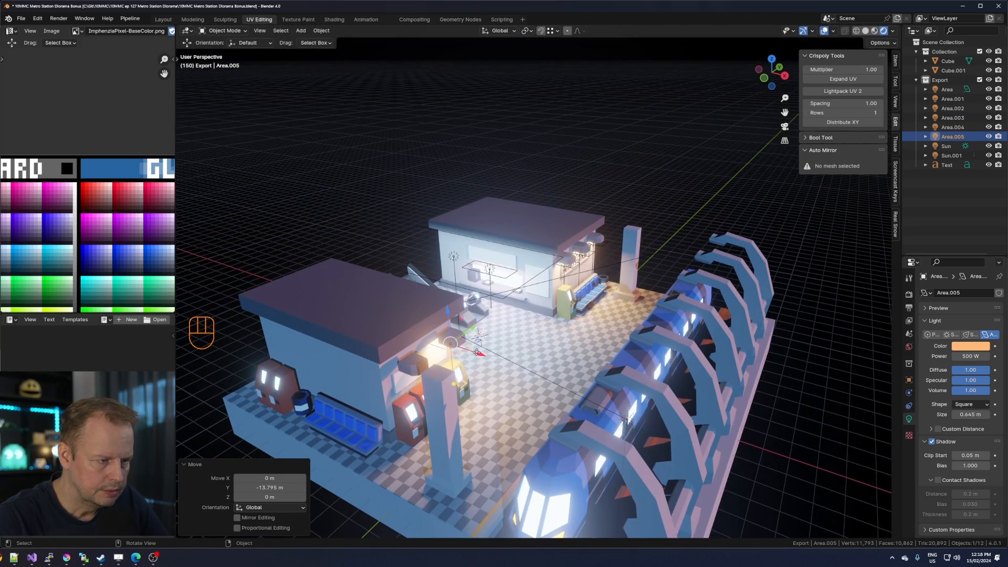
Move the vending-machine building's wall lamps in the station mesh about 0.68 m along negative X.
left_click(454, 336)
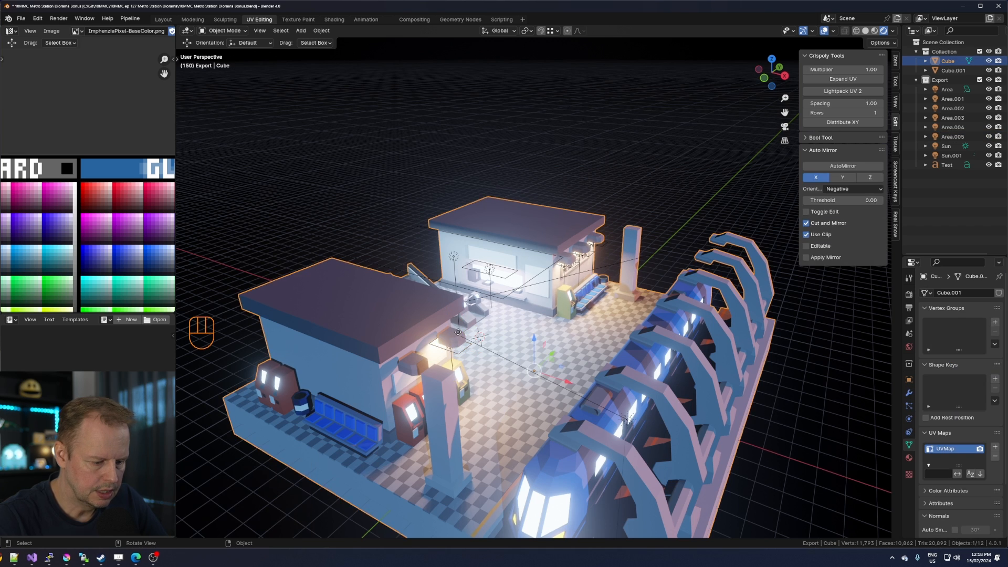
key("Tab")
key("l")
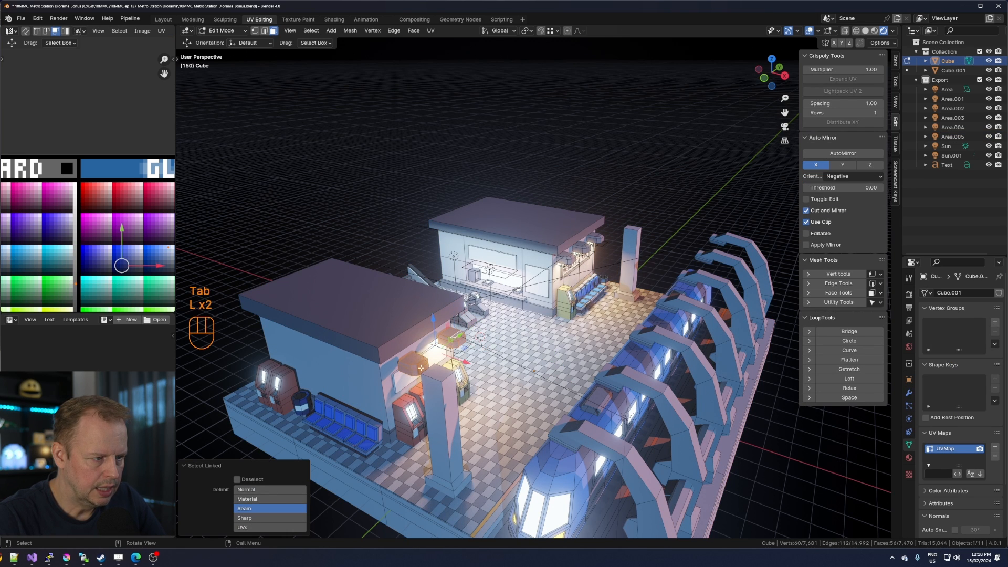
key("g")
key("x")
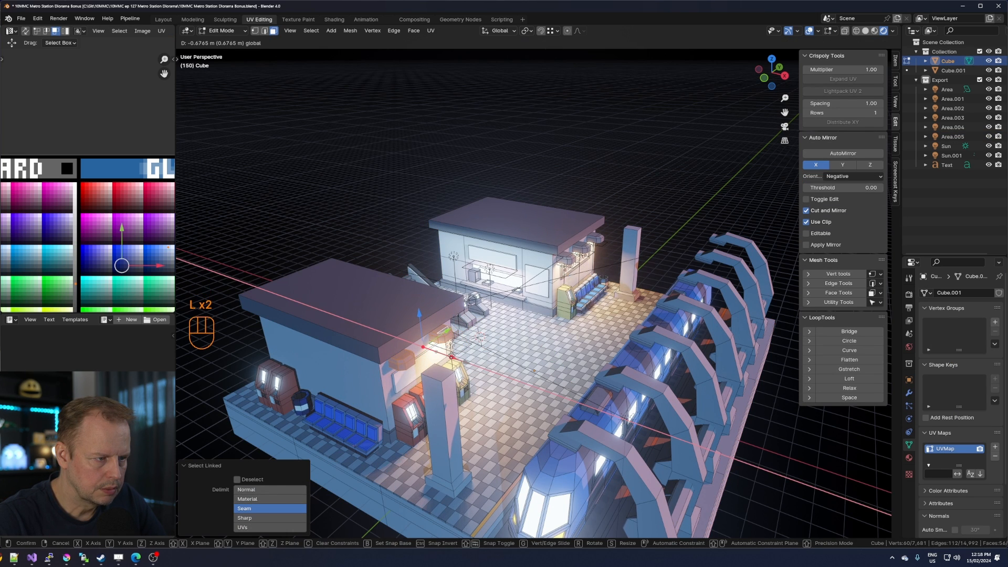
left_click(451, 356)
middle_click_drag(451, 356, 458, 342)
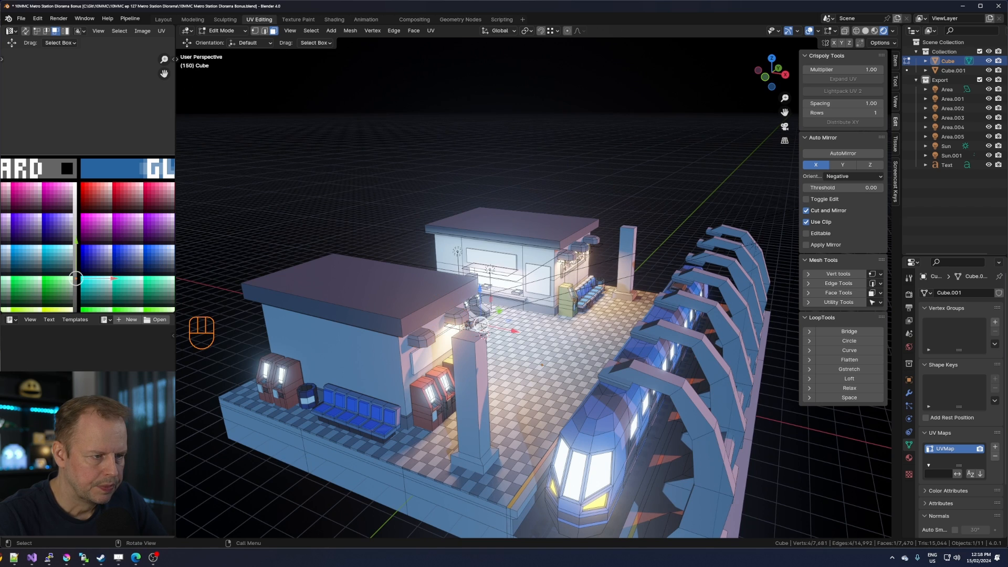
key("Tab")
Save the file and shift the vending-machine building's orange light along X to fit its wall lamp.
left_click(469, 326)
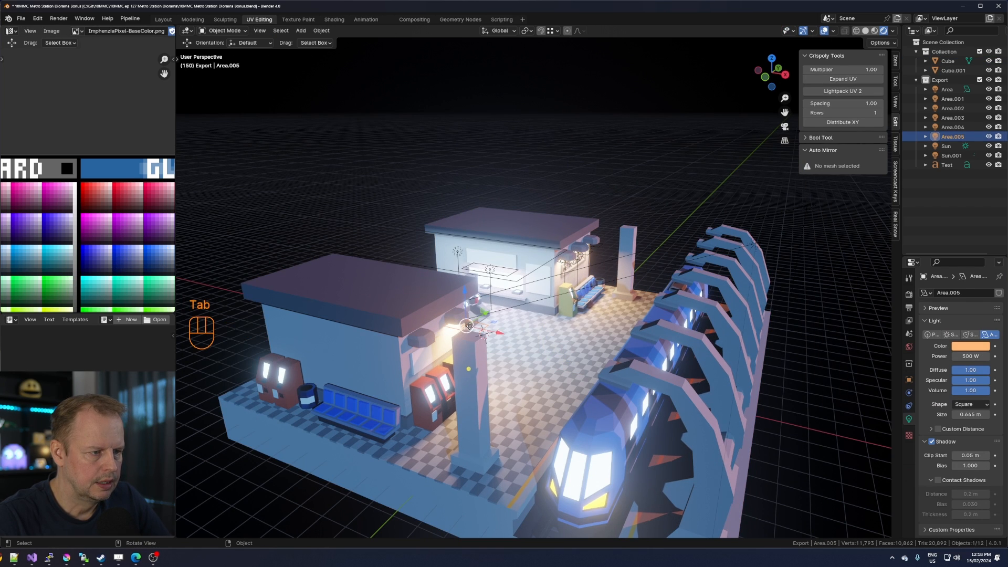
key("ctrl+s")
left_click_drag(468, 326, 484, 330)
Duplicate the orange light along Y to the vending-machine building's other wall lamp.
middle_click_drag(484, 330, 493, 307)
key("shift+d")
key("y")
left_click(427, 369)
key("Tab")
left_click(682, 198)
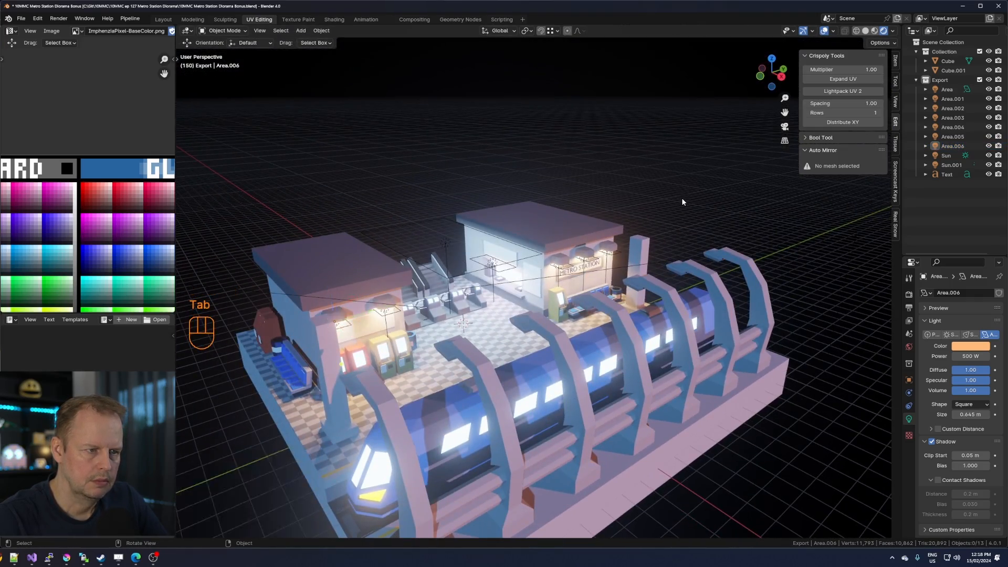
Duplicate the orange lamp light at the vending-machine building and move the copy about 8.6 m along X to the track arches.
scroll(677, 207, "down", 3)
middle_click_drag(668, 227, 721, 238)
scroll(686, 225, "up", 4)
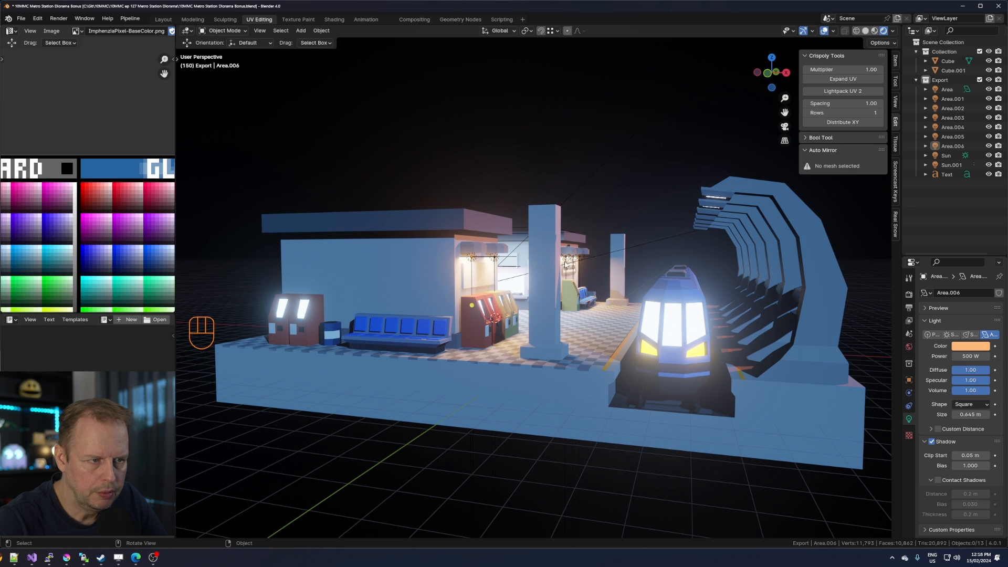
left_click(499, 261)
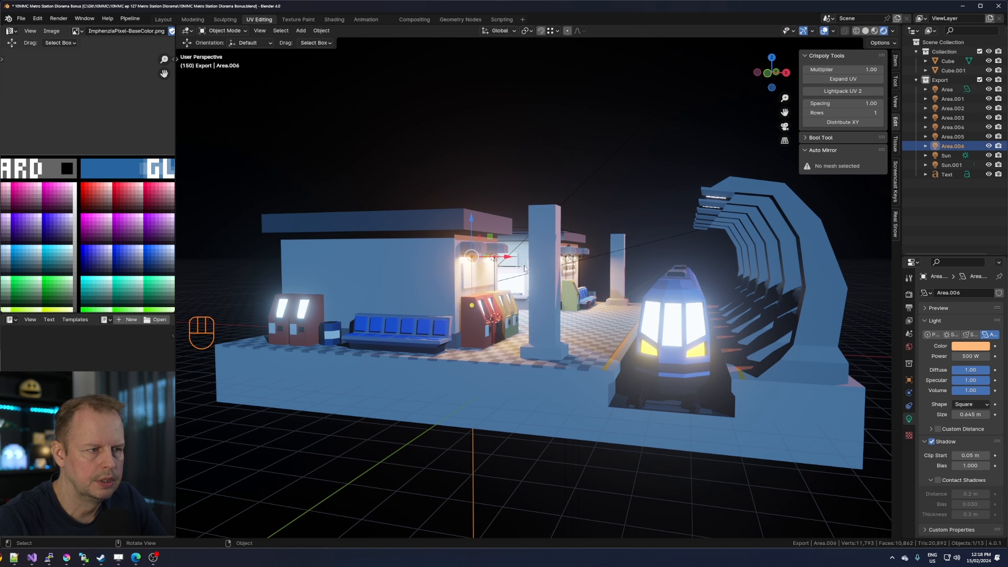
middle_click_drag(500, 261, 519, 335)
left_click(507, 353)
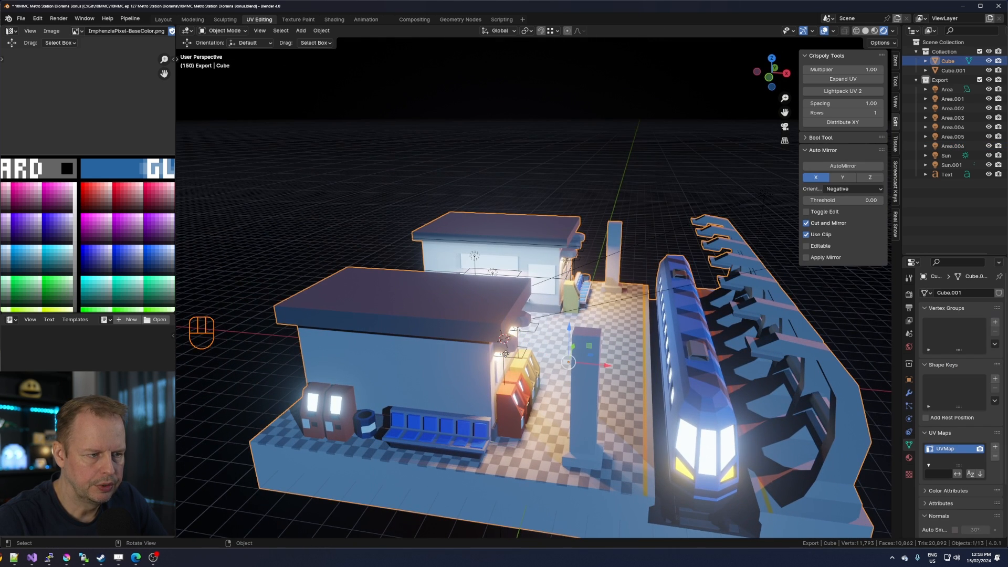
left_click(520, 361)
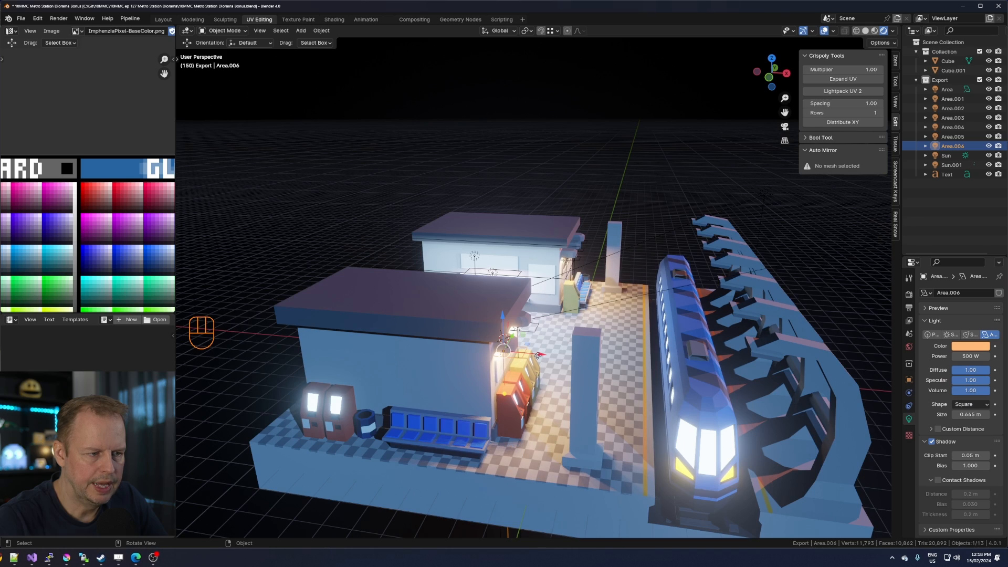
key("shift+d")
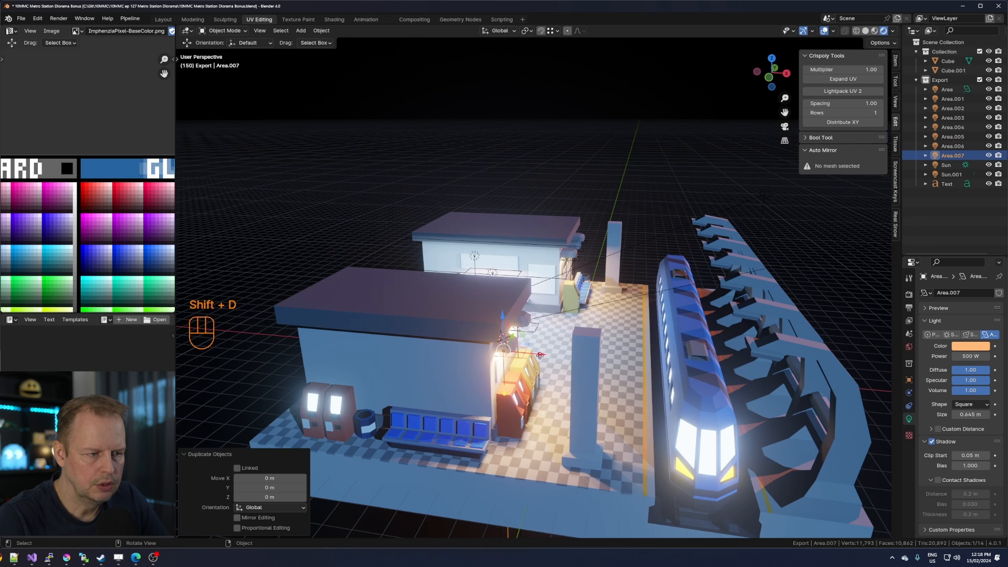
left_click_drag(812, 374, 802, 374)
middle_click_drag(801, 374, 785, 366)
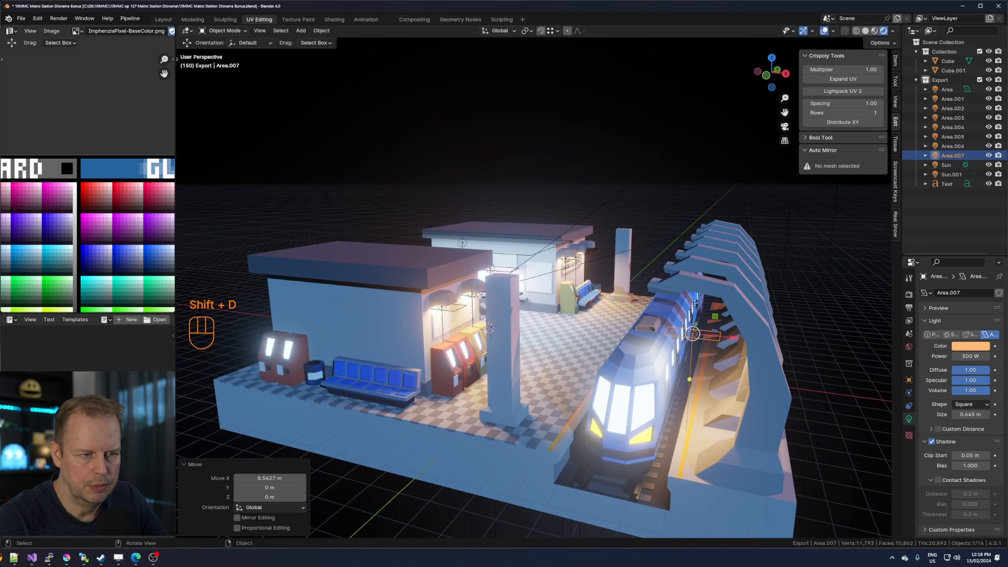
Raise the copied light and position it beneath the overhanging tip of the arch nearest the train's nose.
left_click_drag(705, 295, 705, 249)
middle_click_drag(705, 249, 649, 279)
middle_click_drag(436, 413, 481, 378, "shift")
left_click_drag(486, 359, 455, 367)
middle_click_drag(569, 354, 640, 391)
left_click_drag(616, 368, 612, 366)
left_click_drag(578, 328, 577, 331)
middle_click_drag(604, 336, 402, 391)
left_click_drag(370, 360, 367, 361)
Scale the arch light to about 0.626 along X and rotate it about 11° around Y.
middle_click_drag(592, 388, 677, 236)
key("s")
key("x")
left_click(593, 368)
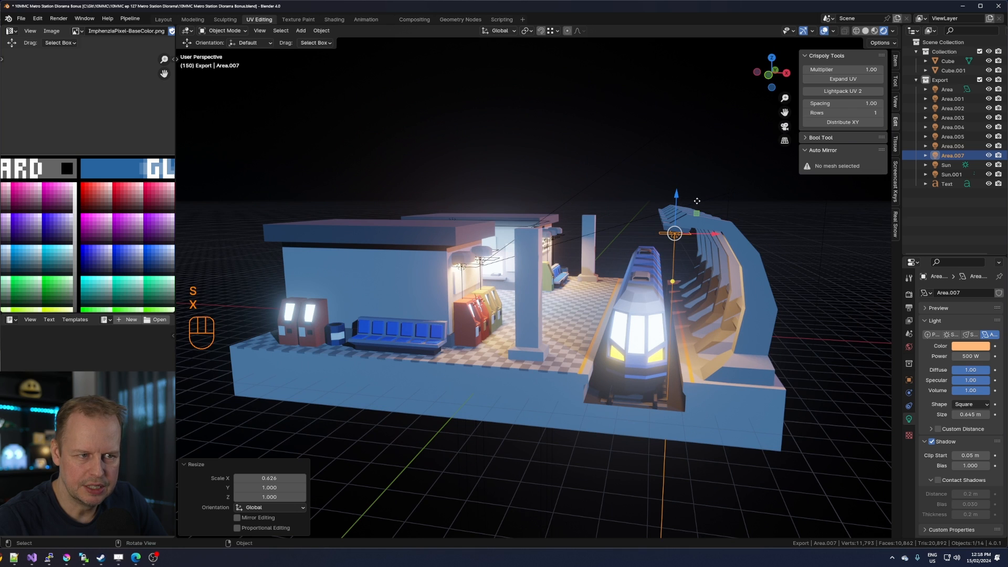
key("r")
key("y")
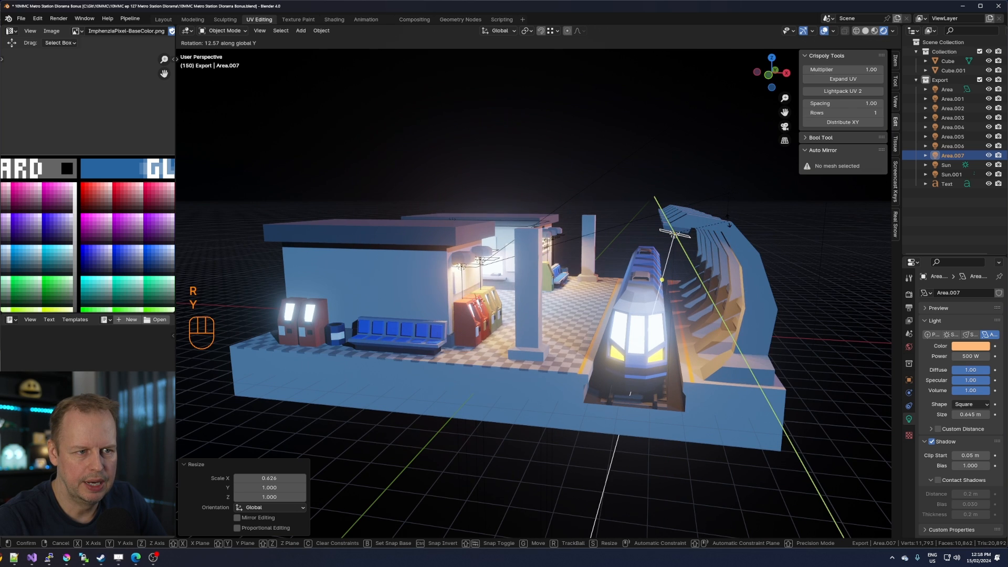
left_click(728, 219)
middle_click_drag(728, 220, 696, 237)
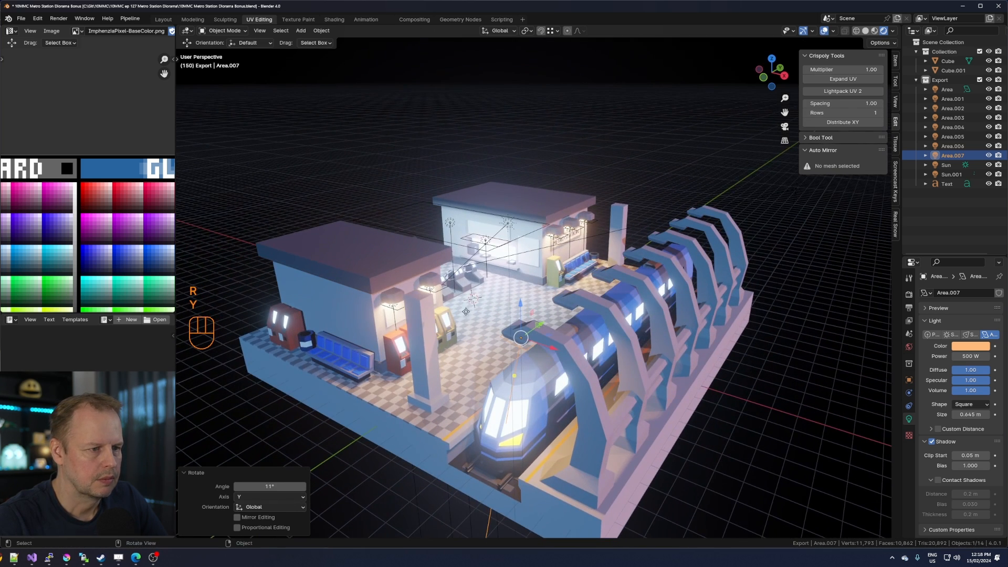
Change the arch light's colour from orange to a pale lavender blue.
left_click(969, 345)
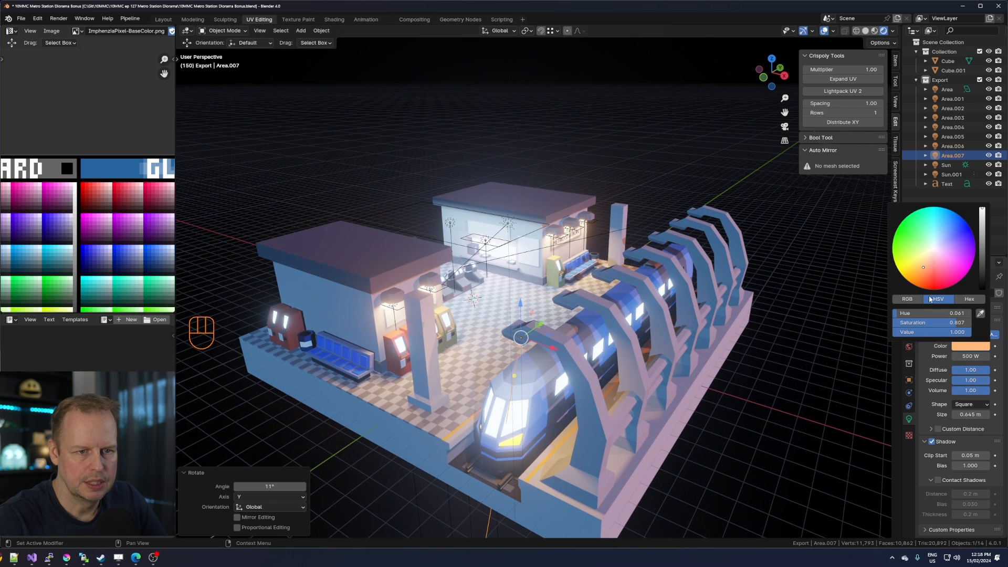
left_click(937, 249)
left_click_drag(937, 249, 942, 243)
middle_click_drag(569, 289, 544, 304)
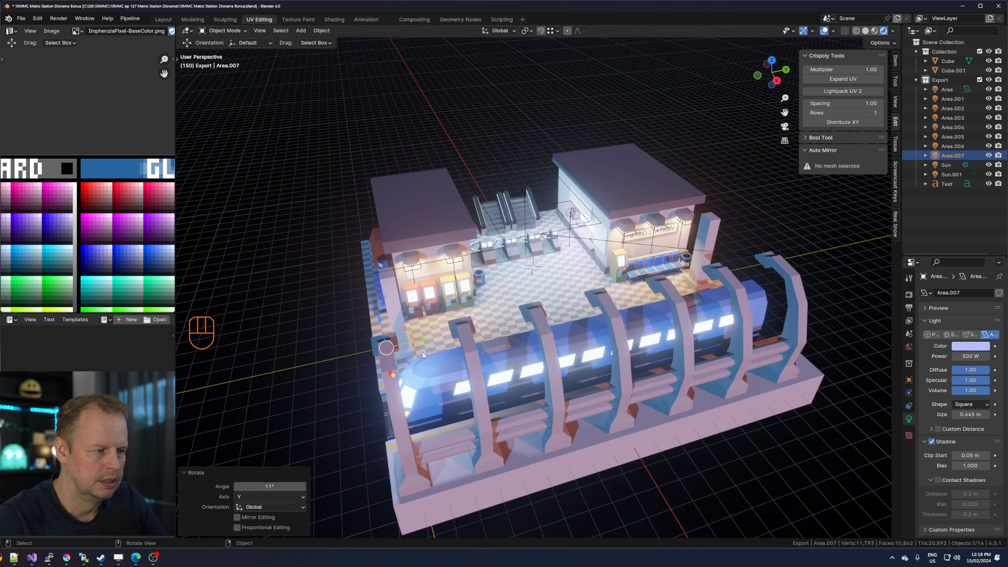
Duplicate the arch light about 2.95 m along Y and align the copy with the second arch in top view.
key("shift+d")
key("y")
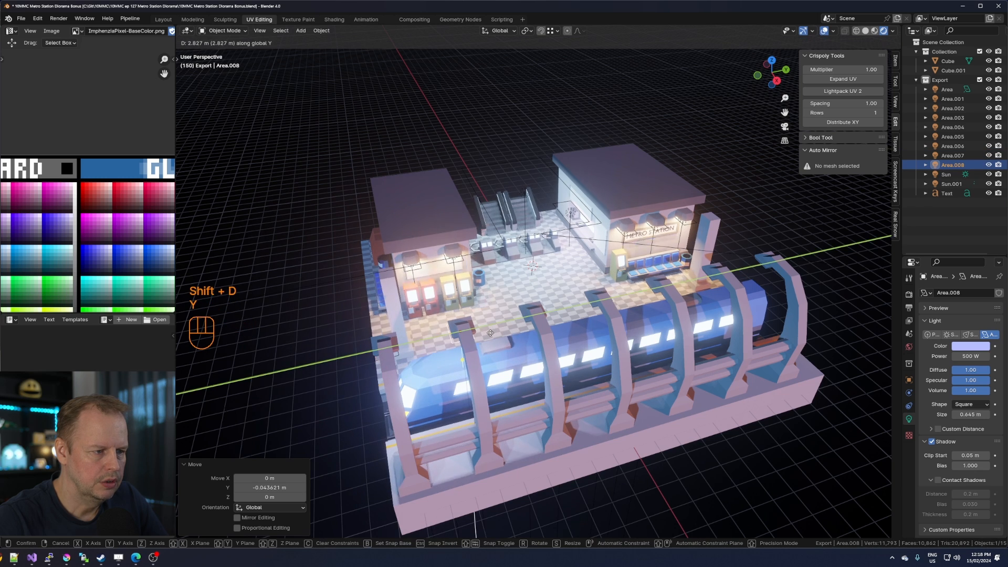
left_click(493, 331)
key("KP_7")
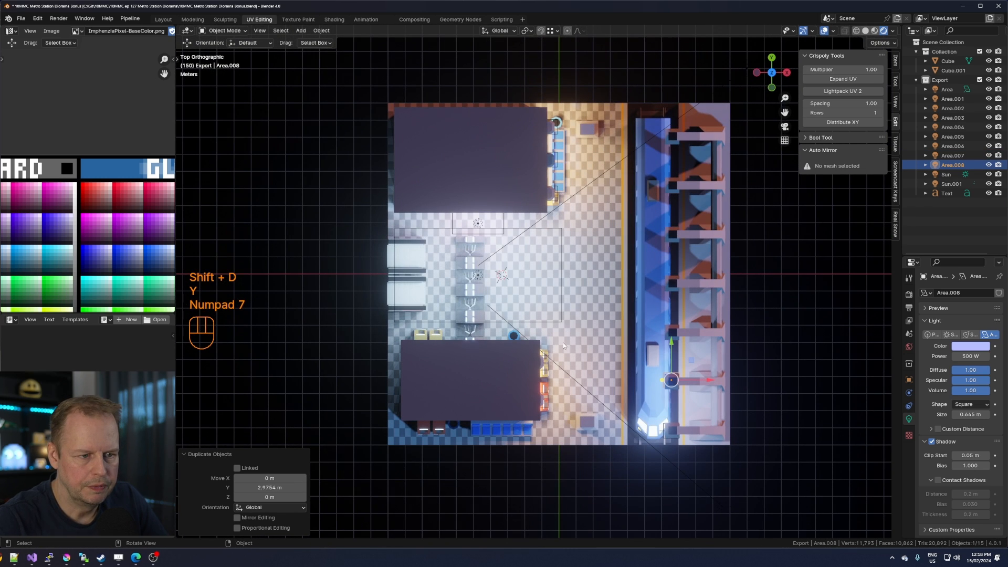
left_click_drag(672, 344, 672, 346)
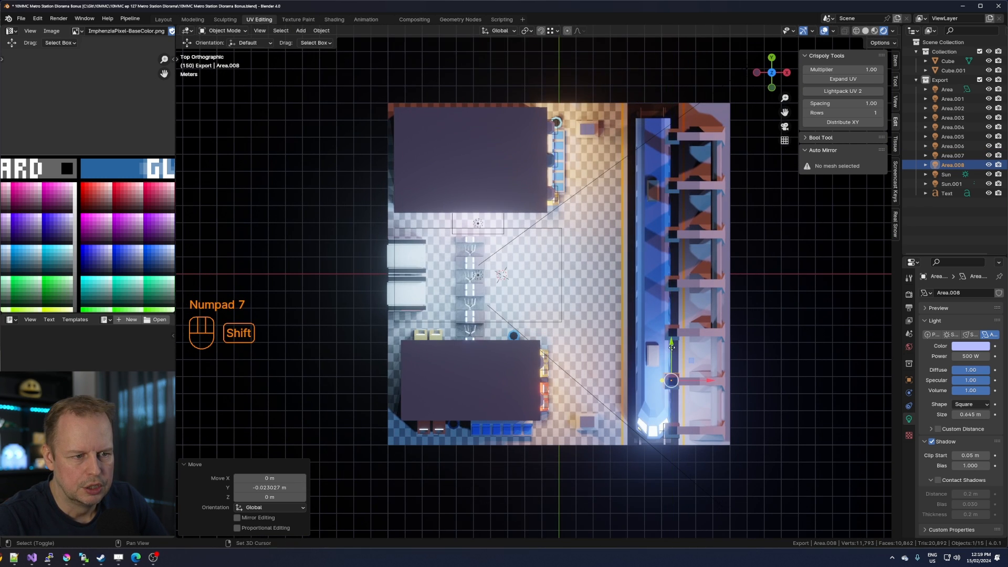
Duplicate the arch light twice more along Y, about 2.9 m apart, for the third and fourth arches.
key("shift+d")
middle_click(673, 330)
left_click(673, 295)
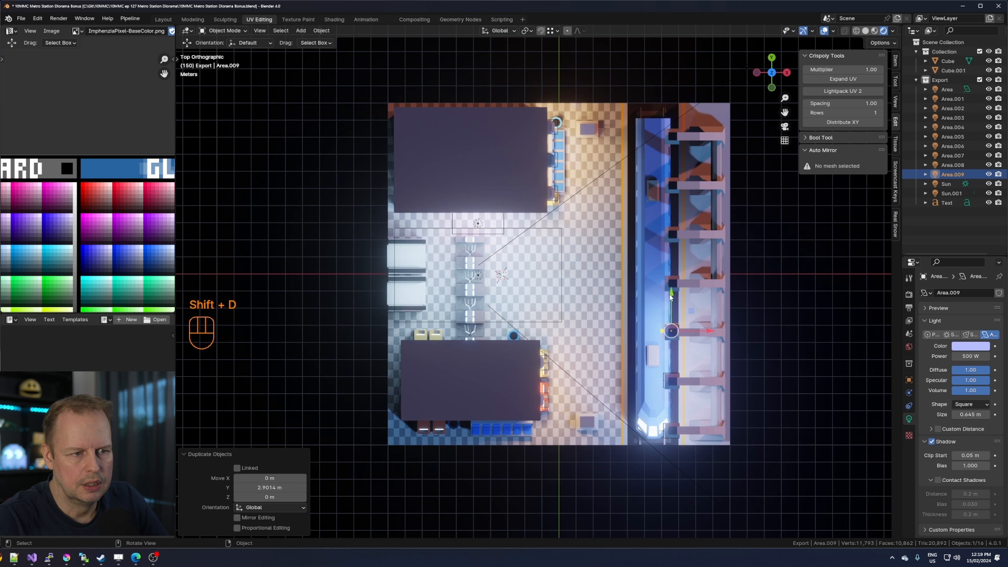
left_click_drag(671, 294, 671, 295)
key("shift+d")
middle_click(677, 262)
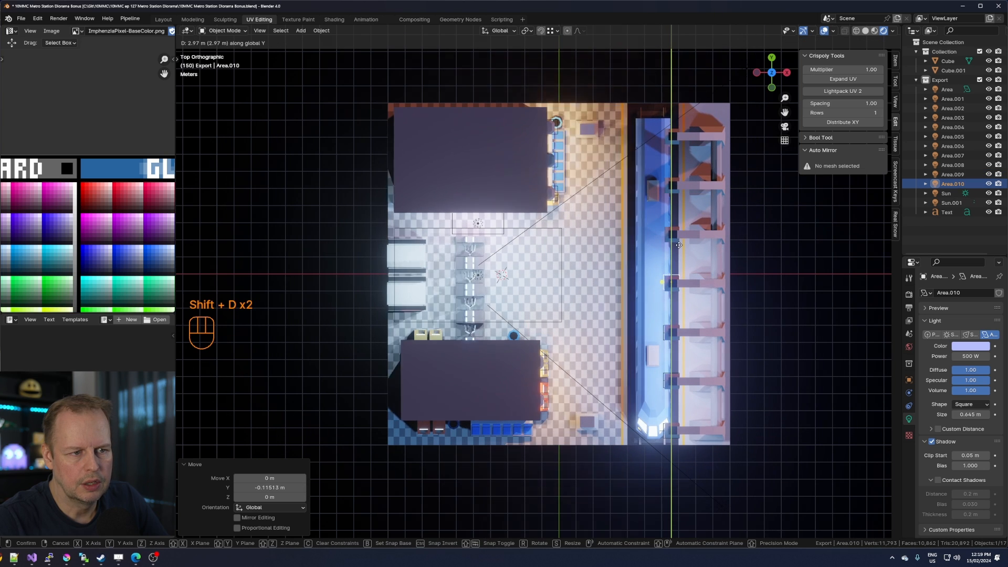
left_click(678, 245)
Duplicate the light along Y to the three remaining arches, spacing the copies about 2.85 m apart, and save the file.
key("shift+d")
key("y")
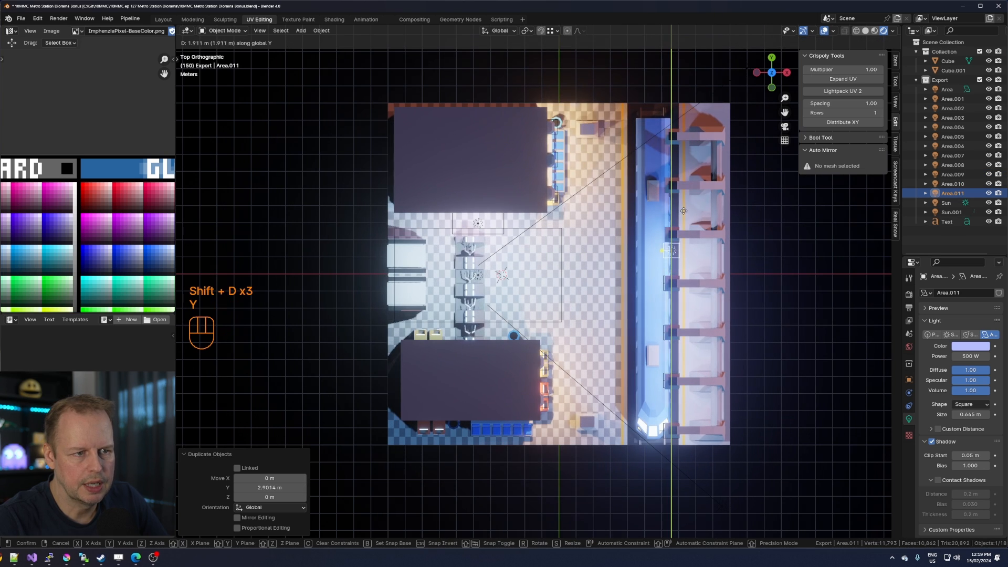
left_click(695, 220)
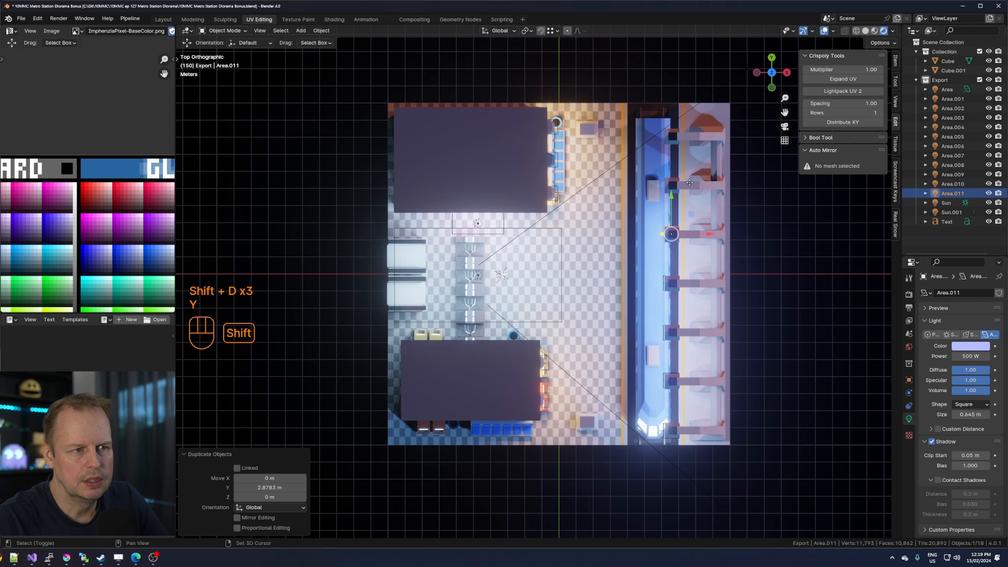
key("shift+d")
key("y")
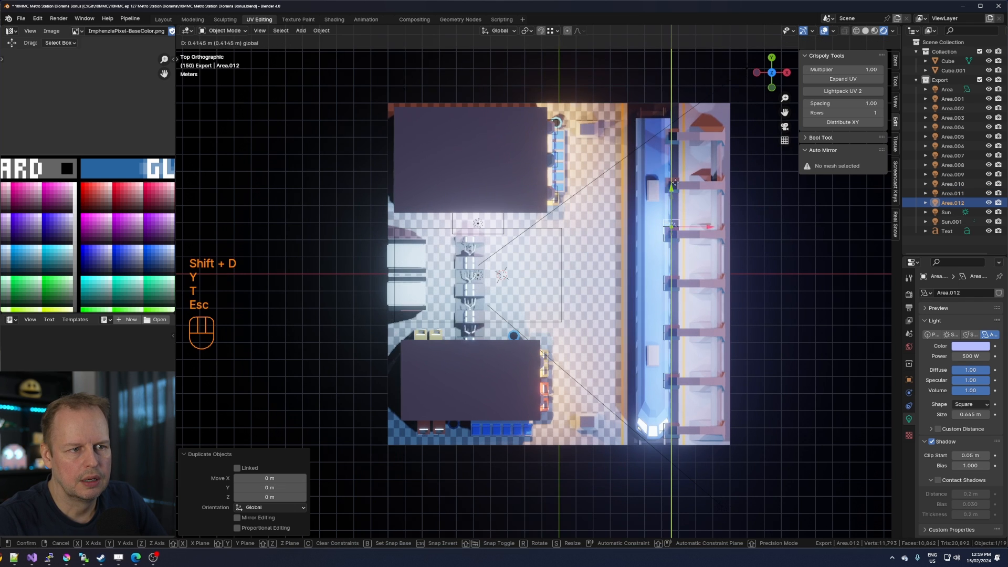
left_click(684, 154)
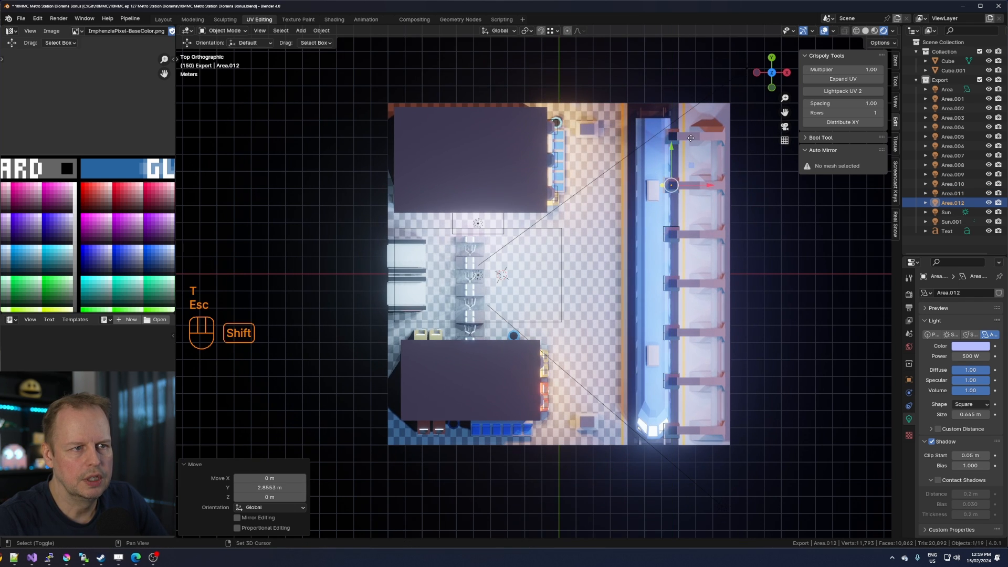
key("shift+d")
key("y")
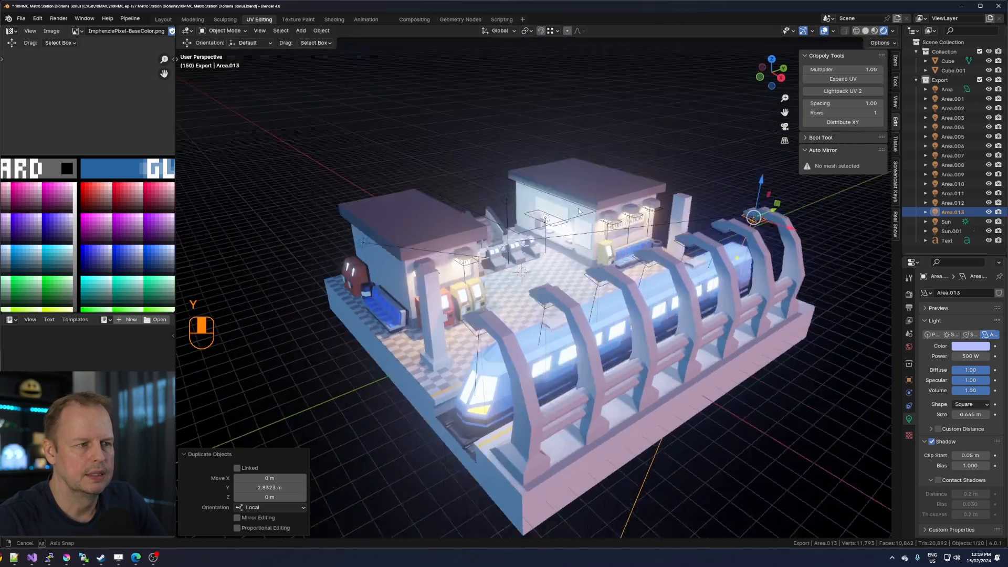
key("ctrl+s")
Hide the sidebar and examine the lit station mesh from several angles.
key("Tab")
scroll(604, 131, "up", 4)
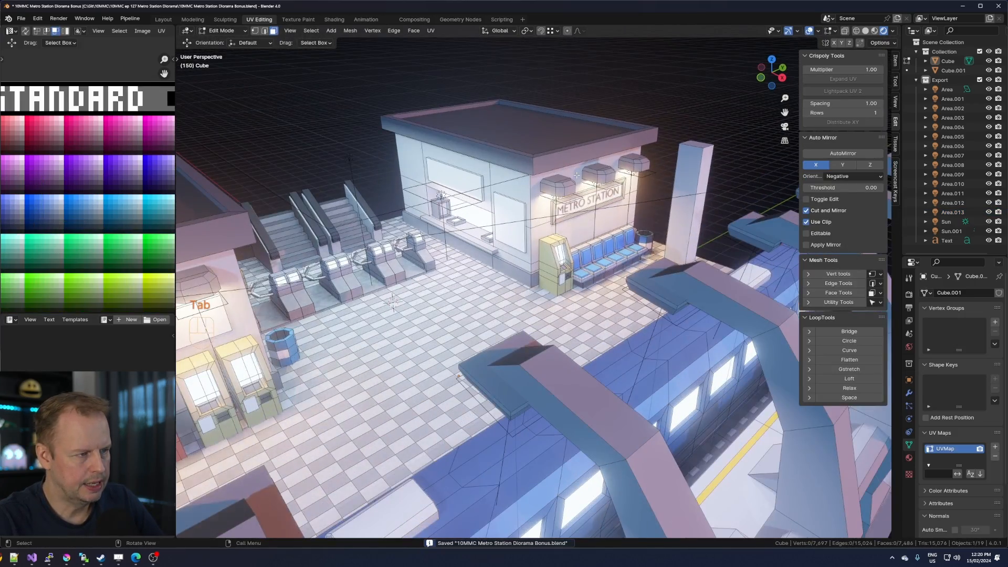
scroll(612, 126, "down", 2)
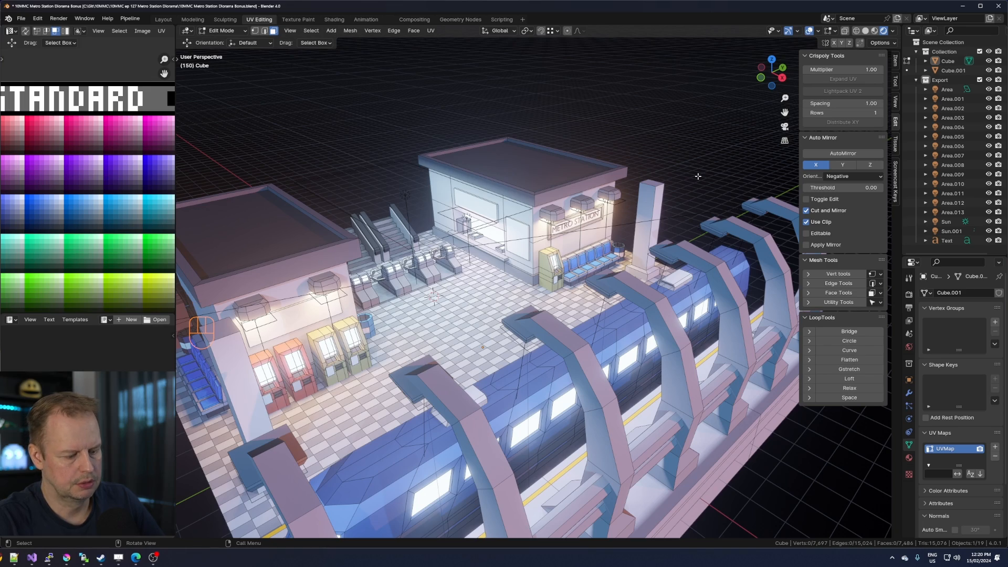
key("n")
middle_click_drag(697, 178, 711, 206)
left_click(808, 33)
scroll(672, 182, "up", 2)
scroll(673, 185, "down", 6)
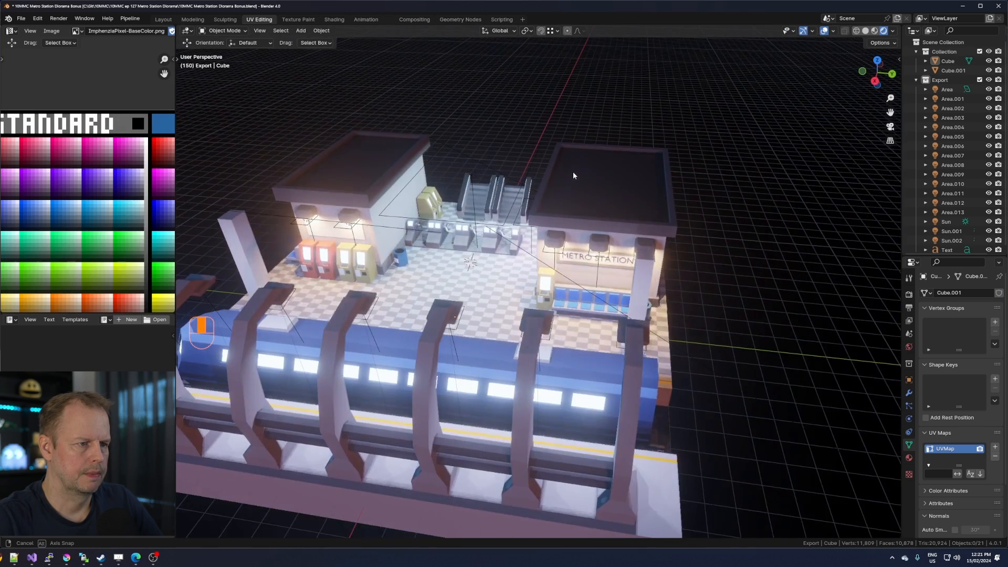
middle_click_drag(572, 171, 616, 168)
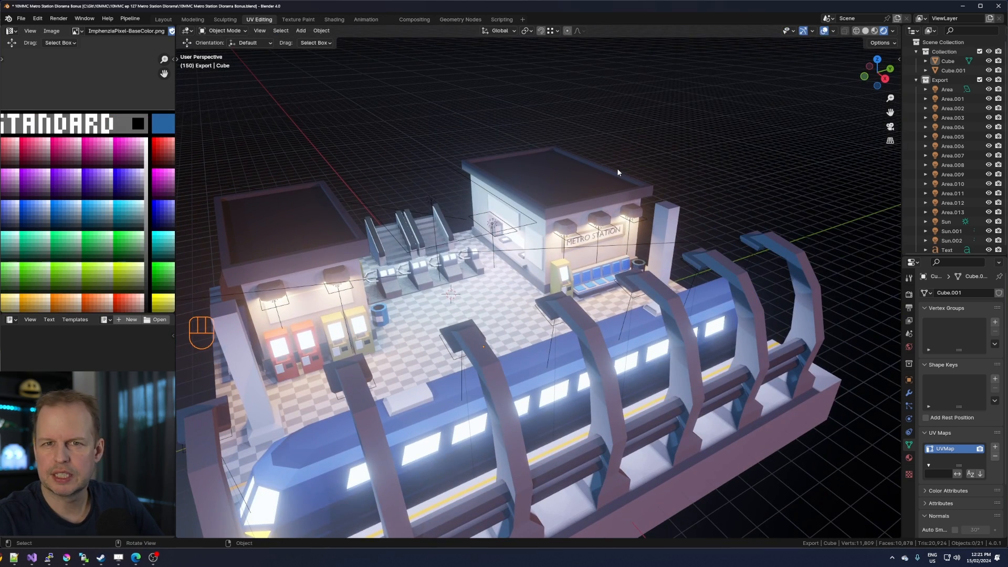
Save the file and switch the render engine to Cycles.
key("ctrl+s")
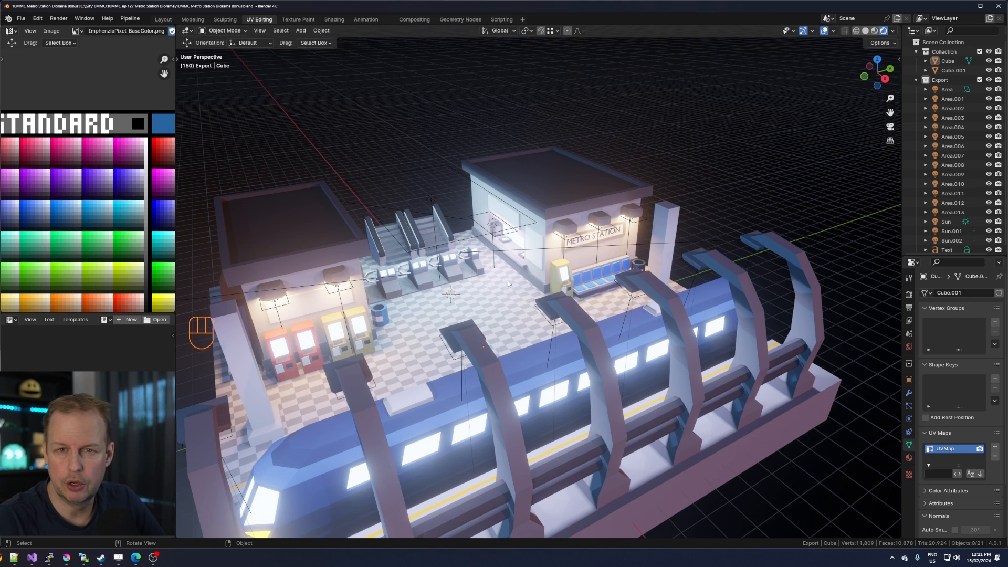
left_click(909, 294)
left_click(974, 293)
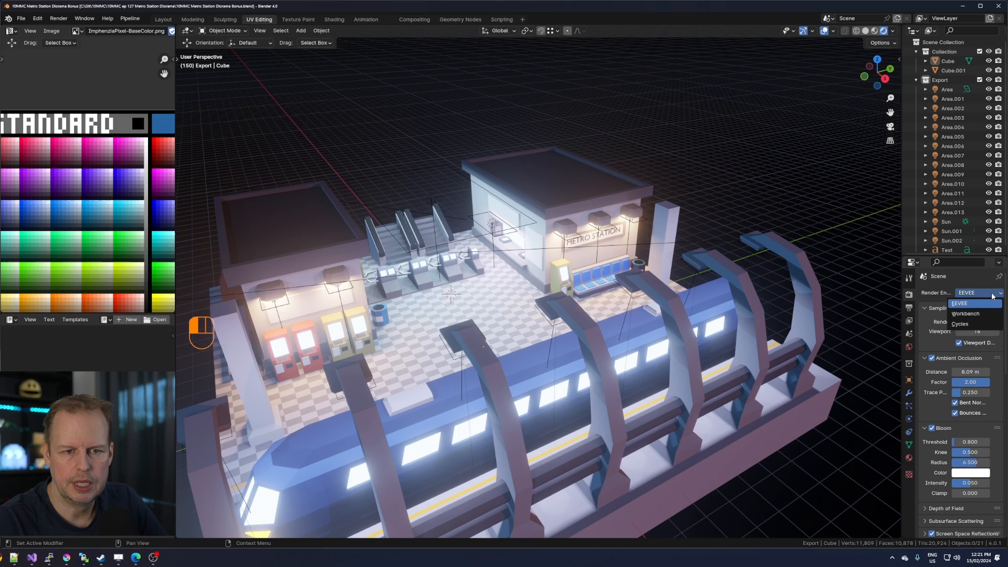
left_click(983, 325)
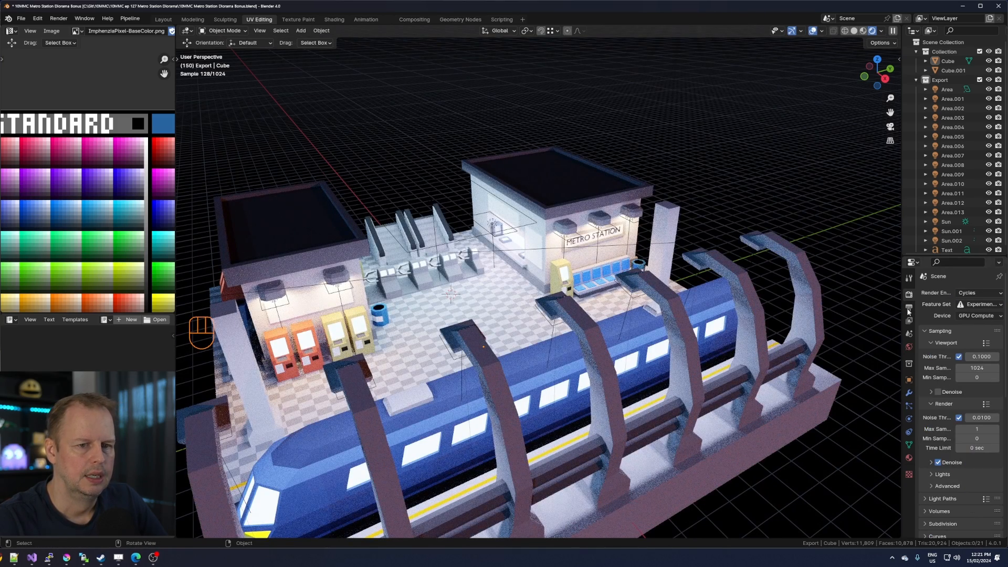
Enable denoising for the Cycles viewport and check the lighting across the whole station.
left_click(937, 392)
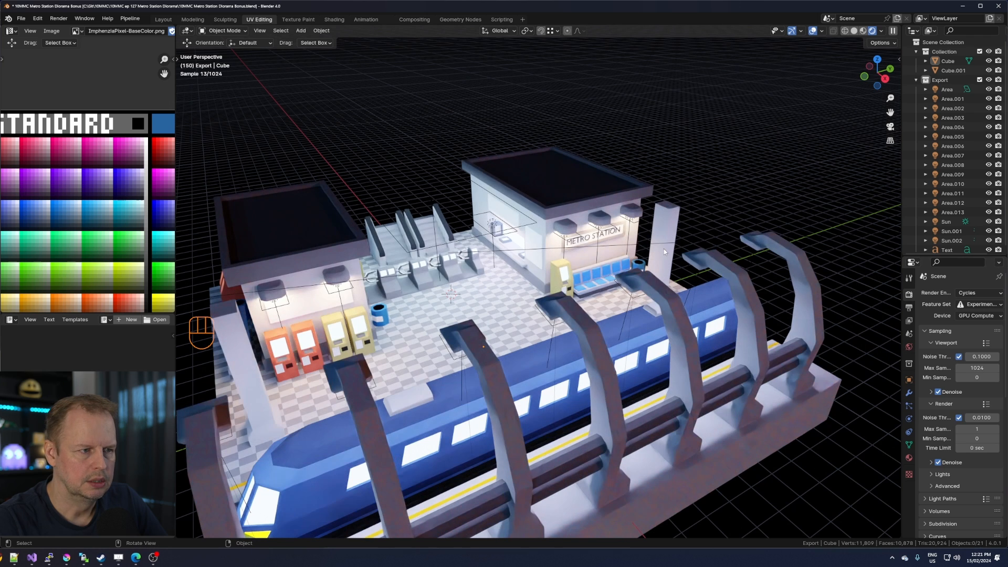
middle_click_drag(641, 205, 662, 174, "shift")
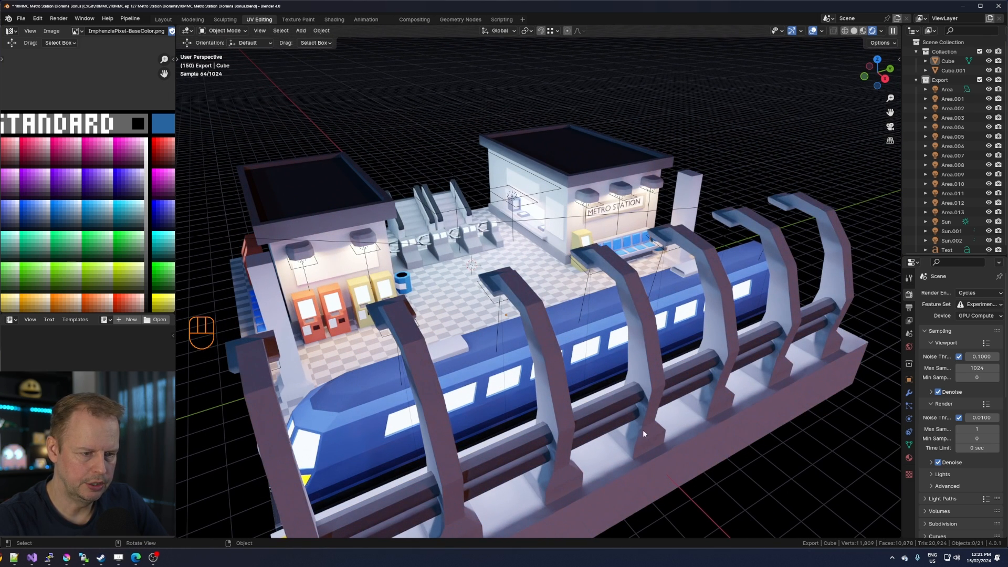
mouse_move(572, 247)
middle_mouse_down()
mouse_move(570, 231)
mouse_move(568, 253)
middle_mouse_up()
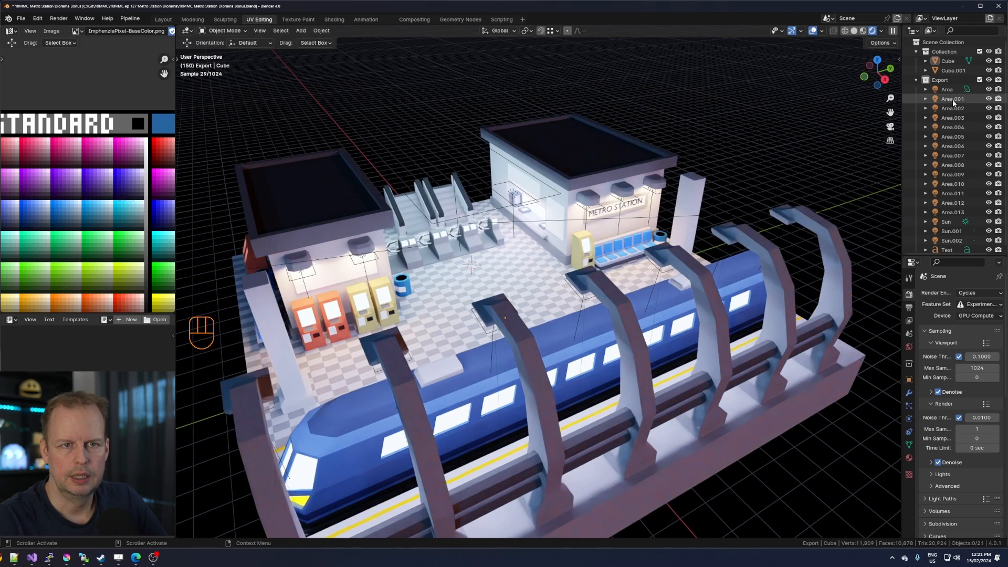
Hide all area lights, Area through Area.013, in the viewport to view the scene with only the suns.
left_click_drag(989, 90, 988, 212)
left_click(988, 99)
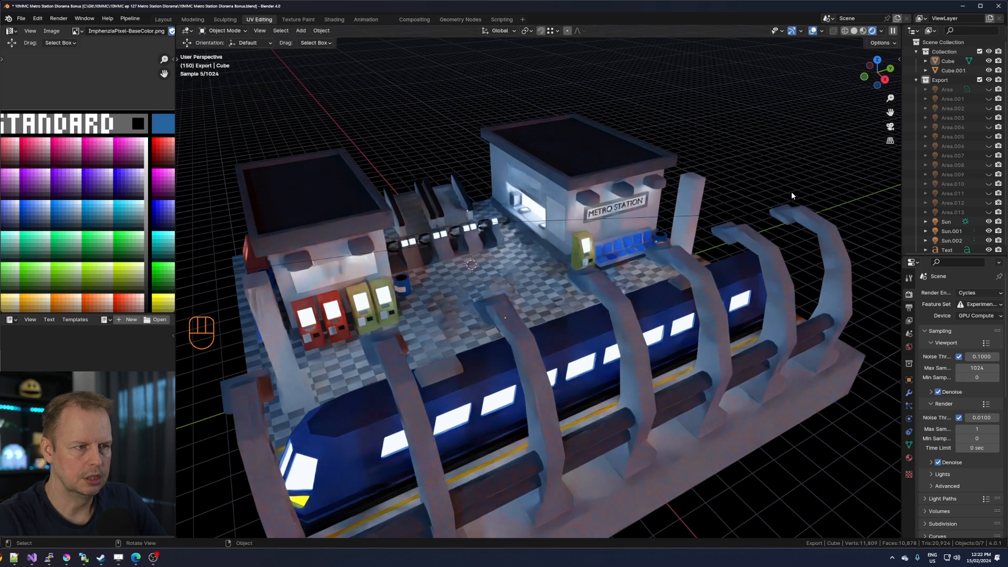
middle_click_drag(717, 190, 798, 187)
Turn the area lights Area.001 through Area.013 back on in the viewport, leaving the first one, Area, hidden.
left_click(988, 98)
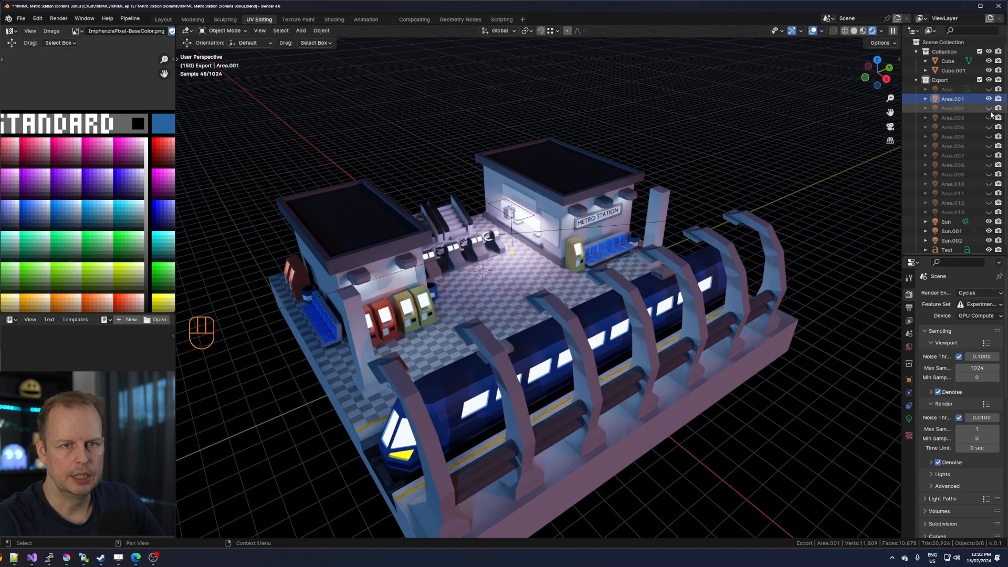
left_click(988, 109)
left_click(989, 117)
left_click(988, 127)
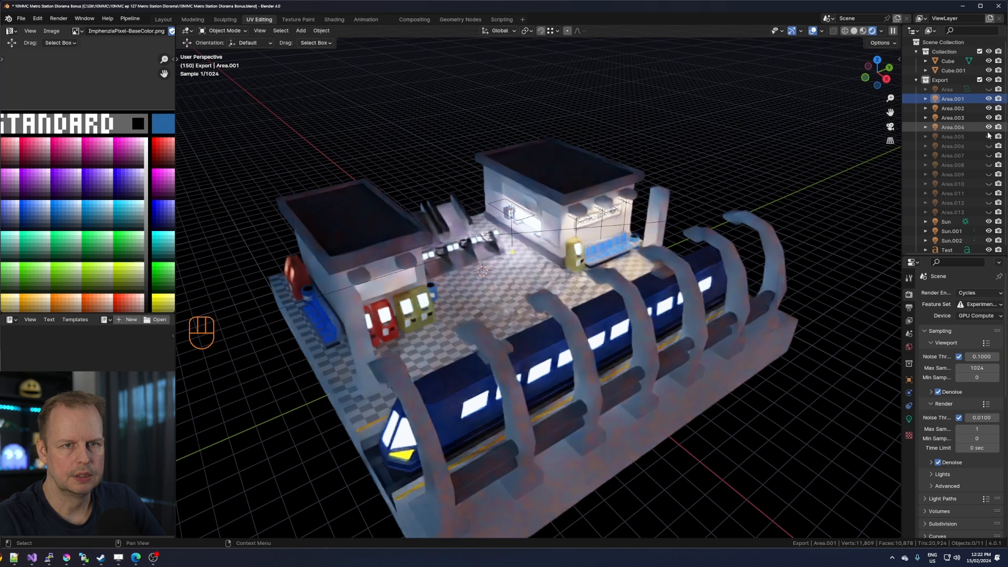
left_click(989, 137)
left_click(989, 146)
left_click(989, 155)
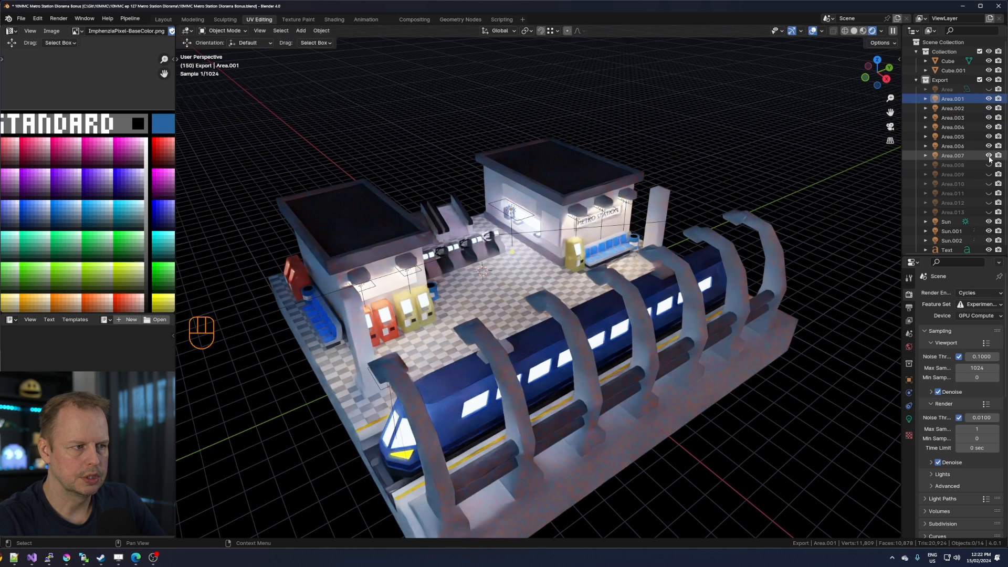
left_click_drag(989, 164, 989, 212)
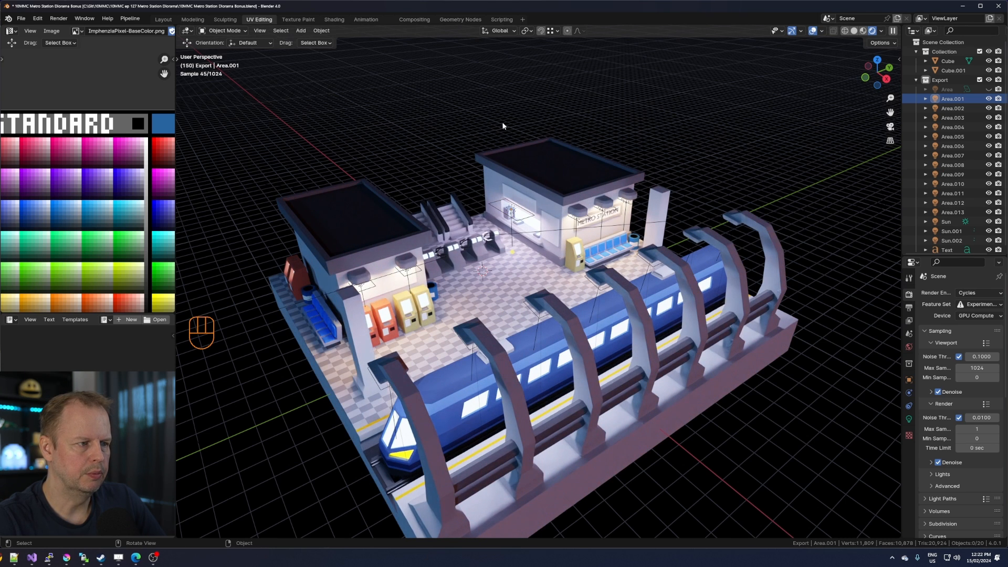
Hide the viewport overlays and compare the station's lighting with the Area light on and off, leaving it hidden.
left_click(988, 90)
left_click(988, 90)
key("alt+shift+z")
scroll(808, 106, "down", 4)
middle_click_drag(808, 106, 640, 259)
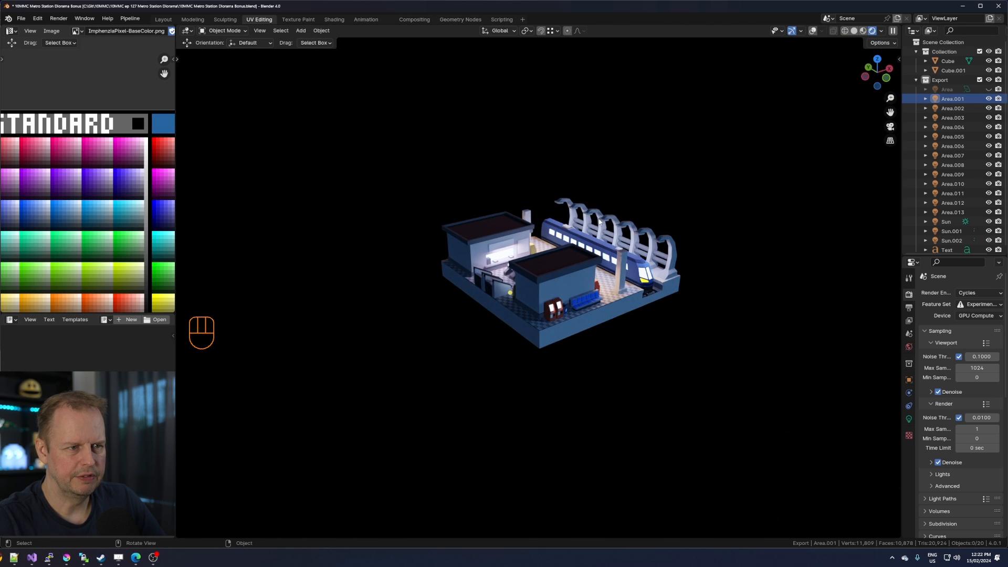
middle_click_drag(599, 218, 632, 241)
scroll(625, 228, "up", 4)
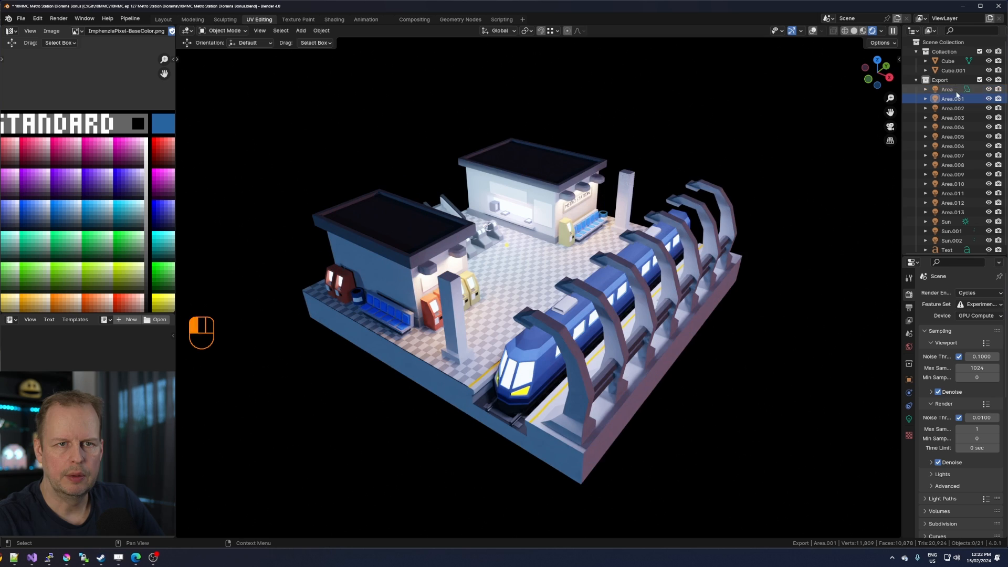
left_click(989, 90)
middle_click_drag(853, 131, 582, 185)
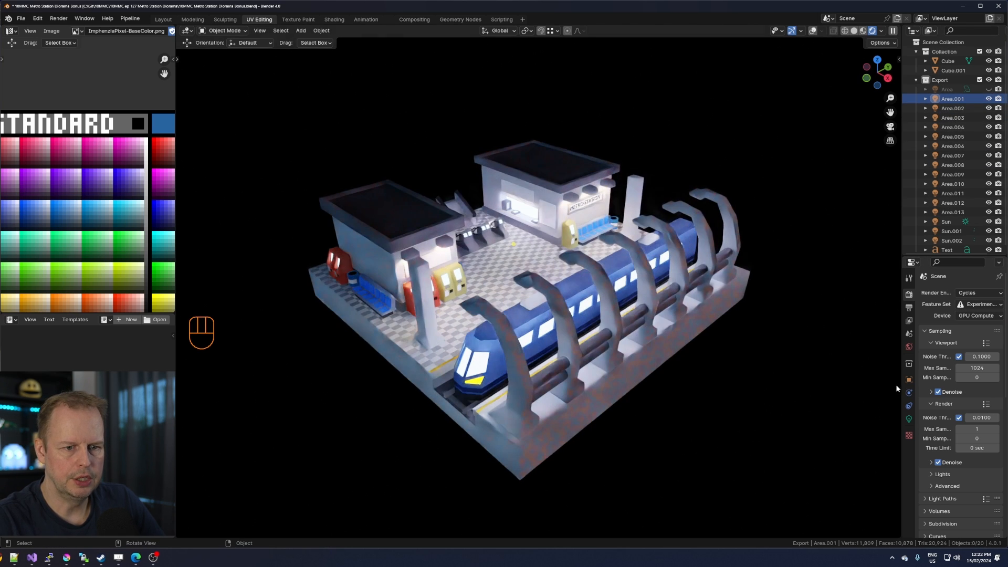
Select the station mesh and set its material's emission strength to 100.
key("Tab")
left_click(573, 185)
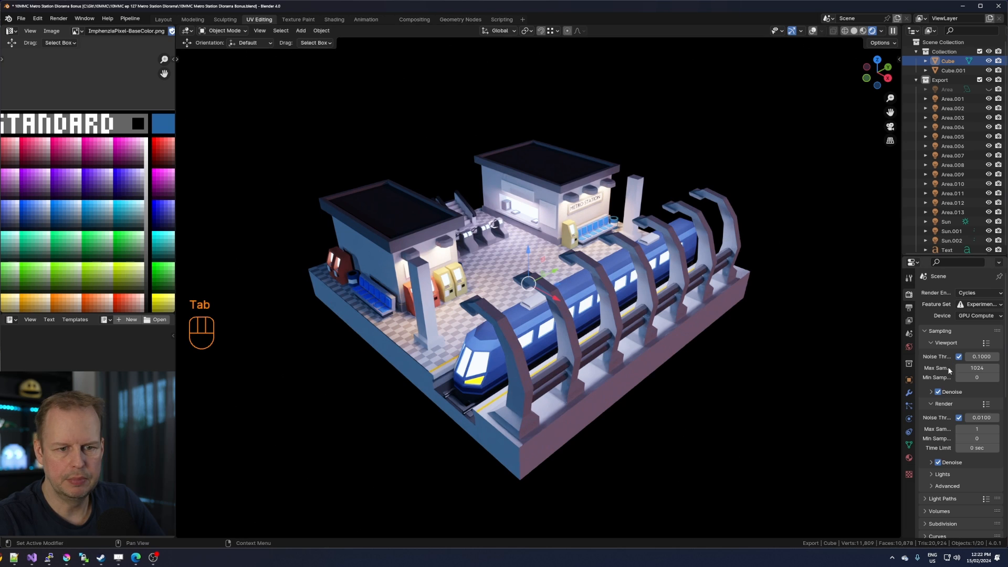
left_click(909, 458)
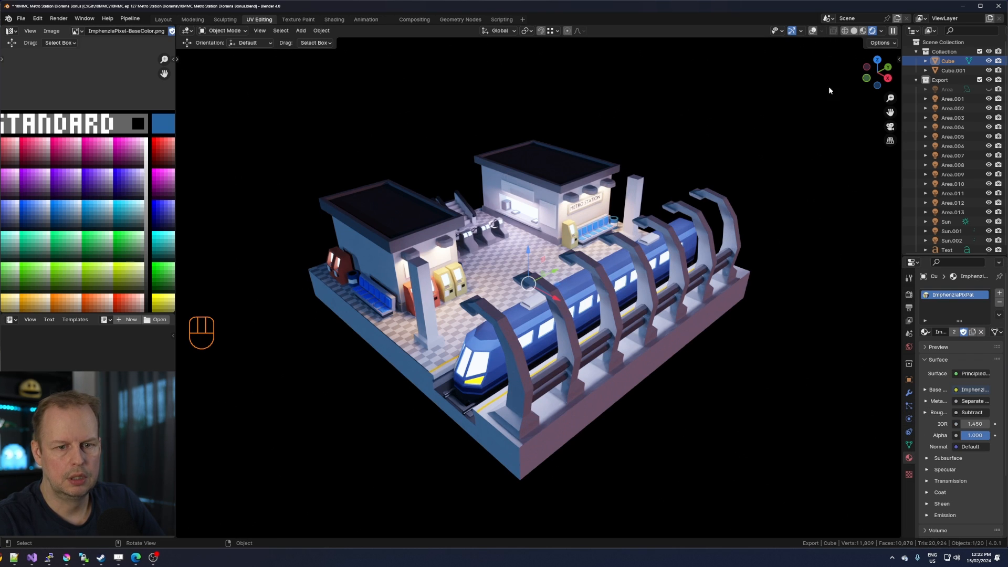
scroll(945, 421, "down", 4)
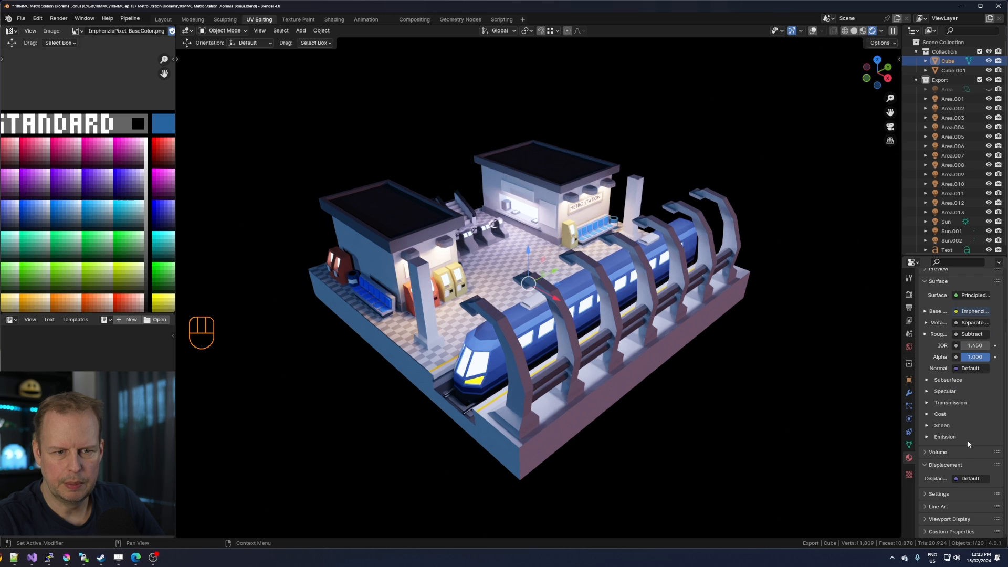
left_click(948, 437)
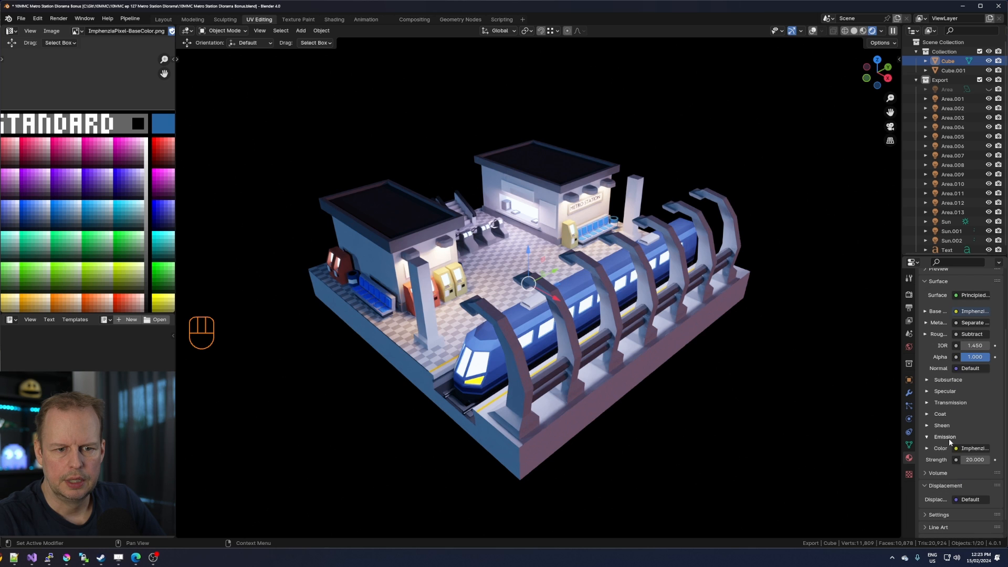
left_click(981, 458)
type("1")
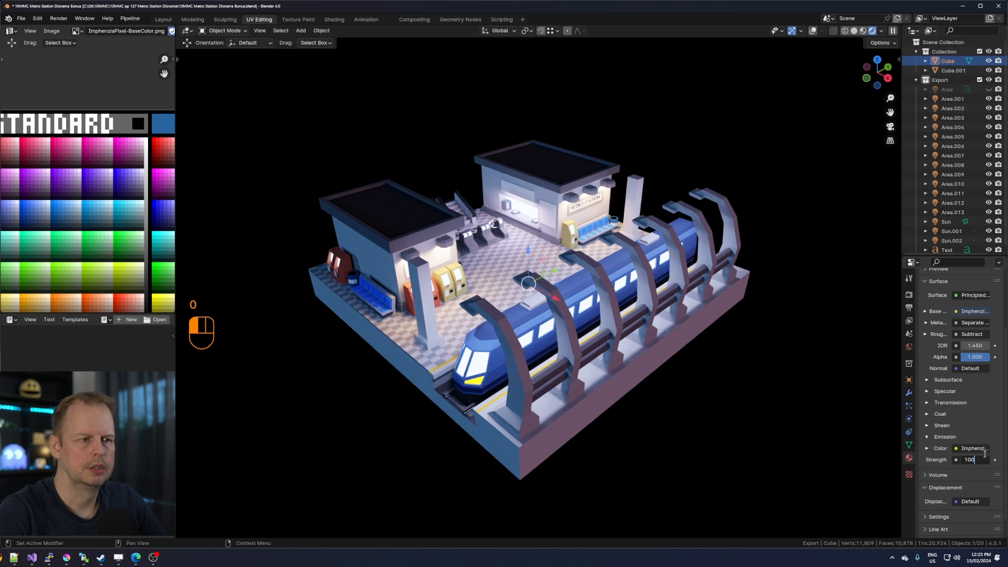
type("00")
key("Return")
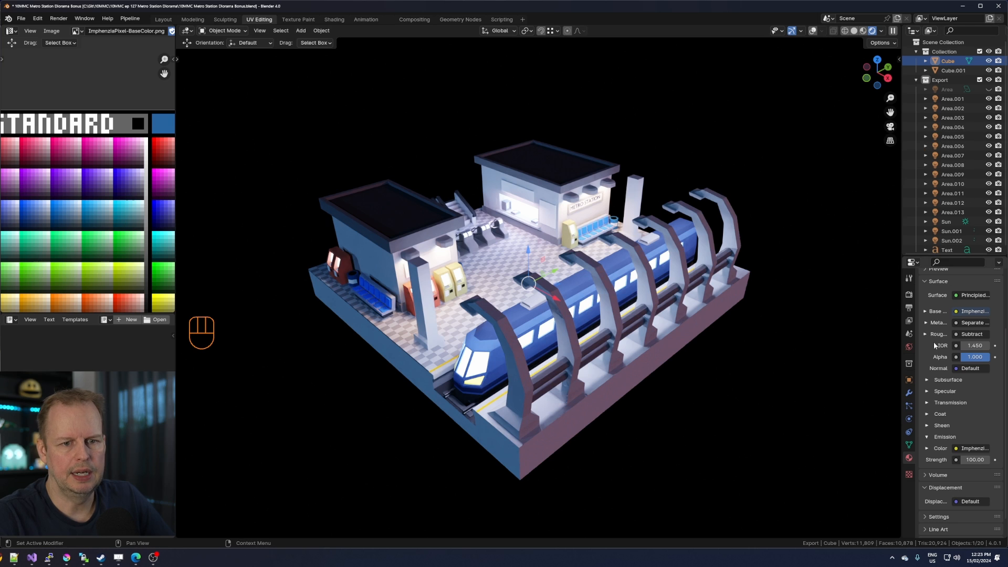
Switch the render engine to EEVEE and view the station from a lower angle.
left_click(908, 294)
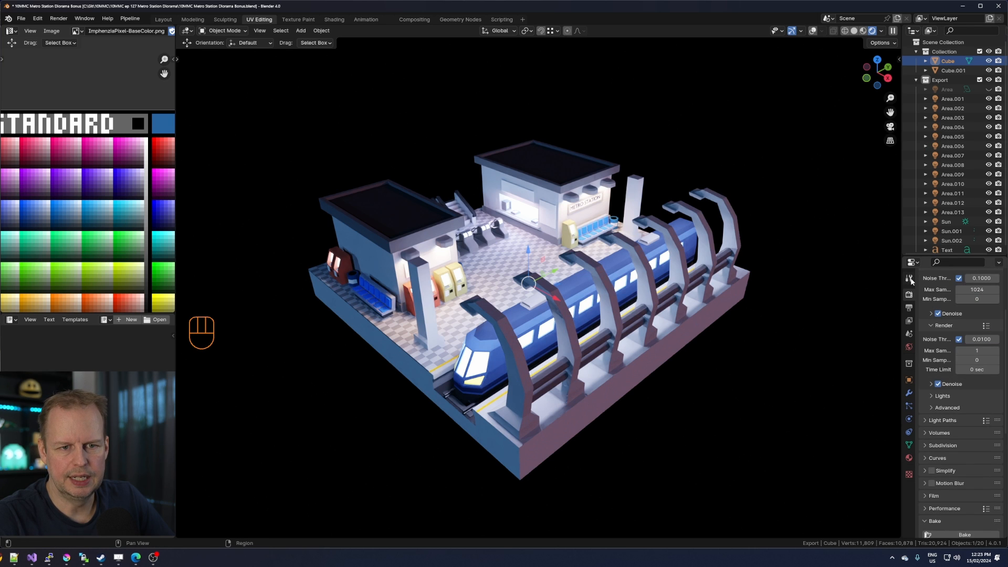
scroll(955, 314, "up", 4)
left_click(977, 292)
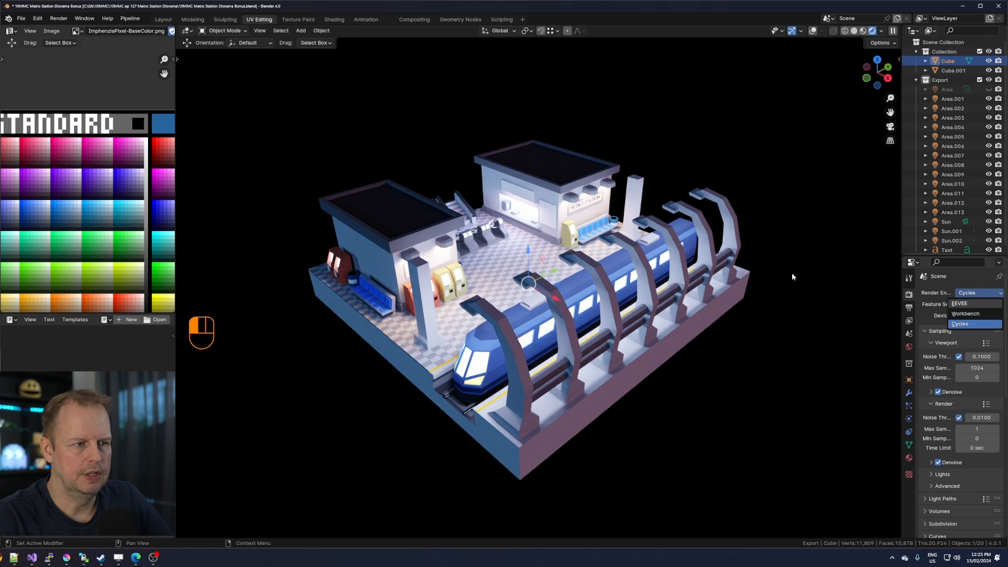
mouse_move(666, 253)
middle_mouse_down()
mouse_move(604, 247)
mouse_move(677, 252)
middle_mouse_up()
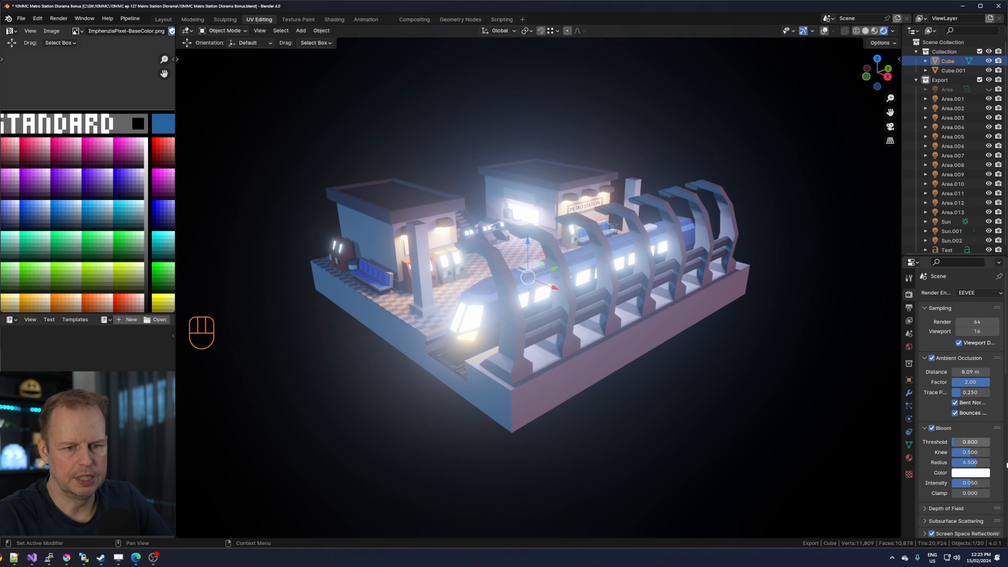
Set the emission strength of the station mesh's material to 20.
left_click(909, 457)
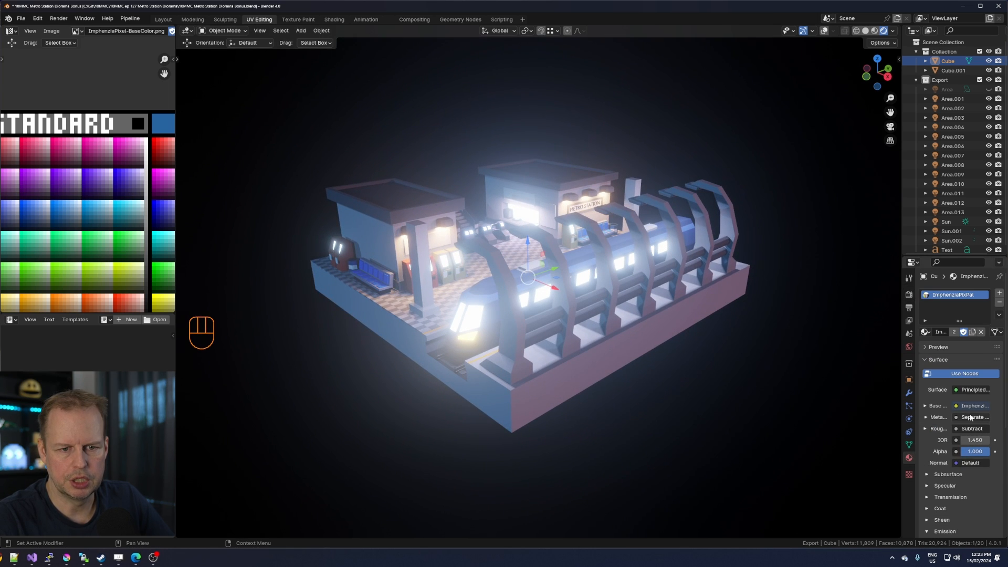
scroll(969, 414, "down", 5)
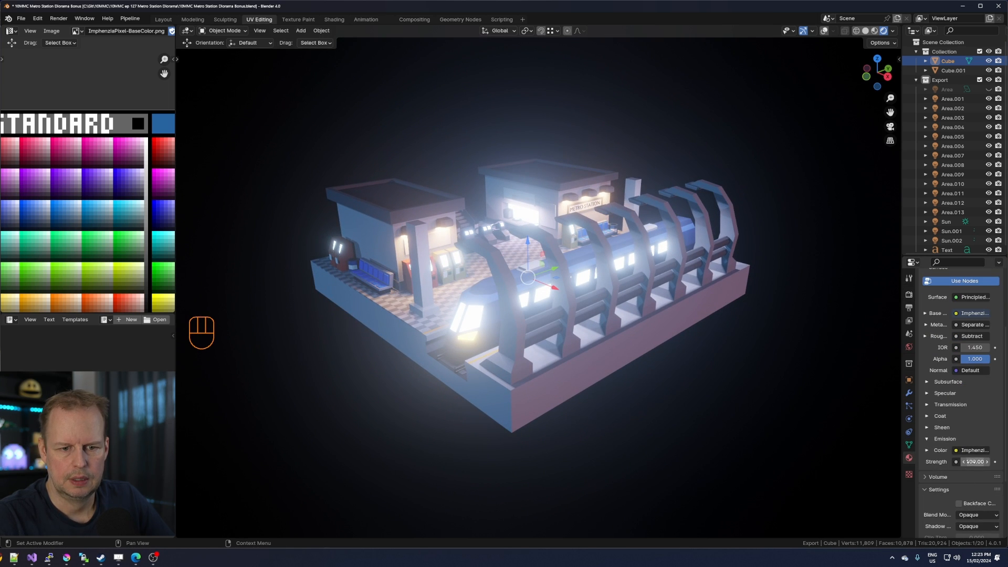
left_click(970, 461)
type("20")
key("Return")
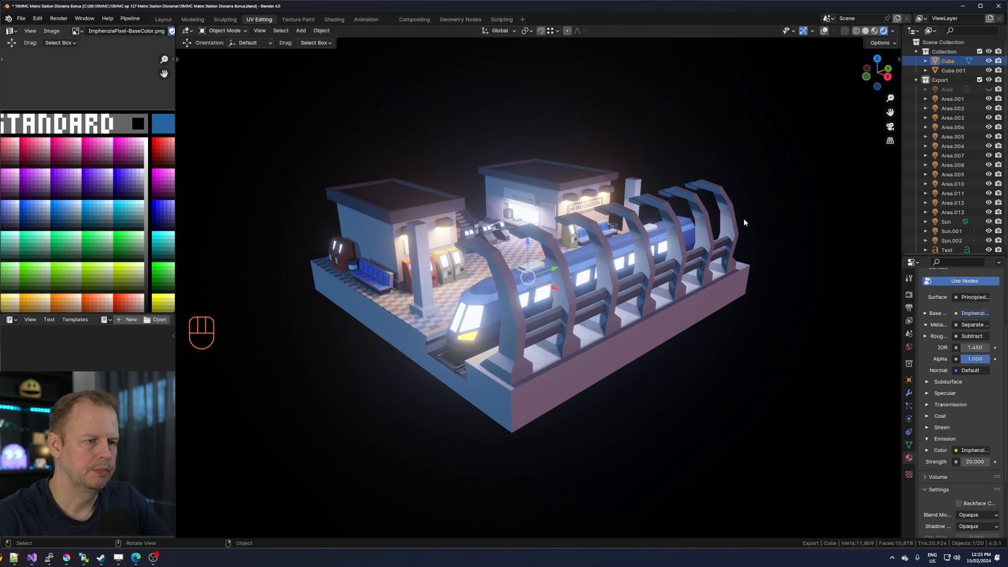
Unhide the Area light in the viewport and check its effect on the station hall and escalators.
middle_click_drag(744, 222, 723, 231)
scroll(723, 231, "up", 5)
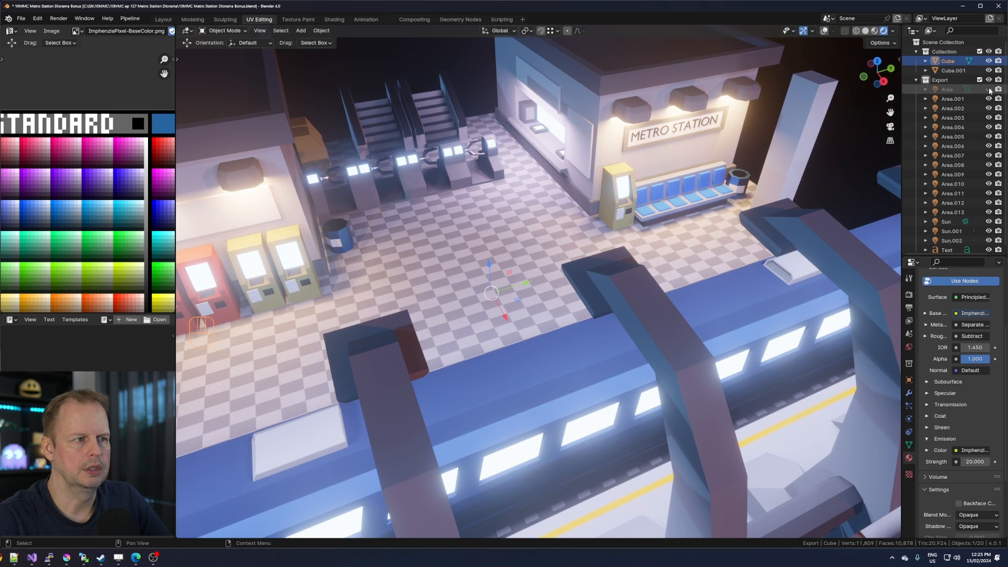
left_click(989, 90)
scroll(690, 135, "down", 10)
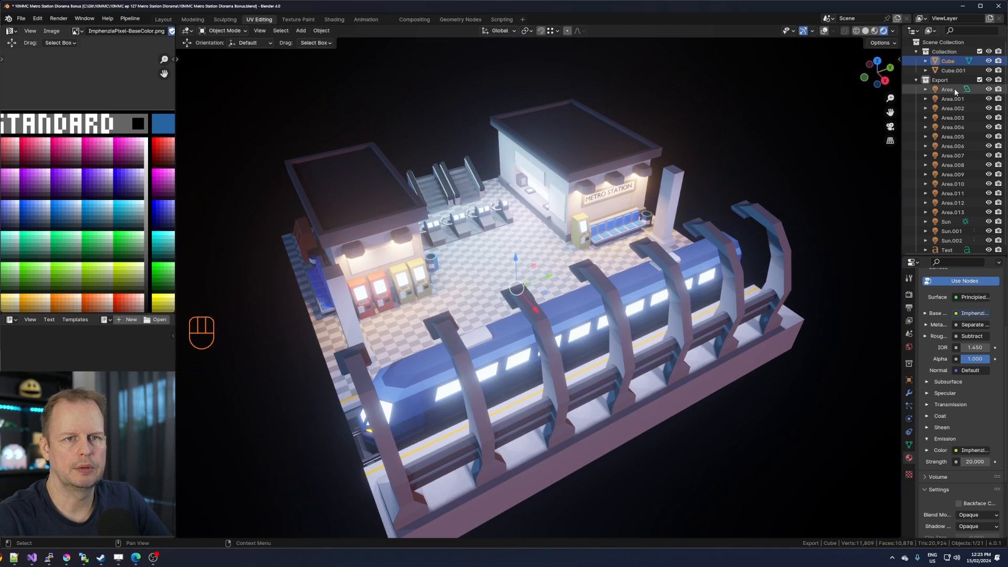
Set the Area light's power to 500 W and save the file.
left_click(947, 89)
left_click(967, 356)
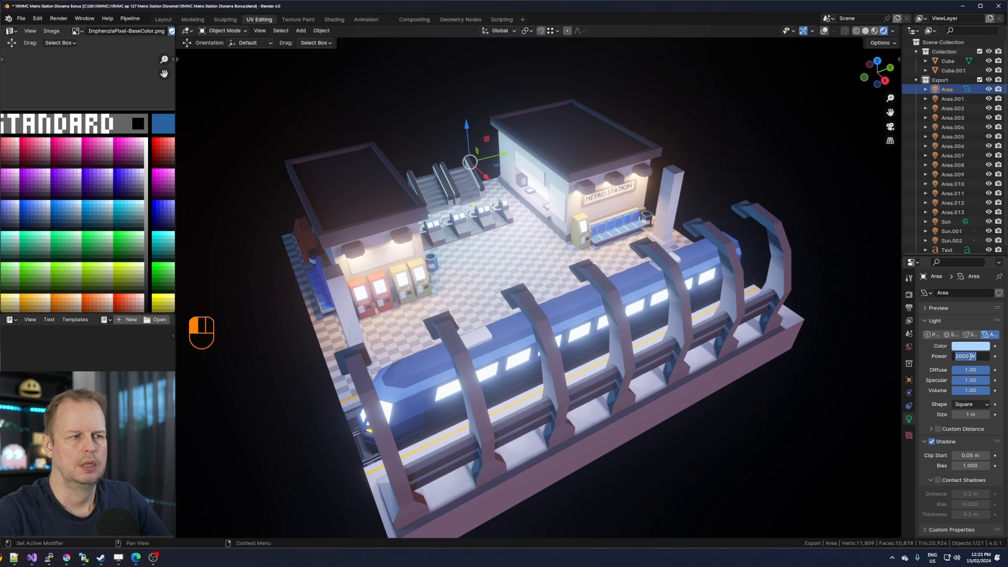
type("500")
key("Return")
middle_click_drag(698, 220, 684, 215)
key("ctrl+s")
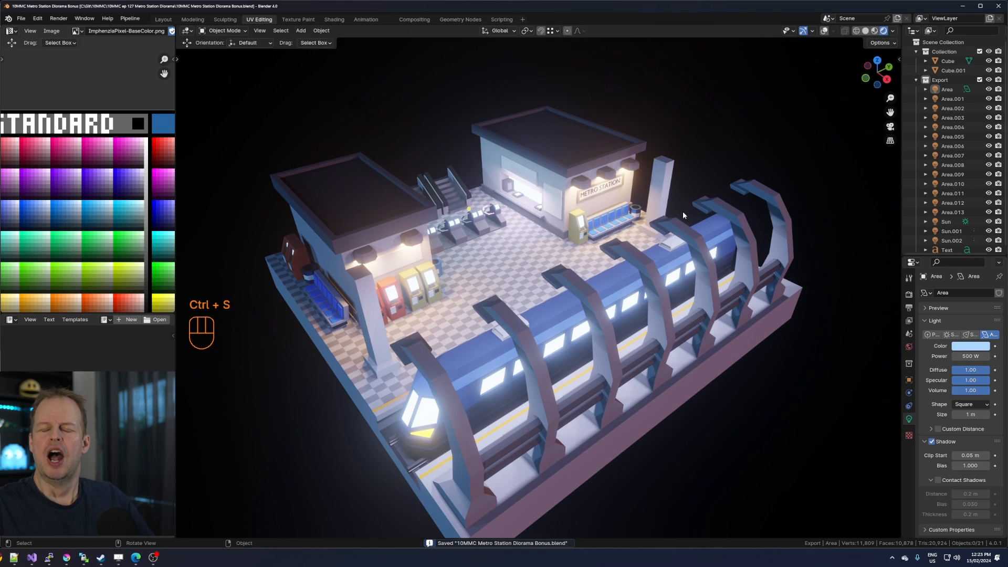